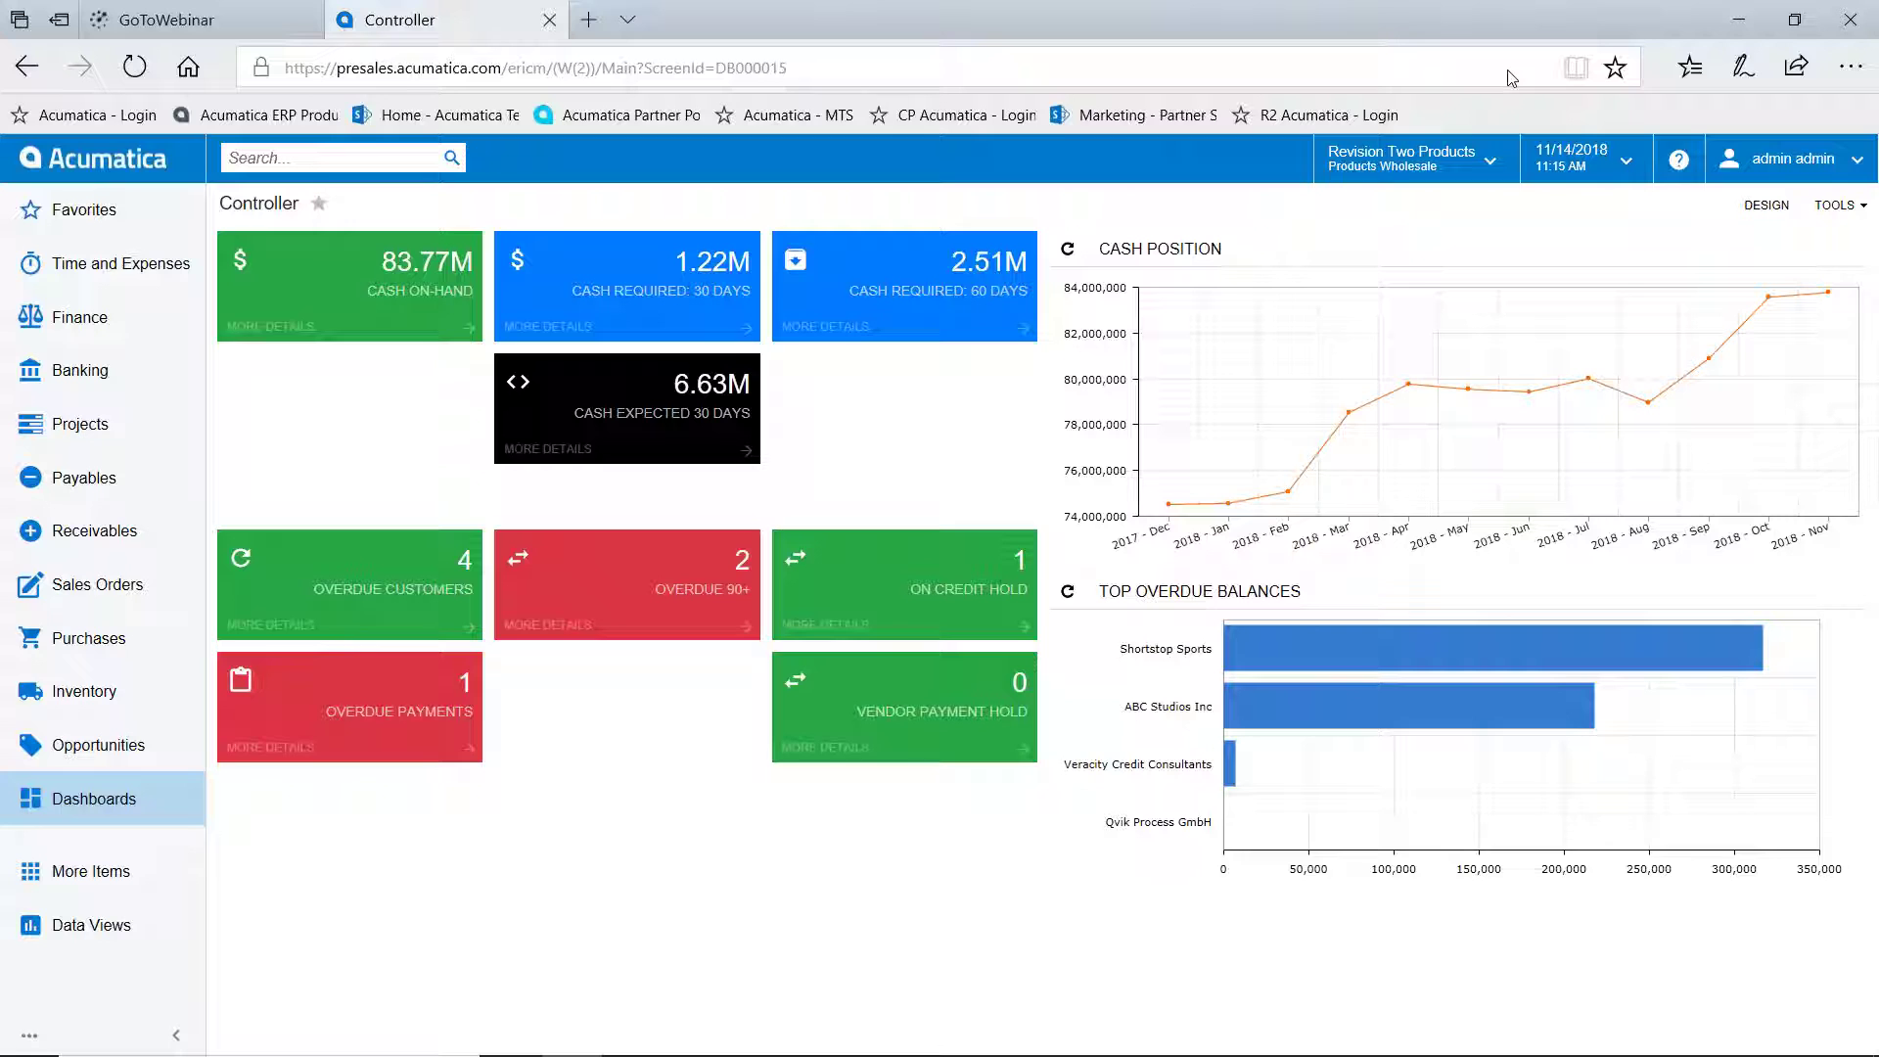
Glance at the user account menu, reload the home dashboard, and open the More Items workspace list
click(1777, 161)
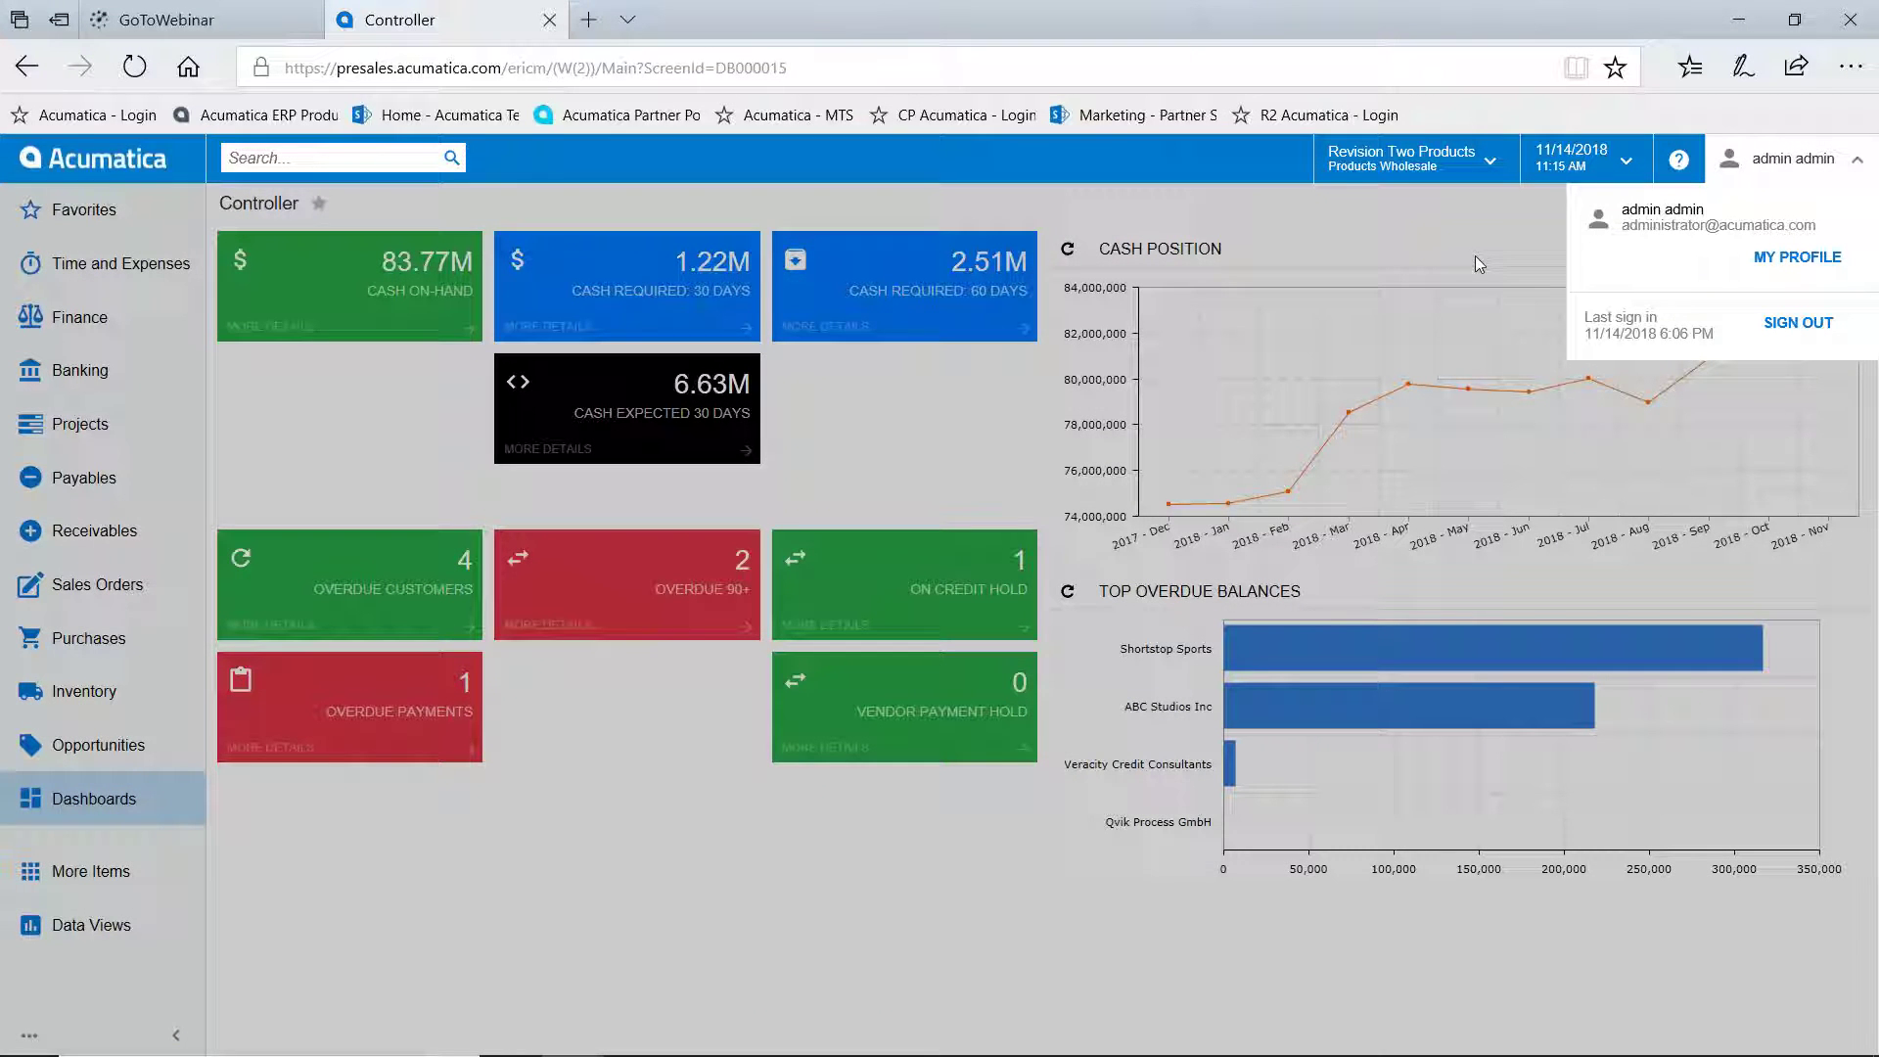
click(112, 165)
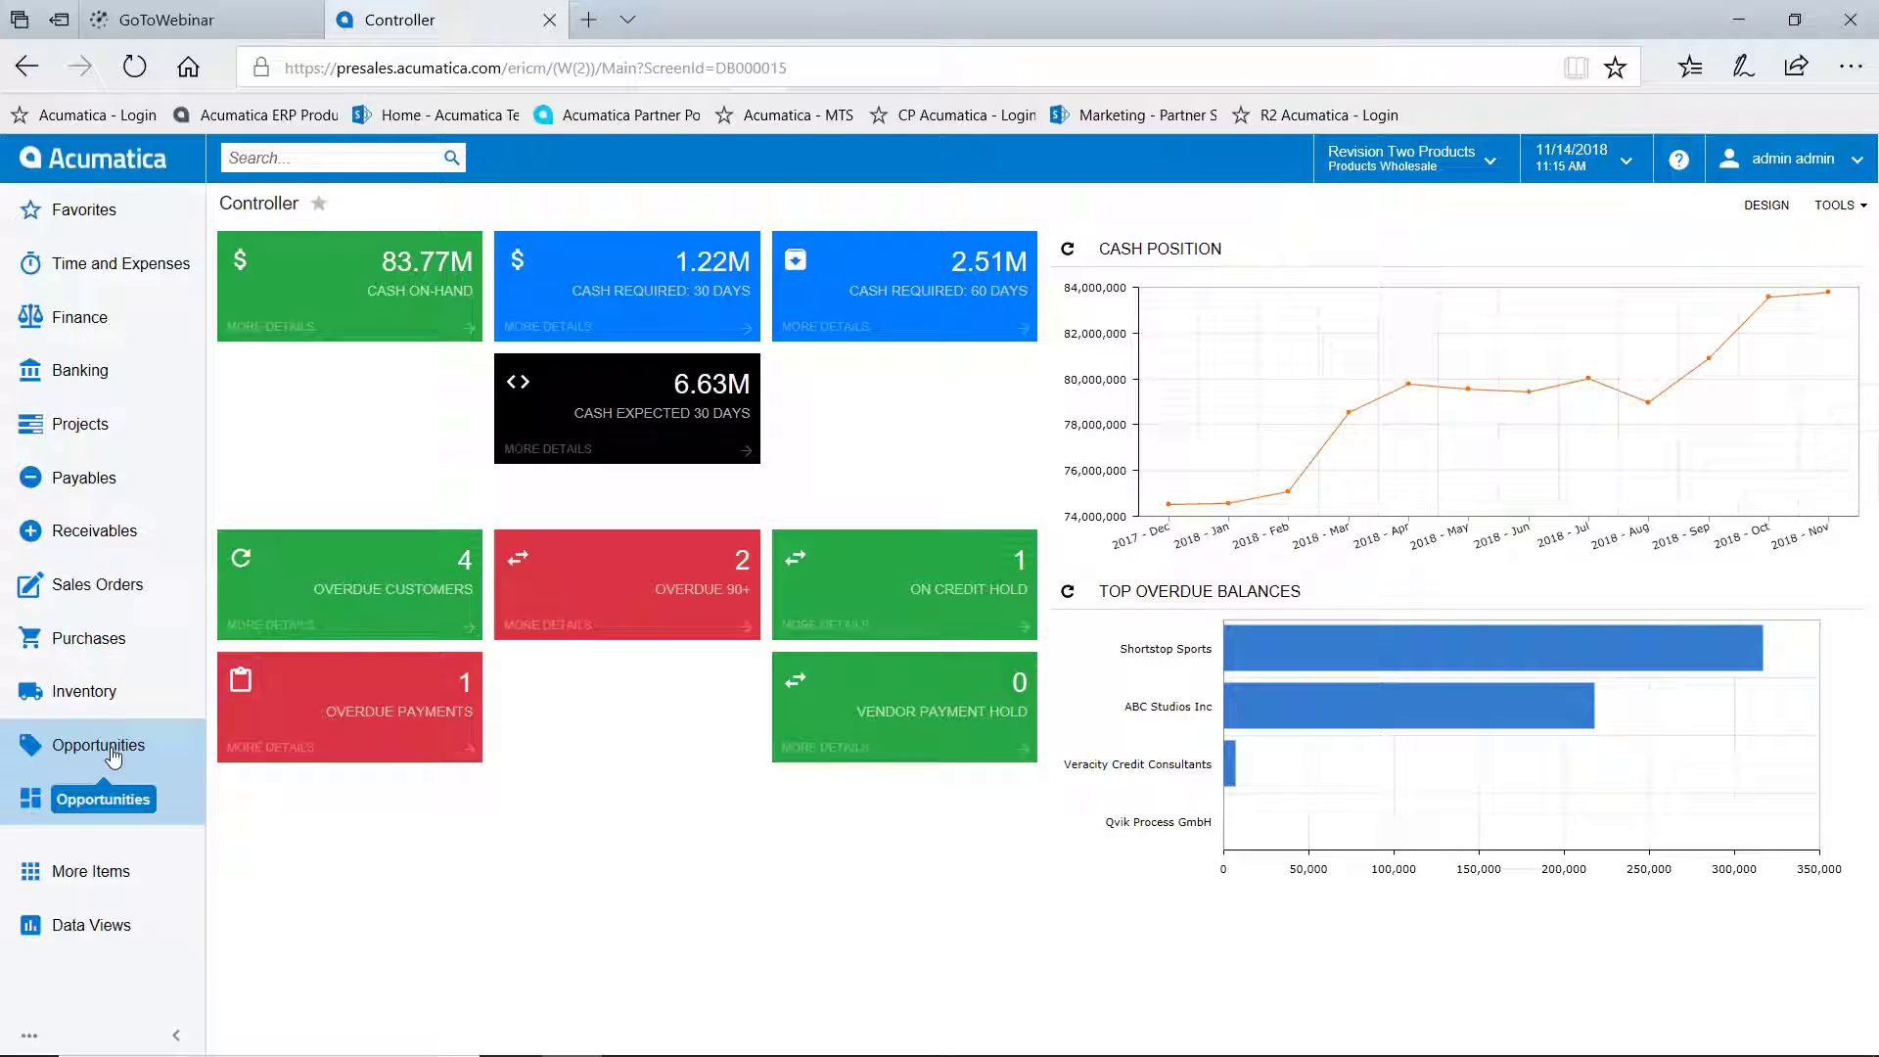
click(90, 872)
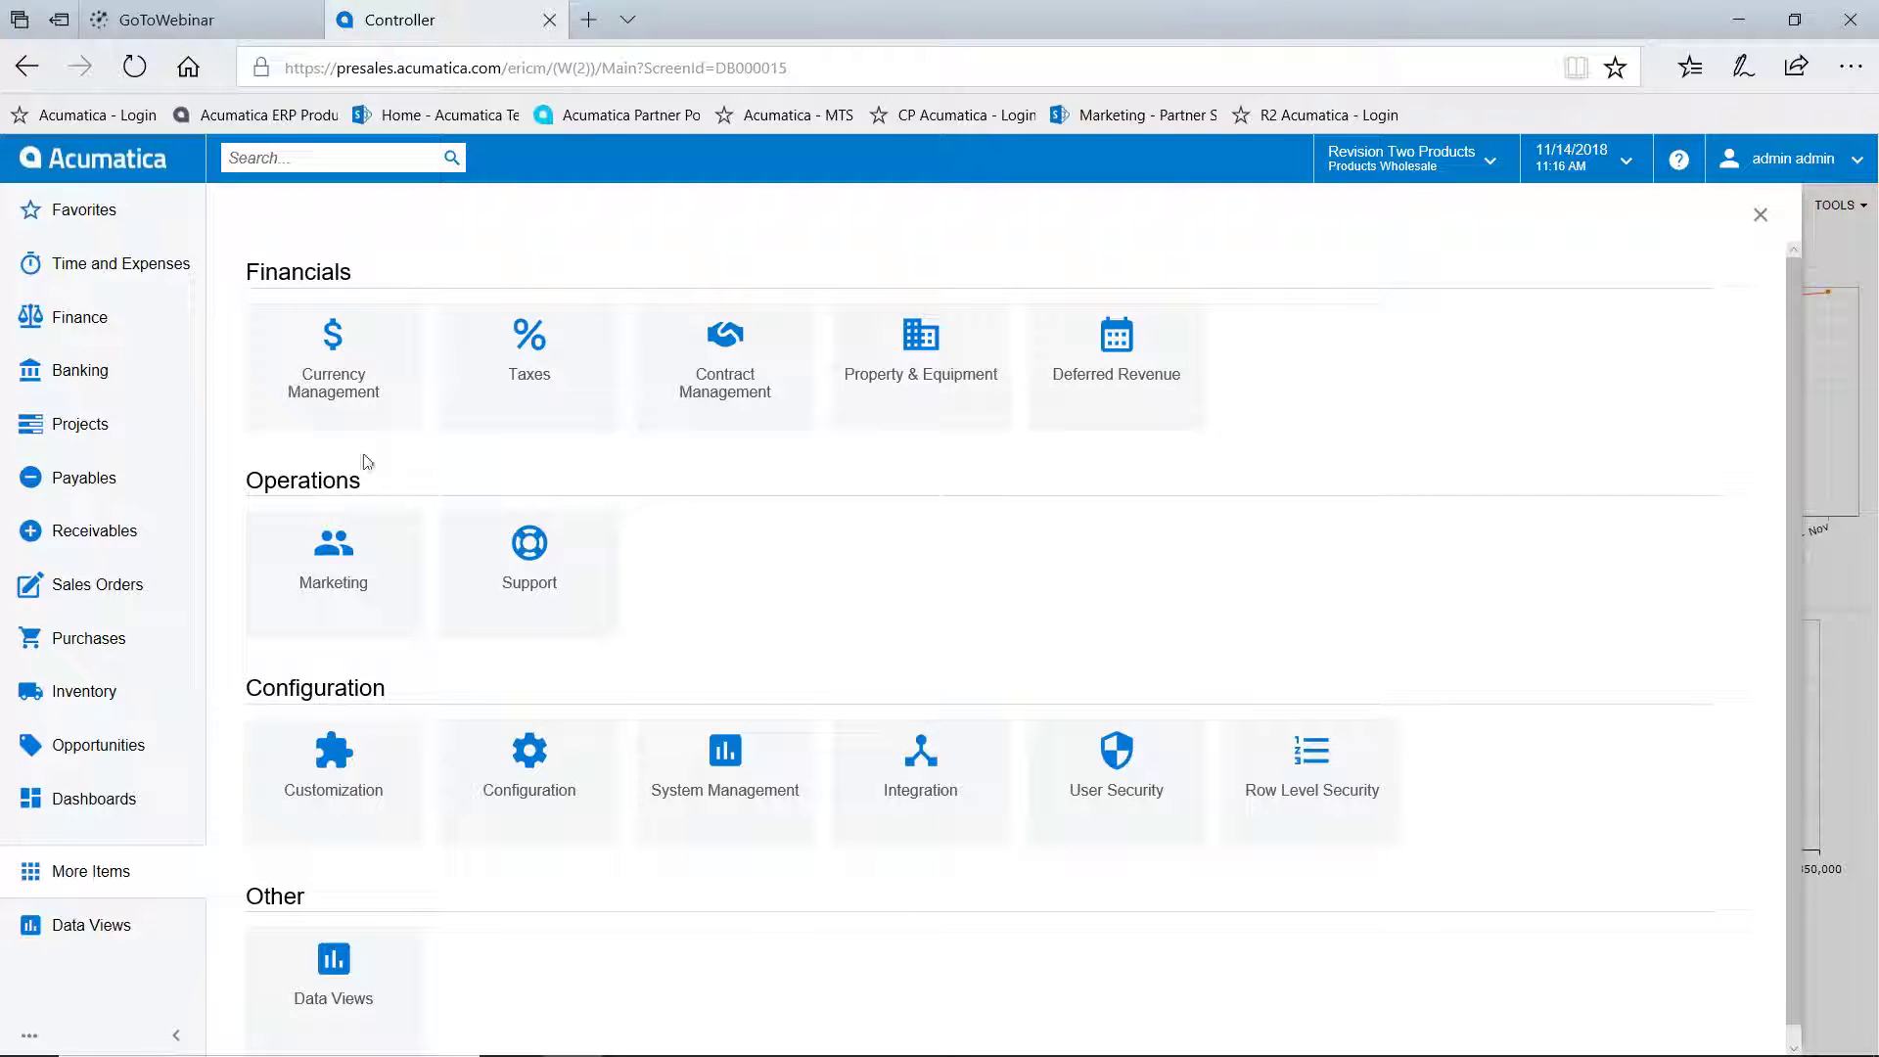
Close the workspaces list back to the Controller dashboard and focus the top Search box
click(82, 166)
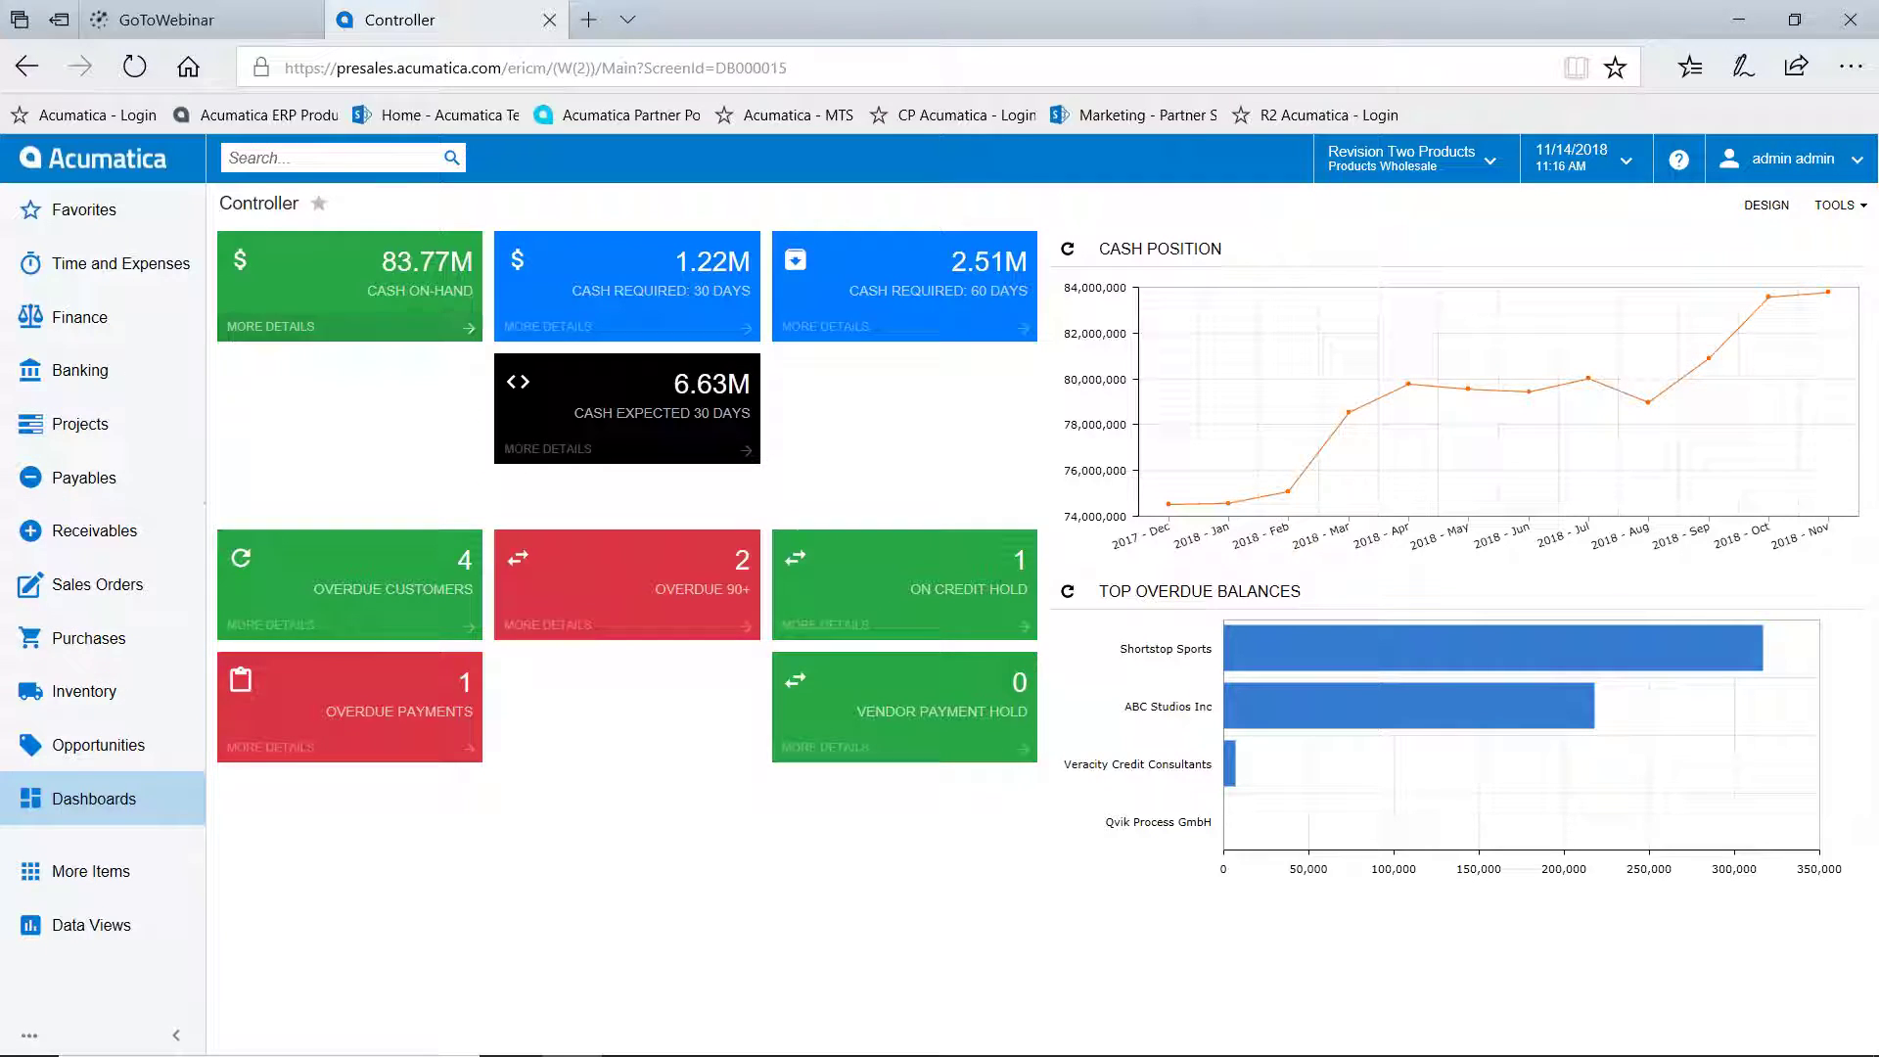
click(276, 153)
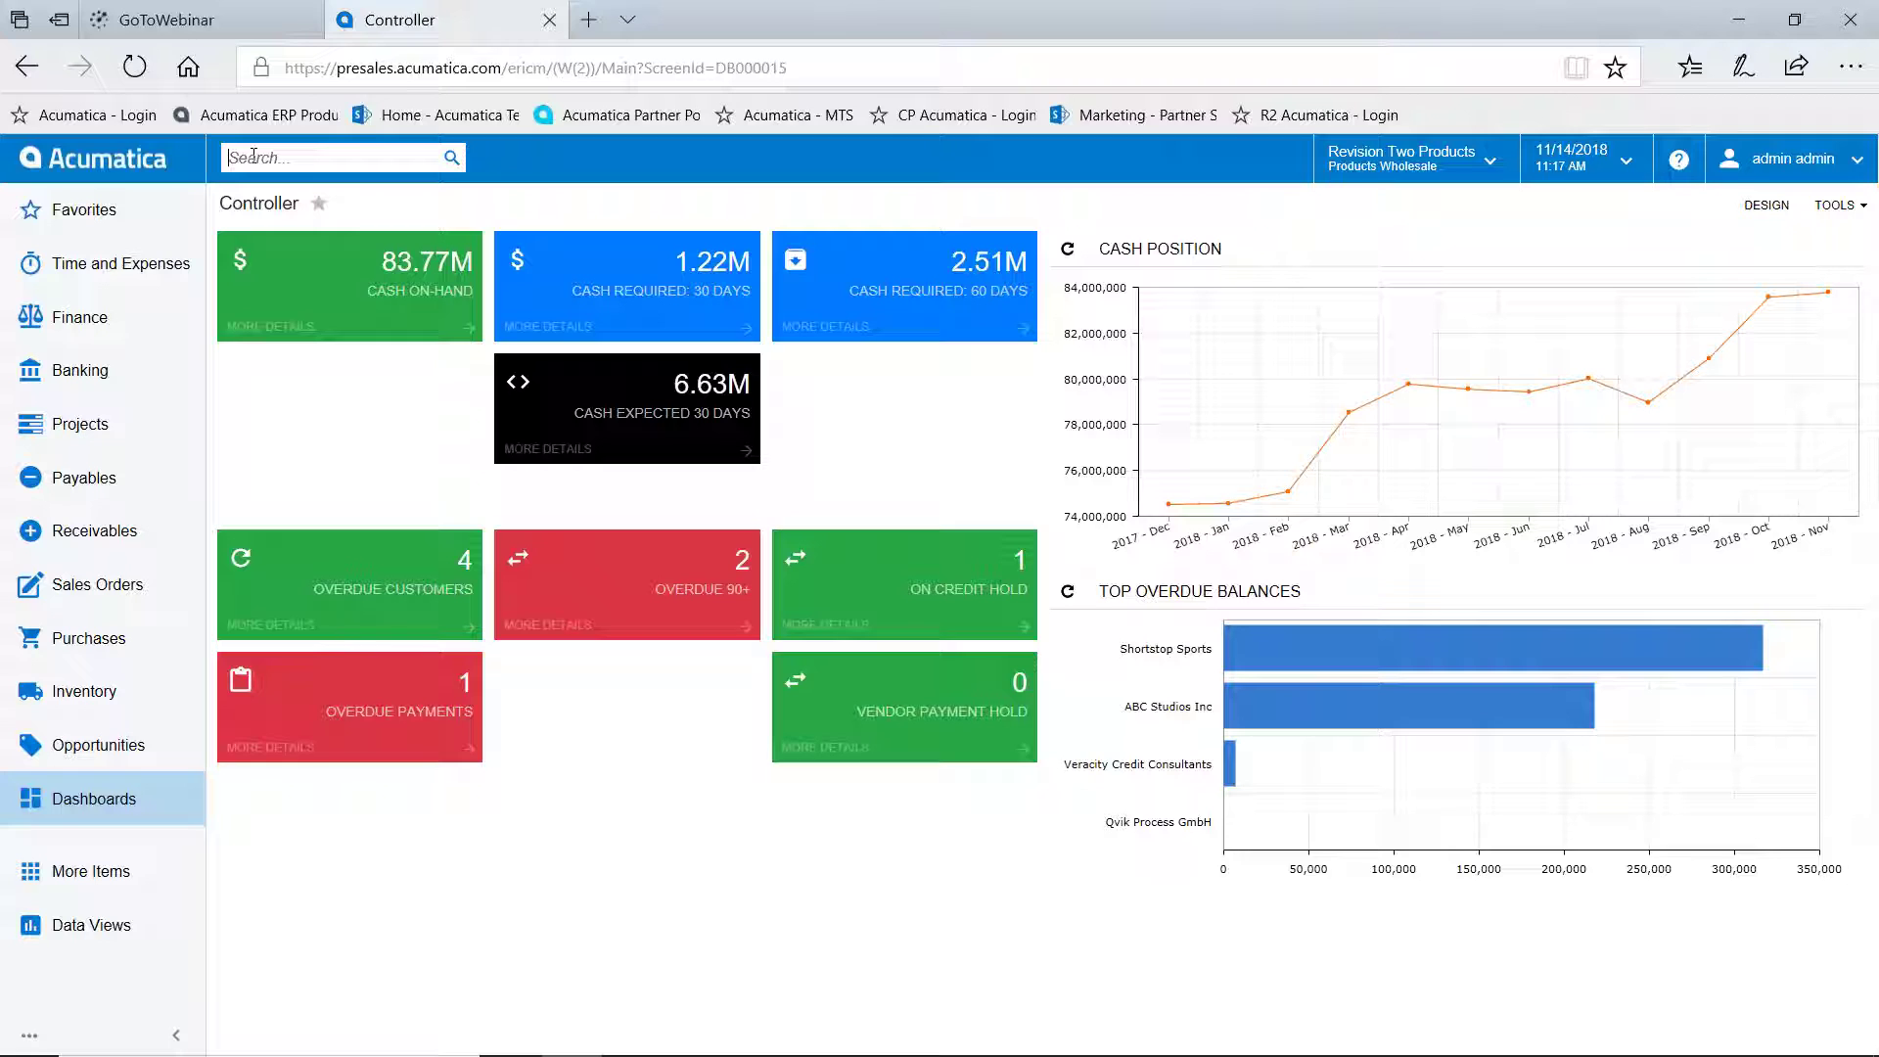
Search for 1099 and review its Help Articles and Transactions and Profiles results
text(1099)
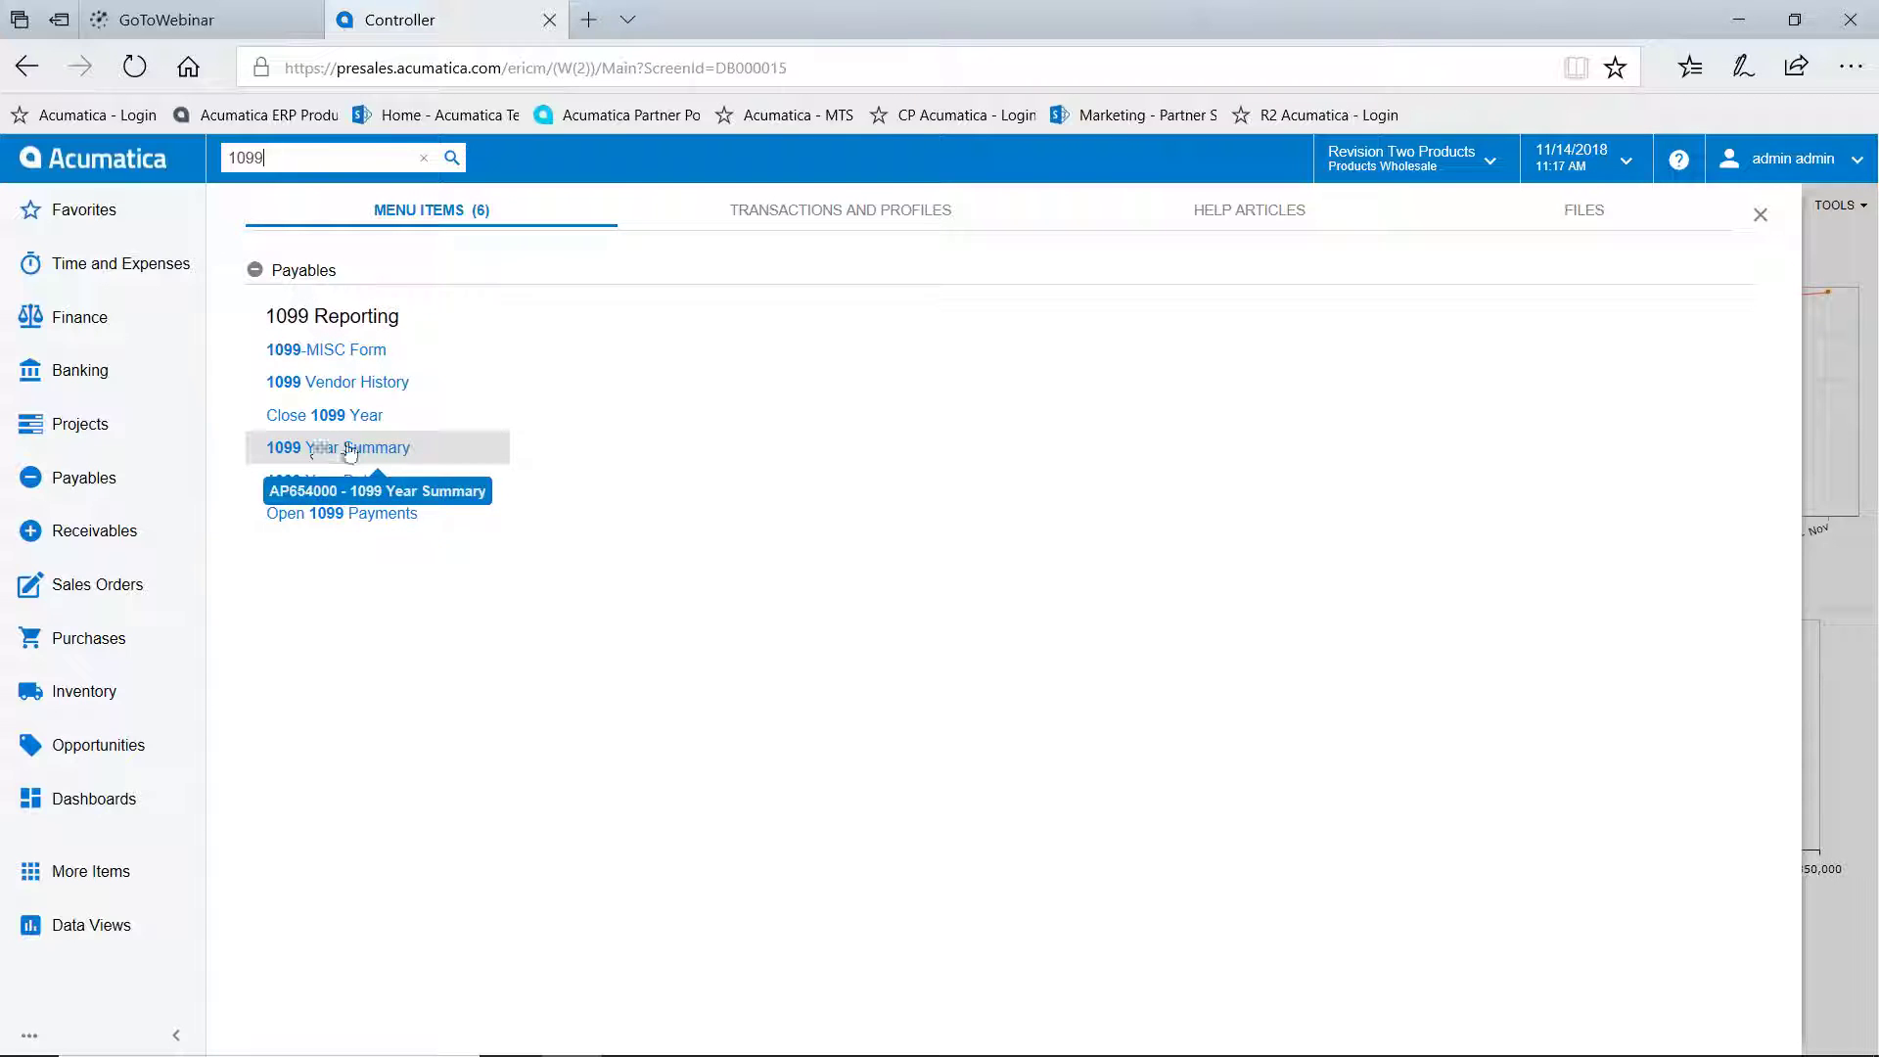
click(1242, 210)
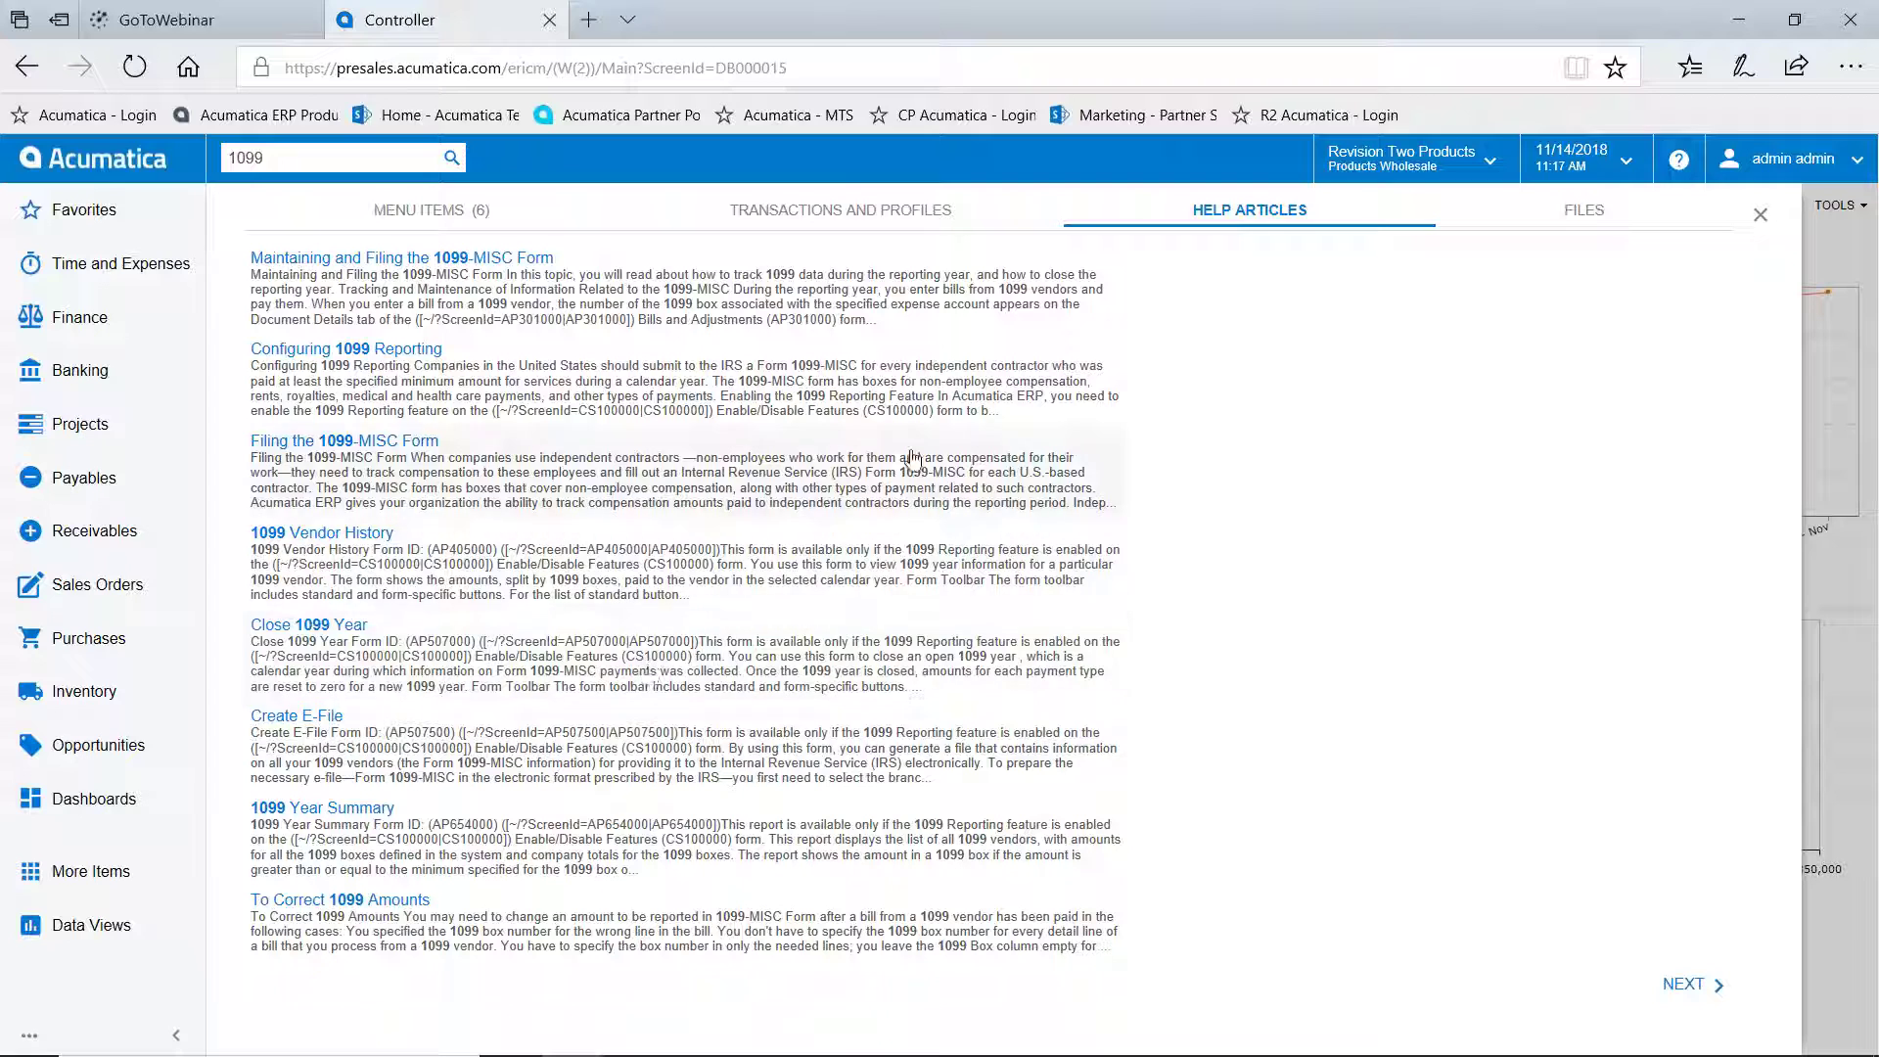
click(837, 212)
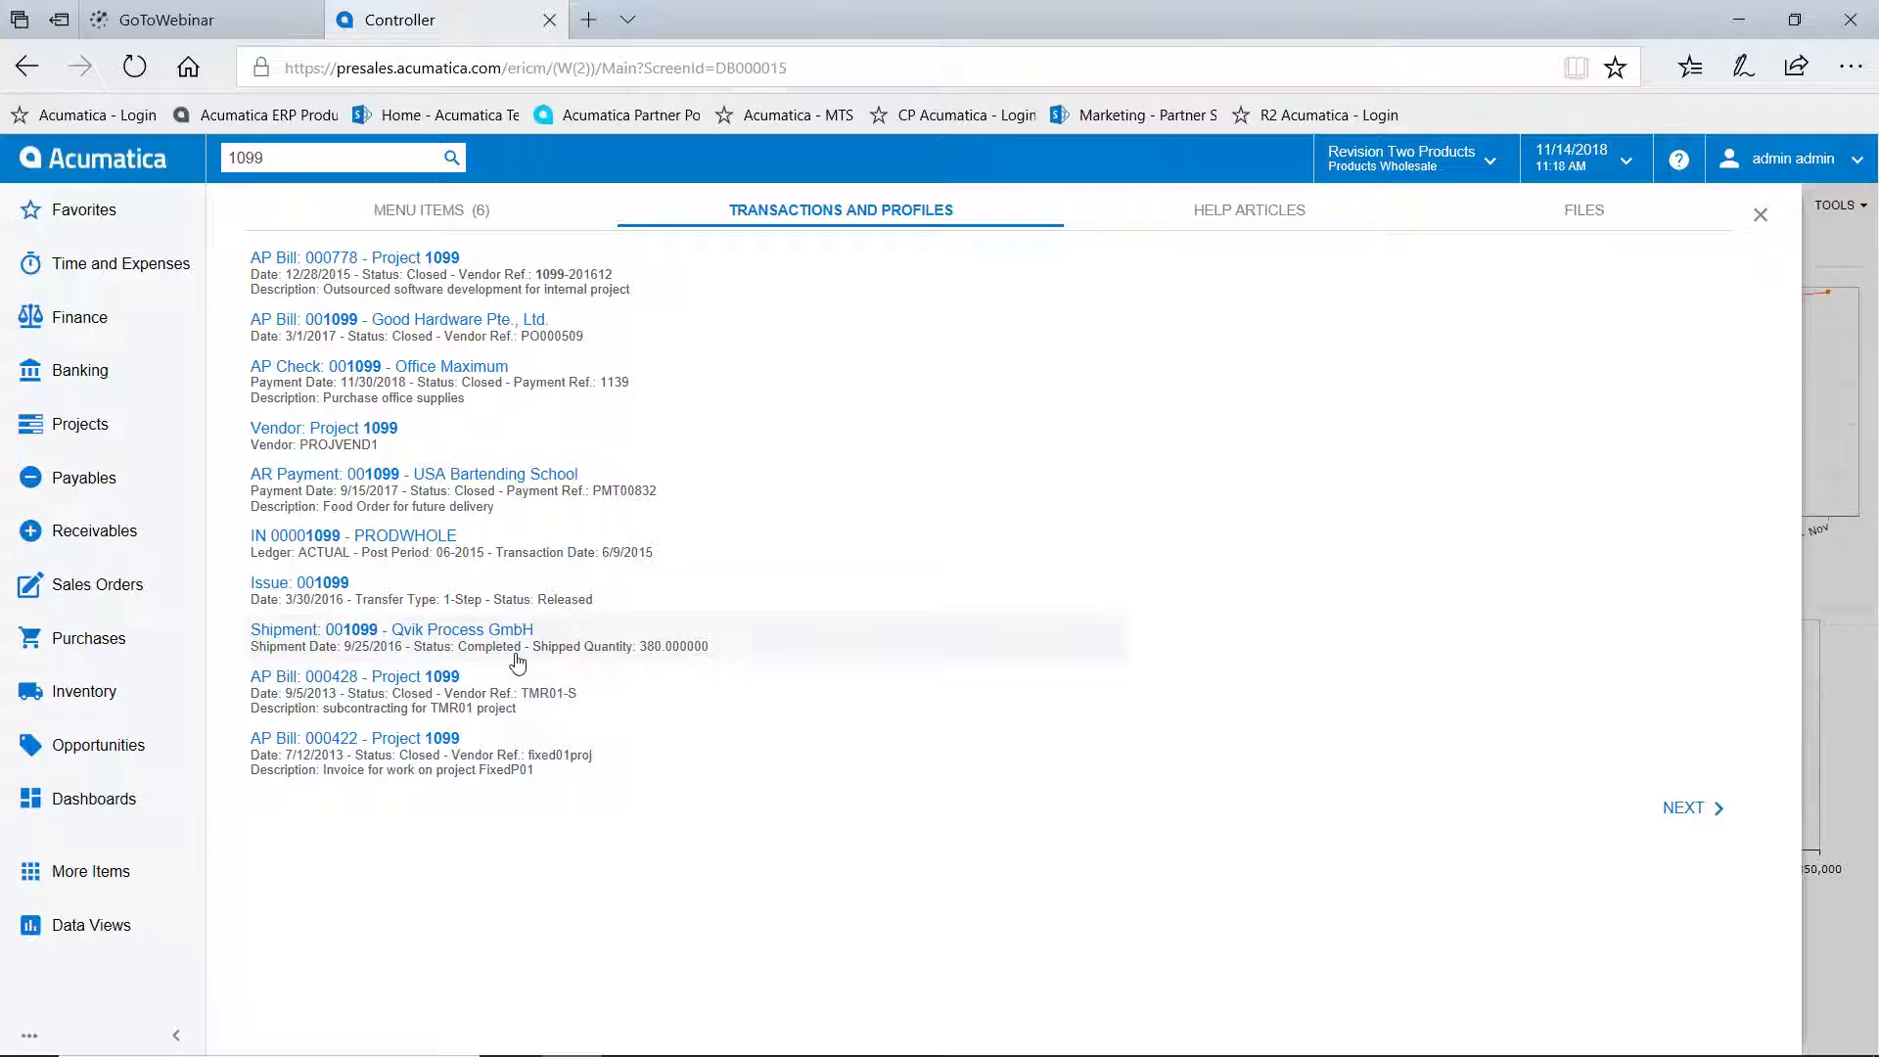
Replace the search term with 'usa project' and show only matching Files
click(292, 160)
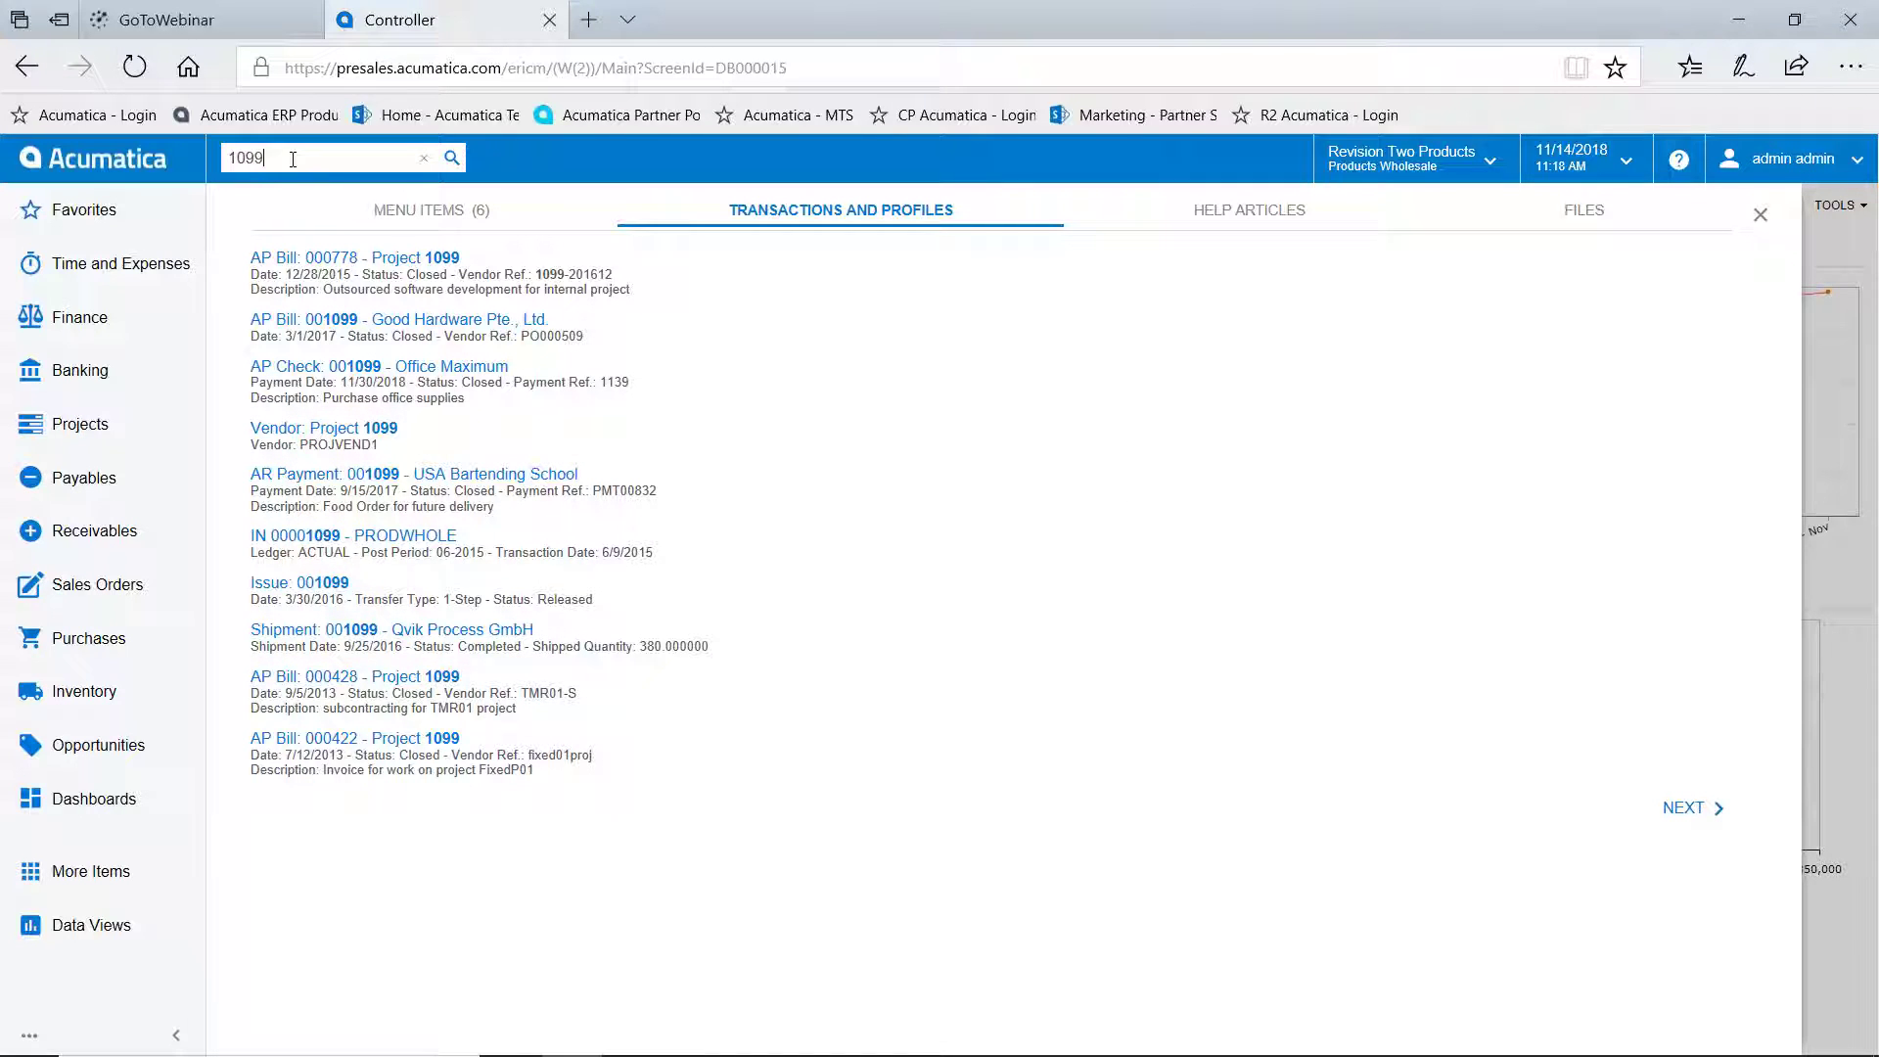
key(BackSpace)
key(BackSpace)
key(BackSpace)
key(BackSpace)
text(usa project)
click(1584, 210)
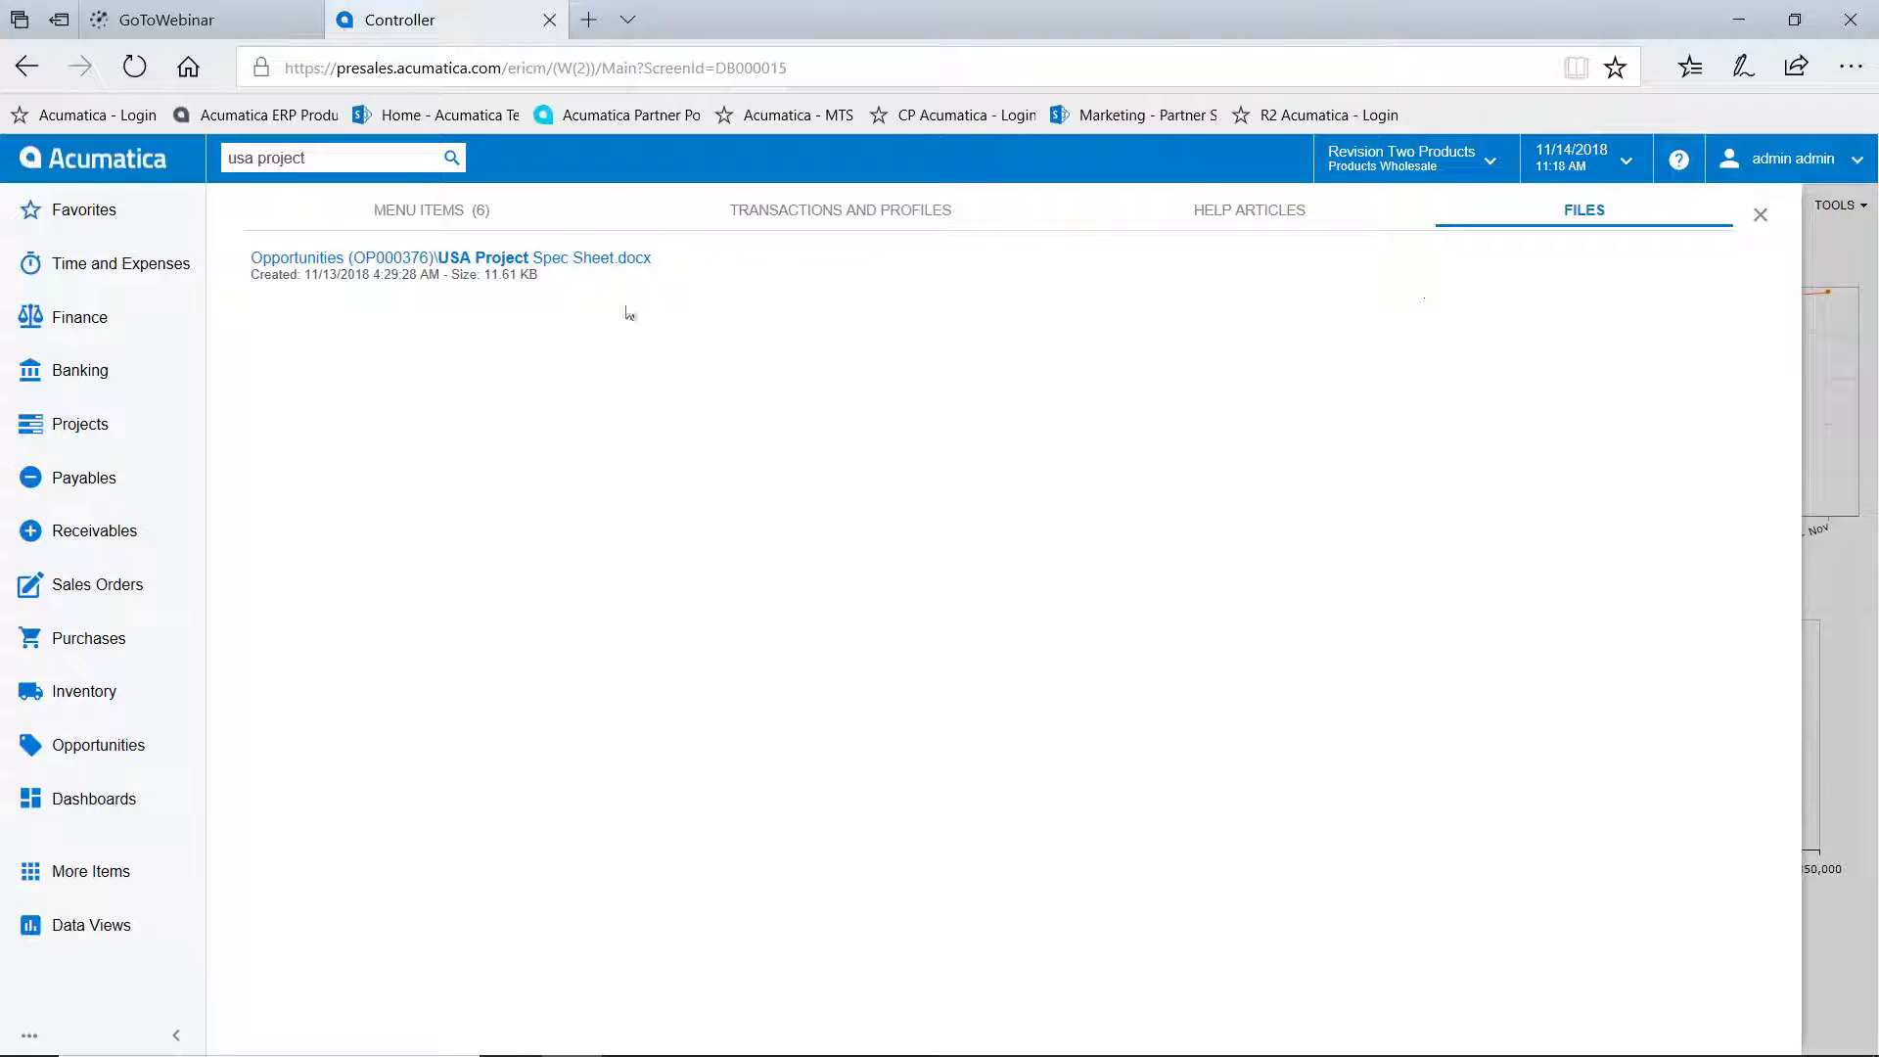
Open the USA Project Spec Sheet.docx file record to view its version history, then leave it
click(549, 258)
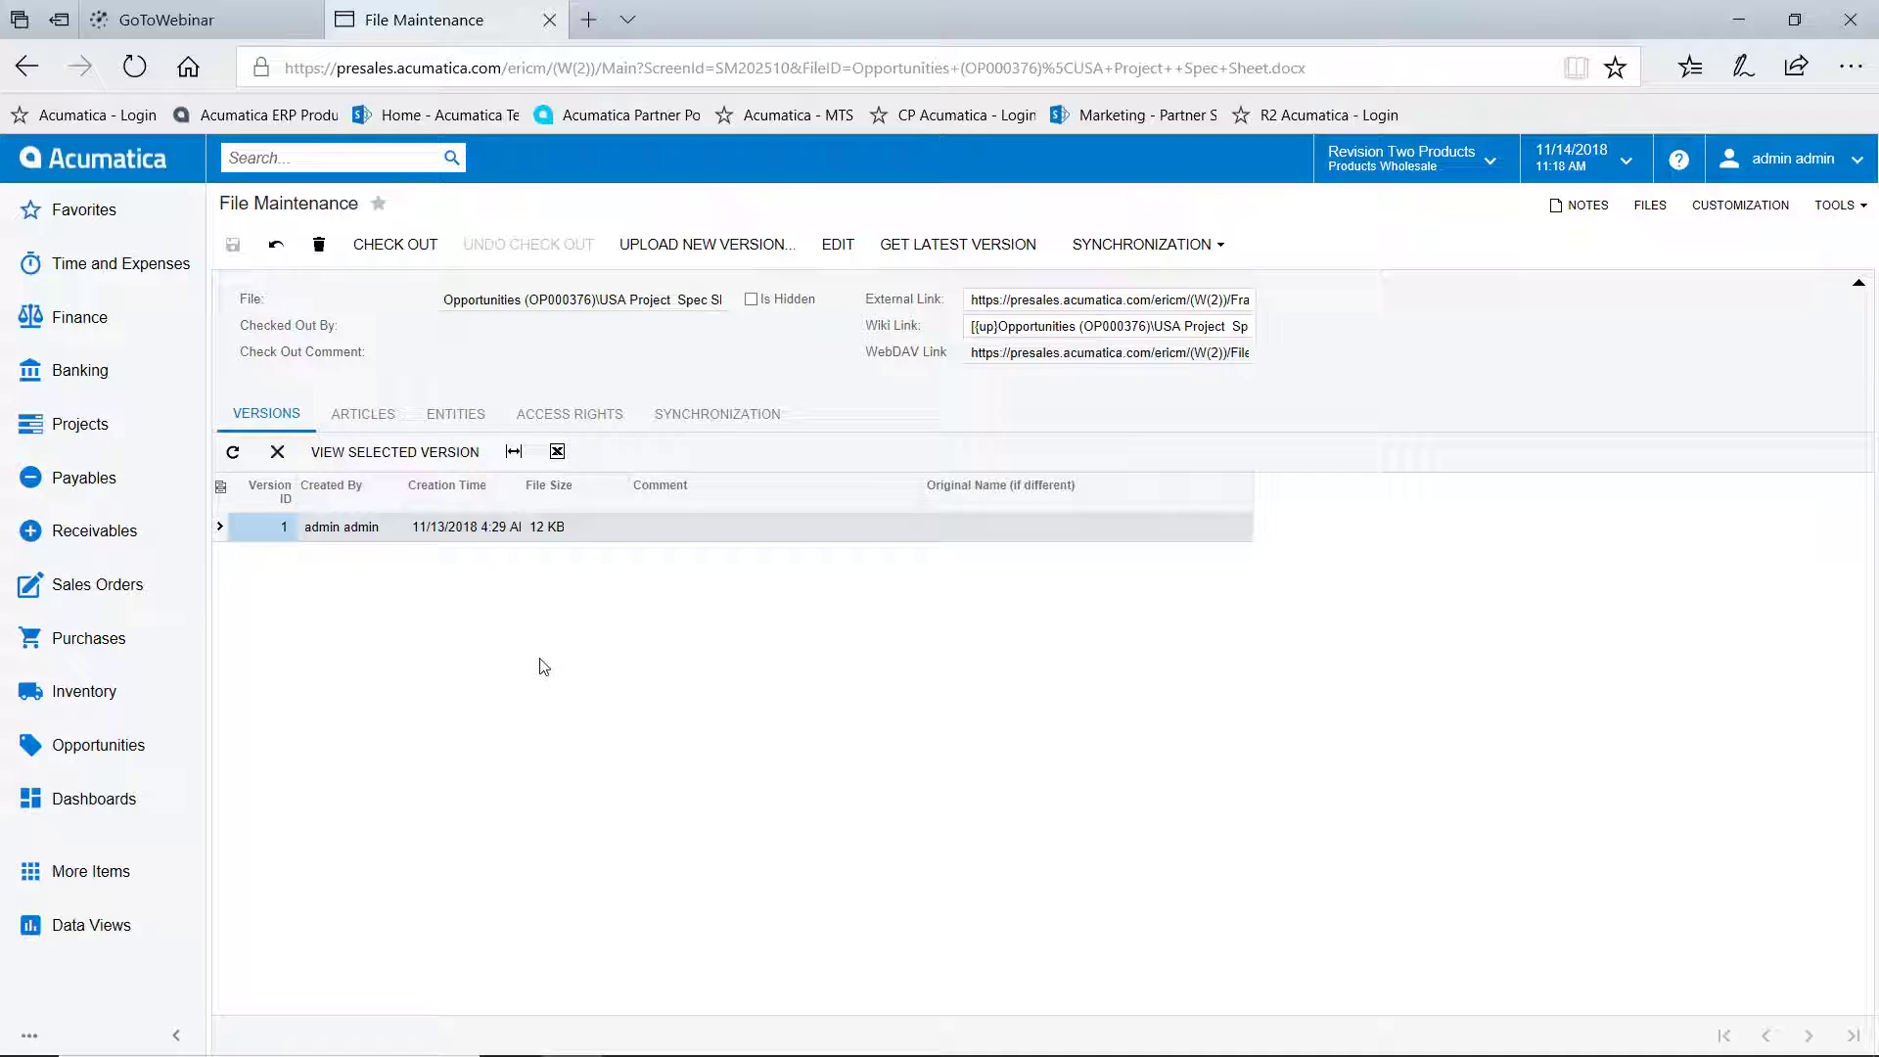
click(248, 157)
click(114, 160)
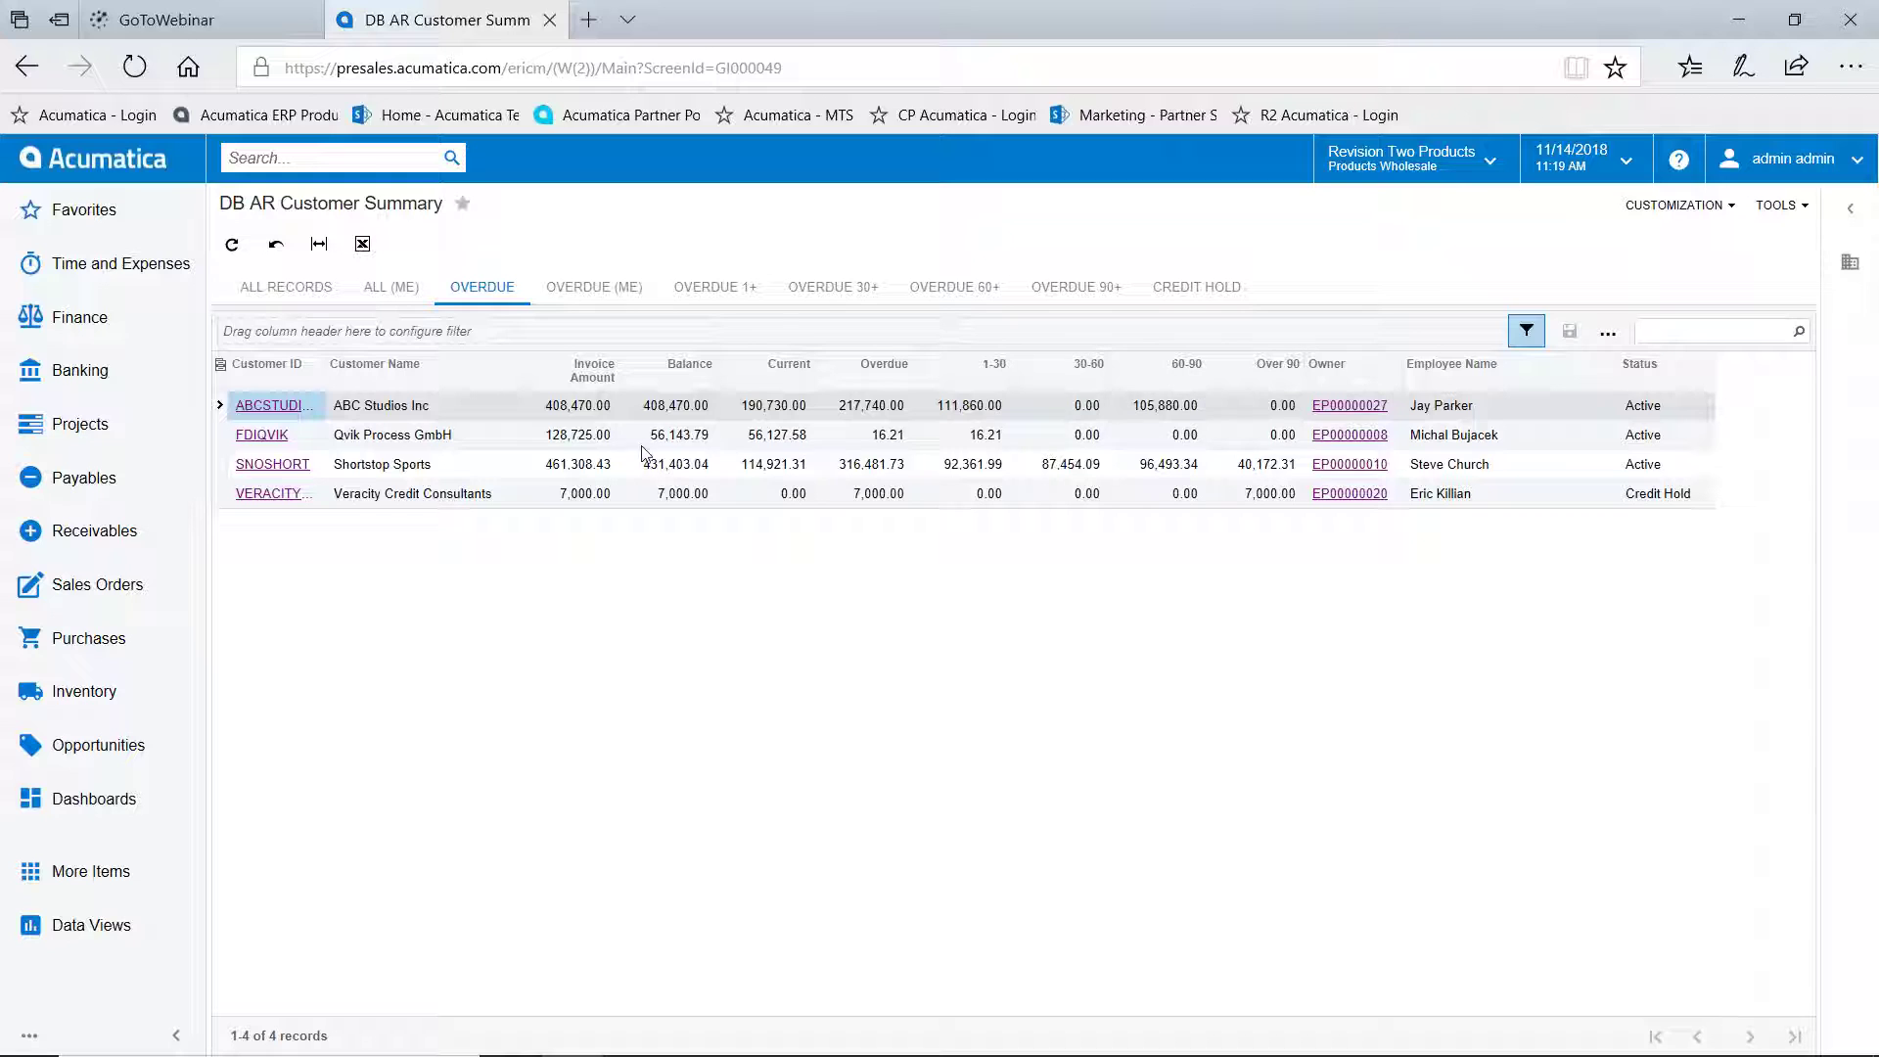
Return to the Controller dashboard showing 4 overdue customers and 1 on credit hold
click(108, 167)
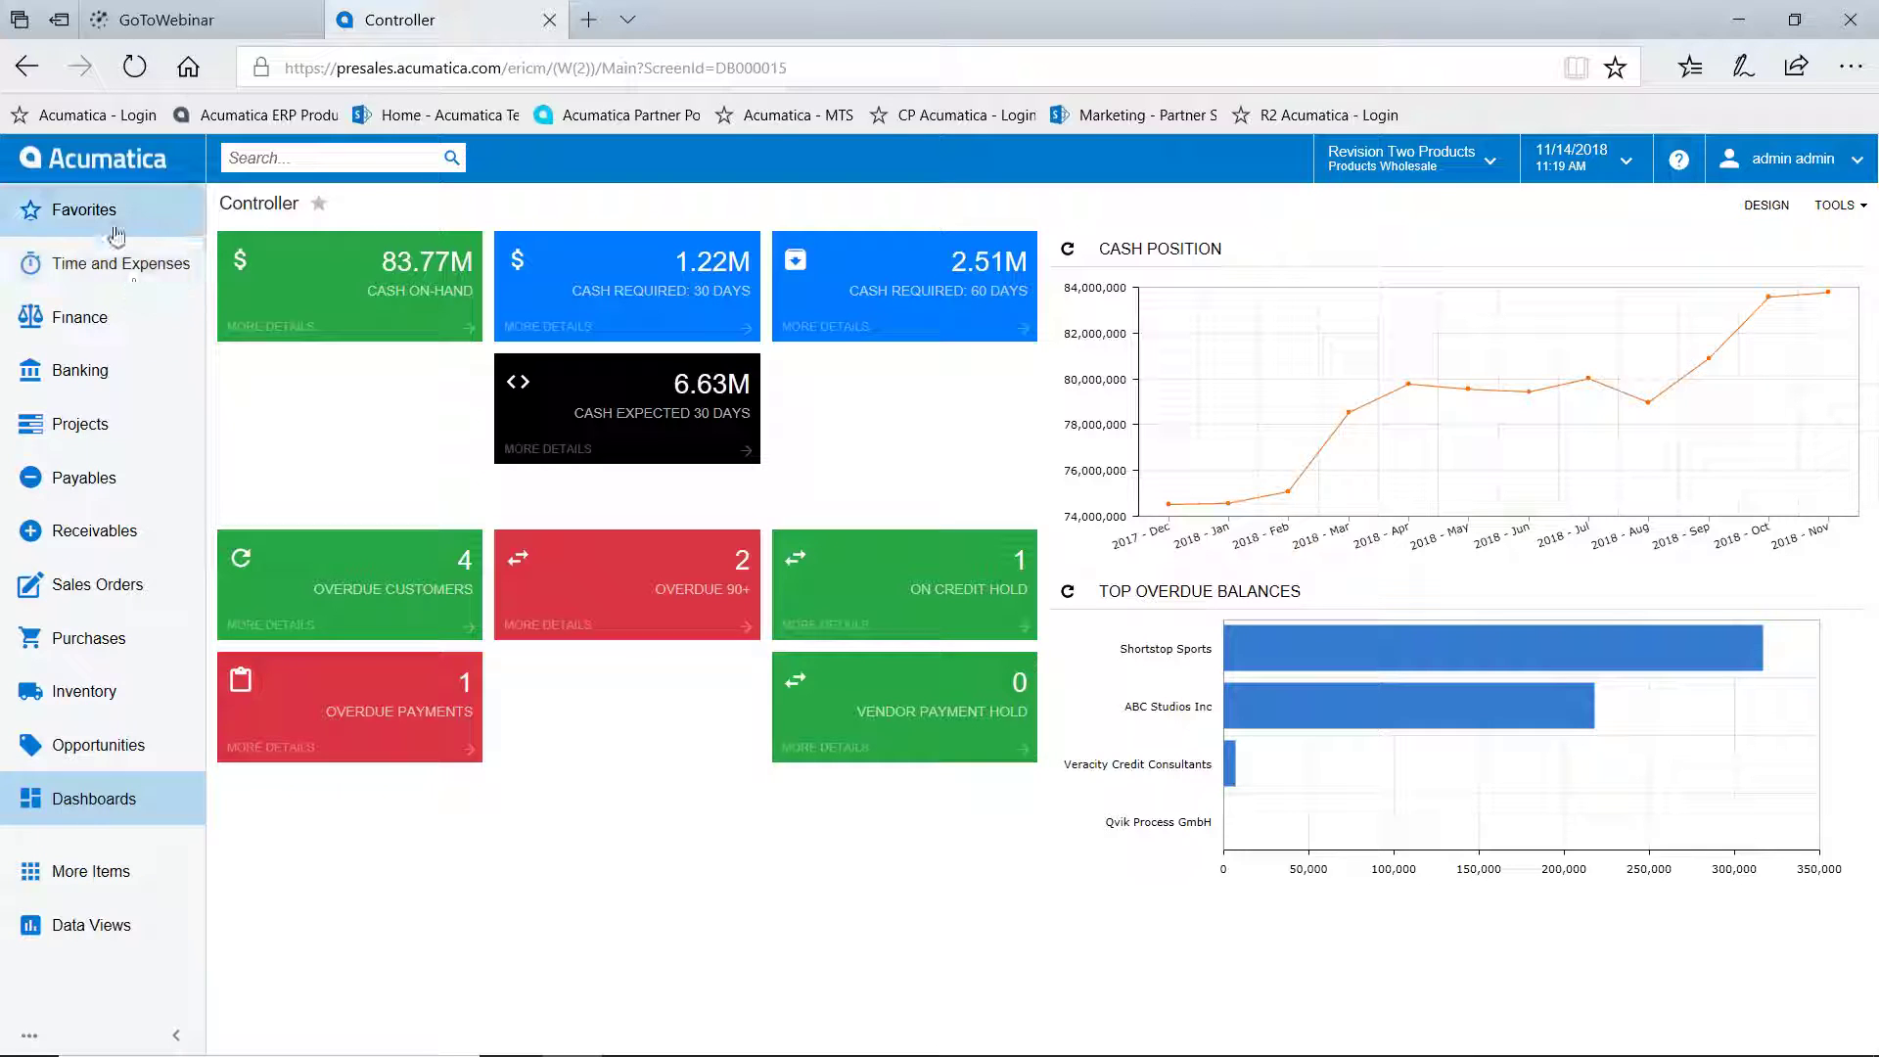
Open the Project Manager dashboard from Favorites, then bring the Favorites list up again
click(88, 212)
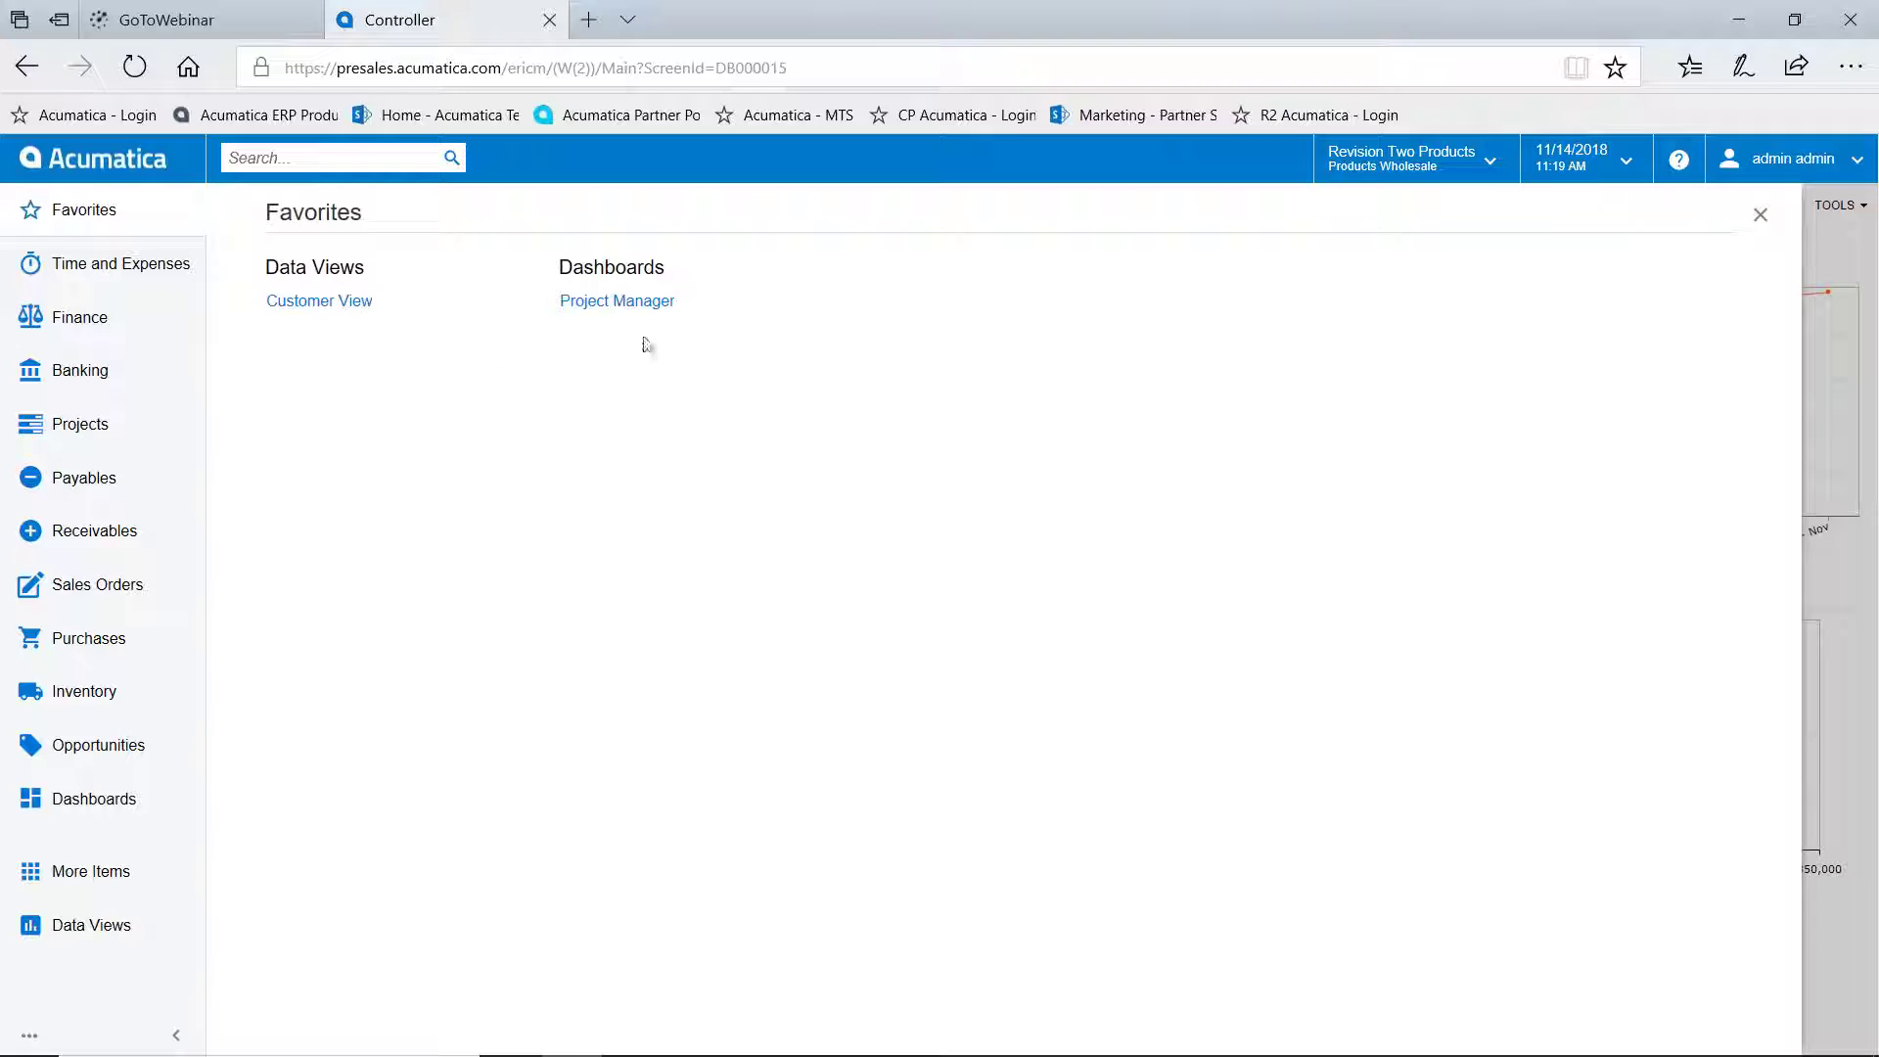
click(617, 301)
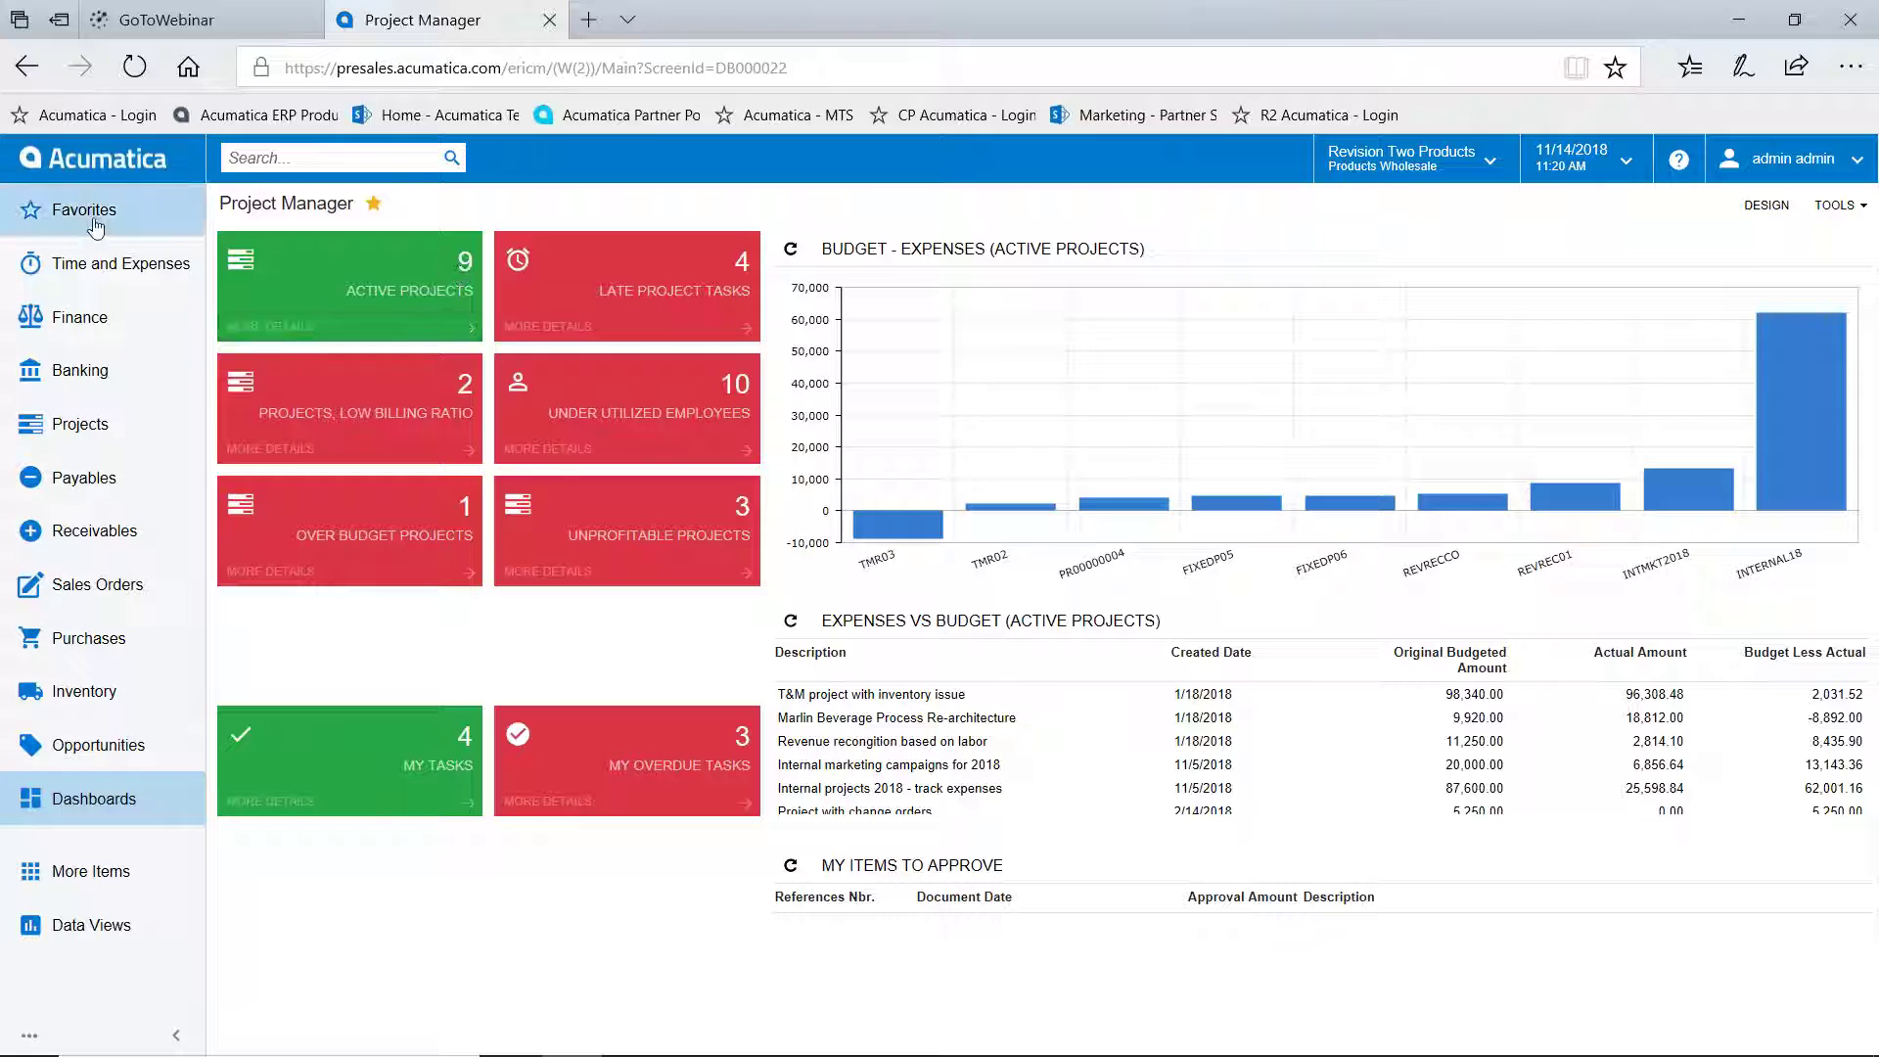
click(68, 210)
Open Customer View from Favorites and scroll down to the support cases and recent activities
click(353, 311)
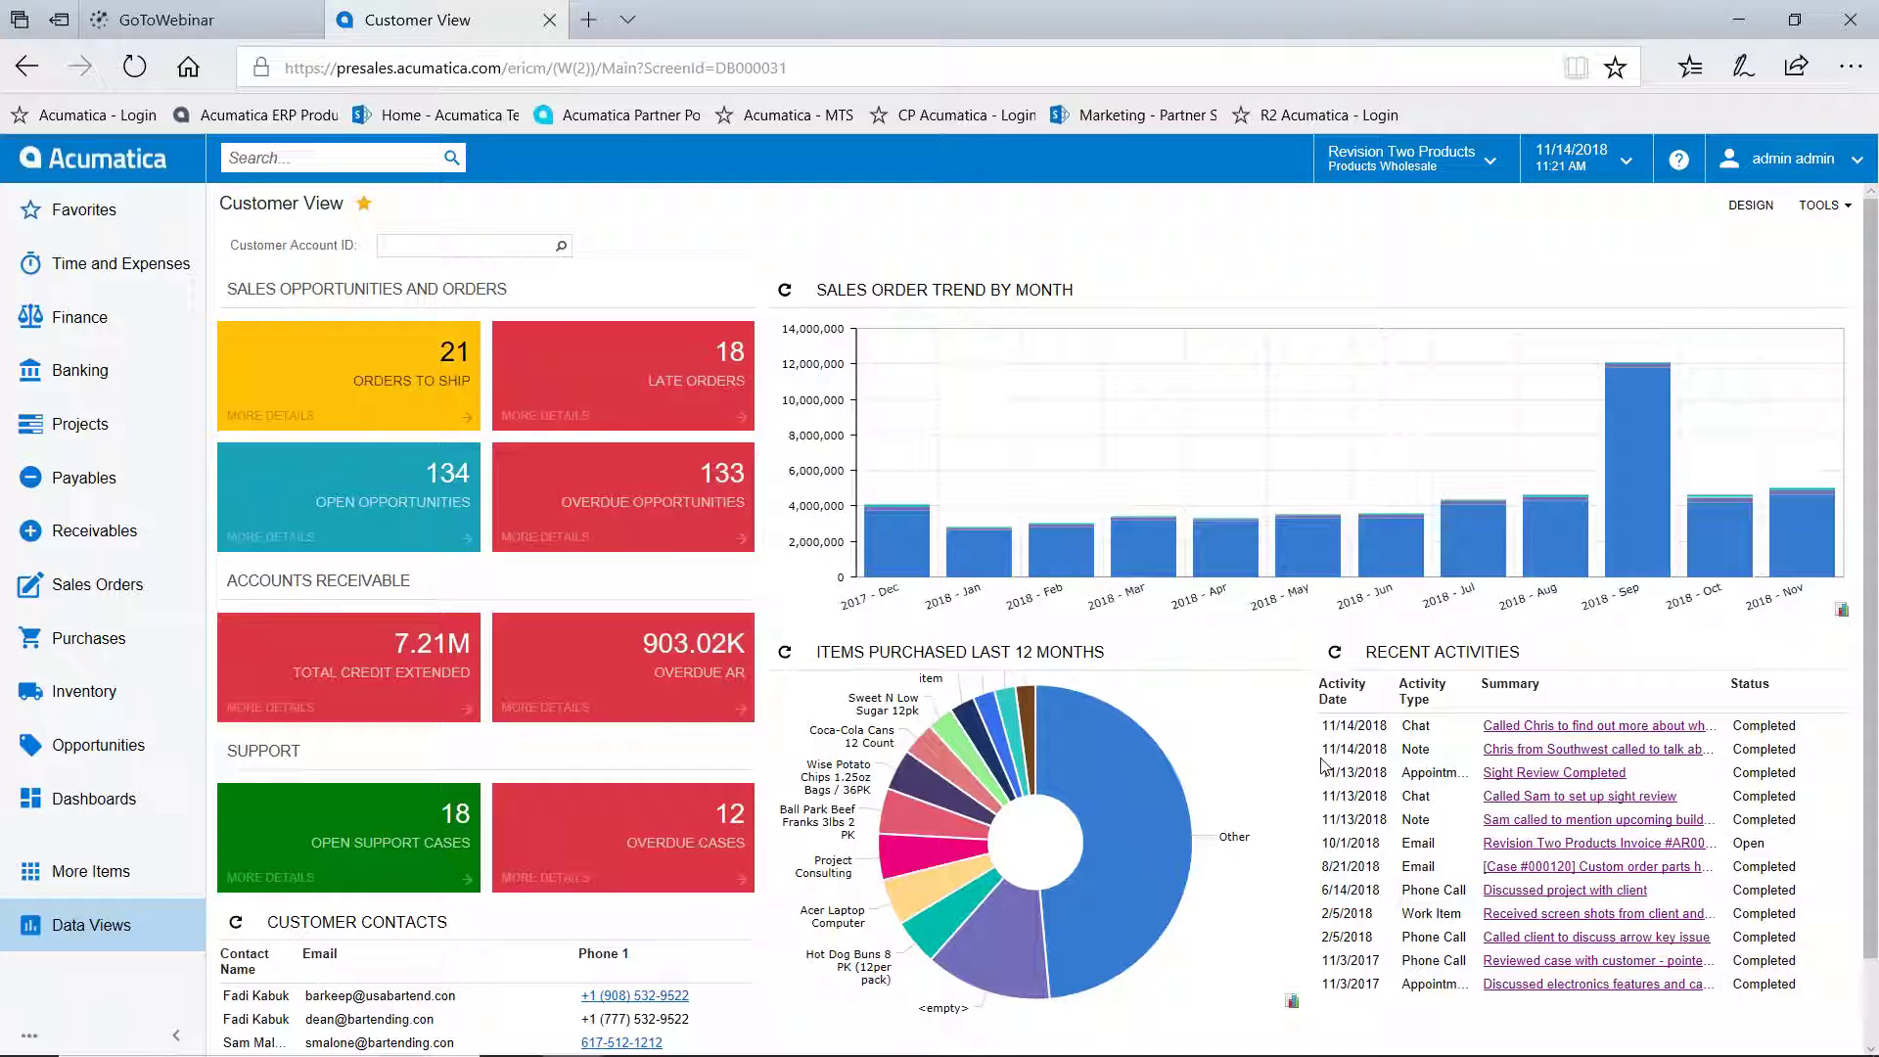
scroll(1323, 764, down, 1)
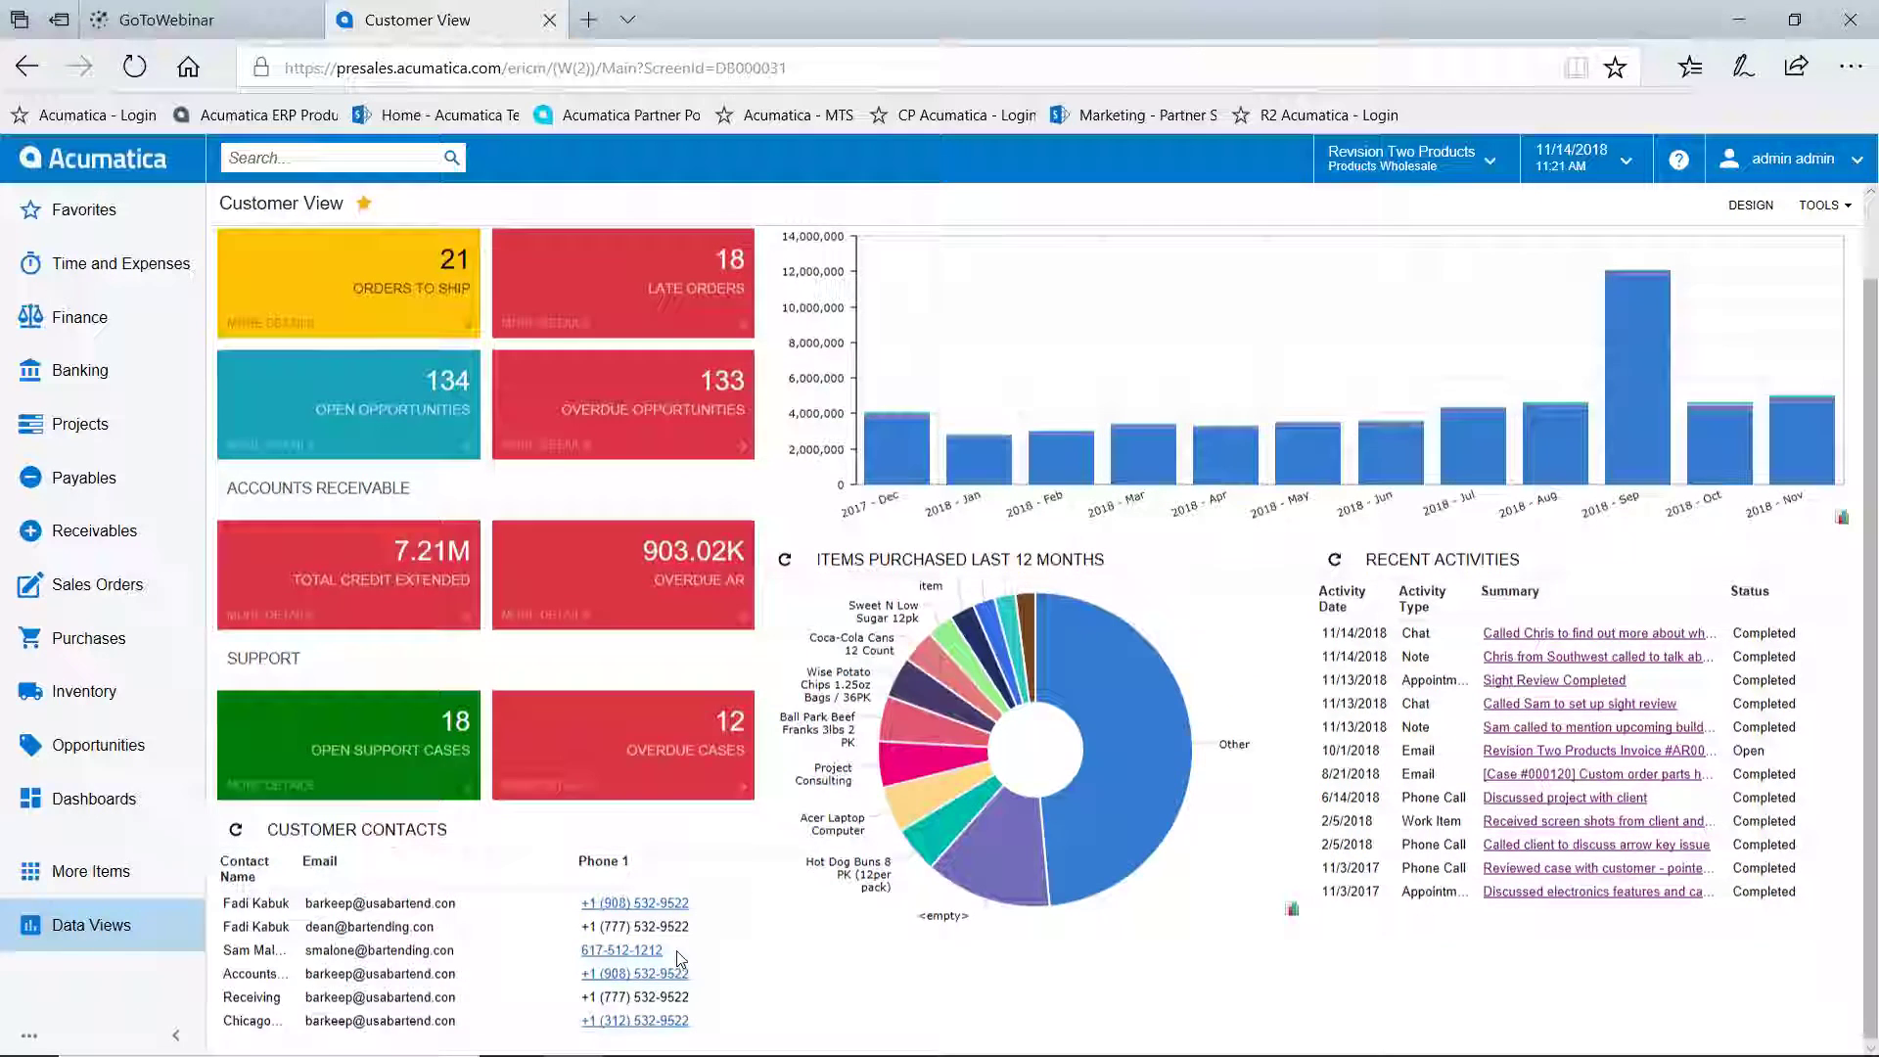
Filter Customer View to the USA Bartending School customer account
scroll(677, 949, up, 1)
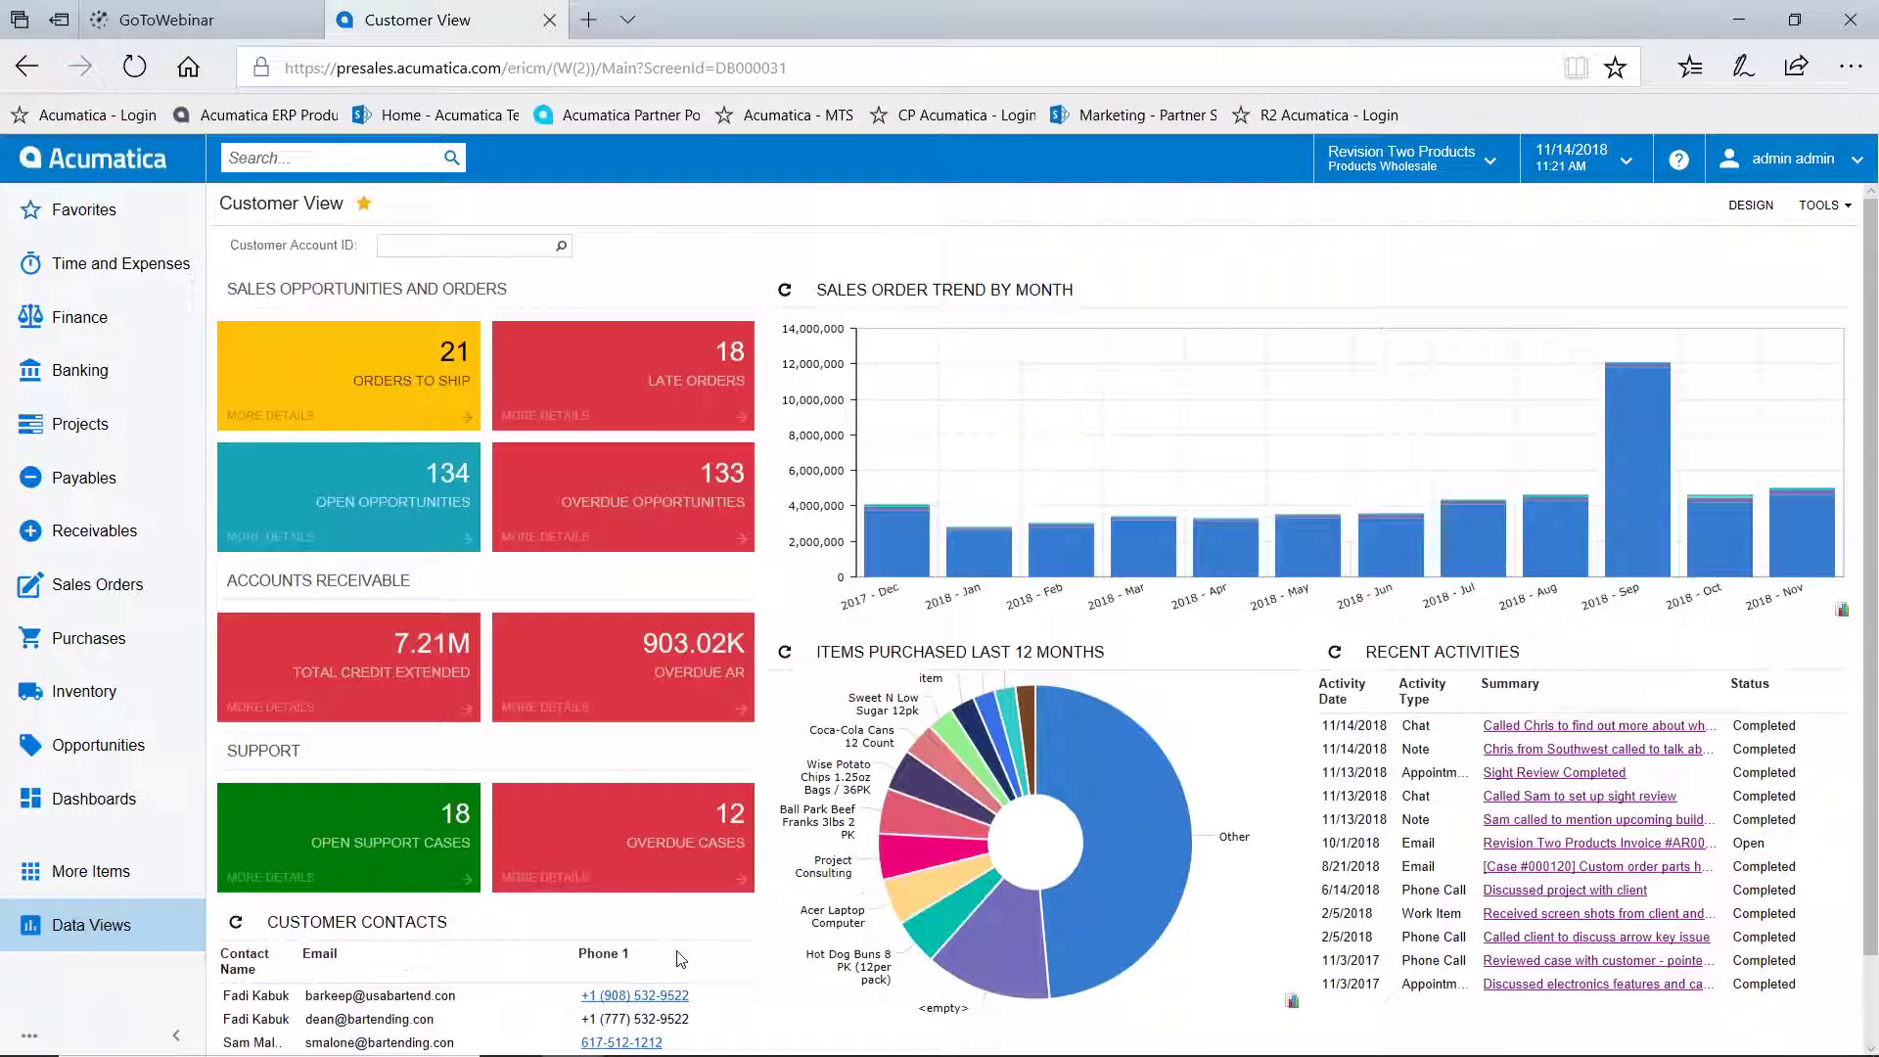
click(561, 245)
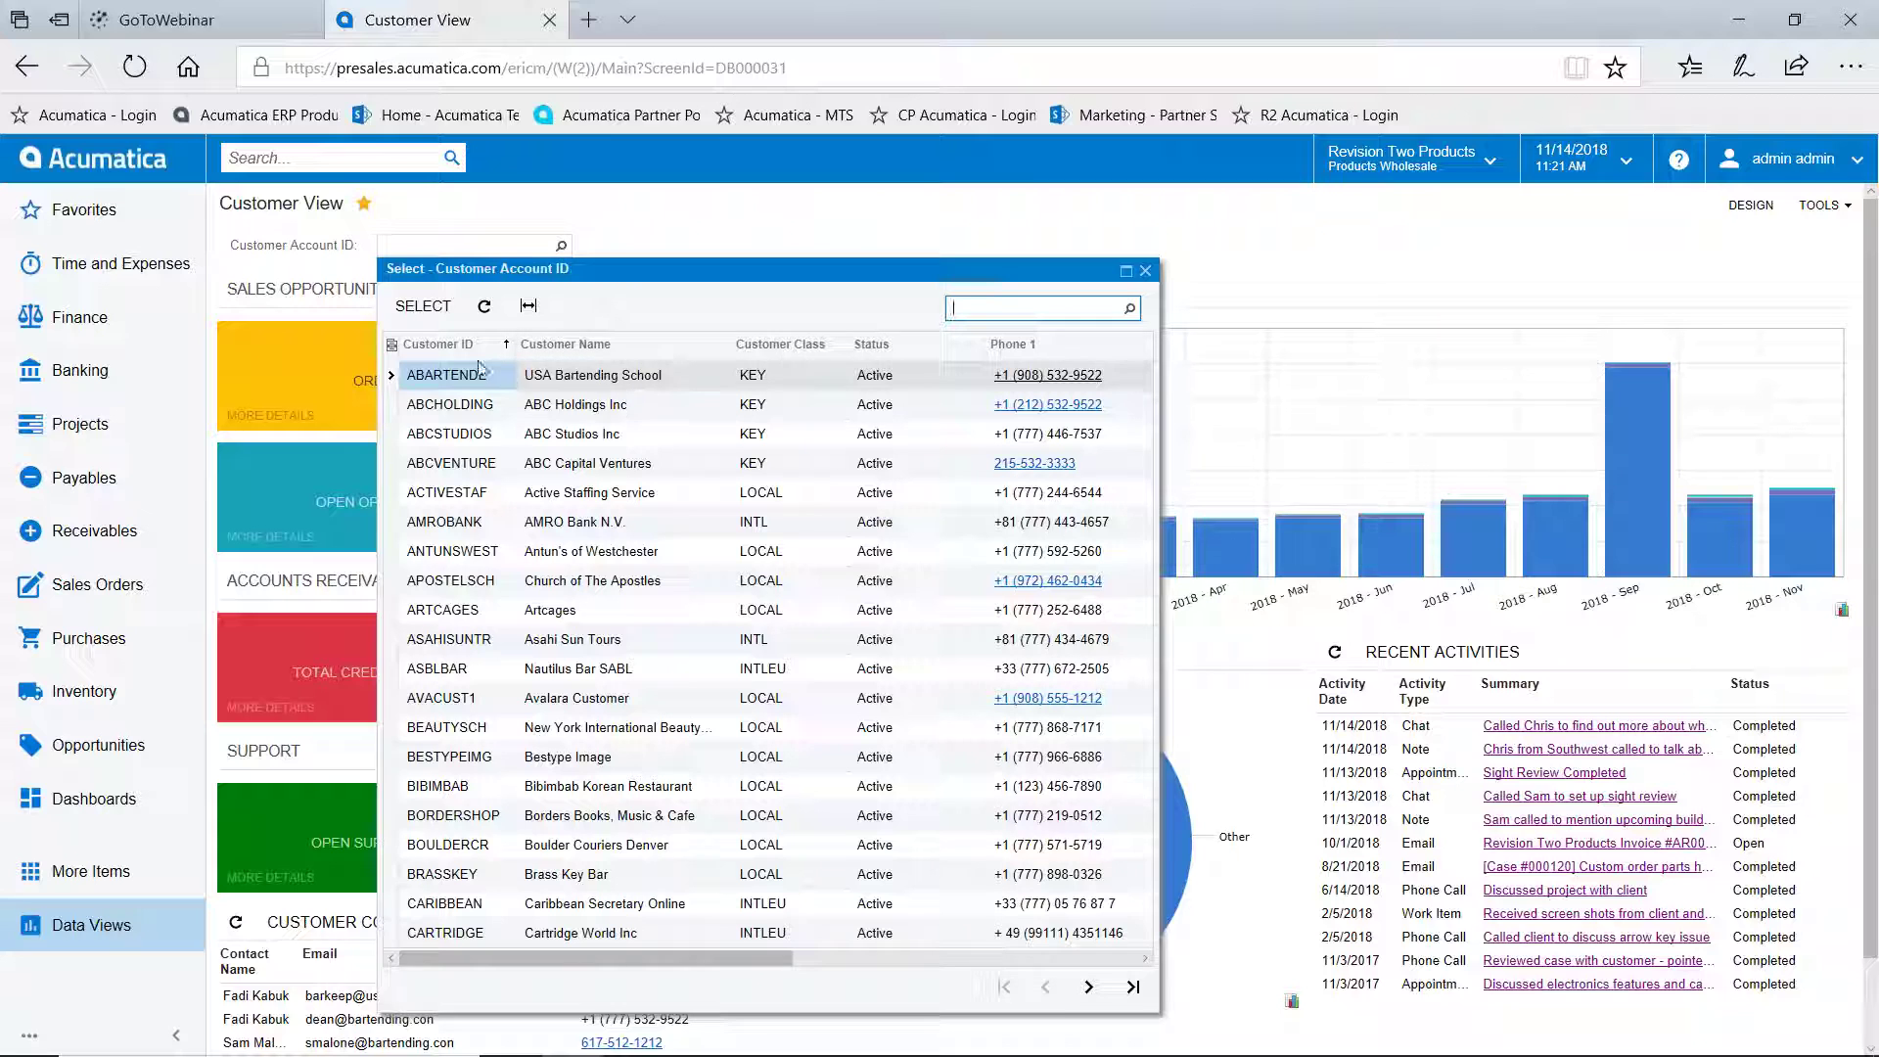
click(422, 305)
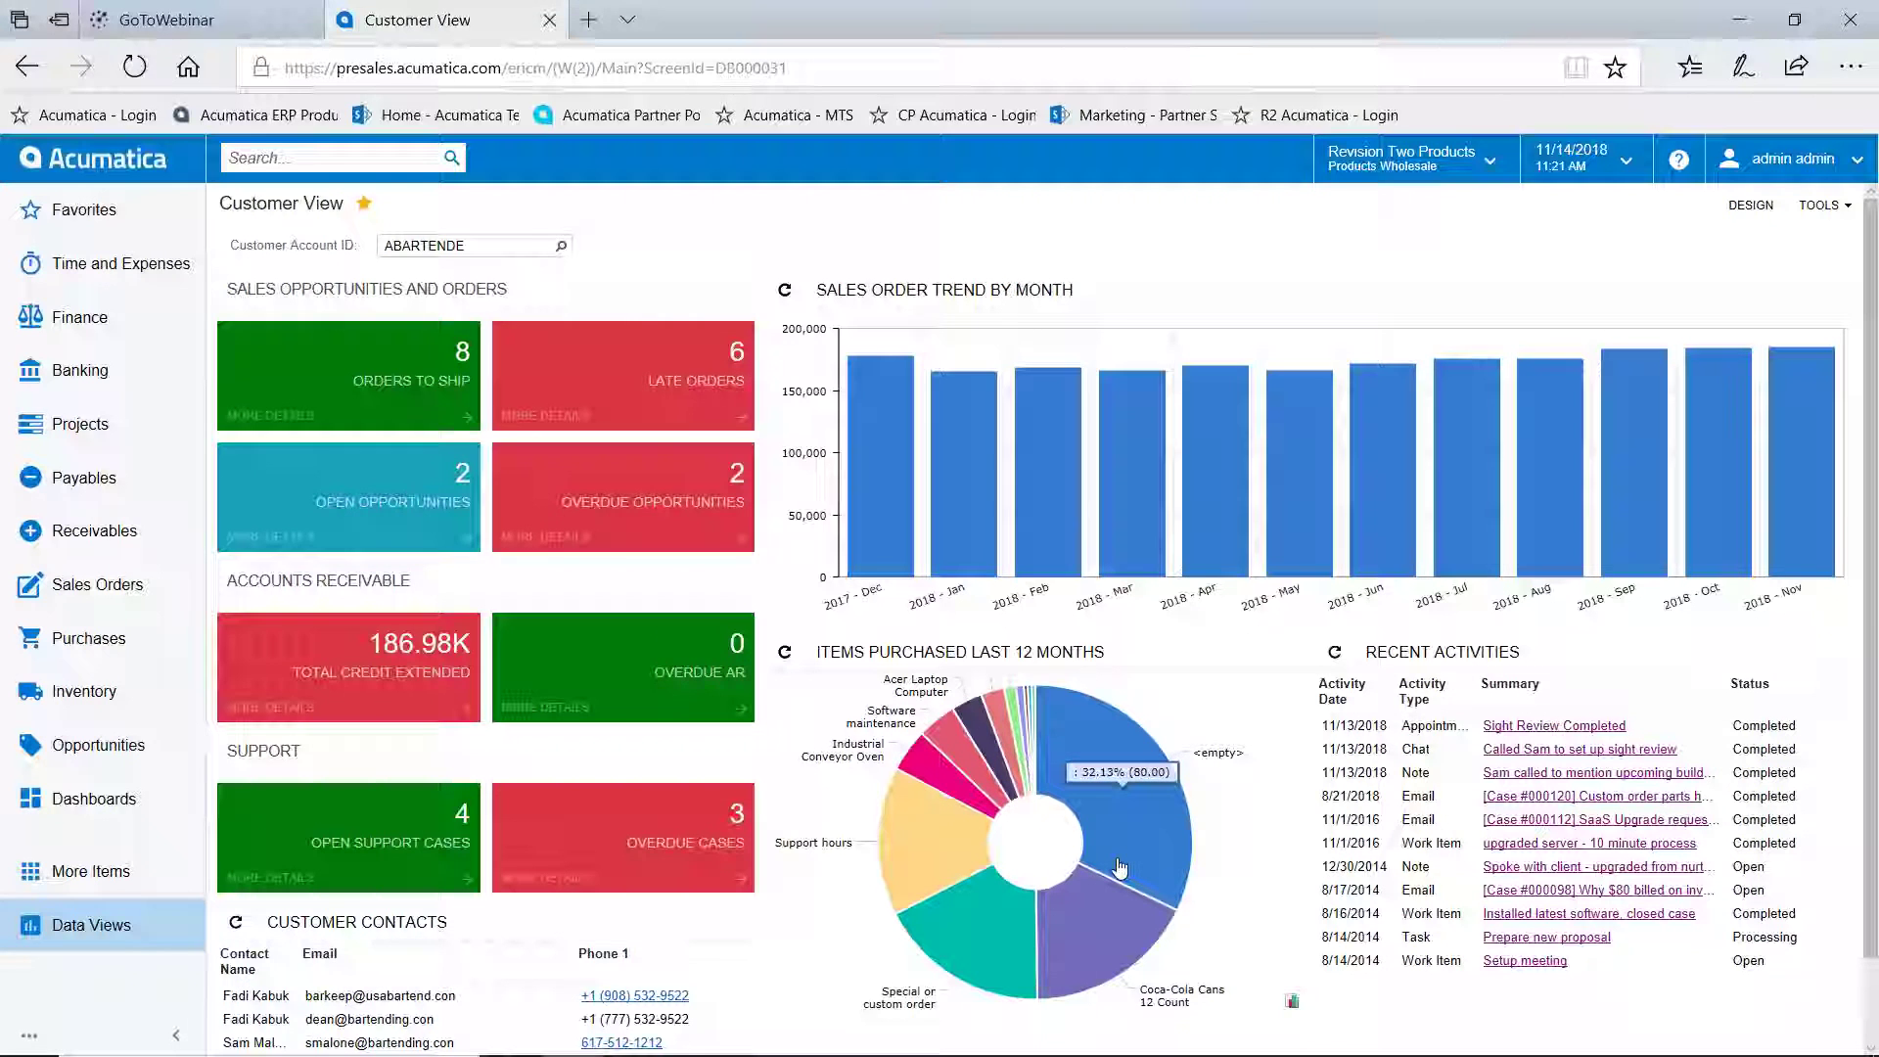
Review the single-customer figures, then delete the Customer Account ID value
scroll(1121, 865, down, 1)
scroll(1121, 865, up, 1)
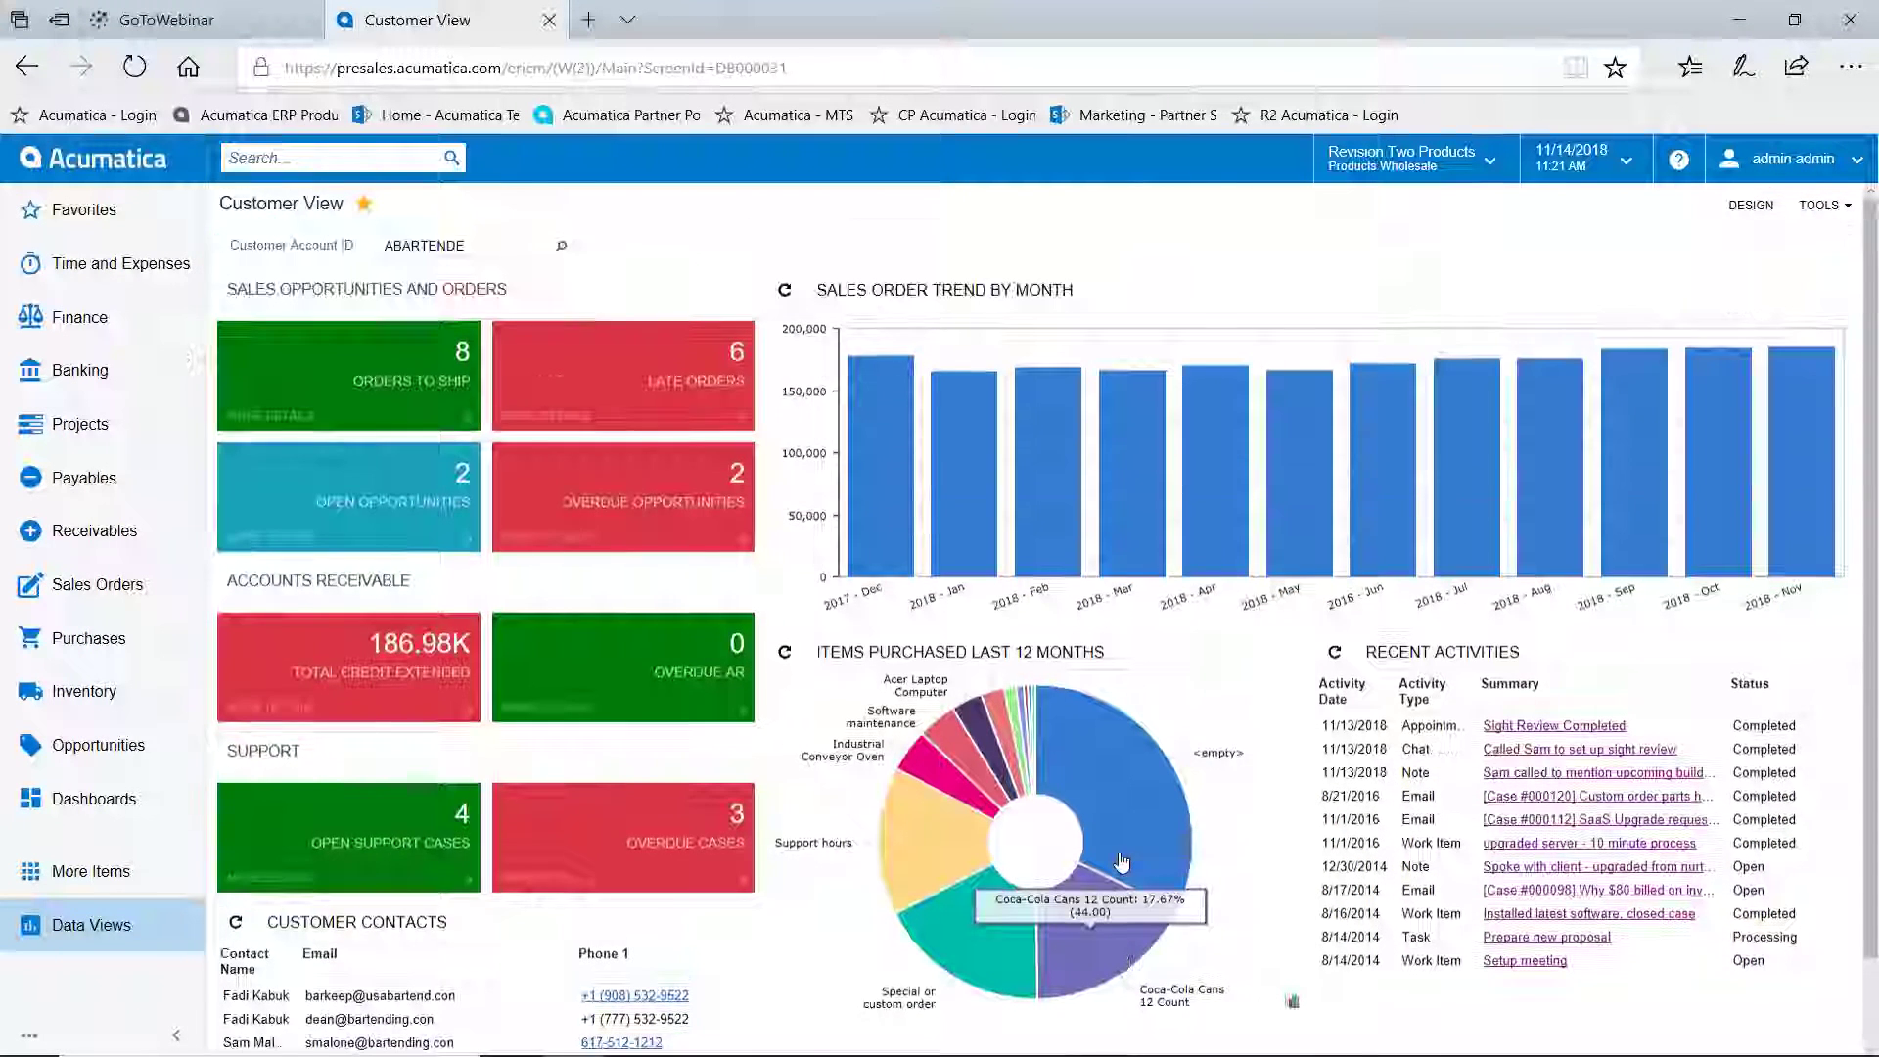
double_click(470, 245)
key(BackSpace)
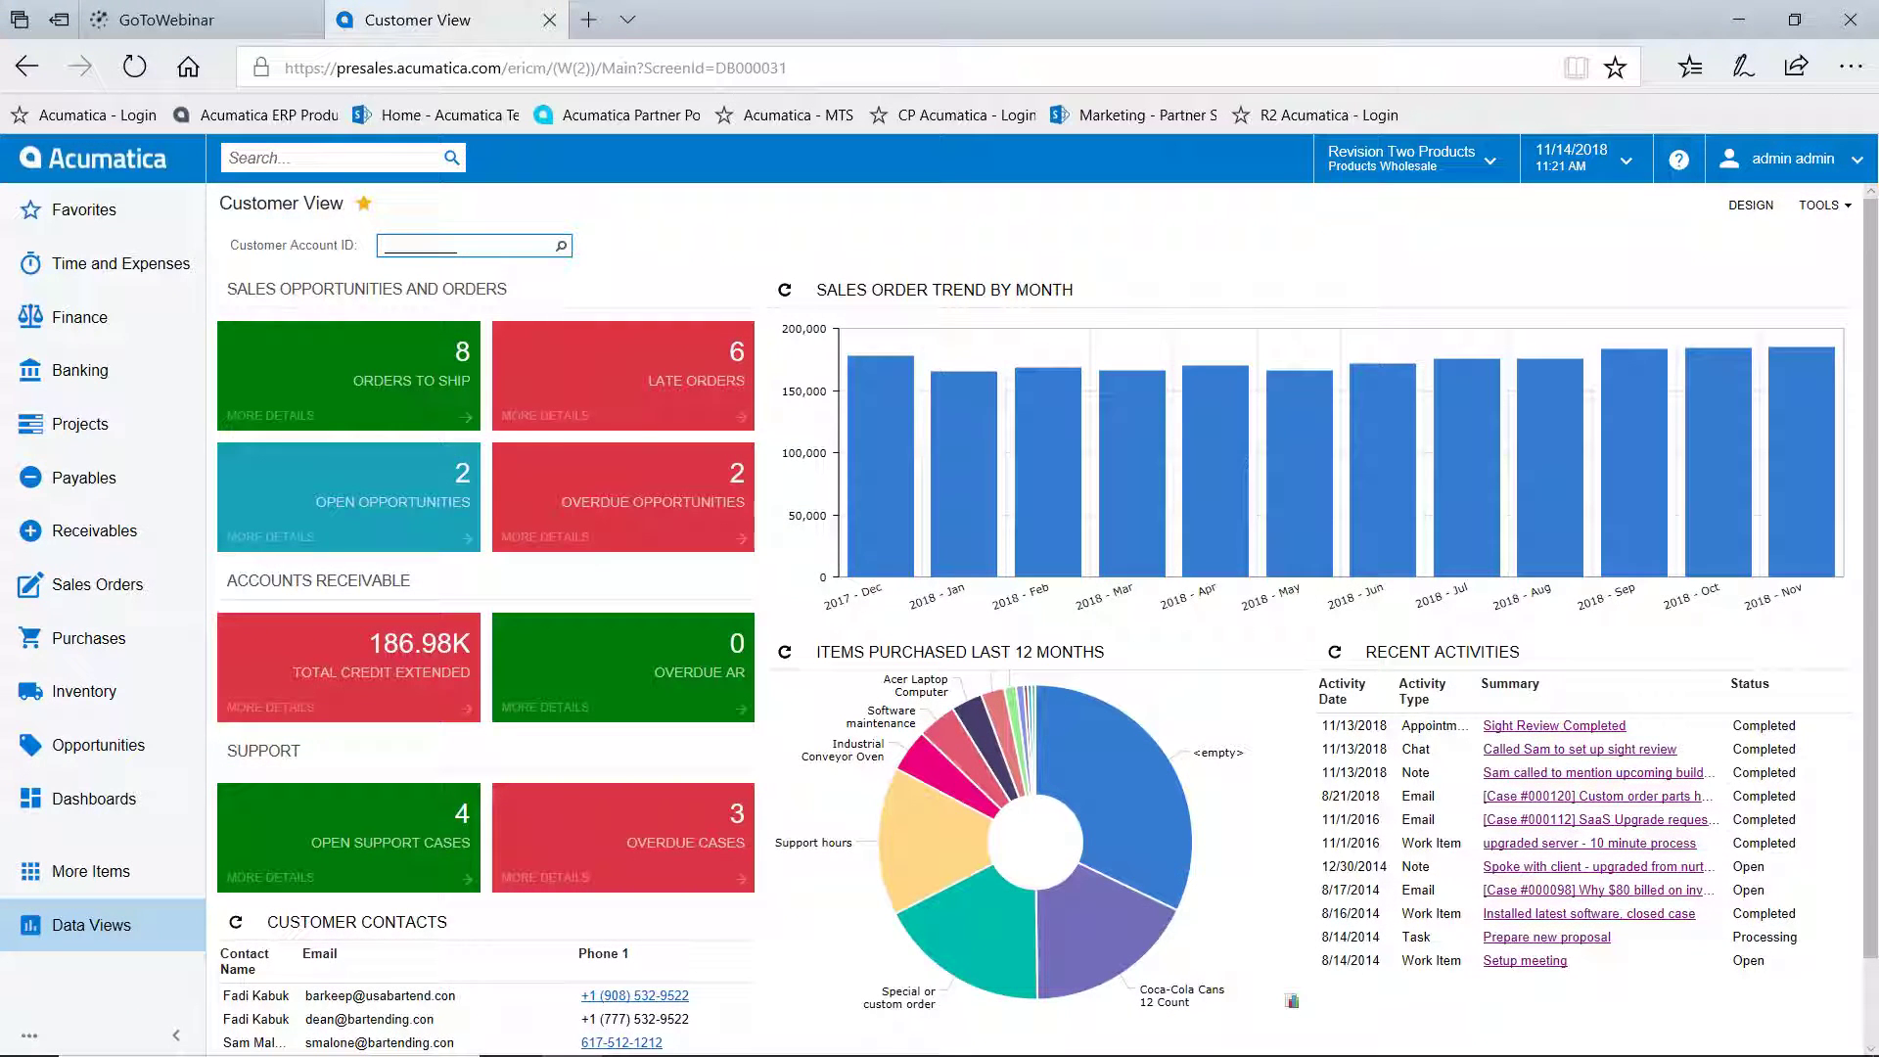
Reload Customer View with no customer filter and hide the SO series from the sales trend
key(Tab)
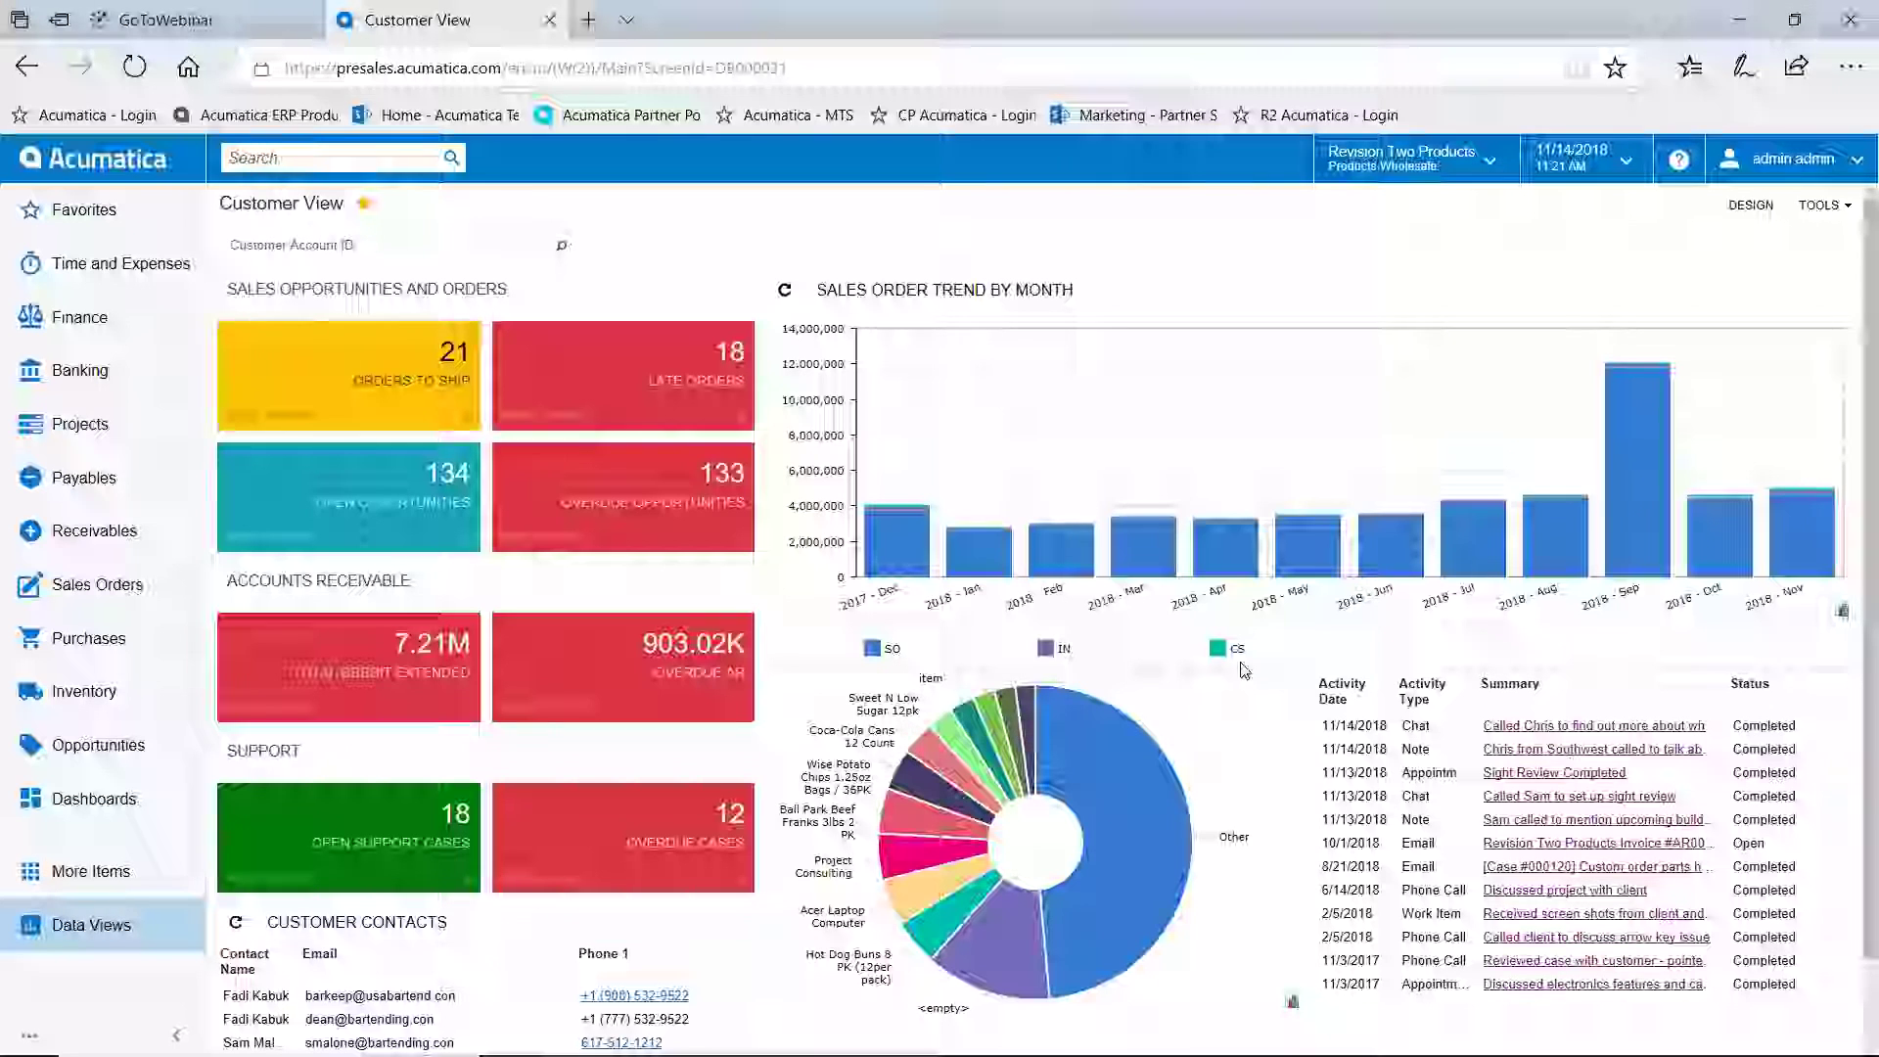
click(876, 650)
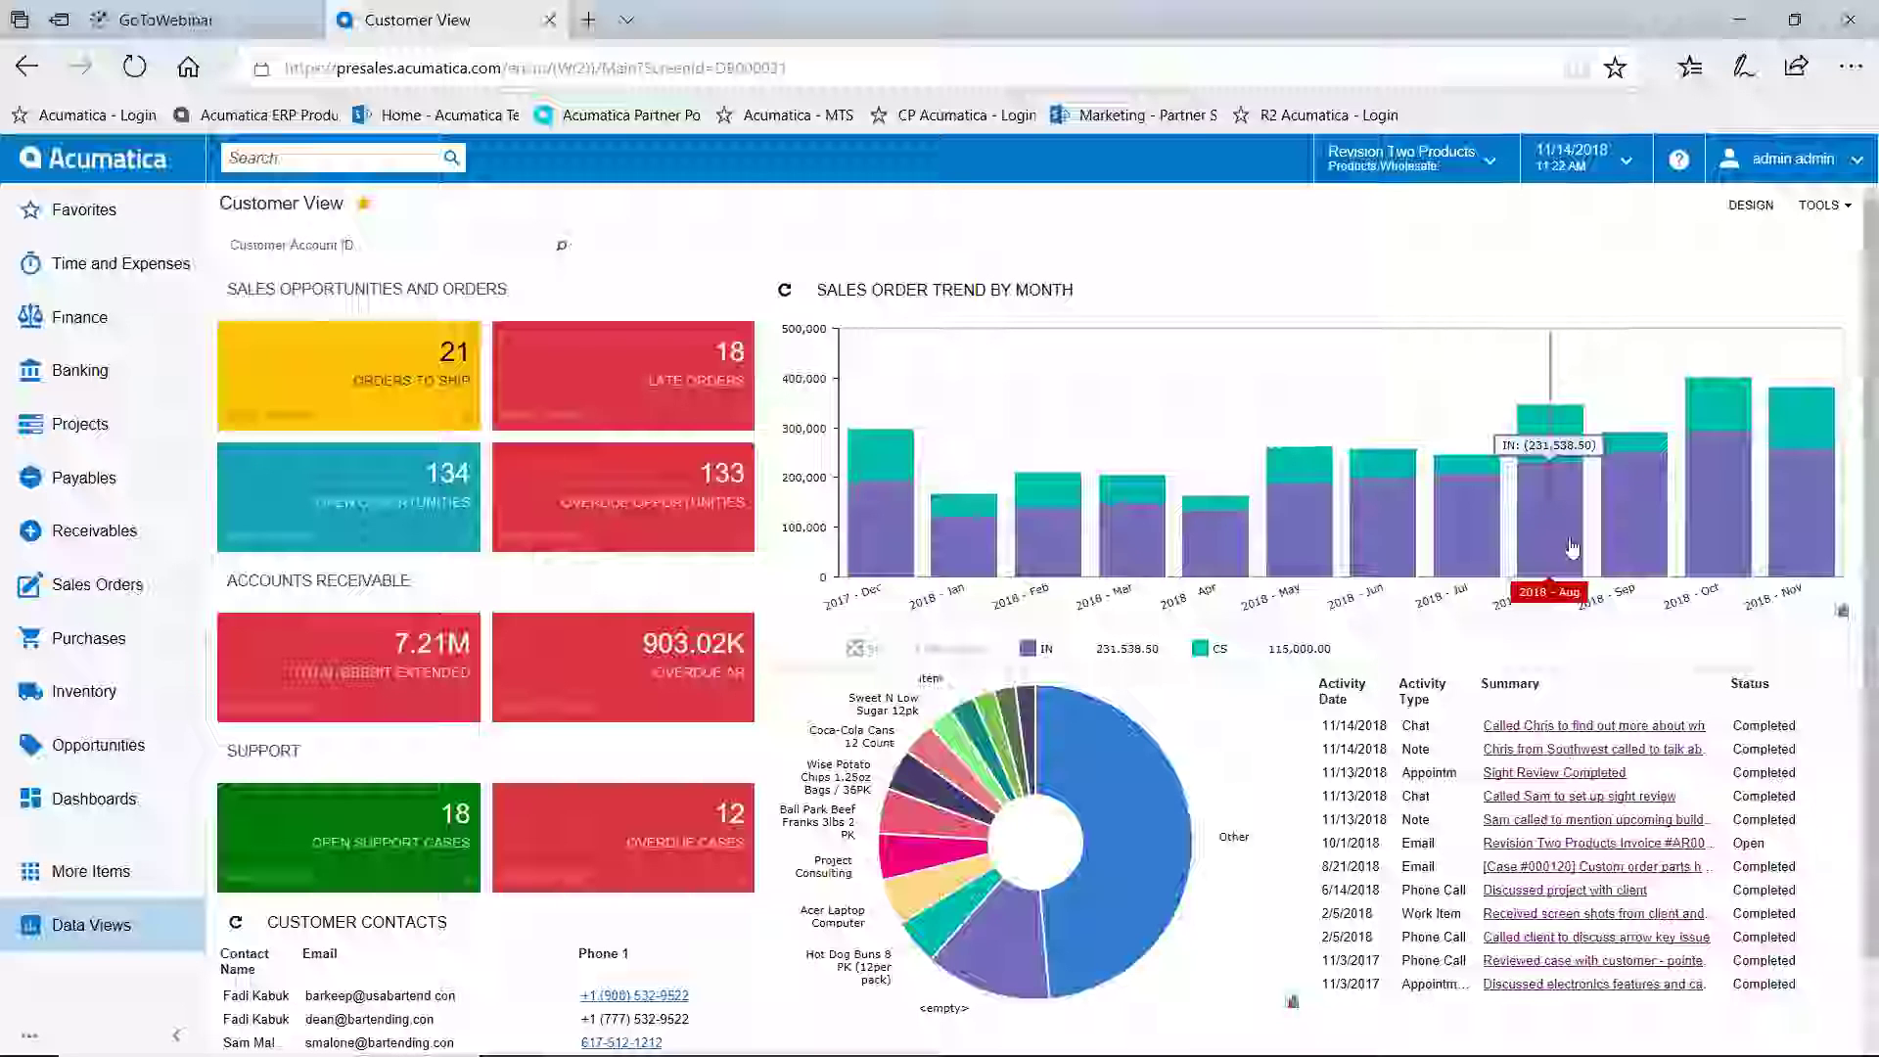
Zoom the sales trend chart to Sep–Nov, then return to the Controller dashboard
drag(1667, 561, 1784, 573)
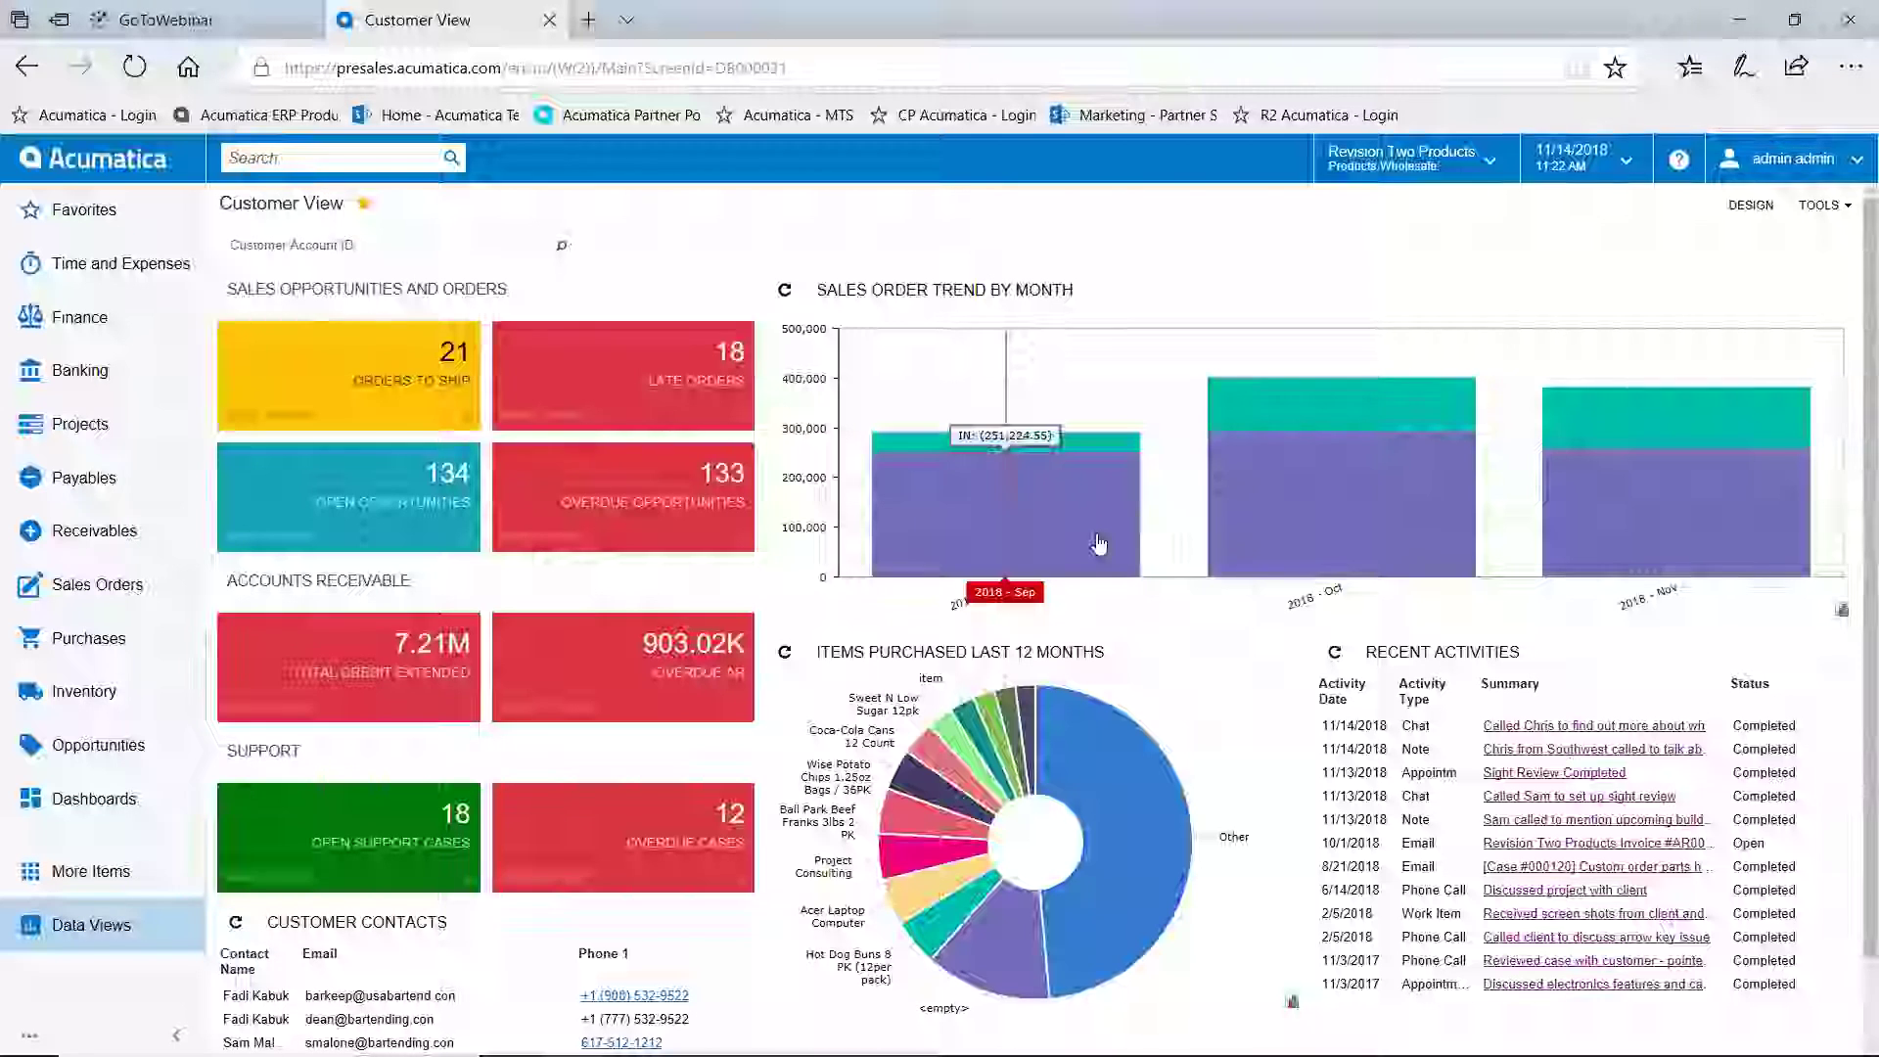
click(92, 166)
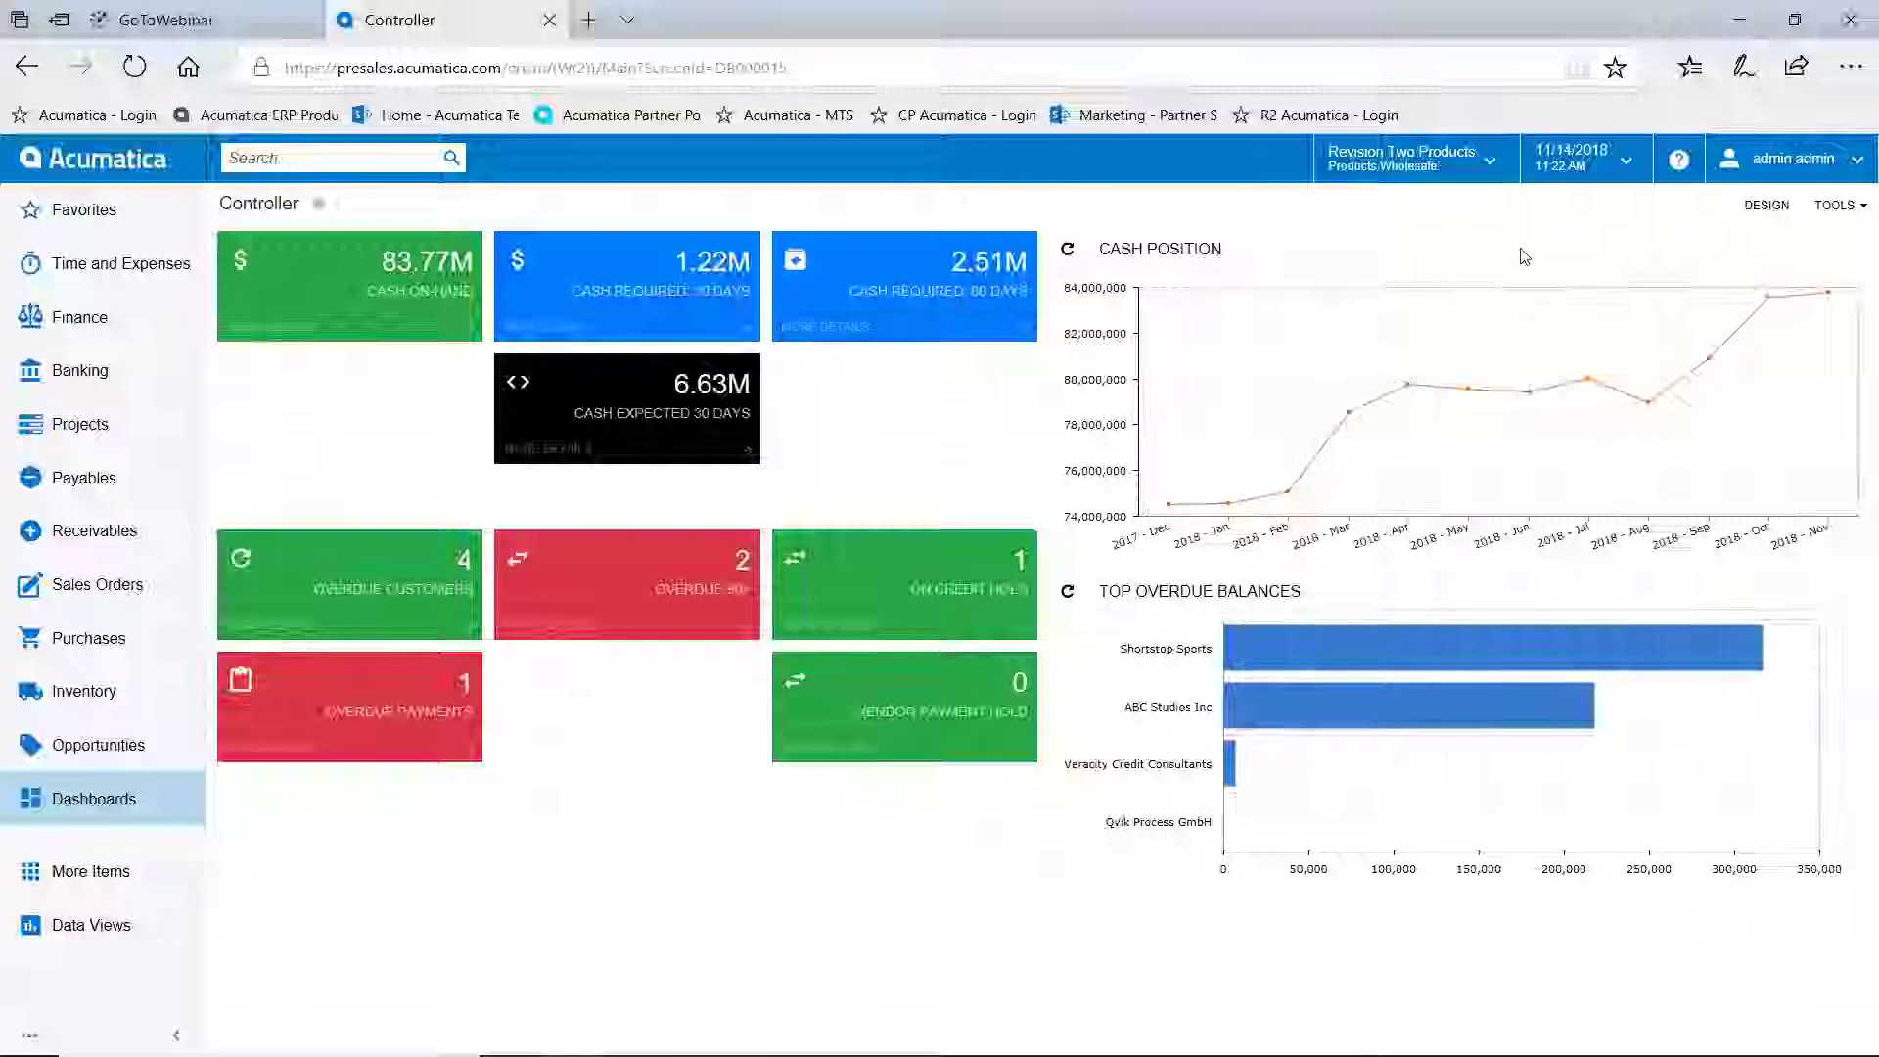
Show the company and branch list (3 companies, 4 branches) from the top-bar branch selector
click(1489, 165)
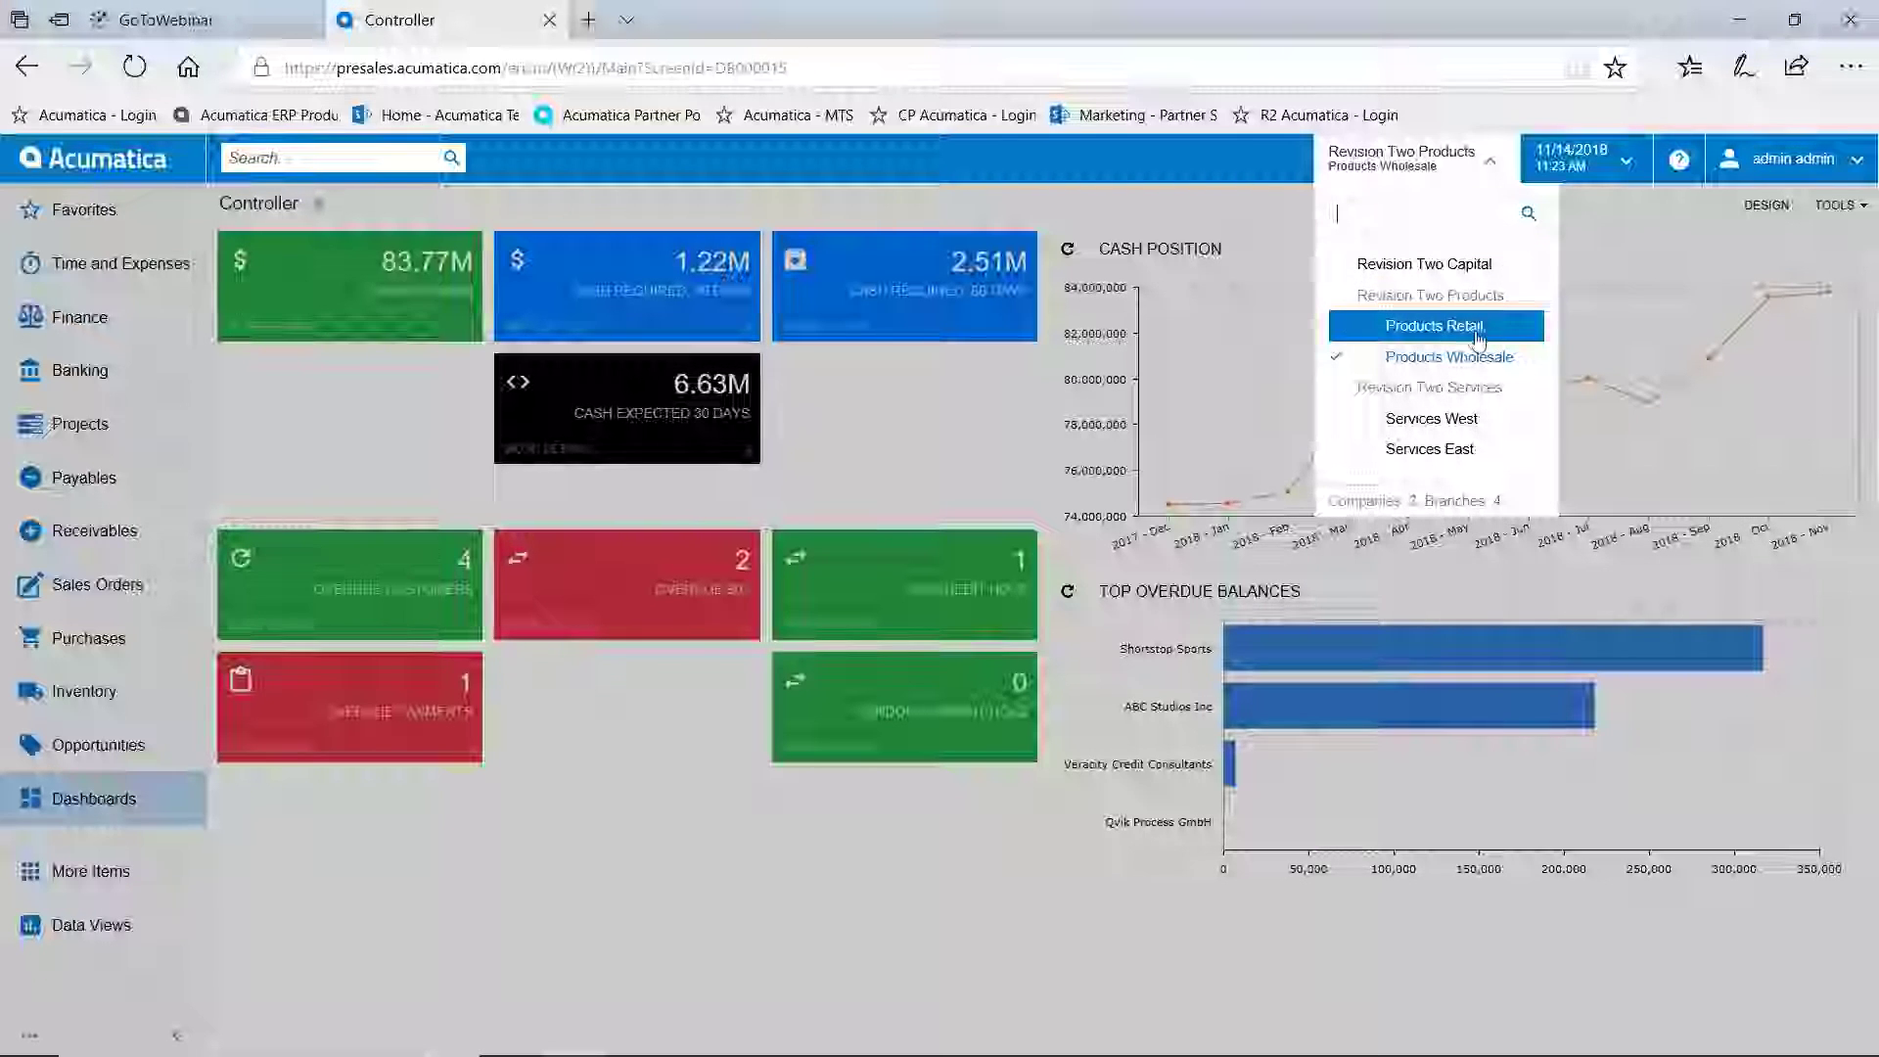
Switch the dashboard to Services West, then Services East, then back to Products Wholesale
click(1466, 421)
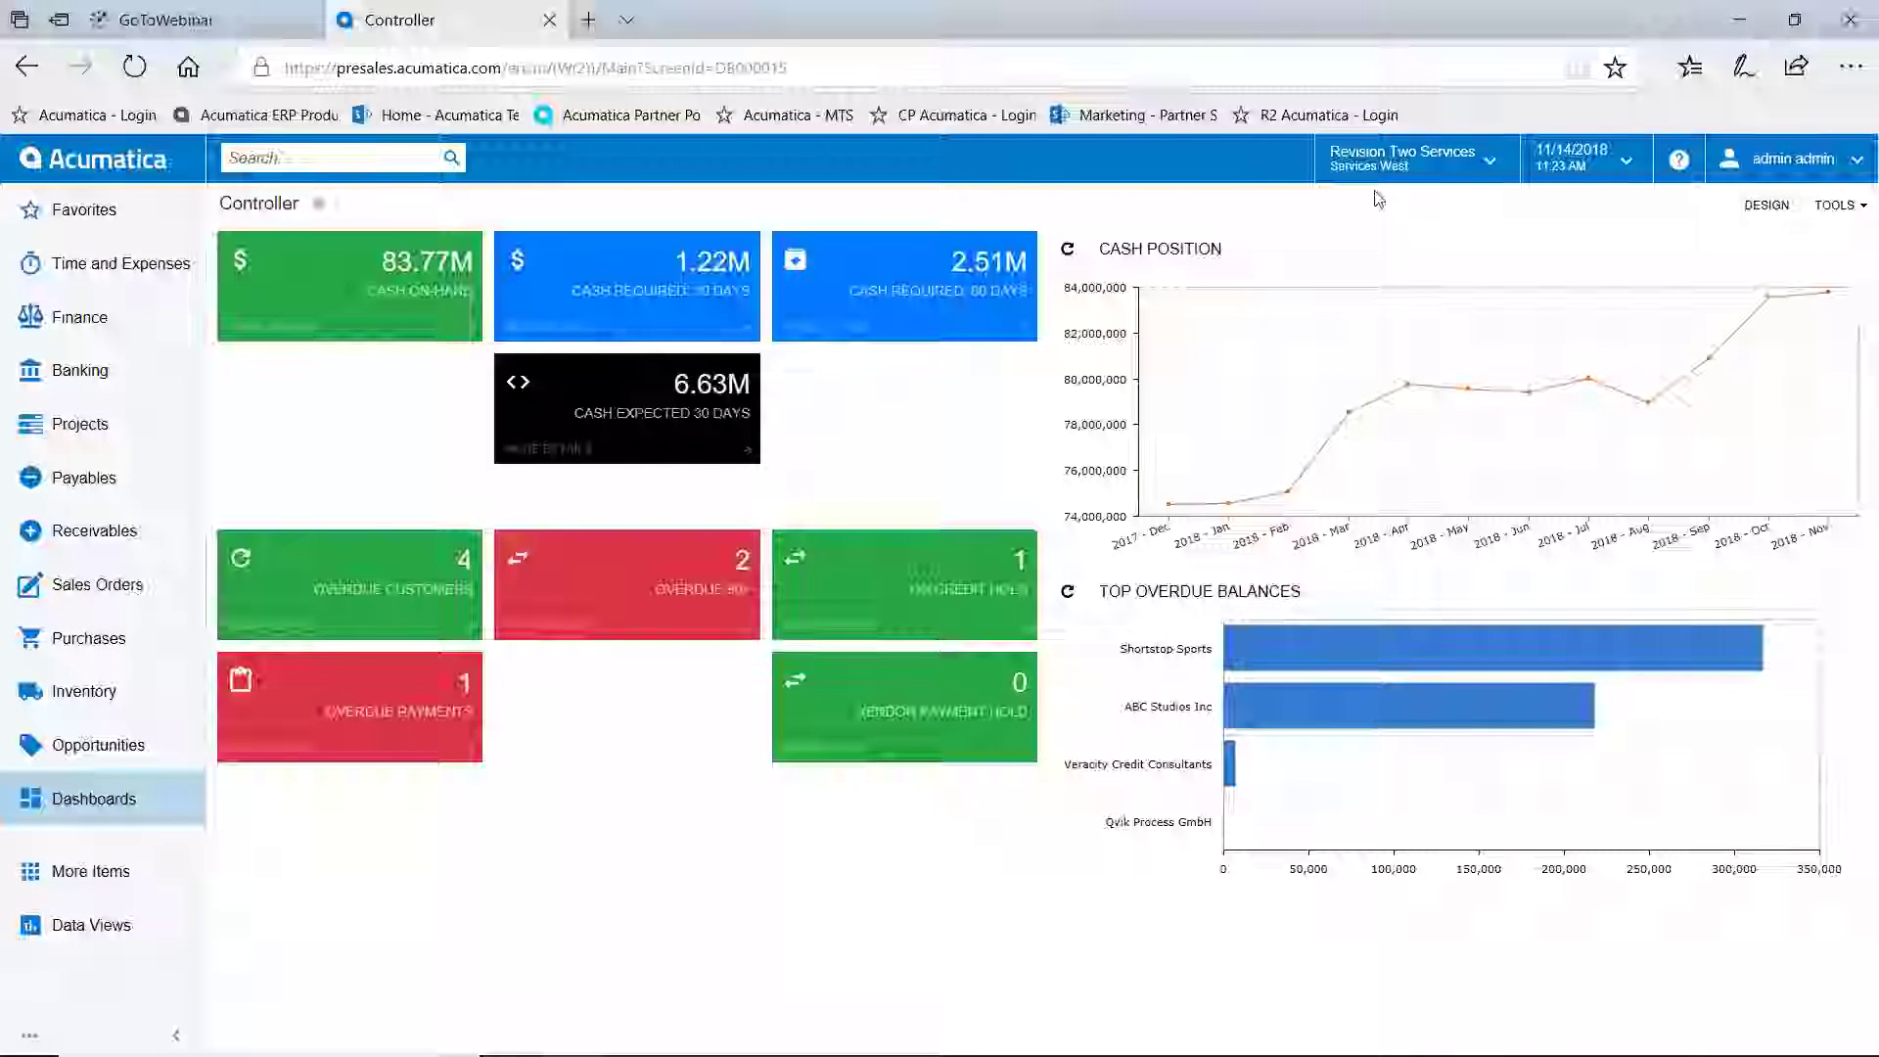
click(1497, 172)
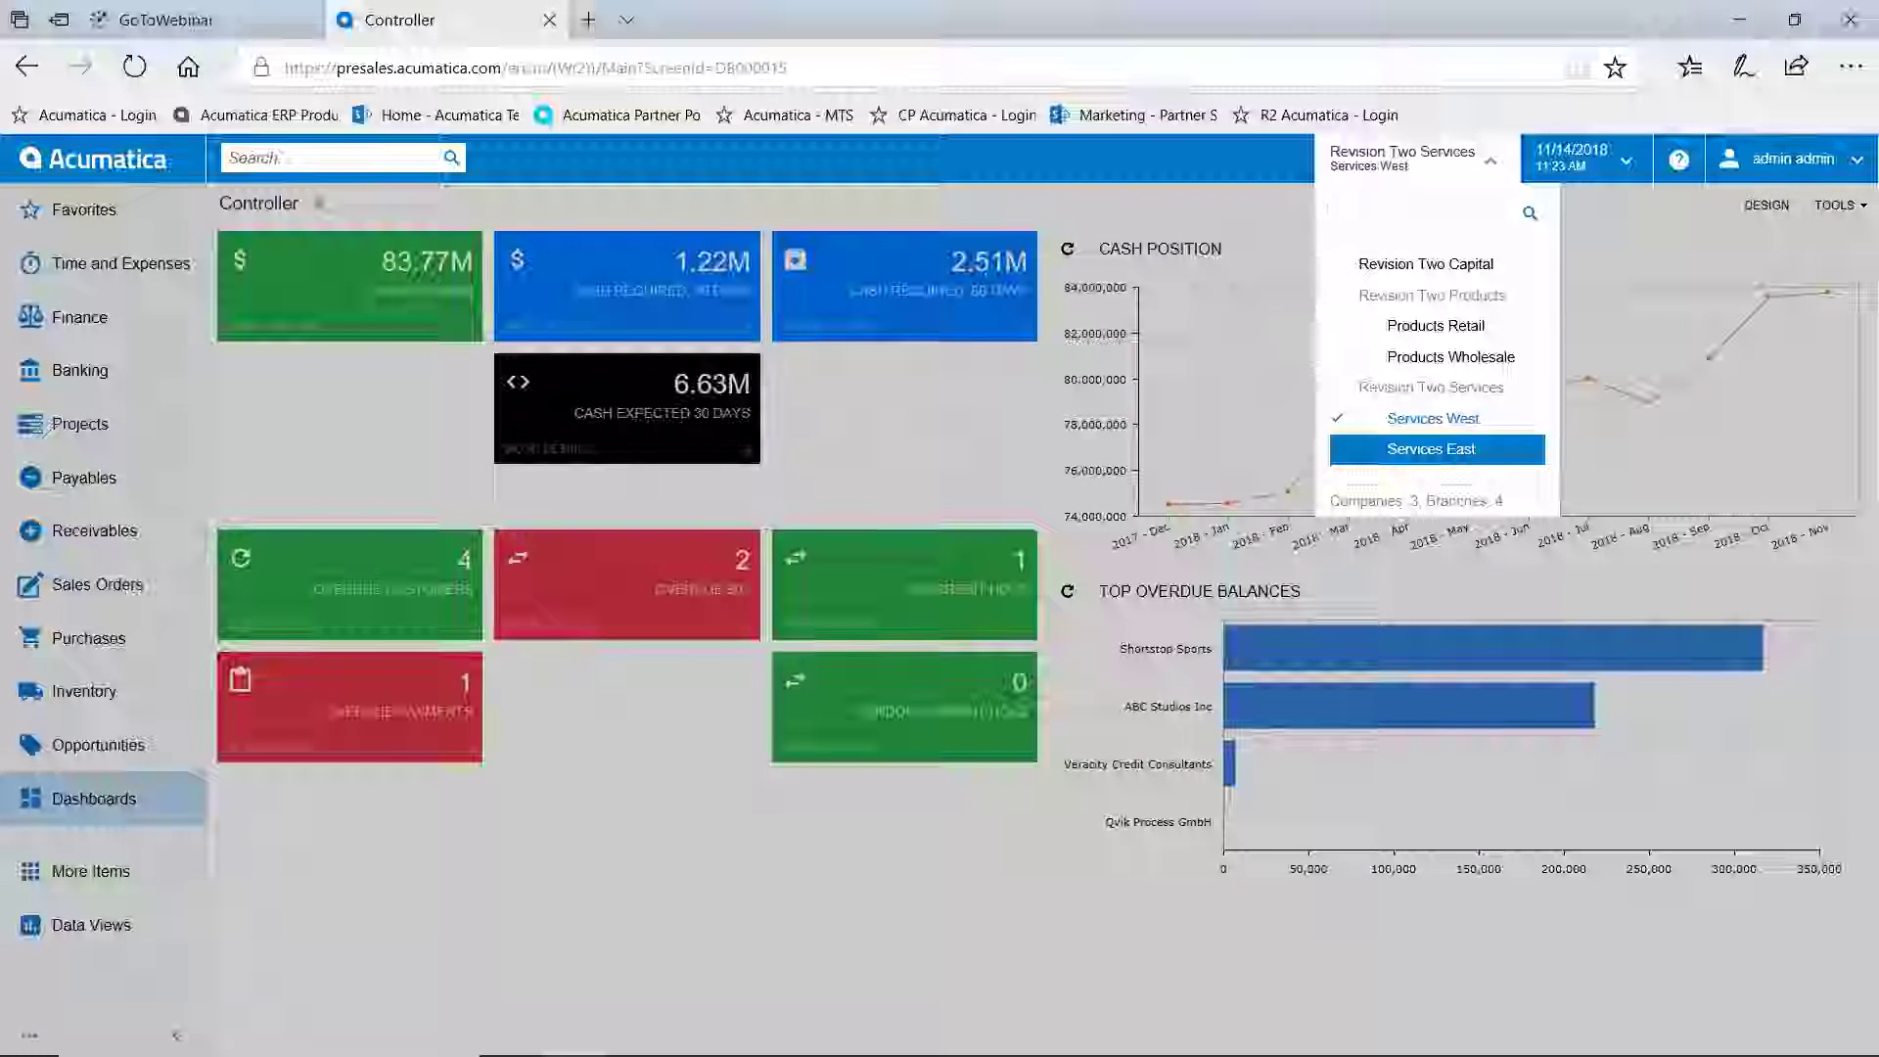
click(1469, 452)
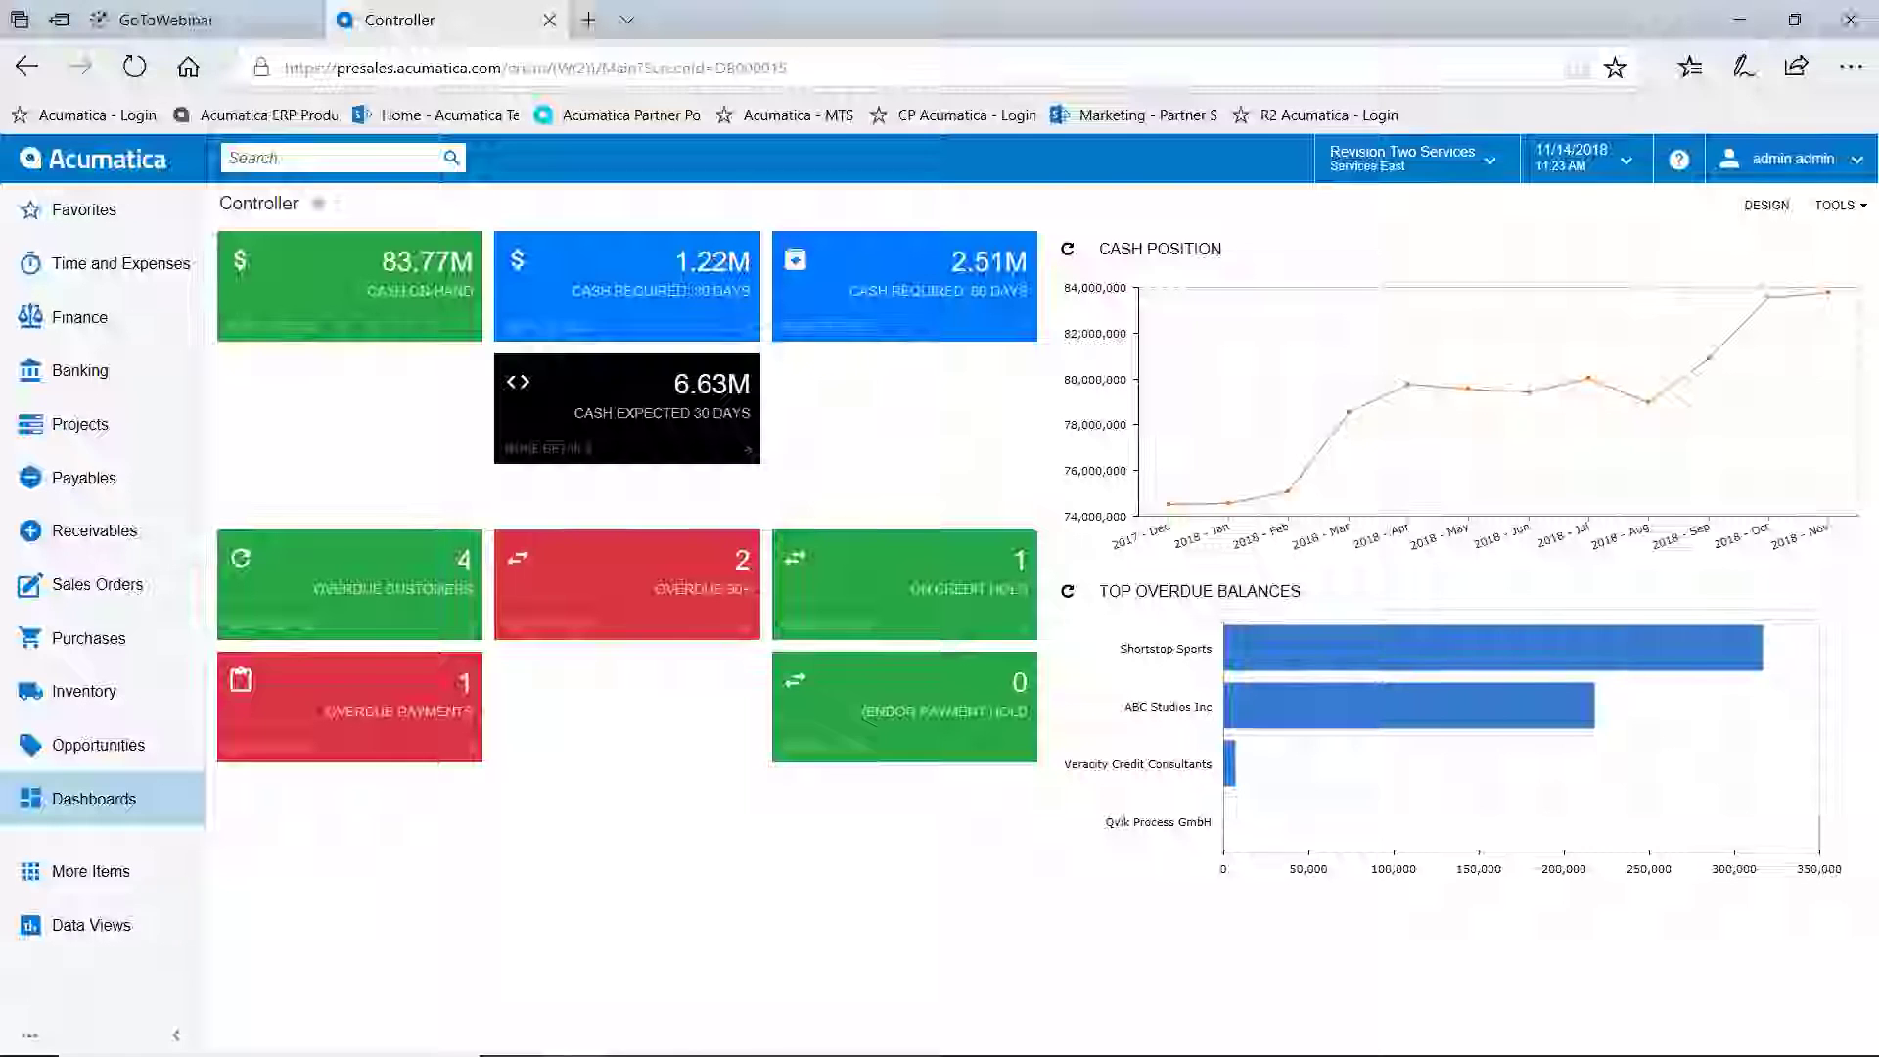
click(1493, 168)
click(1463, 358)
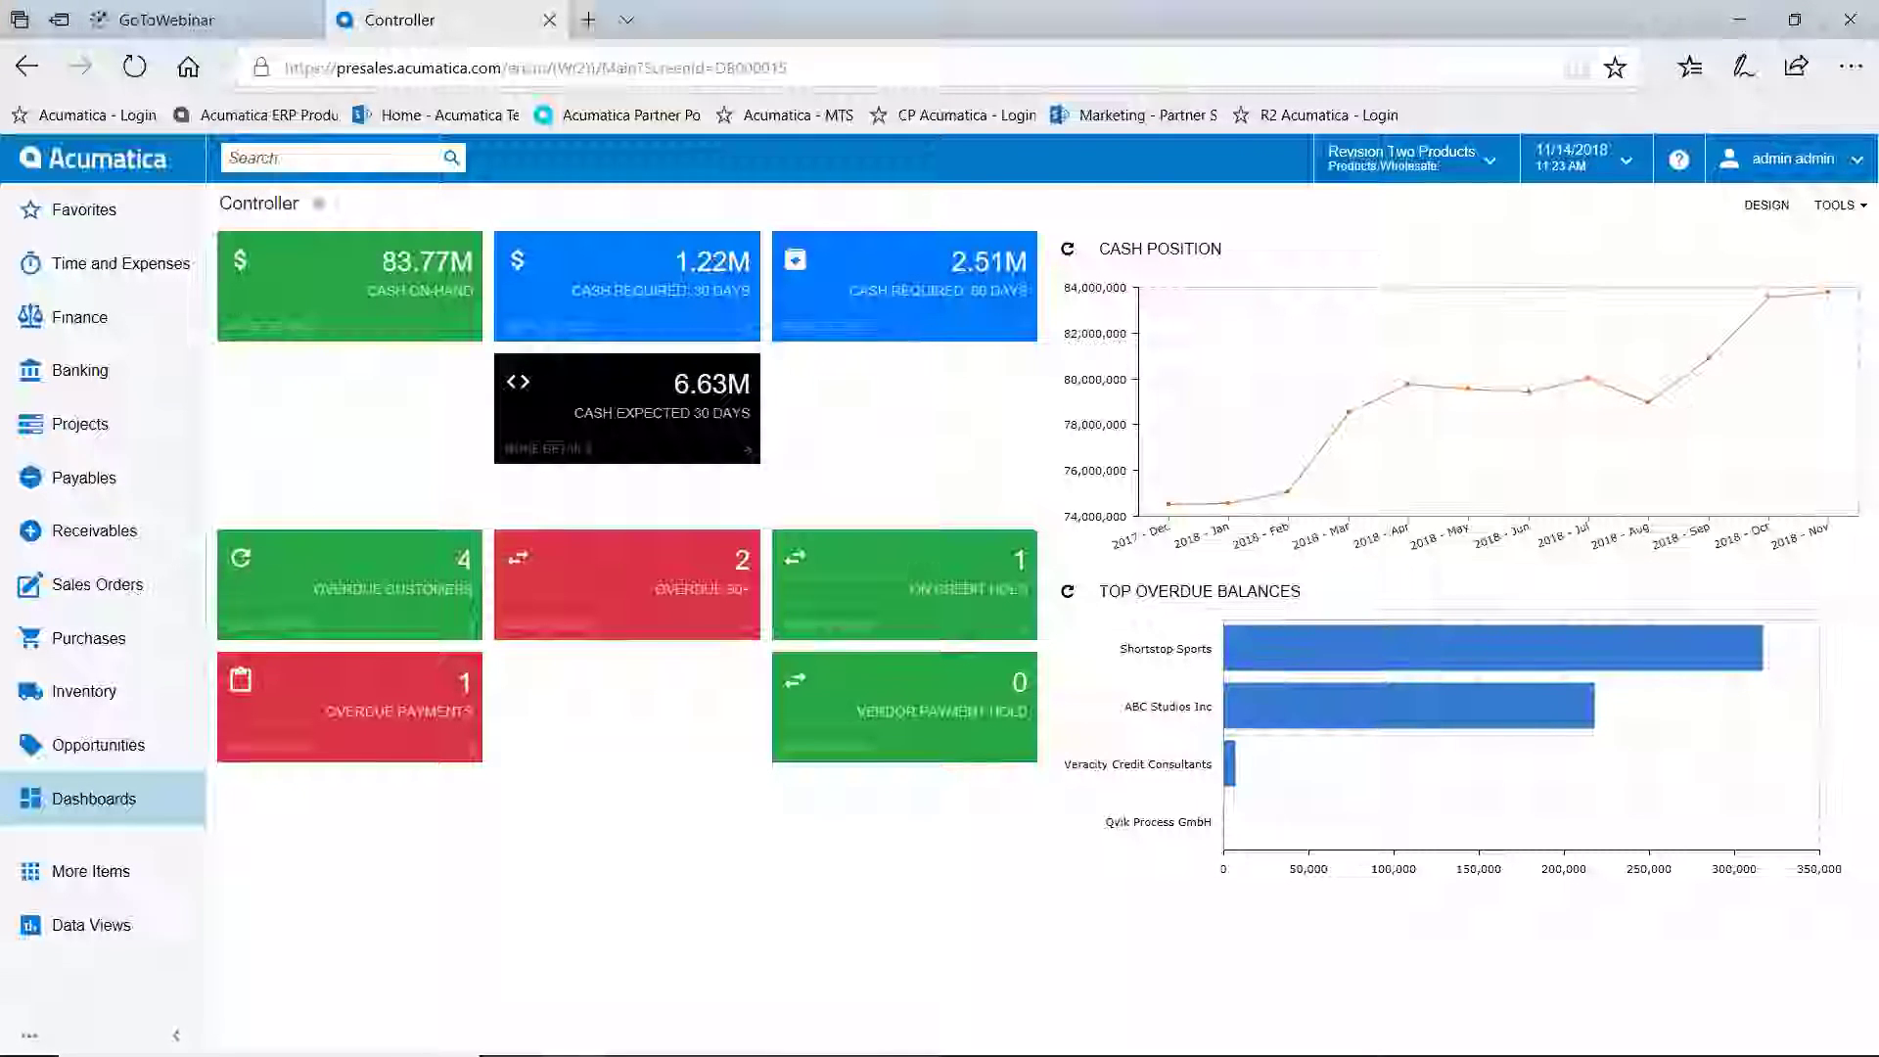
Reopen and close the branch list unchanged, then bring up the Sales Orders quick menu
click(1486, 160)
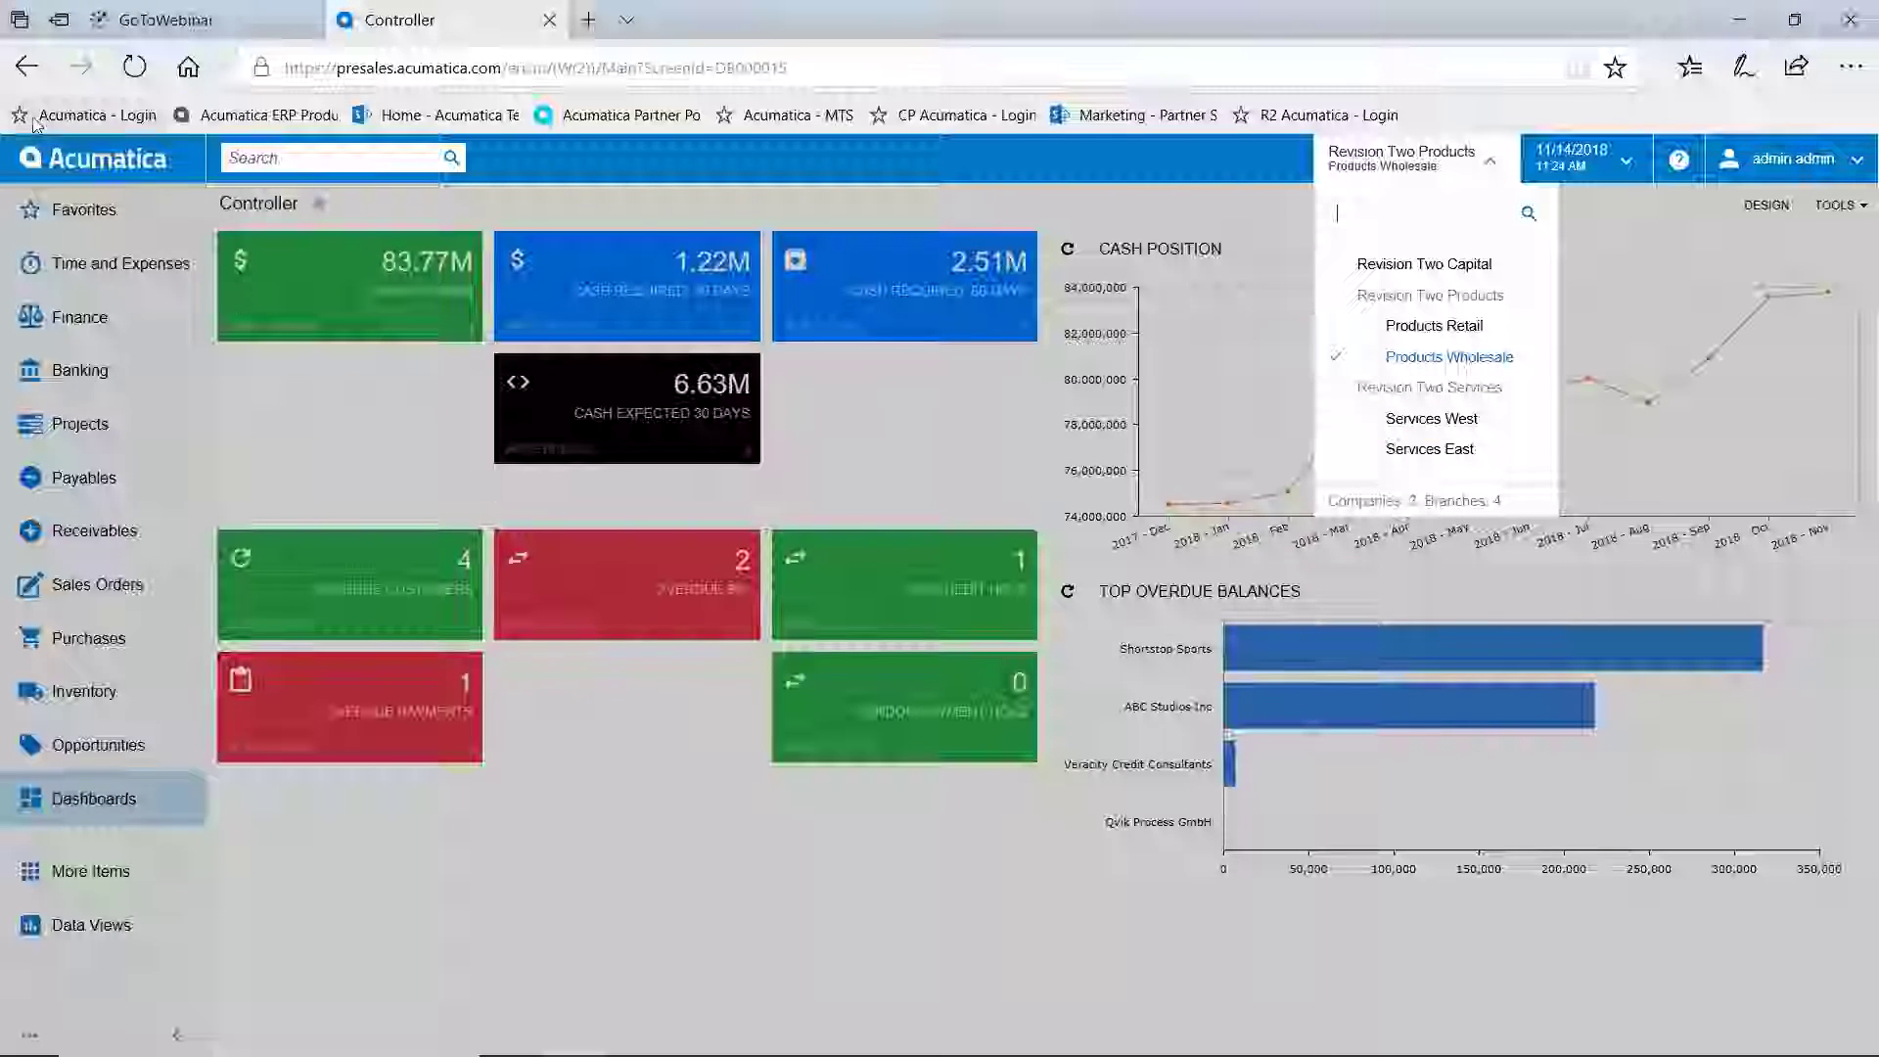
click(110, 167)
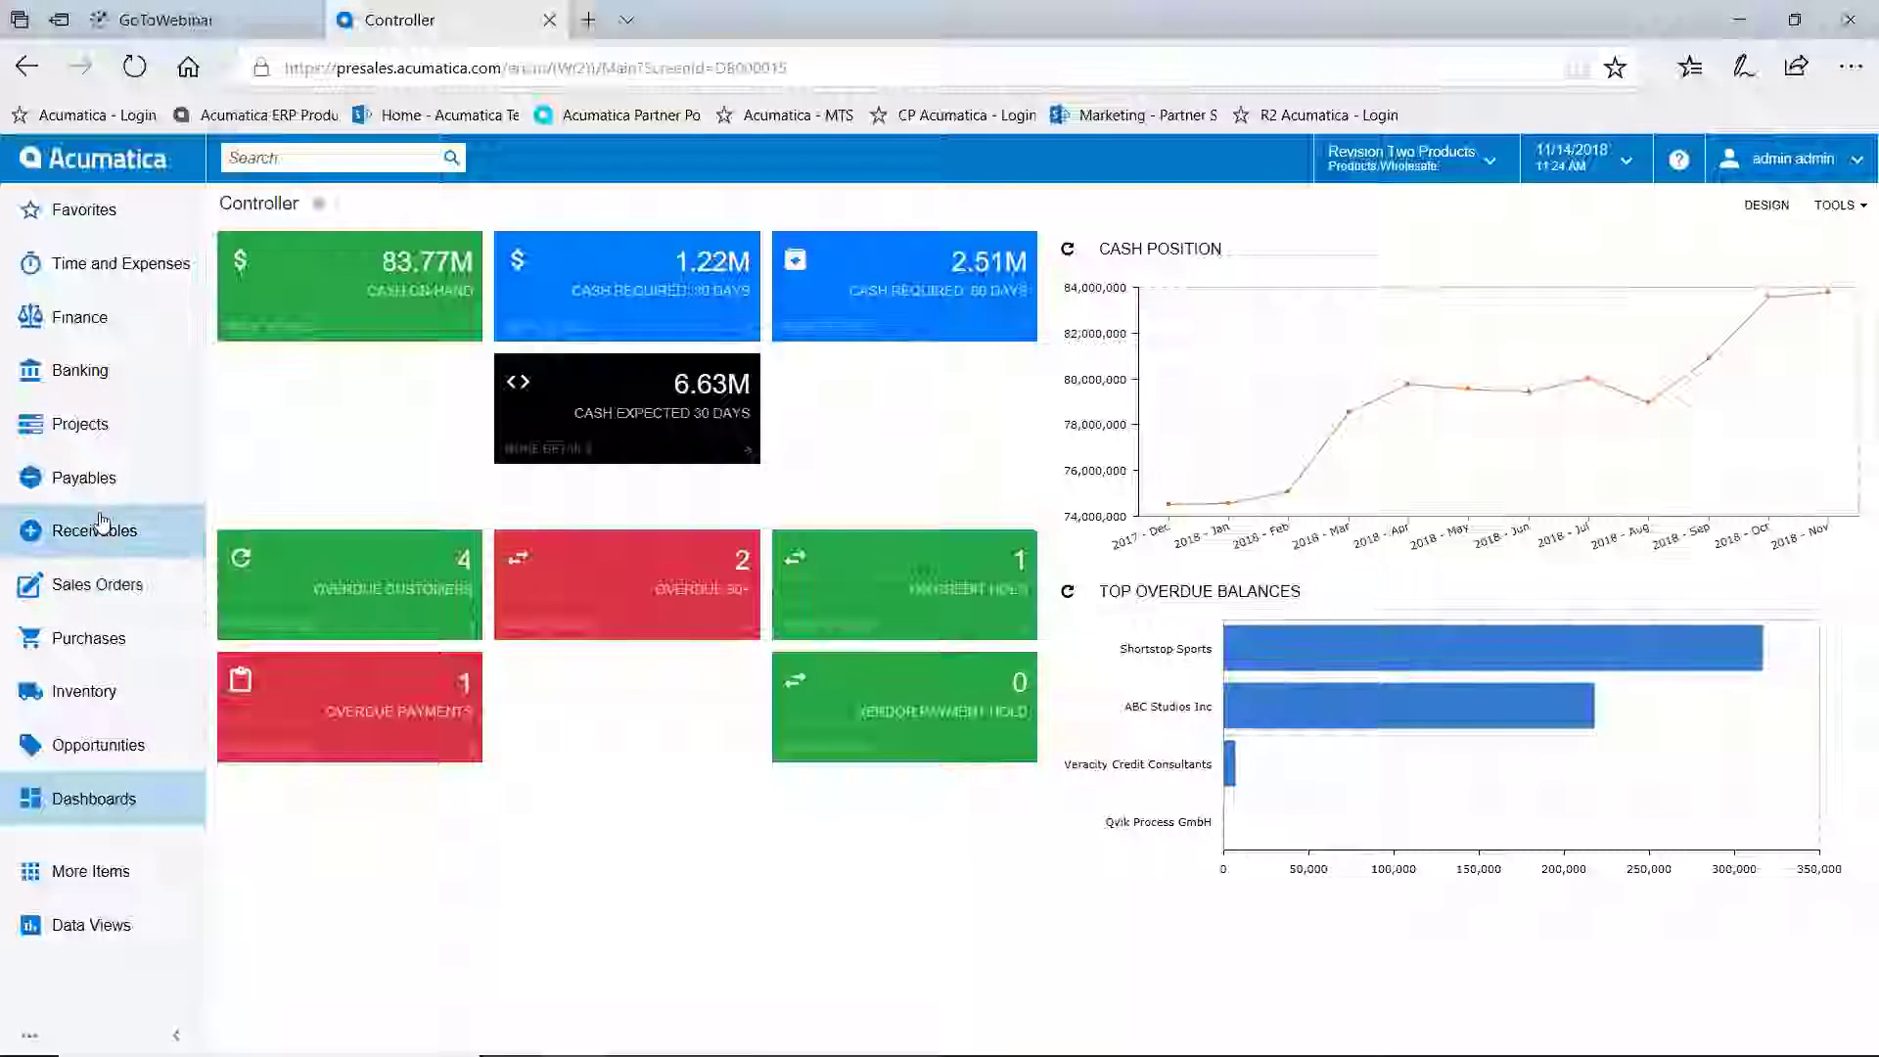
click(98, 587)
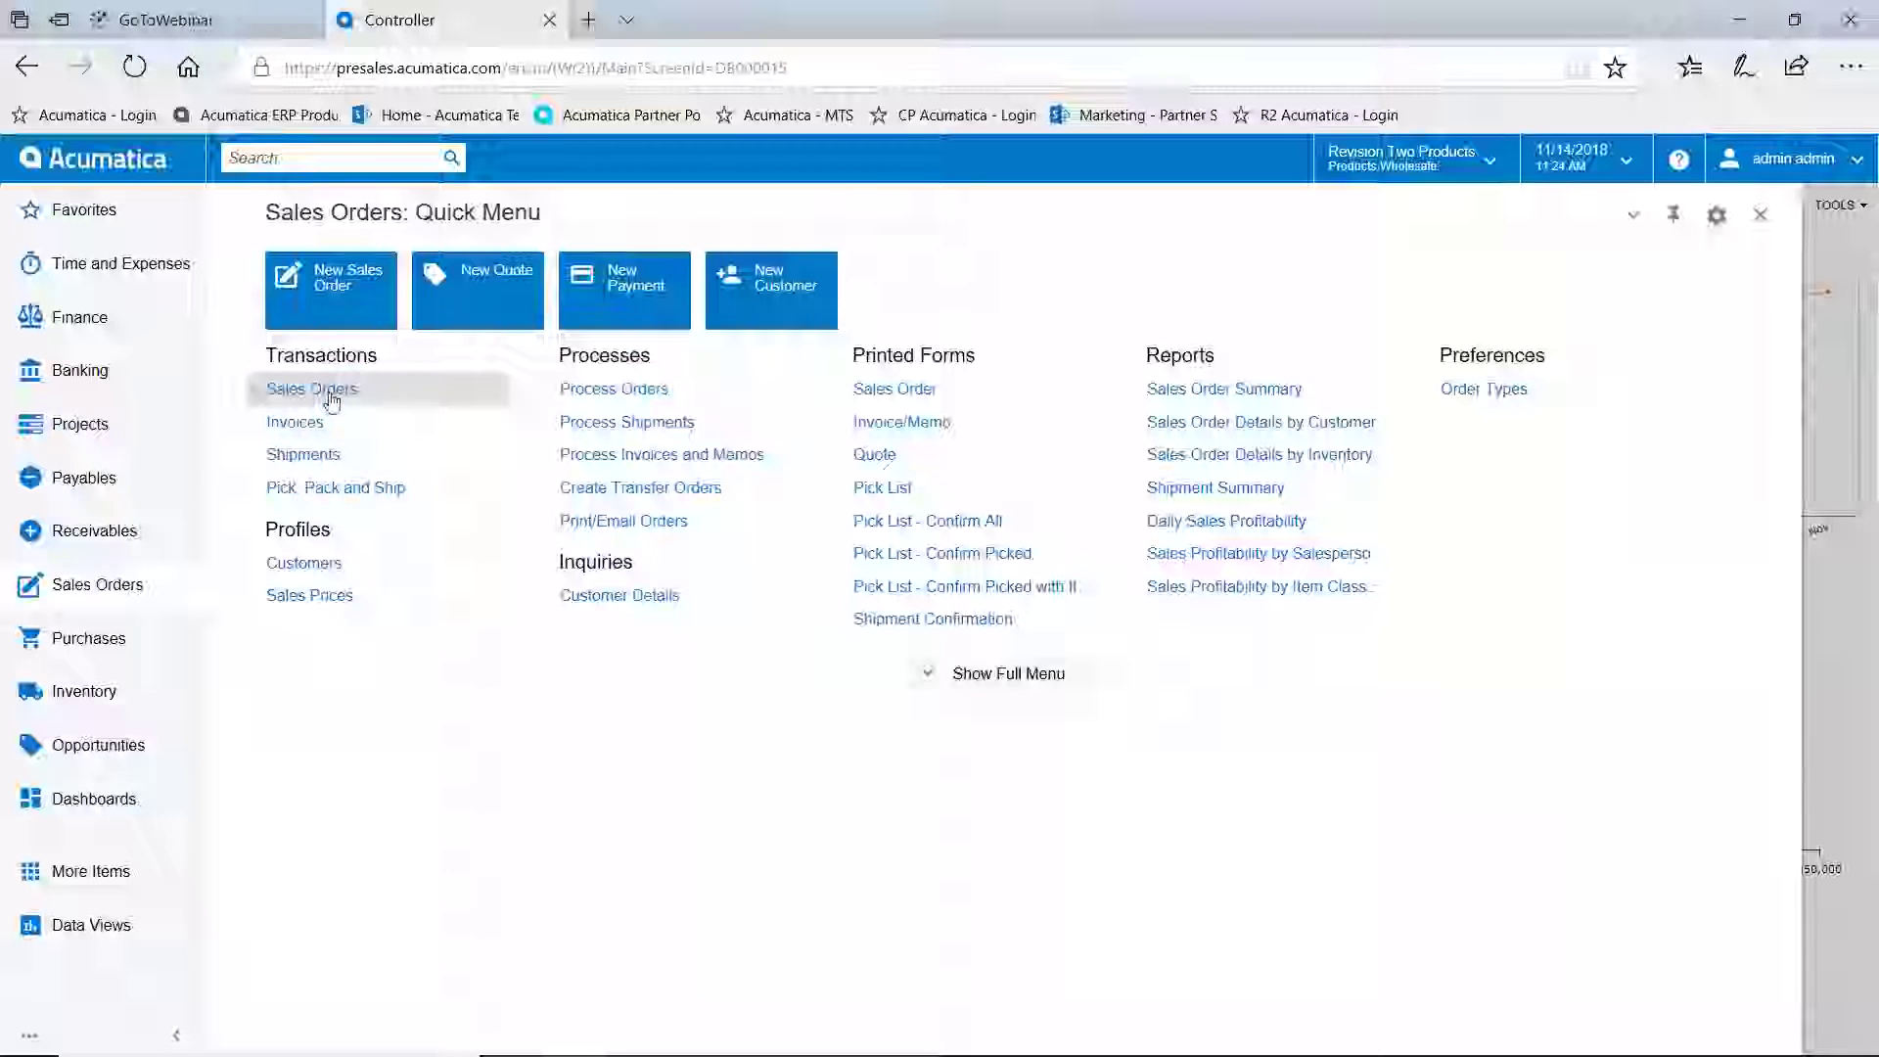
Open the Sales Orders list of 3030 records and pick USA Bartending School order SO004590
click(294, 384)
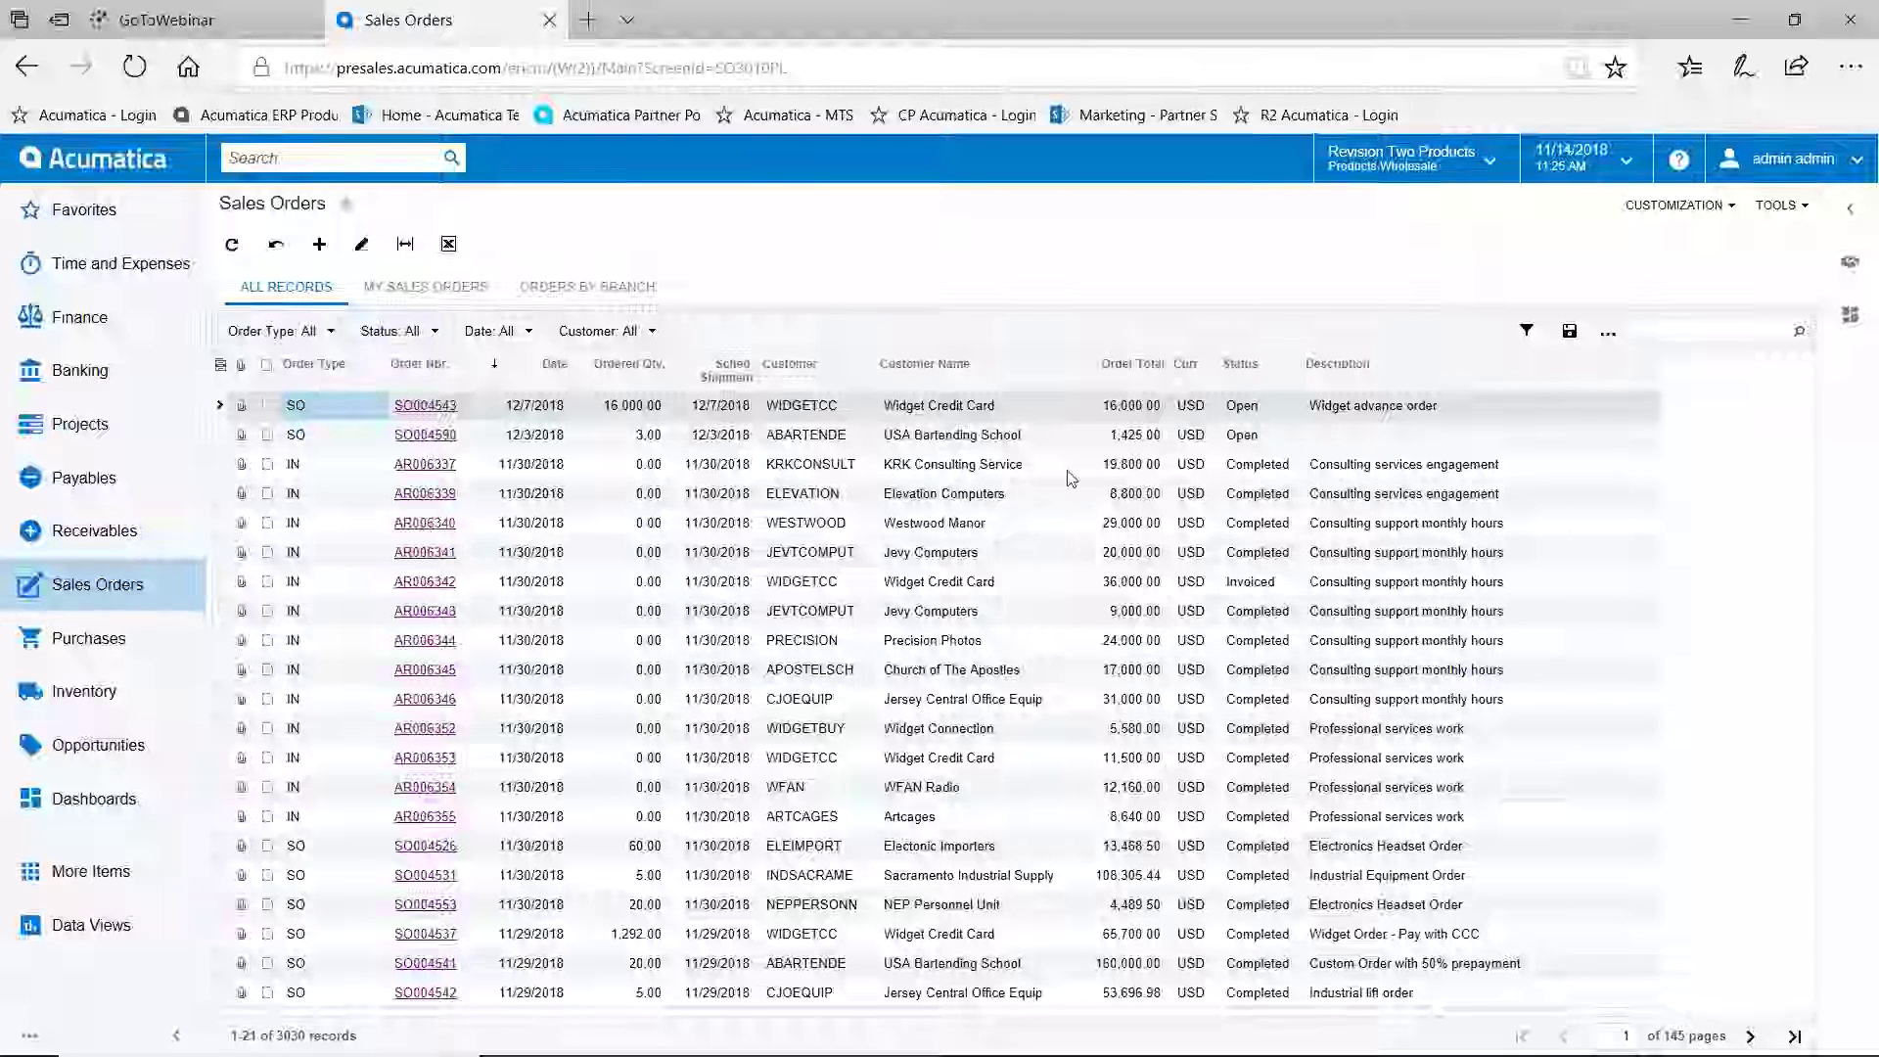
click(1009, 446)
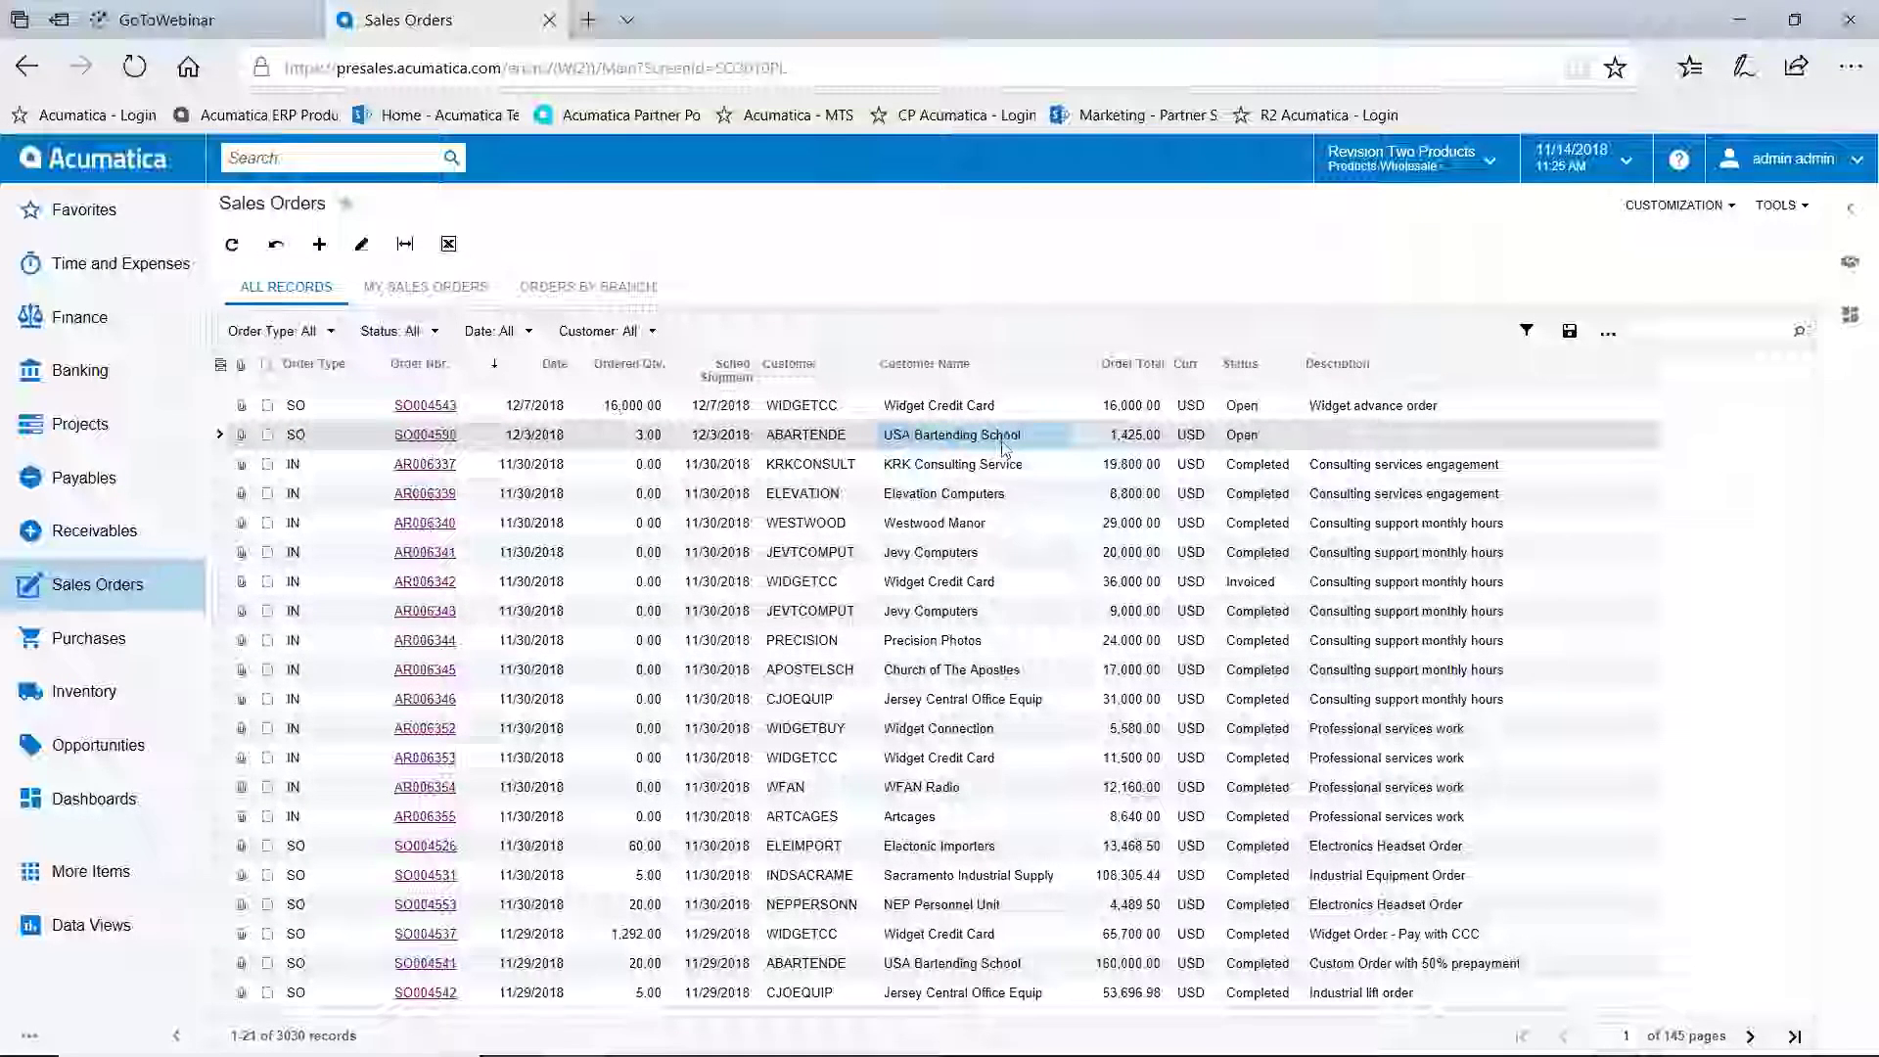
click(1850, 261)
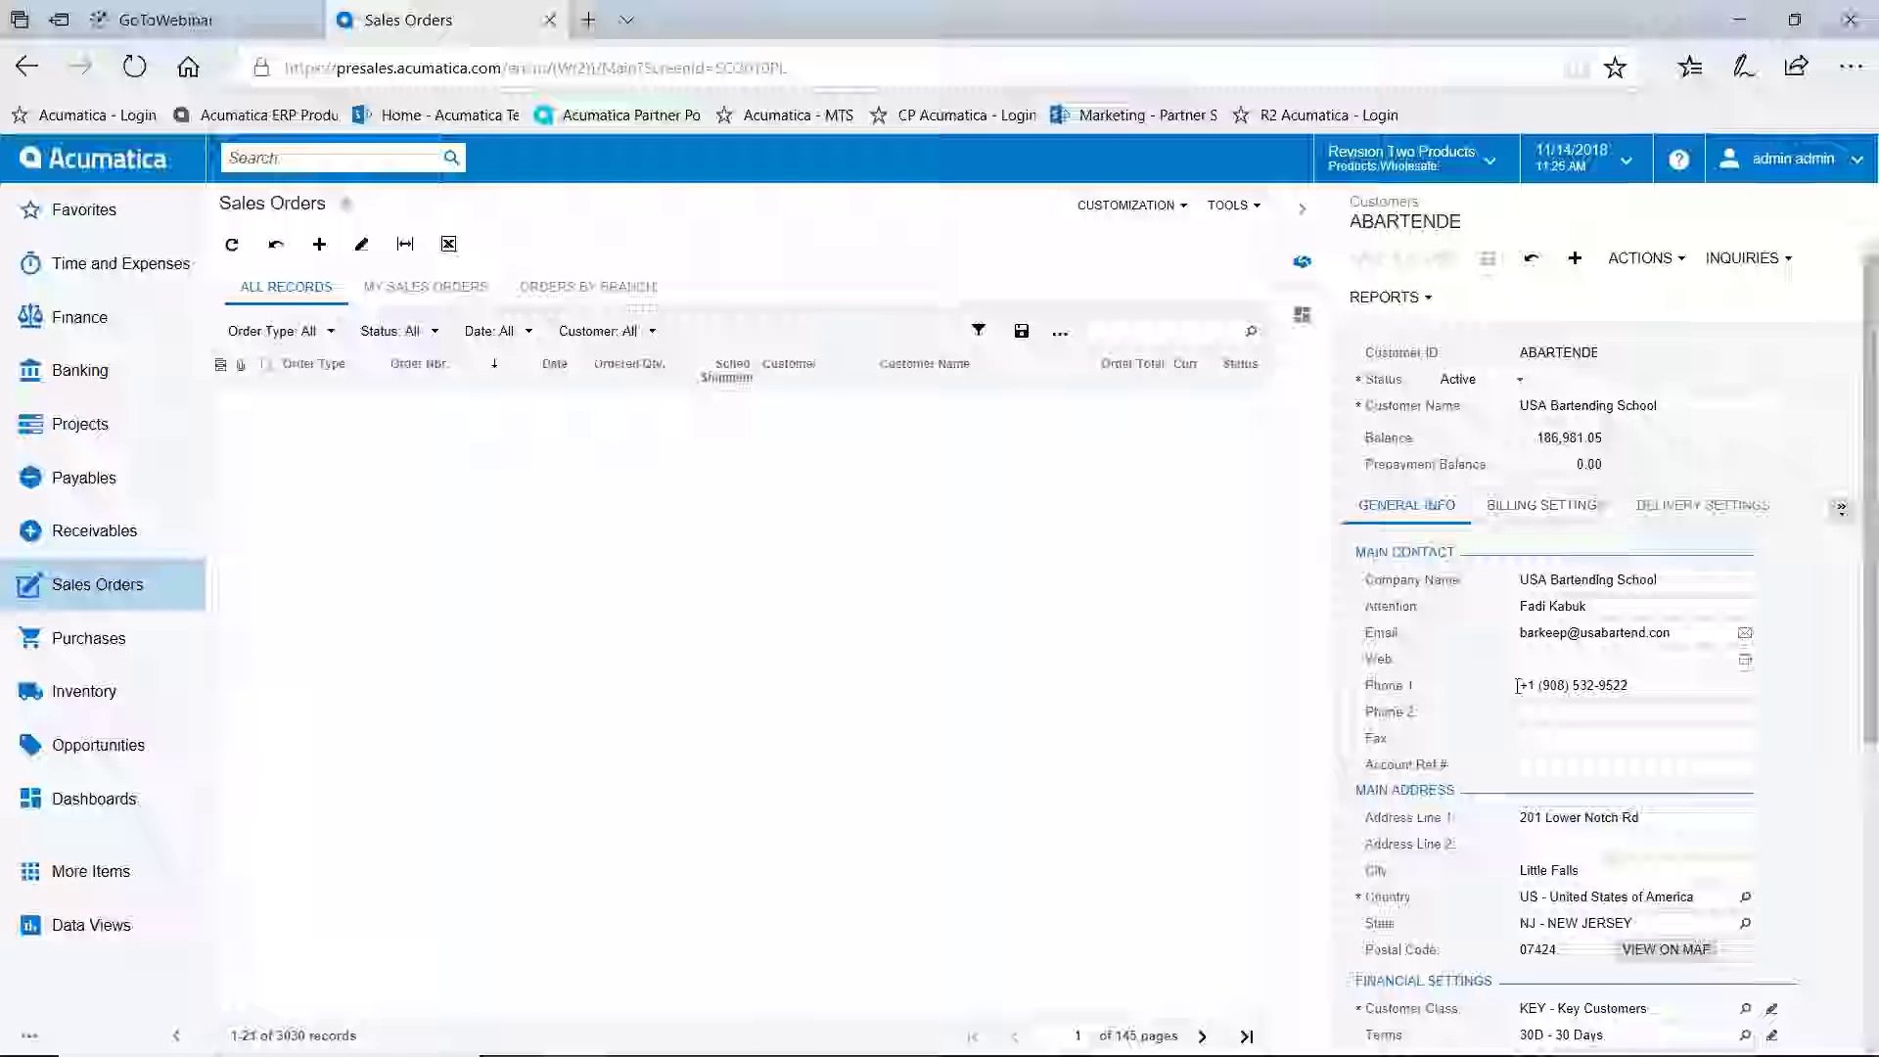
scroll(1495, 719, down, 3)
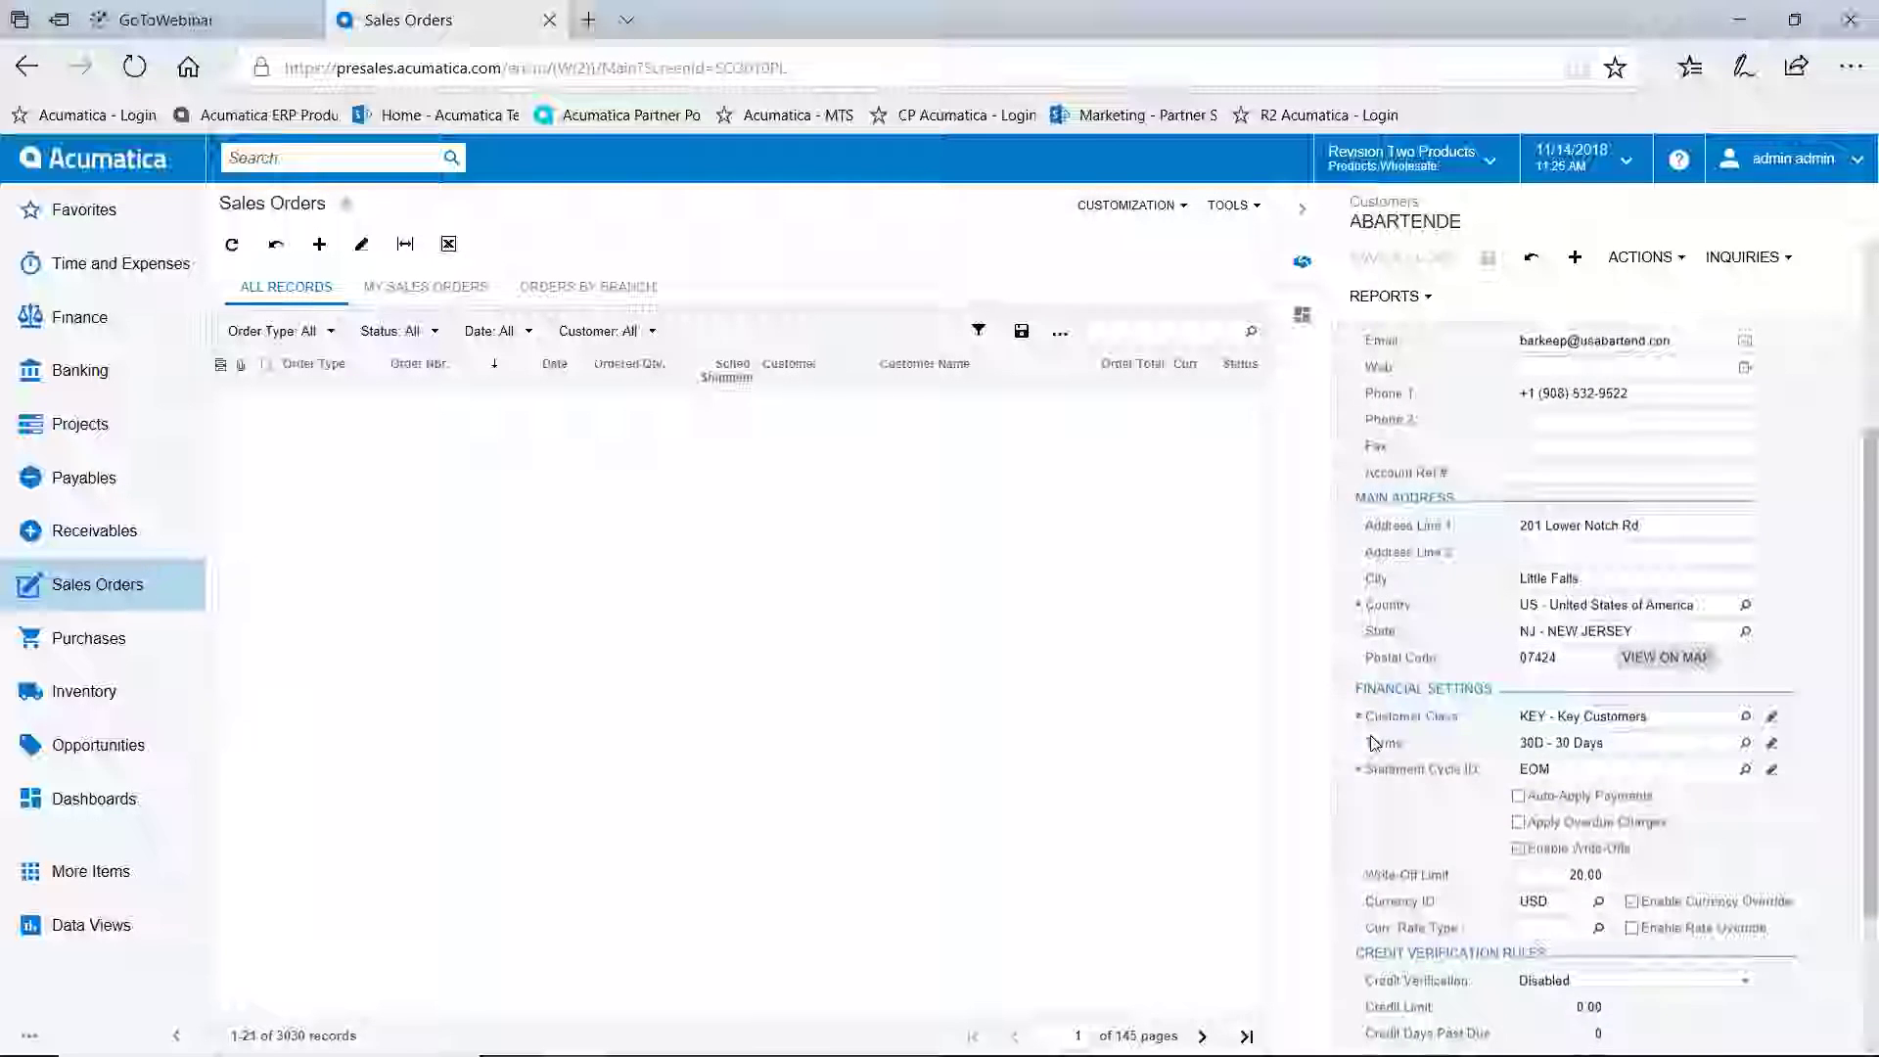
scroll(1540, 477, up, 2)
click(1545, 445)
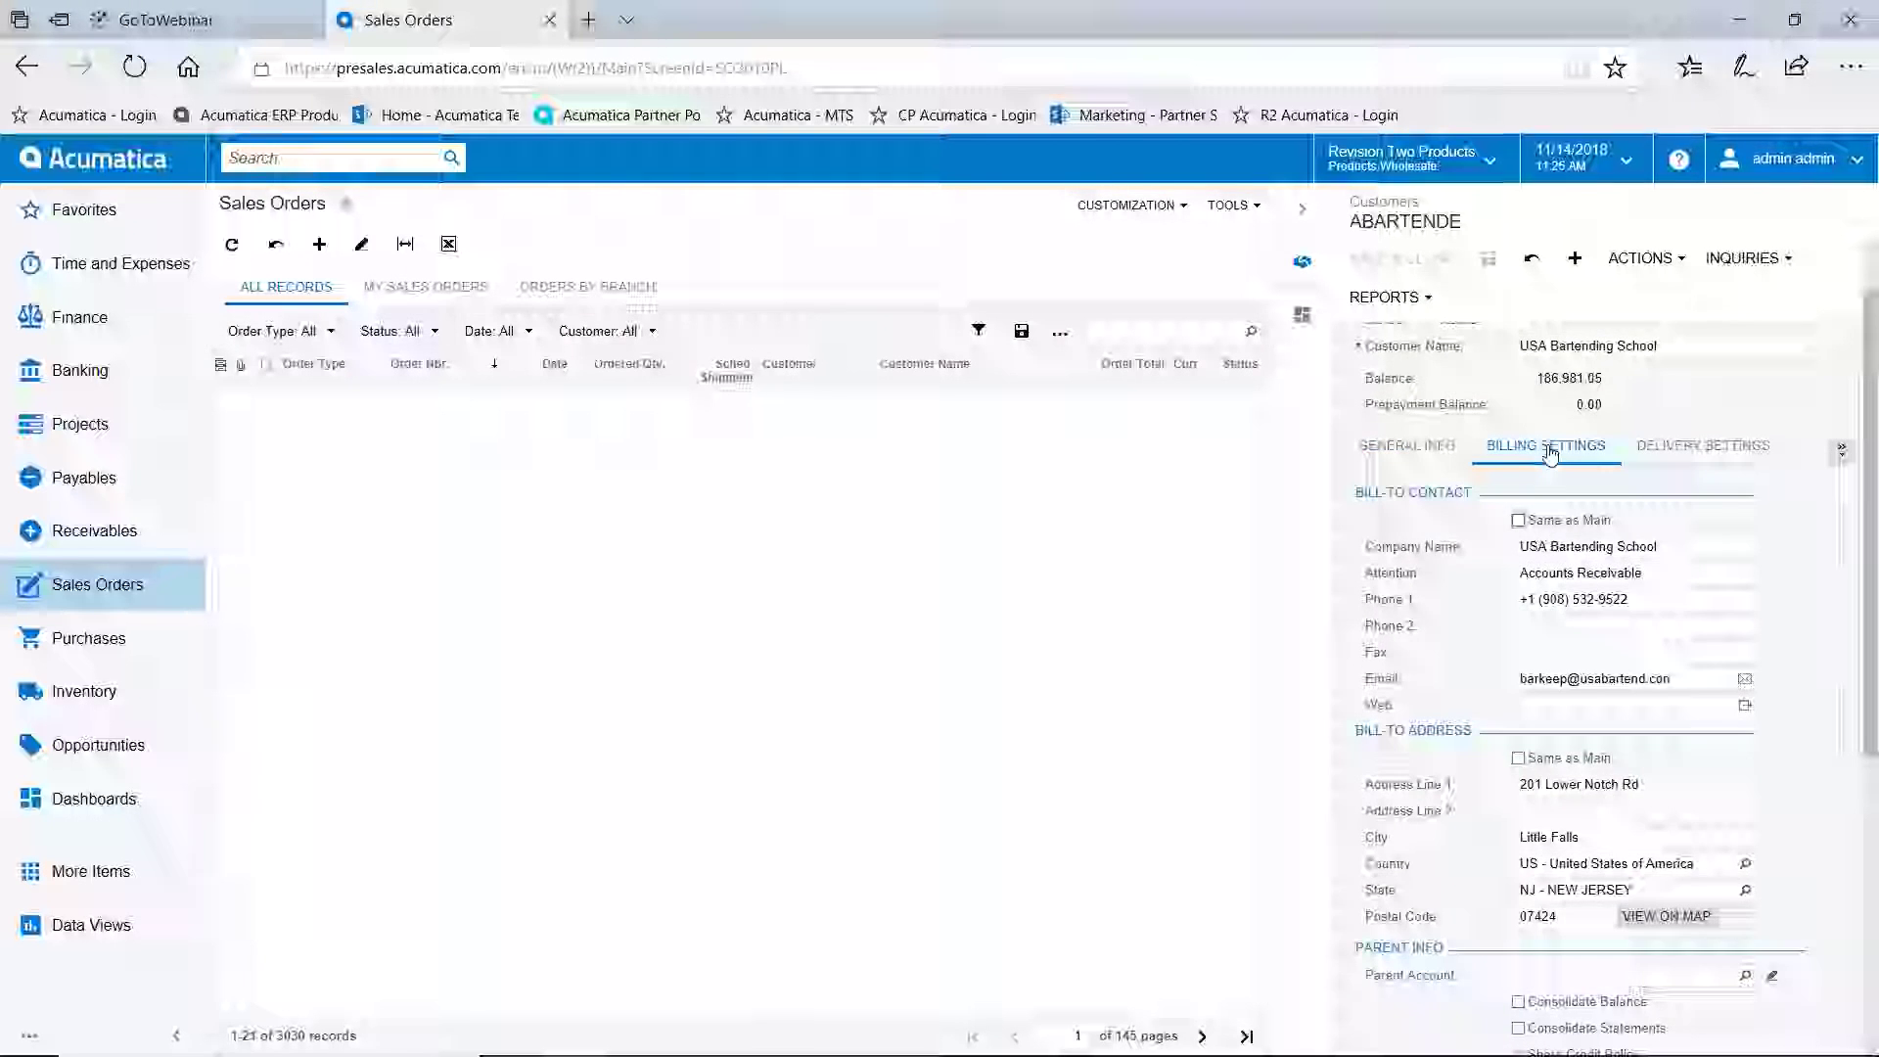
click(1841, 448)
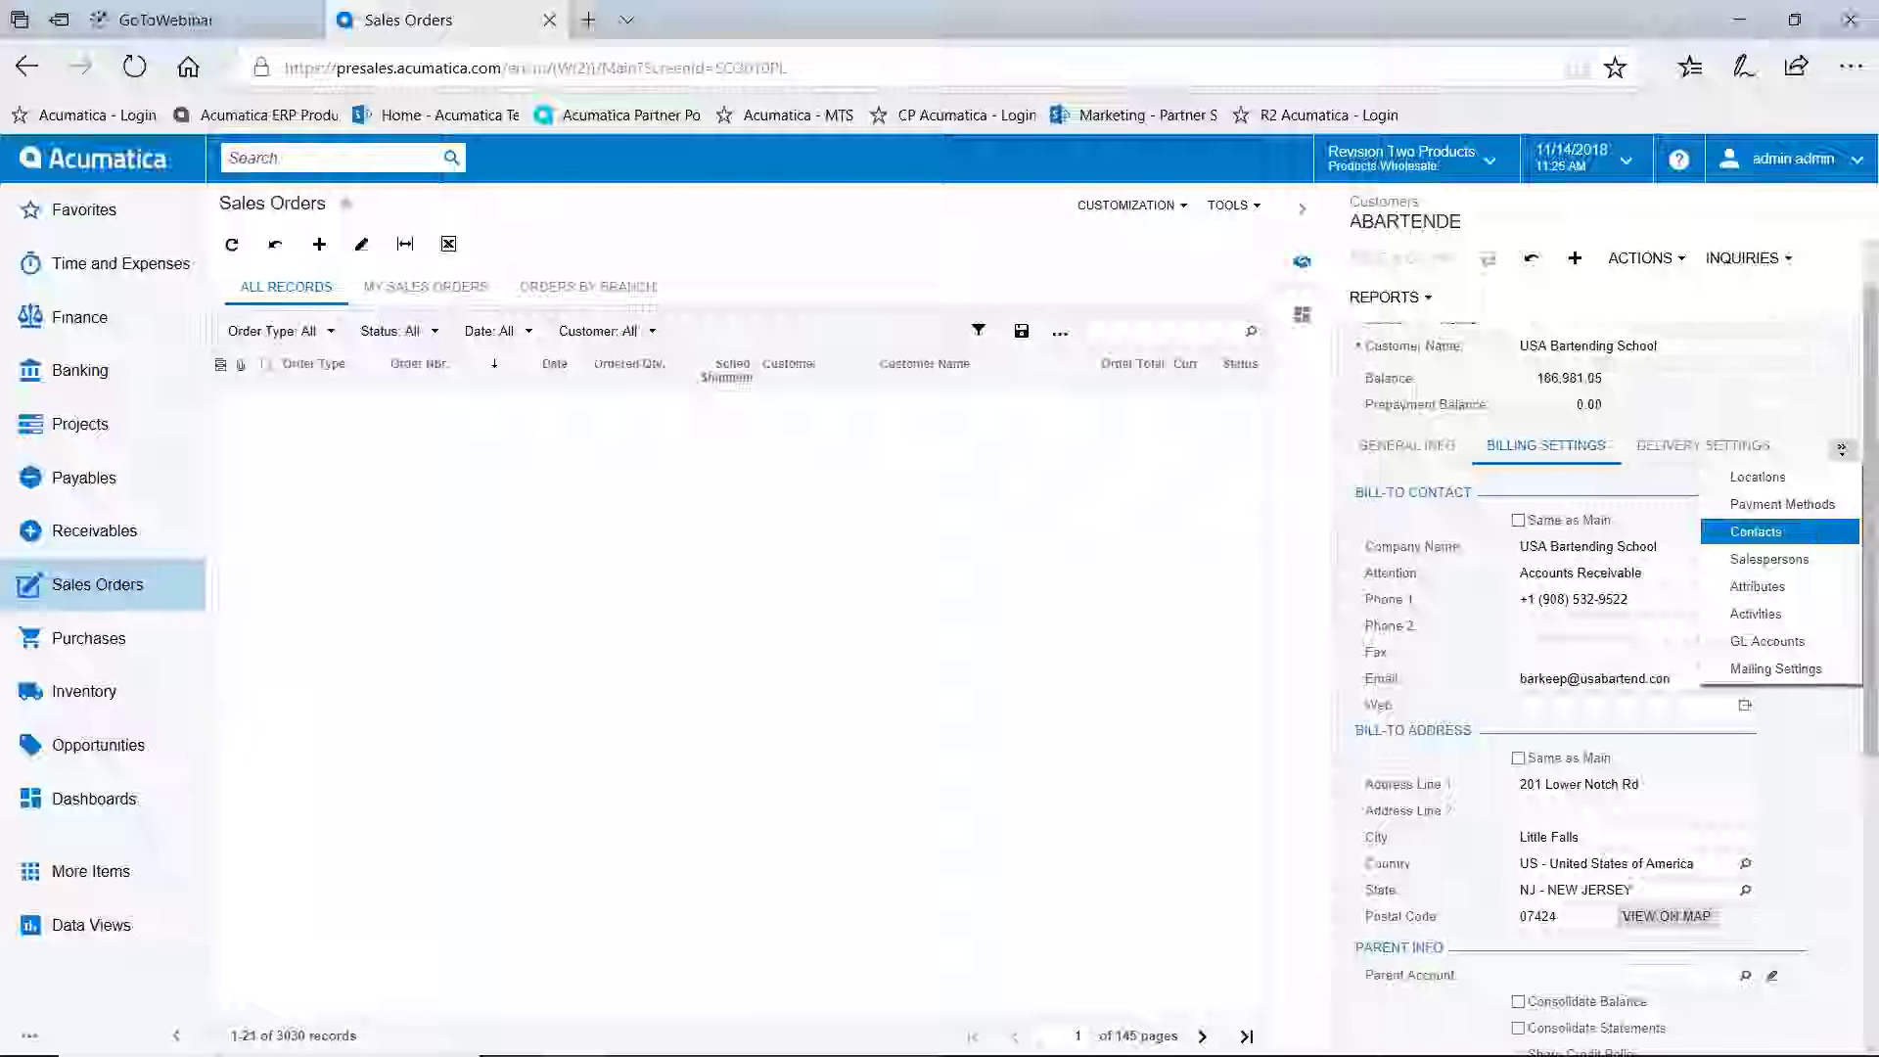
click(1816, 532)
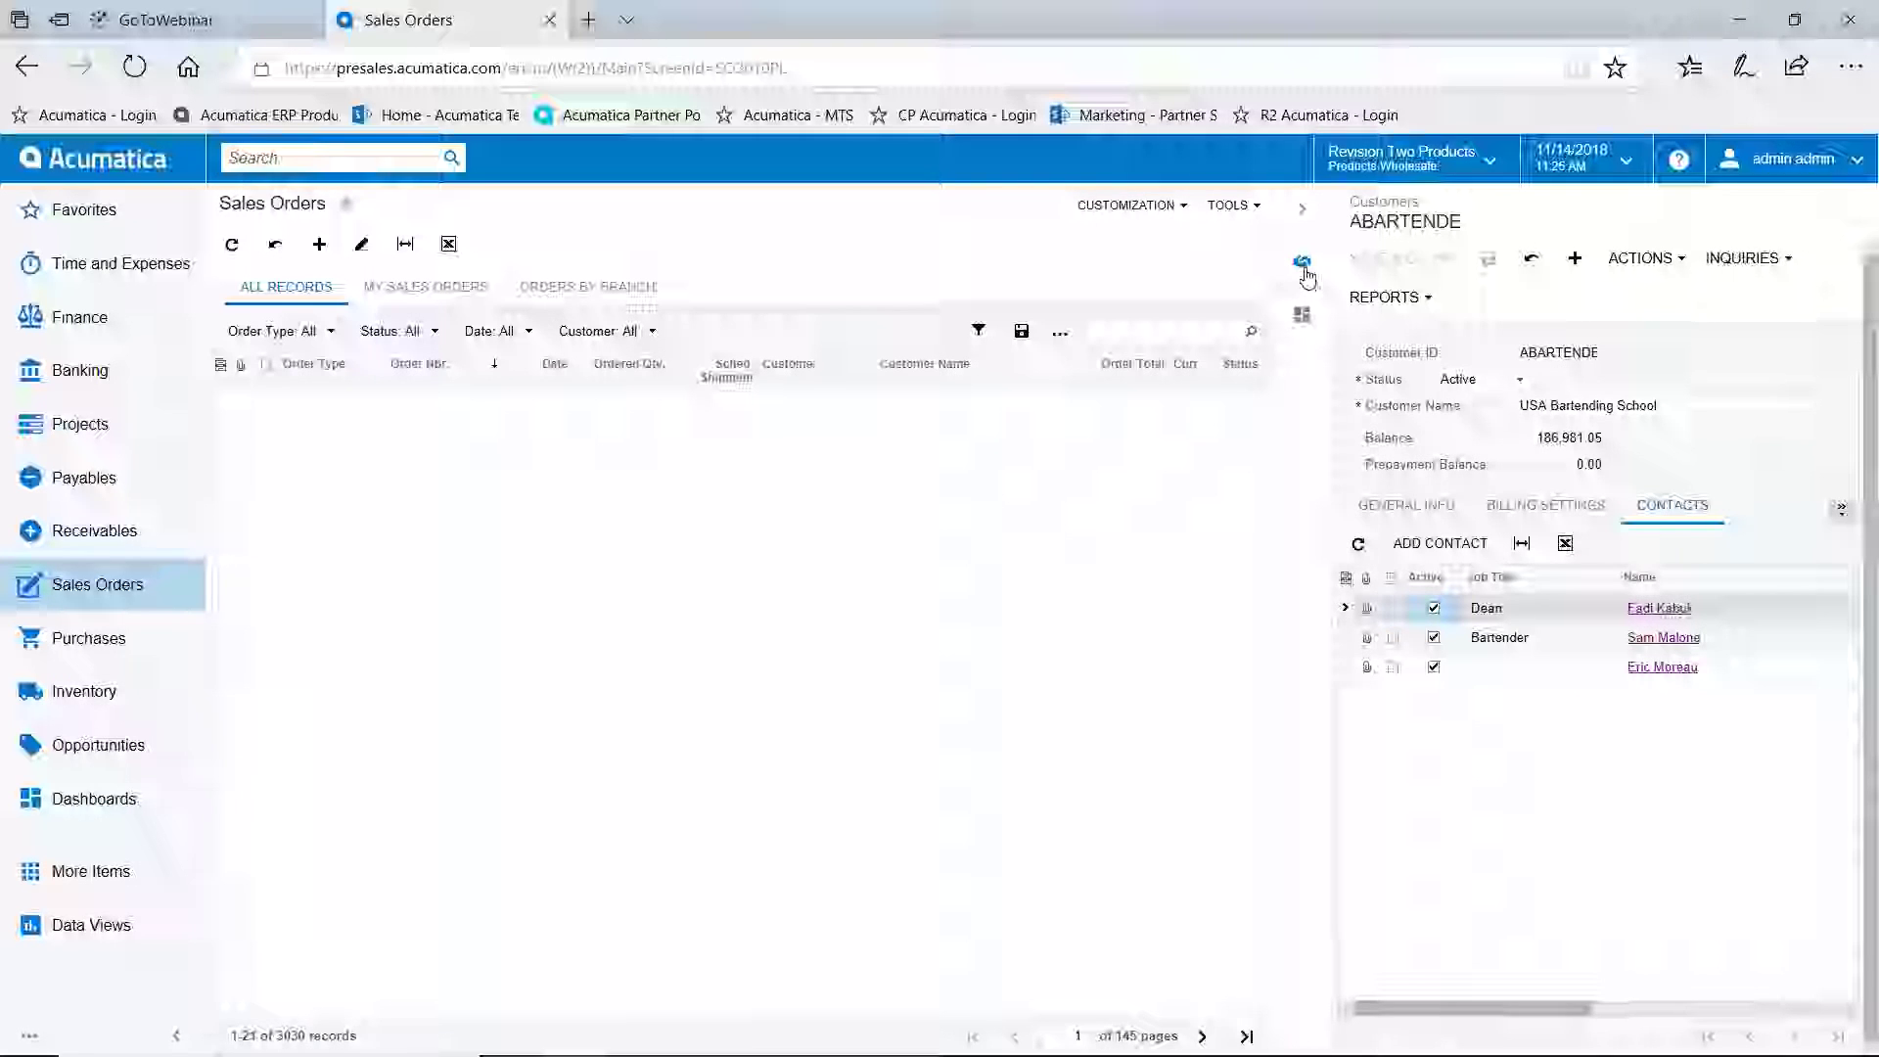
click(1302, 209)
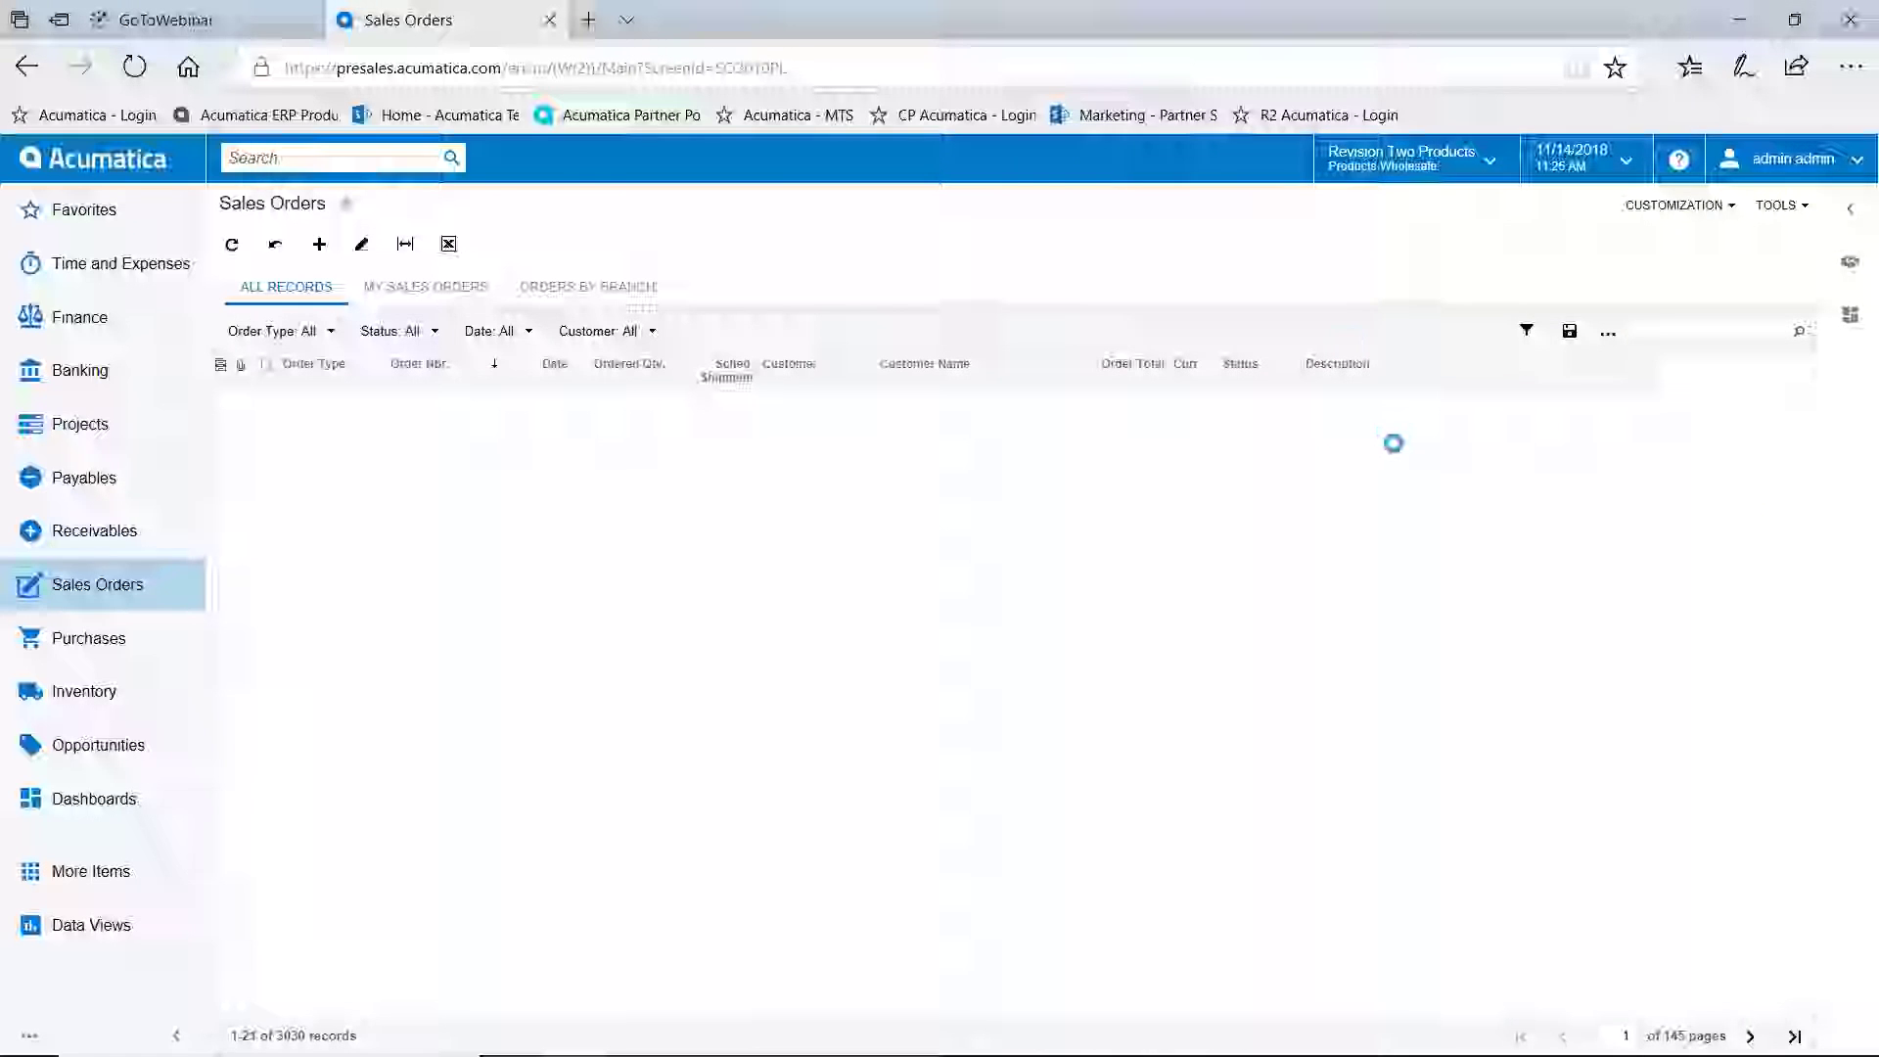
click(1859, 332)
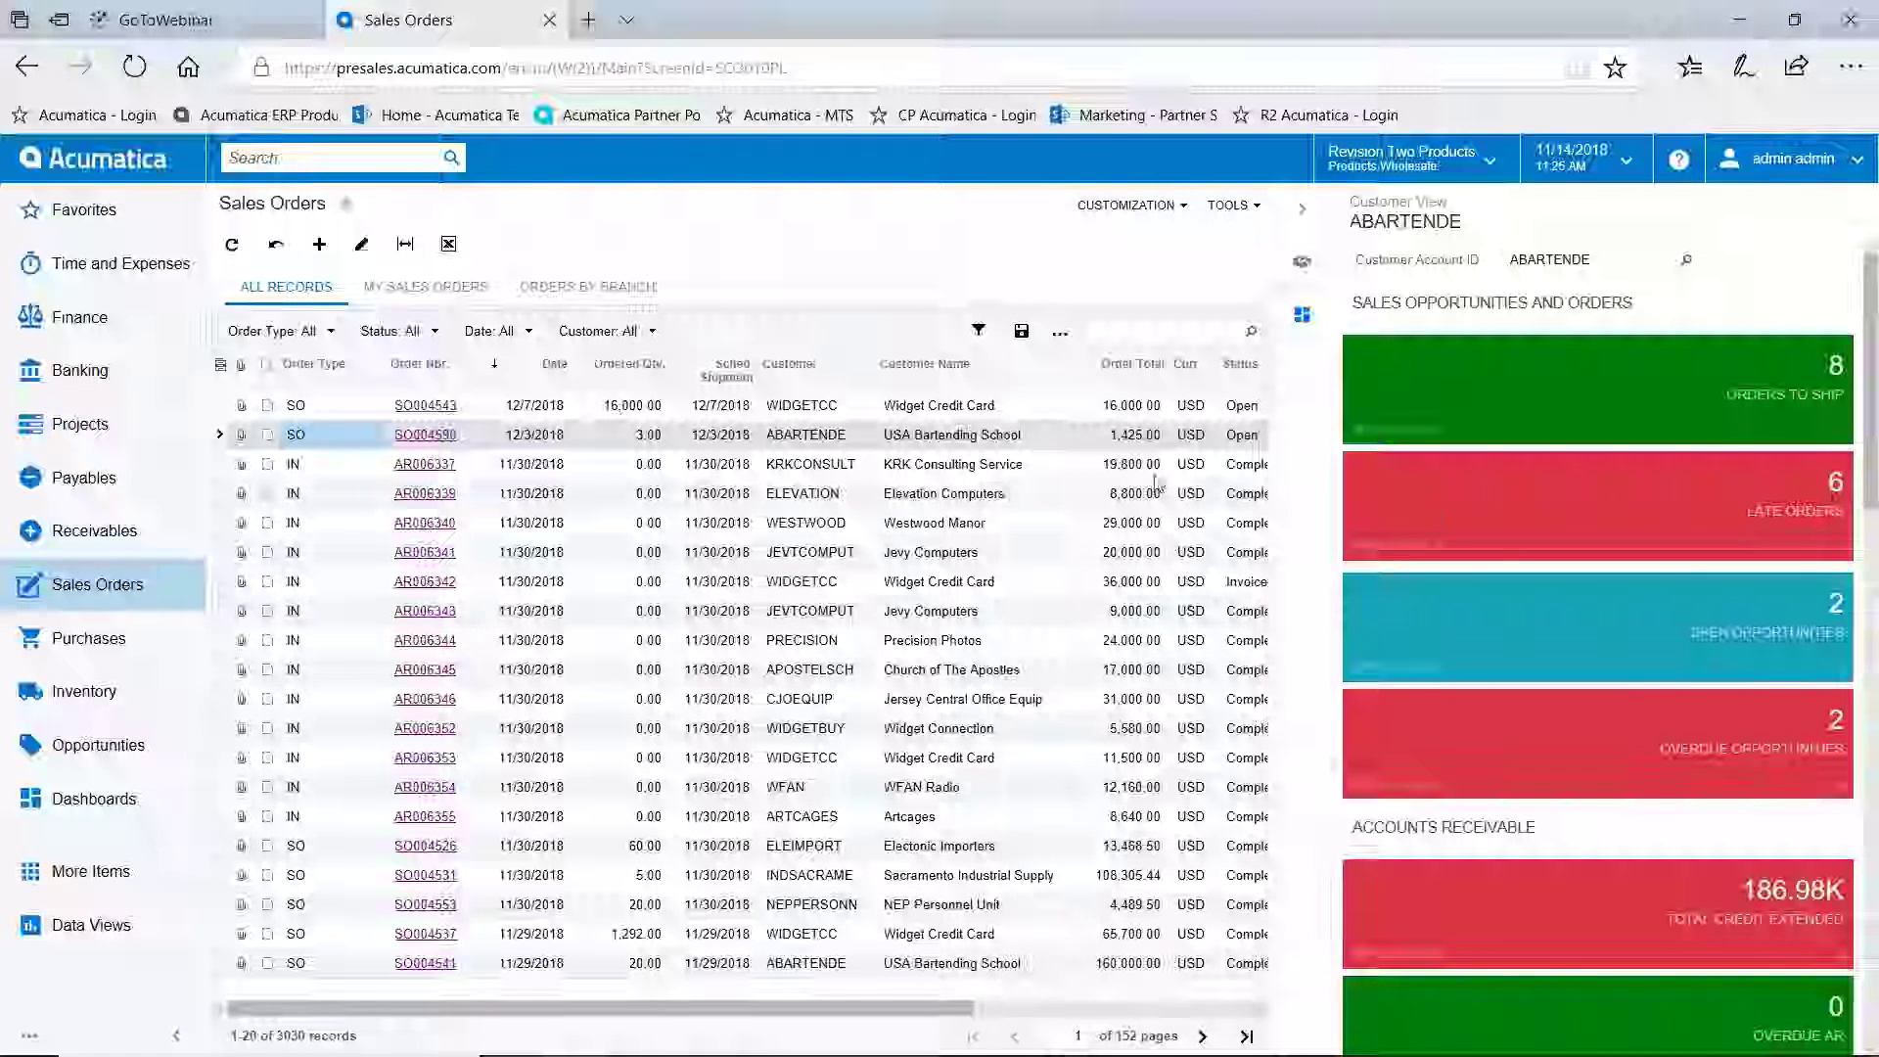
scroll(1565, 539, down, 2)
scroll(1565, 540, down, 7)
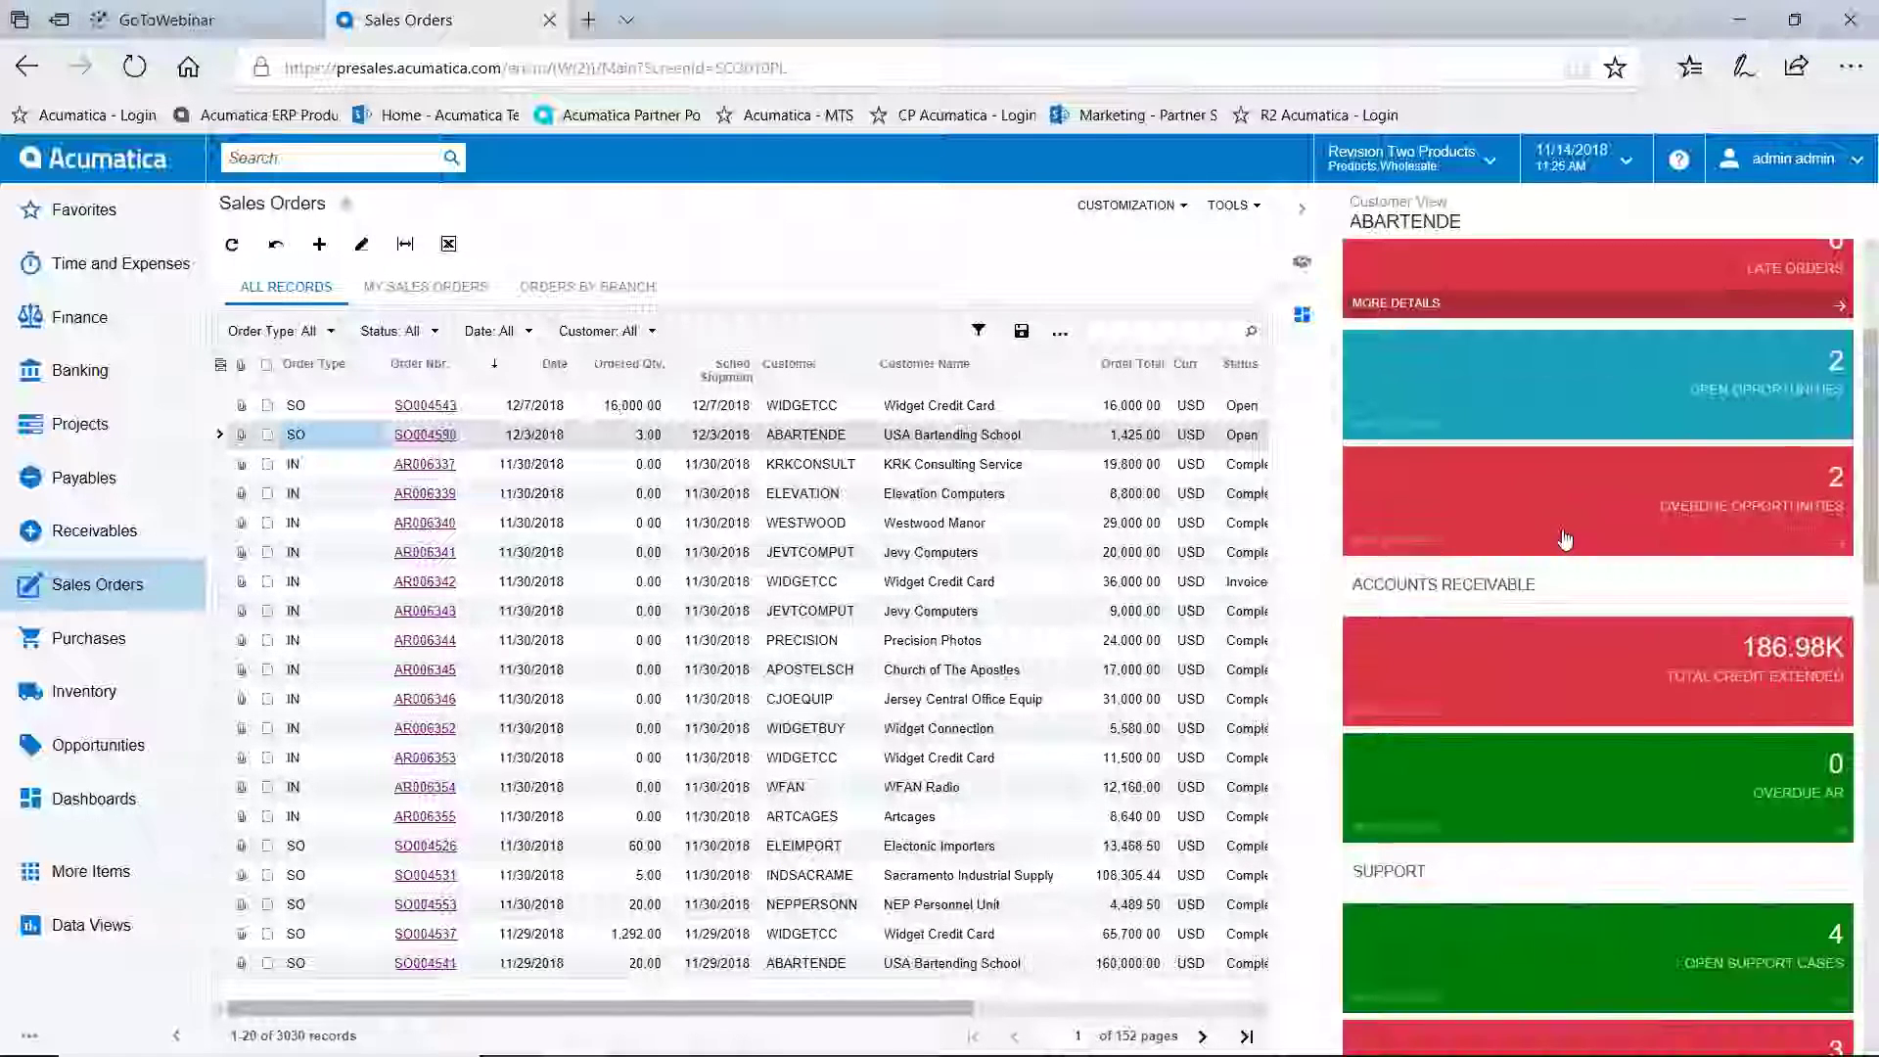
scroll(1566, 539, down, 2)
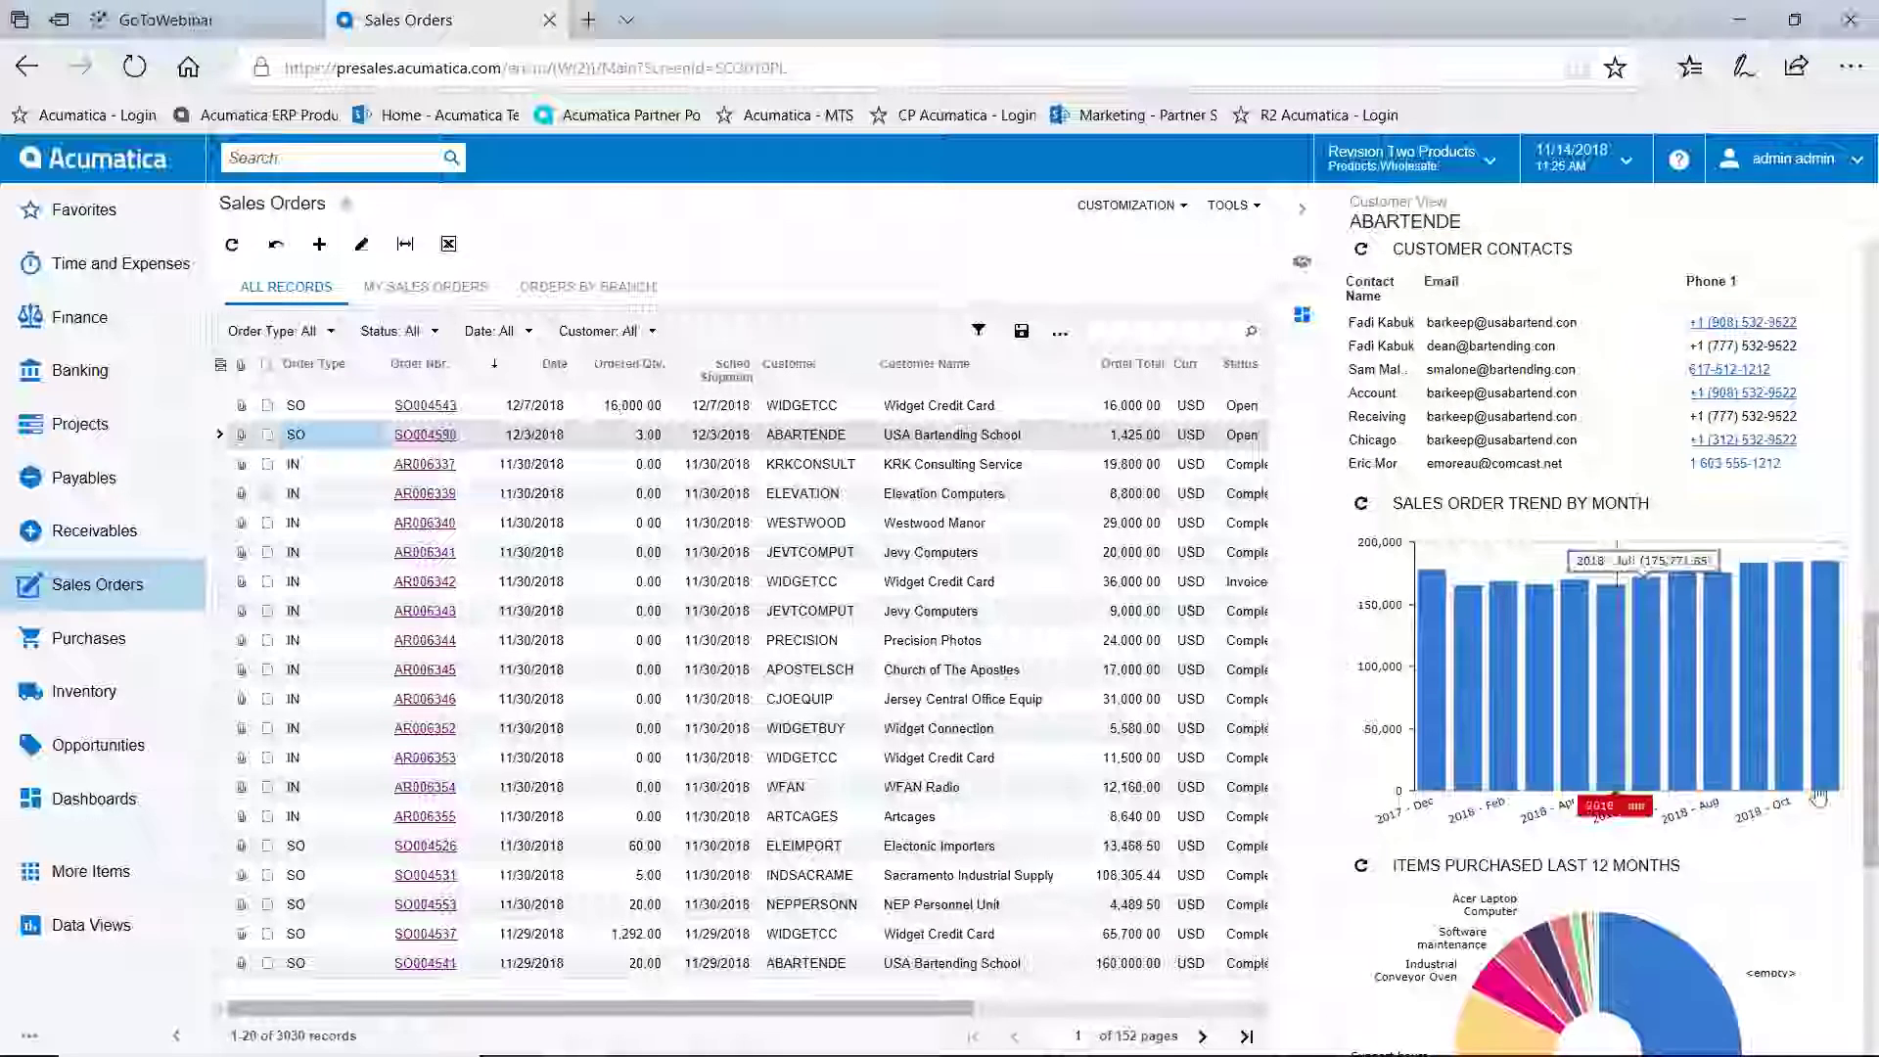
mouse_move(1753, 783)
drag(1752, 783, 1845, 783)
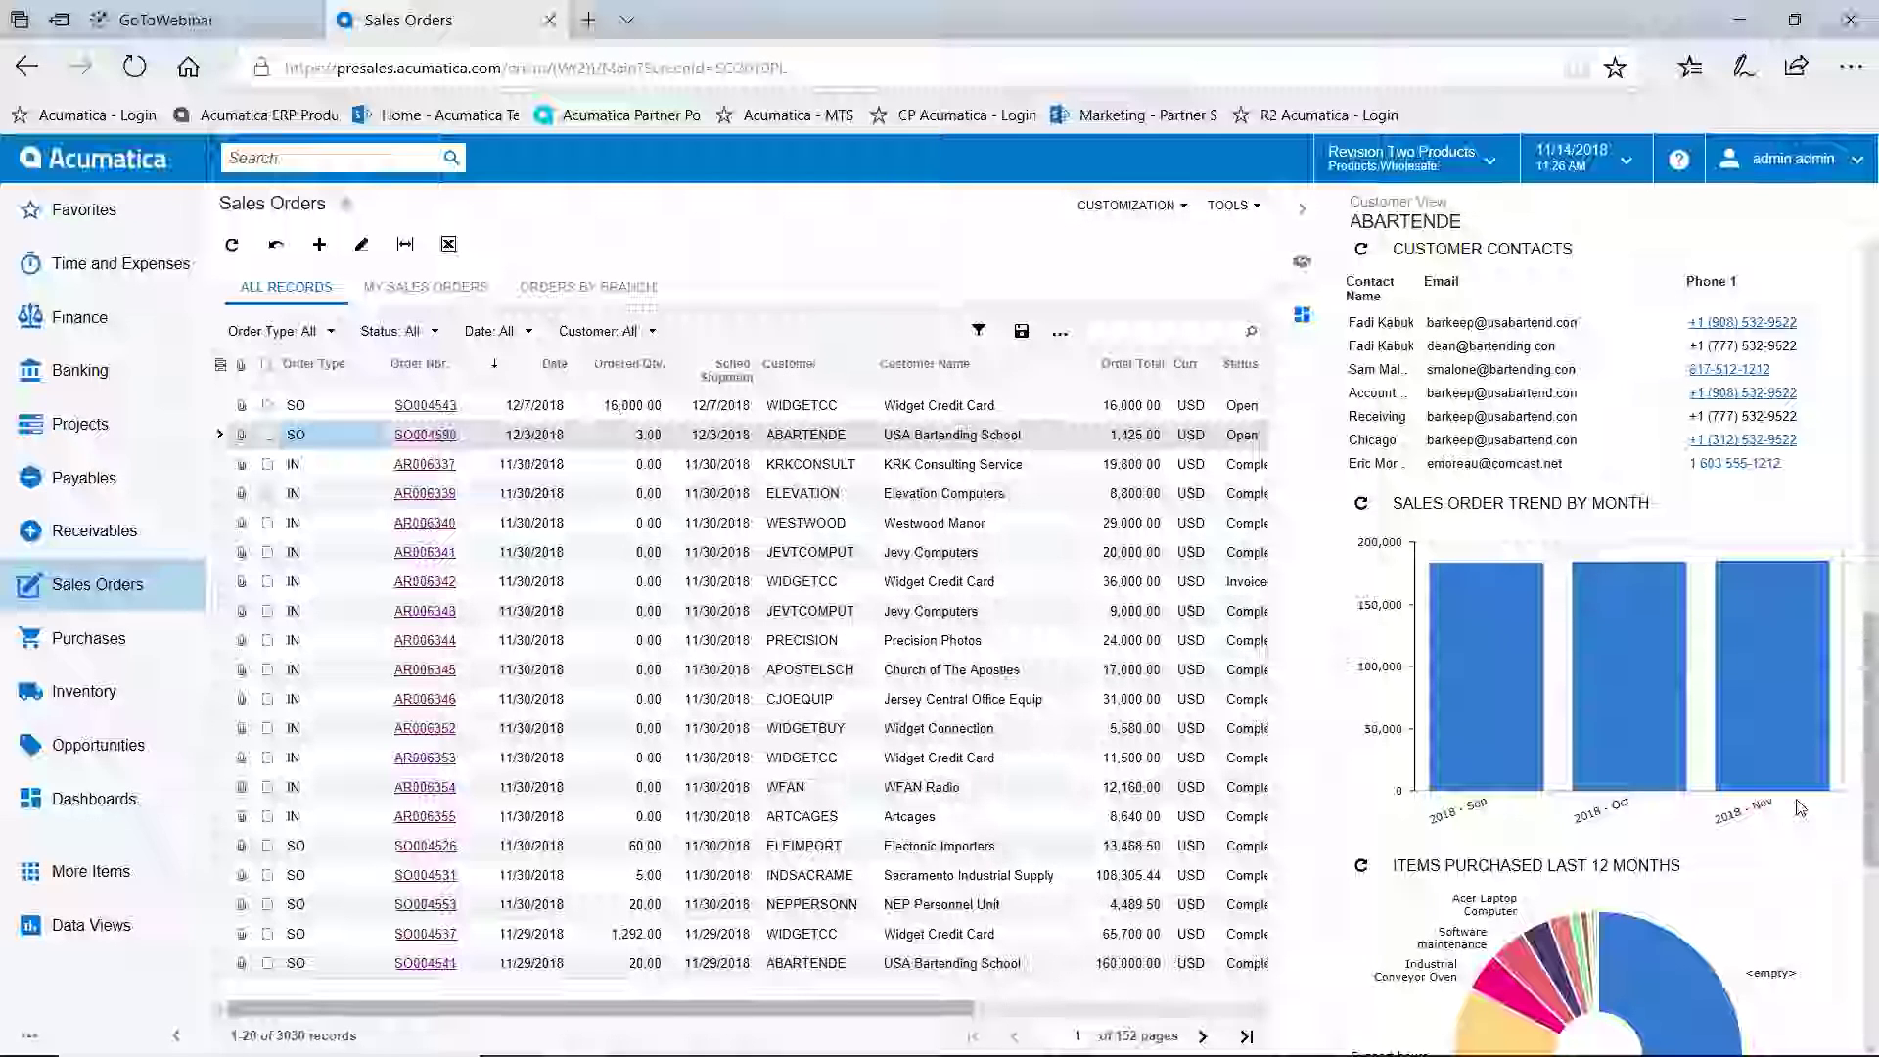
mouse_move(1795, 801)
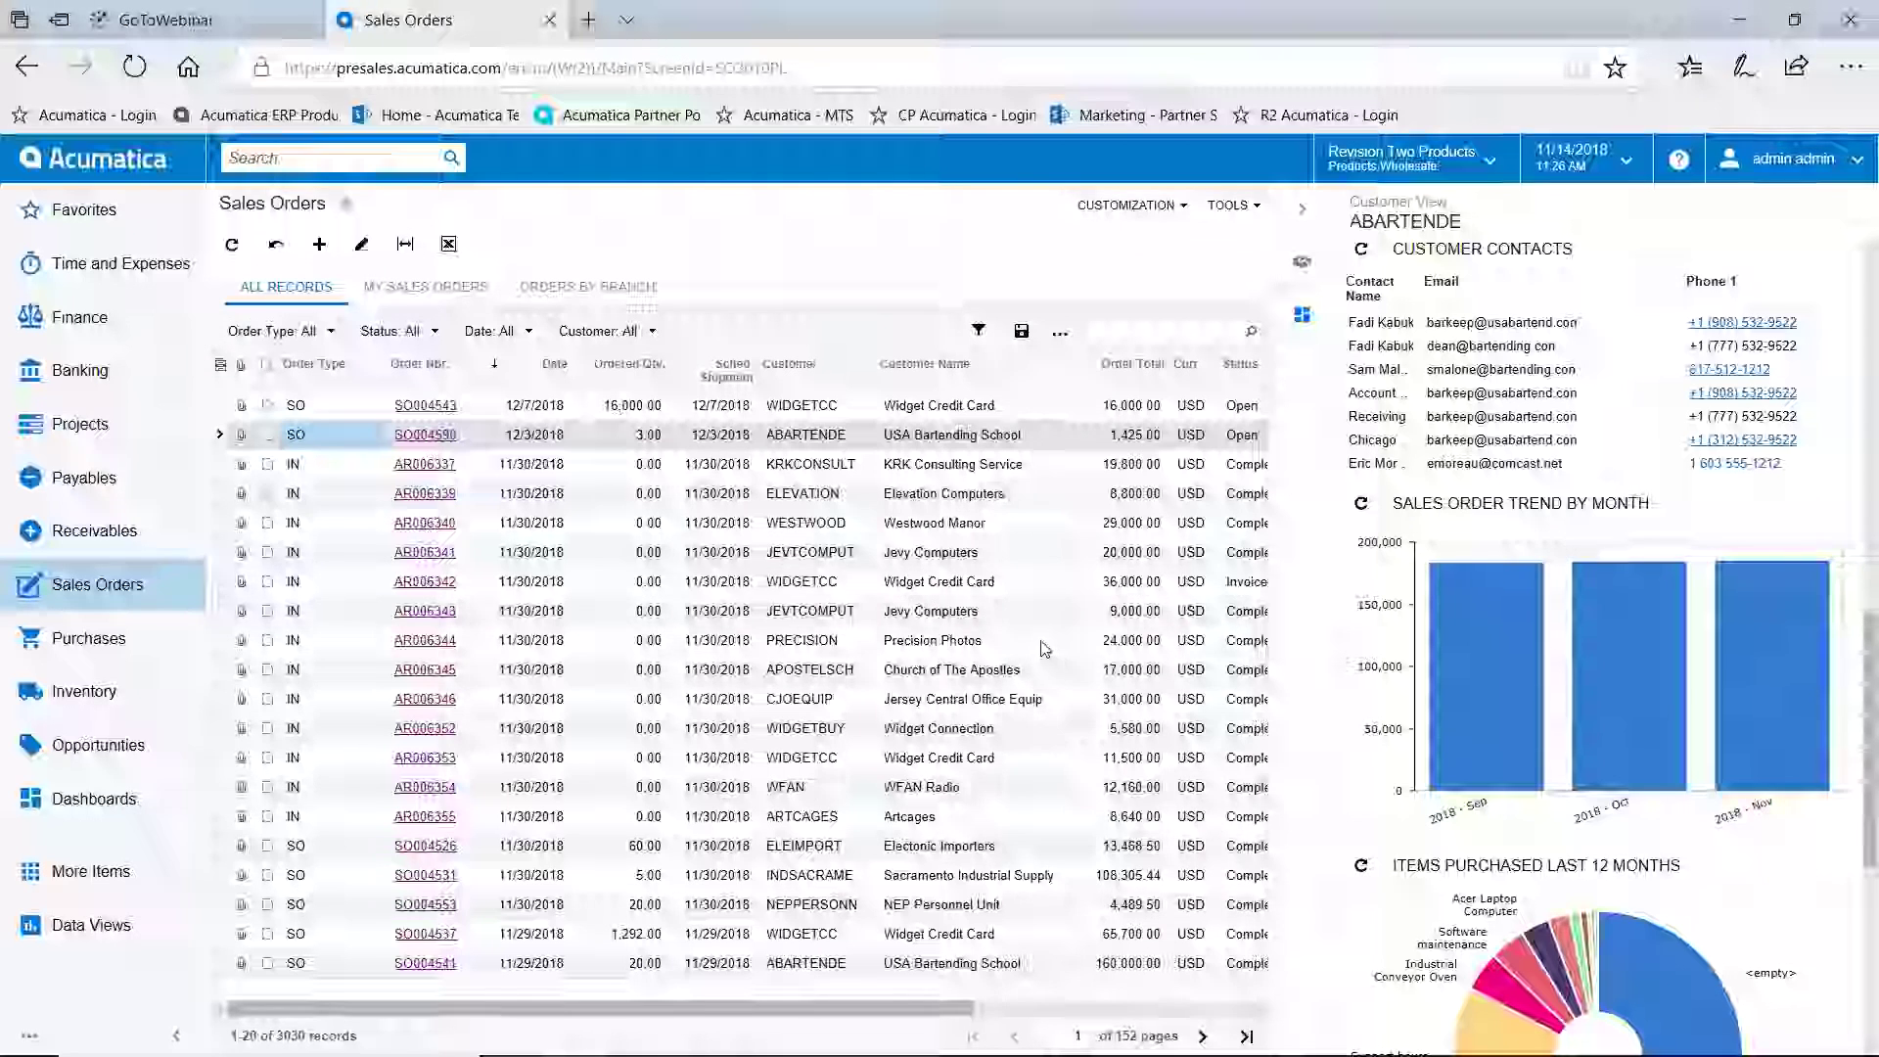
click(966, 412)
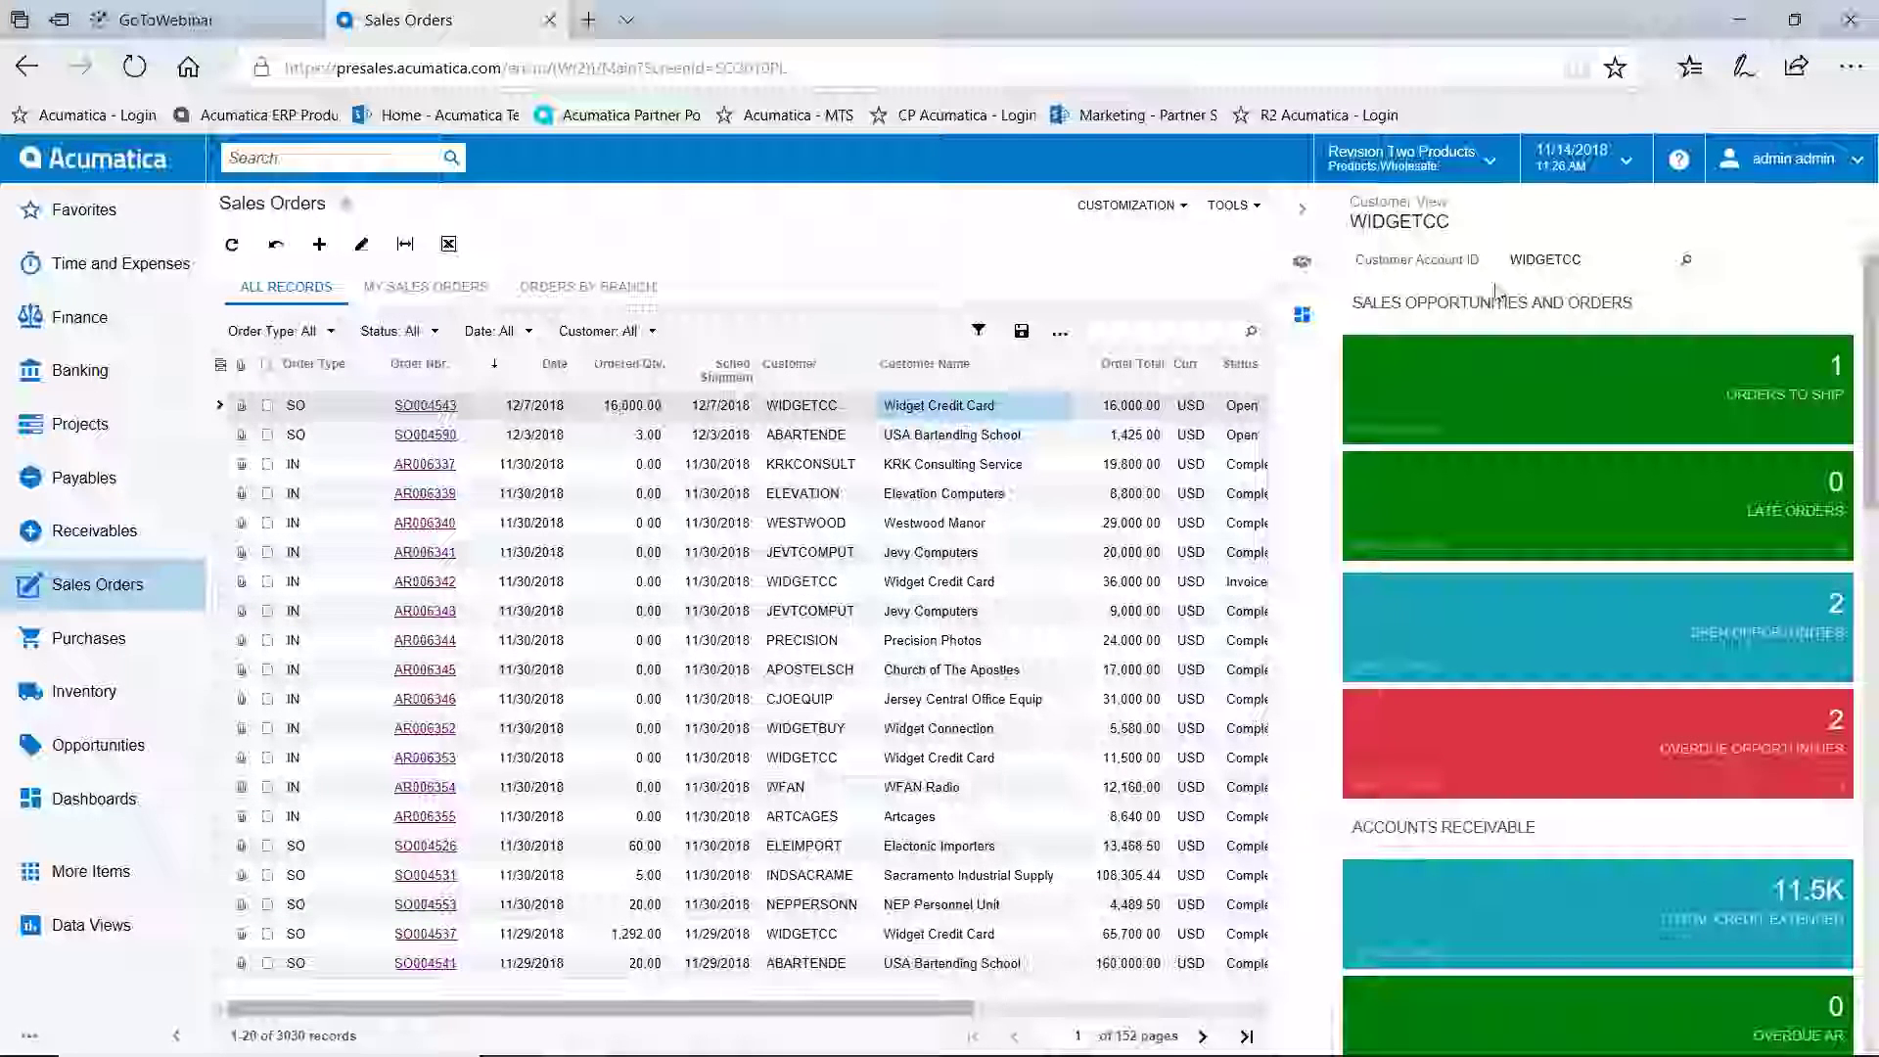
click(1307, 215)
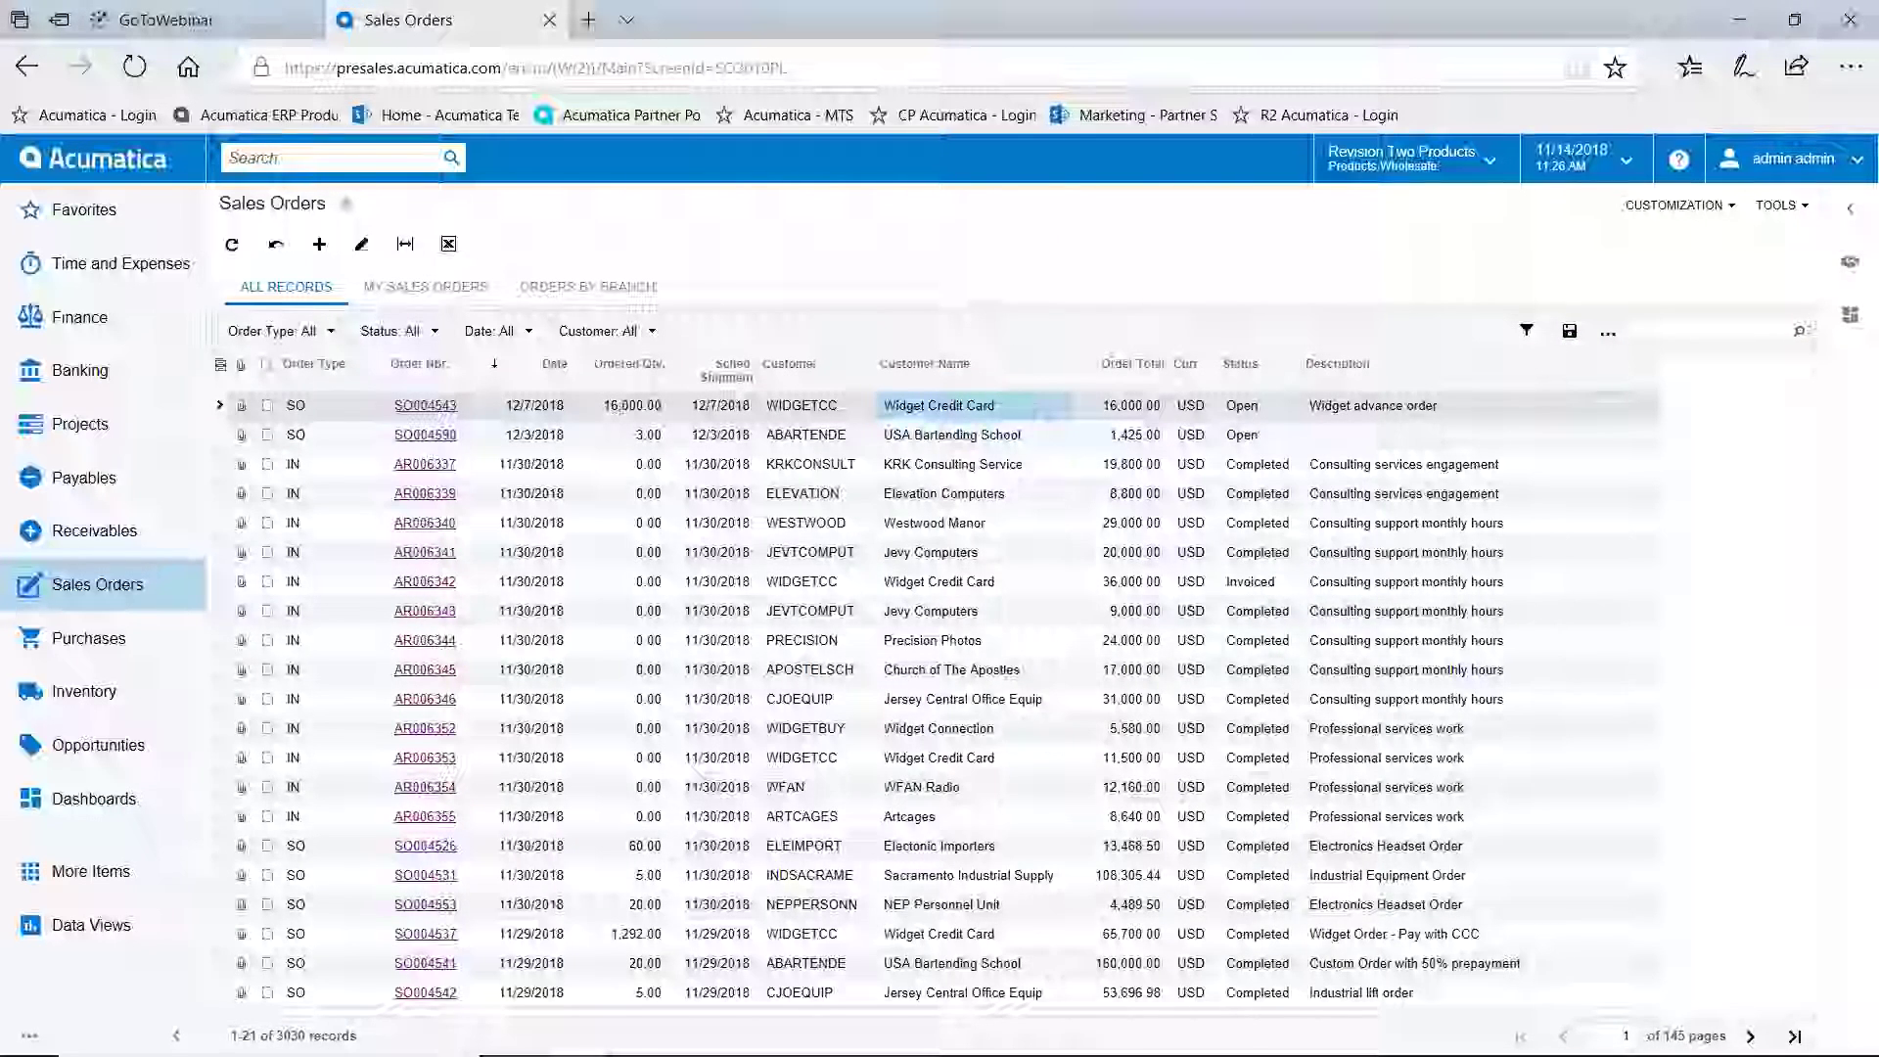
click(587, 287)
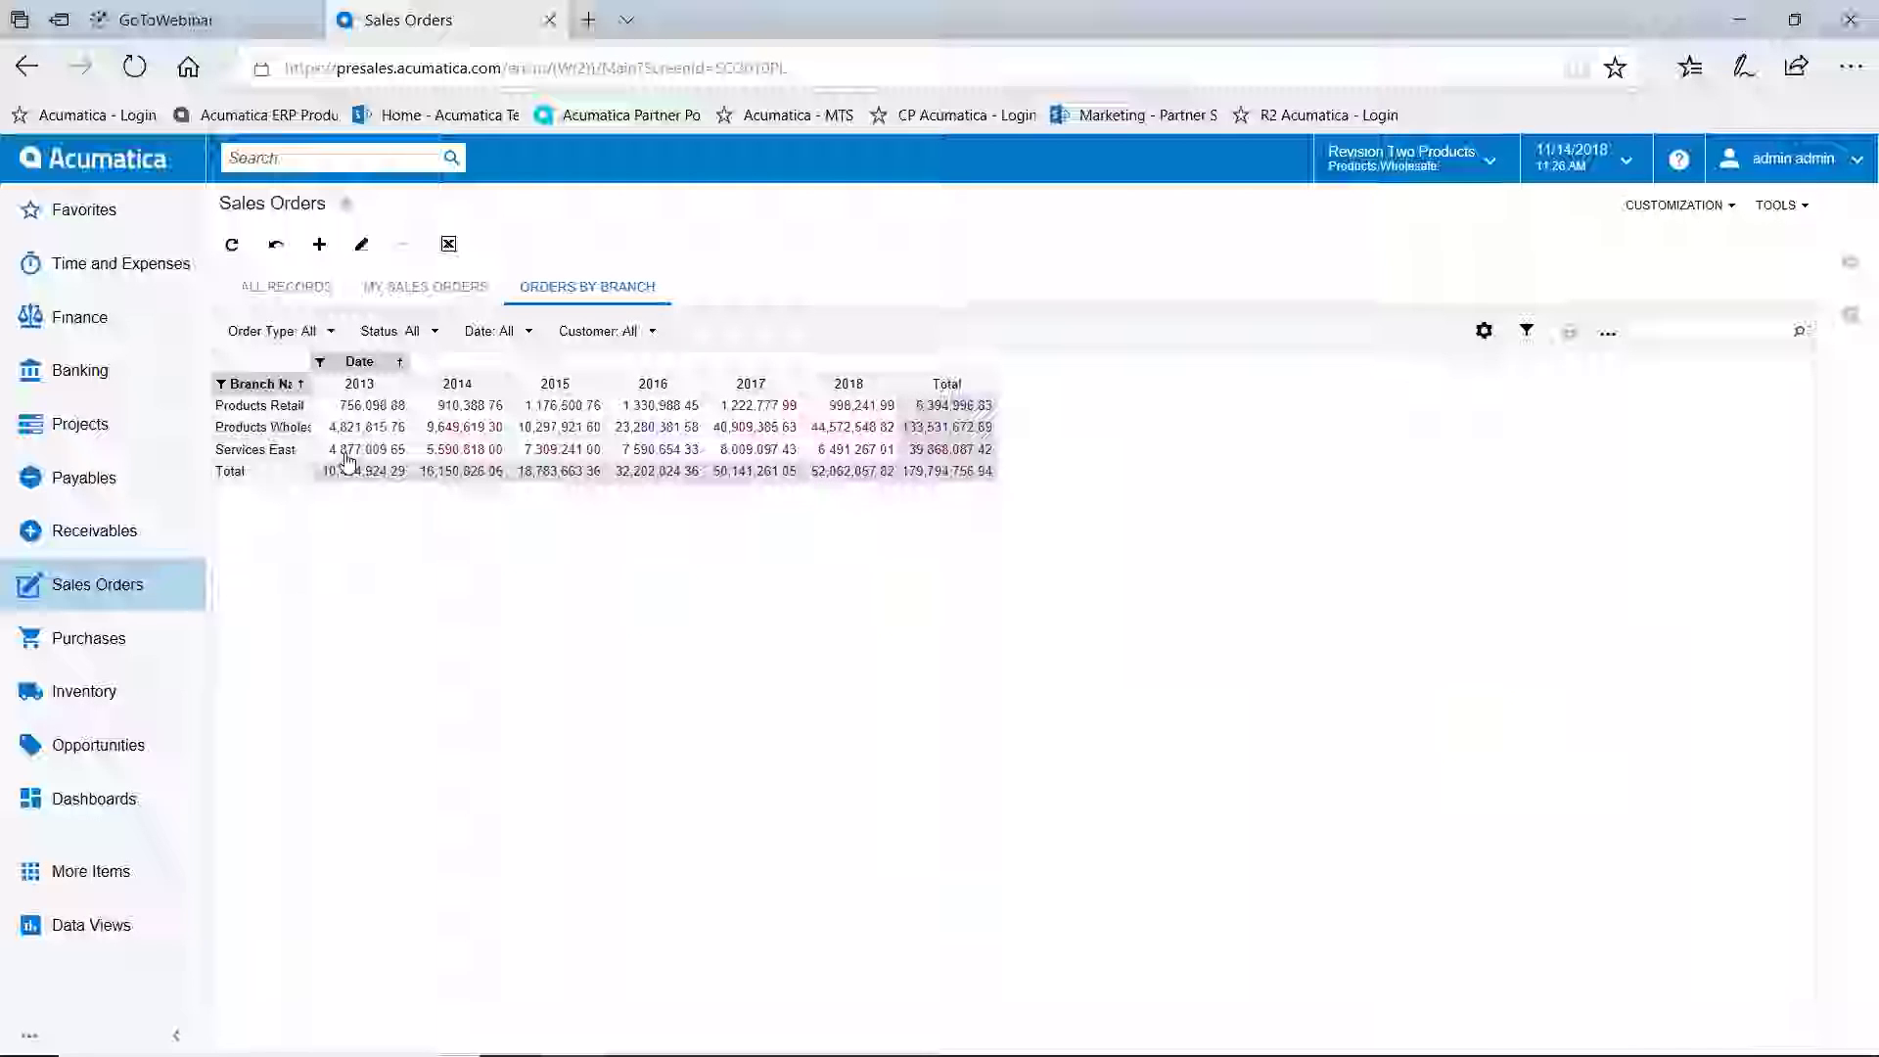
Open the Generic Inquiry screen from the customization workspace
click(109, 874)
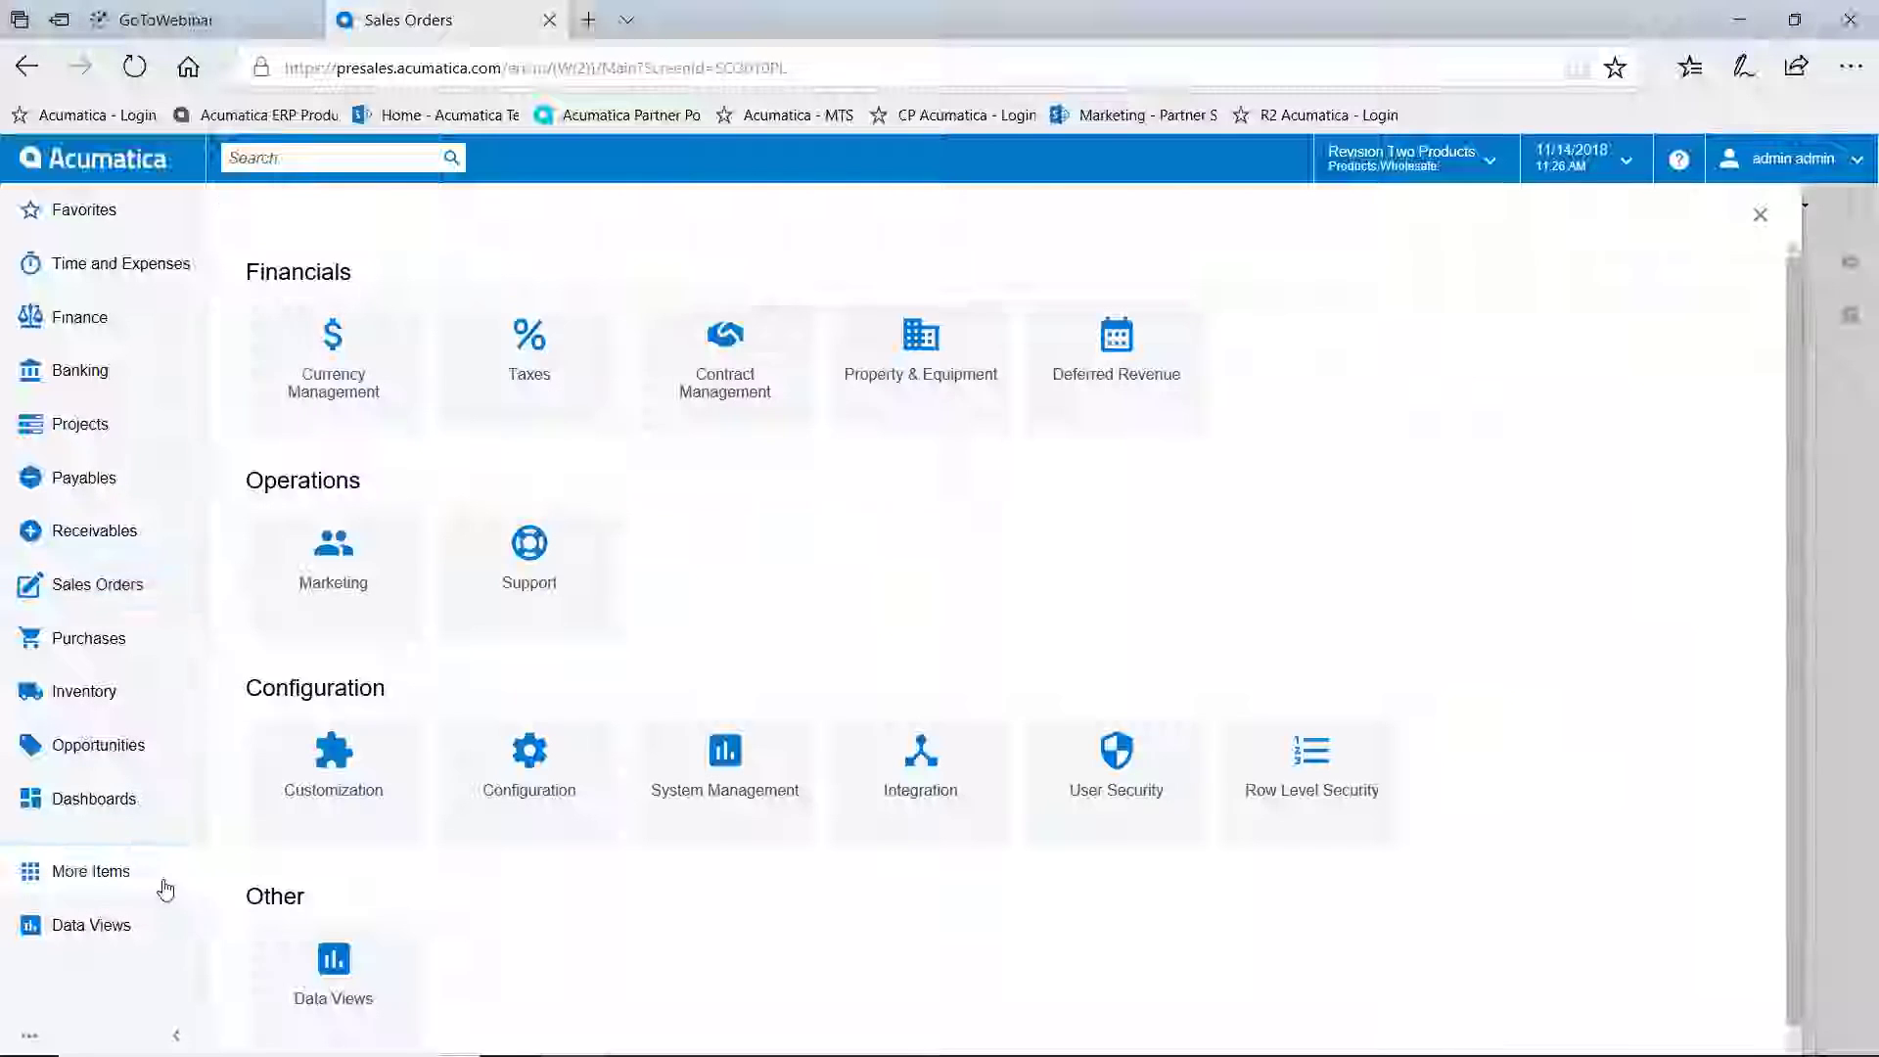
click(350, 758)
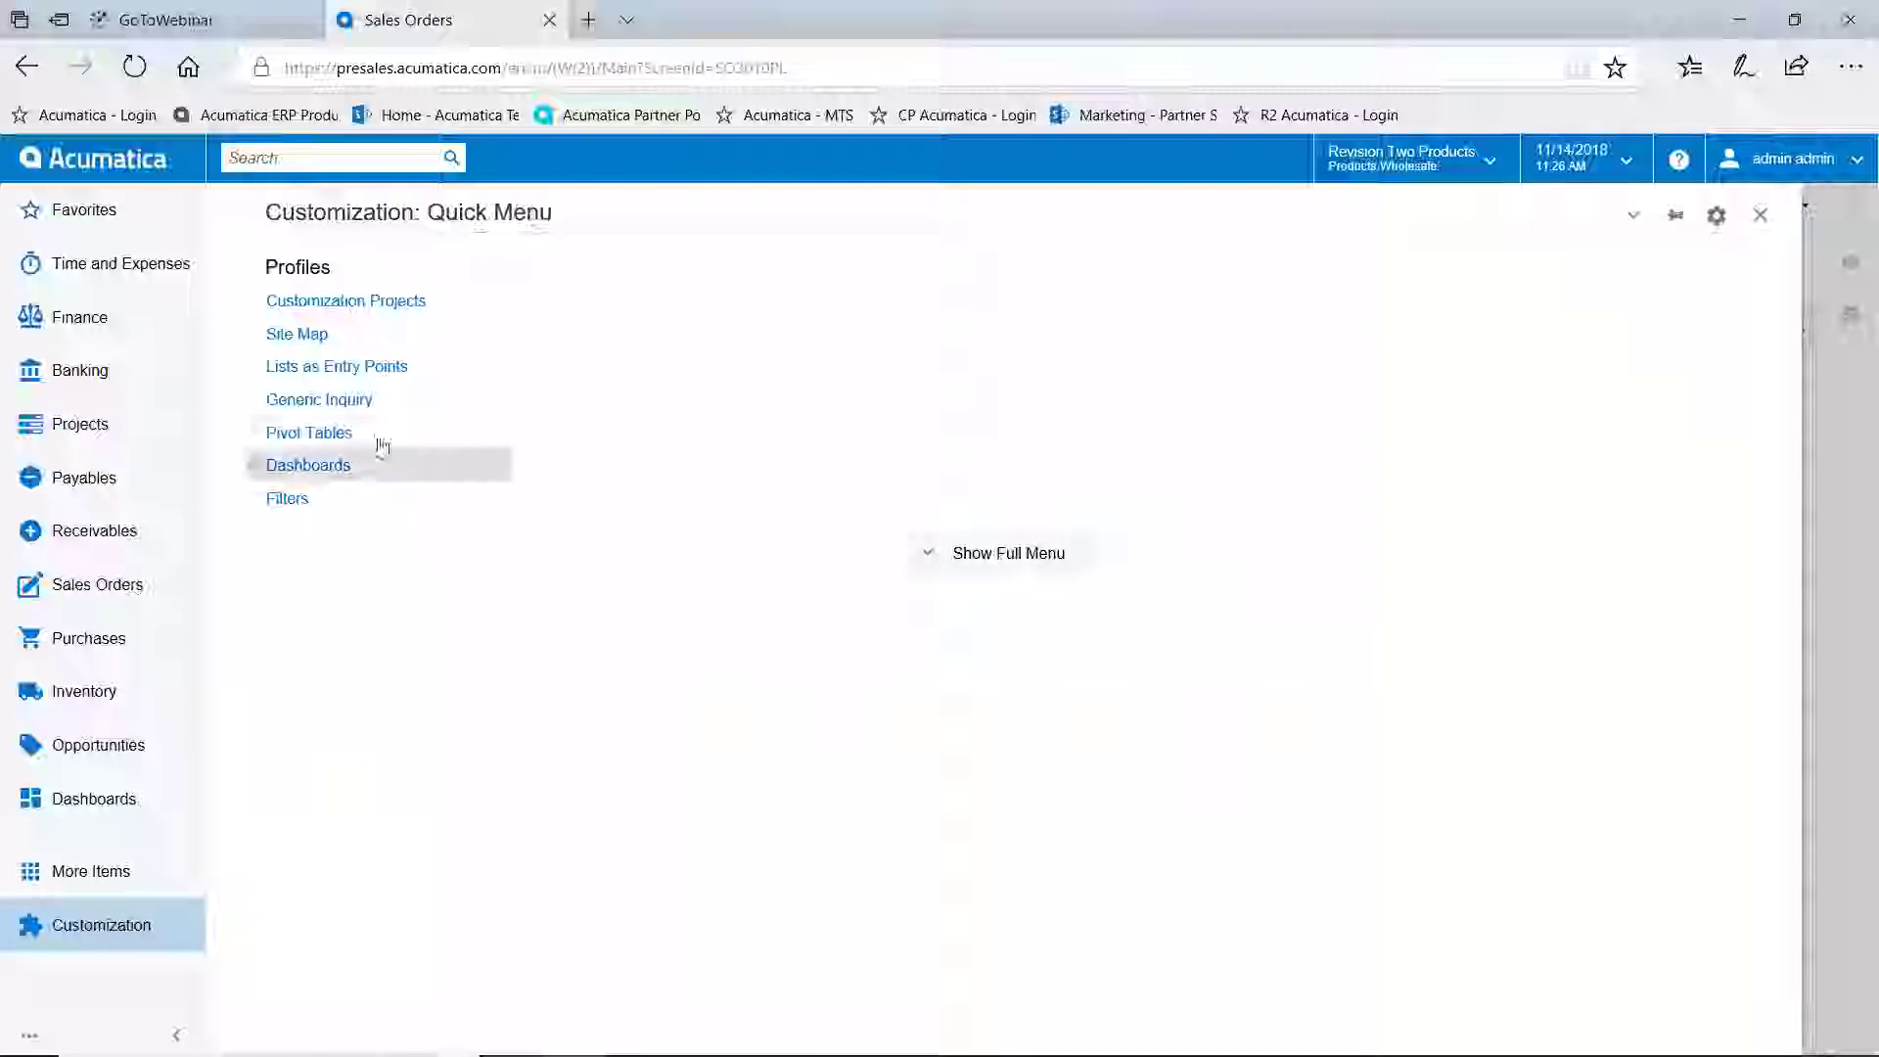
click(352, 401)
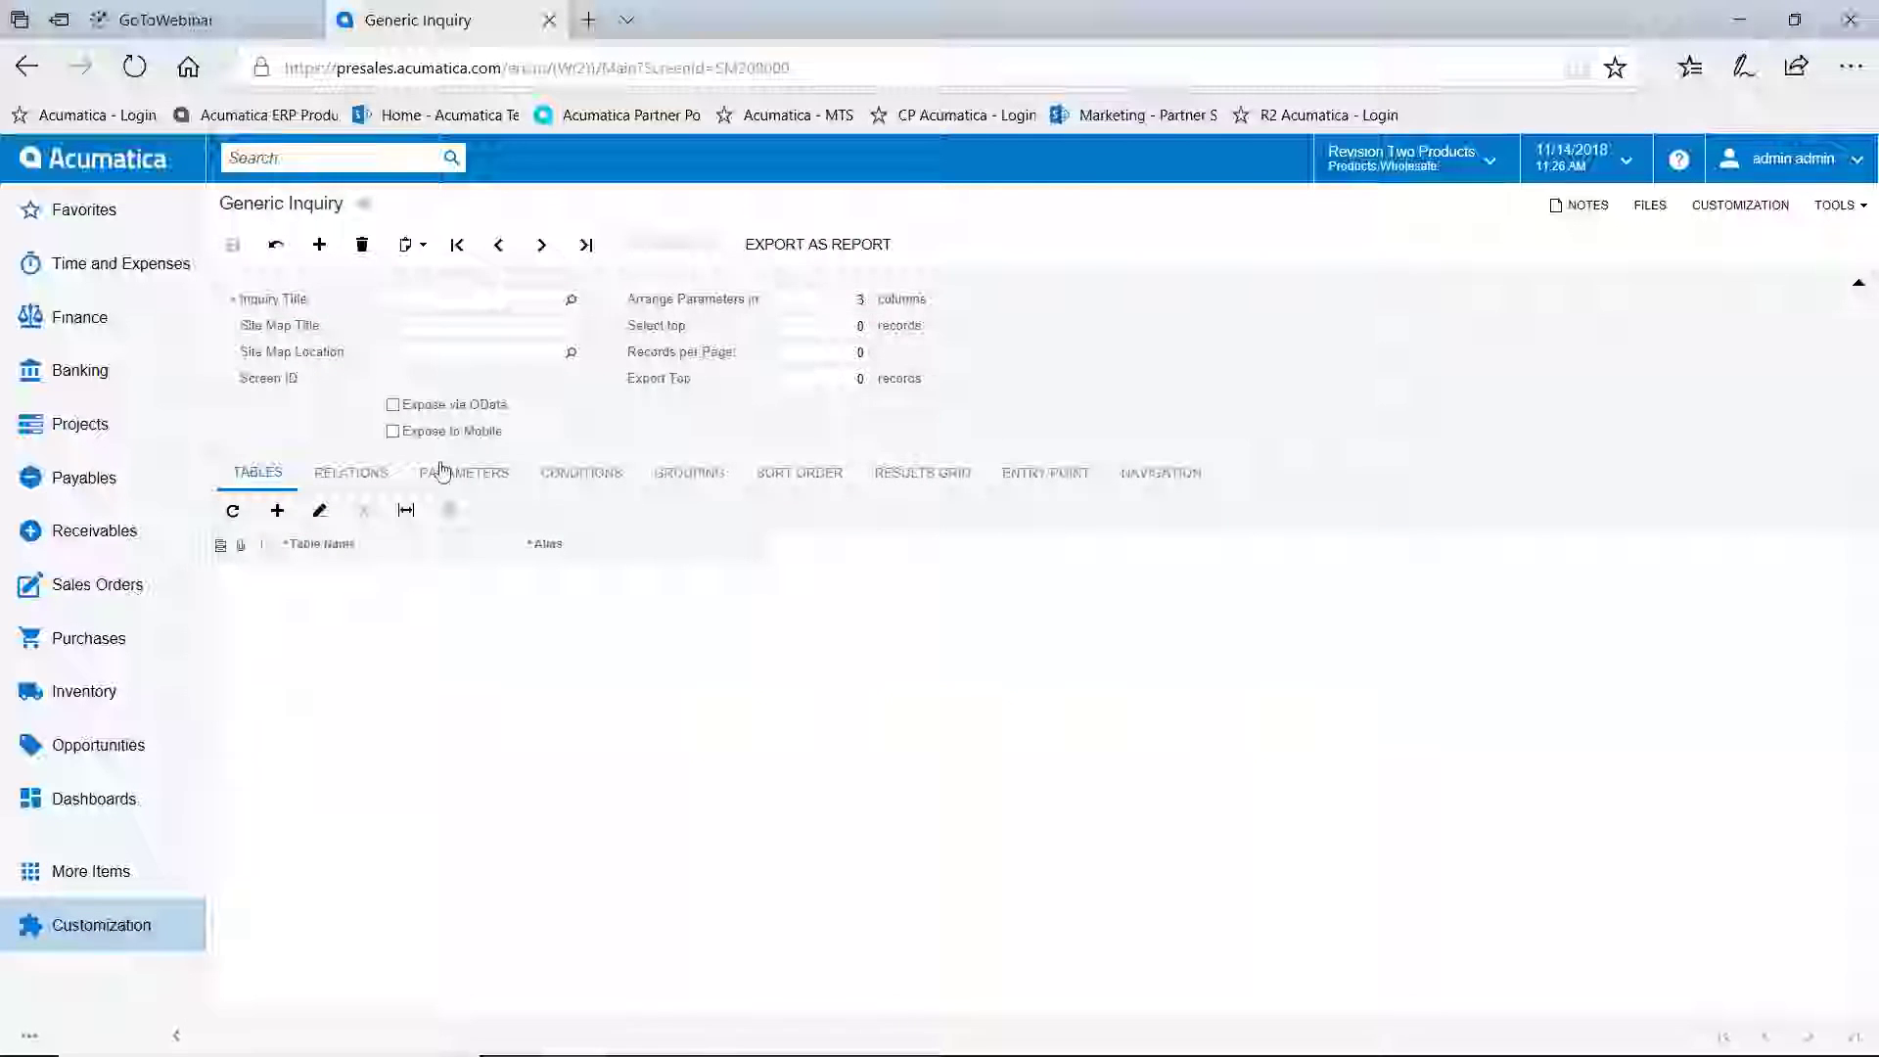
Open the Sales Orders list on its All Records tab
click(80, 585)
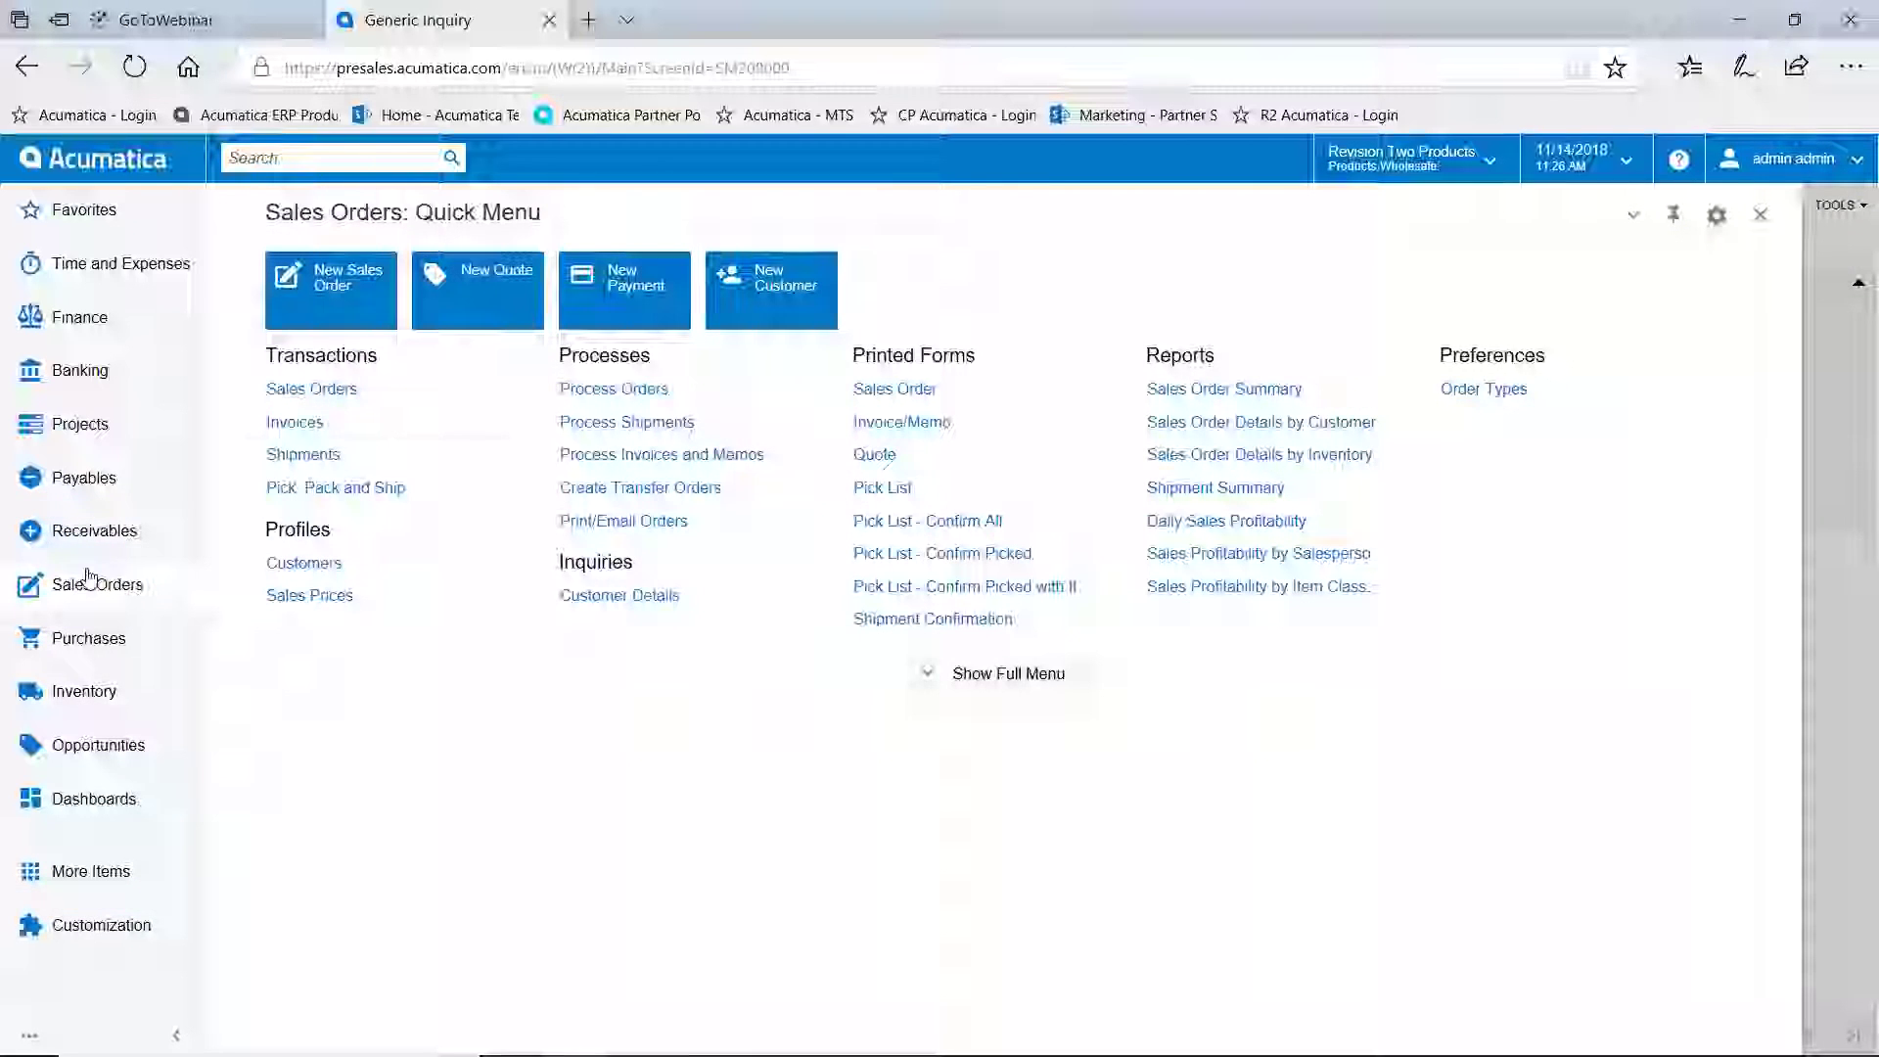
click(360, 392)
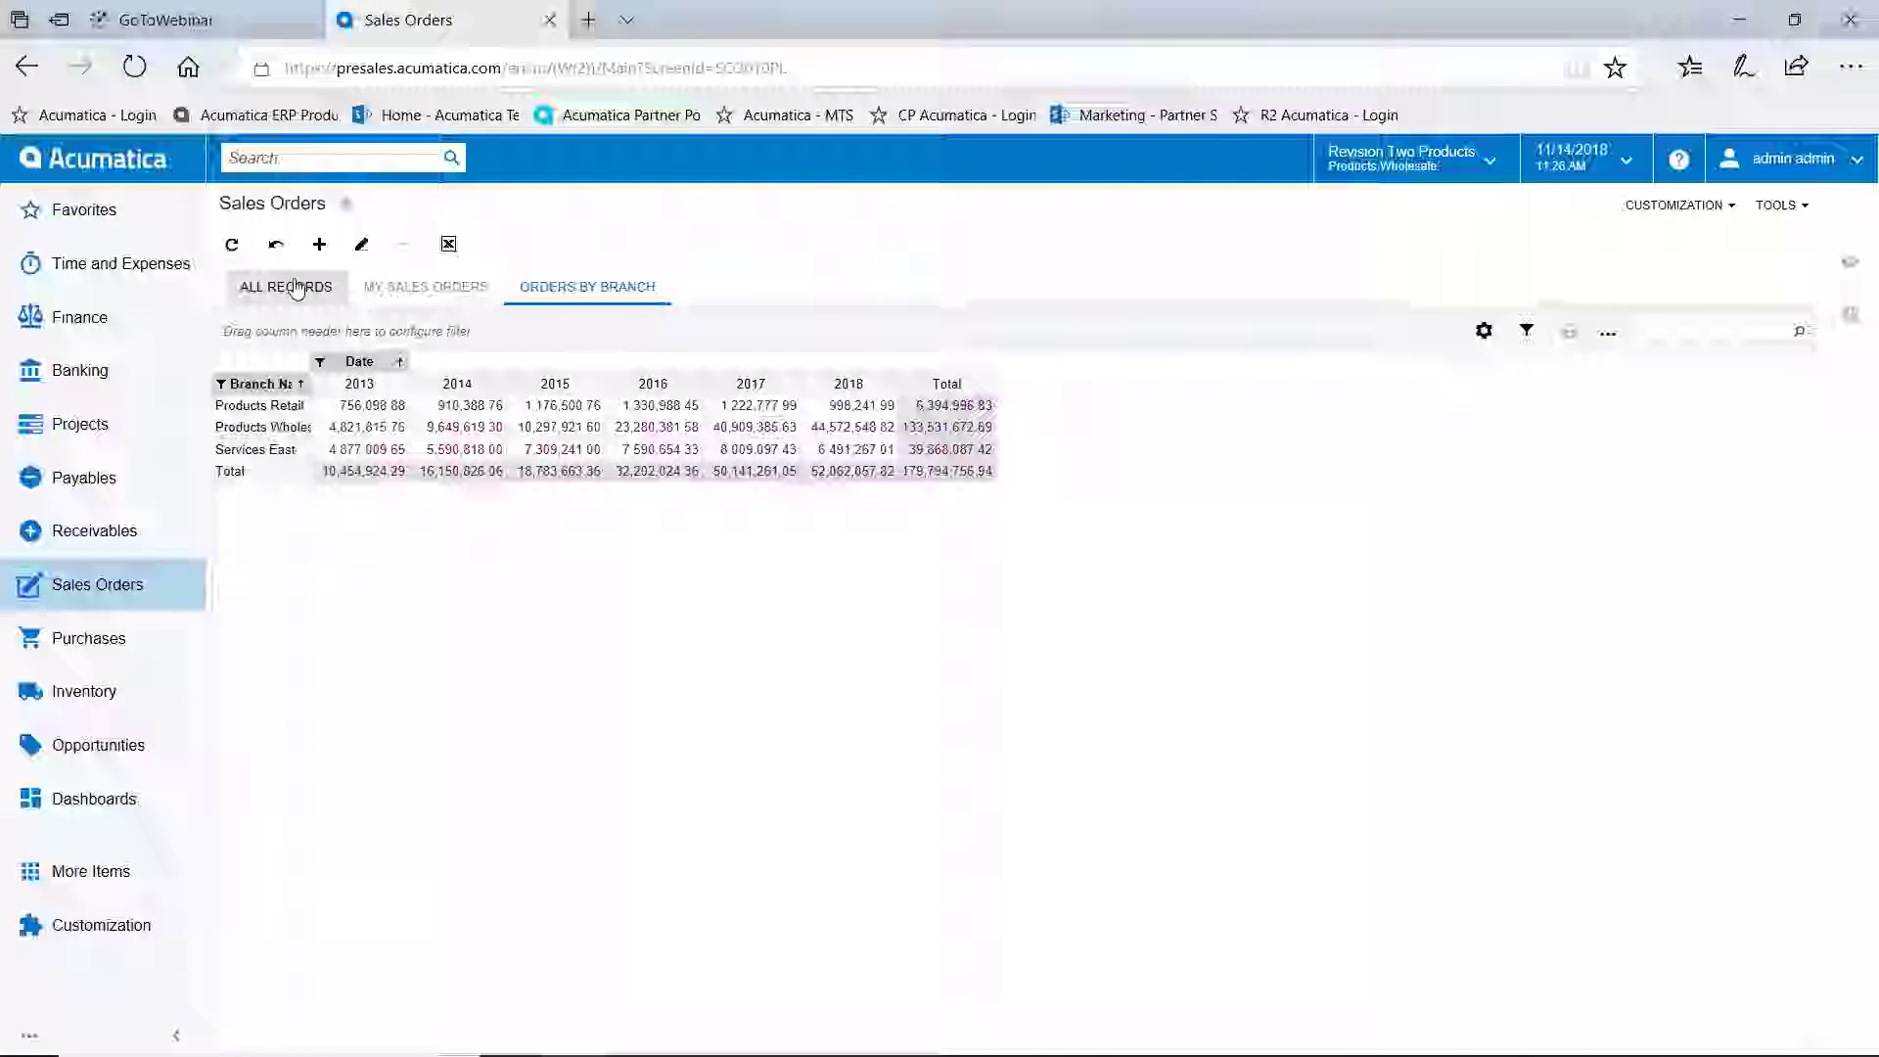
click(297, 288)
View the Orders By Branch pivot with a widened Branch Name column, then return to All Records
click(426, 287)
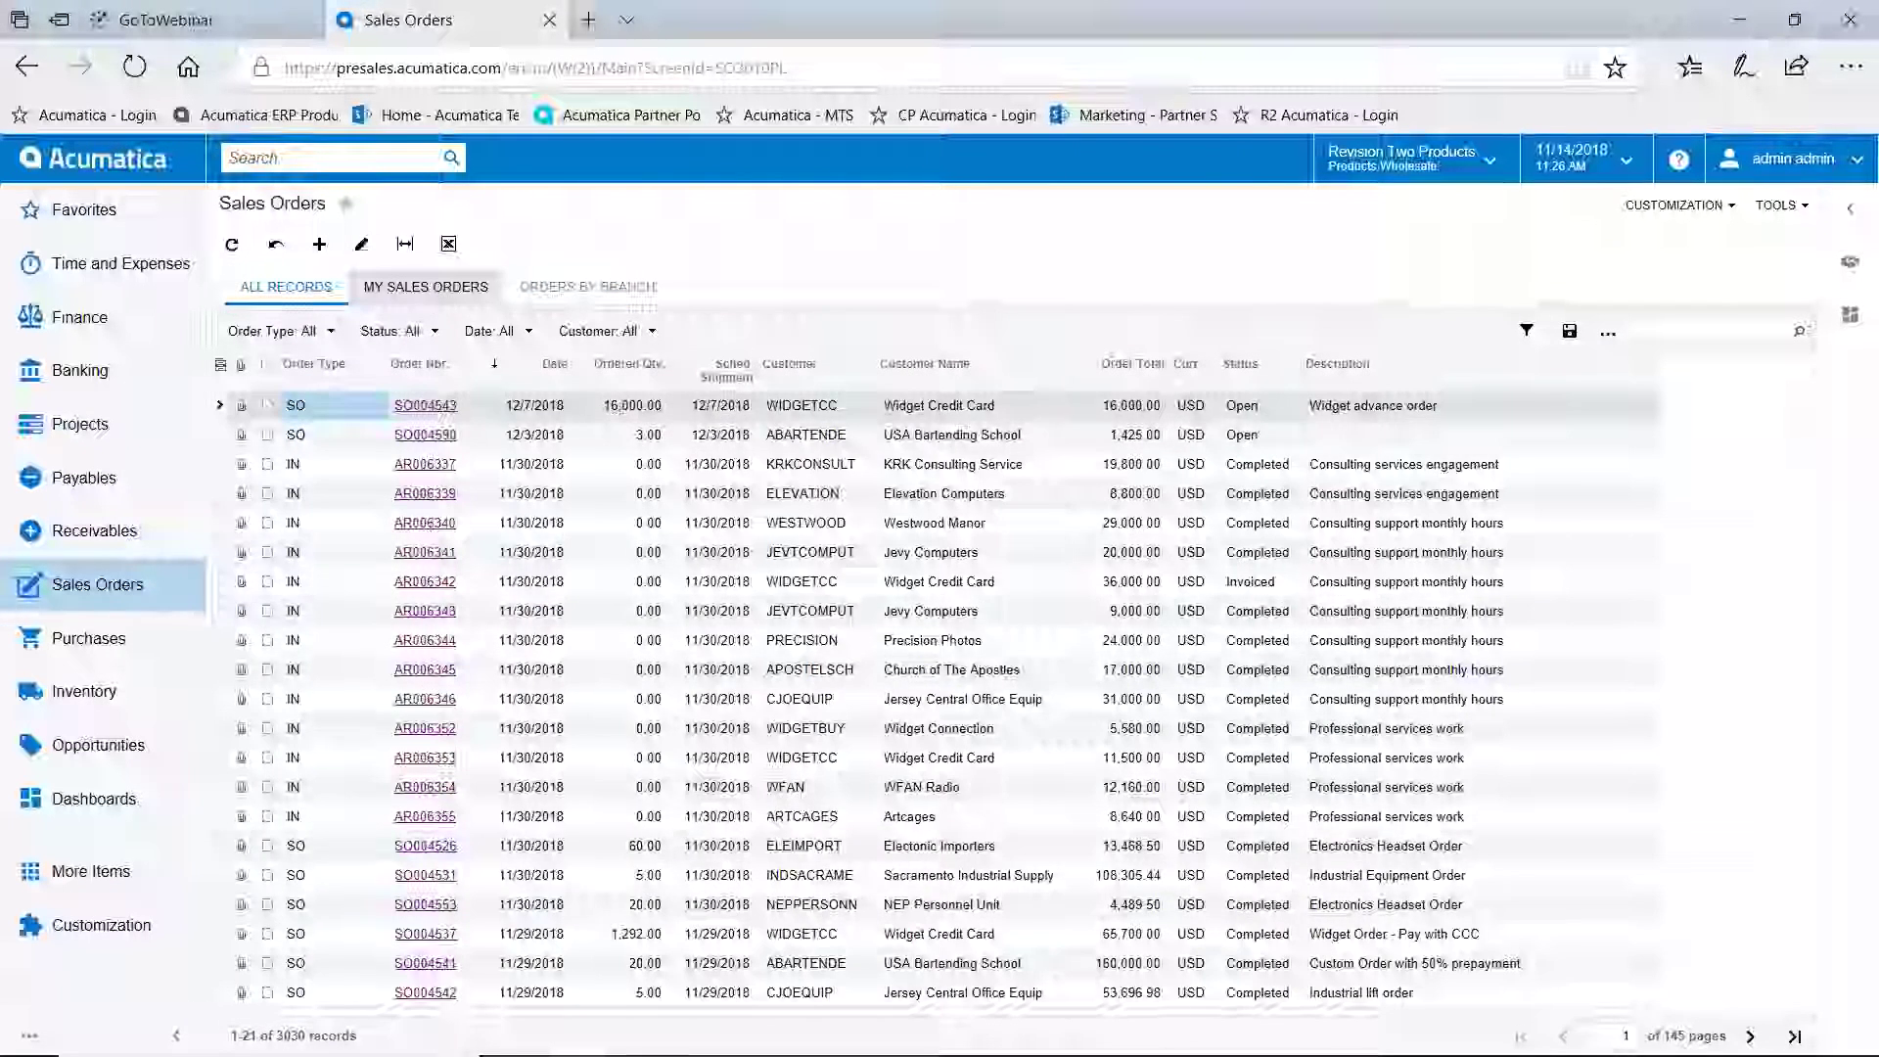
click(597, 287)
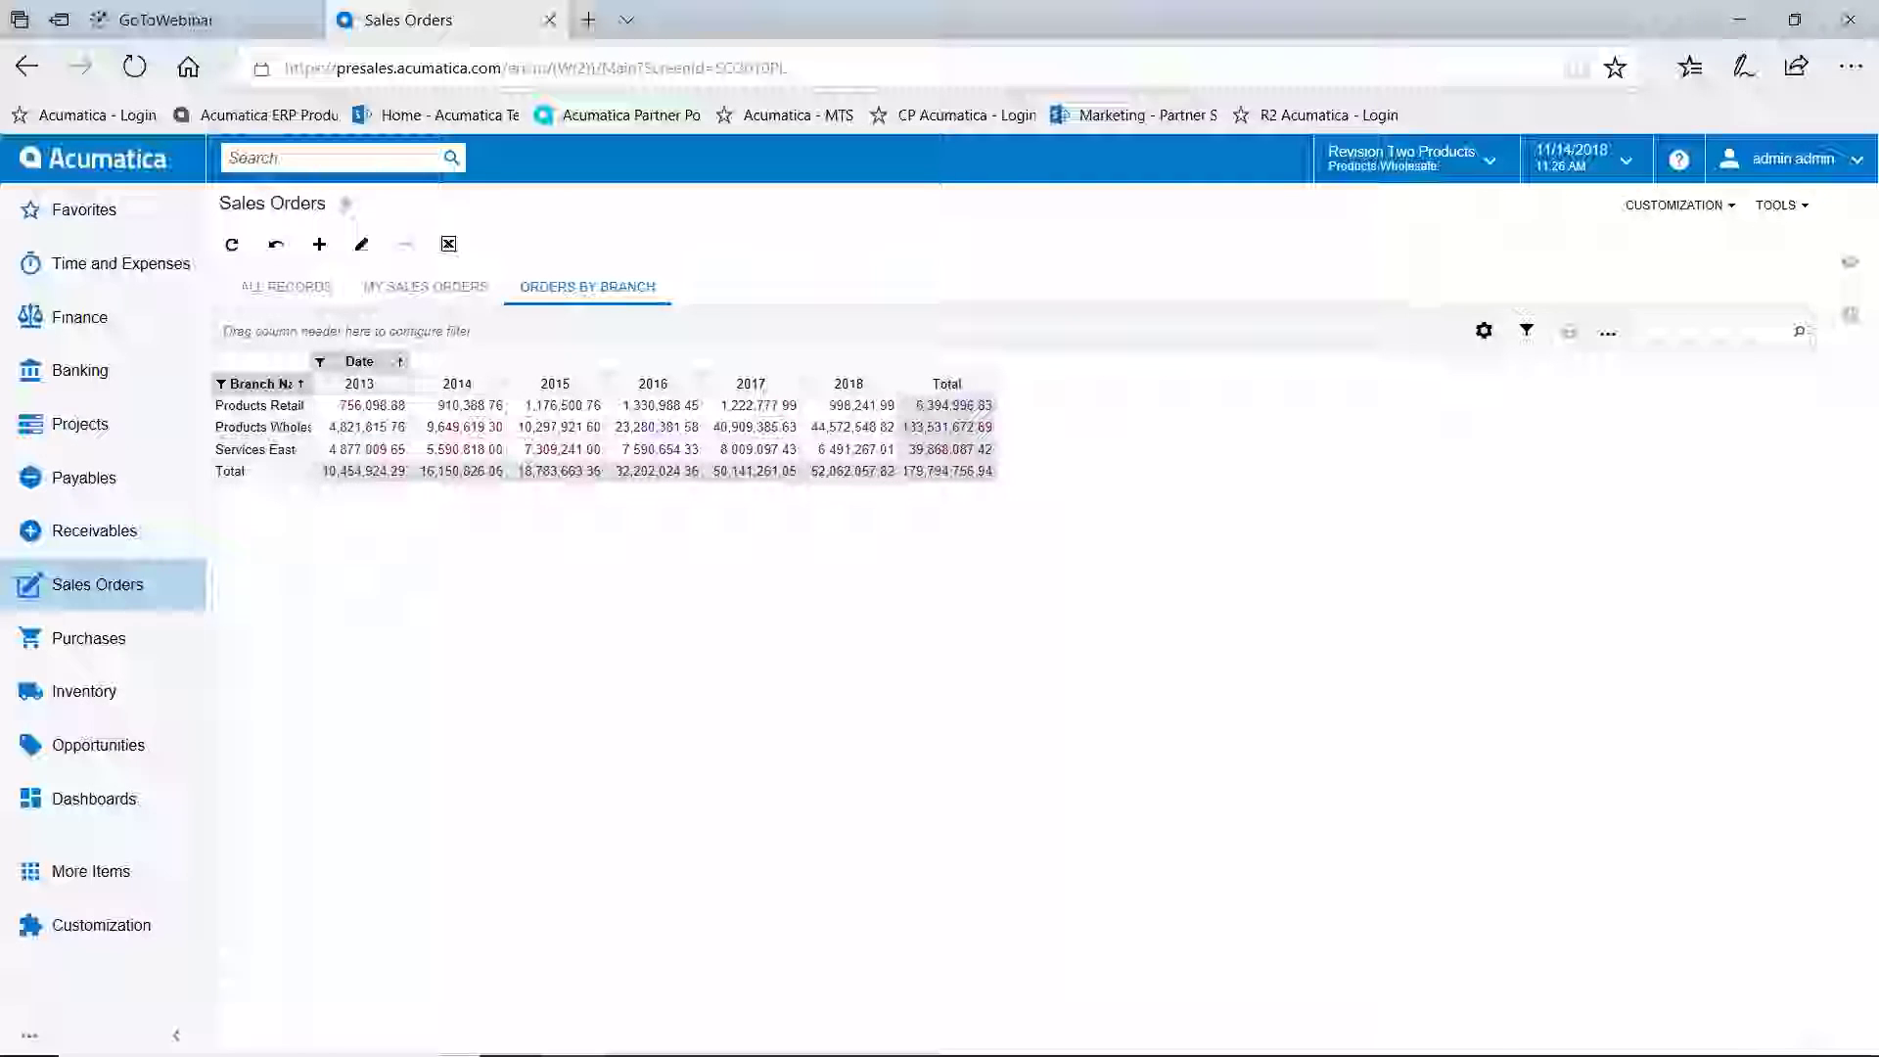
drag(311, 384, 375, 384)
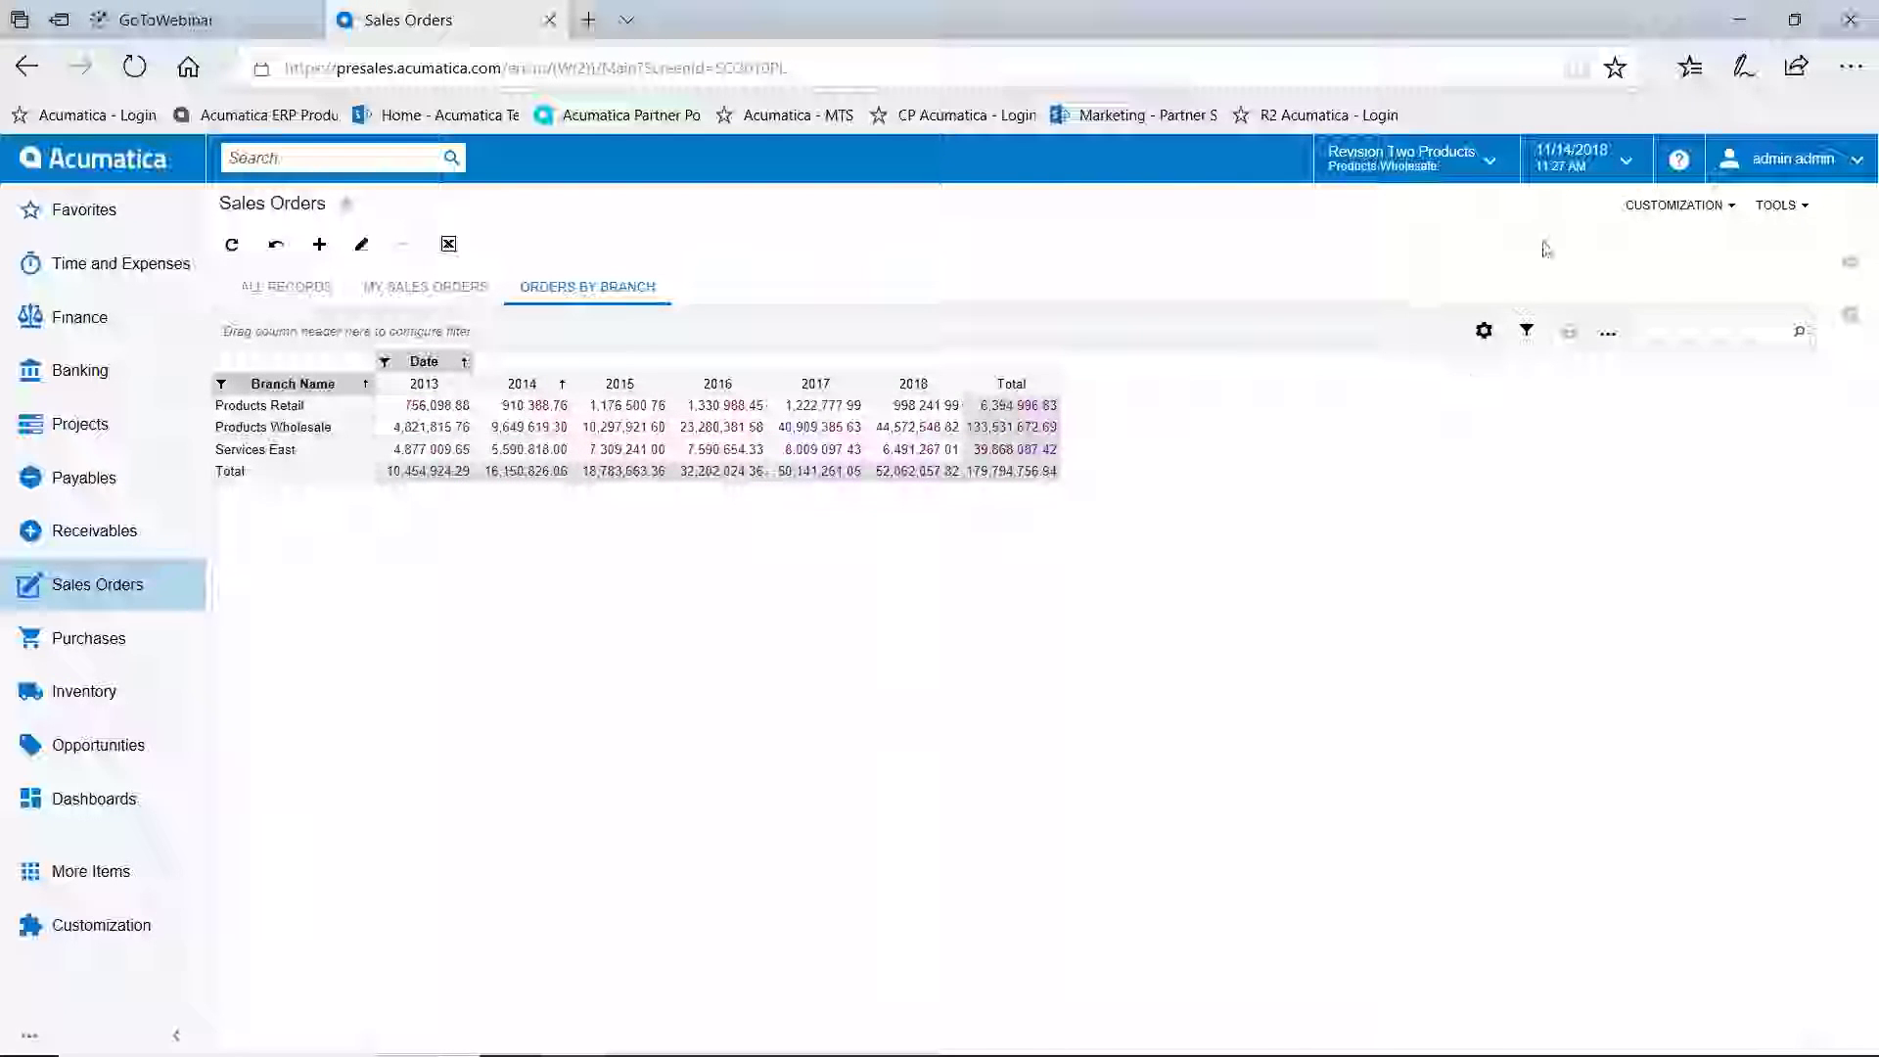
click(1495, 160)
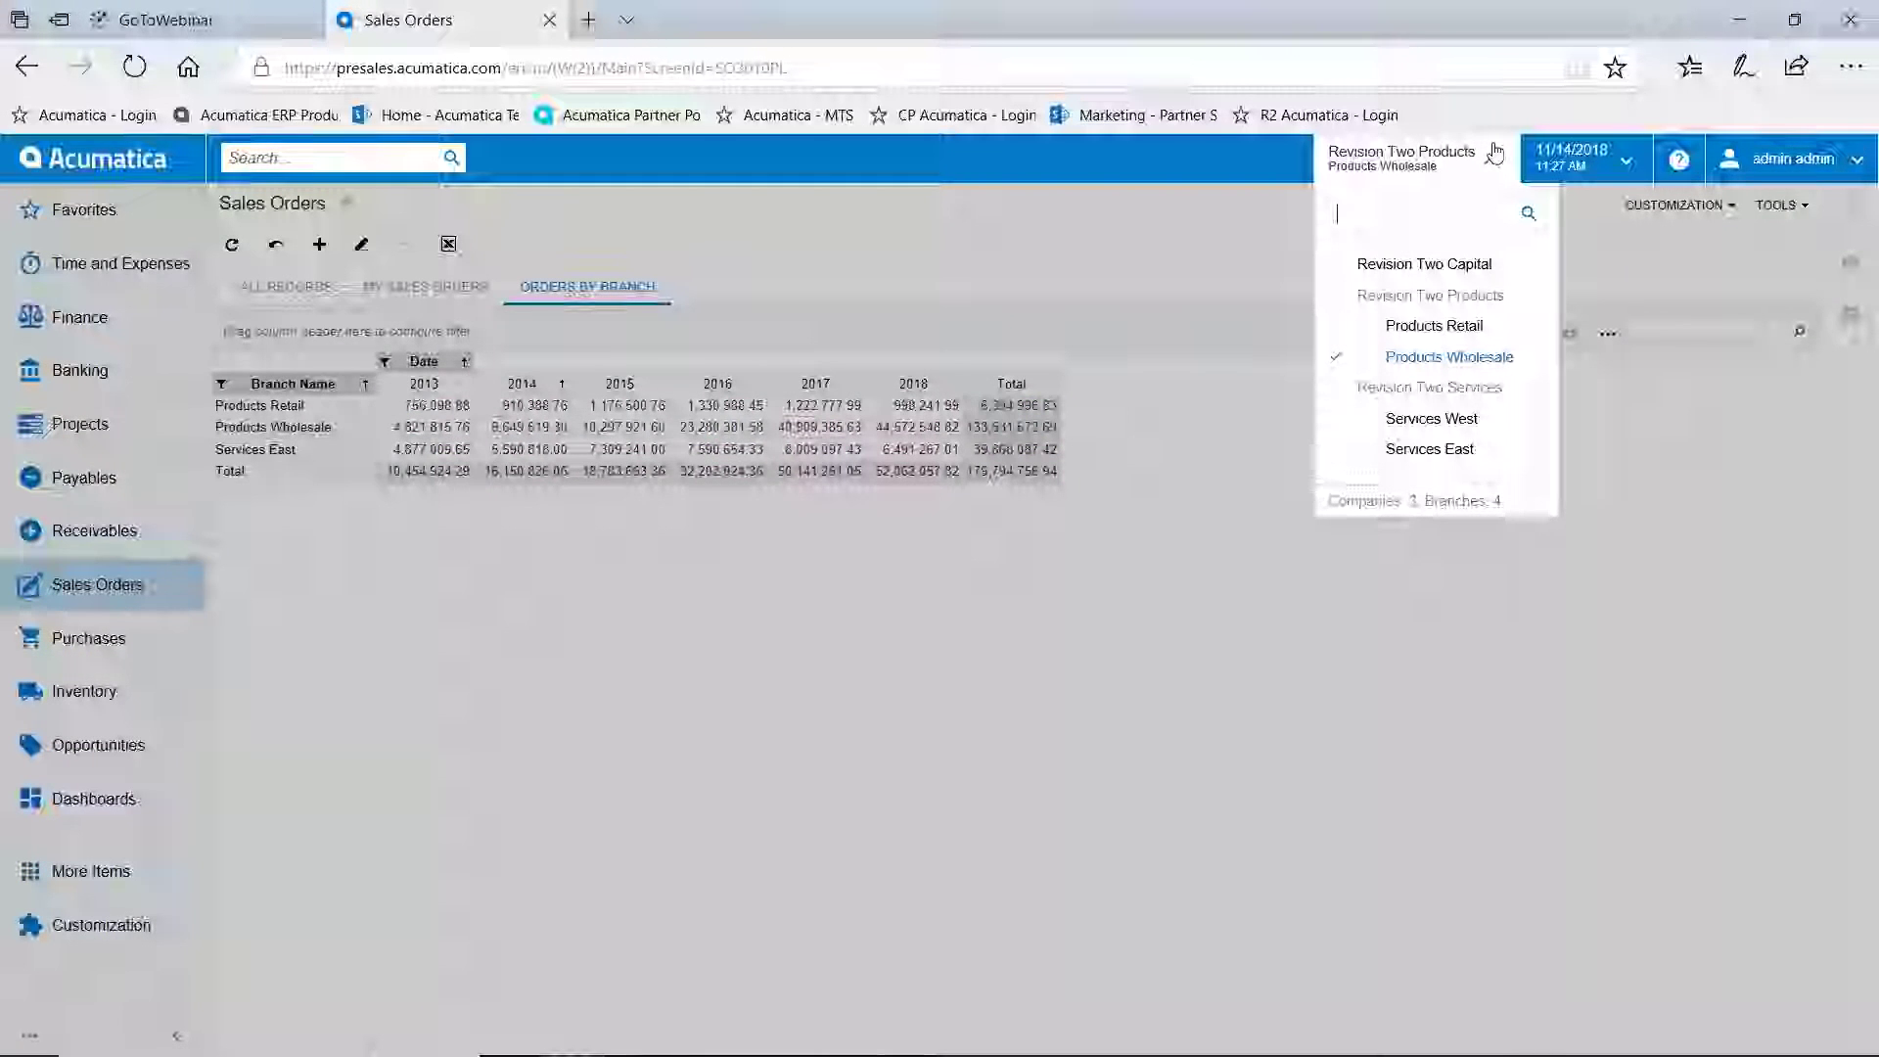
click(604, 691)
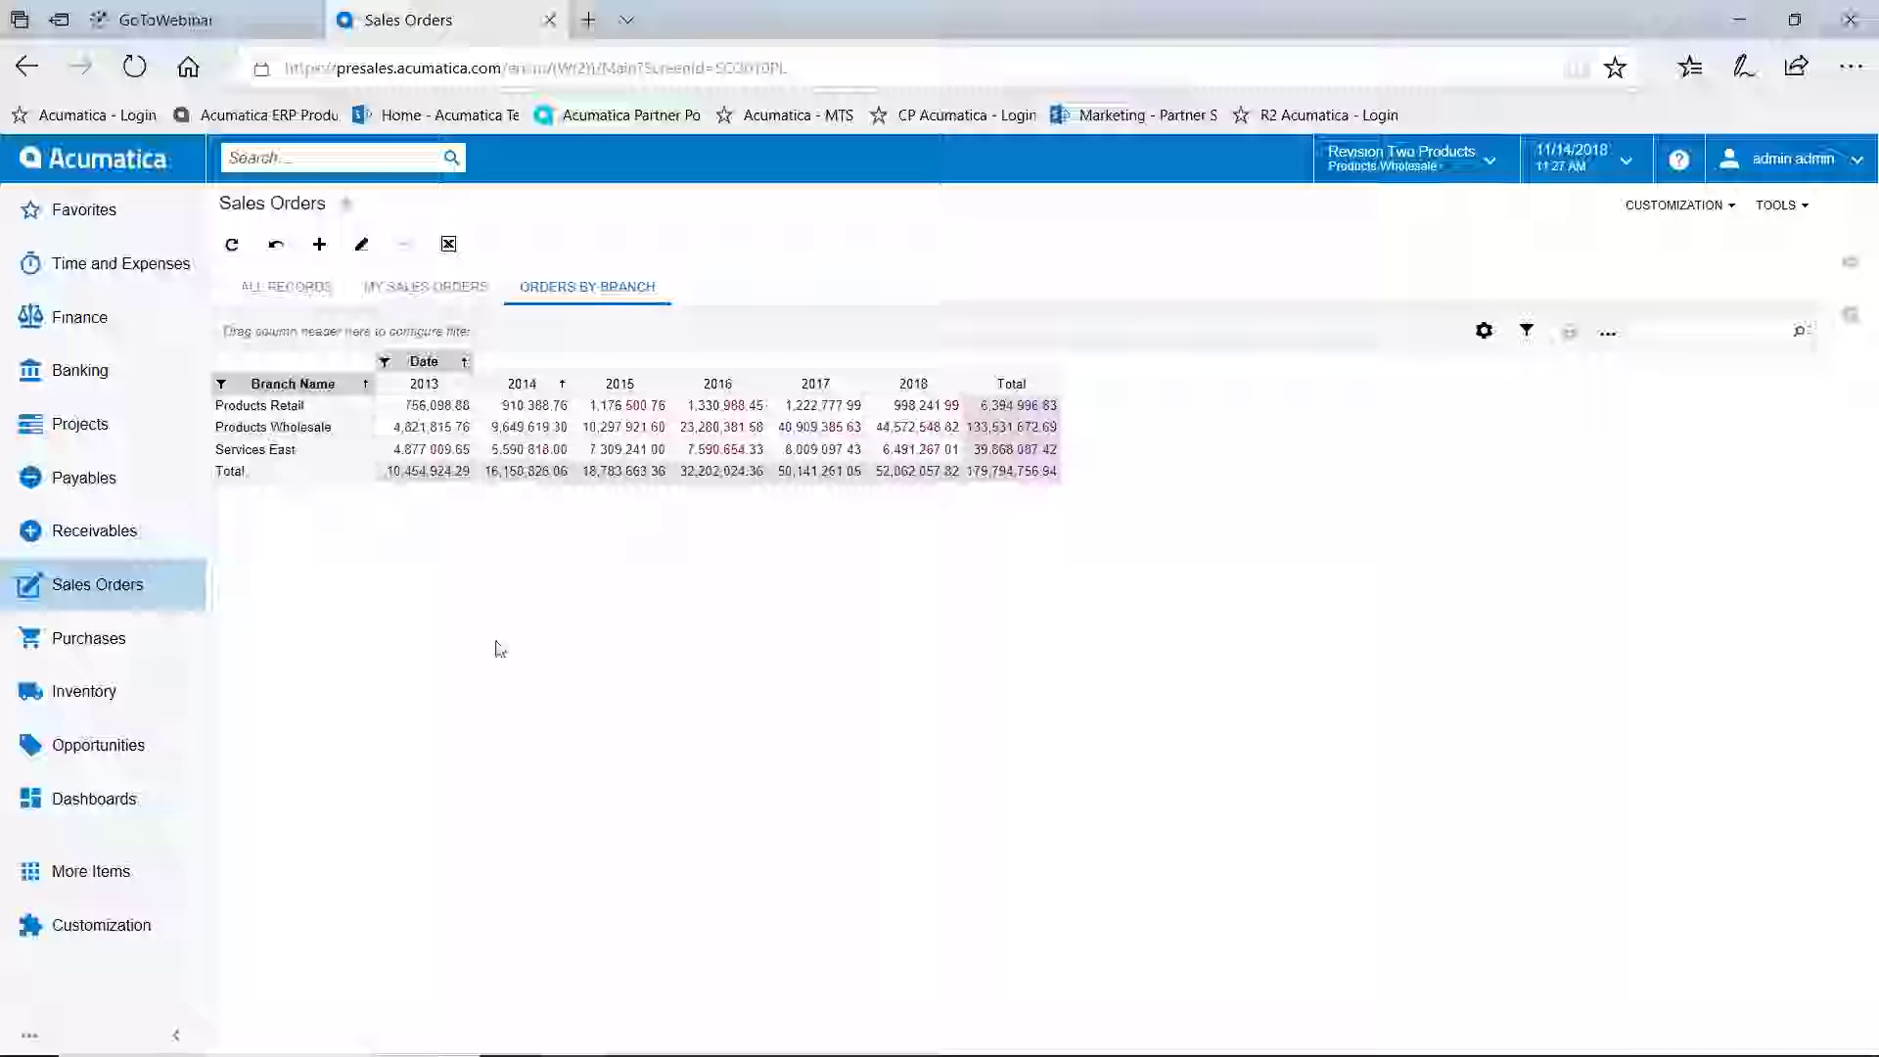
click(284, 288)
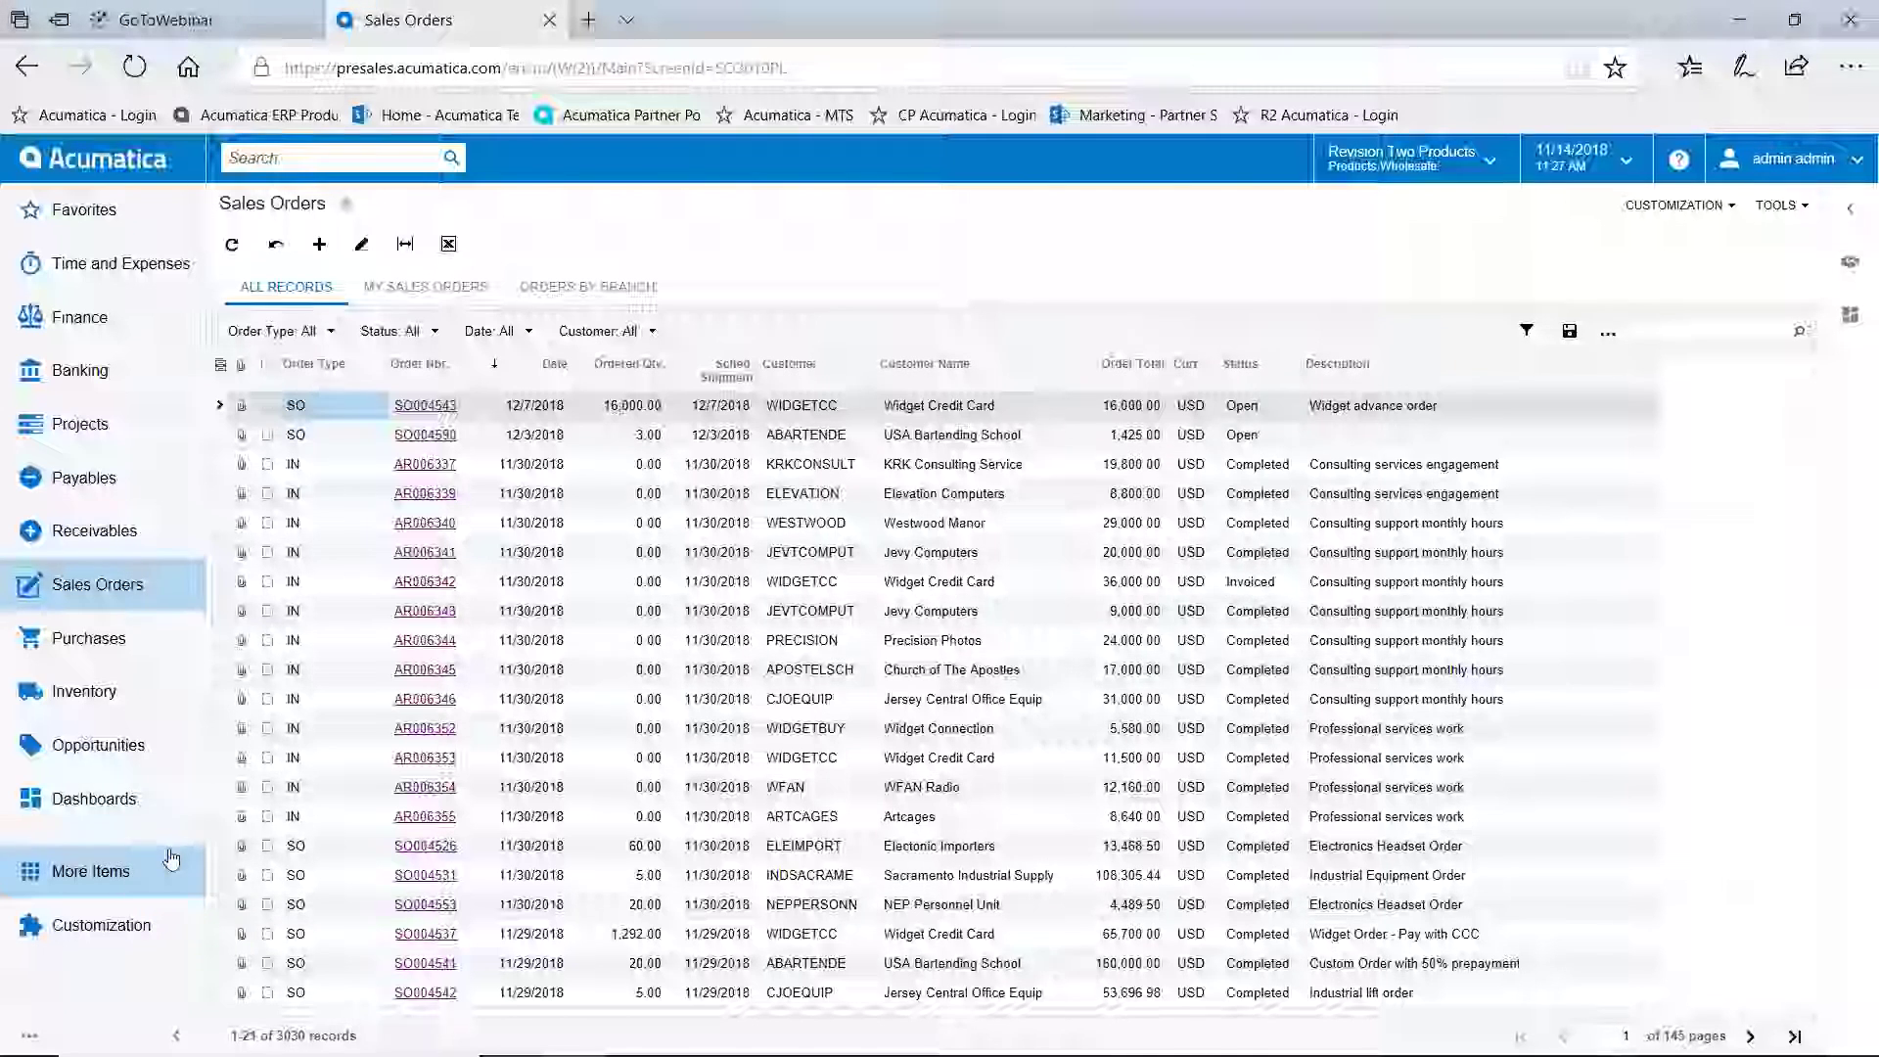
Save the order list as a new pivot named 'Sales Orders By Sales Person By Year'
click(1611, 335)
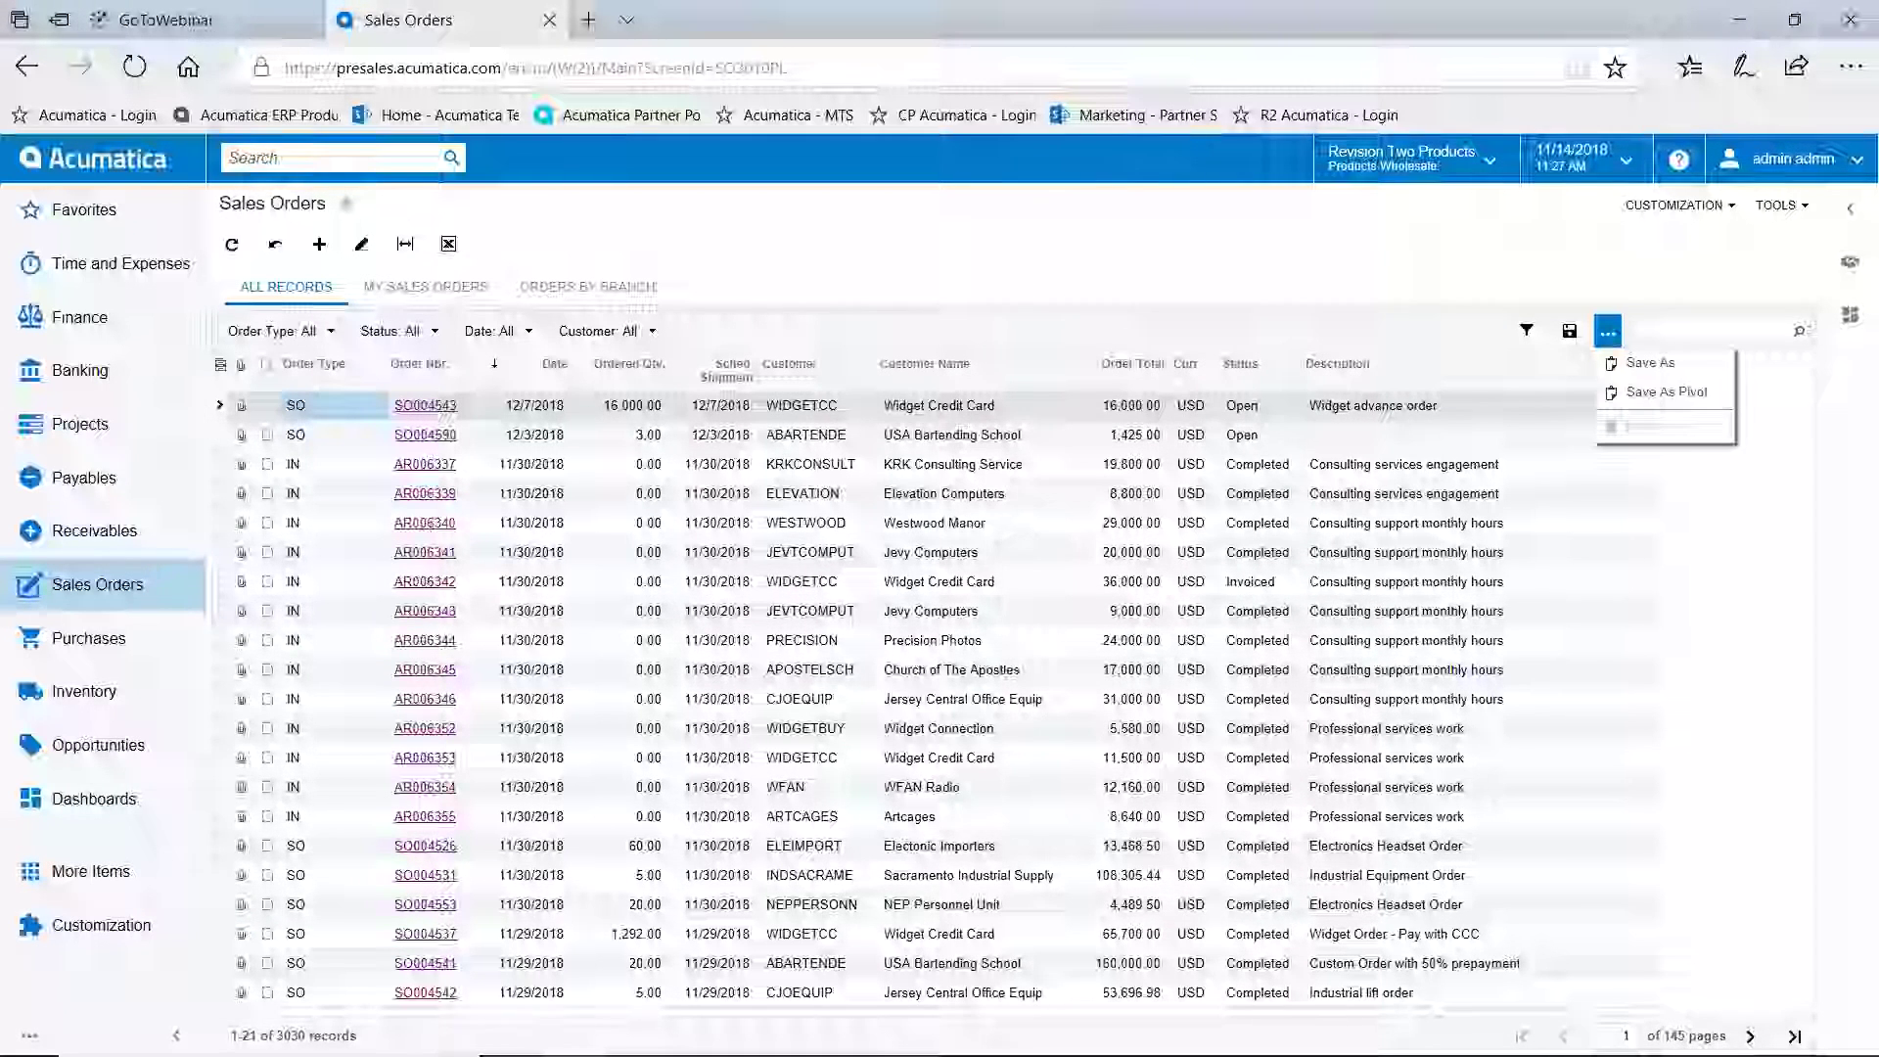
click(1650, 394)
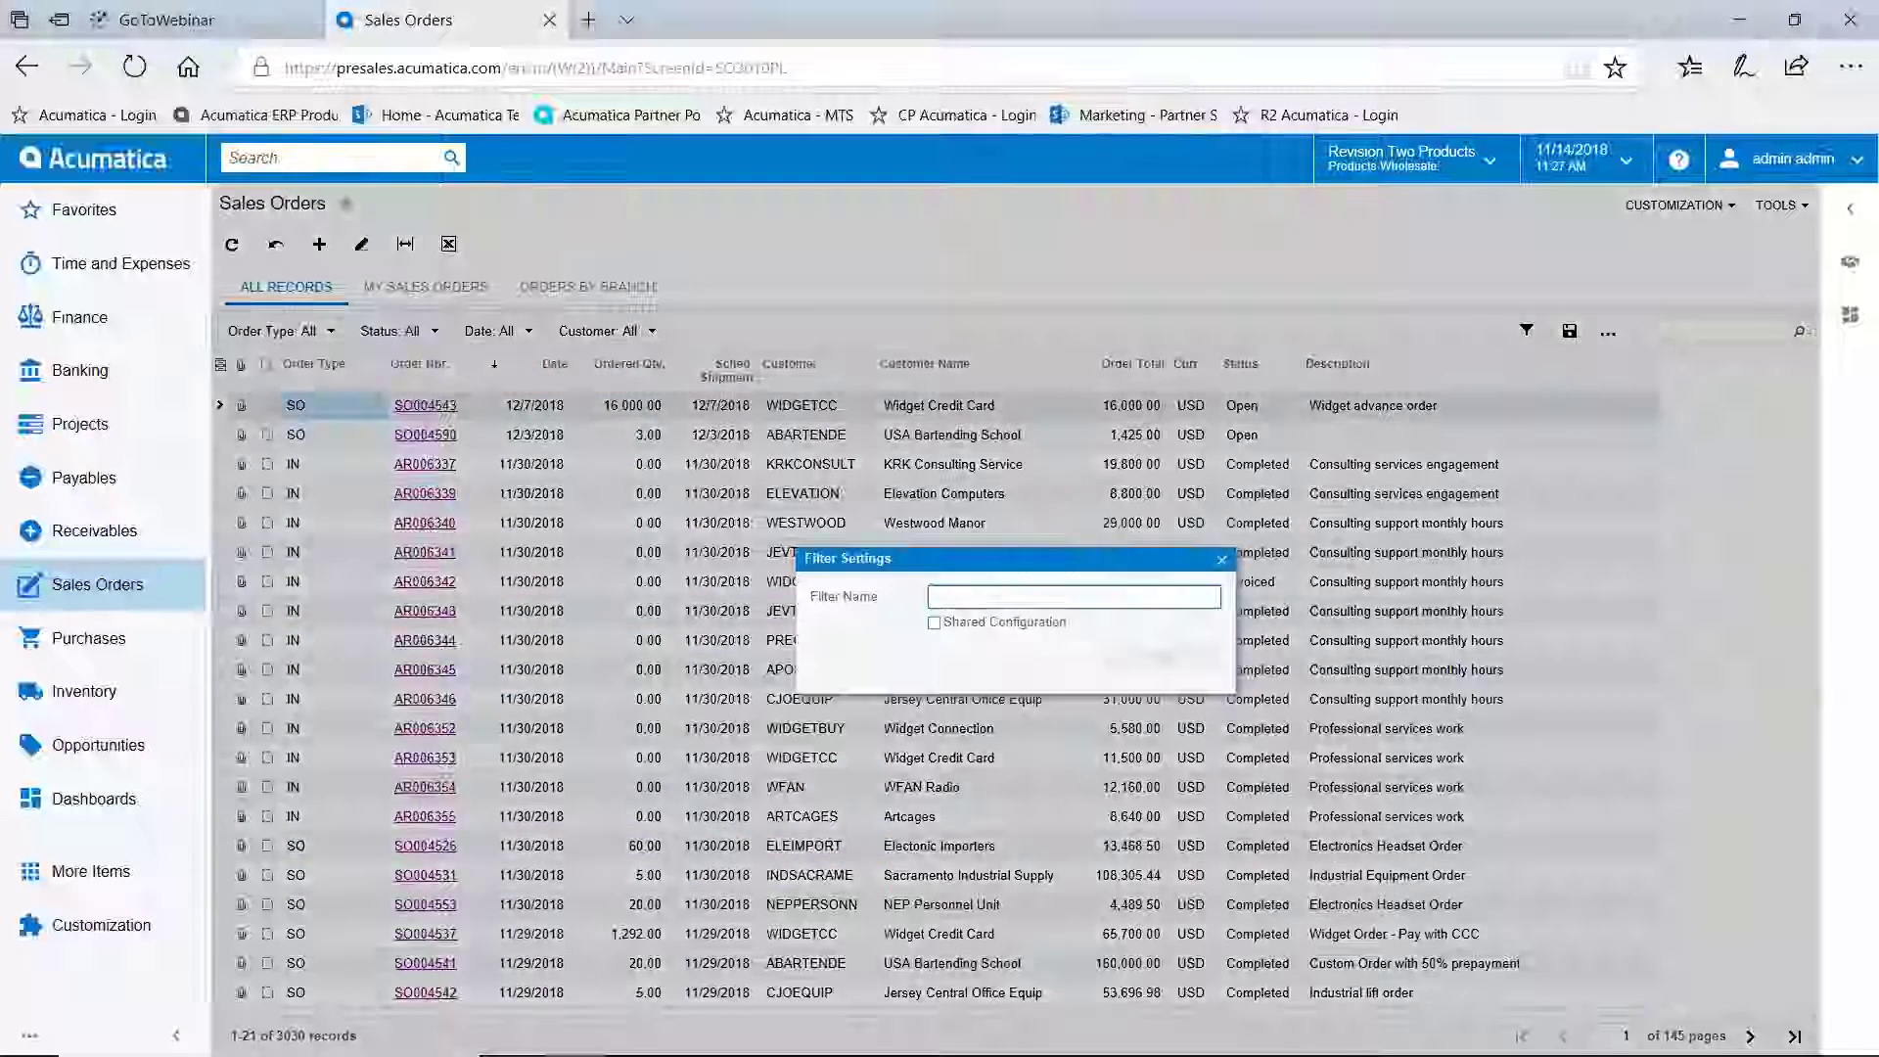
text(Sa)
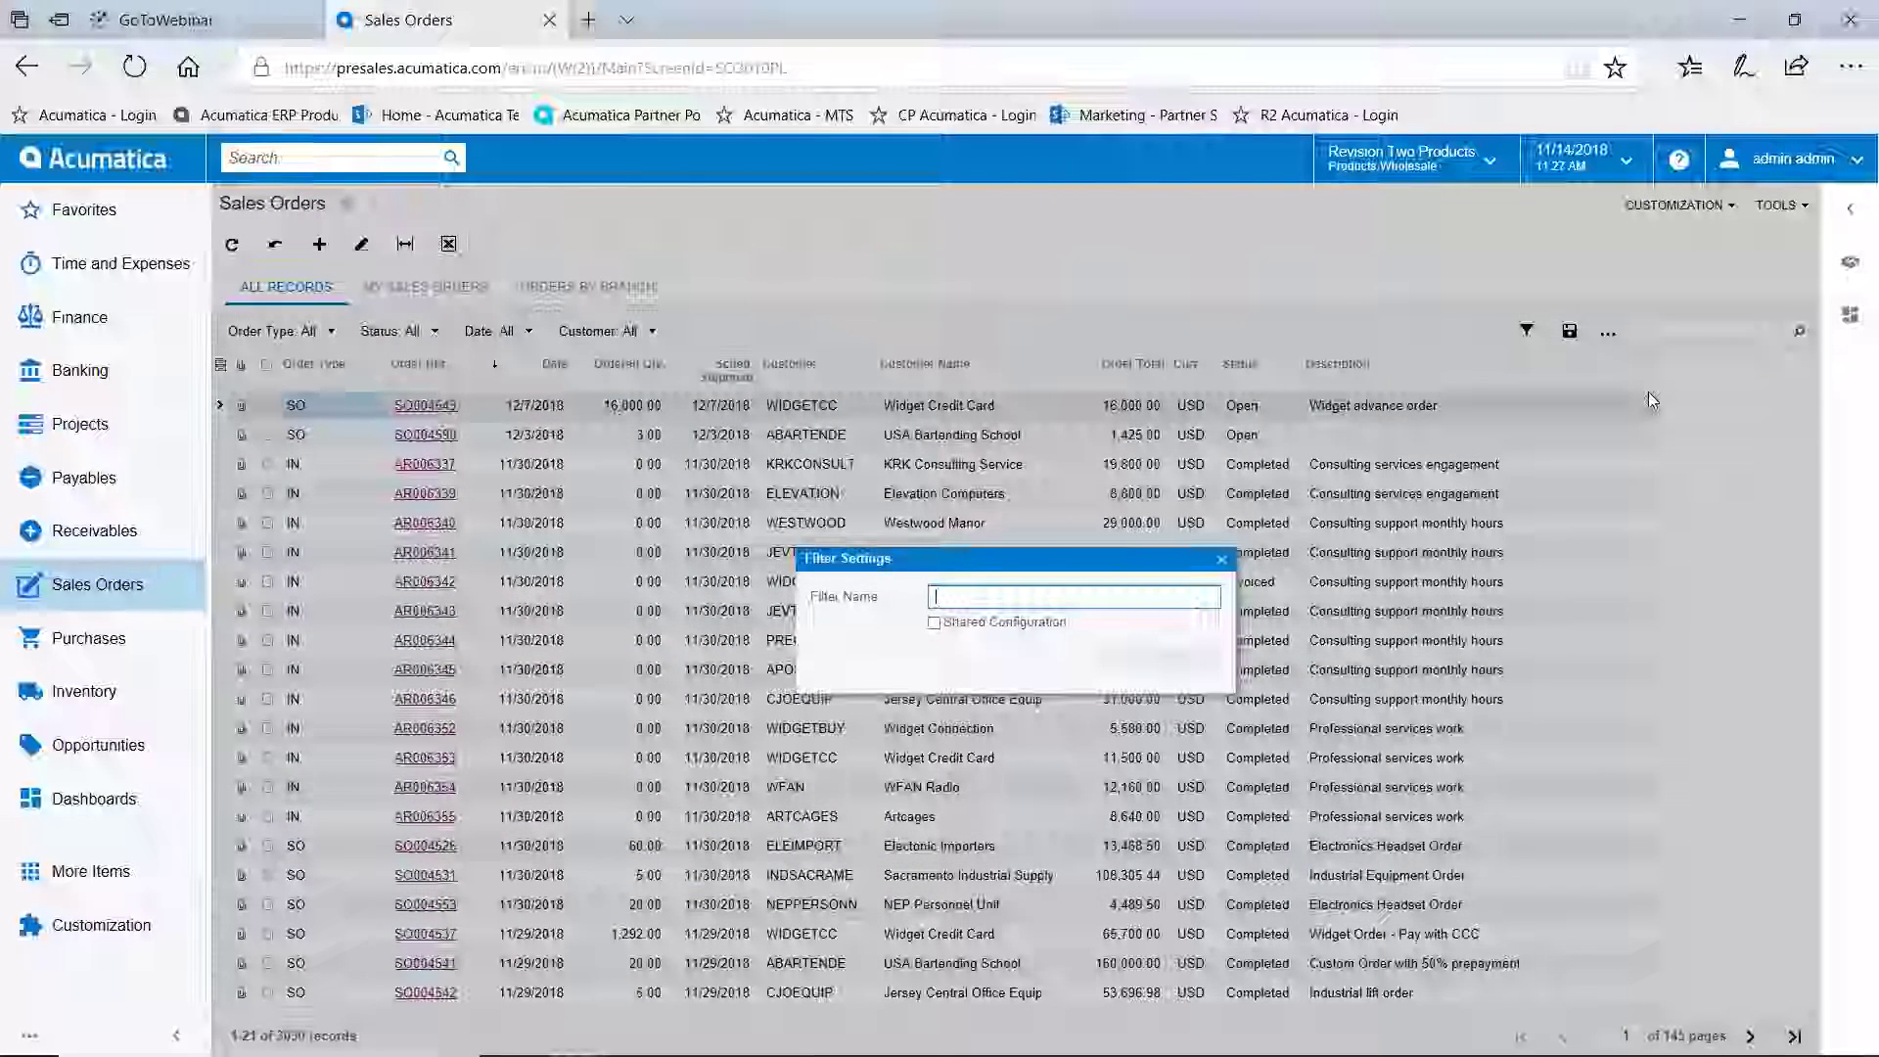
text(lwes)
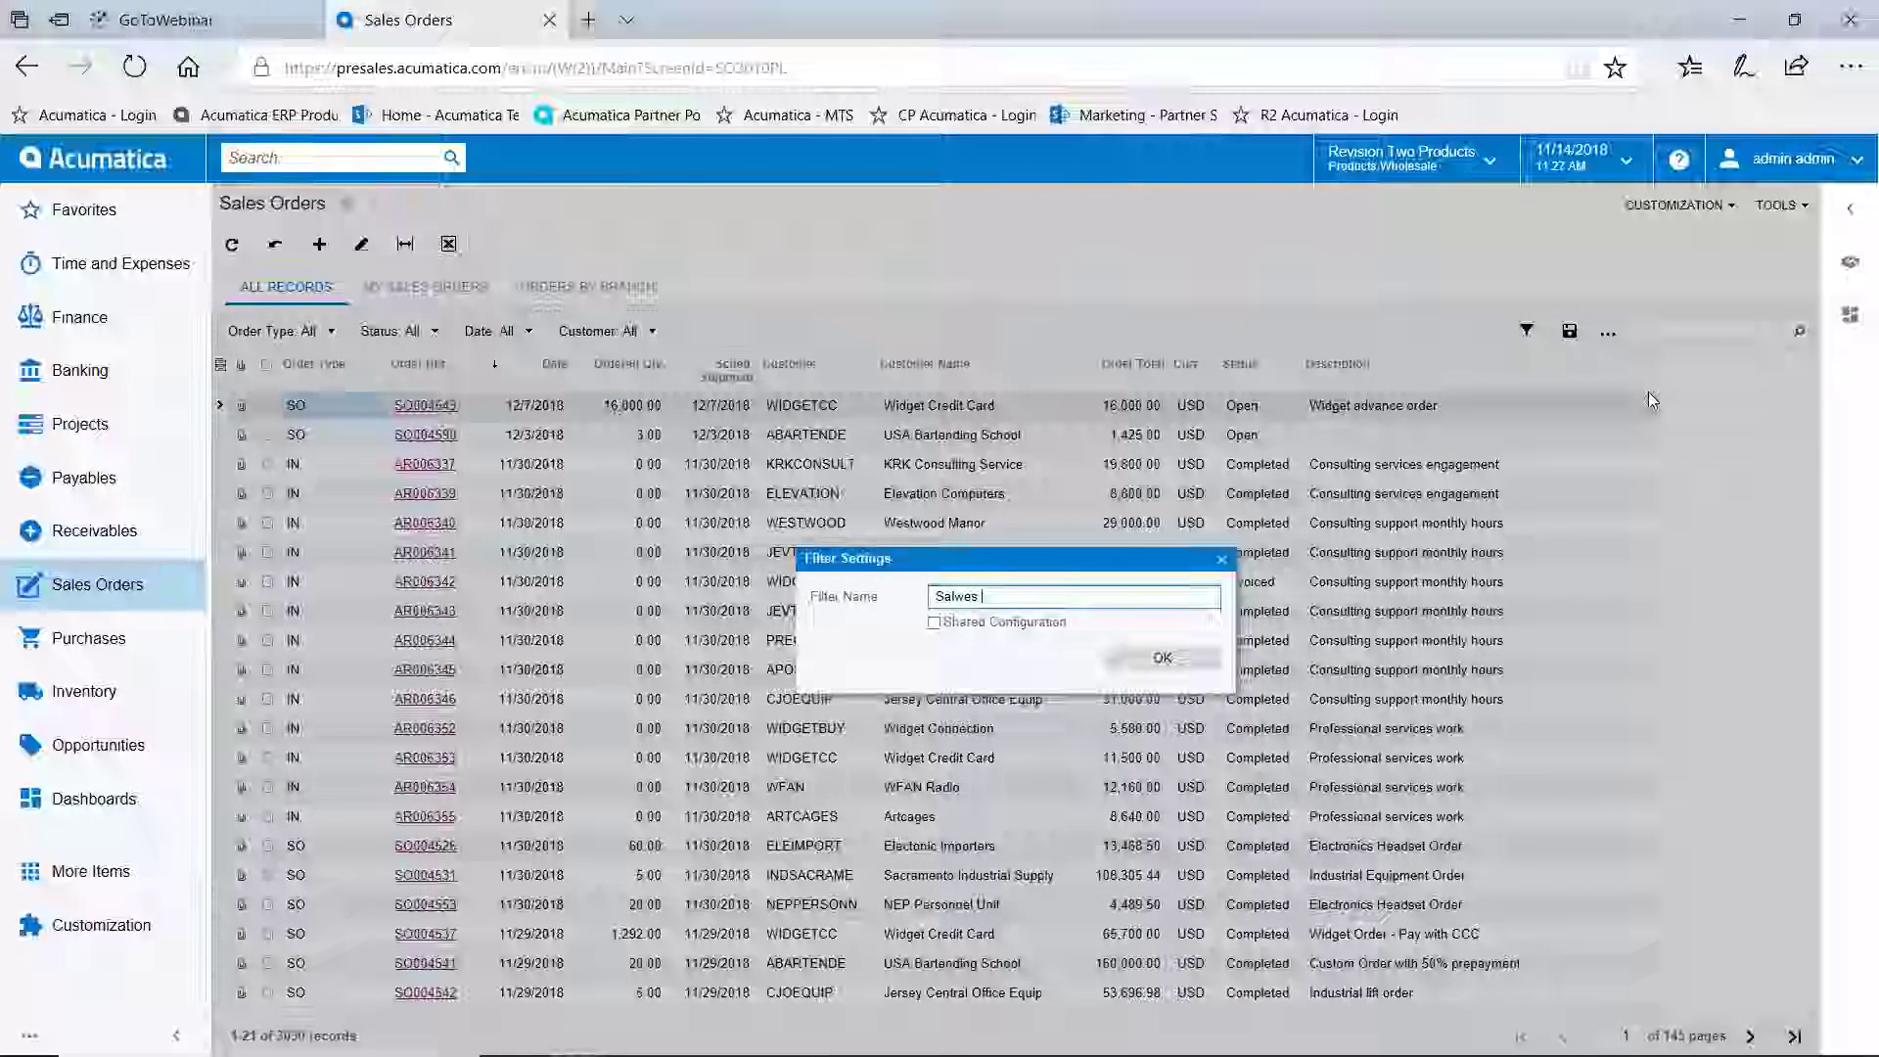
key(BackSpace)
key(BackSpace)
key(BackSpace)
text(es Order)
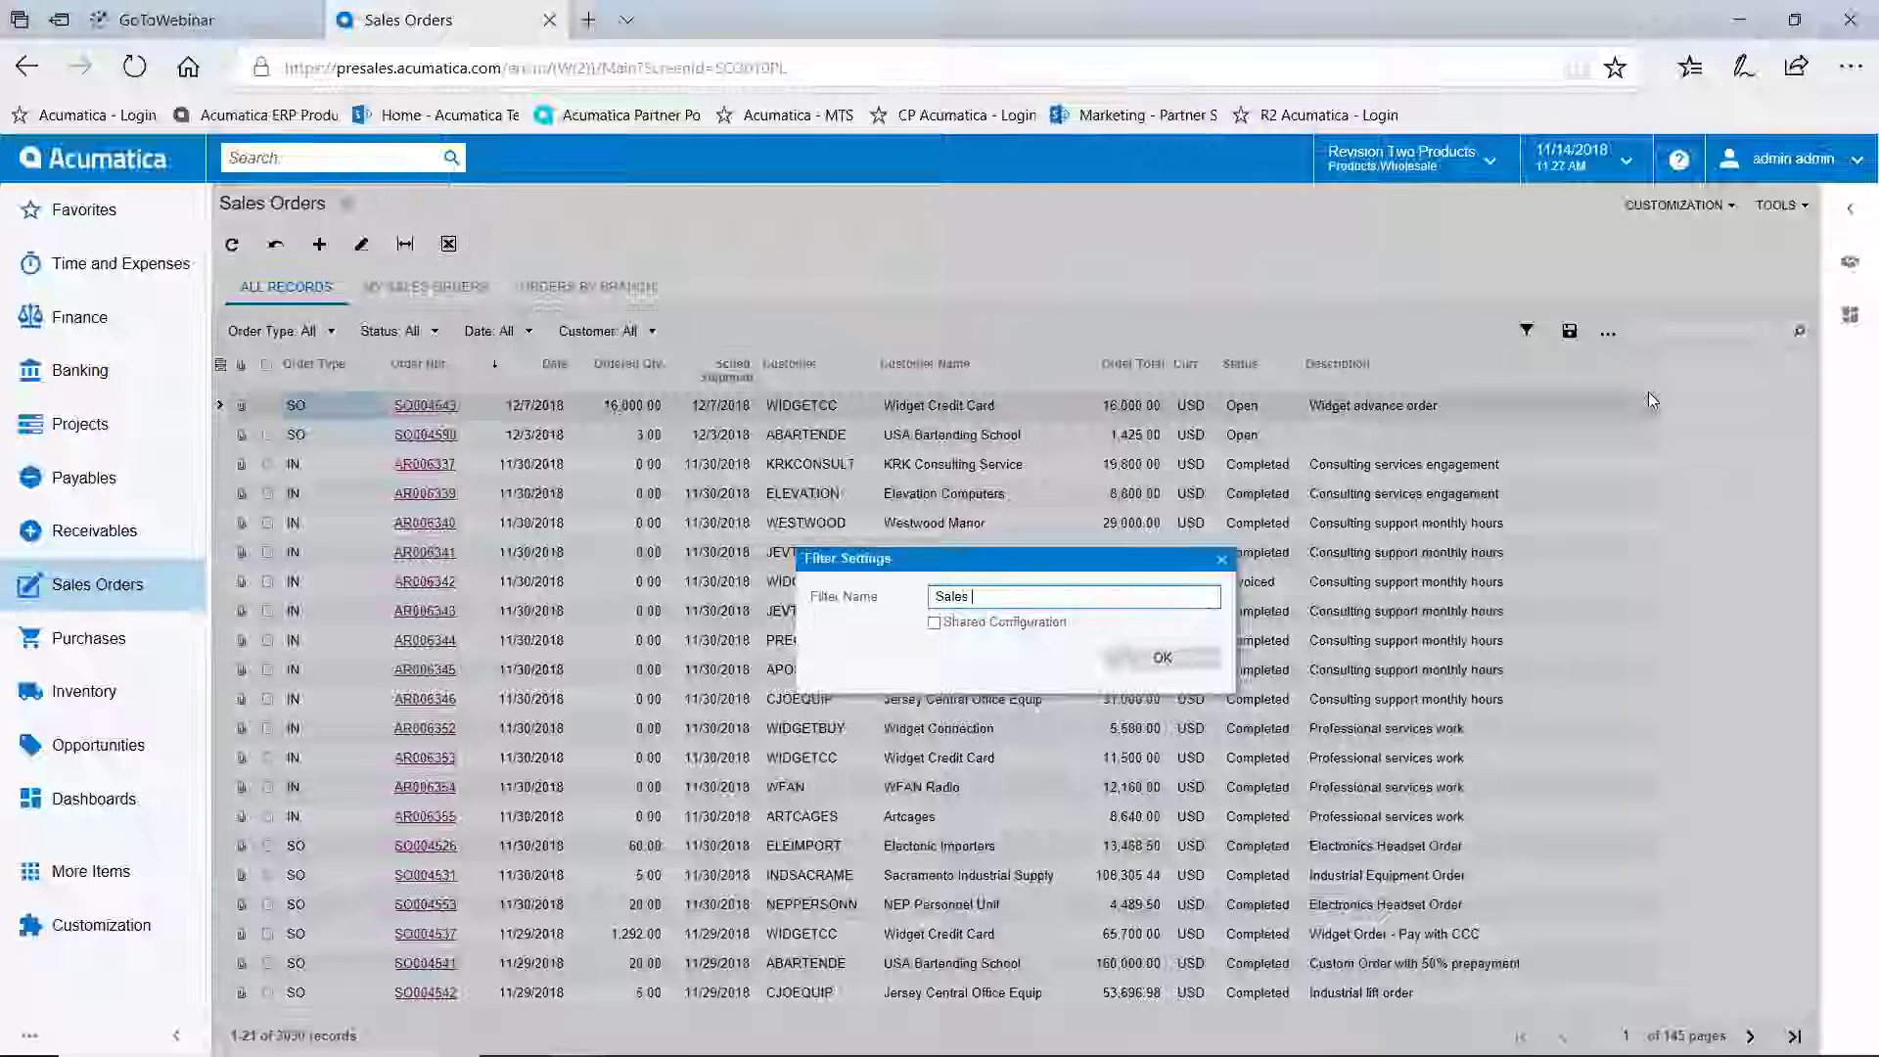
text(s By)
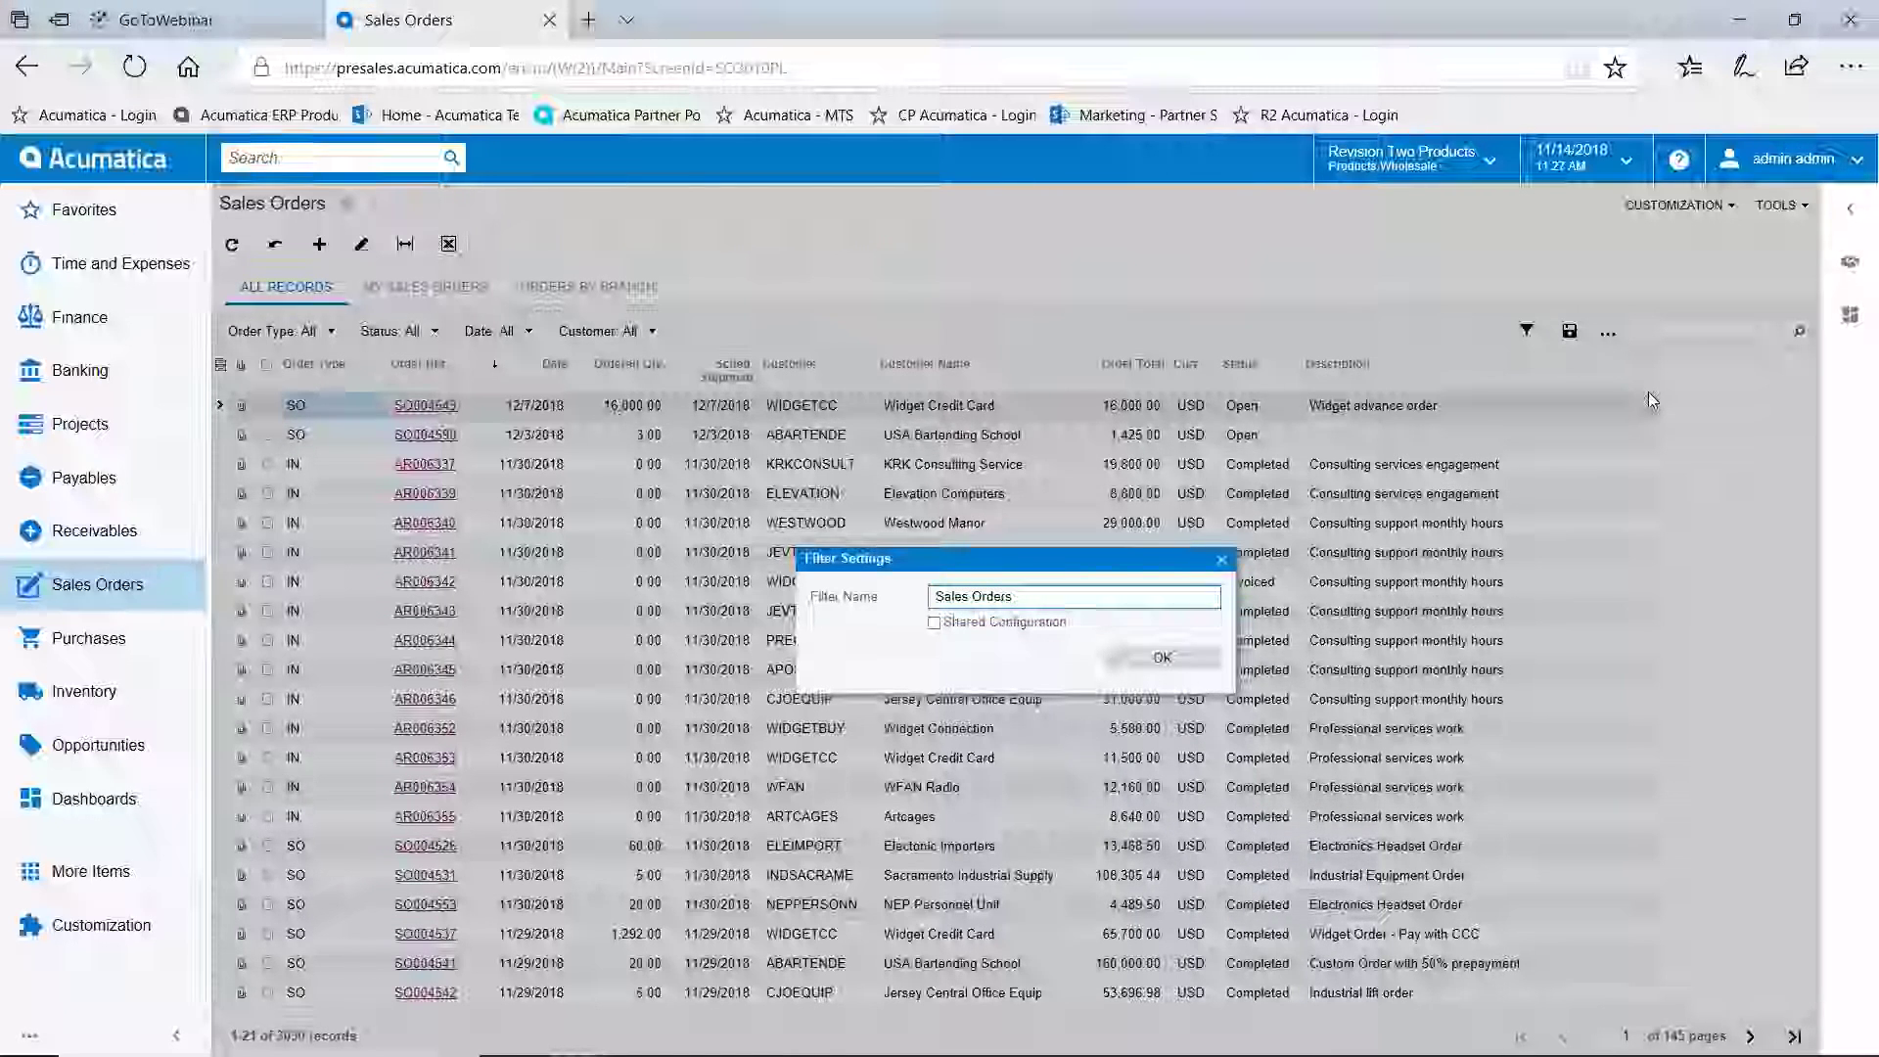
text( Sales)
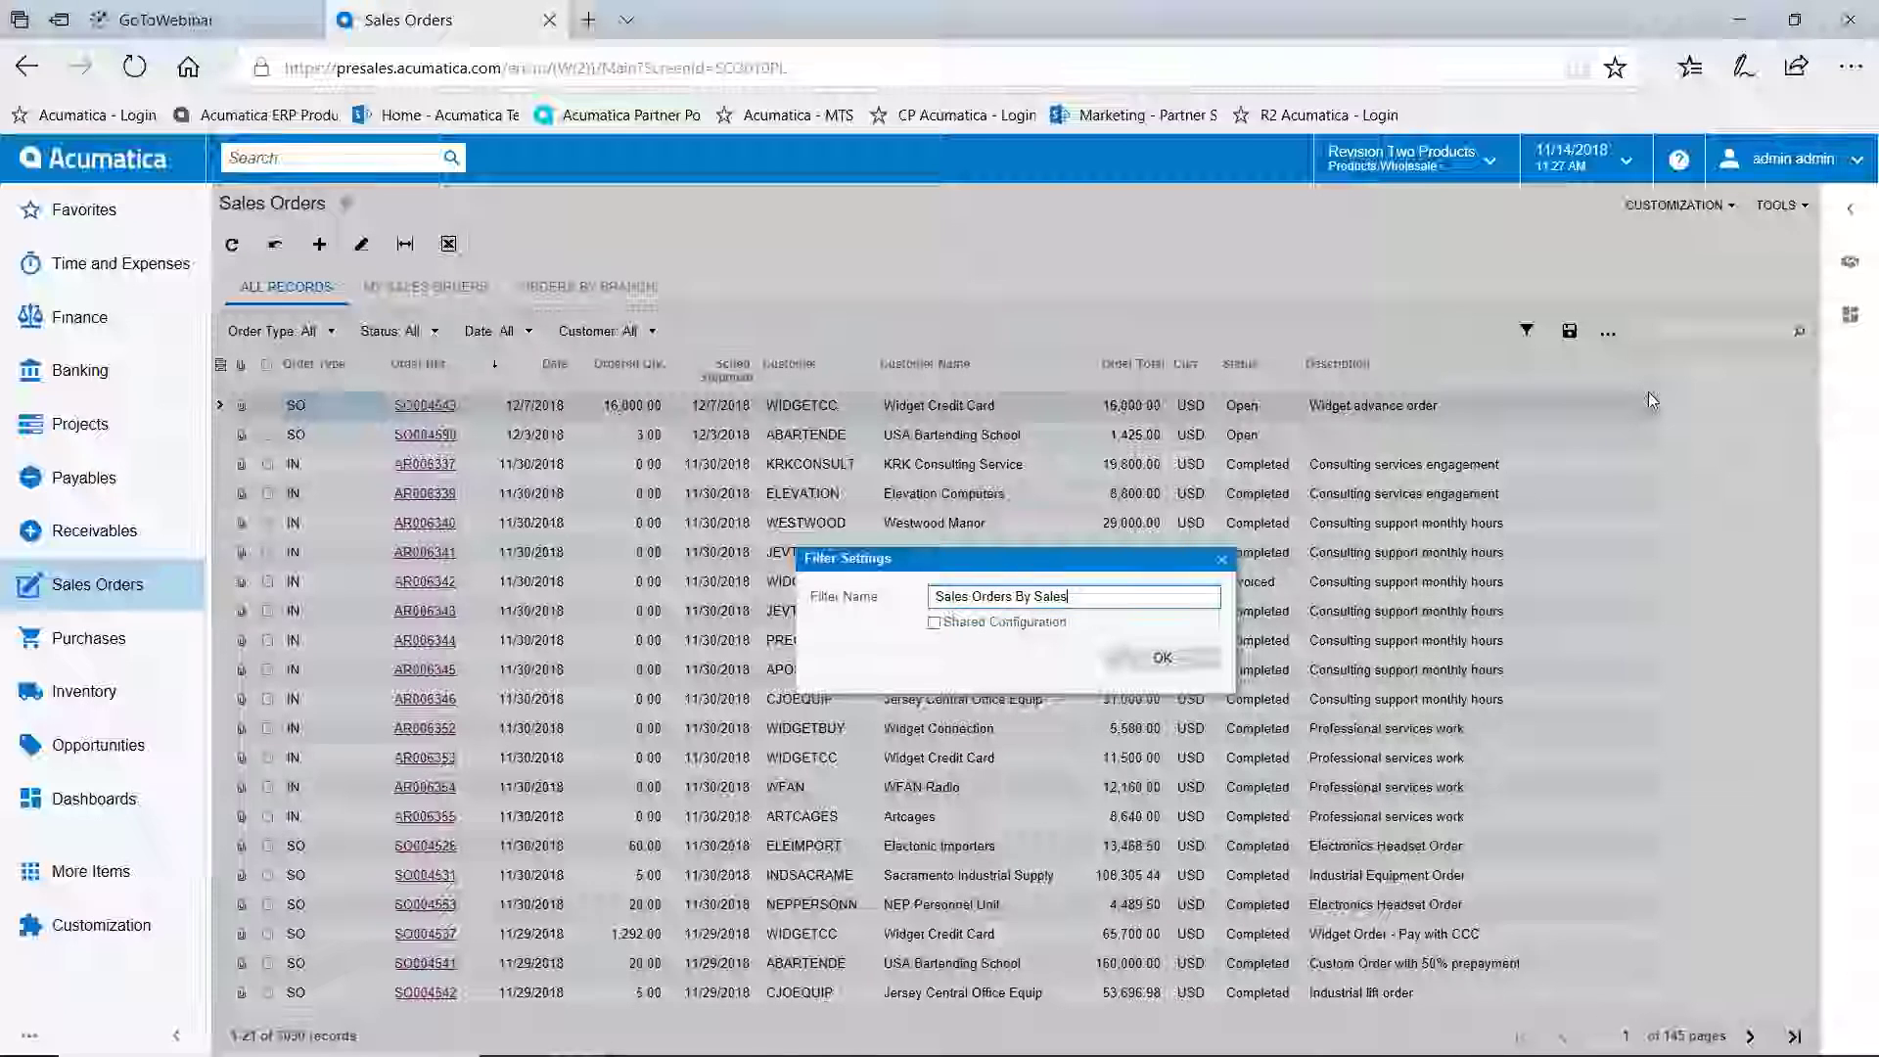
text( Pers)
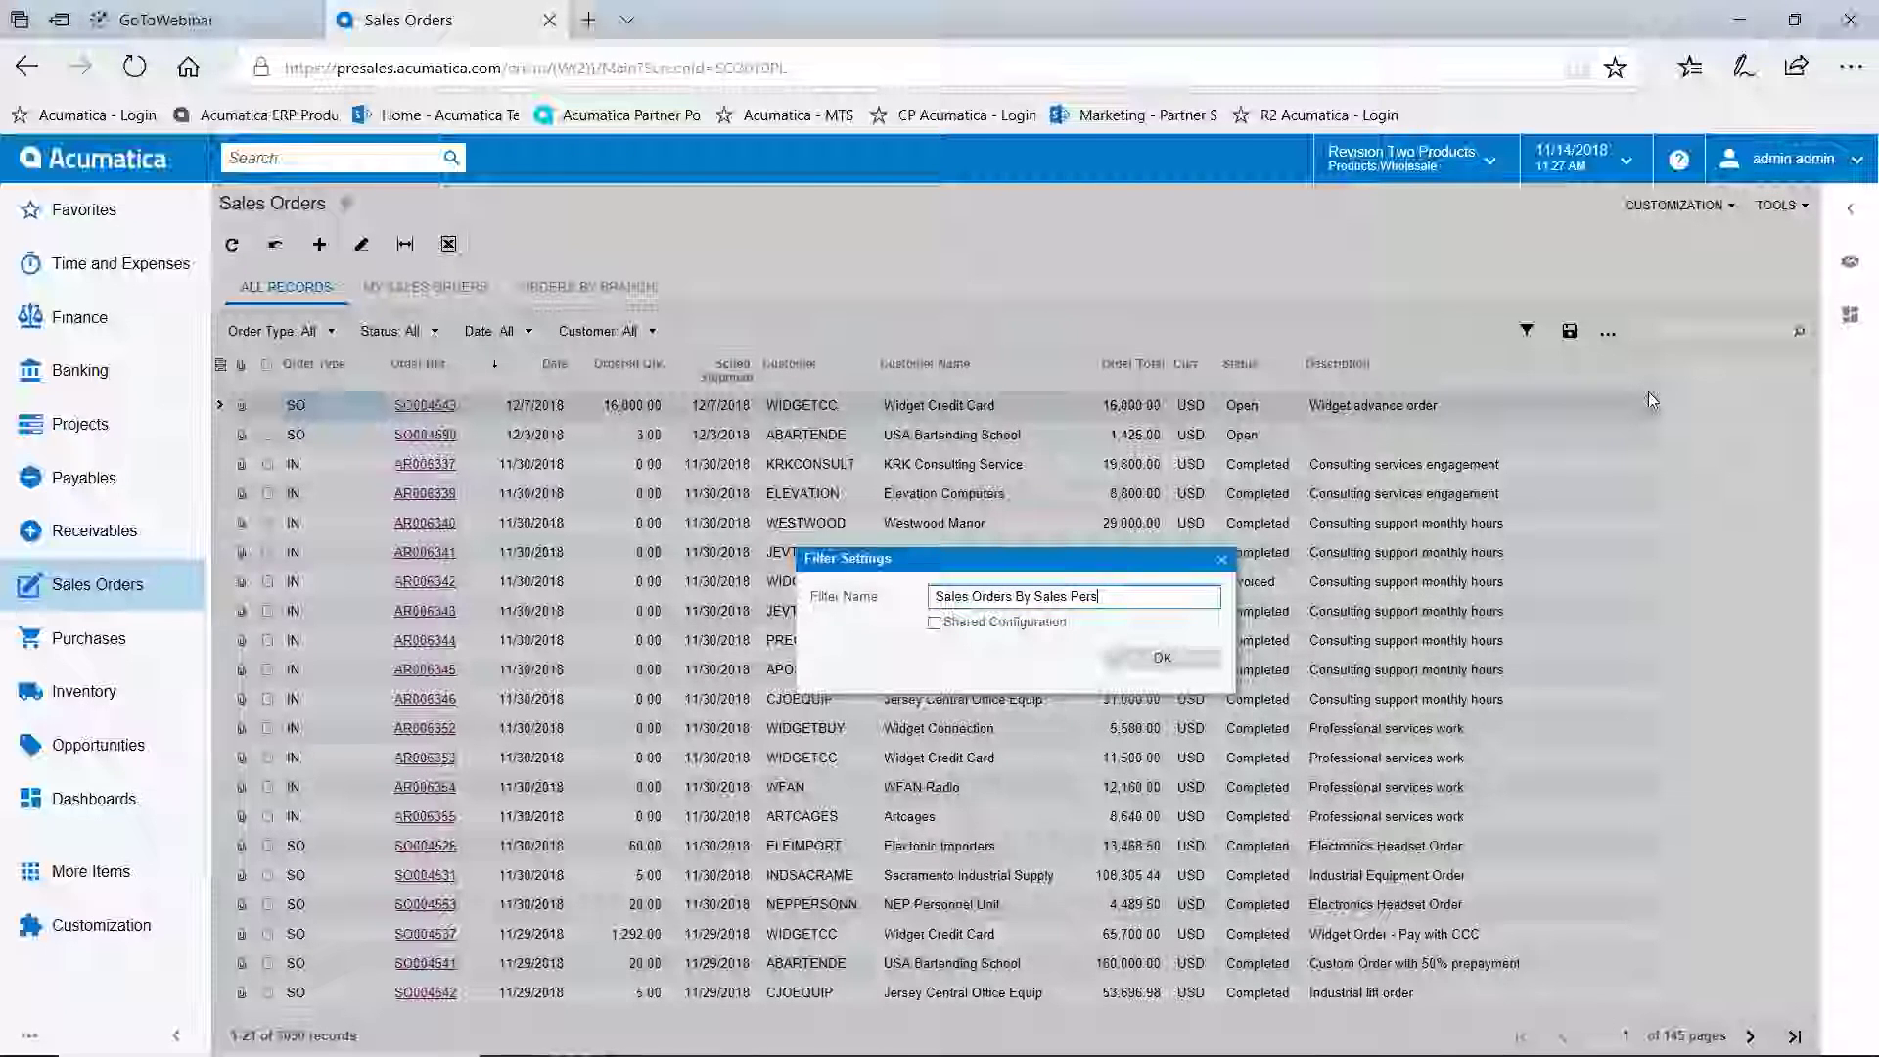
text(on By Year)
click(1140, 658)
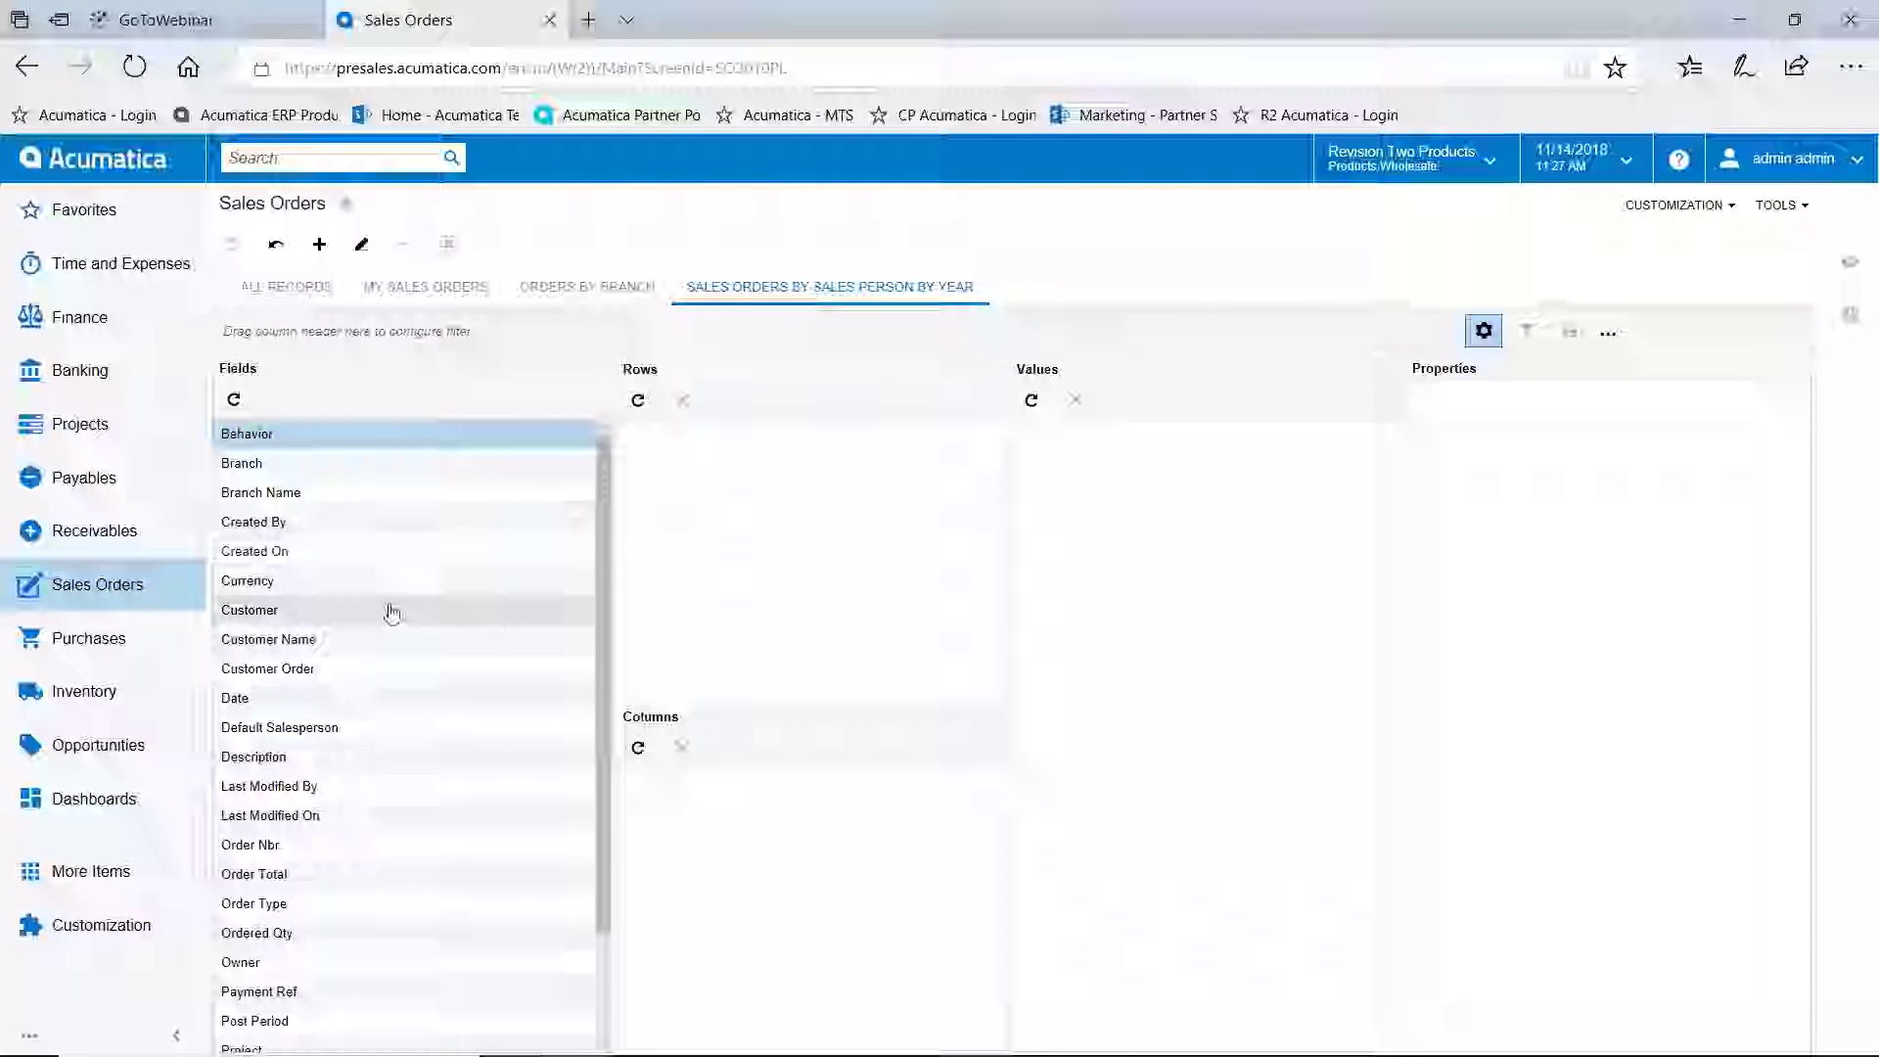
Put Default Salesperson in pivot rows and Date in columns, rounded to Years
drag(356, 732, 765, 499)
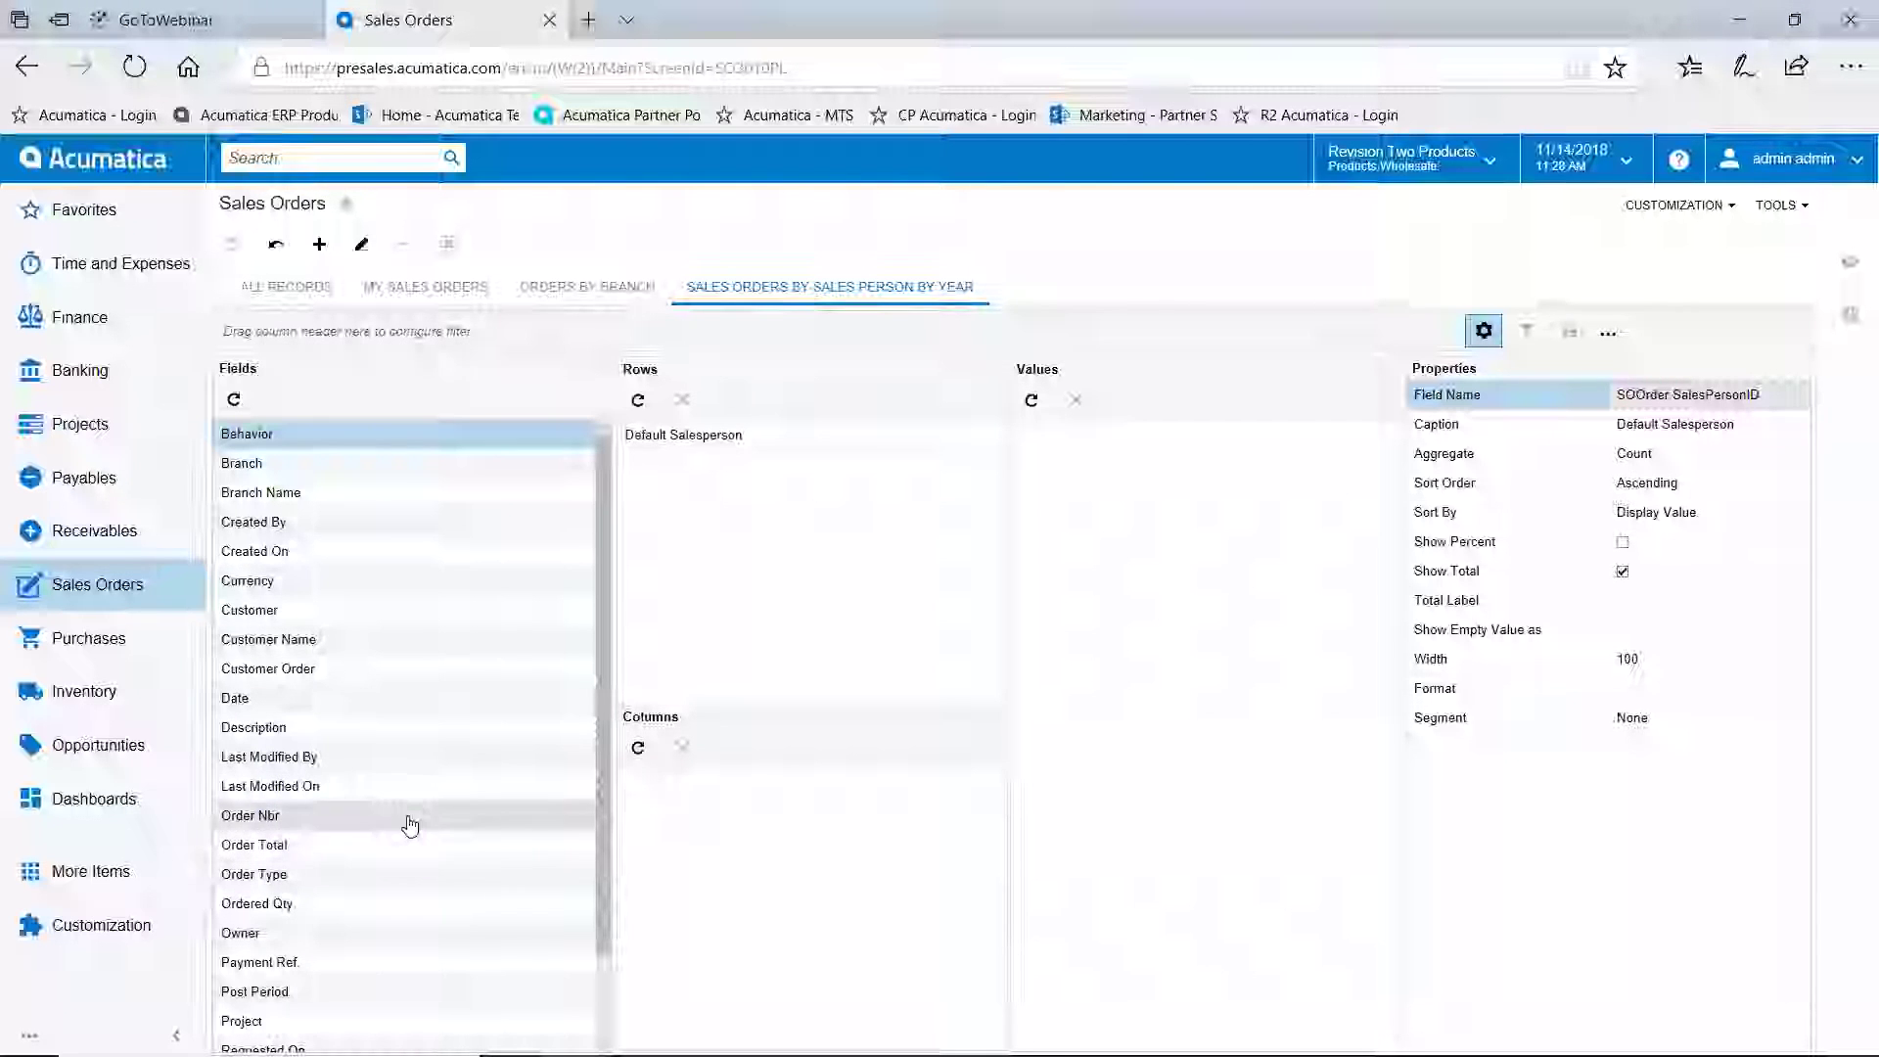
drag(303, 712, 797, 903)
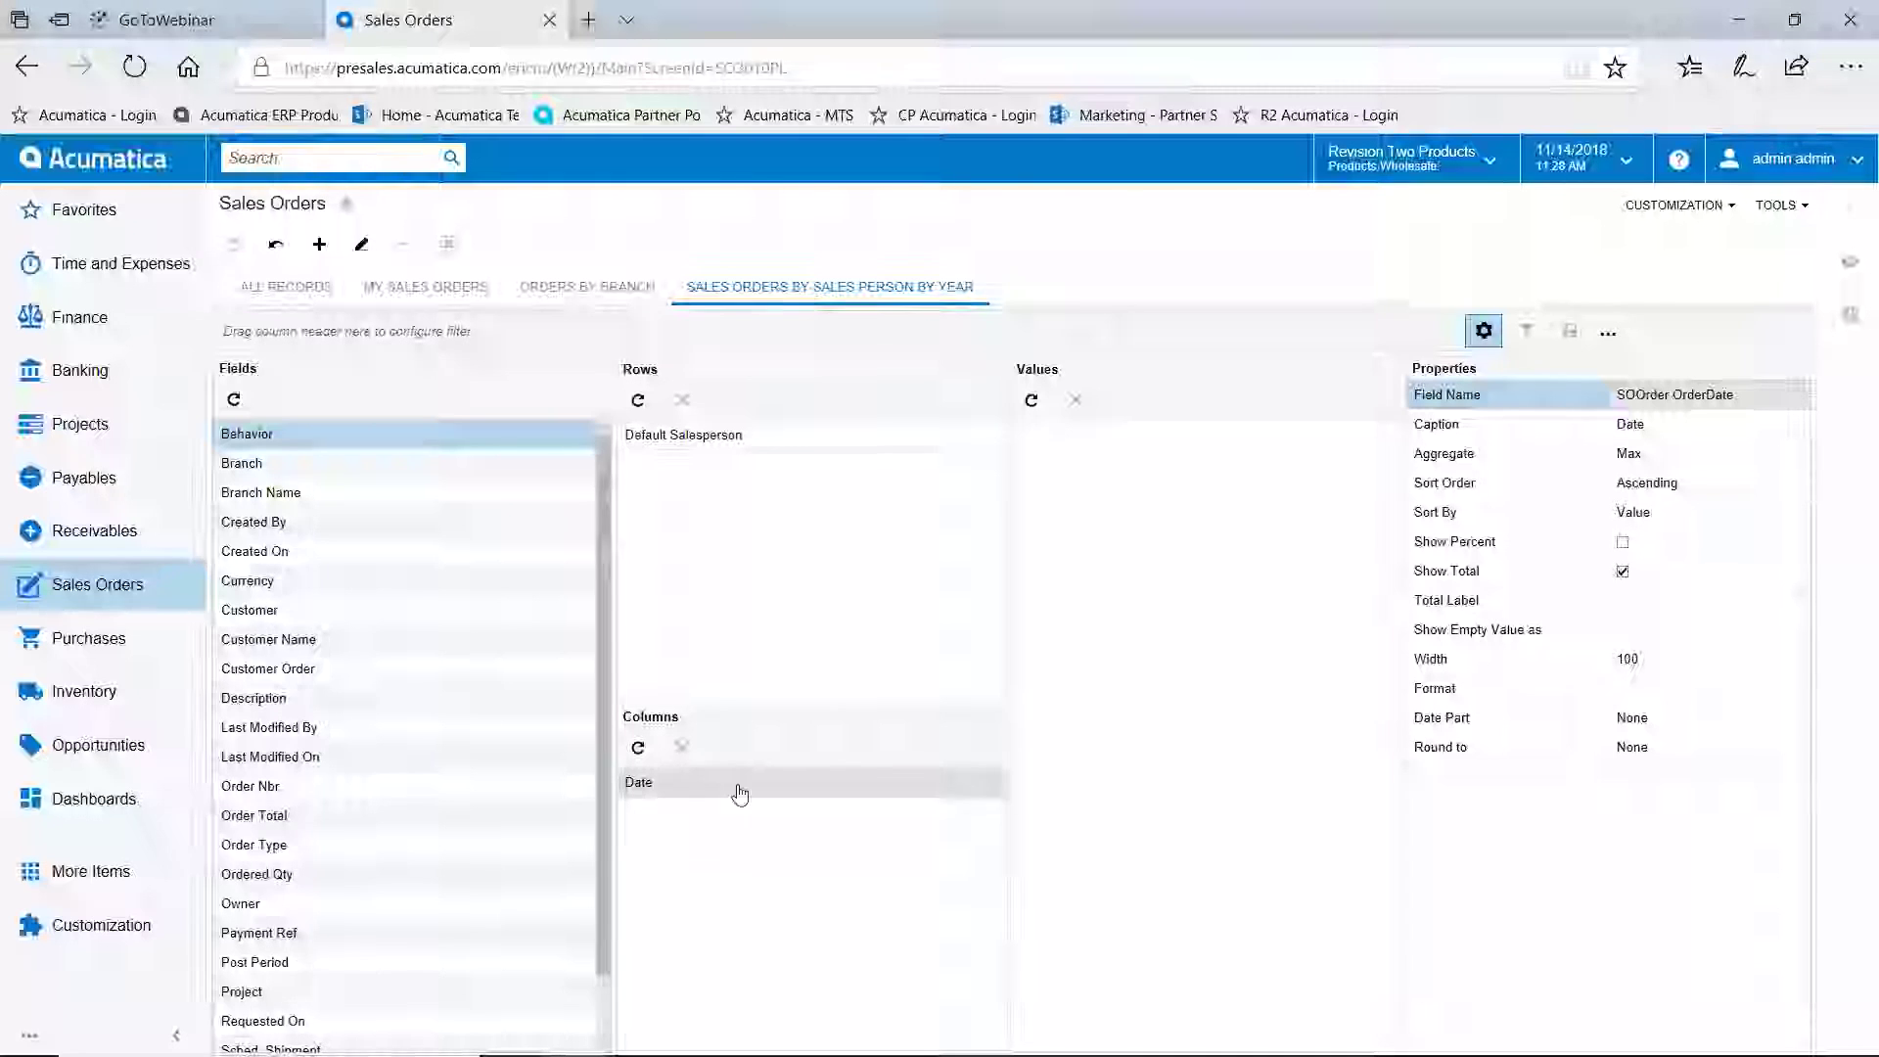
click(1686, 725)
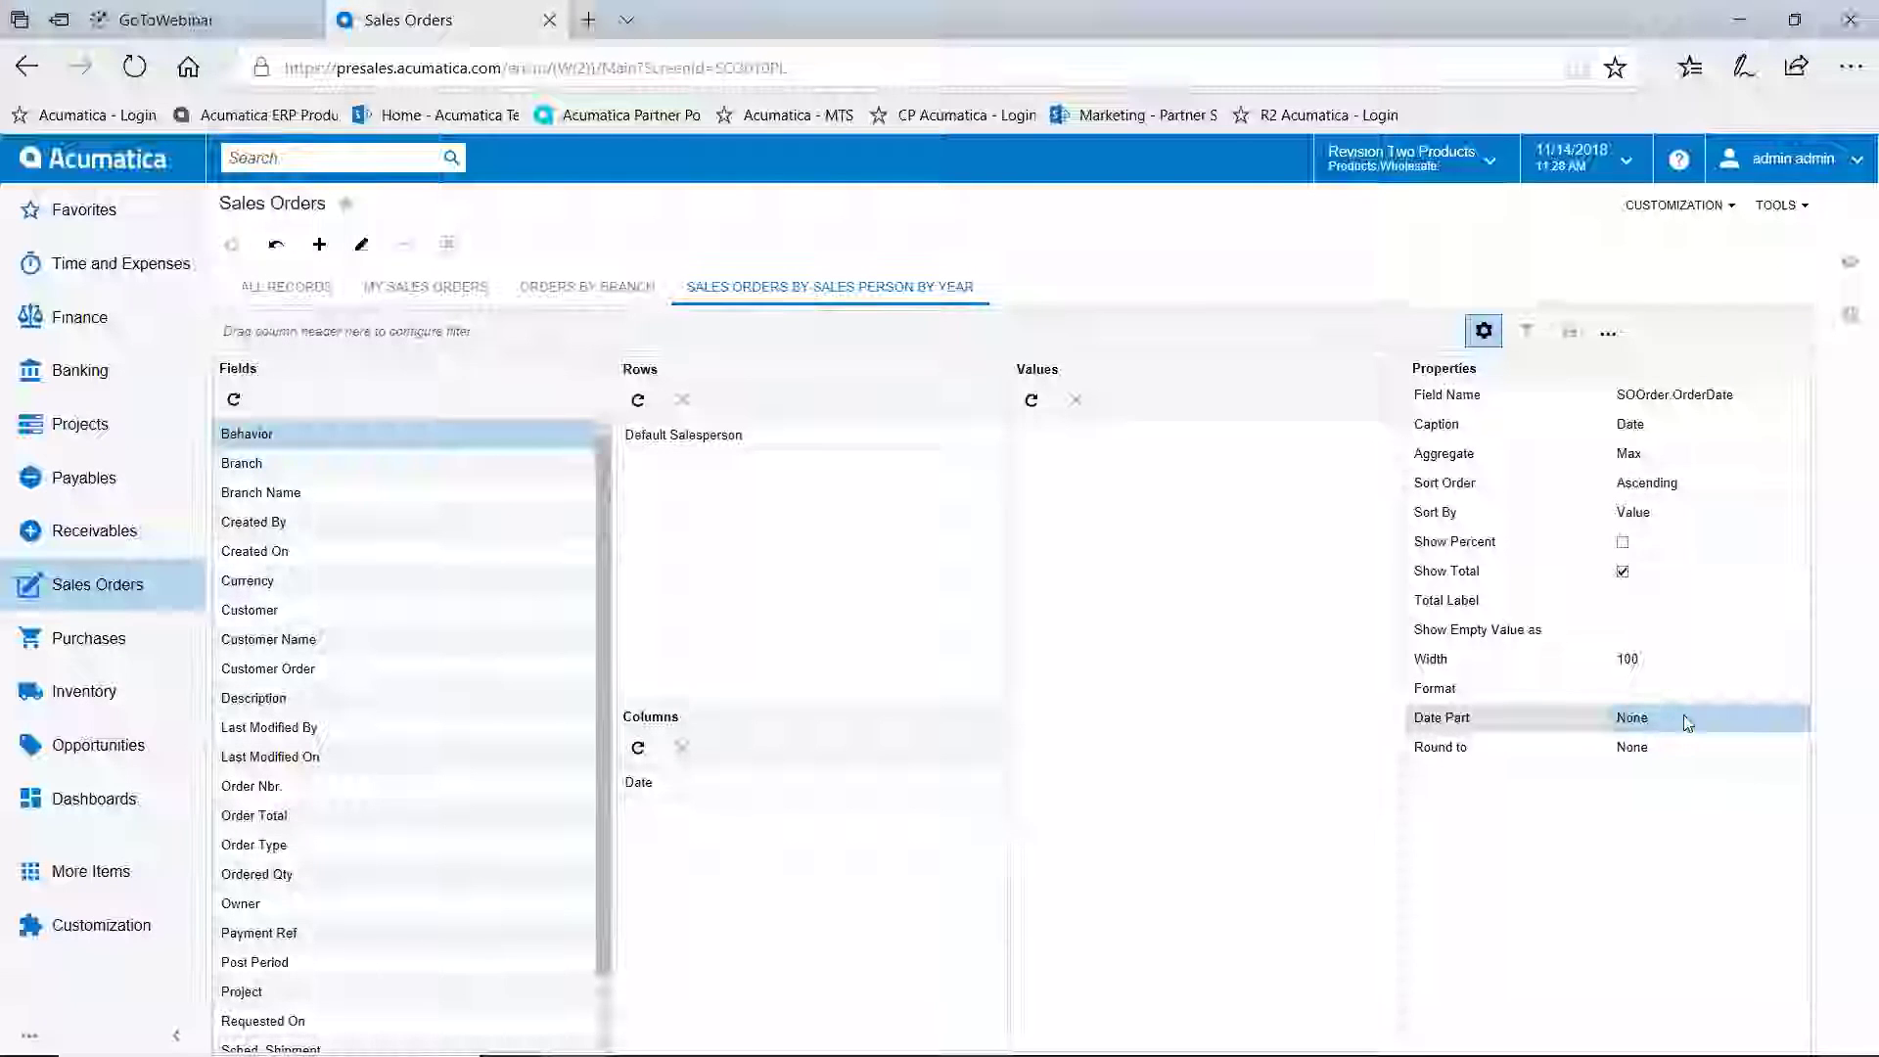
click(1672, 754)
click(1733, 750)
click(1797, 752)
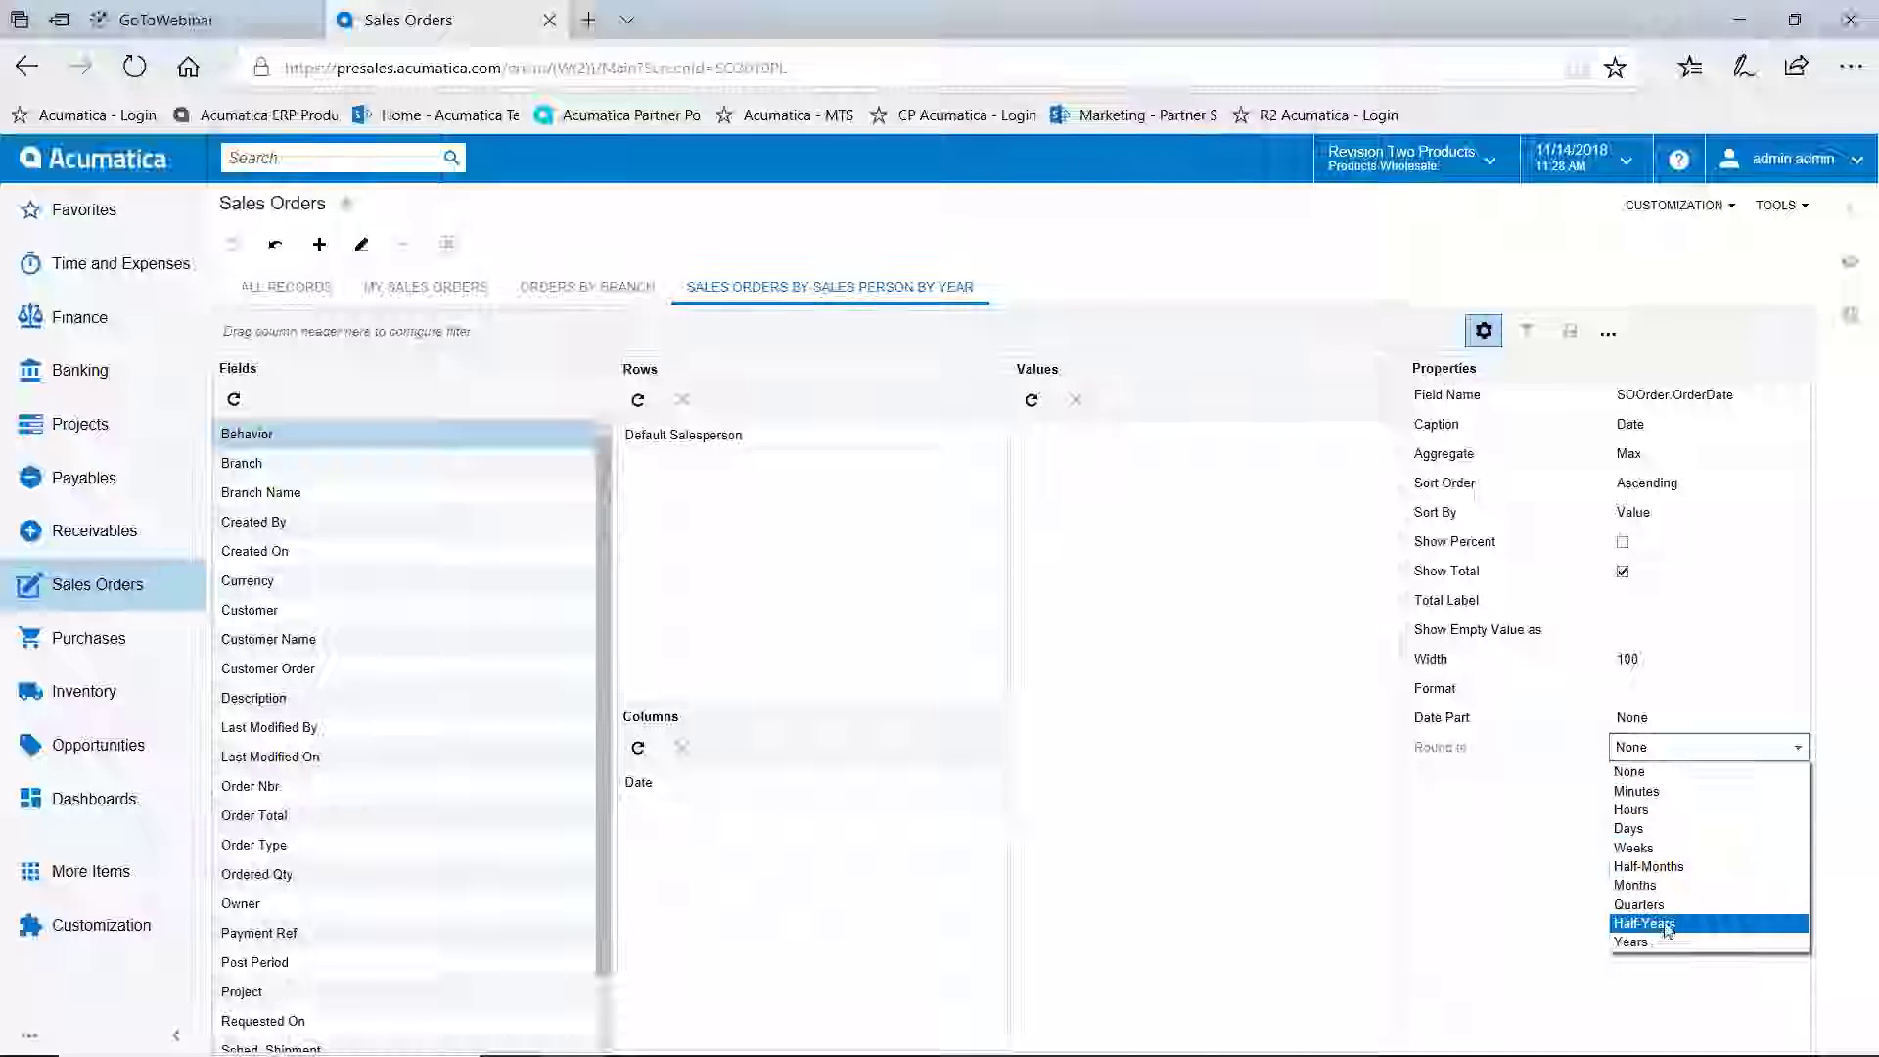
click(1635, 943)
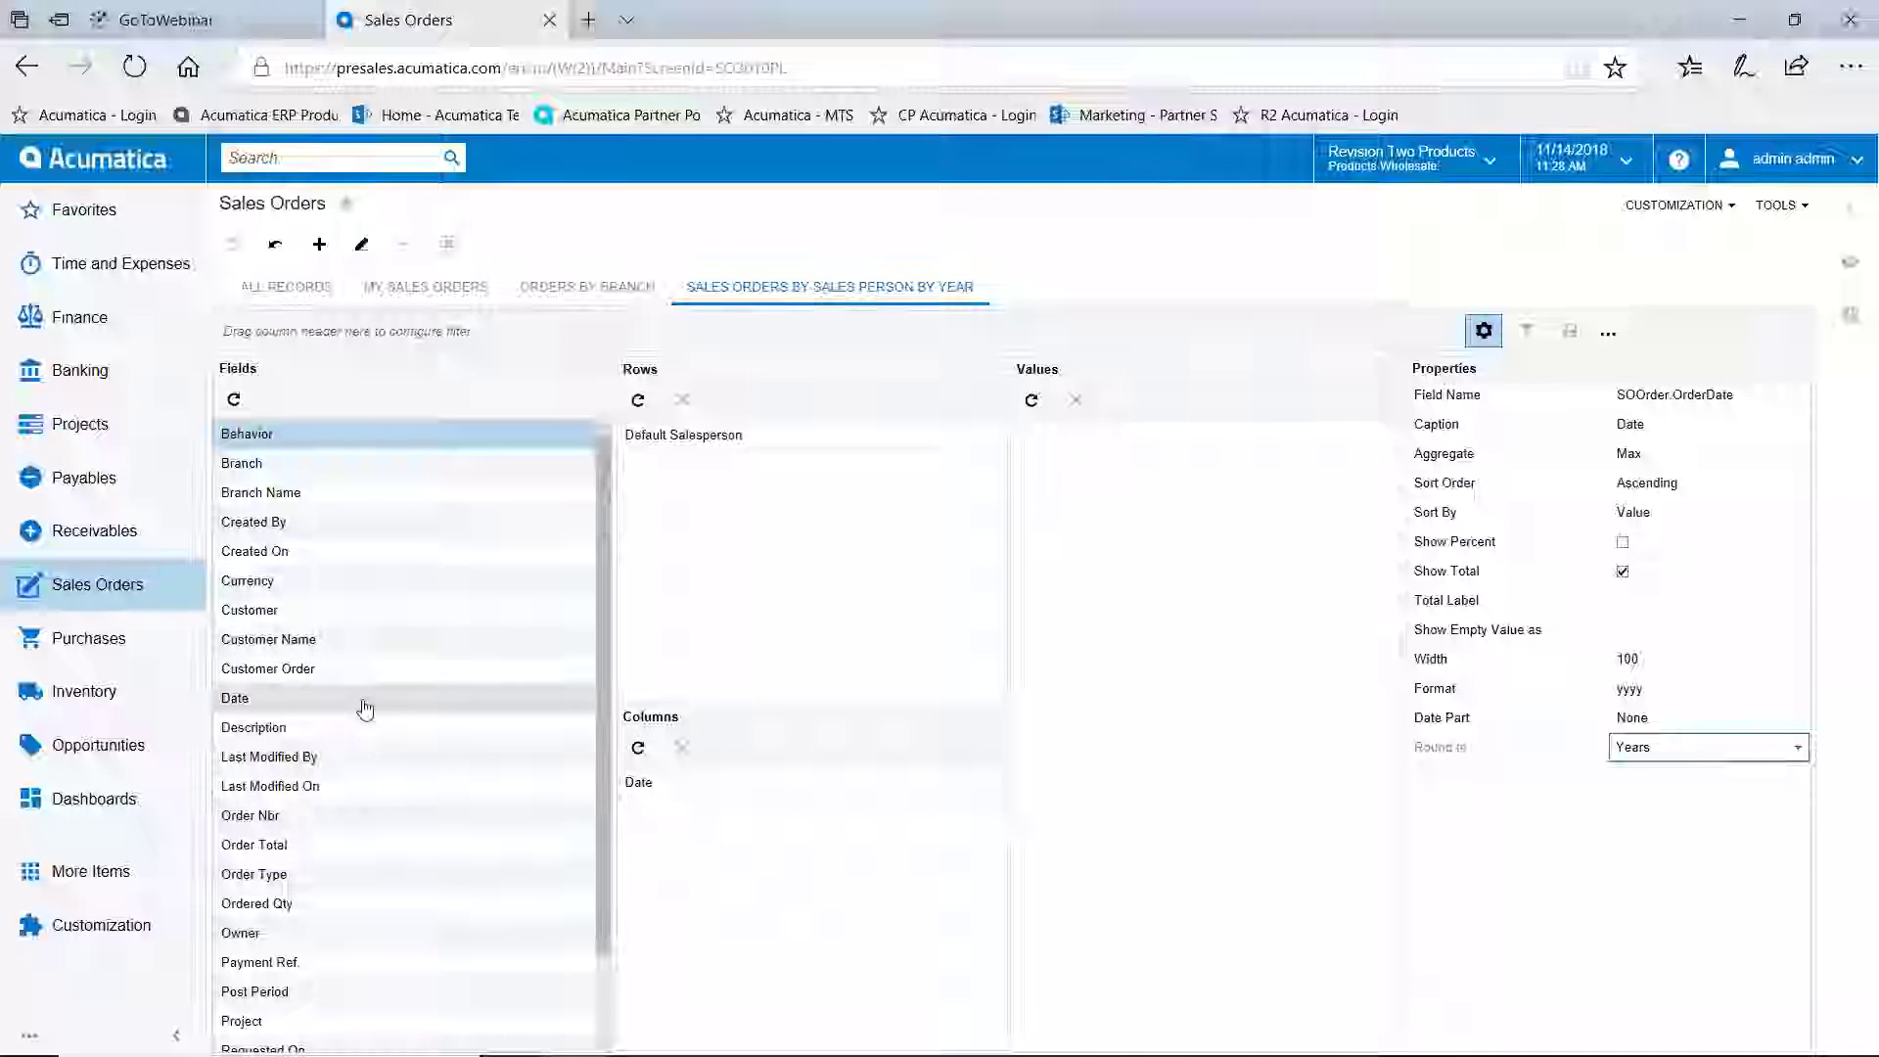
Add summed Order Total as the pivot values, then move to the Orders By Branch tab
drag(307, 848, 1133, 489)
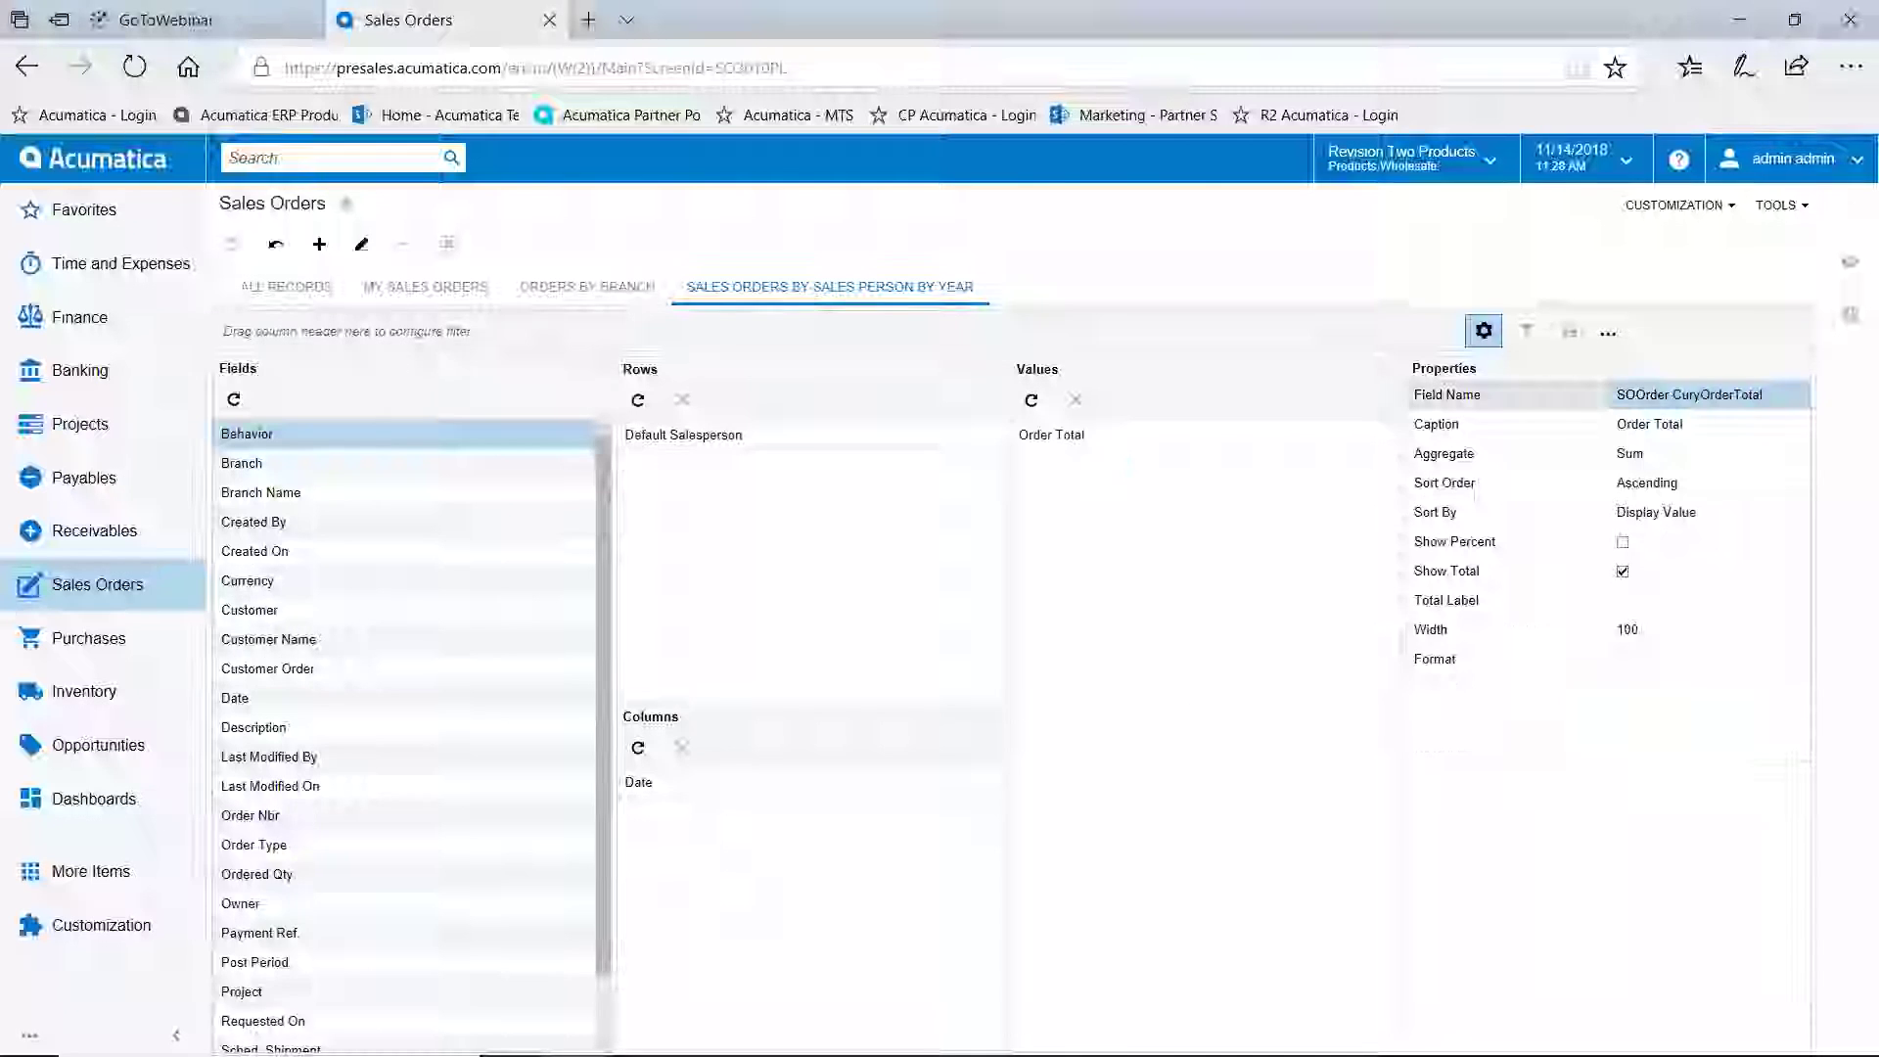
click(300, 288)
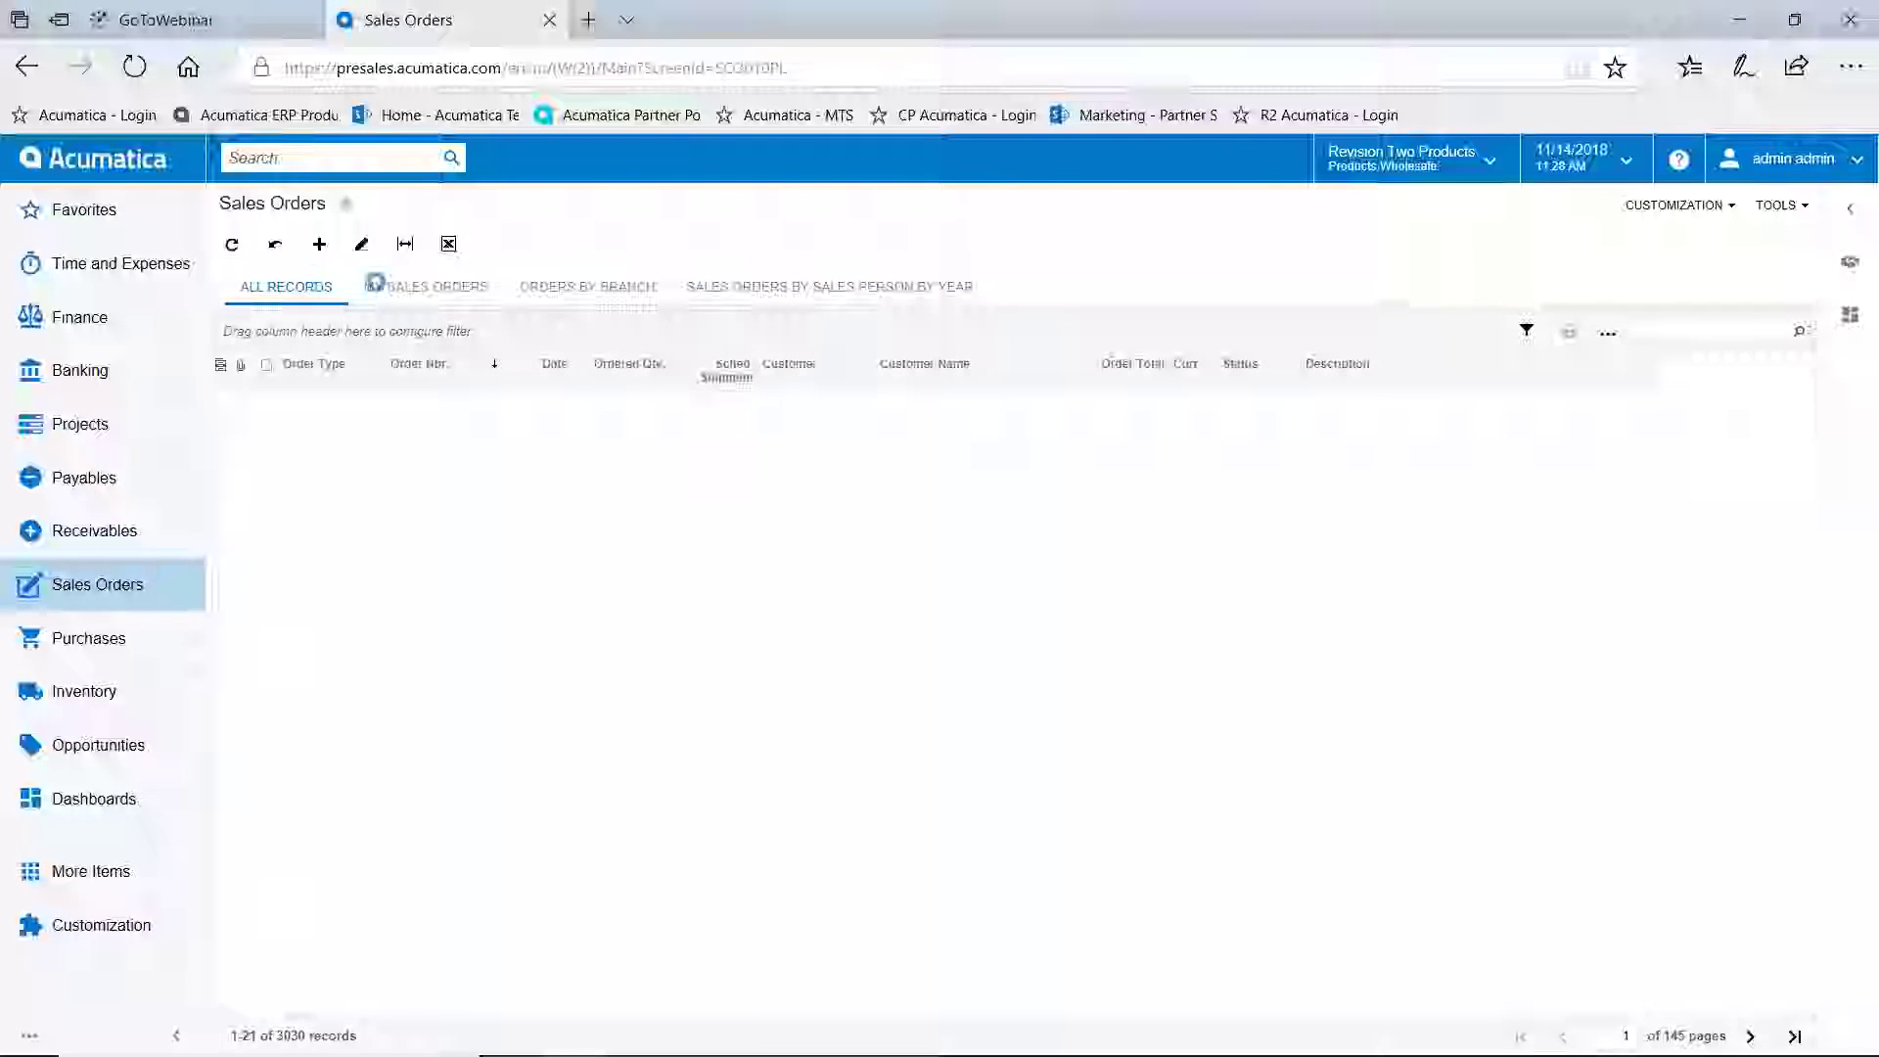
click(585, 294)
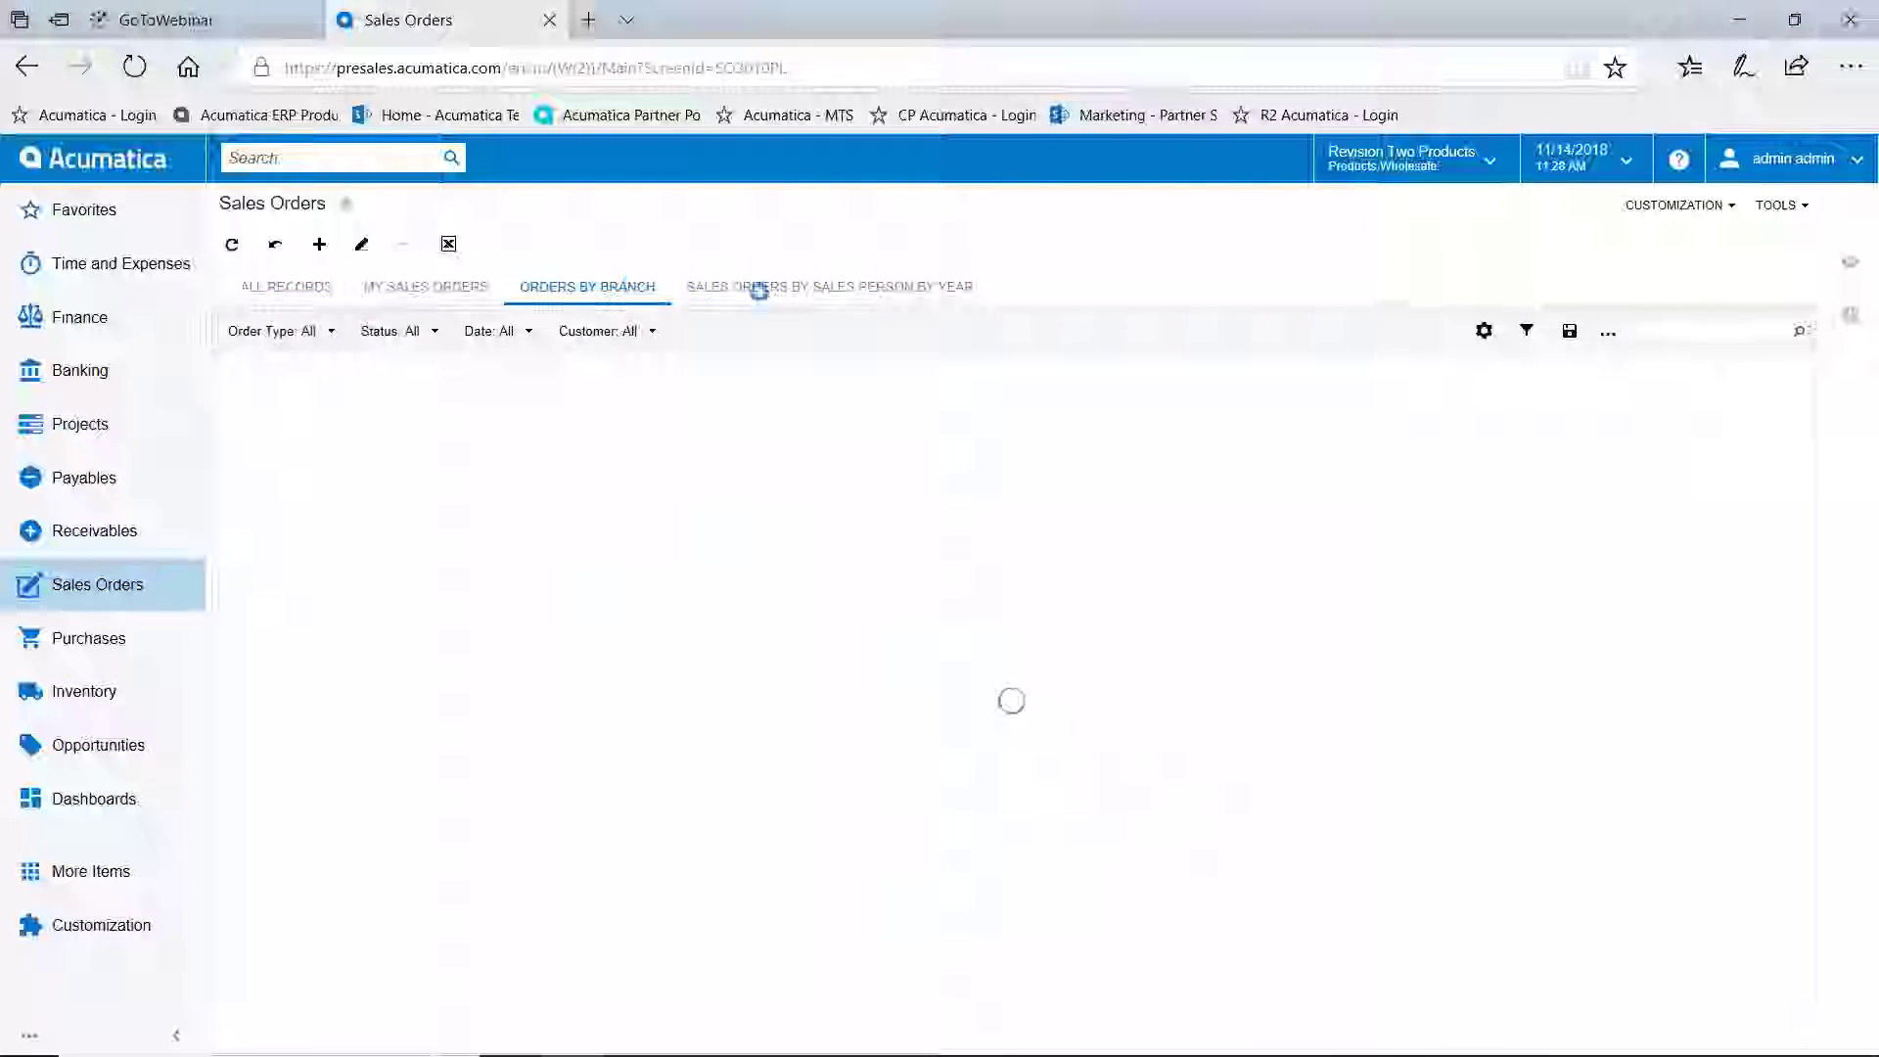
Review the Sales Orders By Sales Person By Year pivot, then return to the Controller dashboard
click(806, 289)
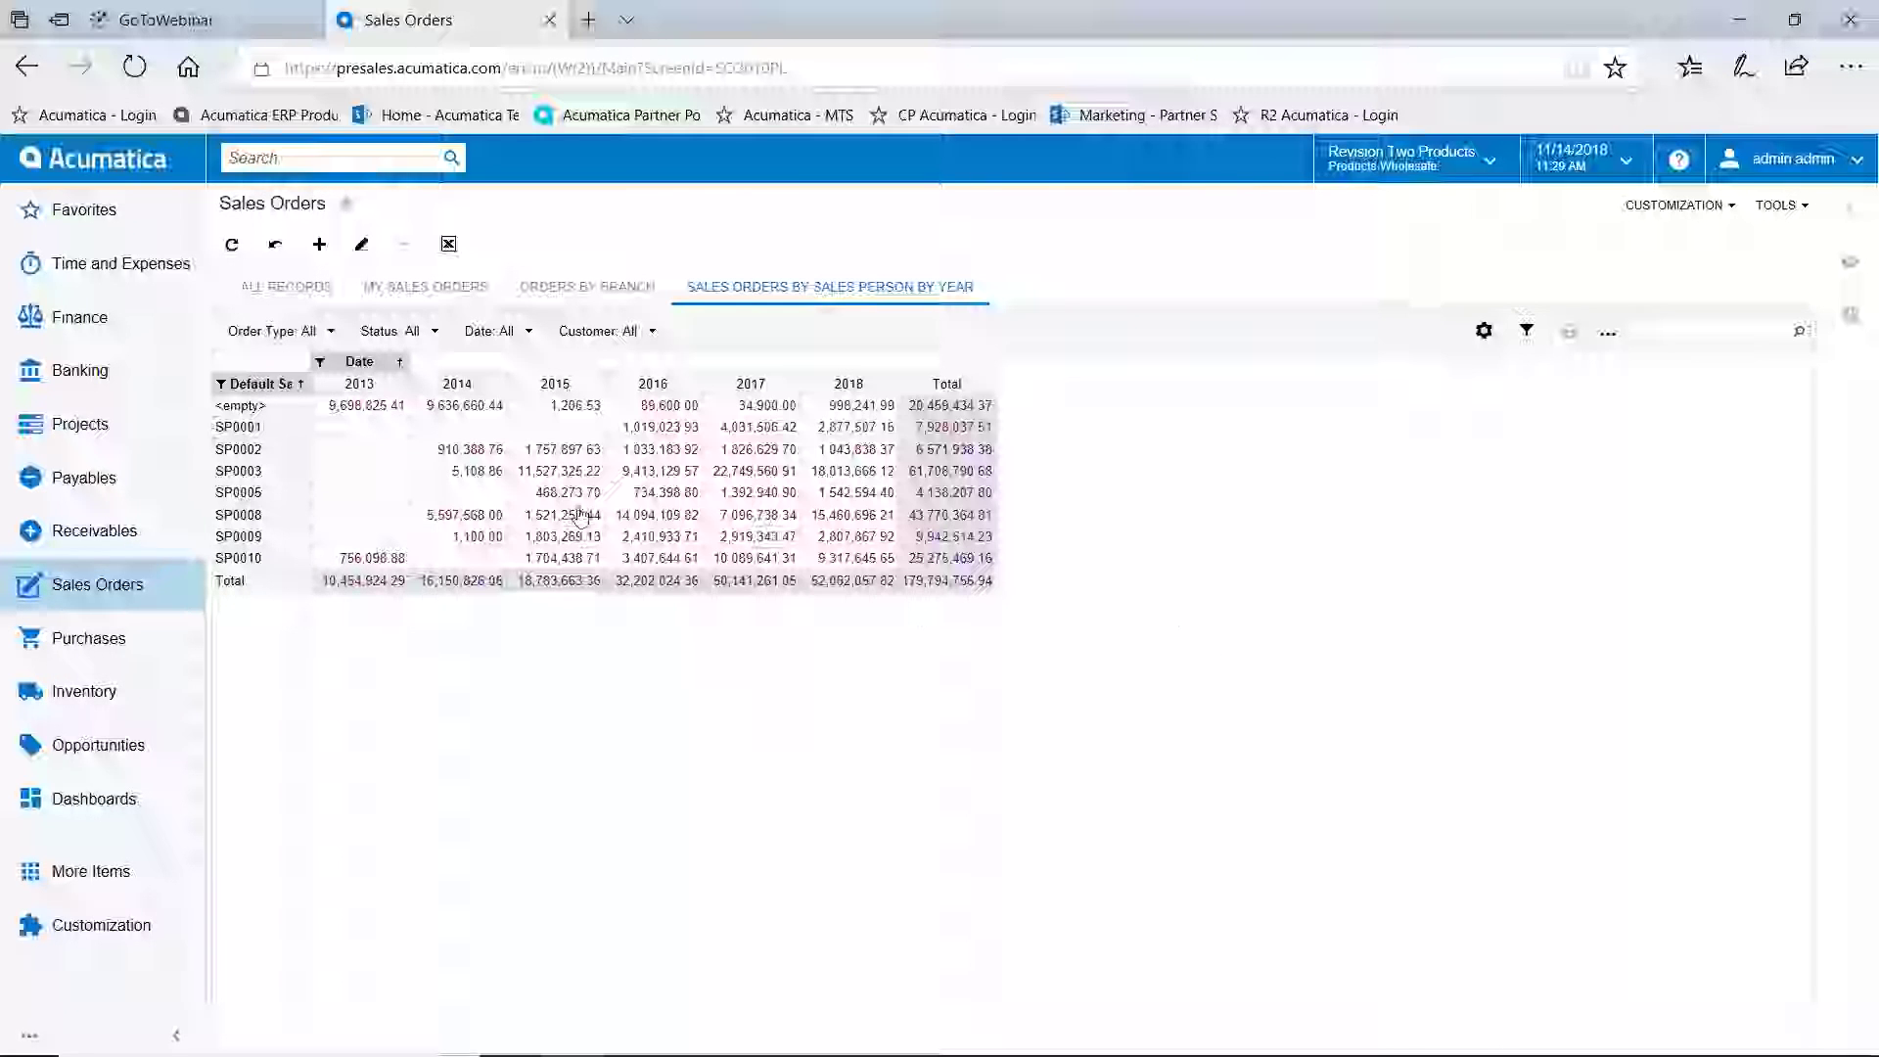
click(110, 164)
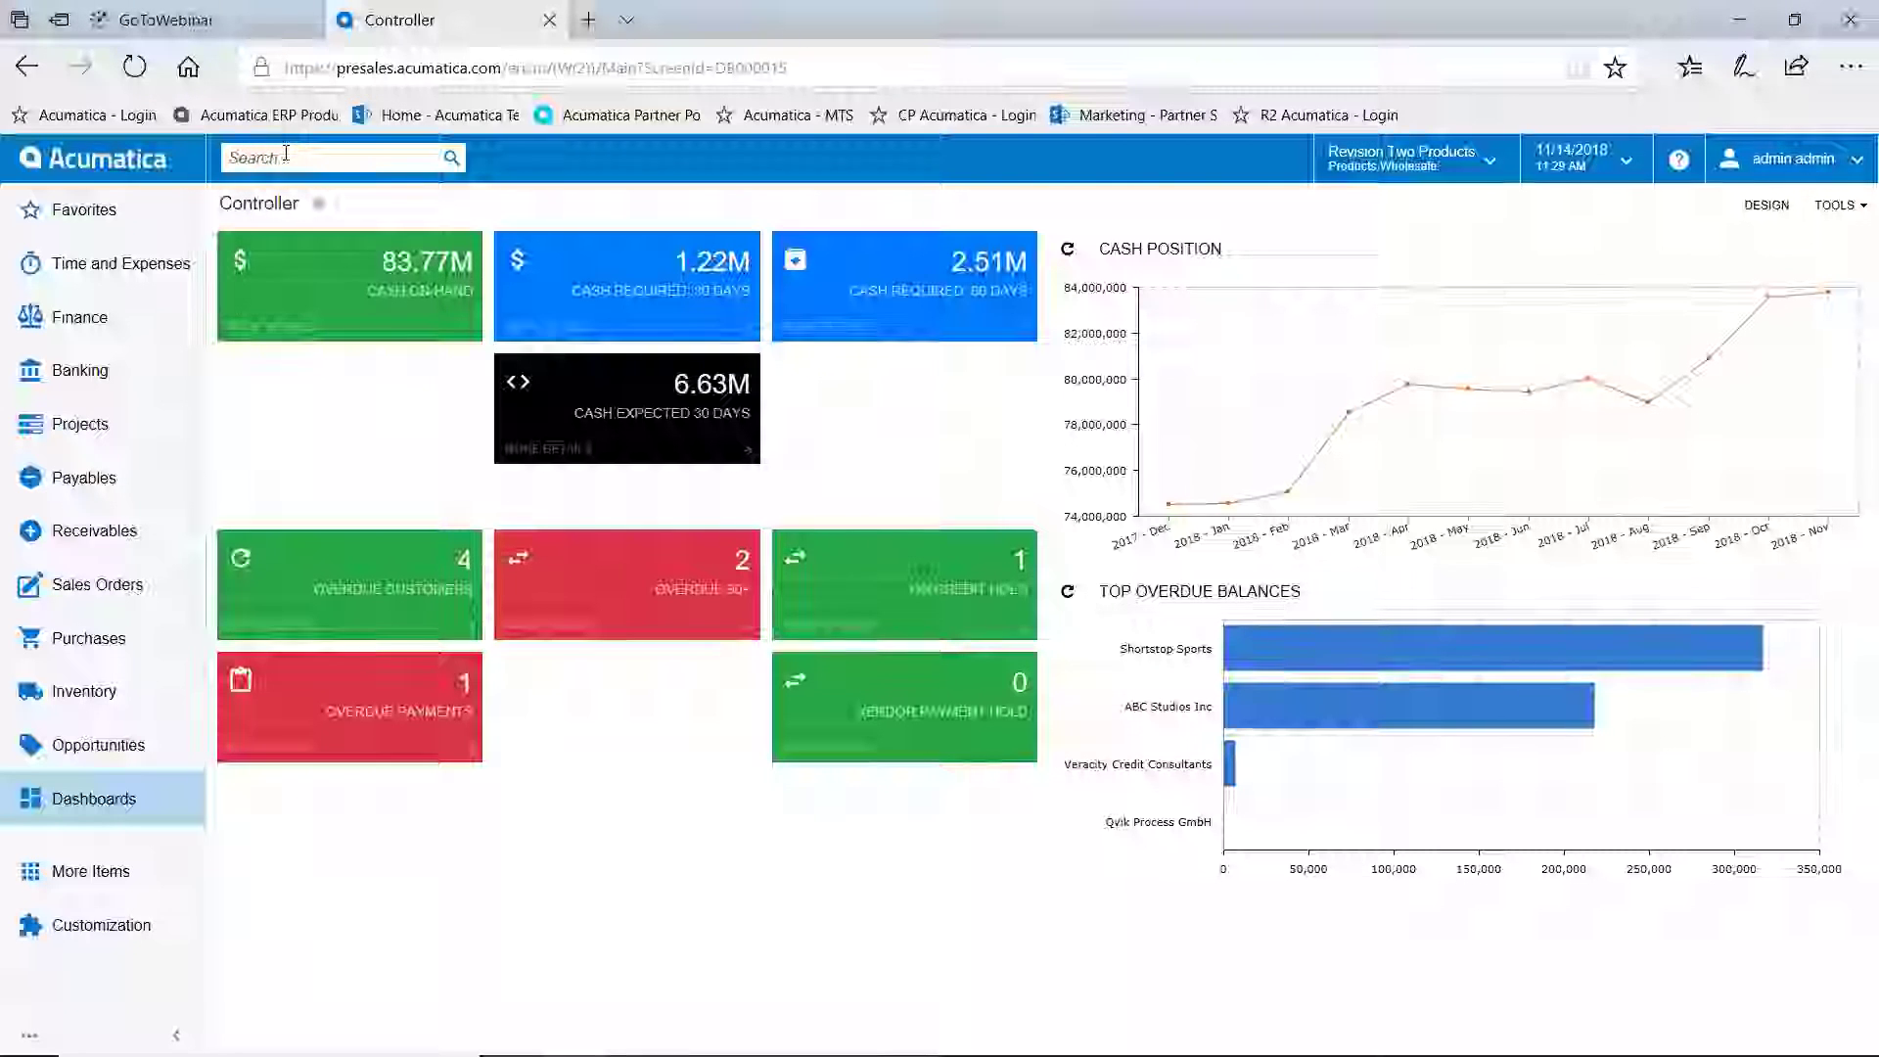
Search 'so 4576' and open sales order SO004576 from the transaction results
click(285, 157)
text(so)
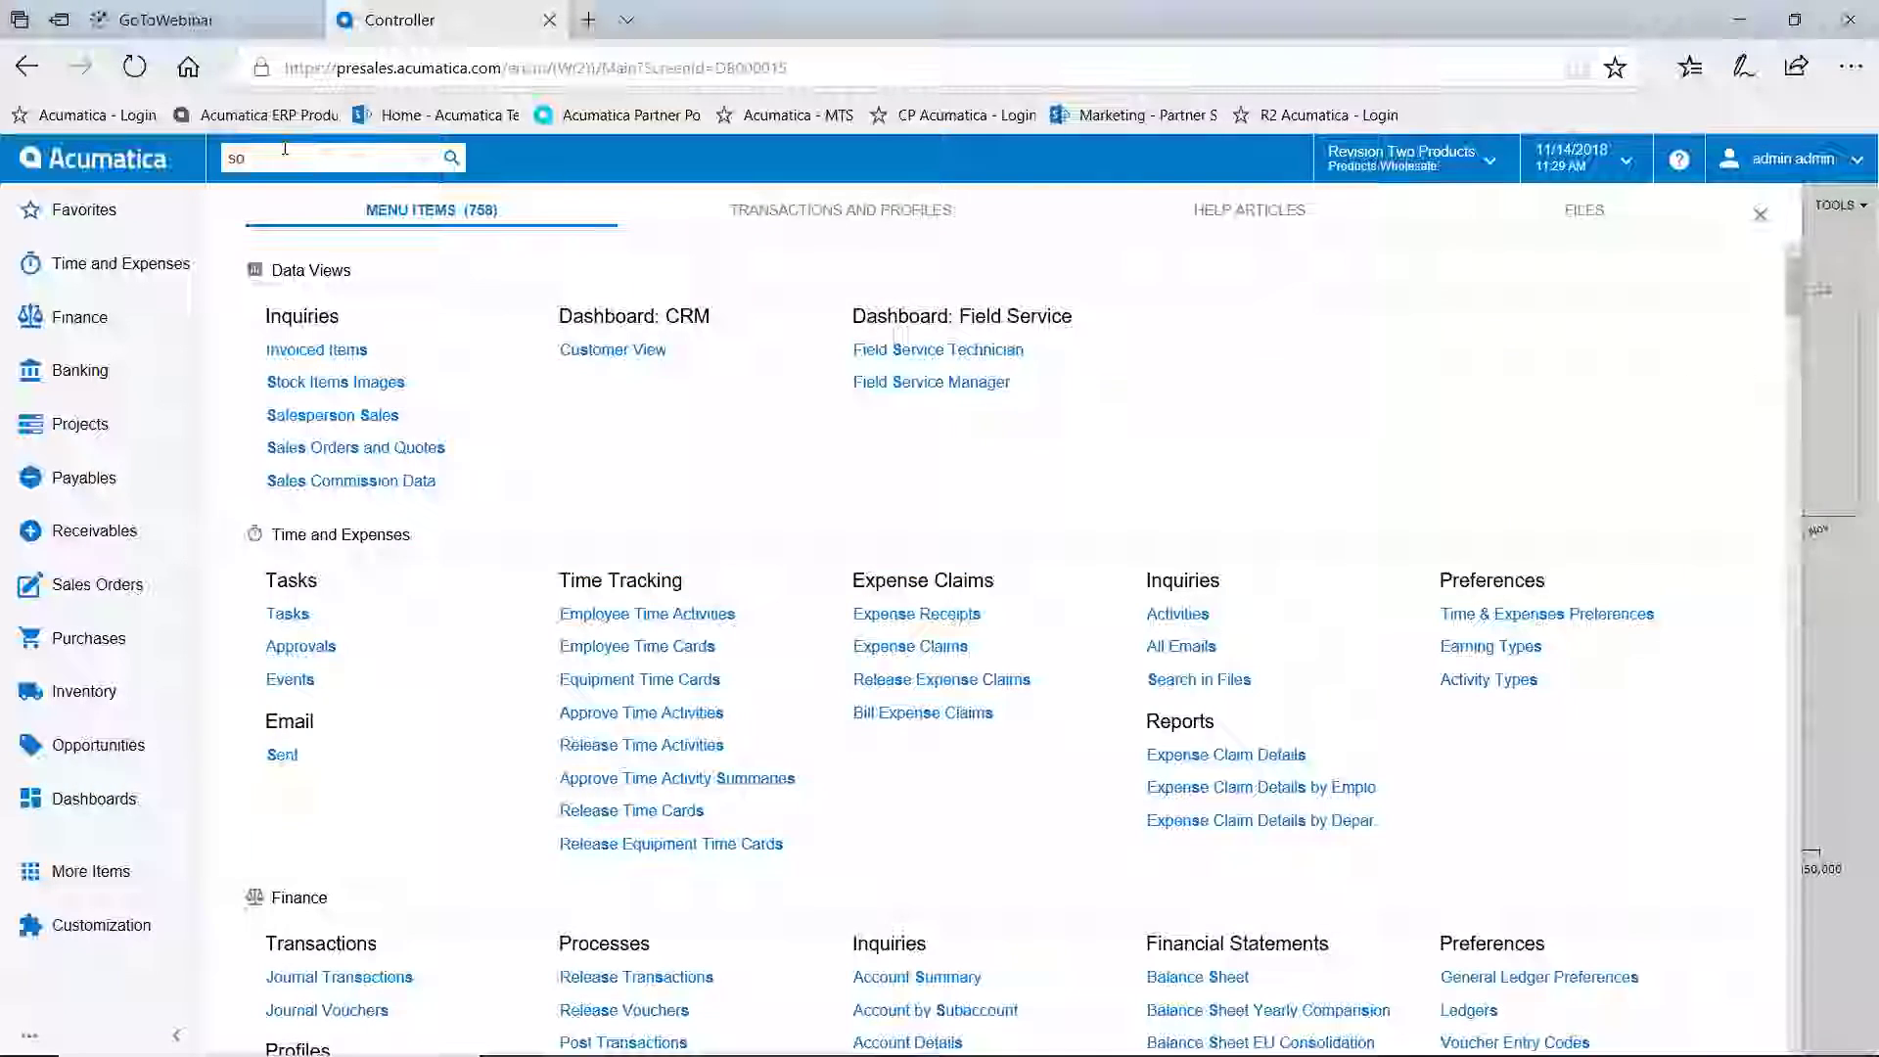
text( 4576)
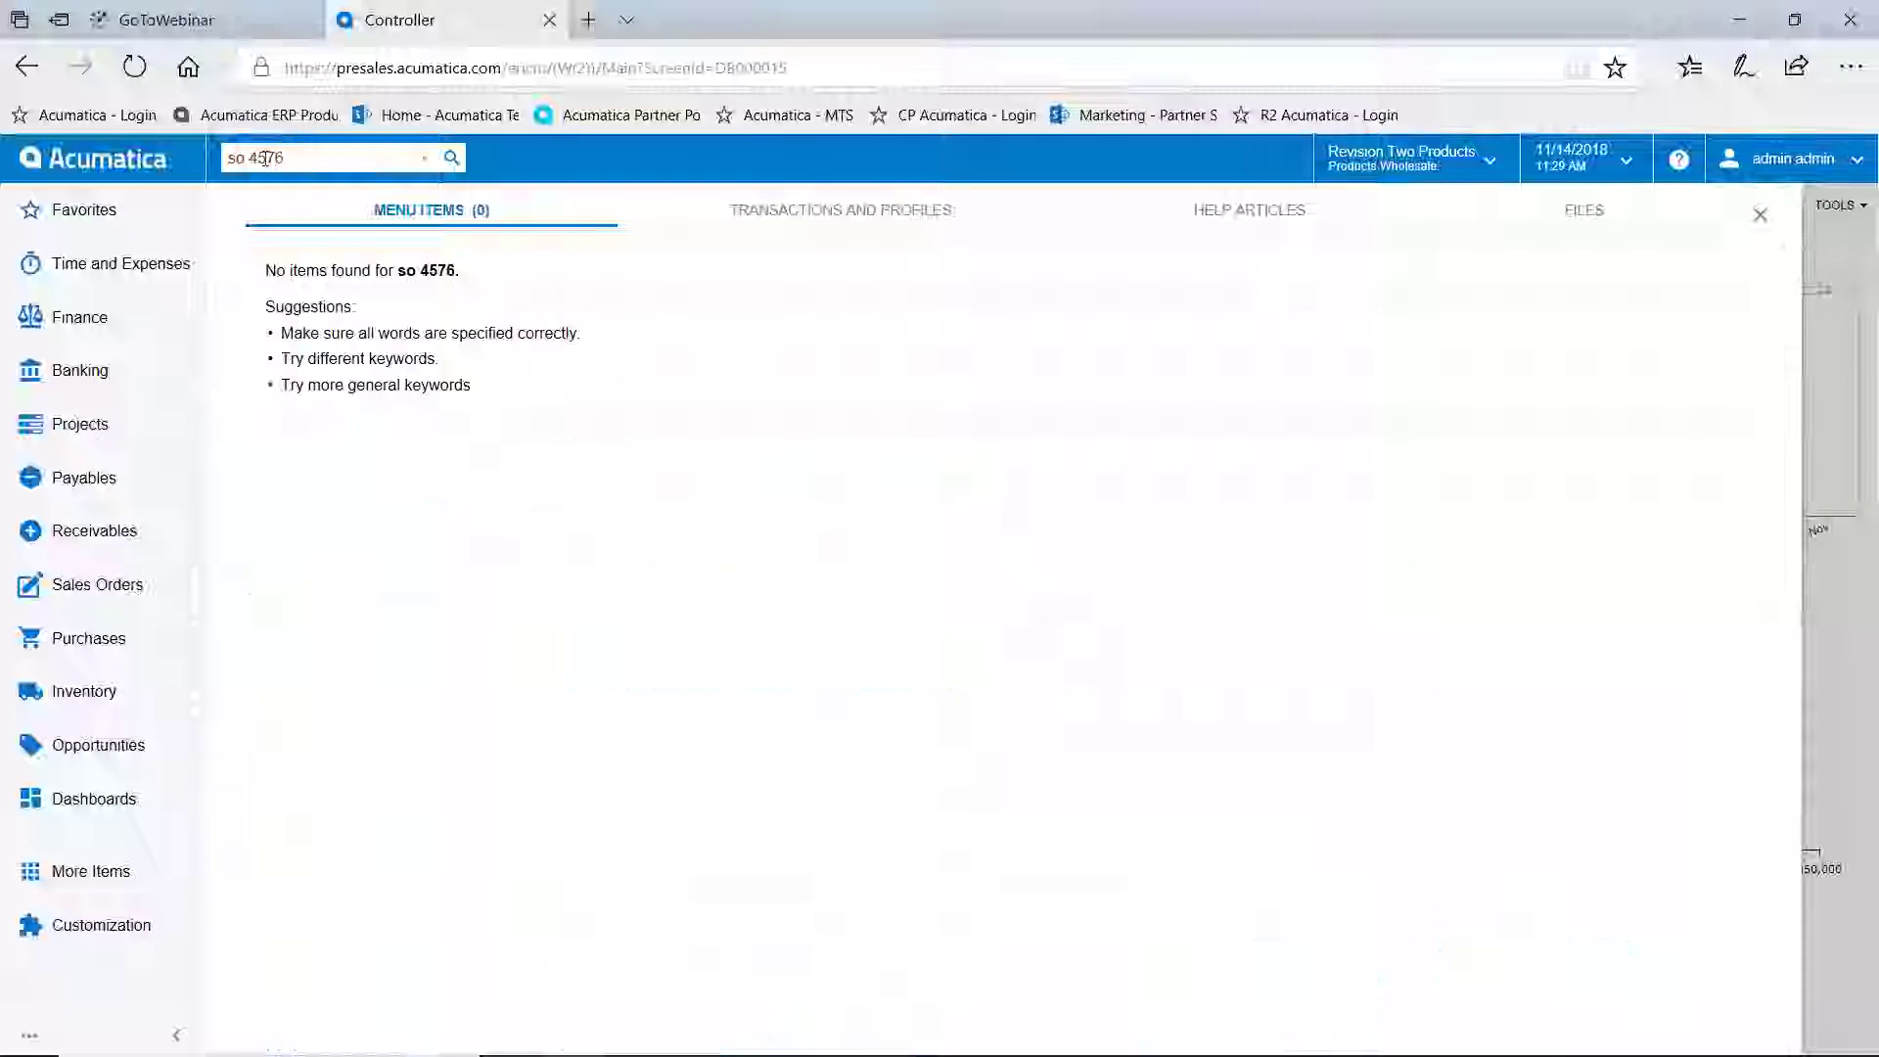
click(822, 211)
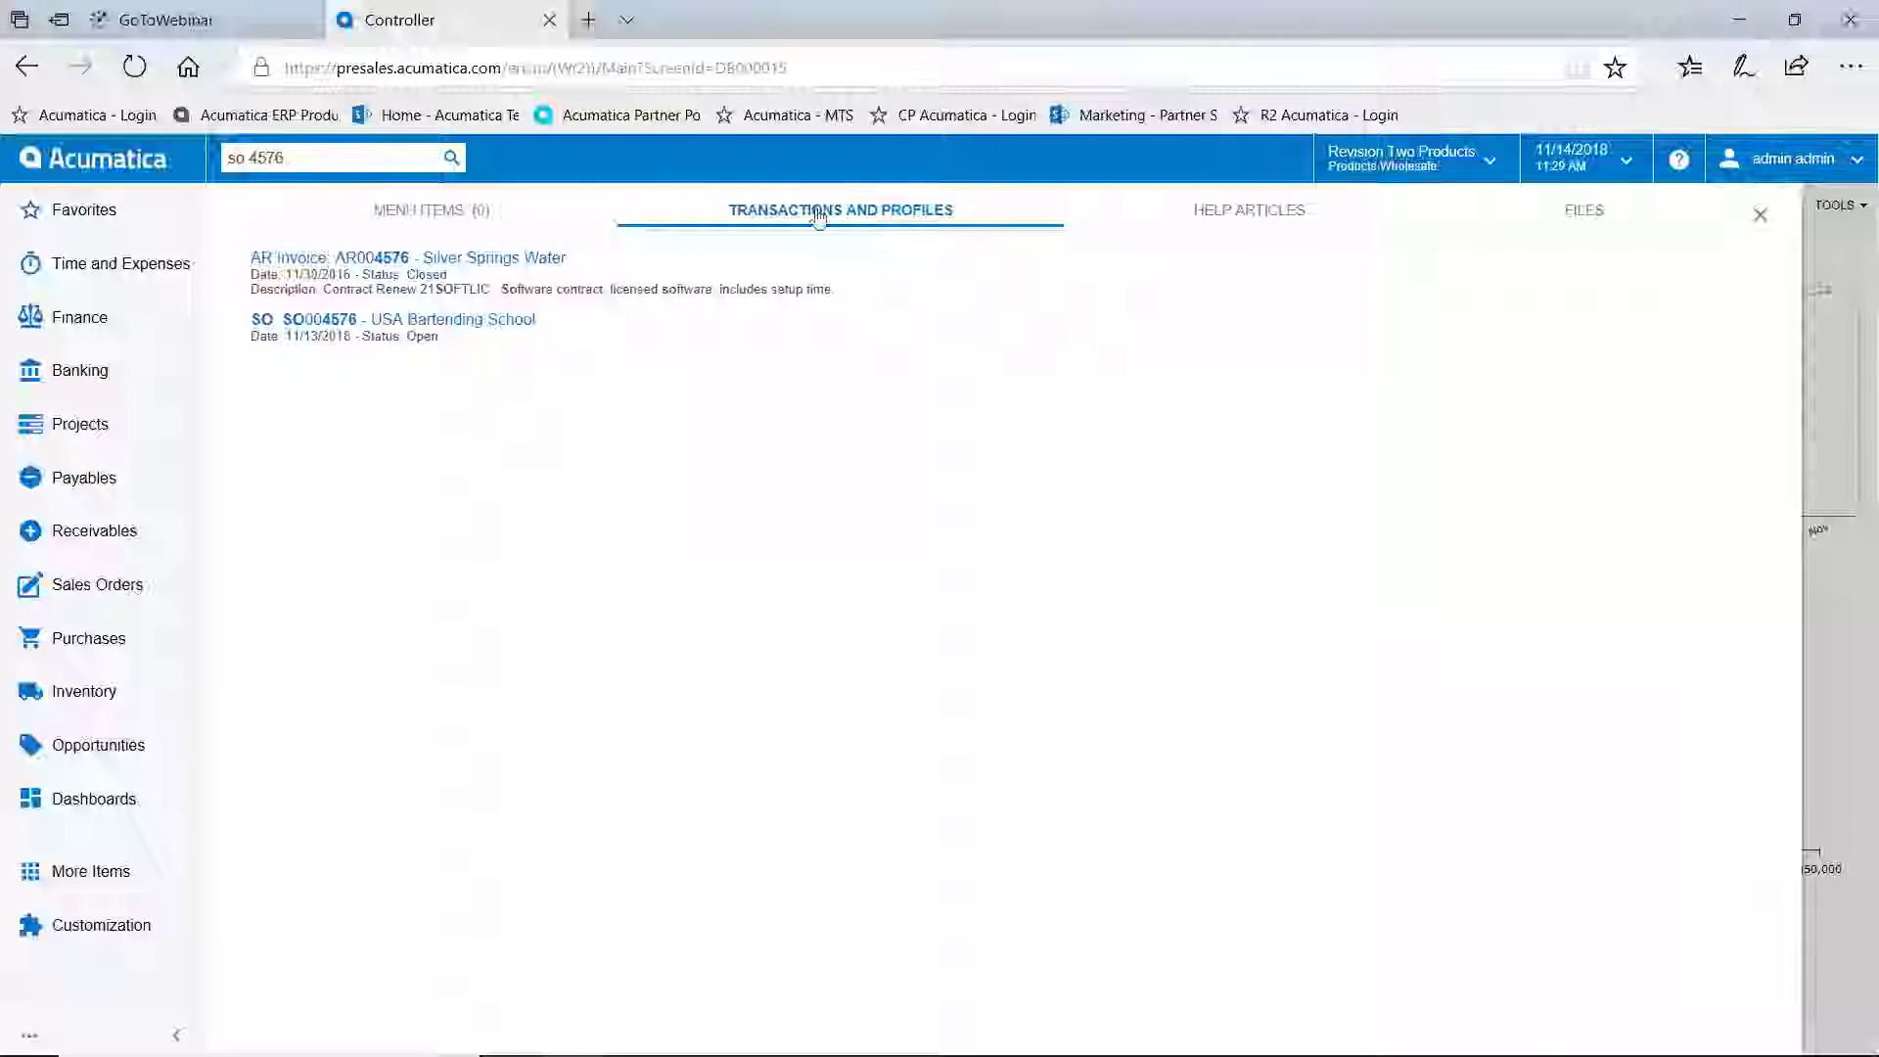
click(419, 323)
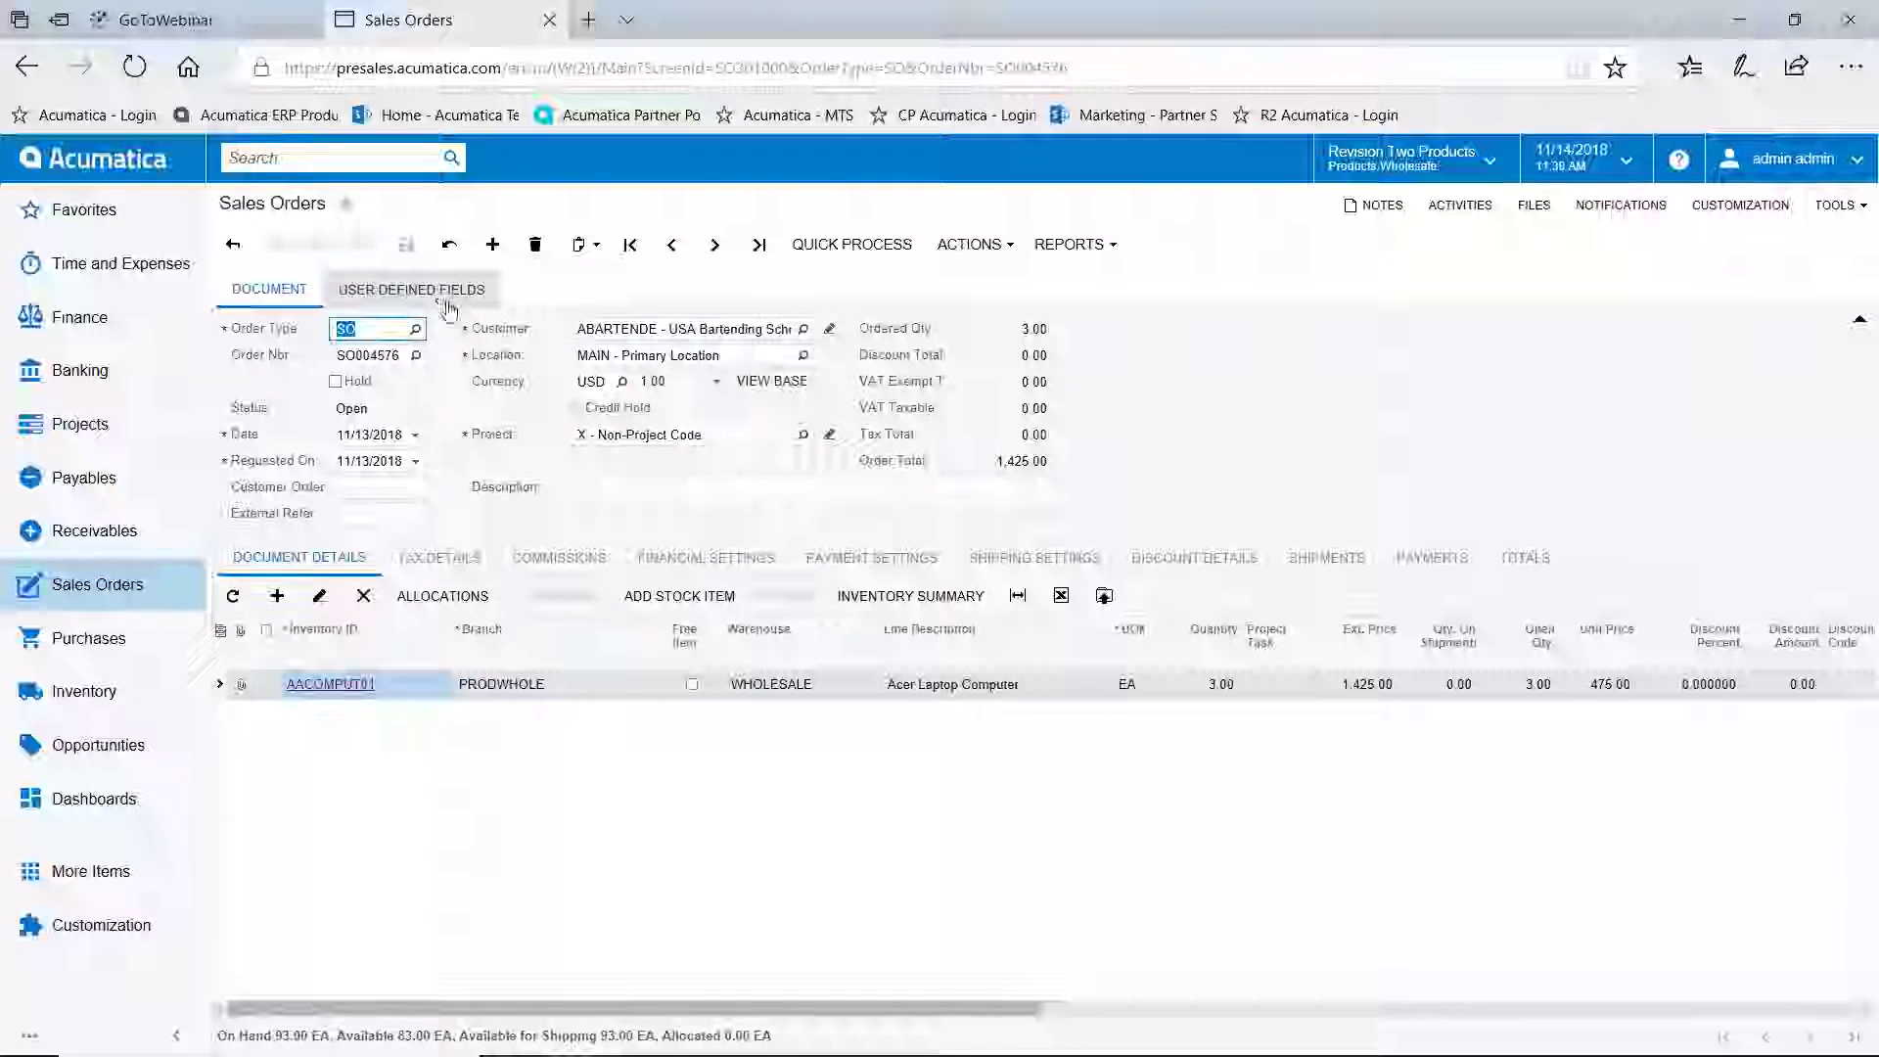
Inspect the Transaction Type and Industry (Careers/Employment) user-defined fields, then open the Customization menu
click(444, 293)
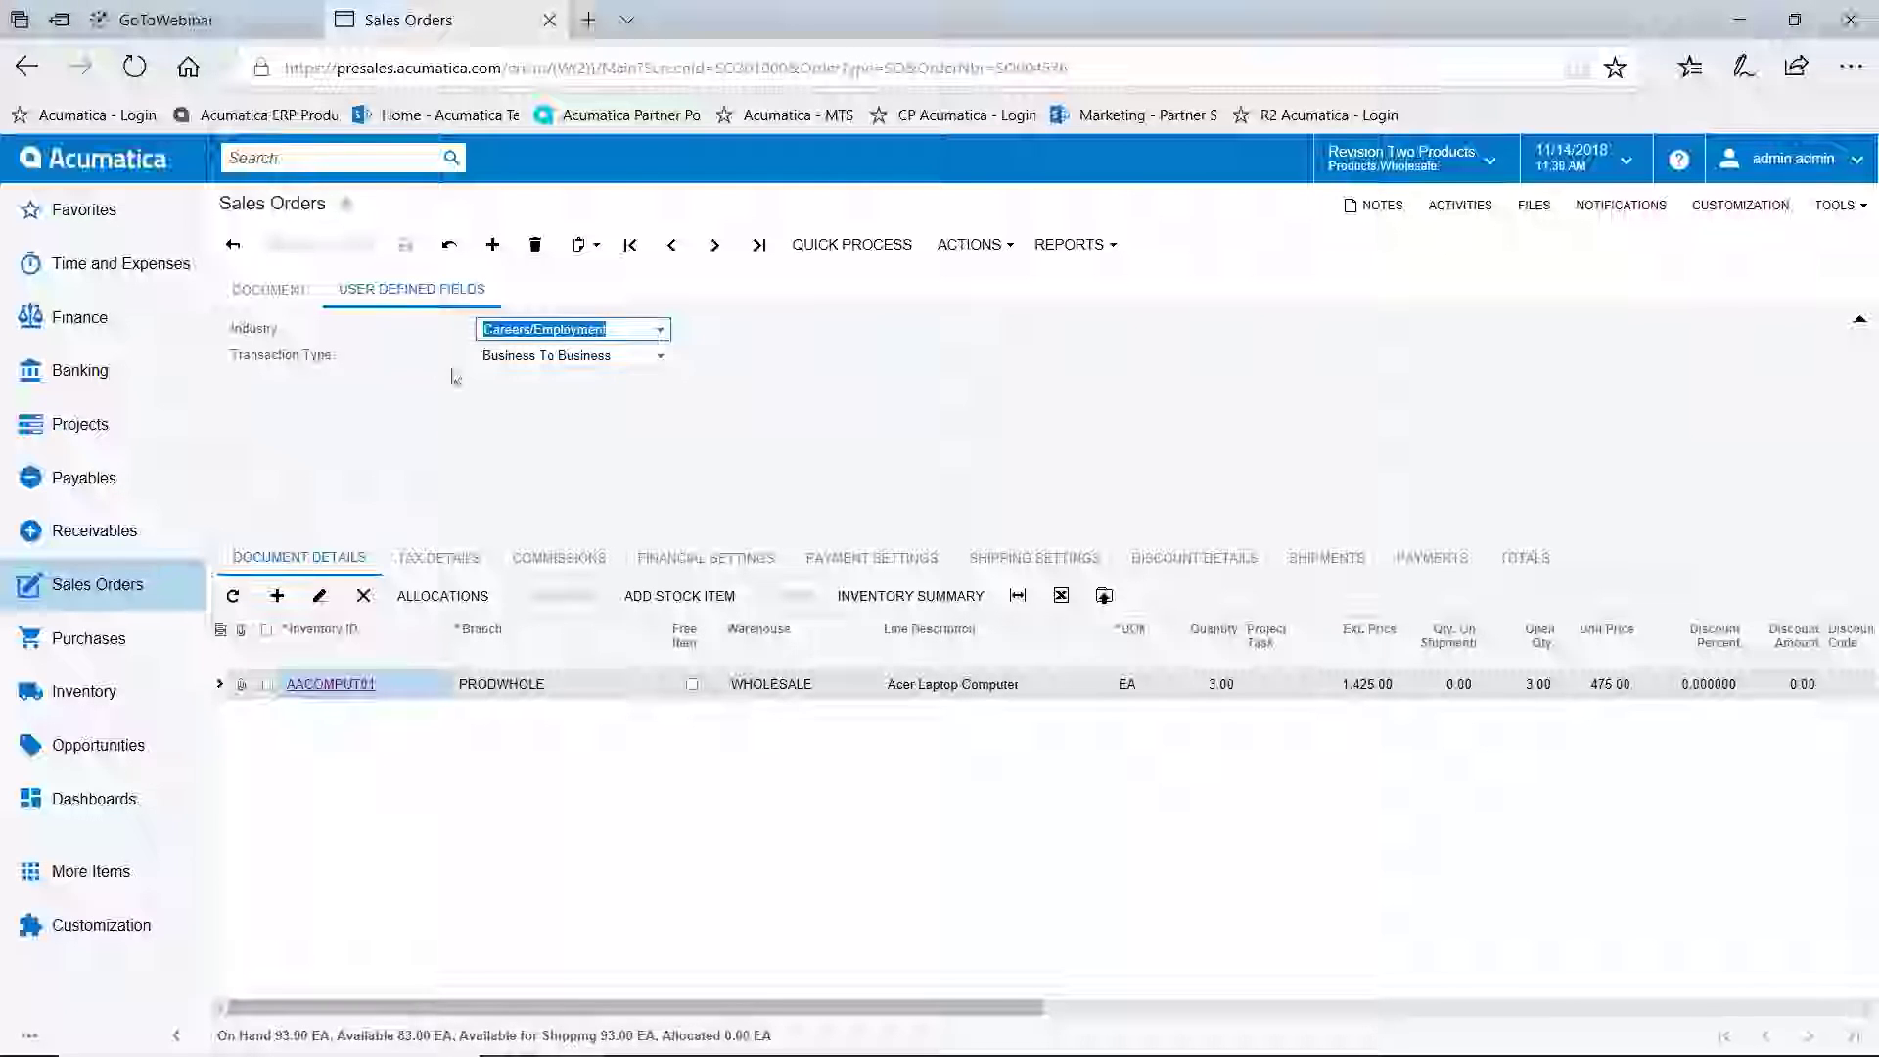
click(290, 291)
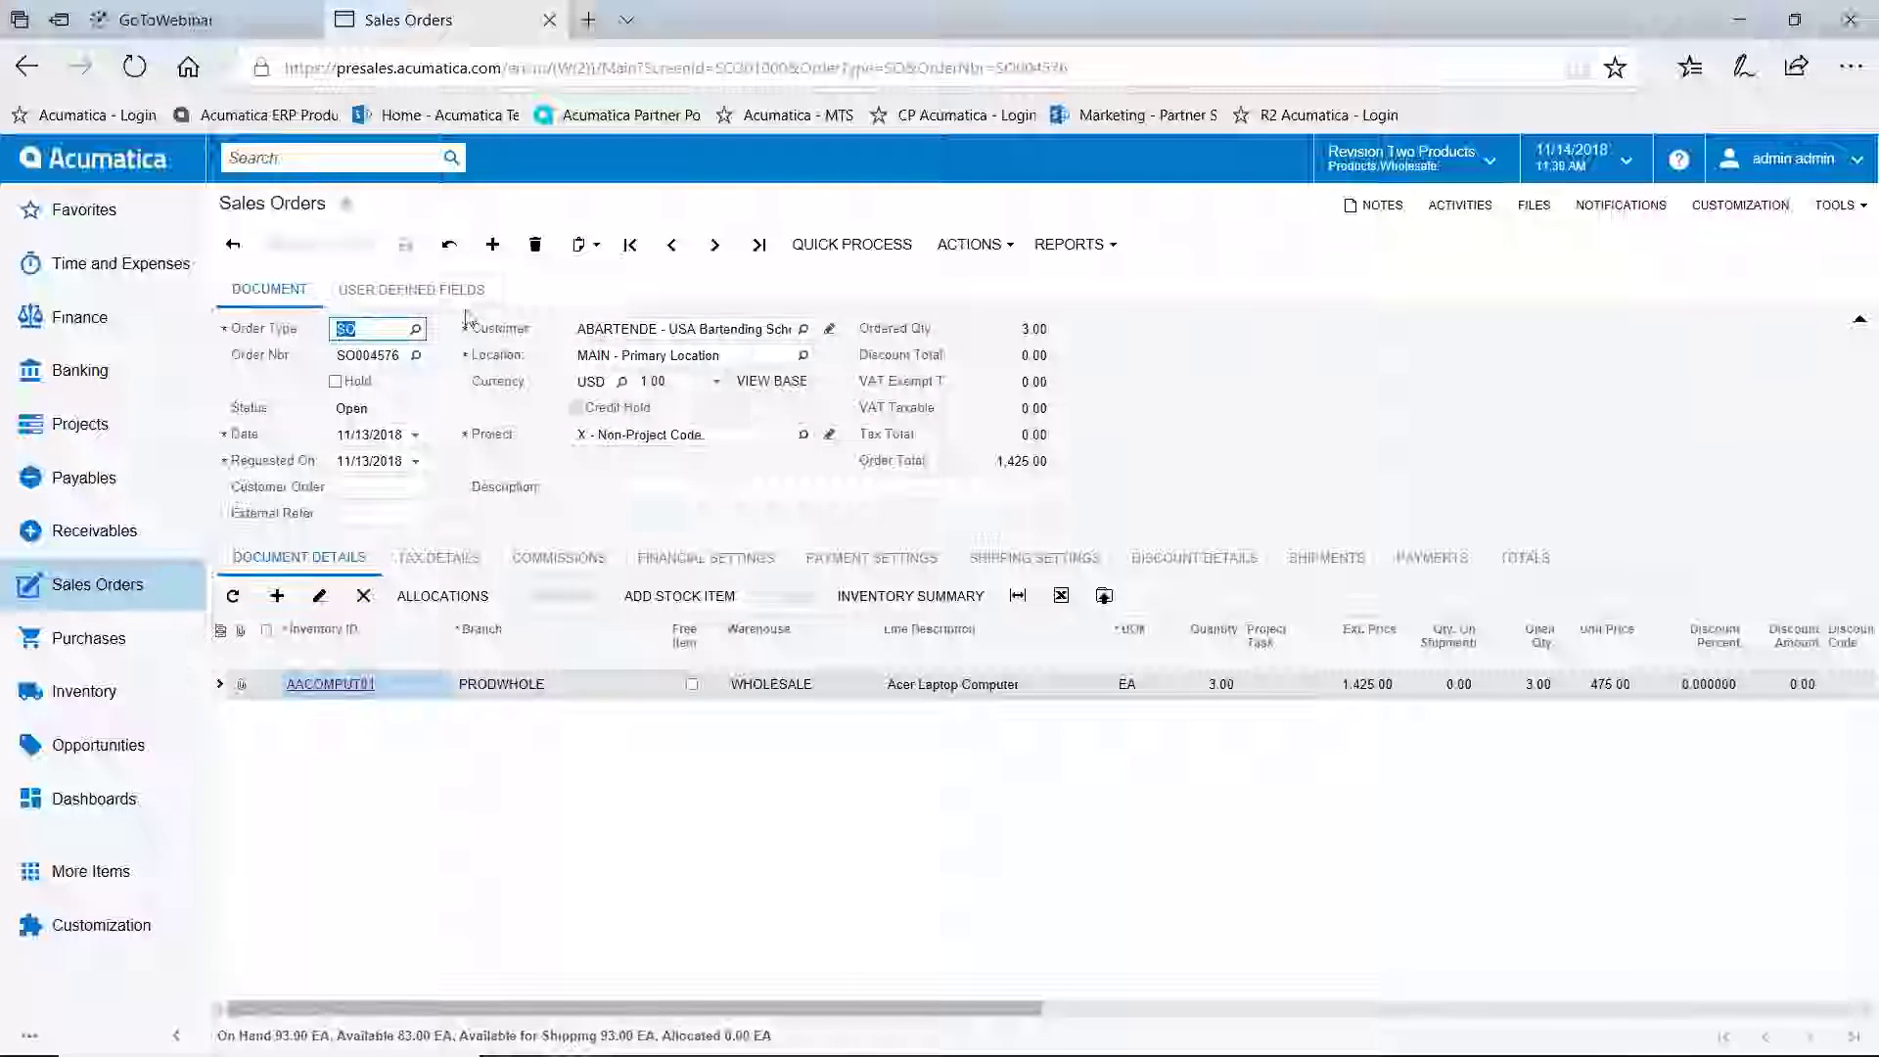
click(411, 291)
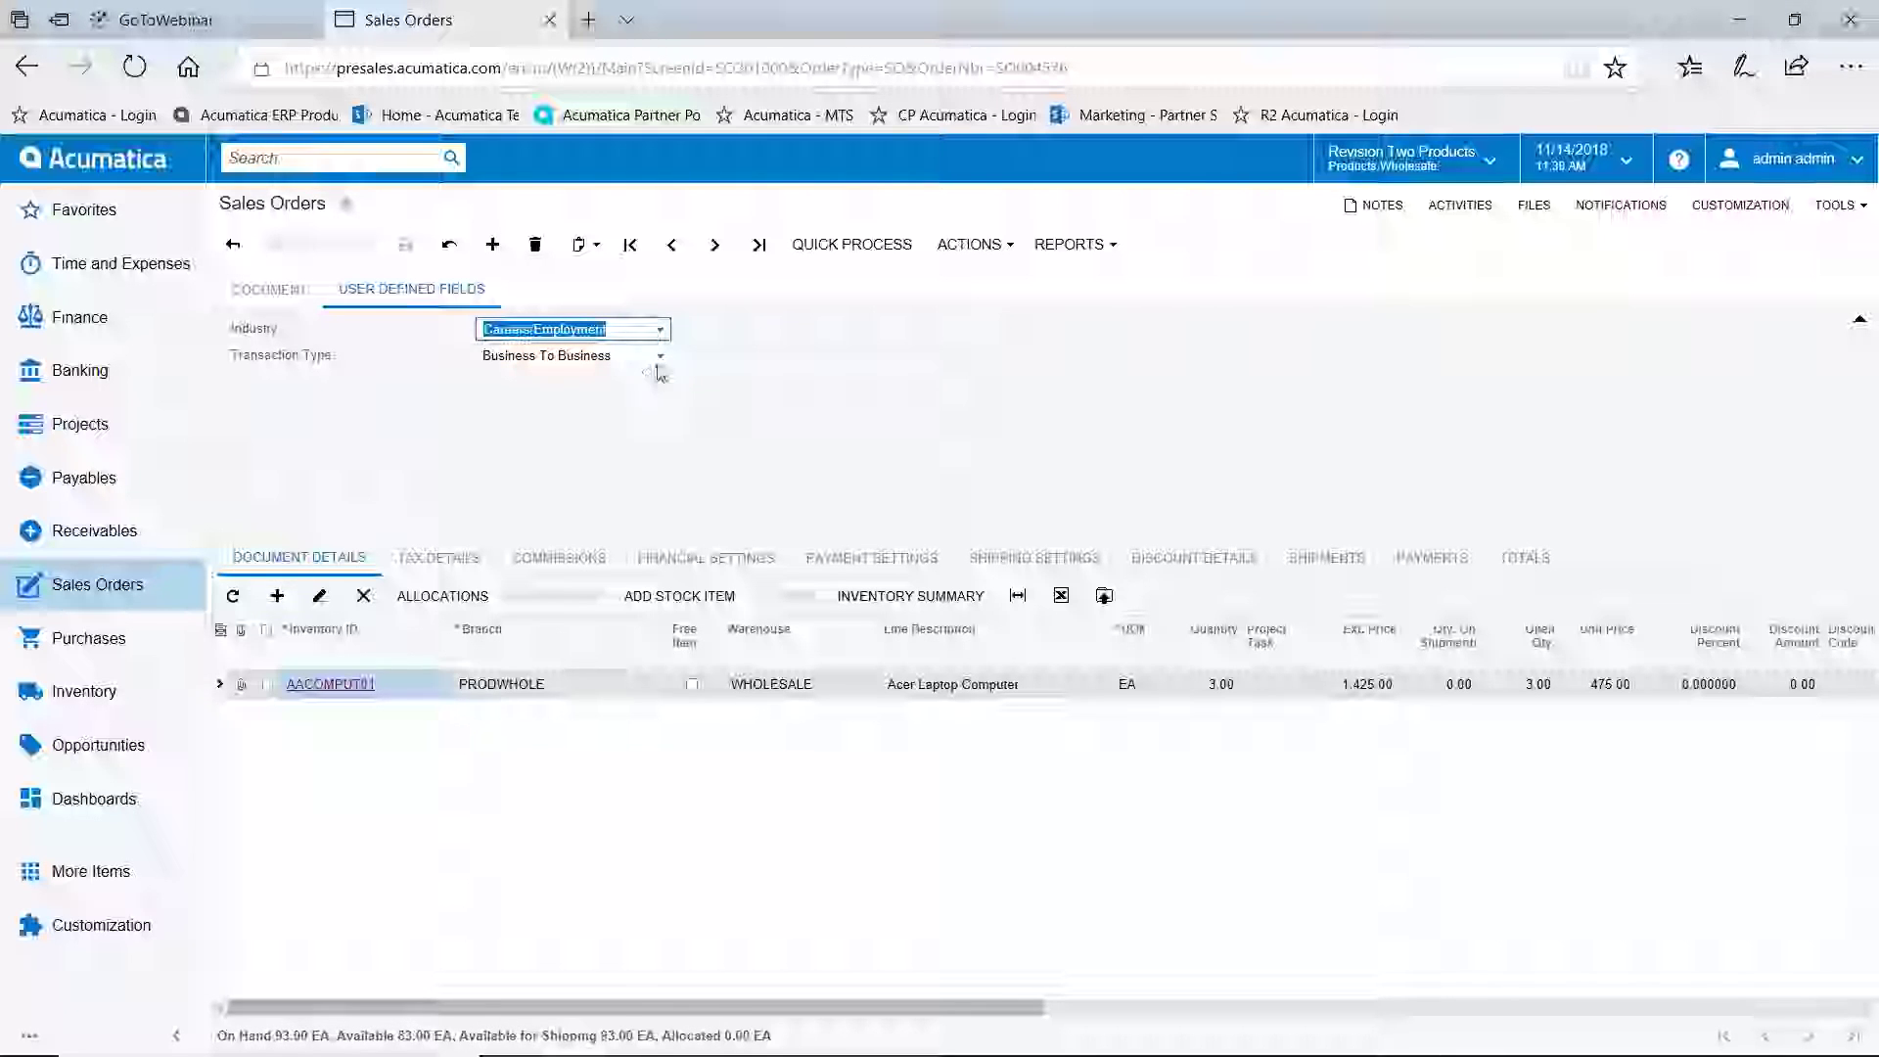
click(661, 359)
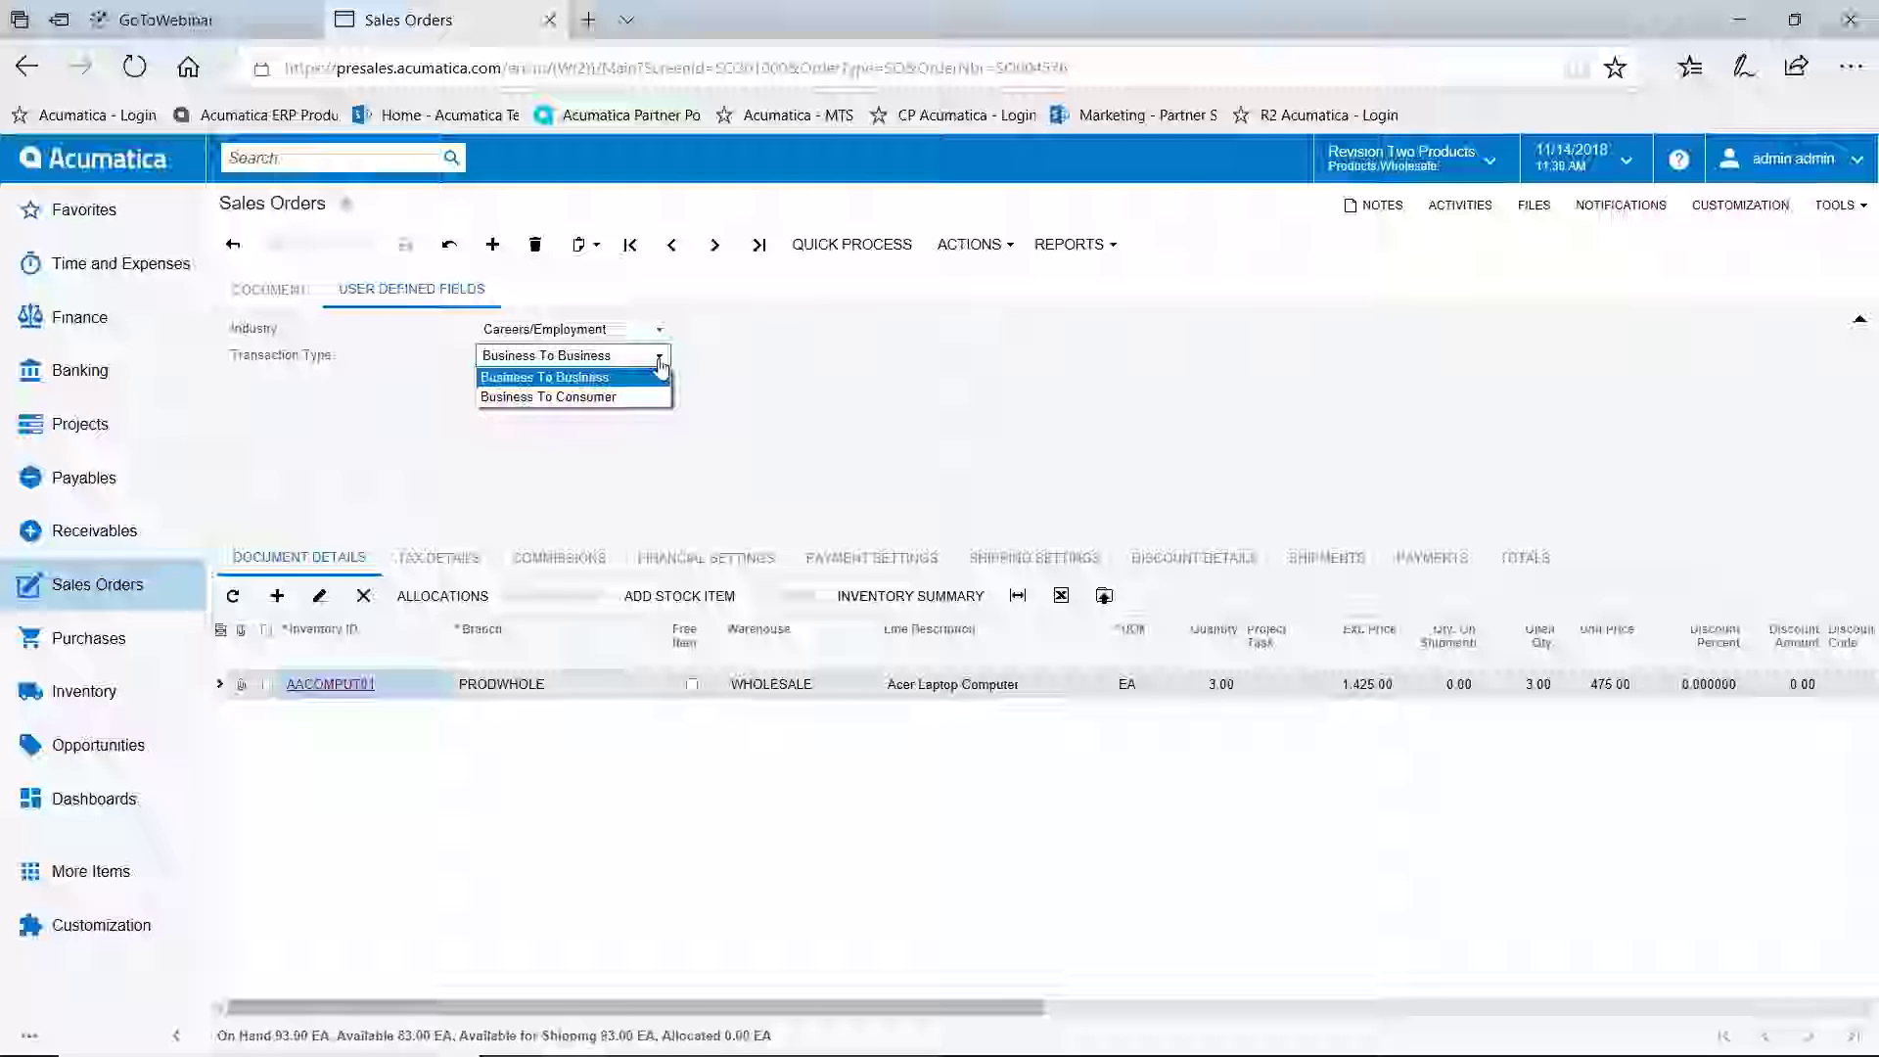
click(772, 383)
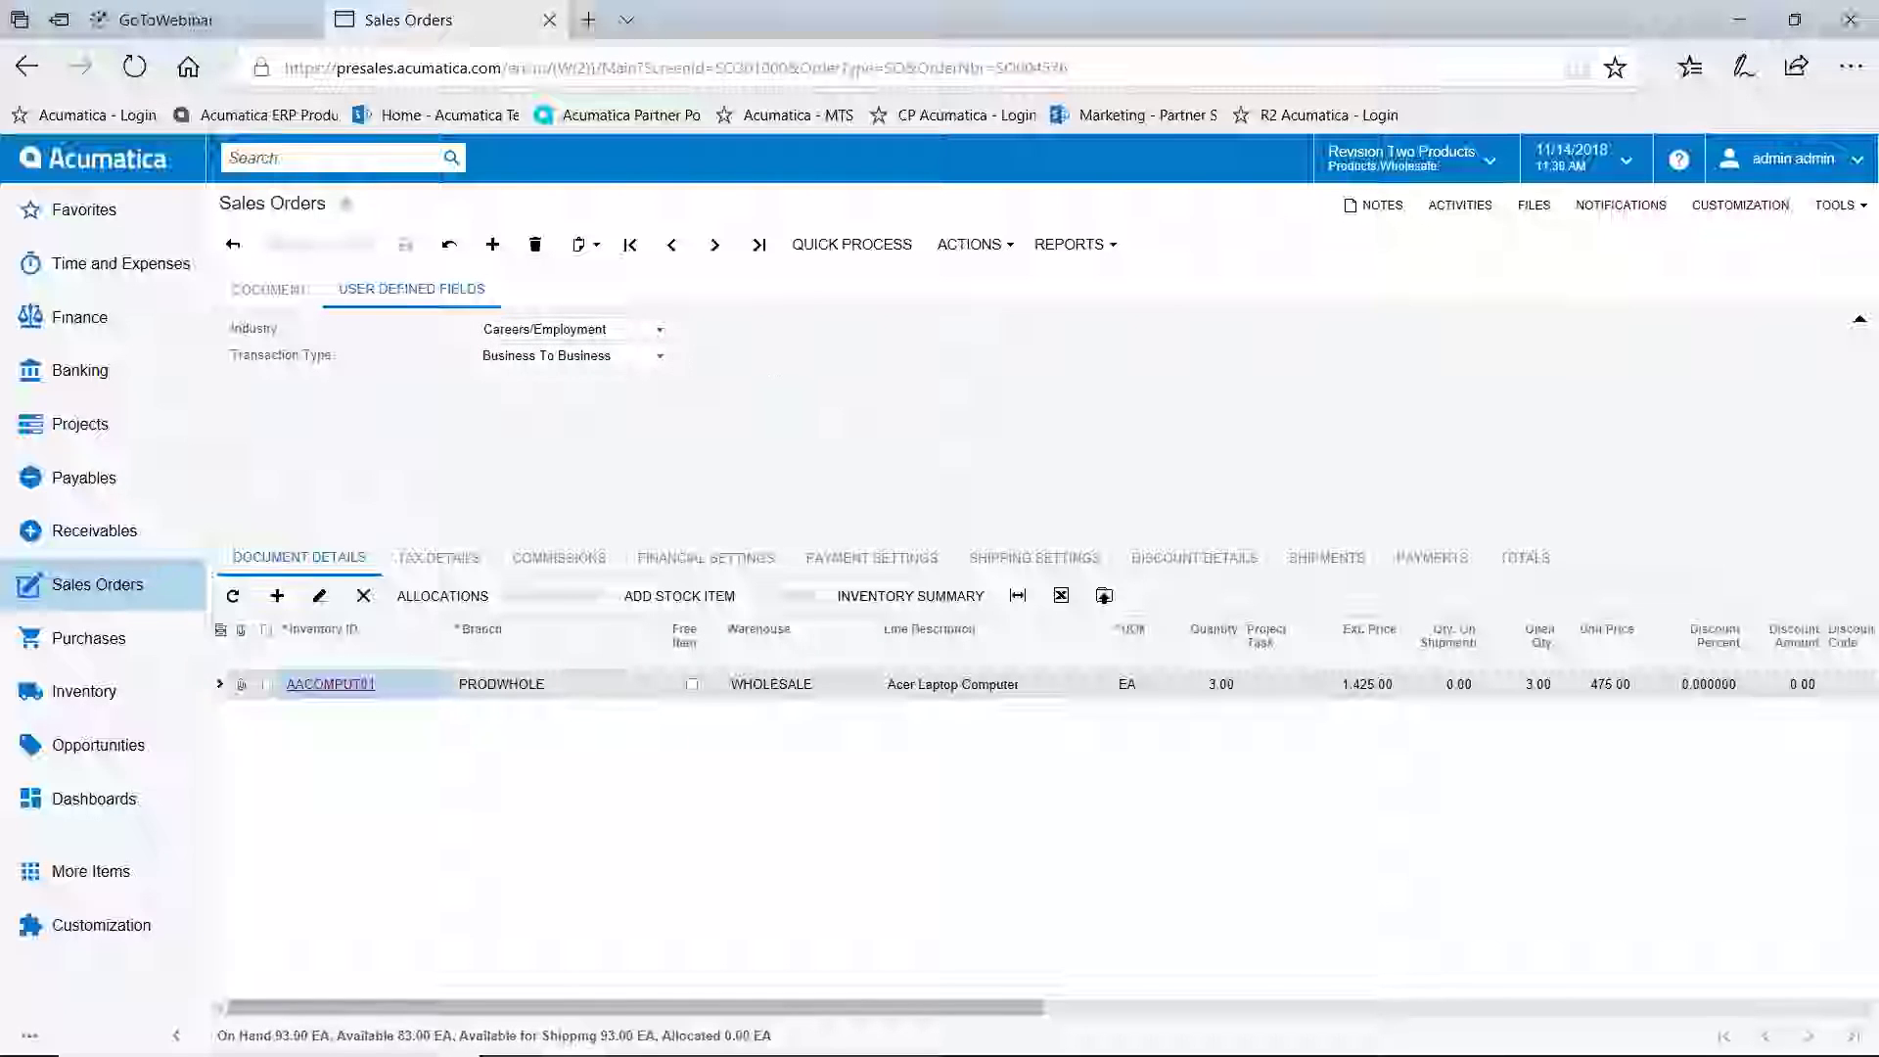
click(662, 336)
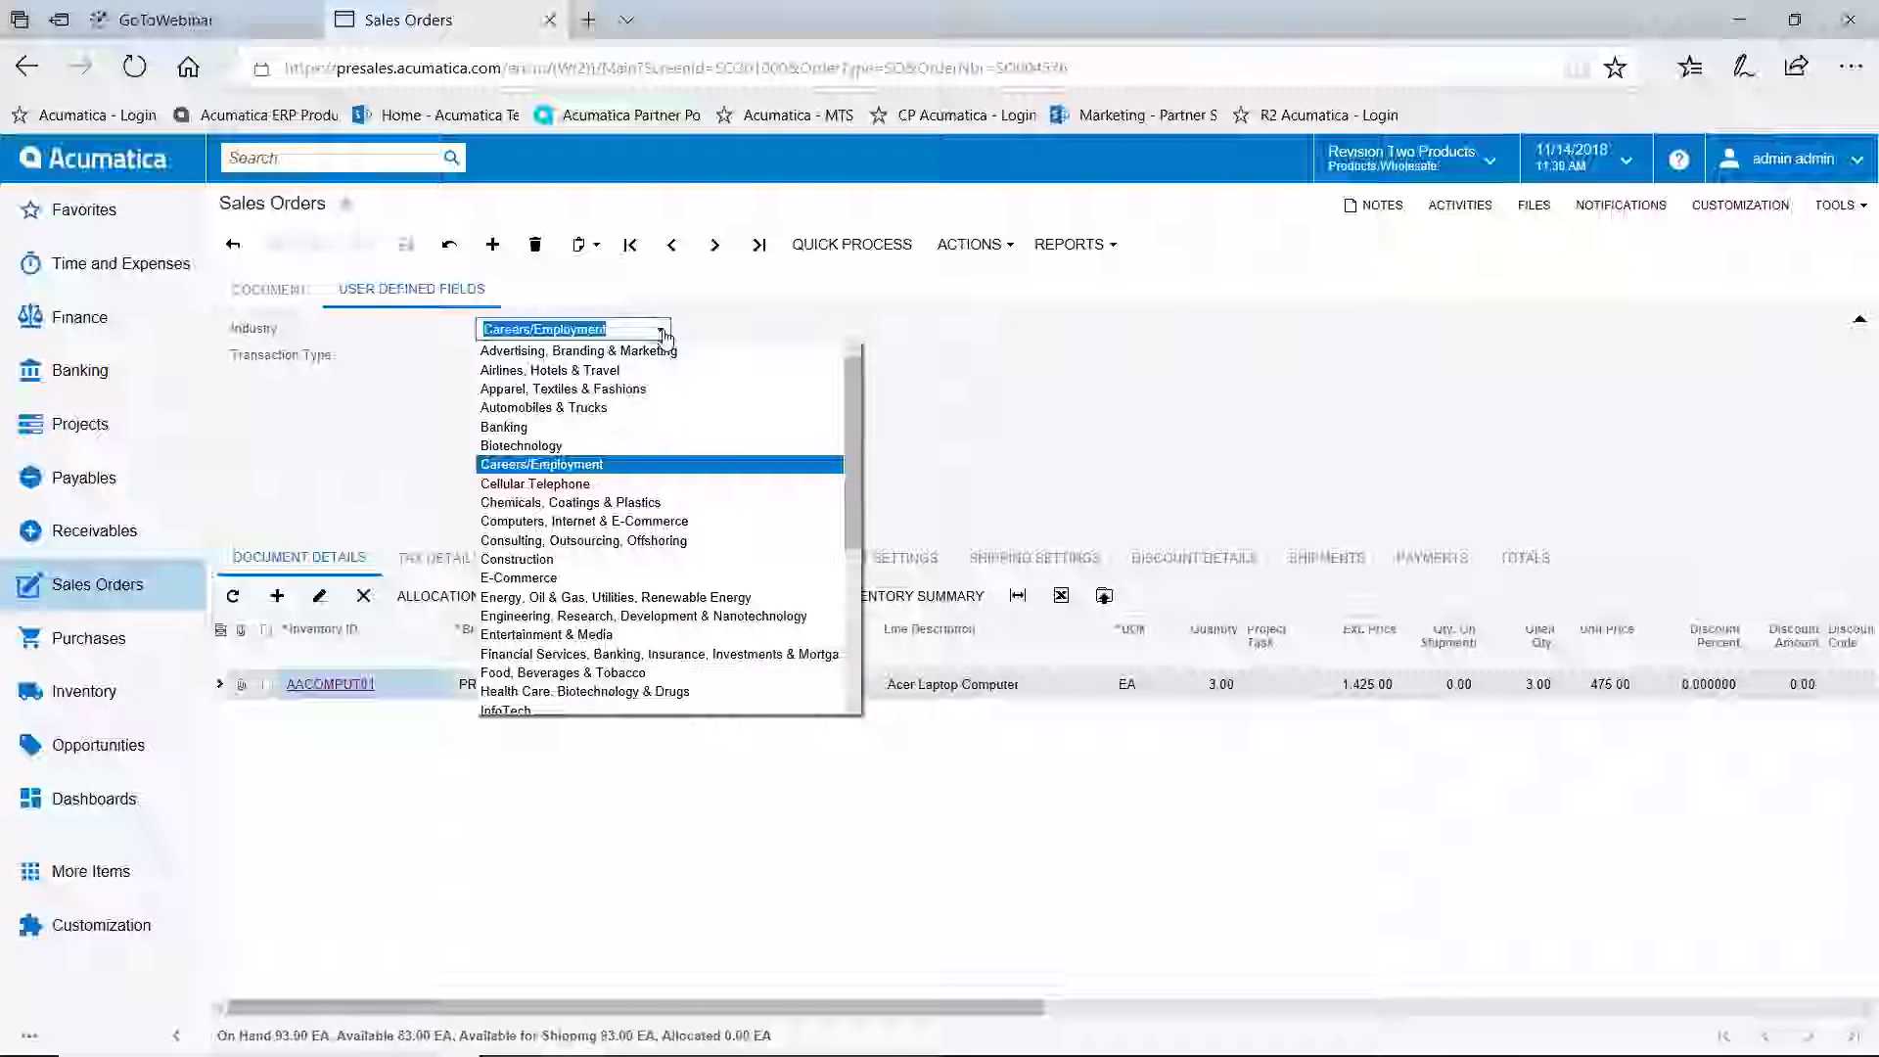
click(1014, 380)
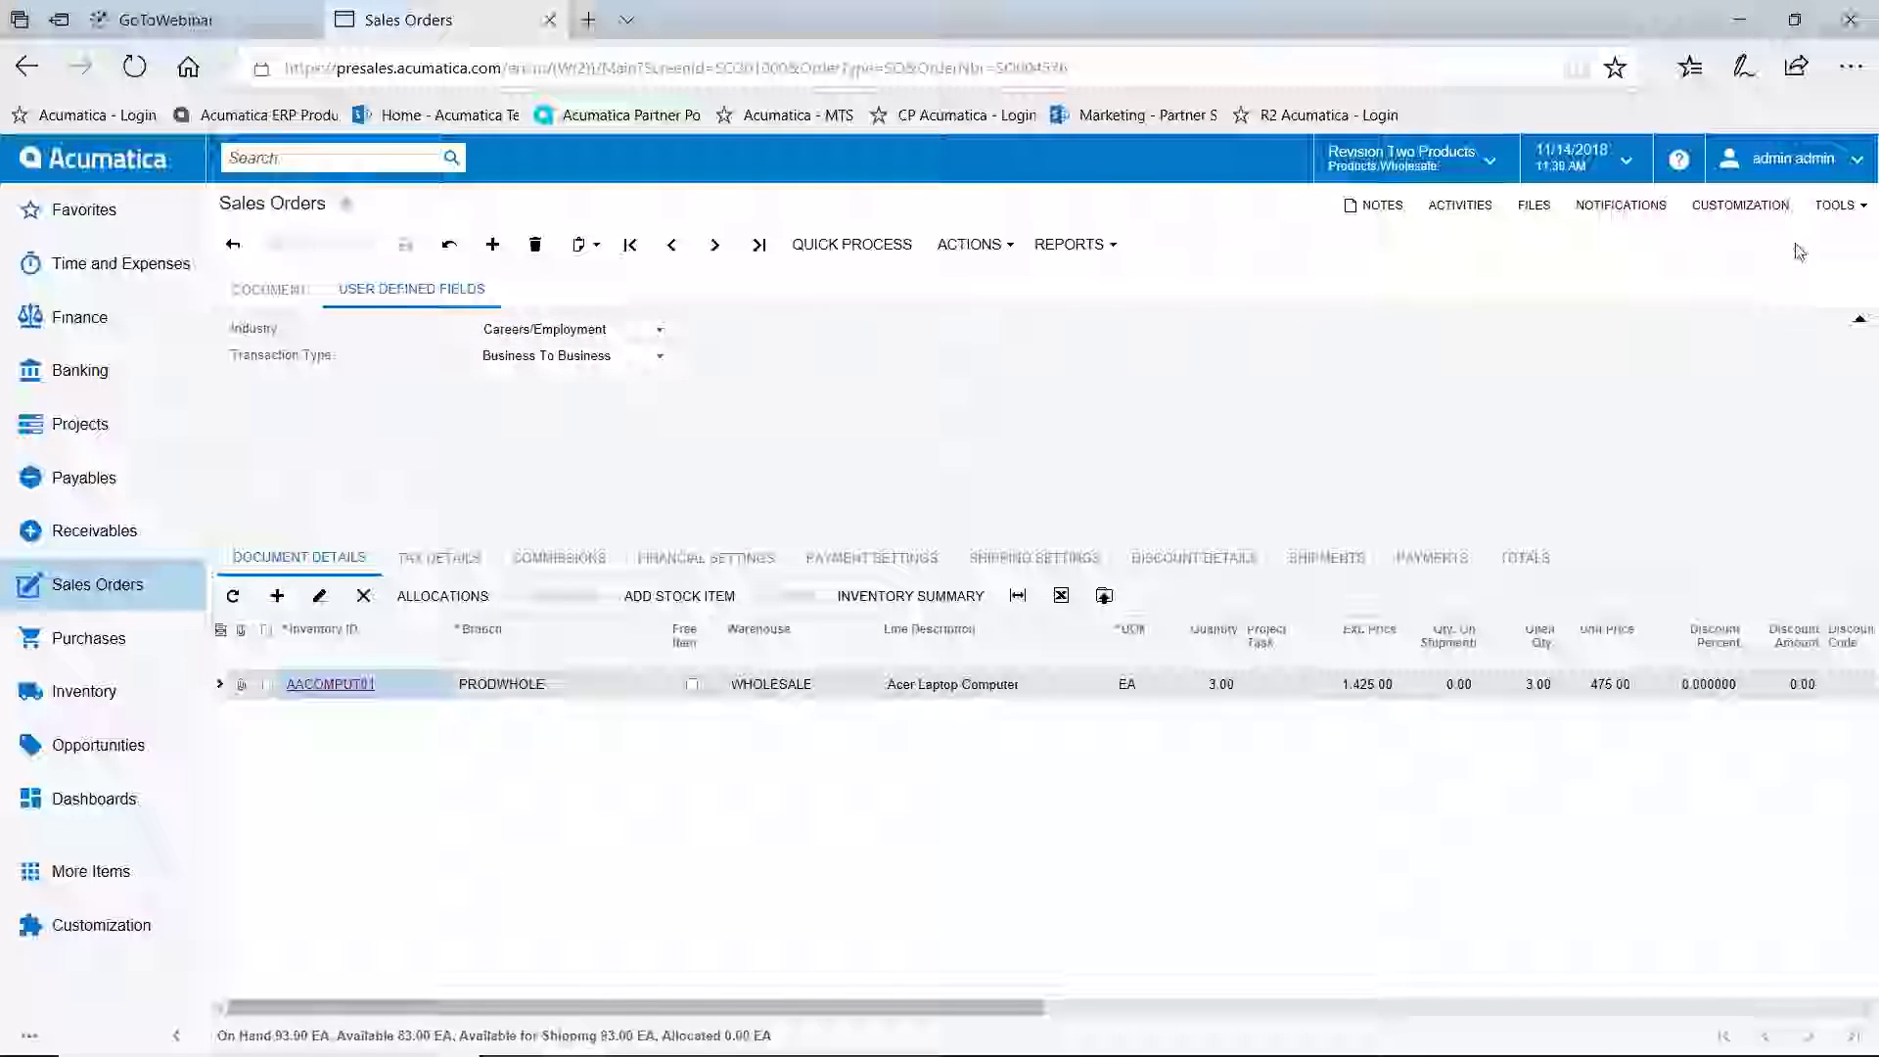
click(1741, 205)
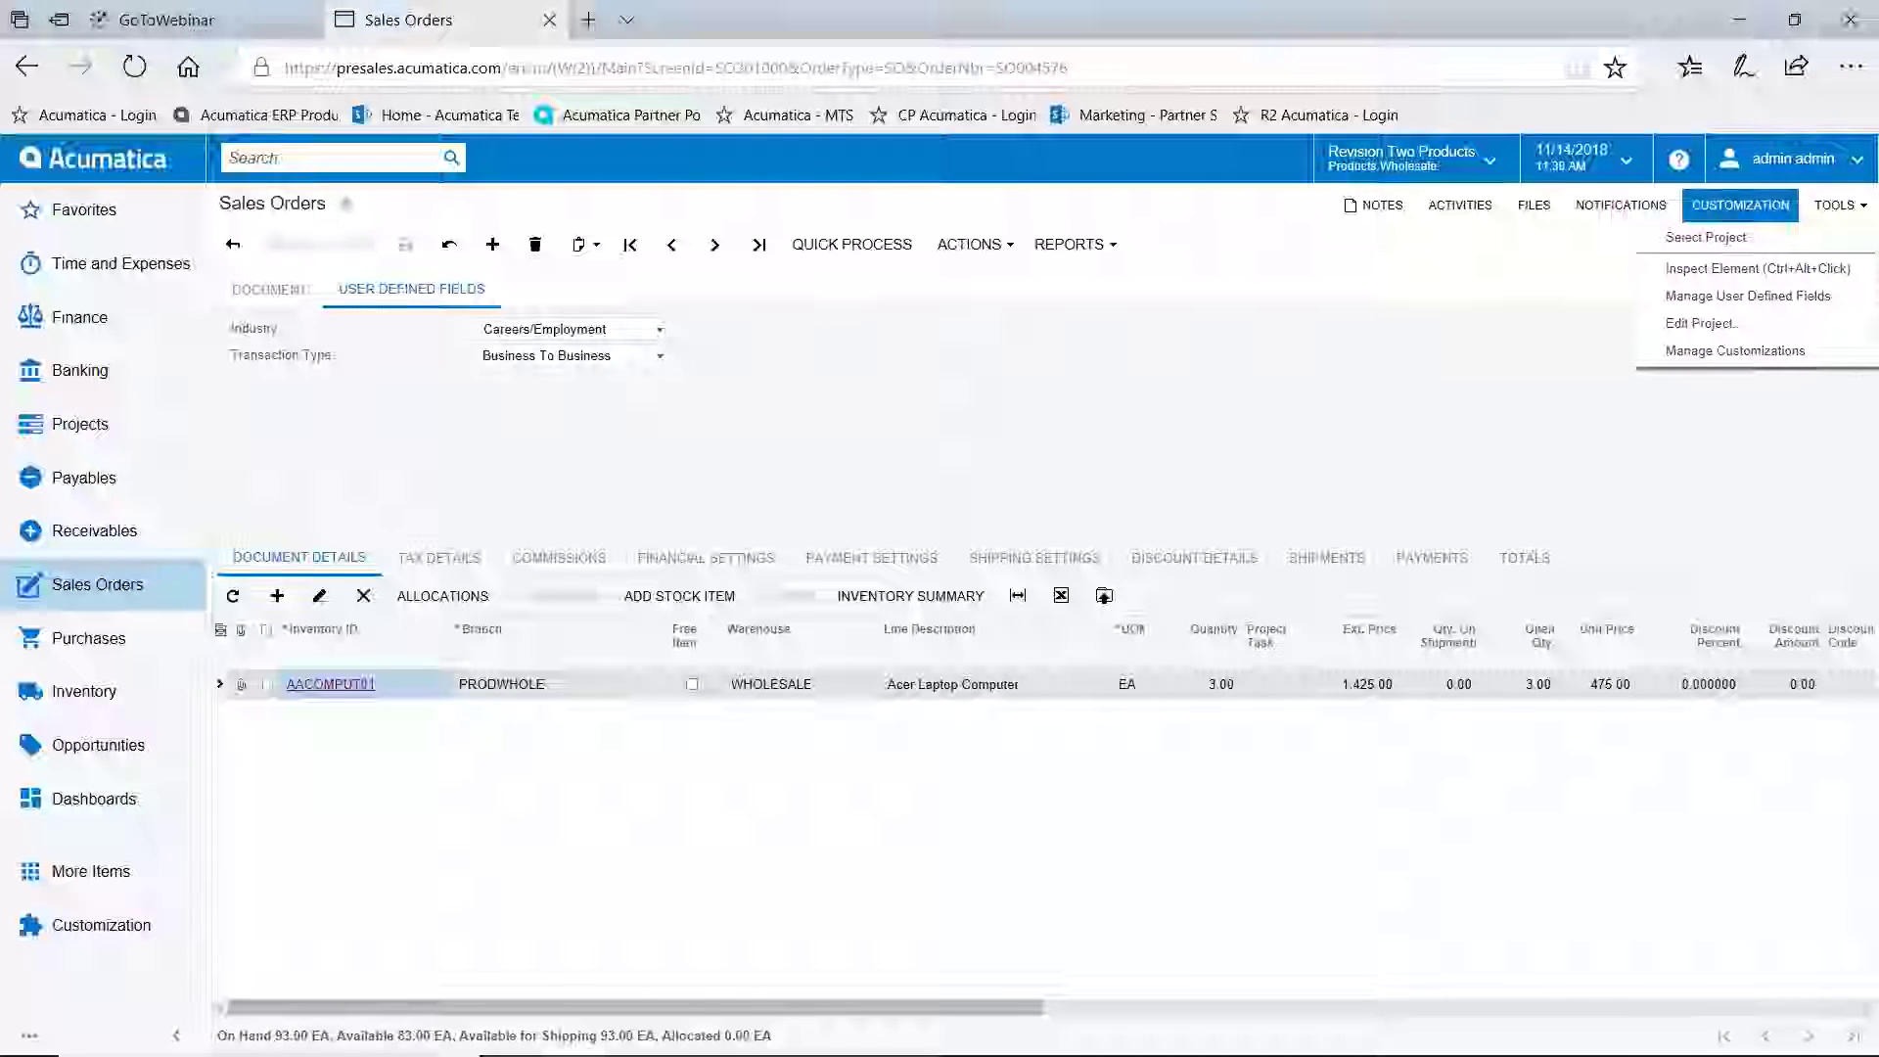
From the sales order user-defined fields, open attribute maintenance and enter attribute ID ERPVAR
click(1748, 298)
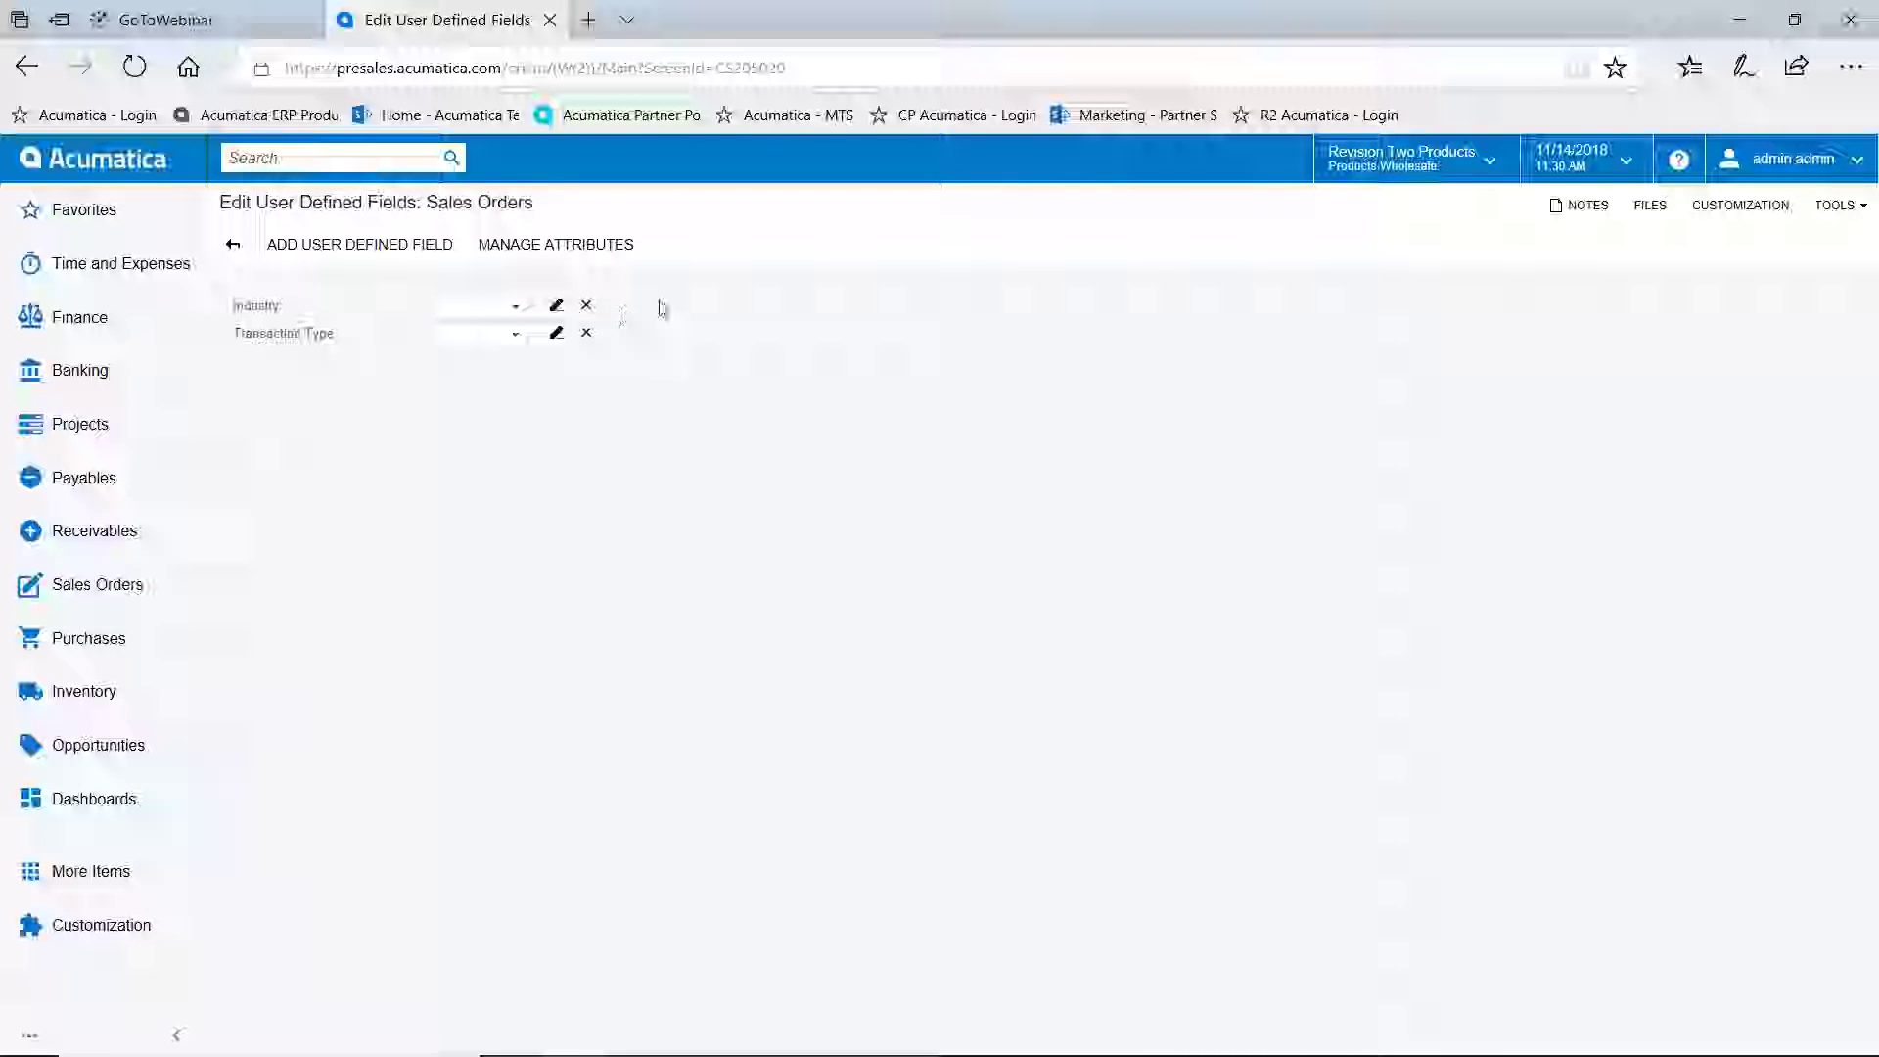
click(556, 244)
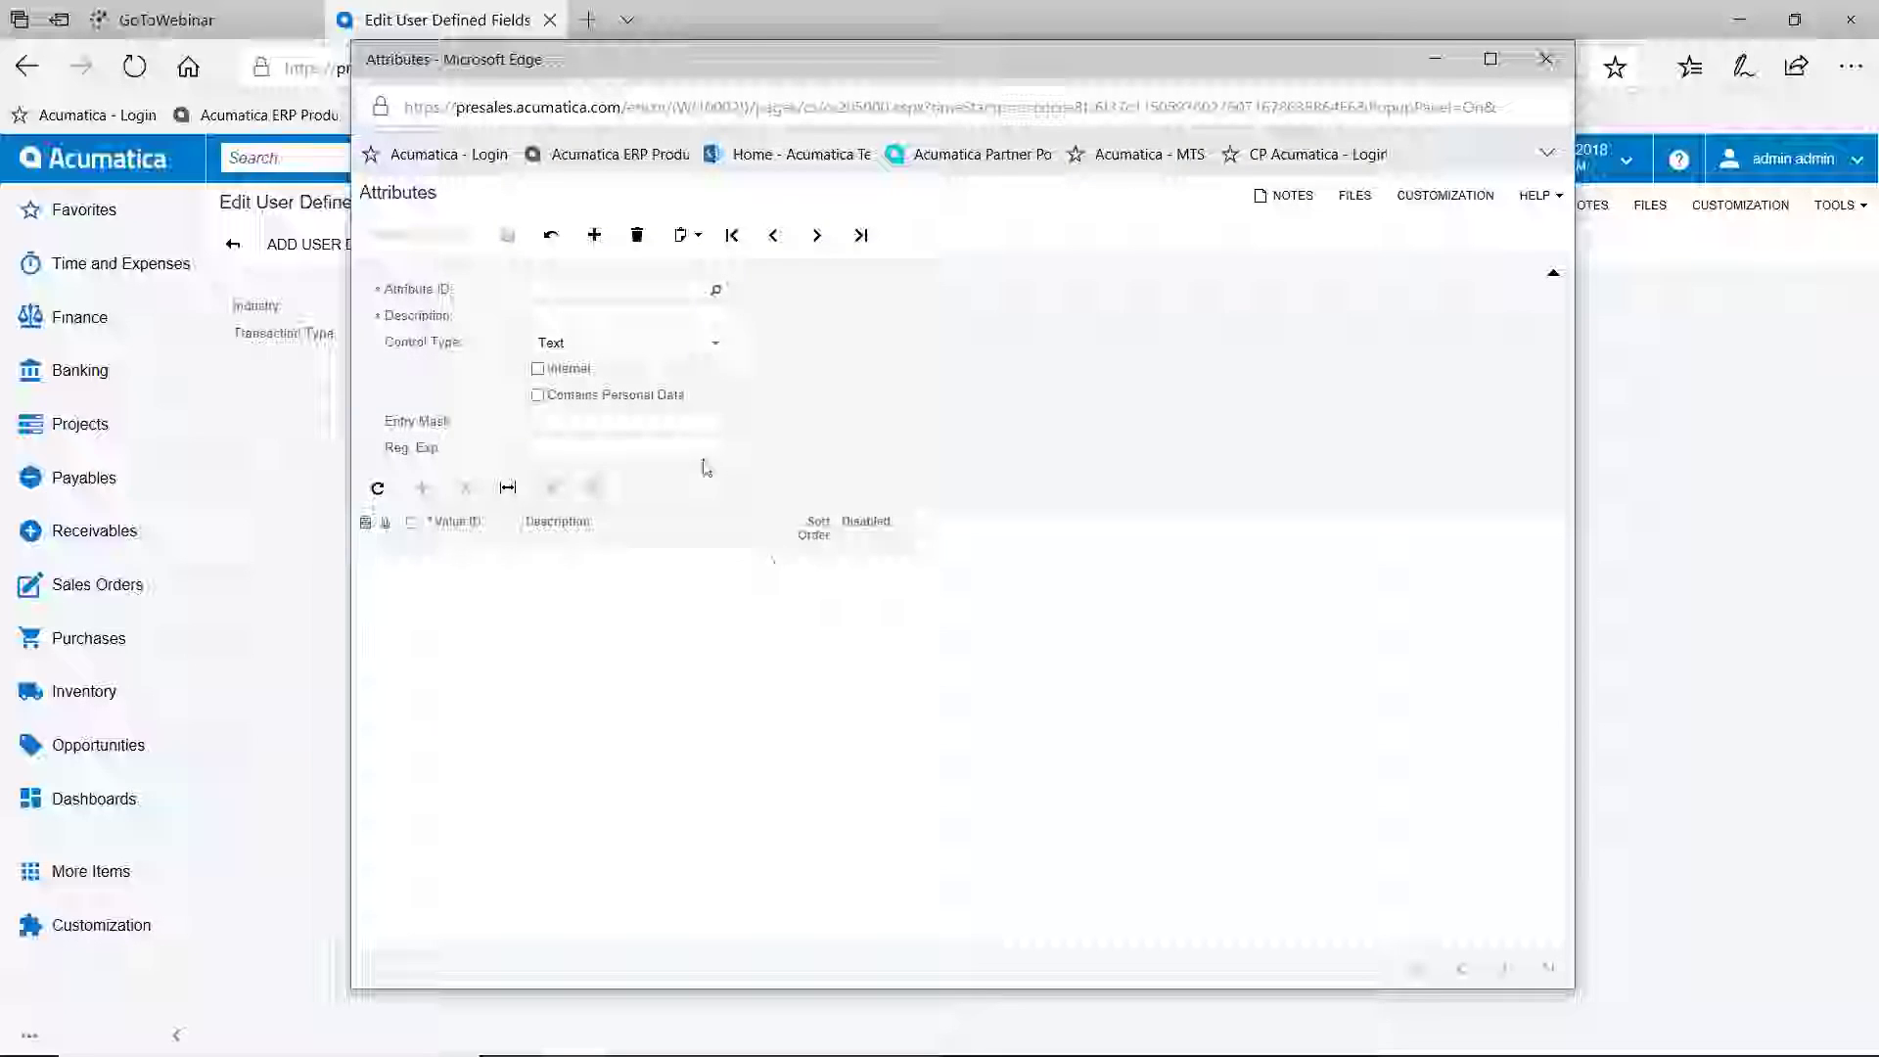
click(591, 292)
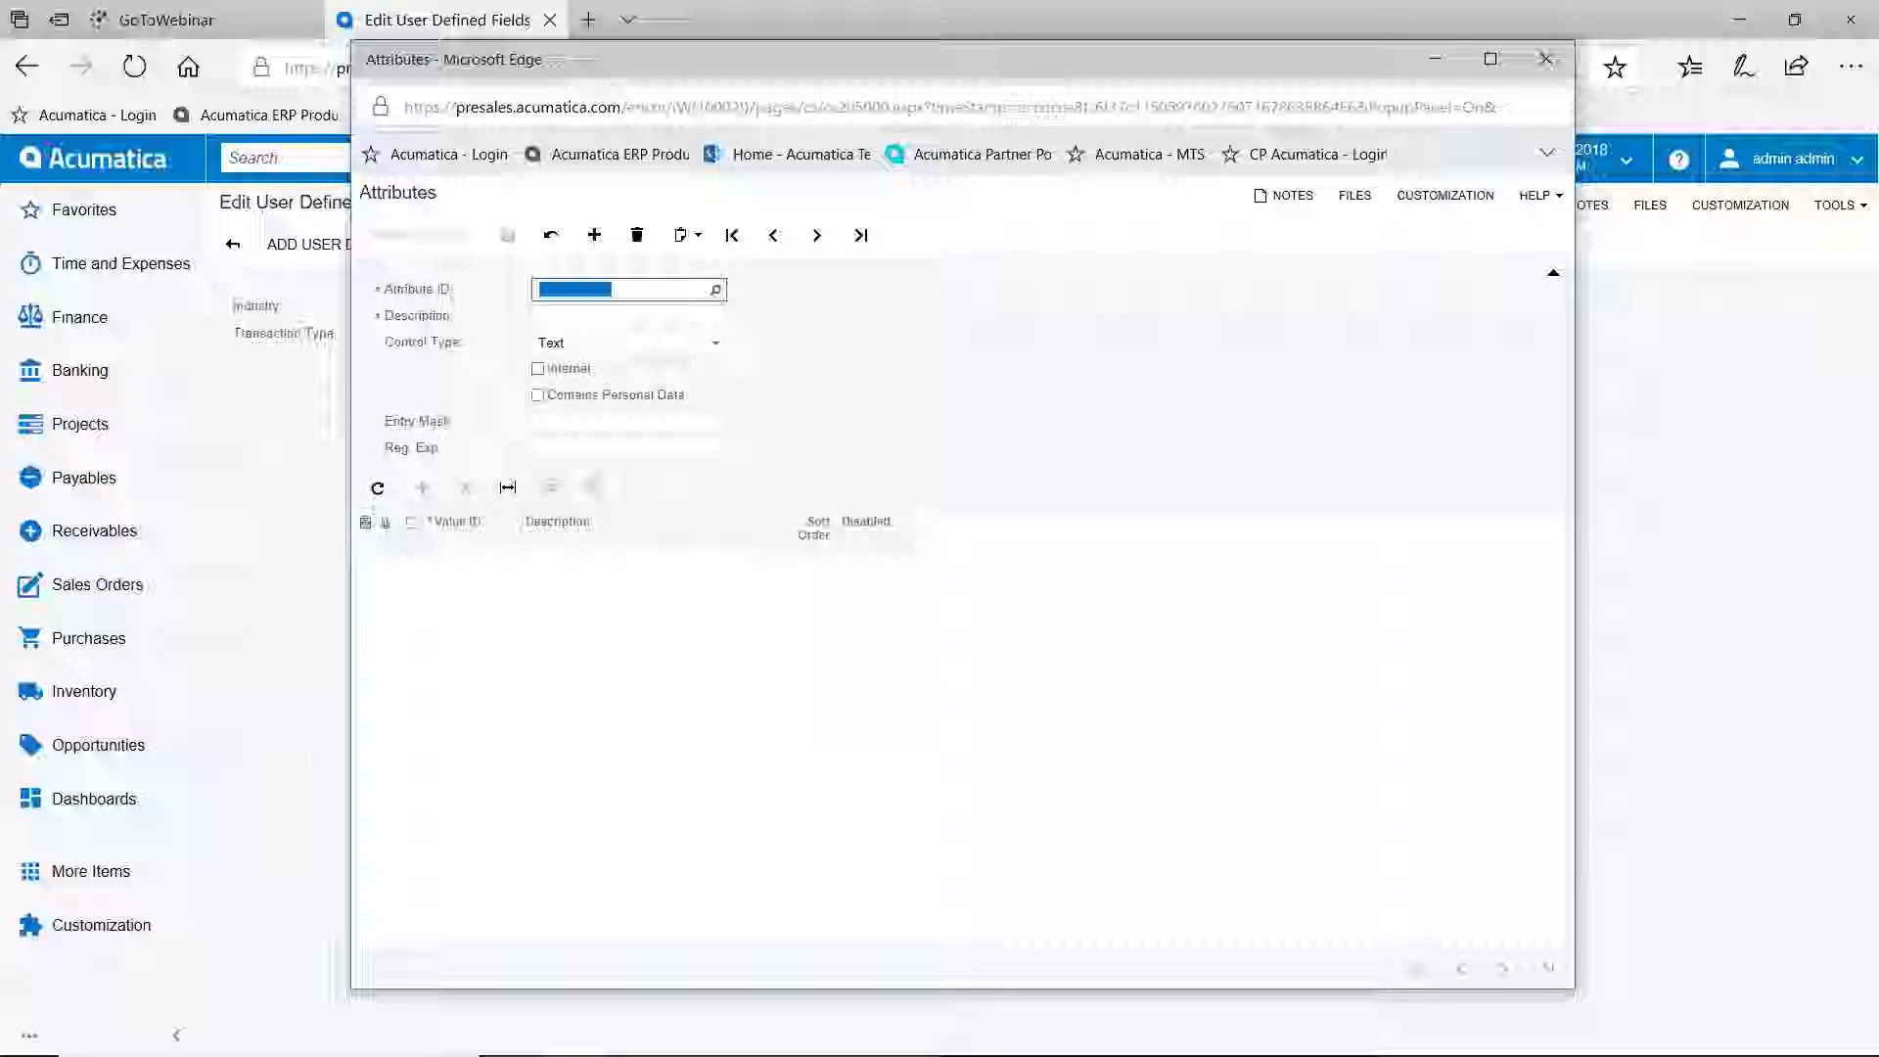
text(ERPVAR)
Describe the attribute as ERP VAR, keep the Text control type, save it, and begin adding a field
click(618, 313)
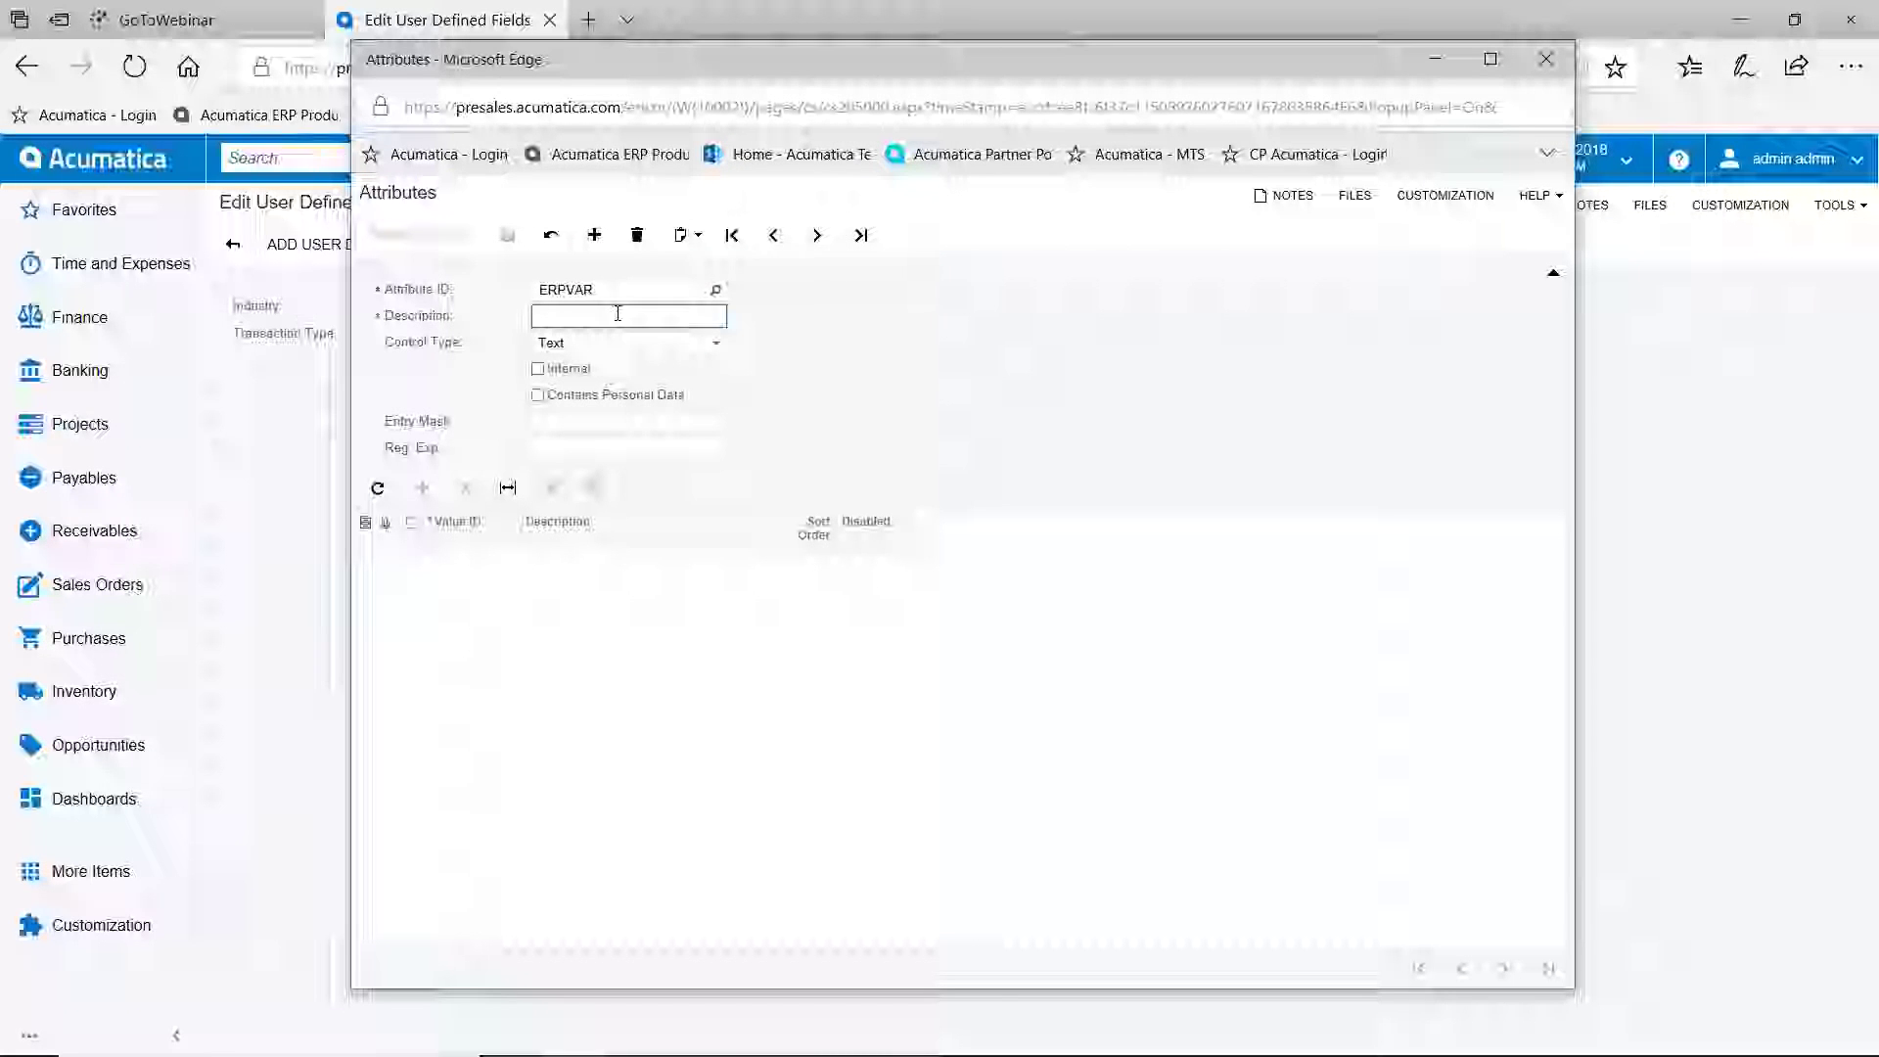
text(ERP VAR)
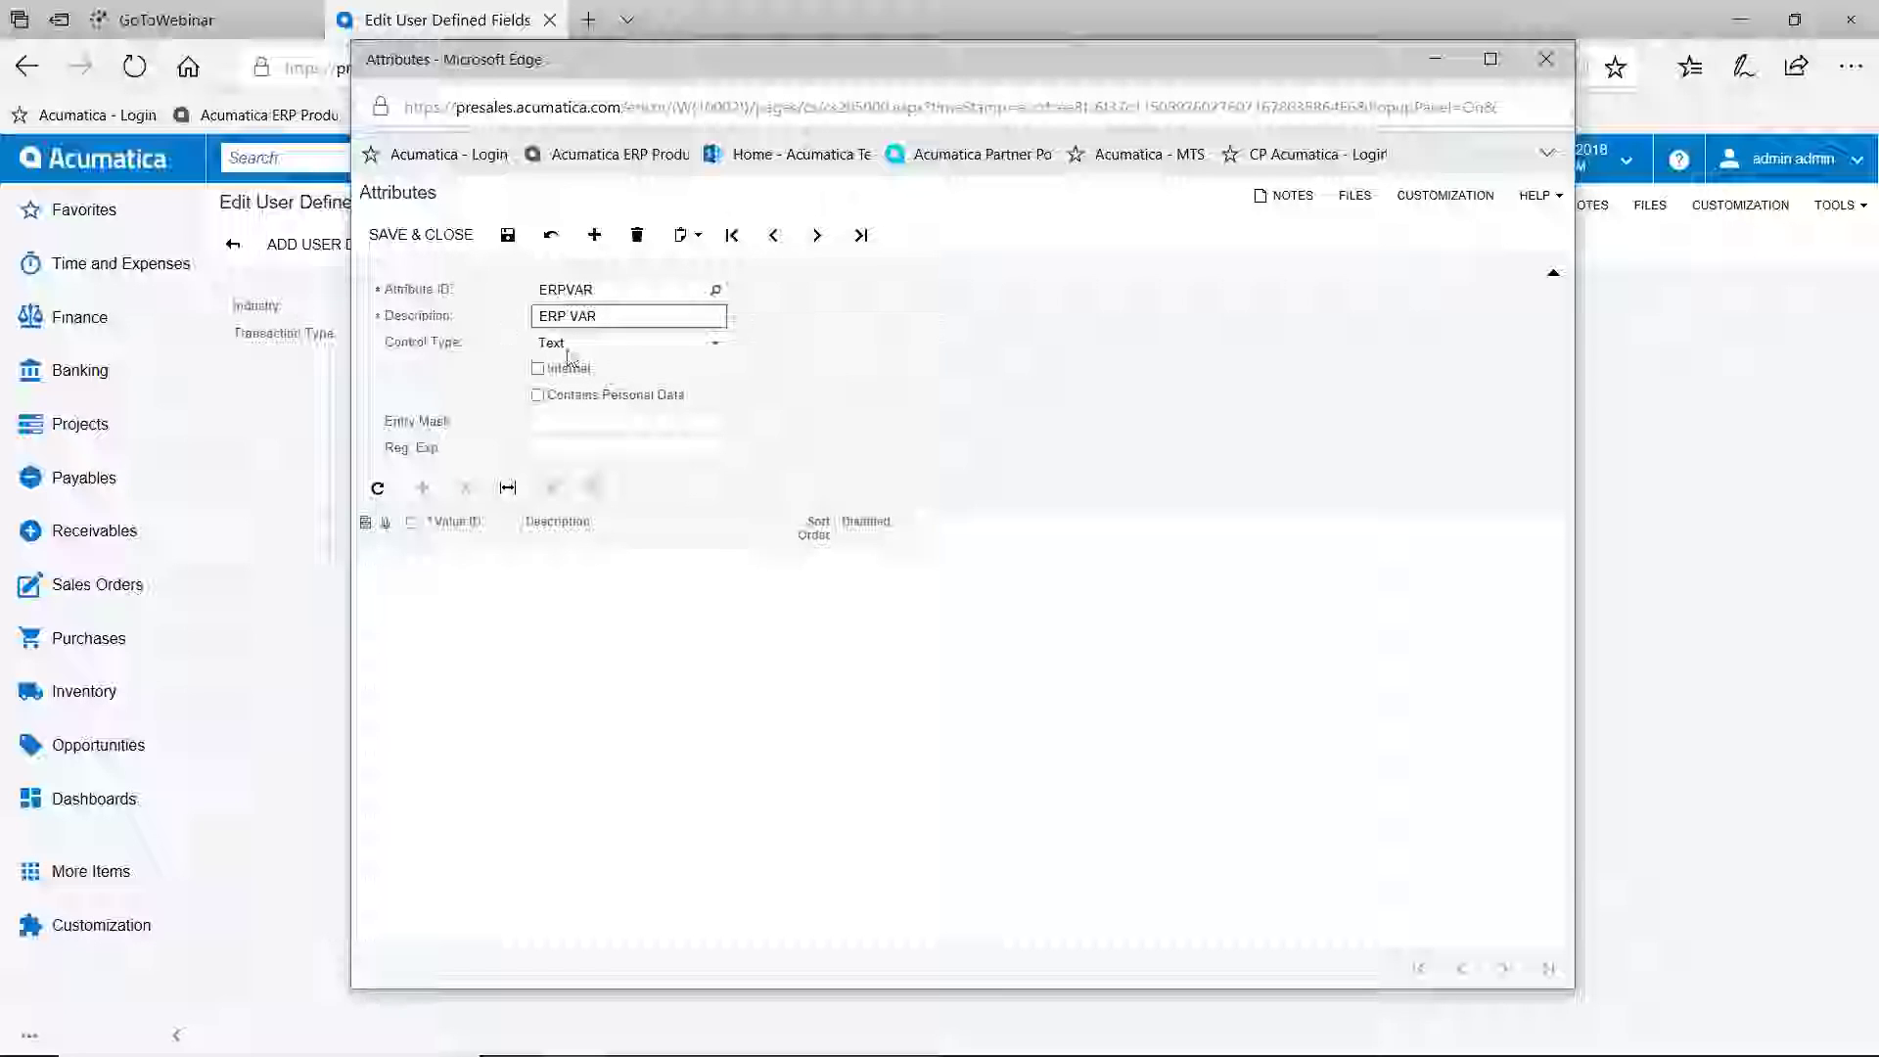
click(717, 344)
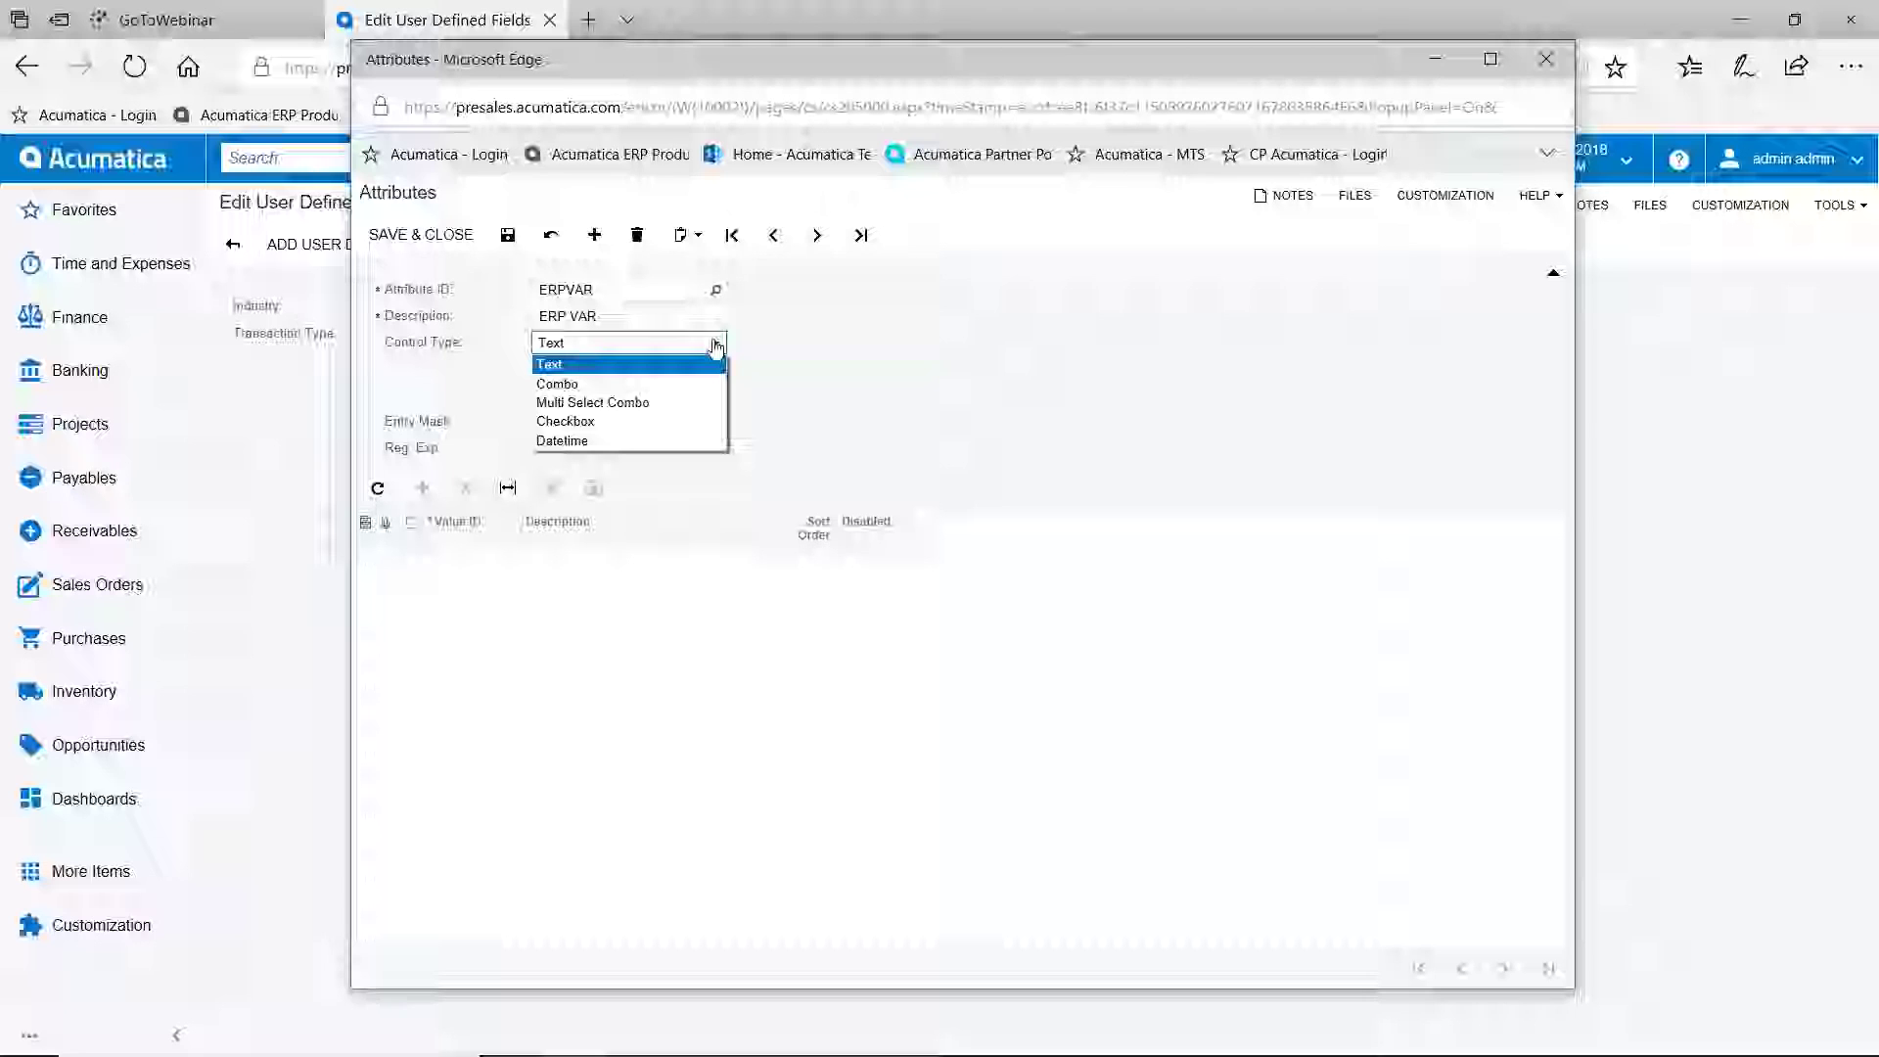
click(600, 365)
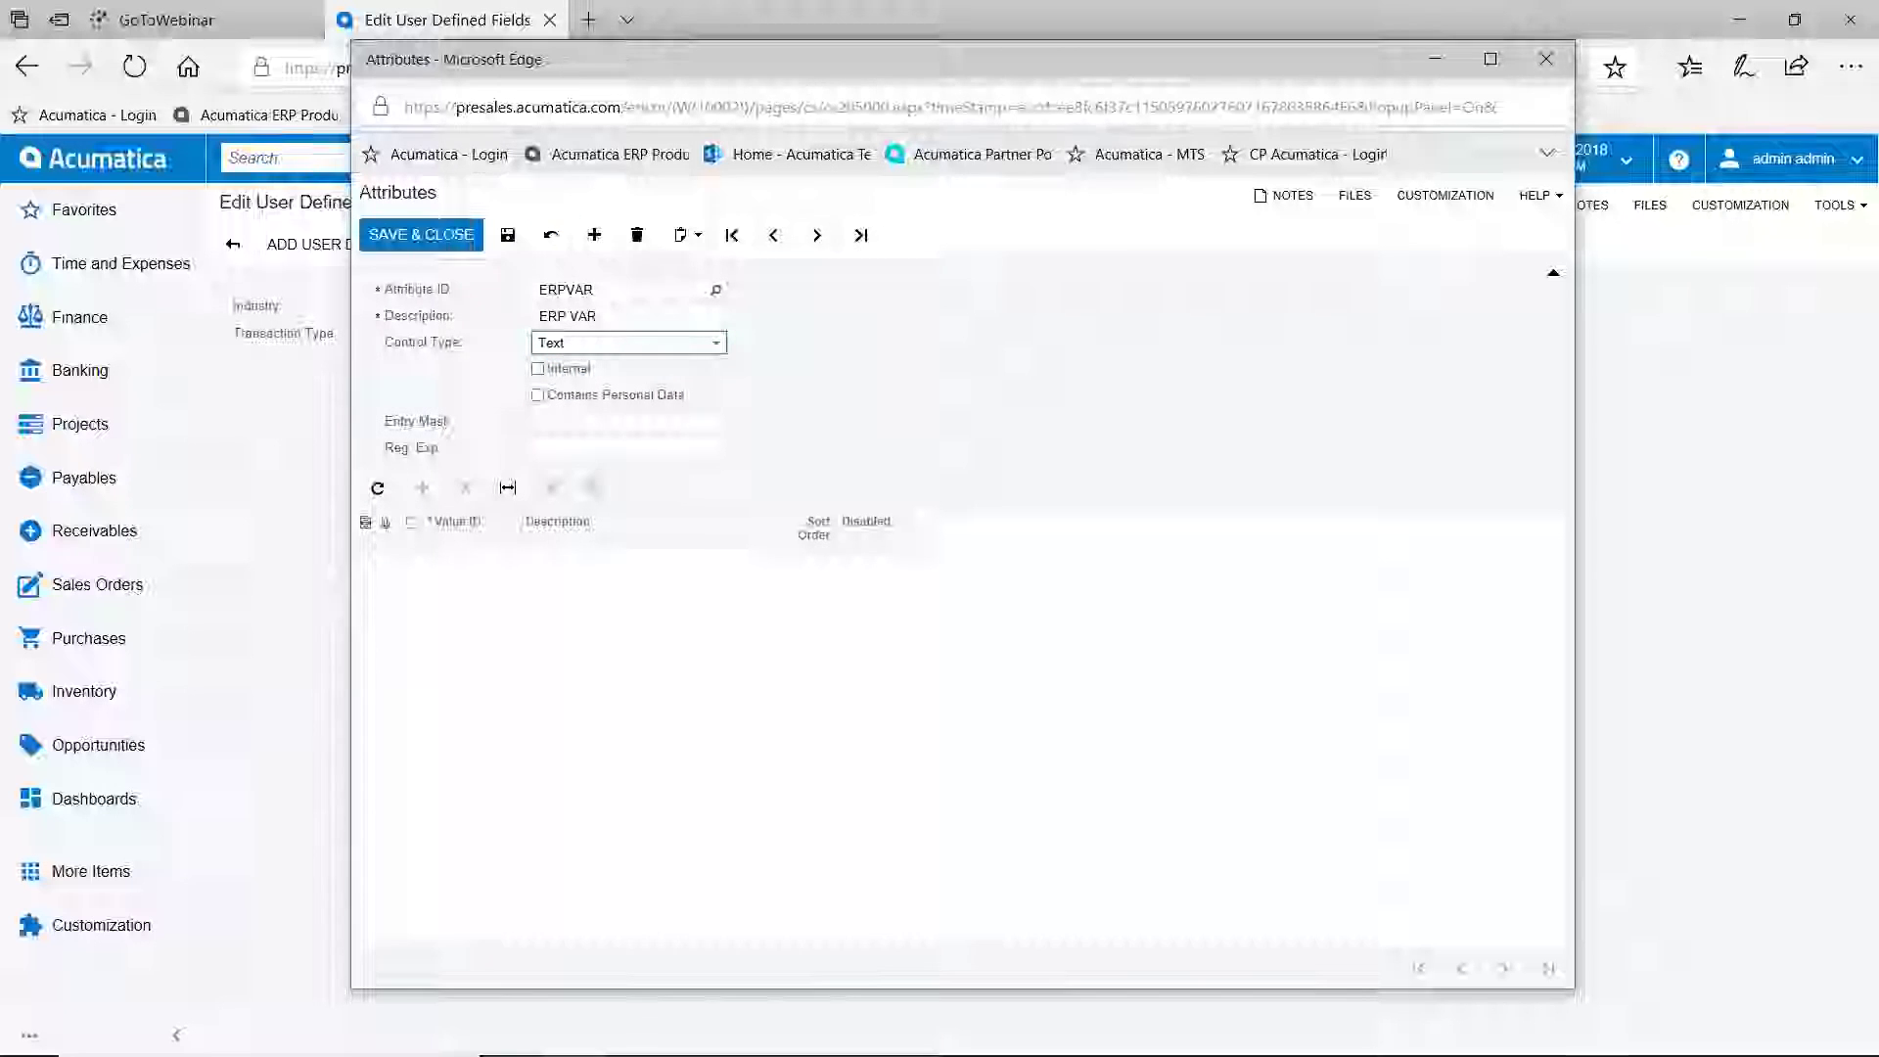
click(421, 235)
click(369, 245)
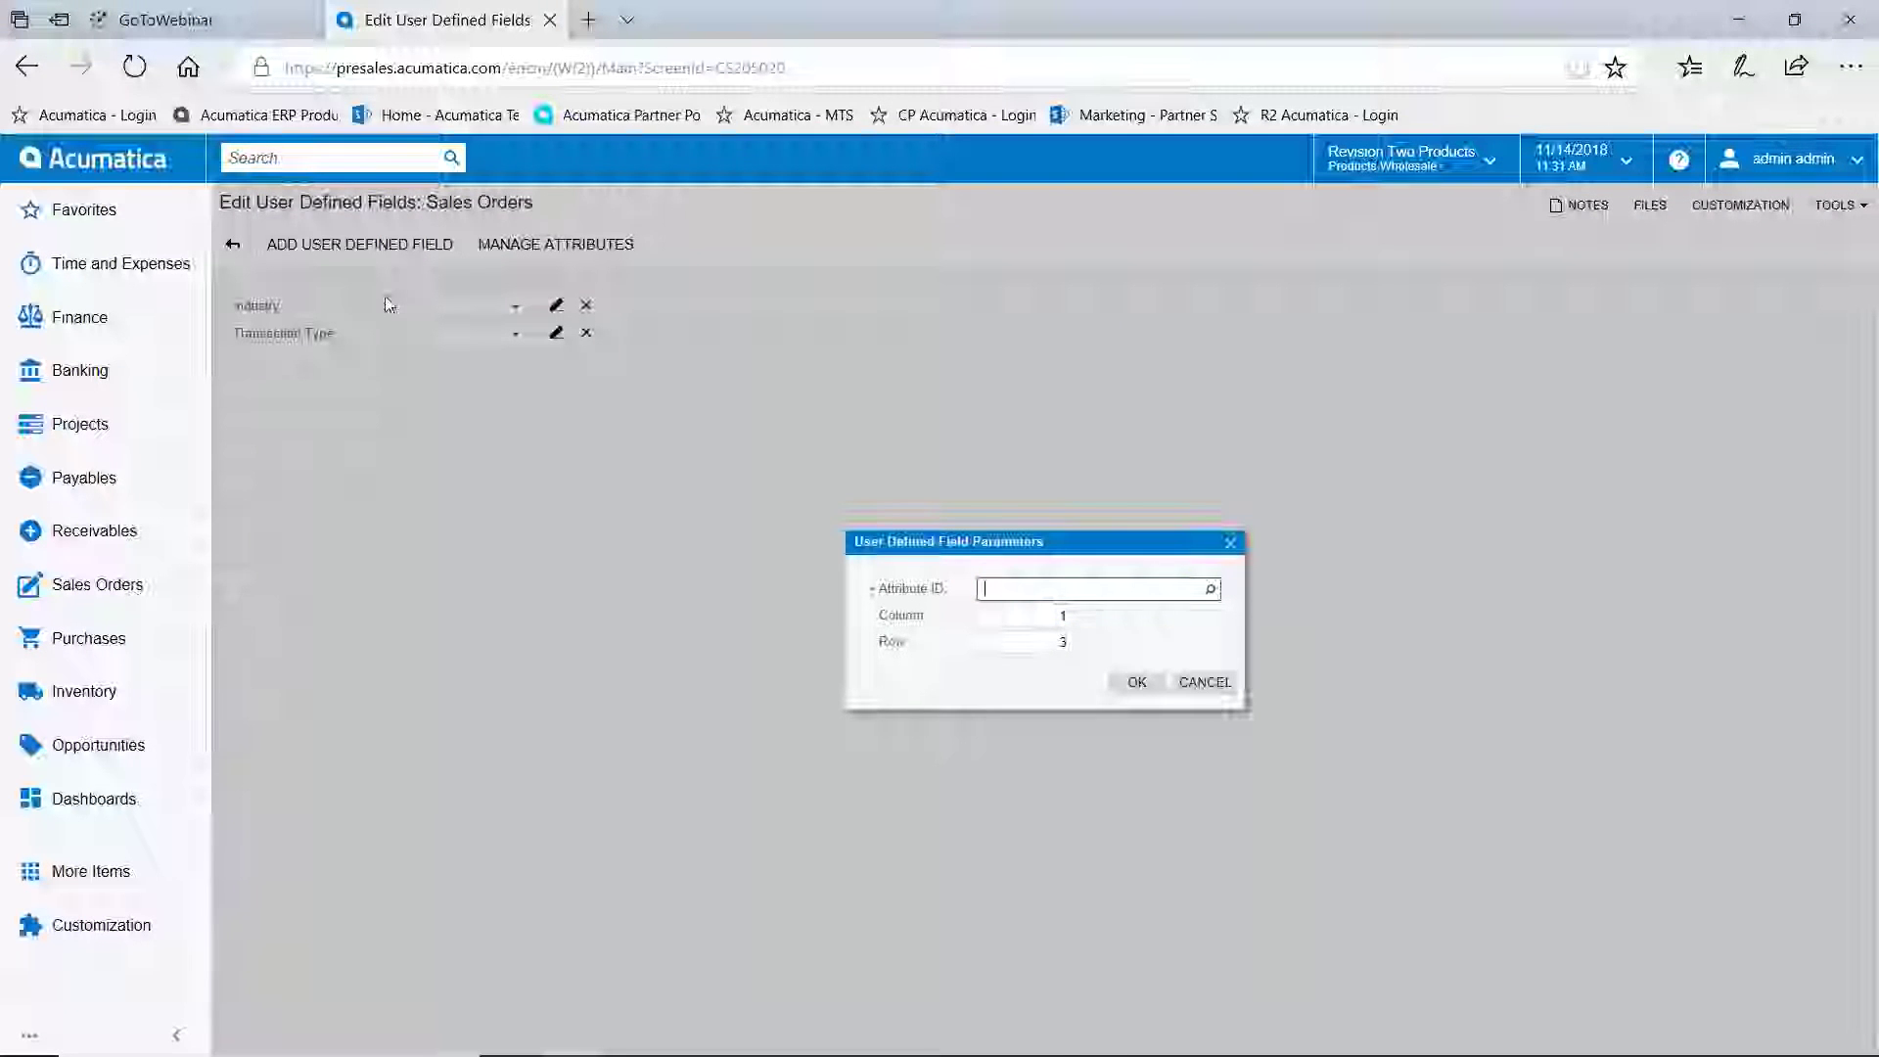
Look up 'erp', add attribute ERPVAR as a sales order field, and return to SO004576
click(1210, 587)
text(erp)
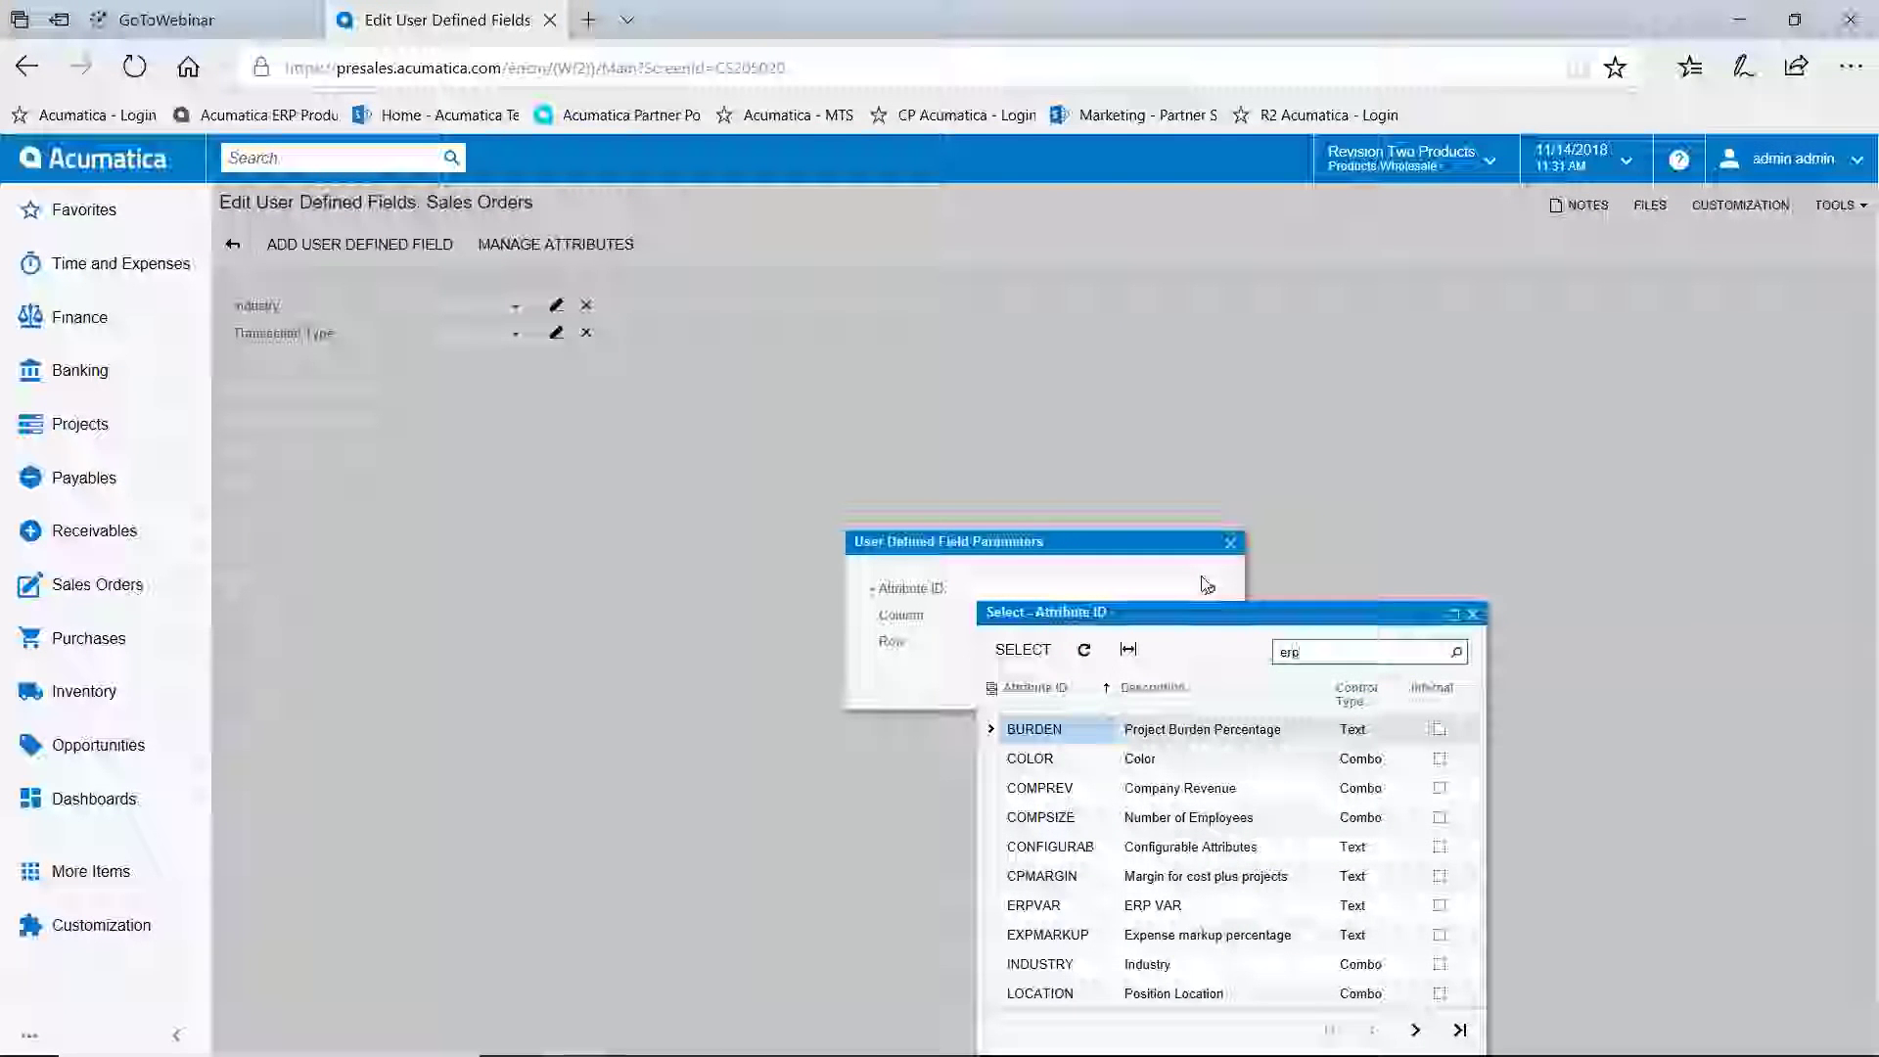
click(1023, 649)
click(1134, 683)
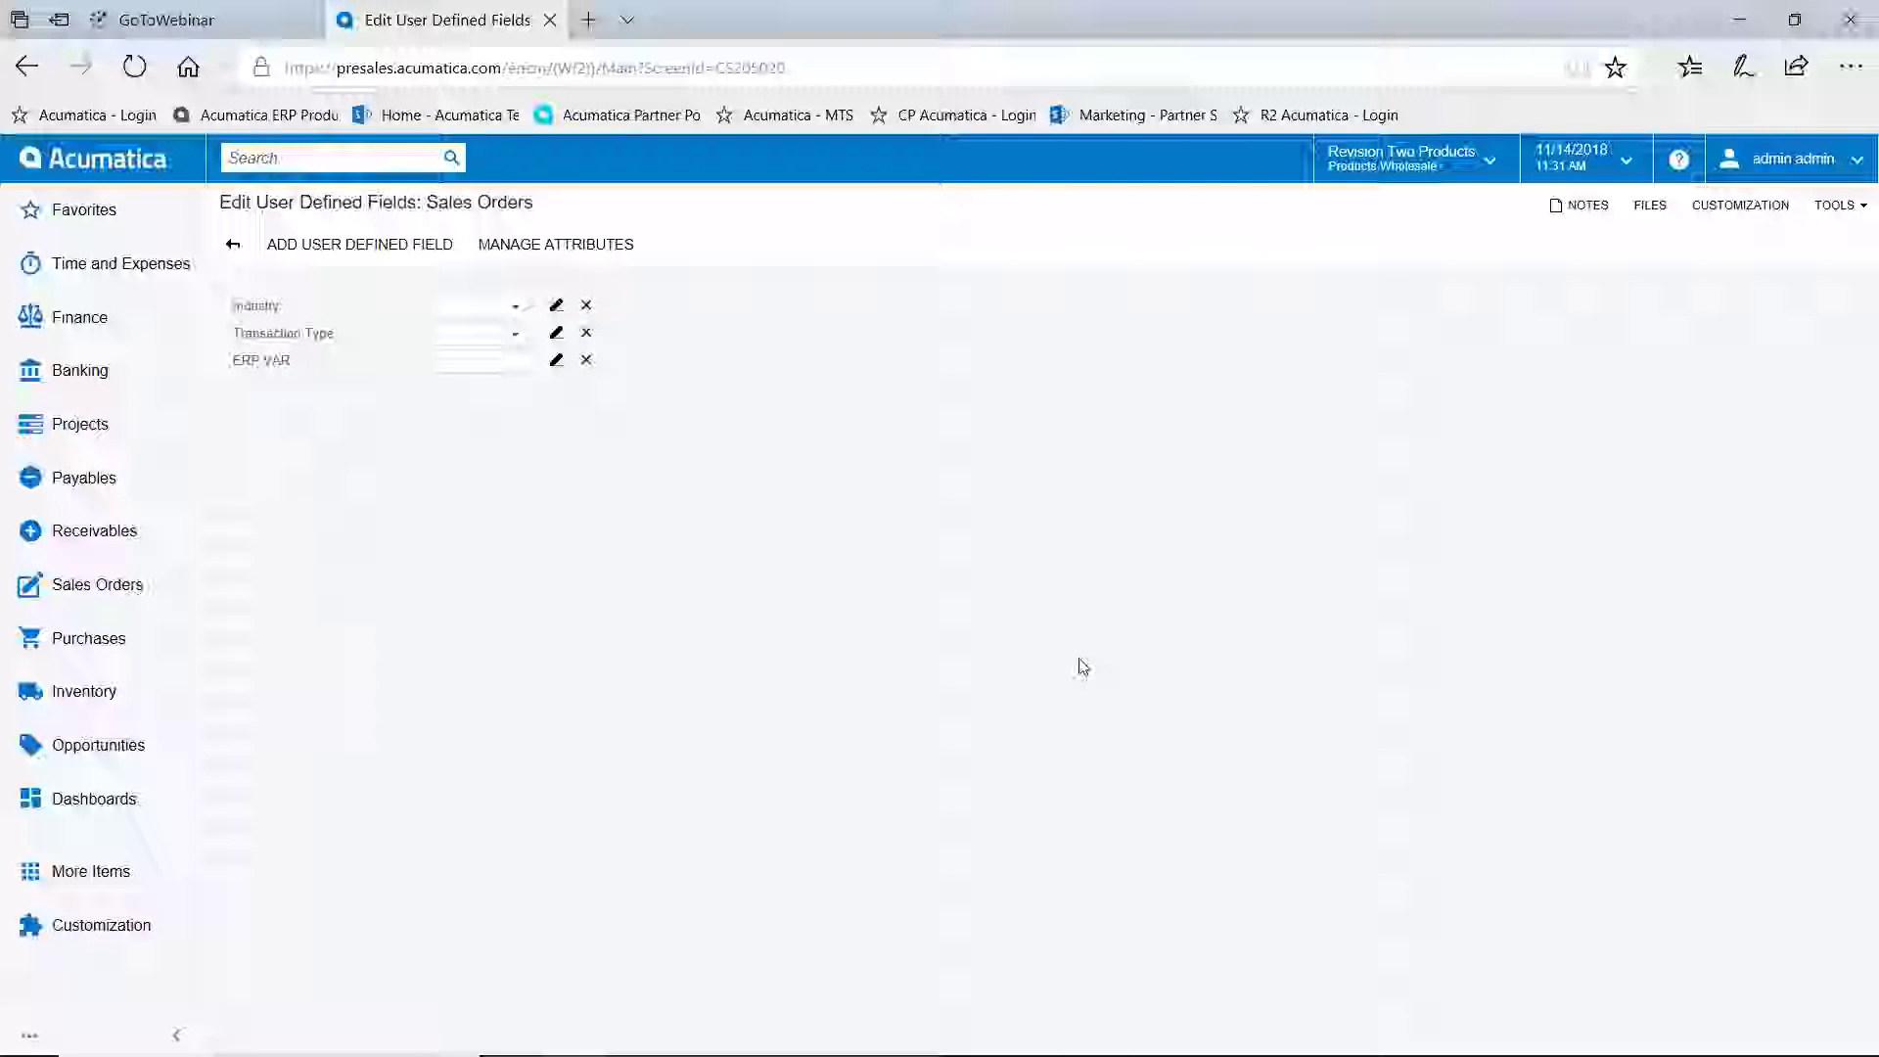
click(233, 244)
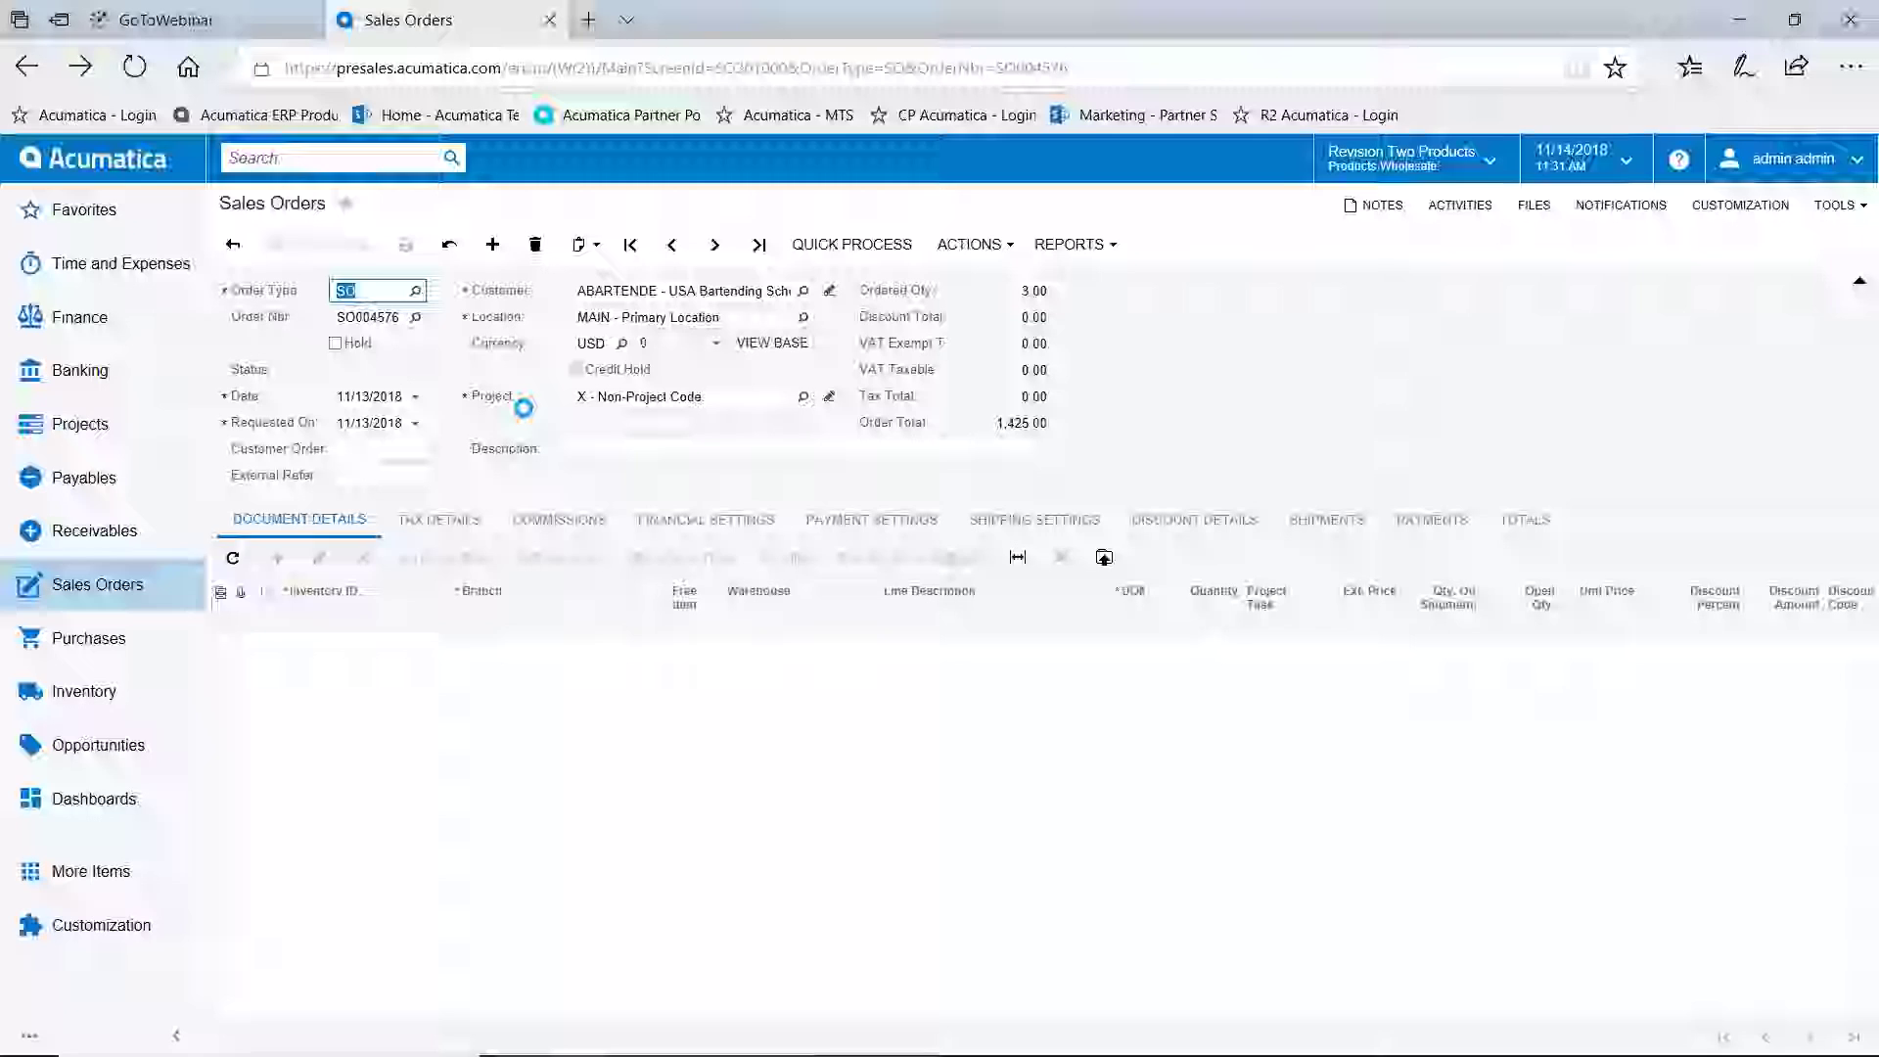
Enter test value 'uyiuyiuiuy' in ERP VAR on SO004576, then start a new sales order
click(421, 294)
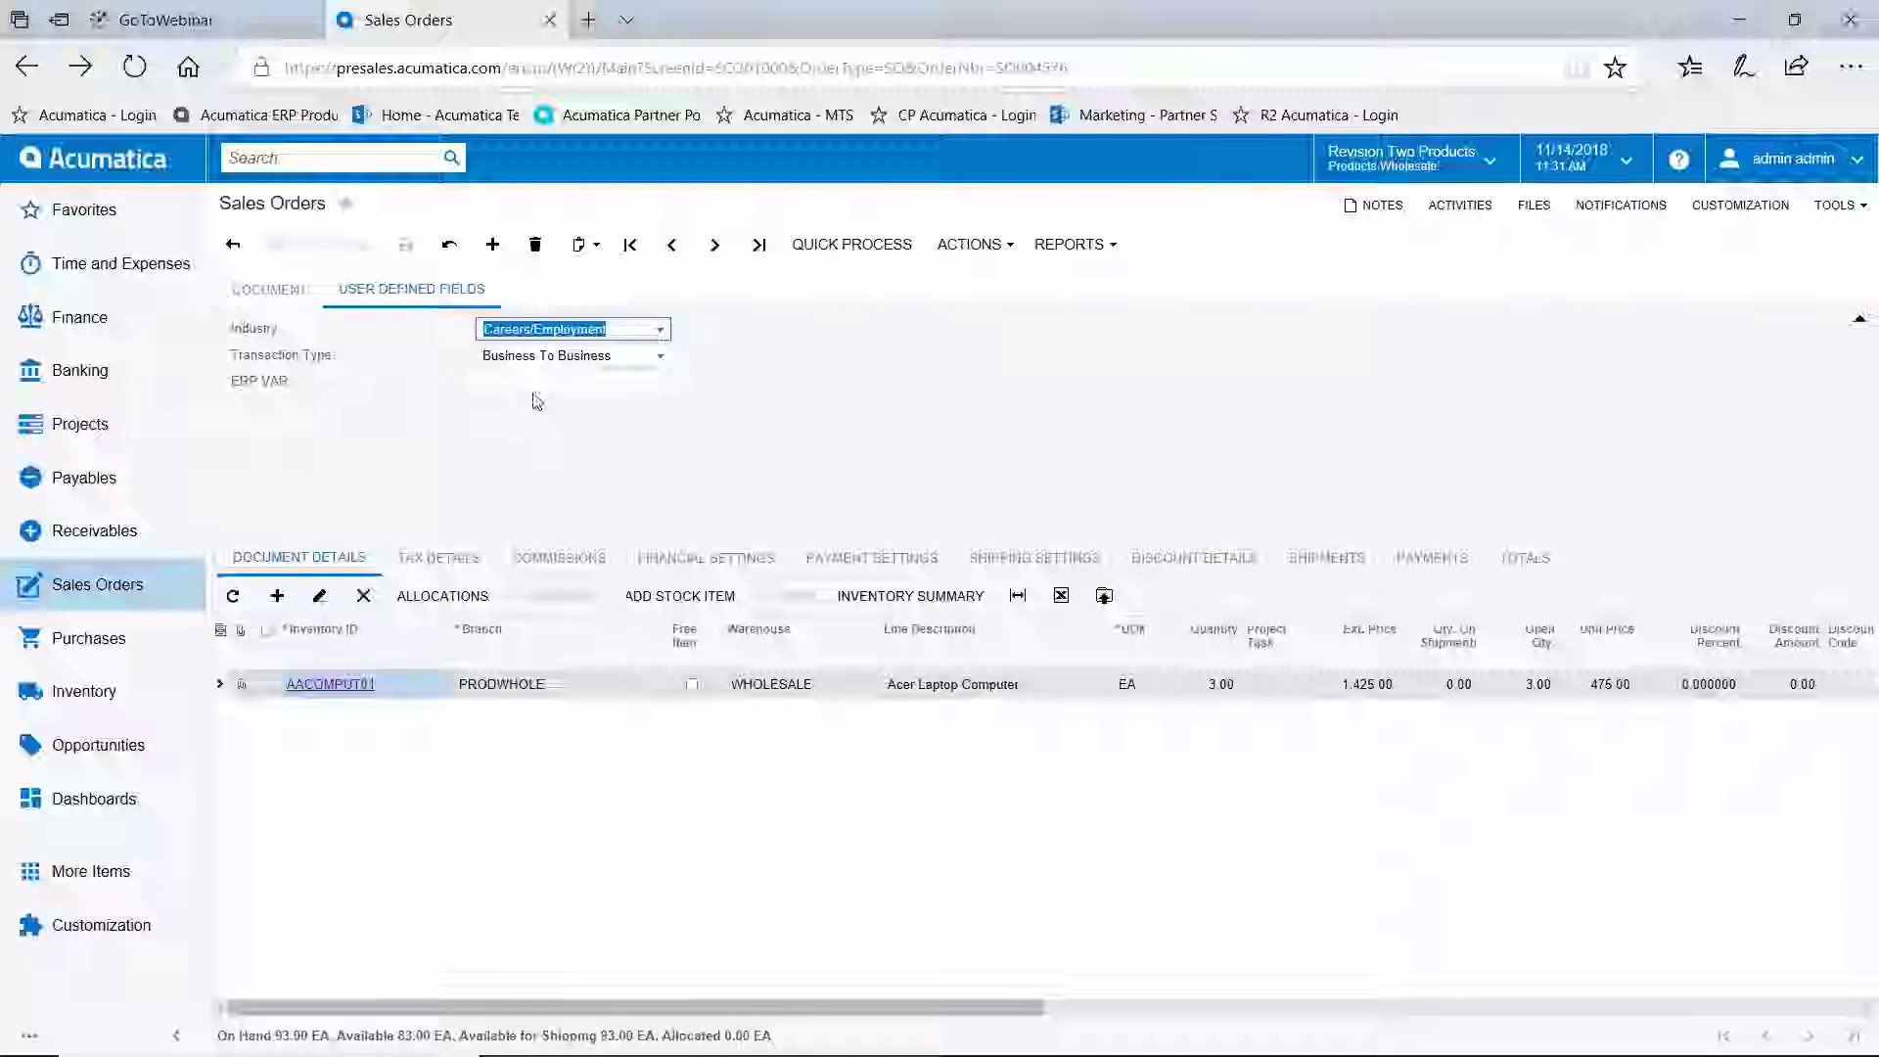
click(534, 382)
text(uyiuyiuiuyiuiuyuu)
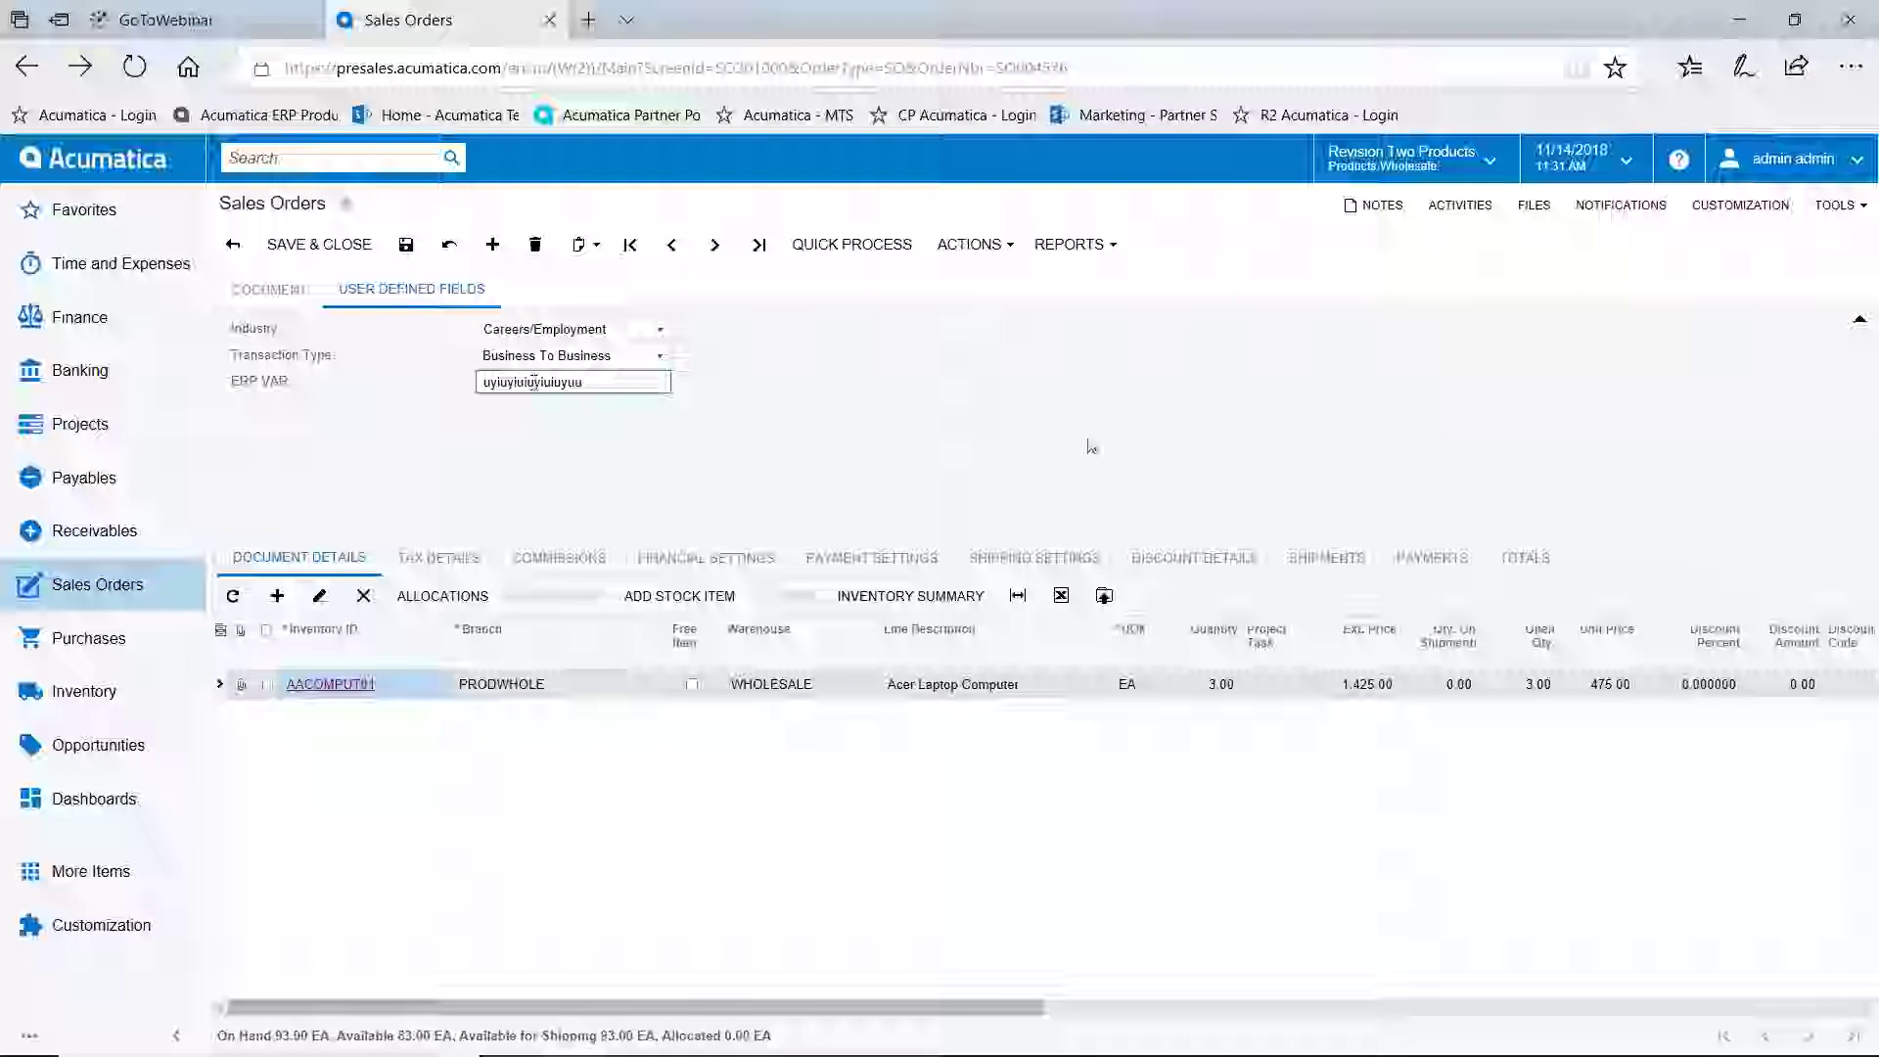
click(1013, 430)
click(268, 289)
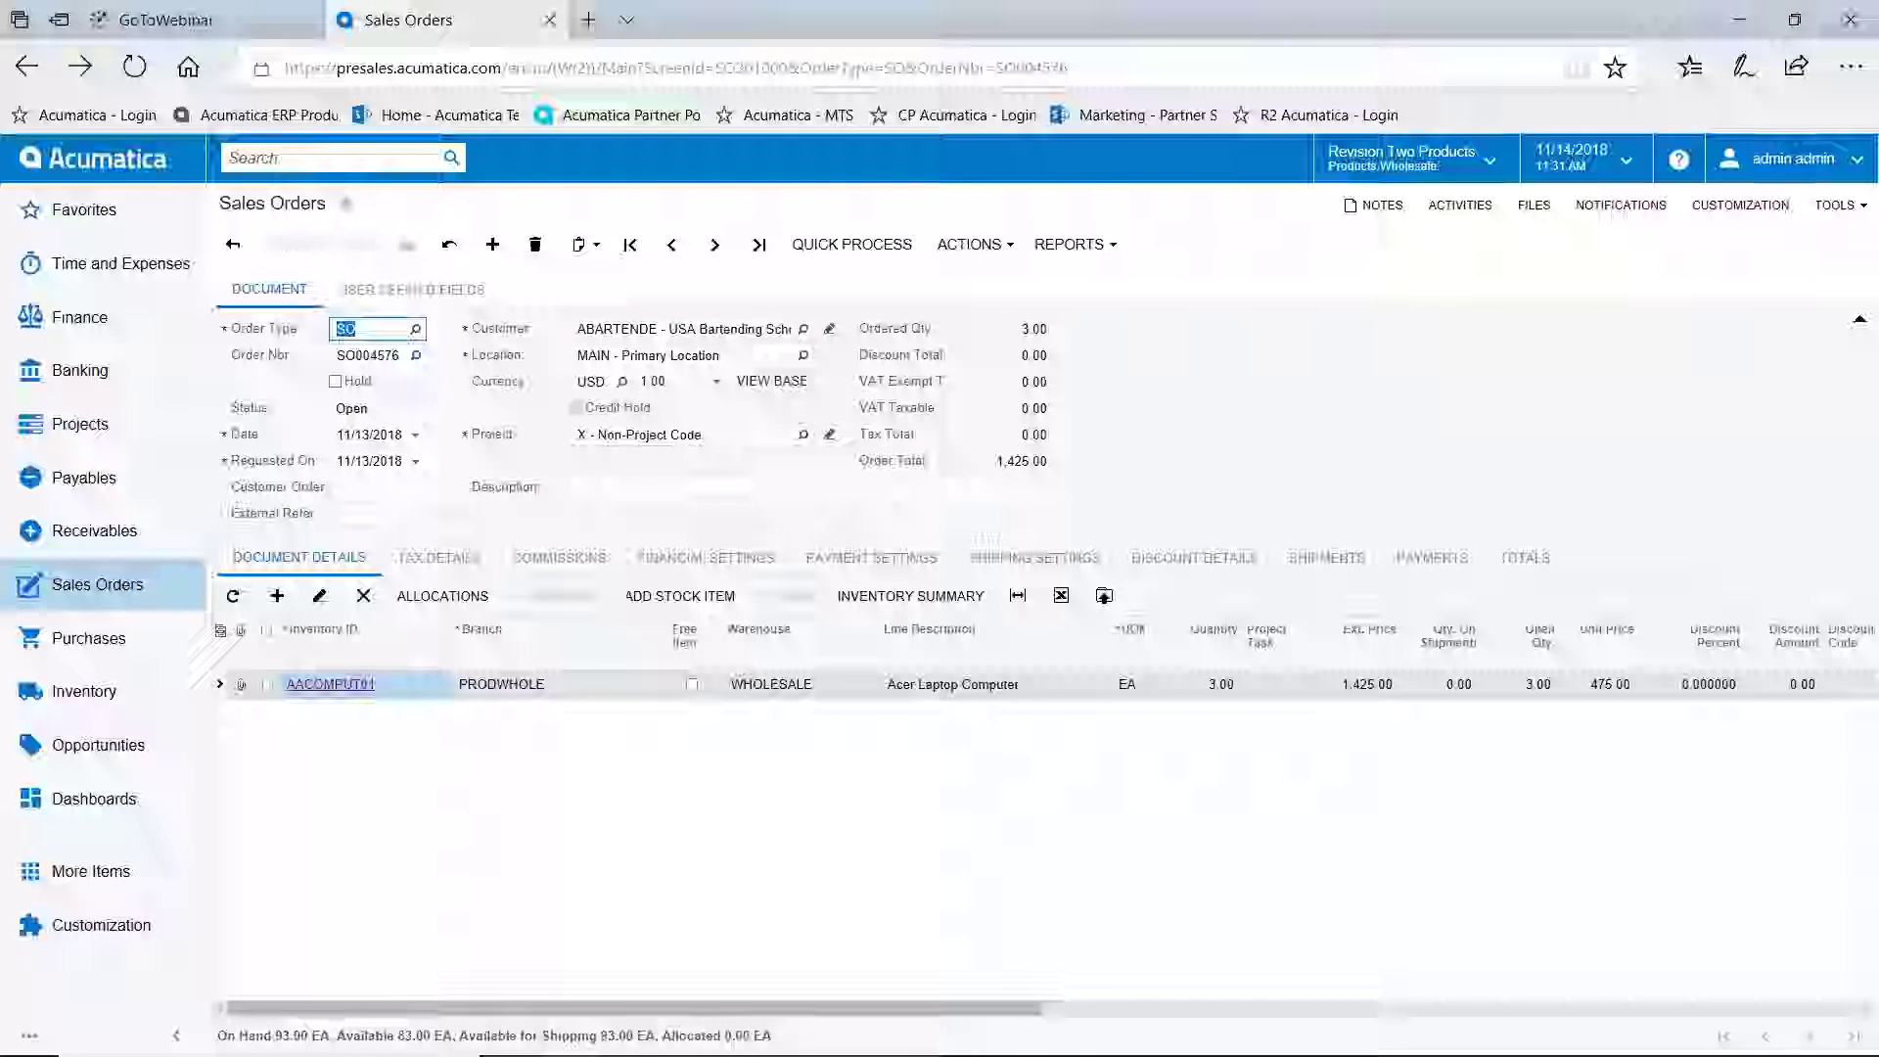
click(492, 246)
Set the new order's customer to ABARTENDE via 'usa' and dismiss the slow-payer note
click(726, 335)
text(usa)
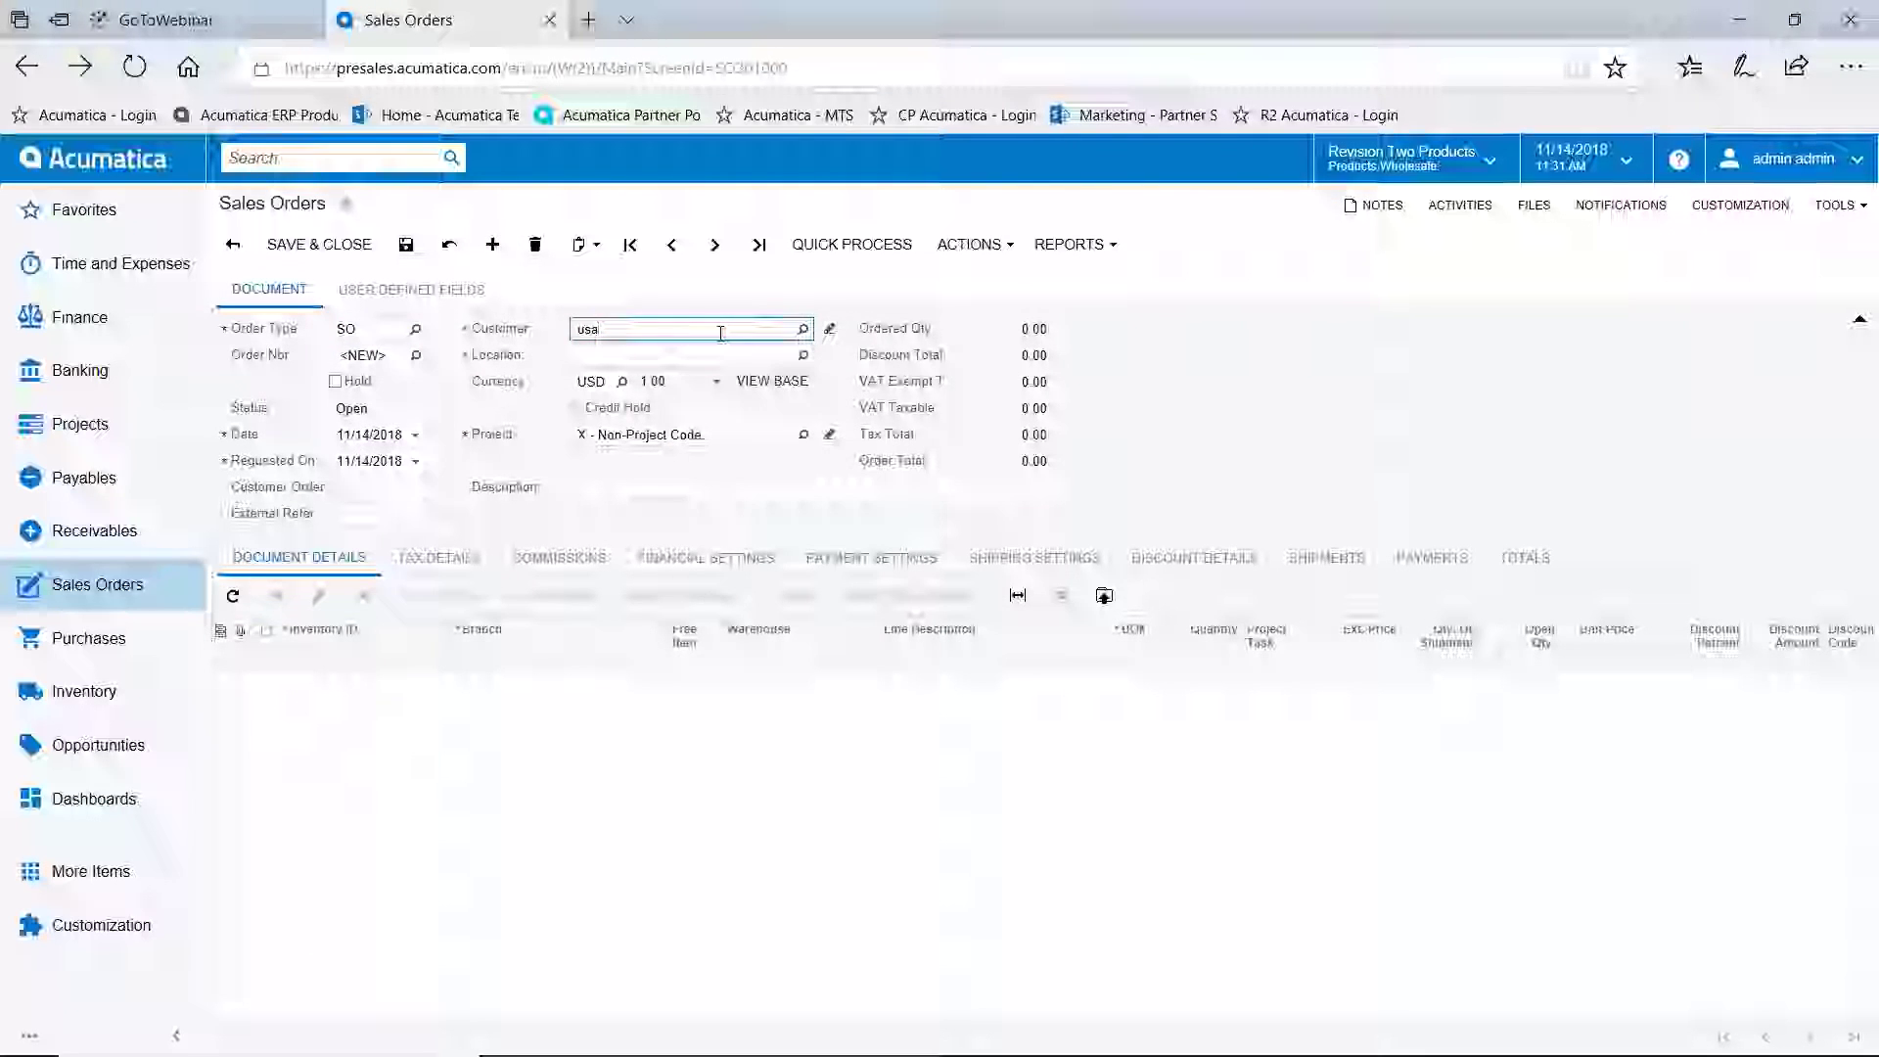
key(Return)
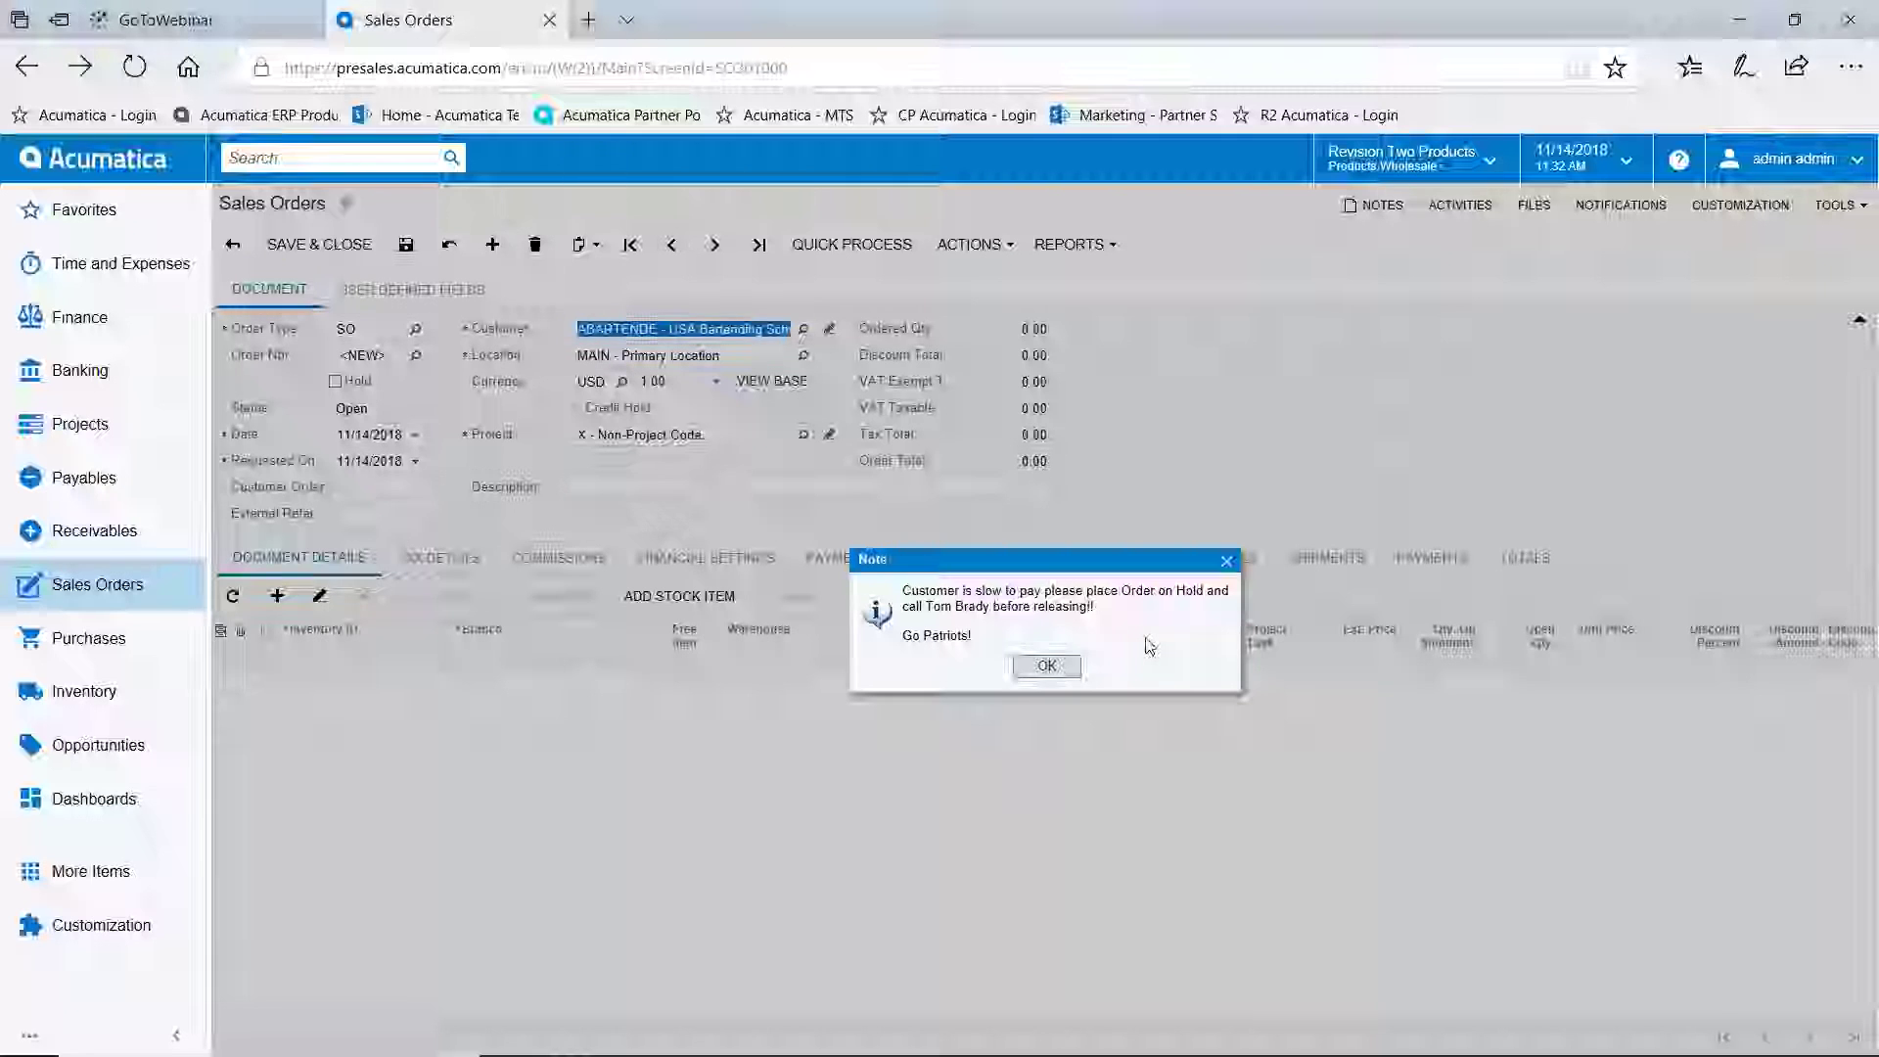
click(1048, 667)
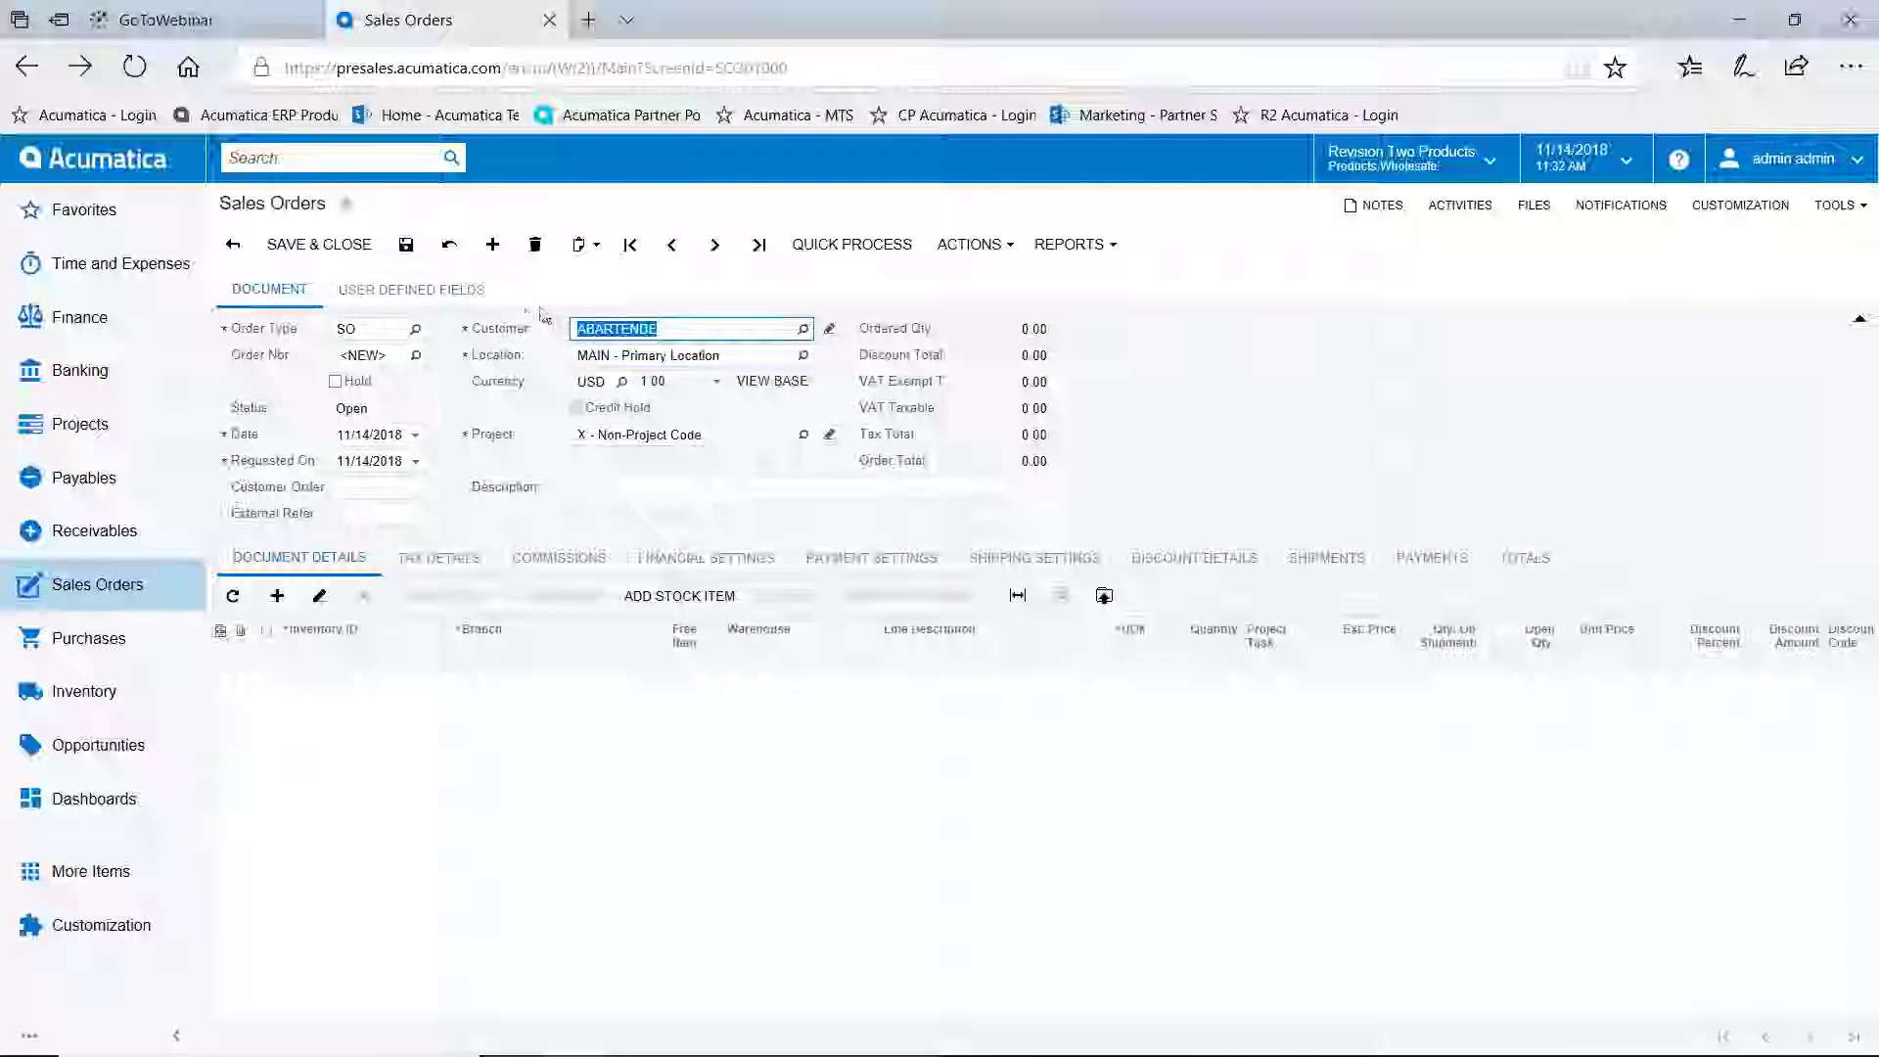
click(434, 293)
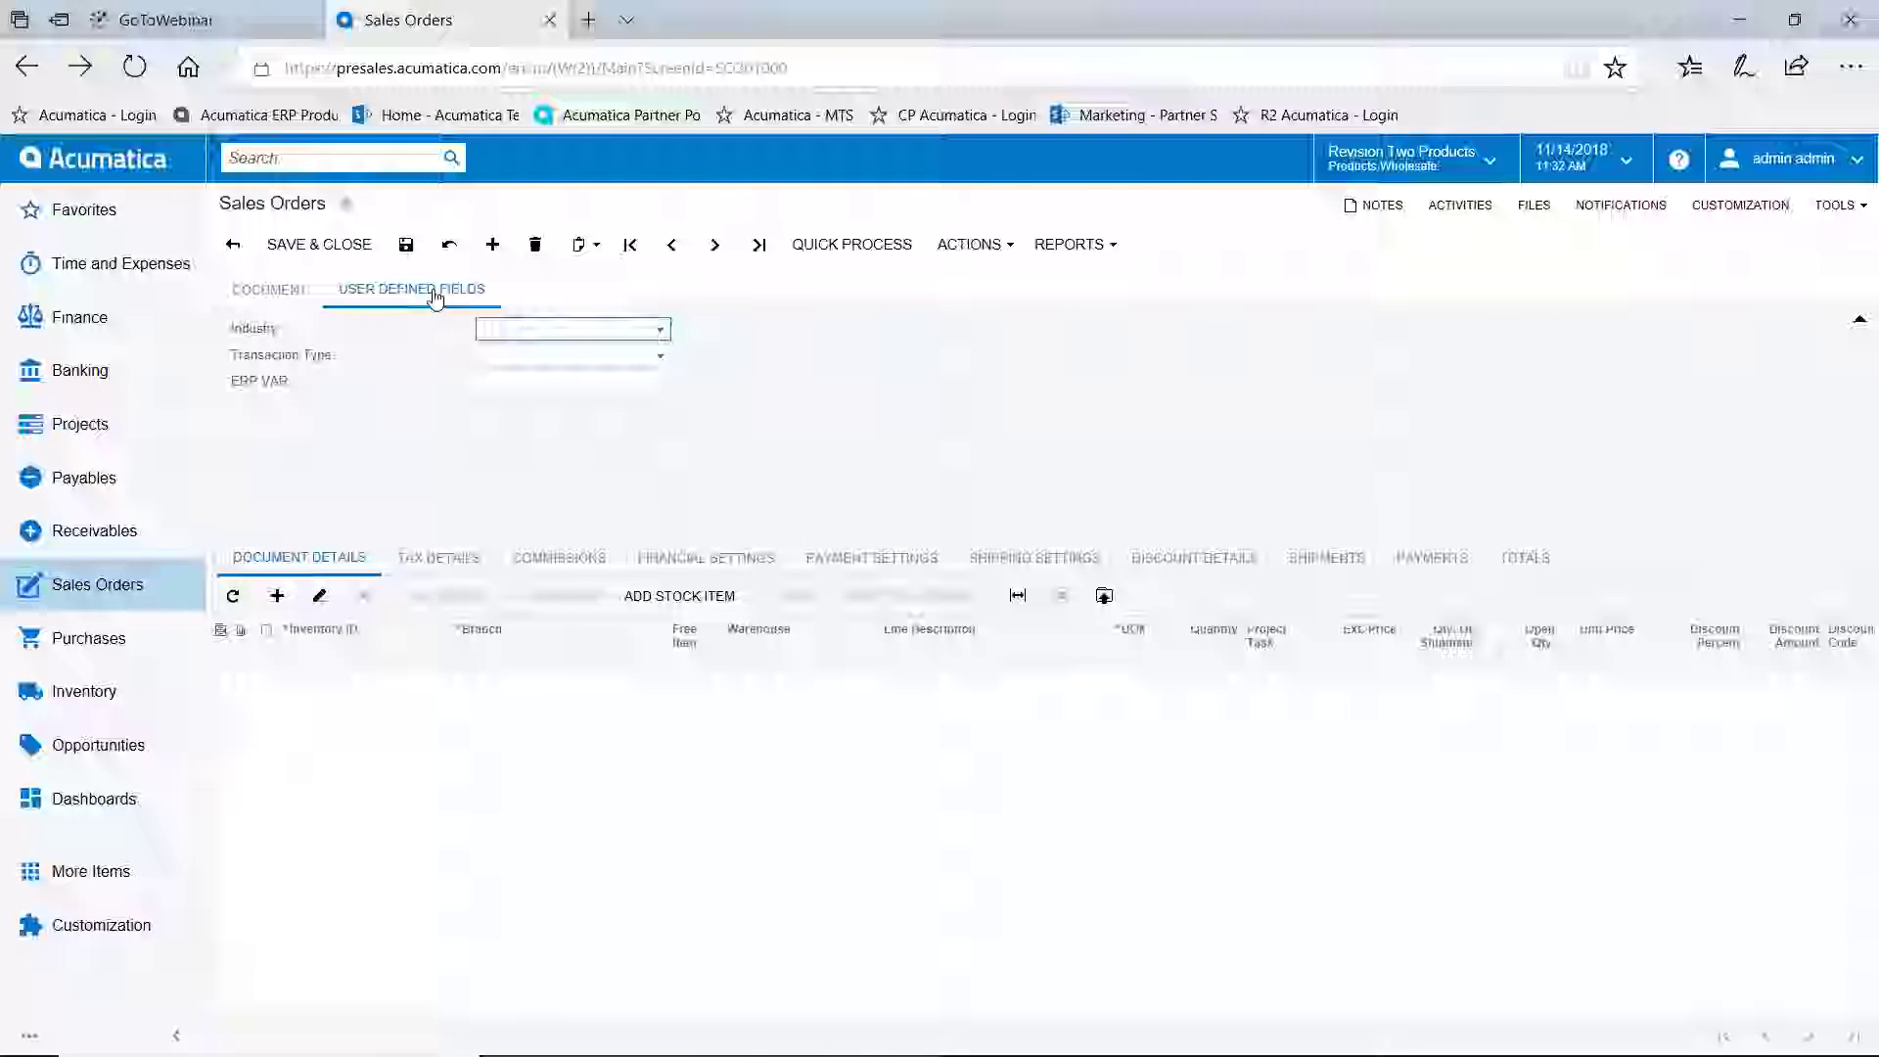
Set Industry to Airlines, Hotels & Travel, Business To Consumer type, ERP VAR 'yrytrt', then discard the order
click(663, 333)
click(536, 368)
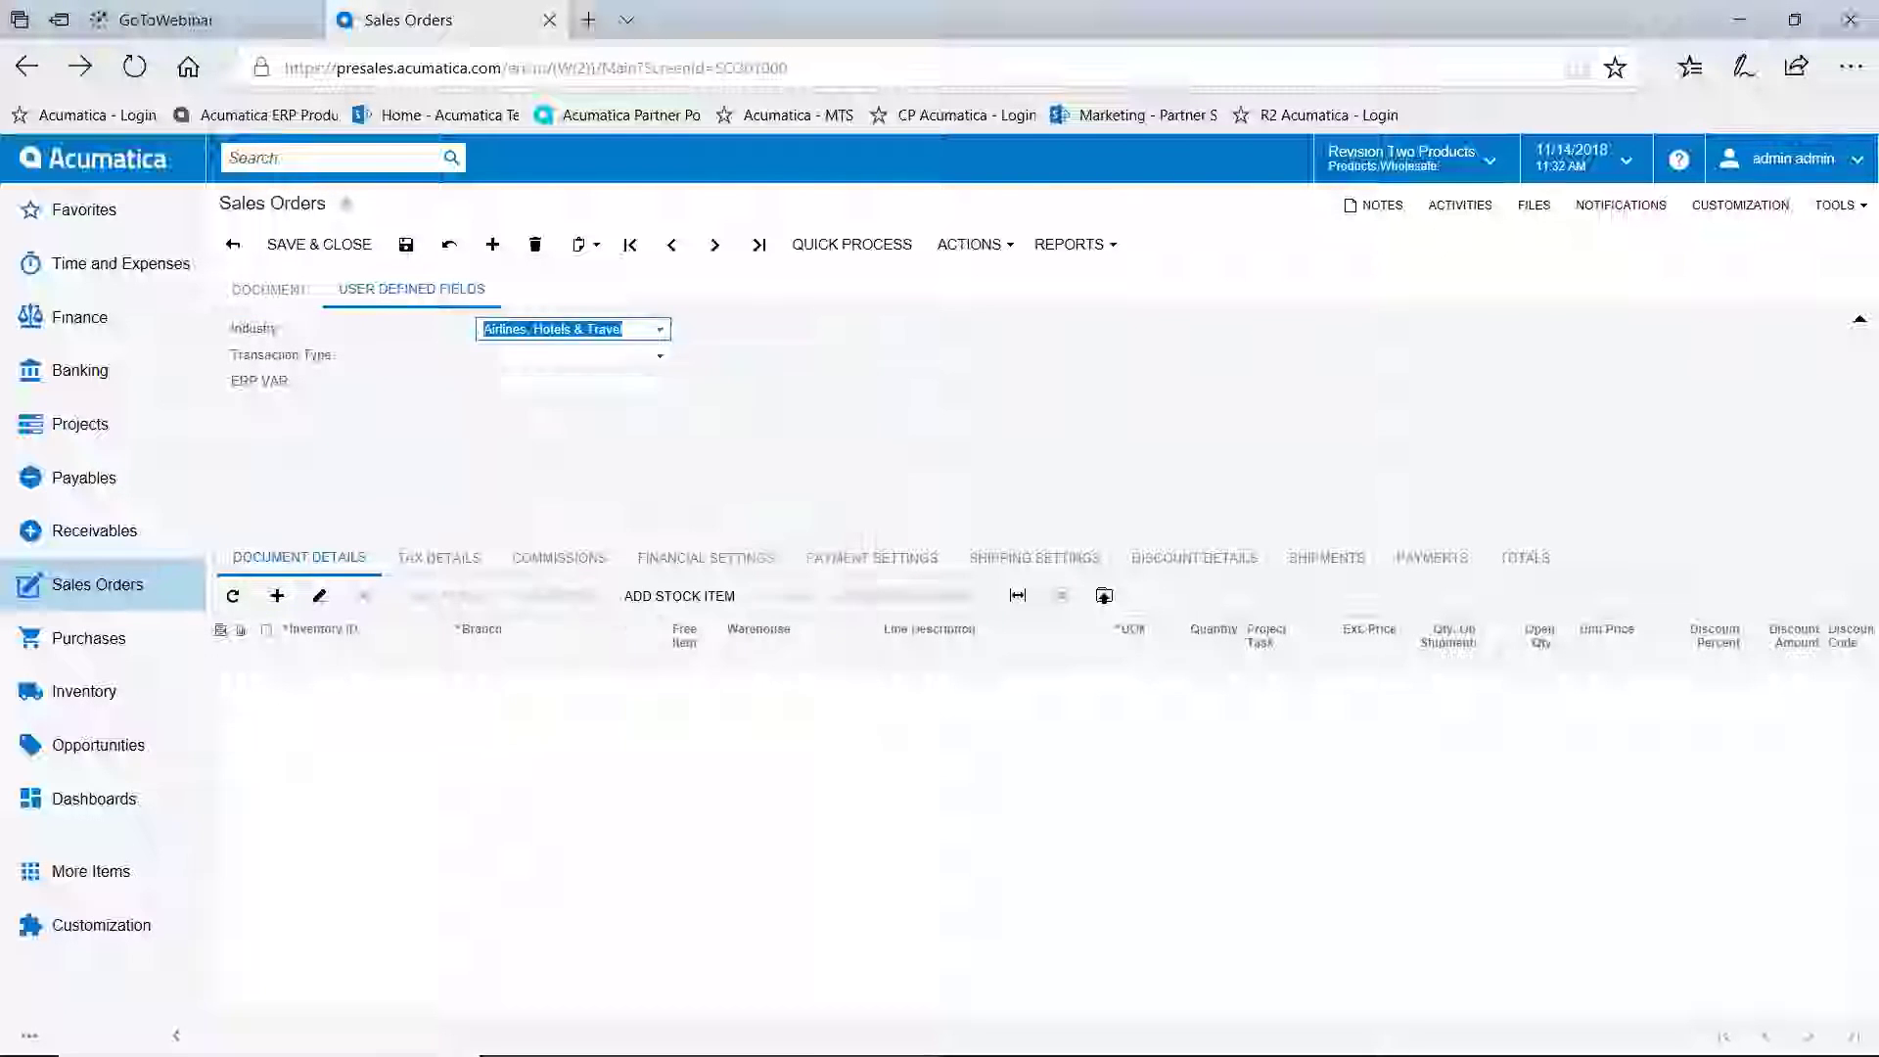
click(535, 358)
click(551, 398)
click(554, 381)
text(yrytrt)
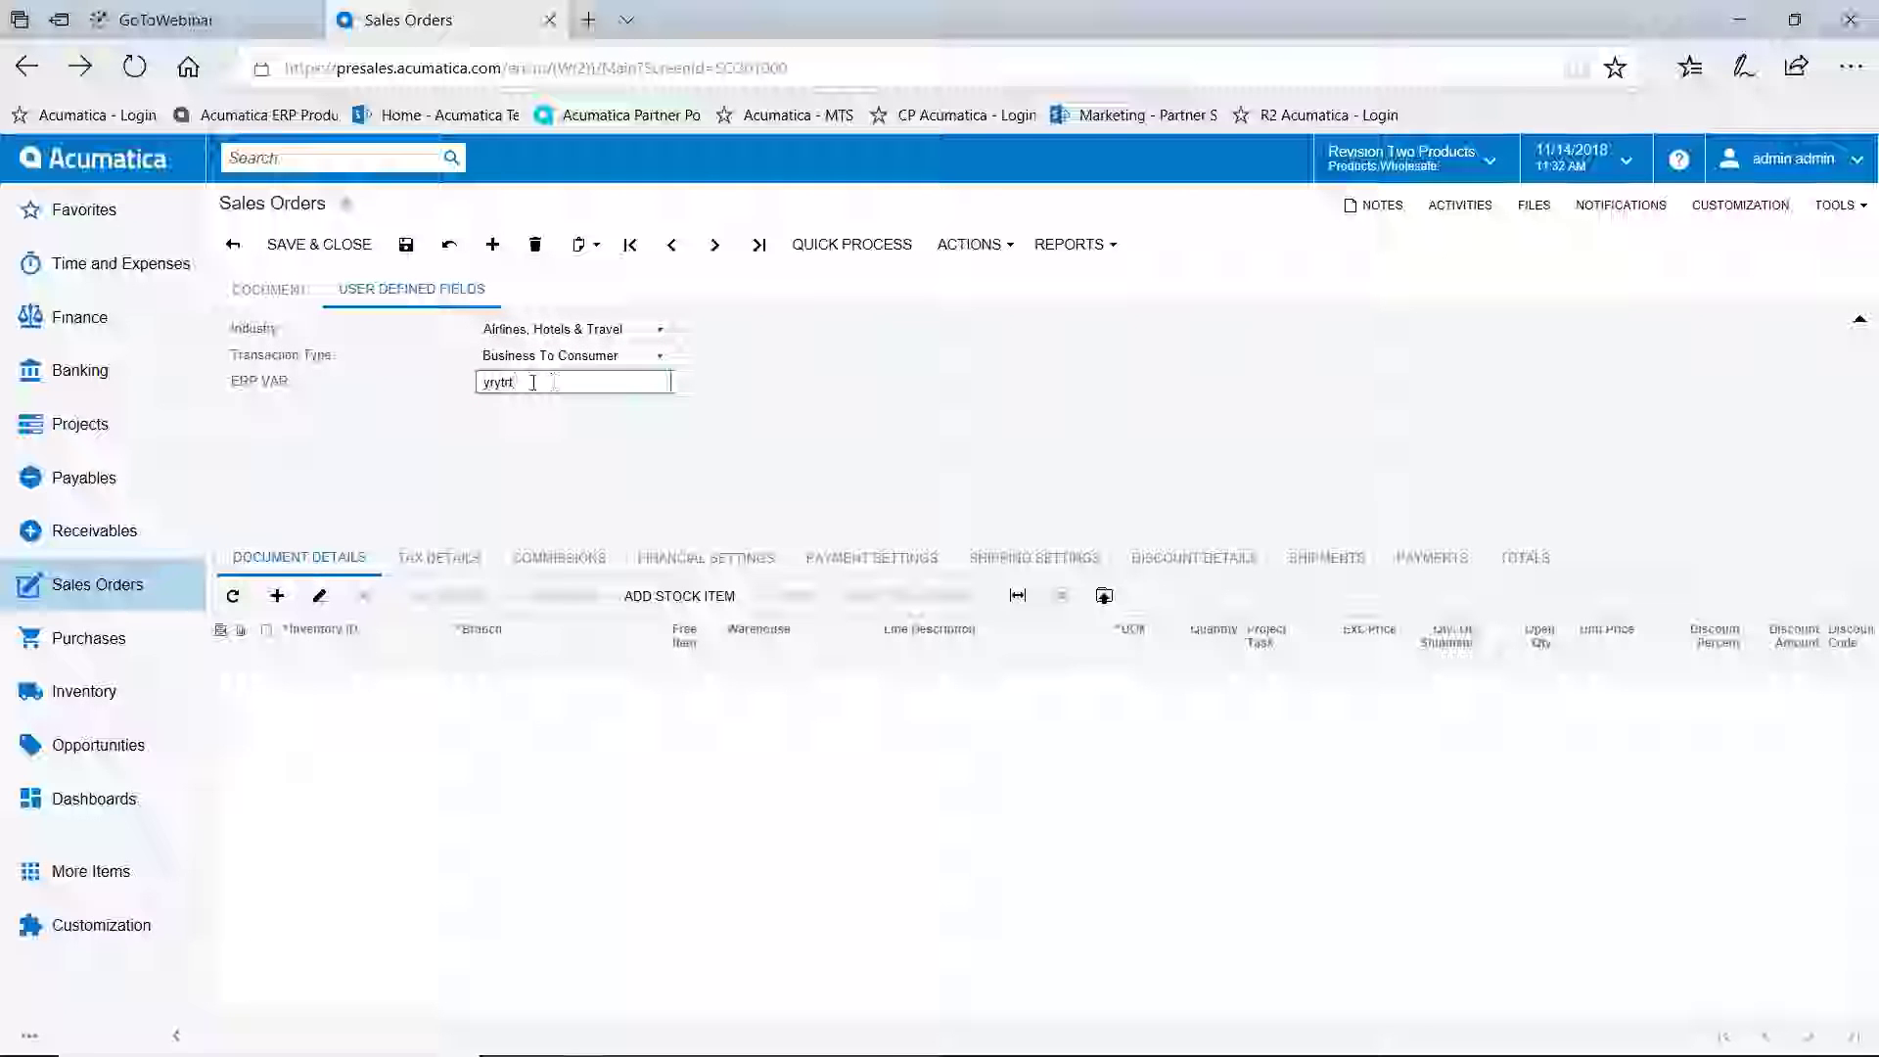
click(116, 162)
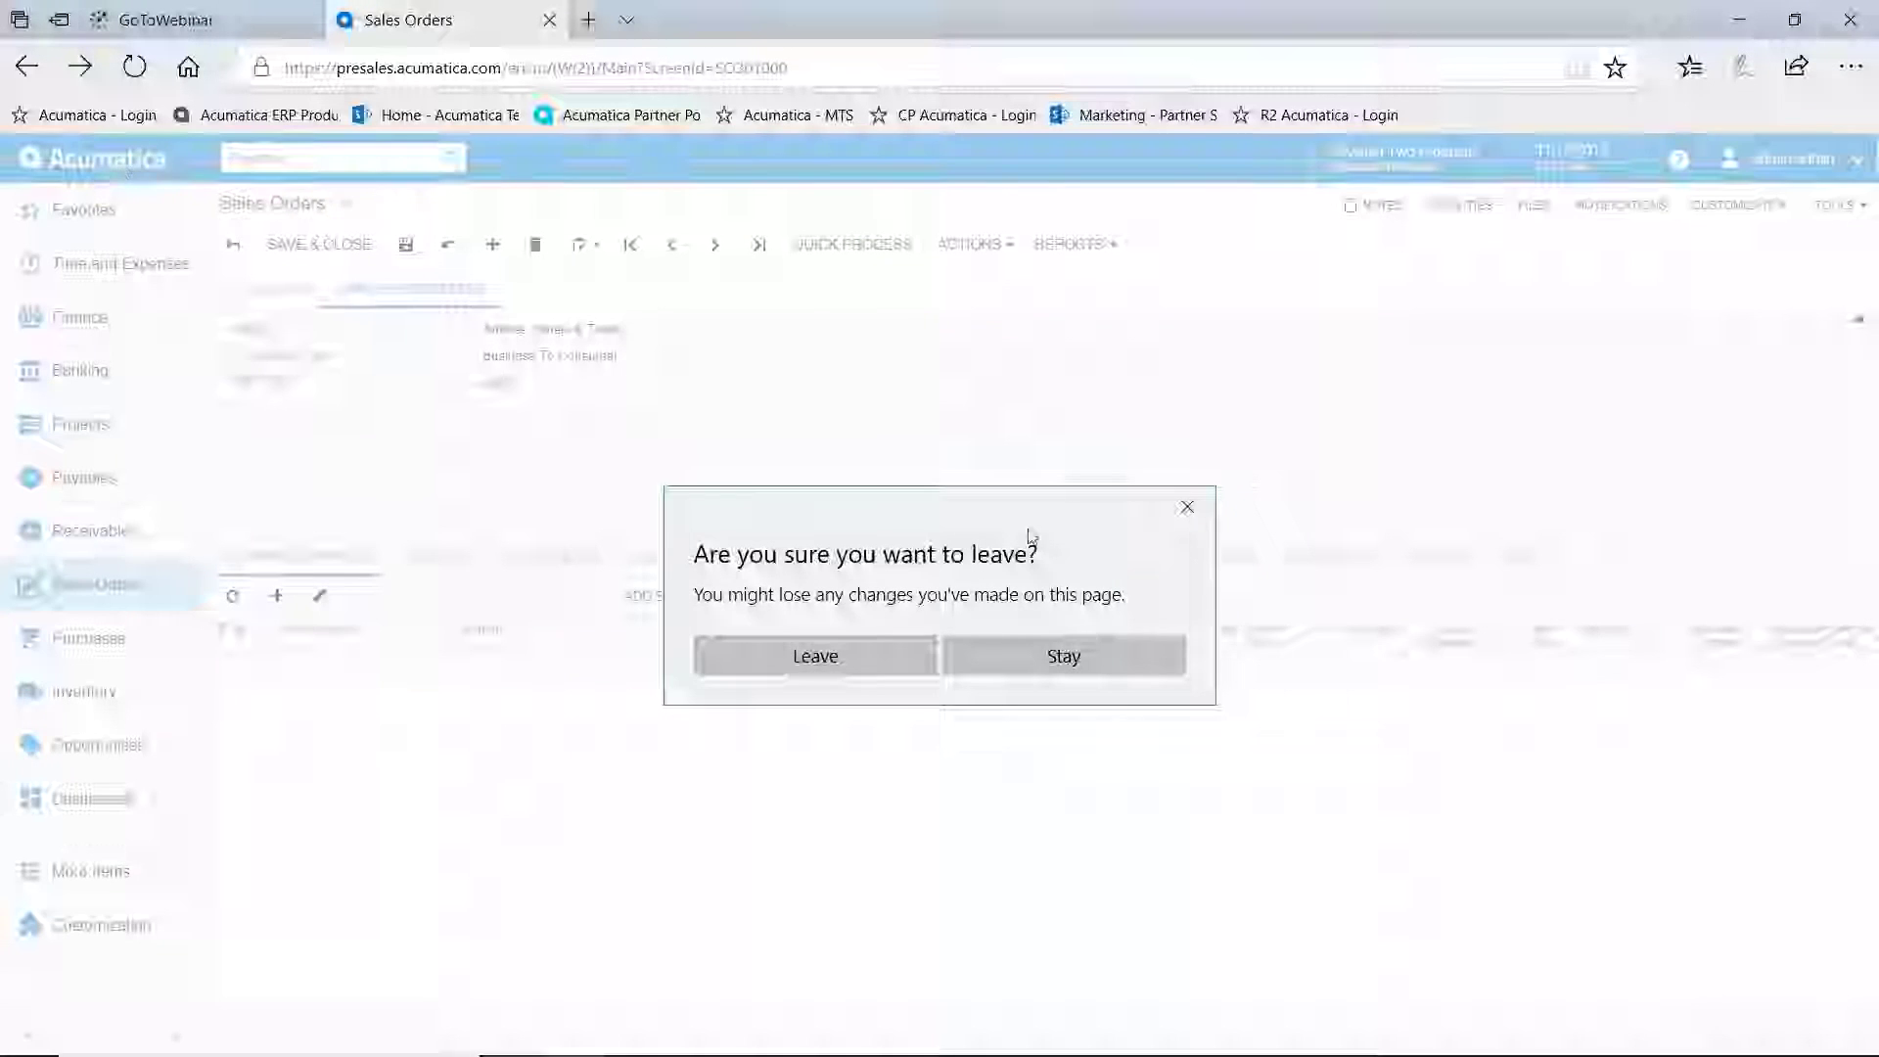
click(865, 658)
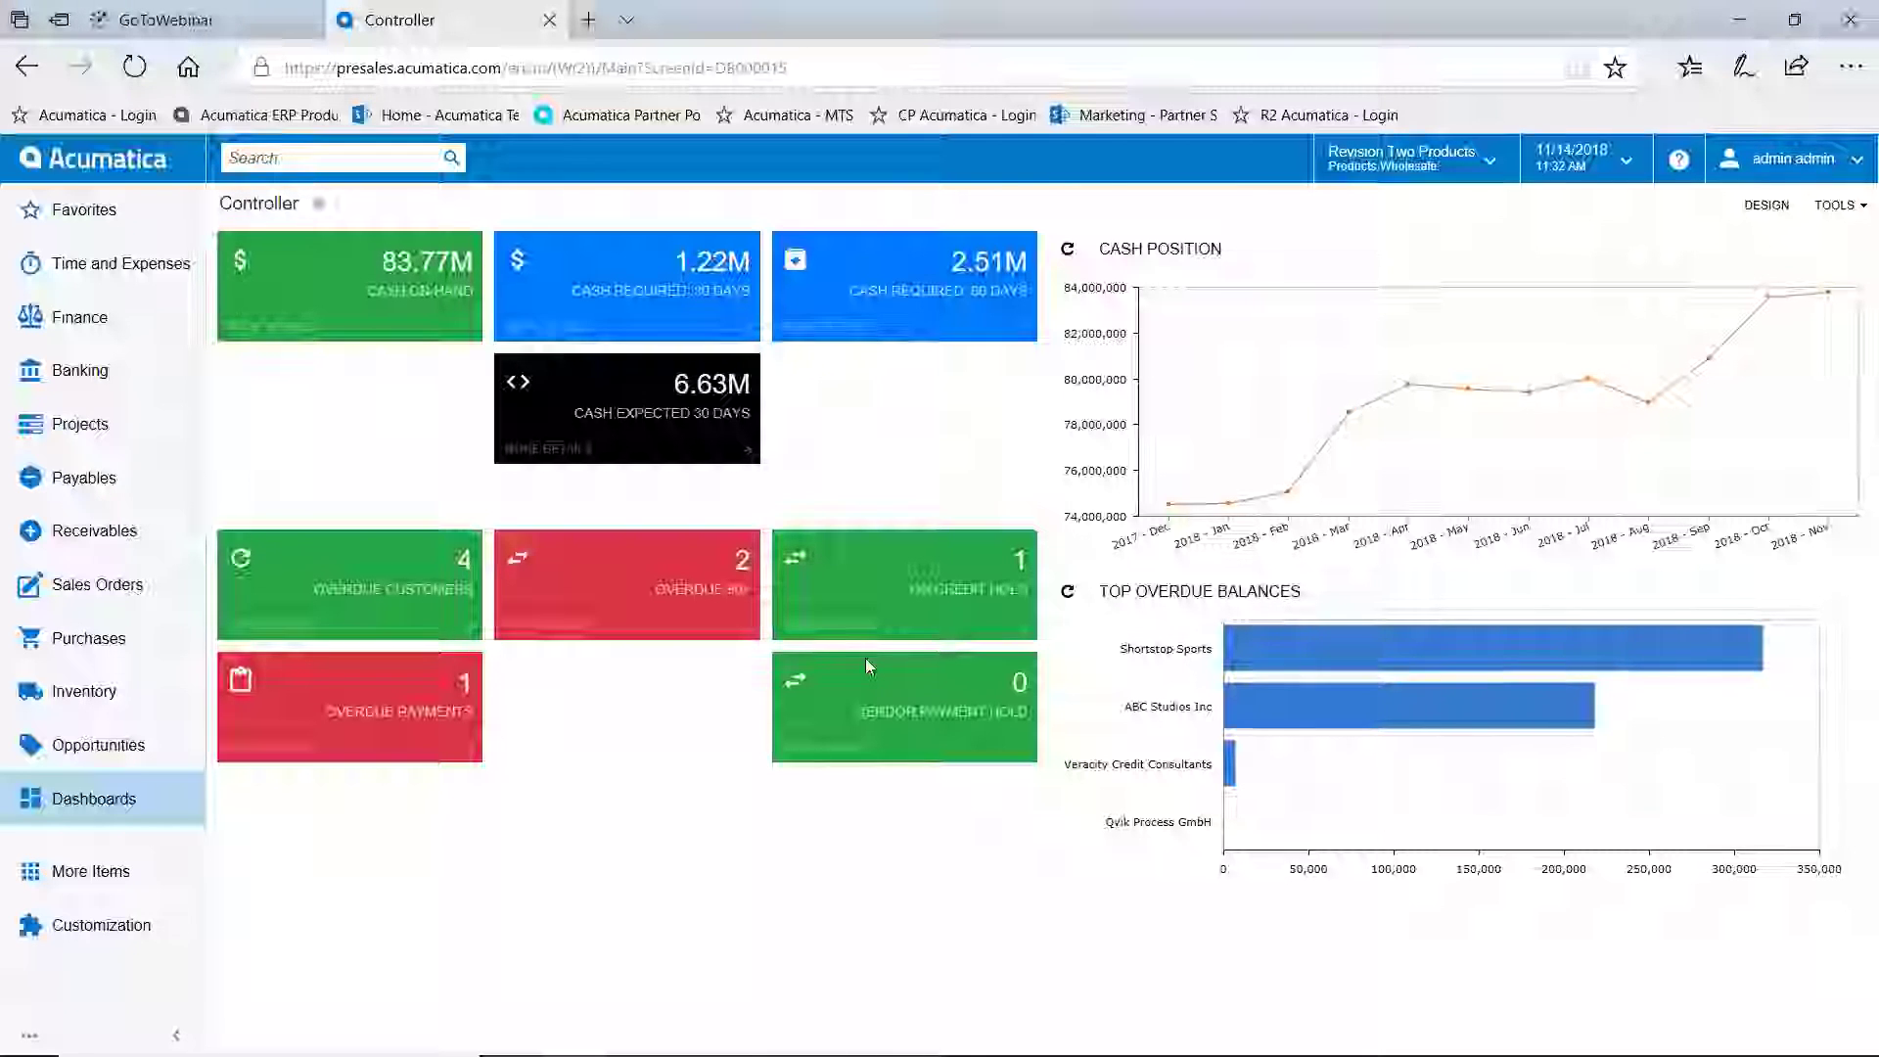
Switch to the Outlook email 'Additional Specs for Project Quote' and bring up the Acumatica add-in
key(alt+Tab)
key(alt+Tab)
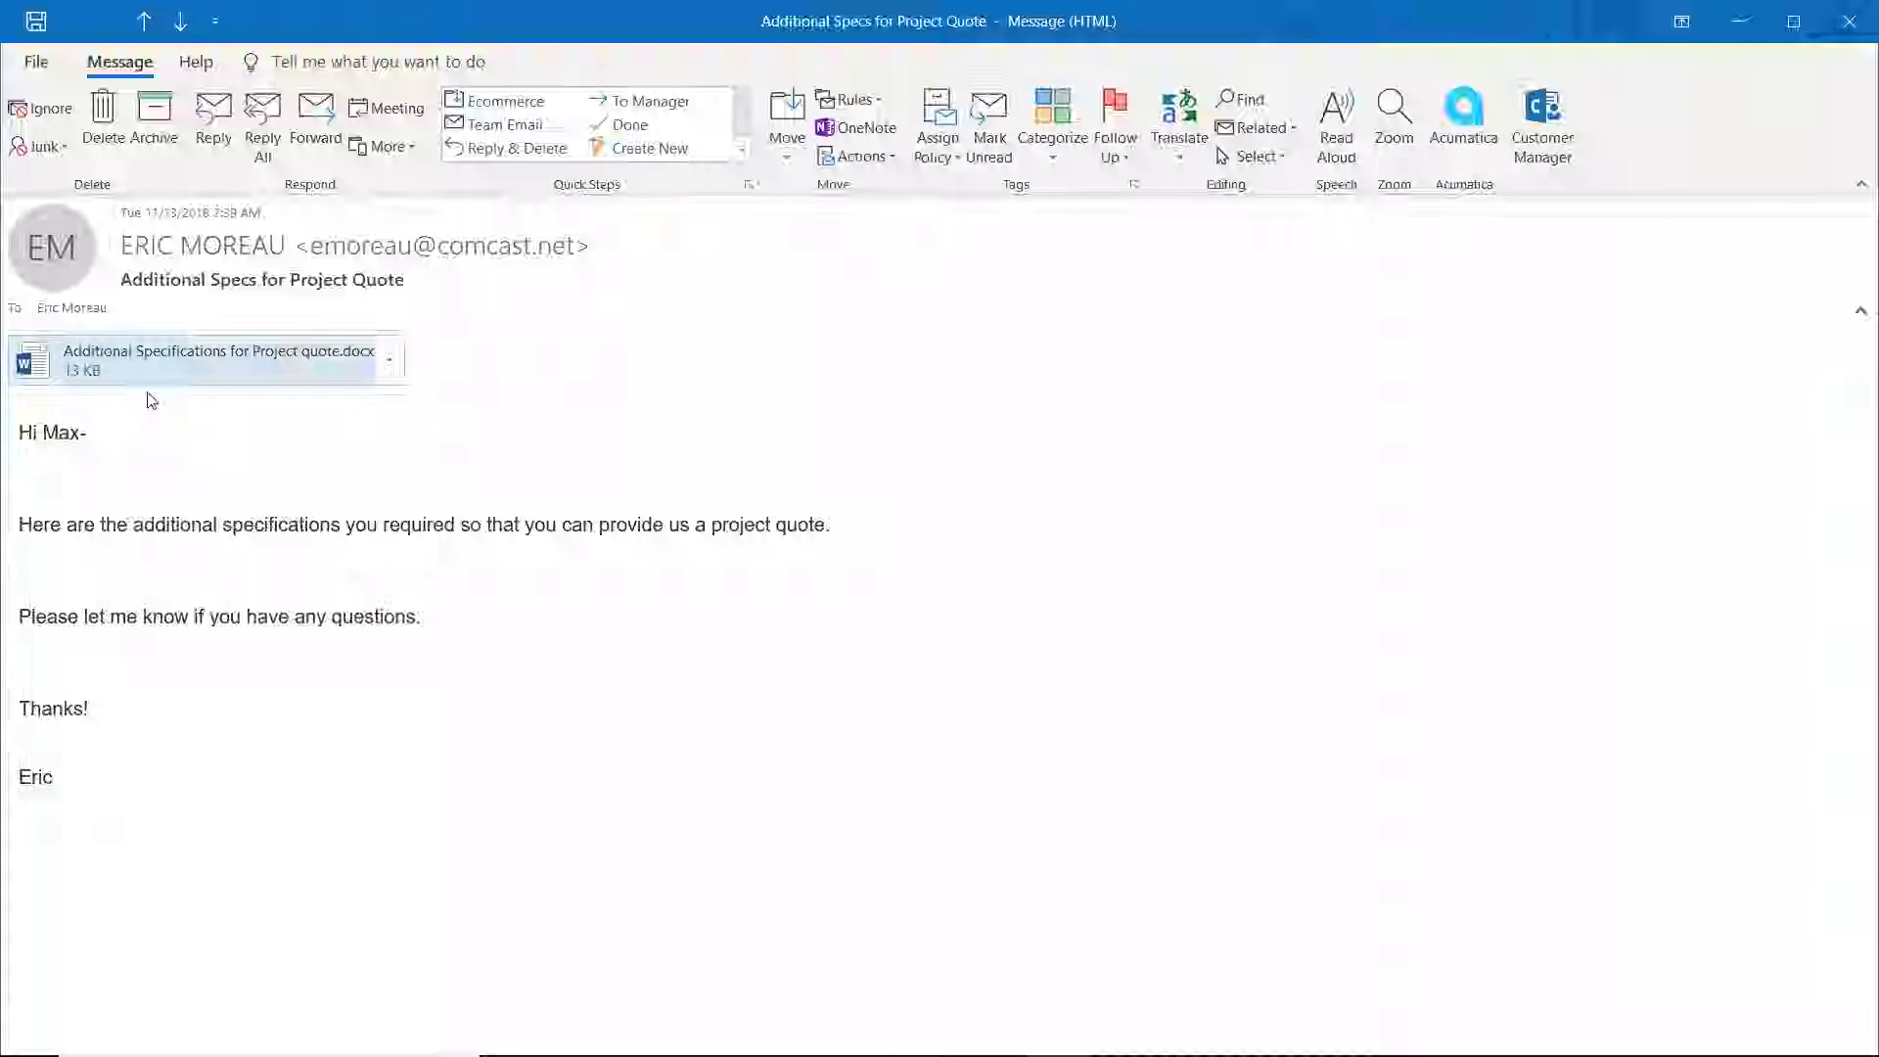
click(1461, 115)
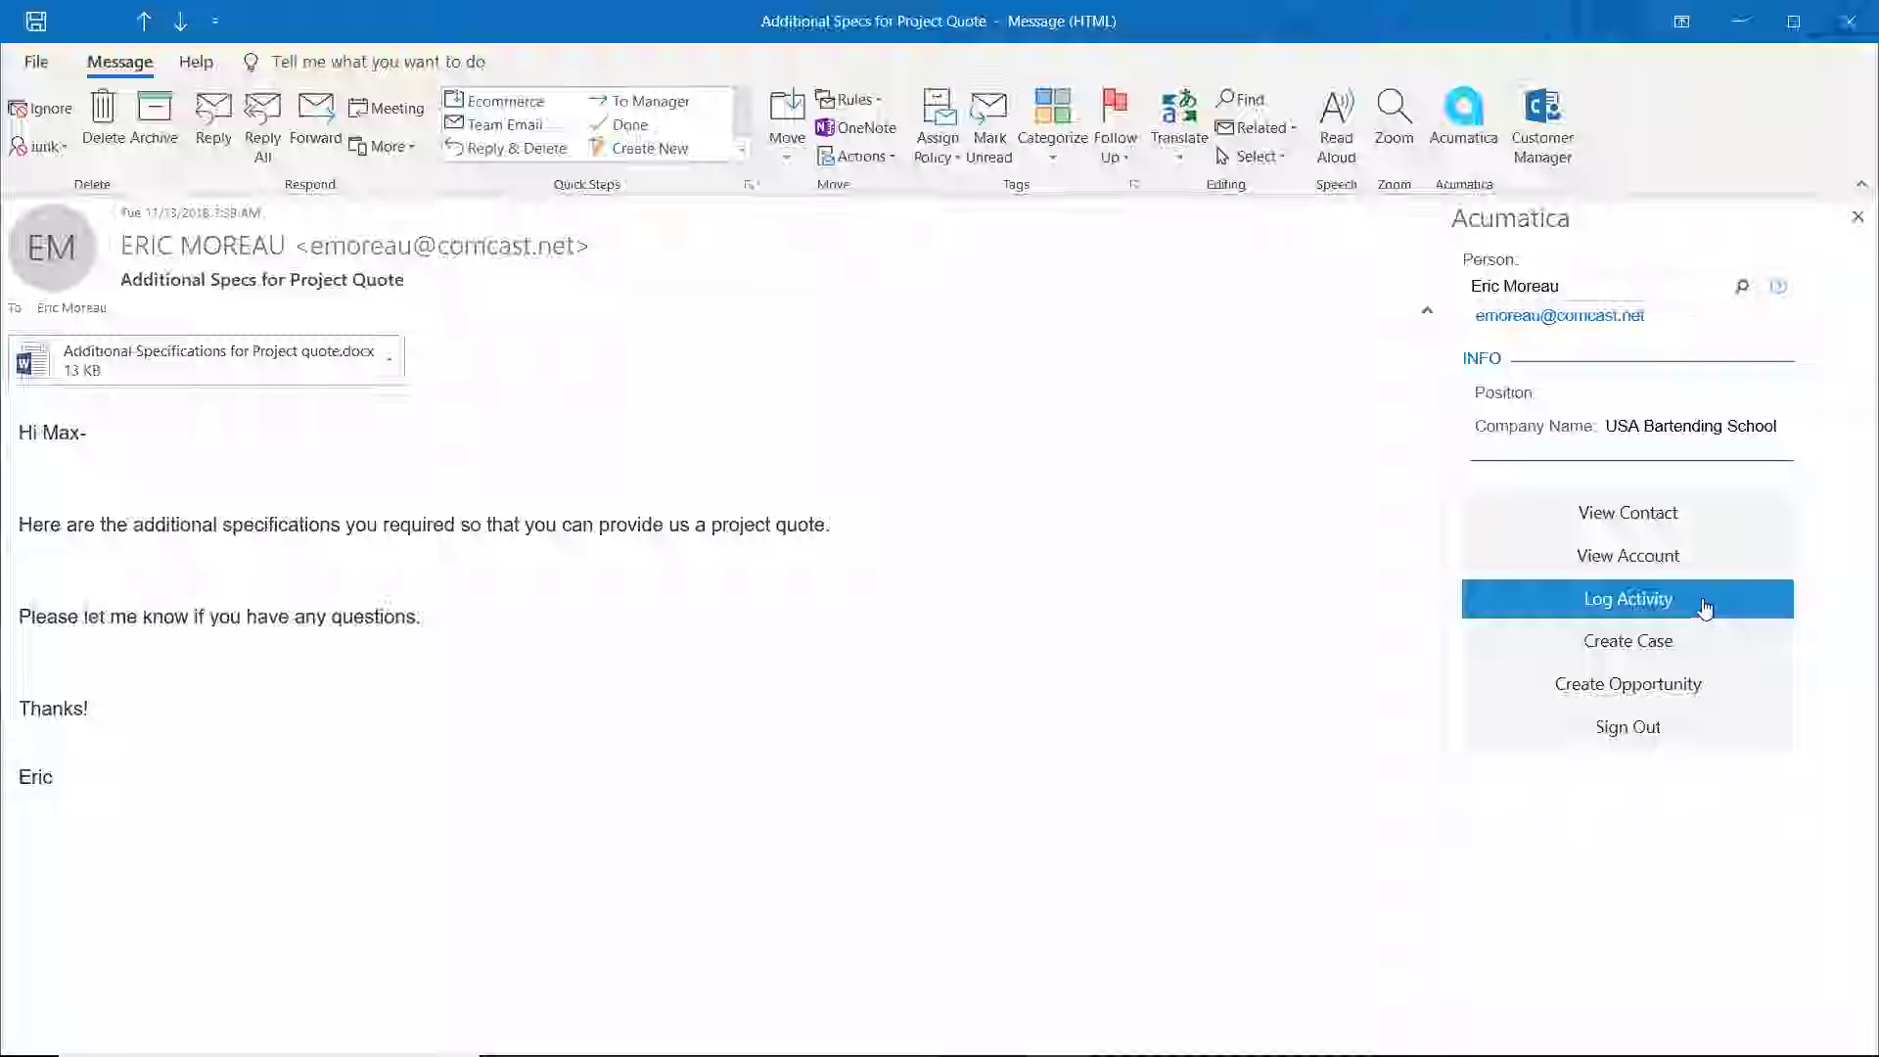
Start logging the email as an activity from the Acumatica add-in pane
click(1701, 677)
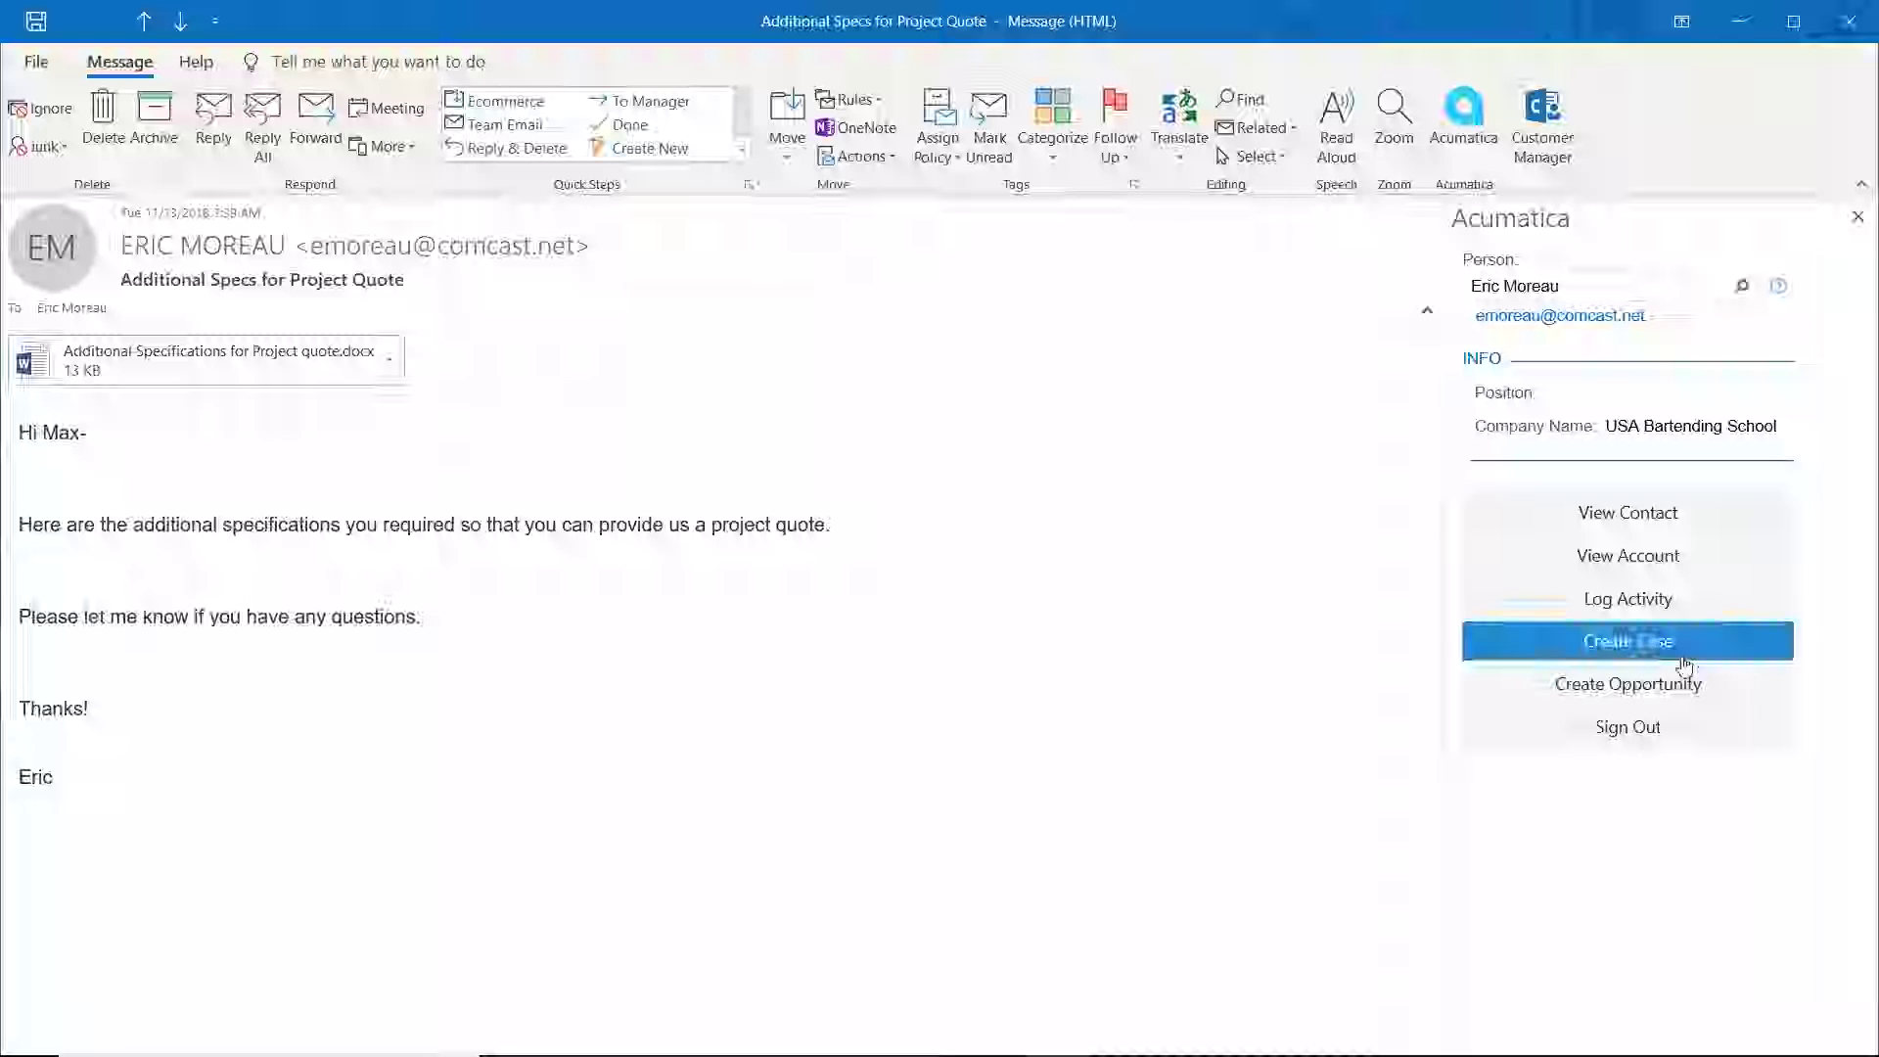
click(1643, 605)
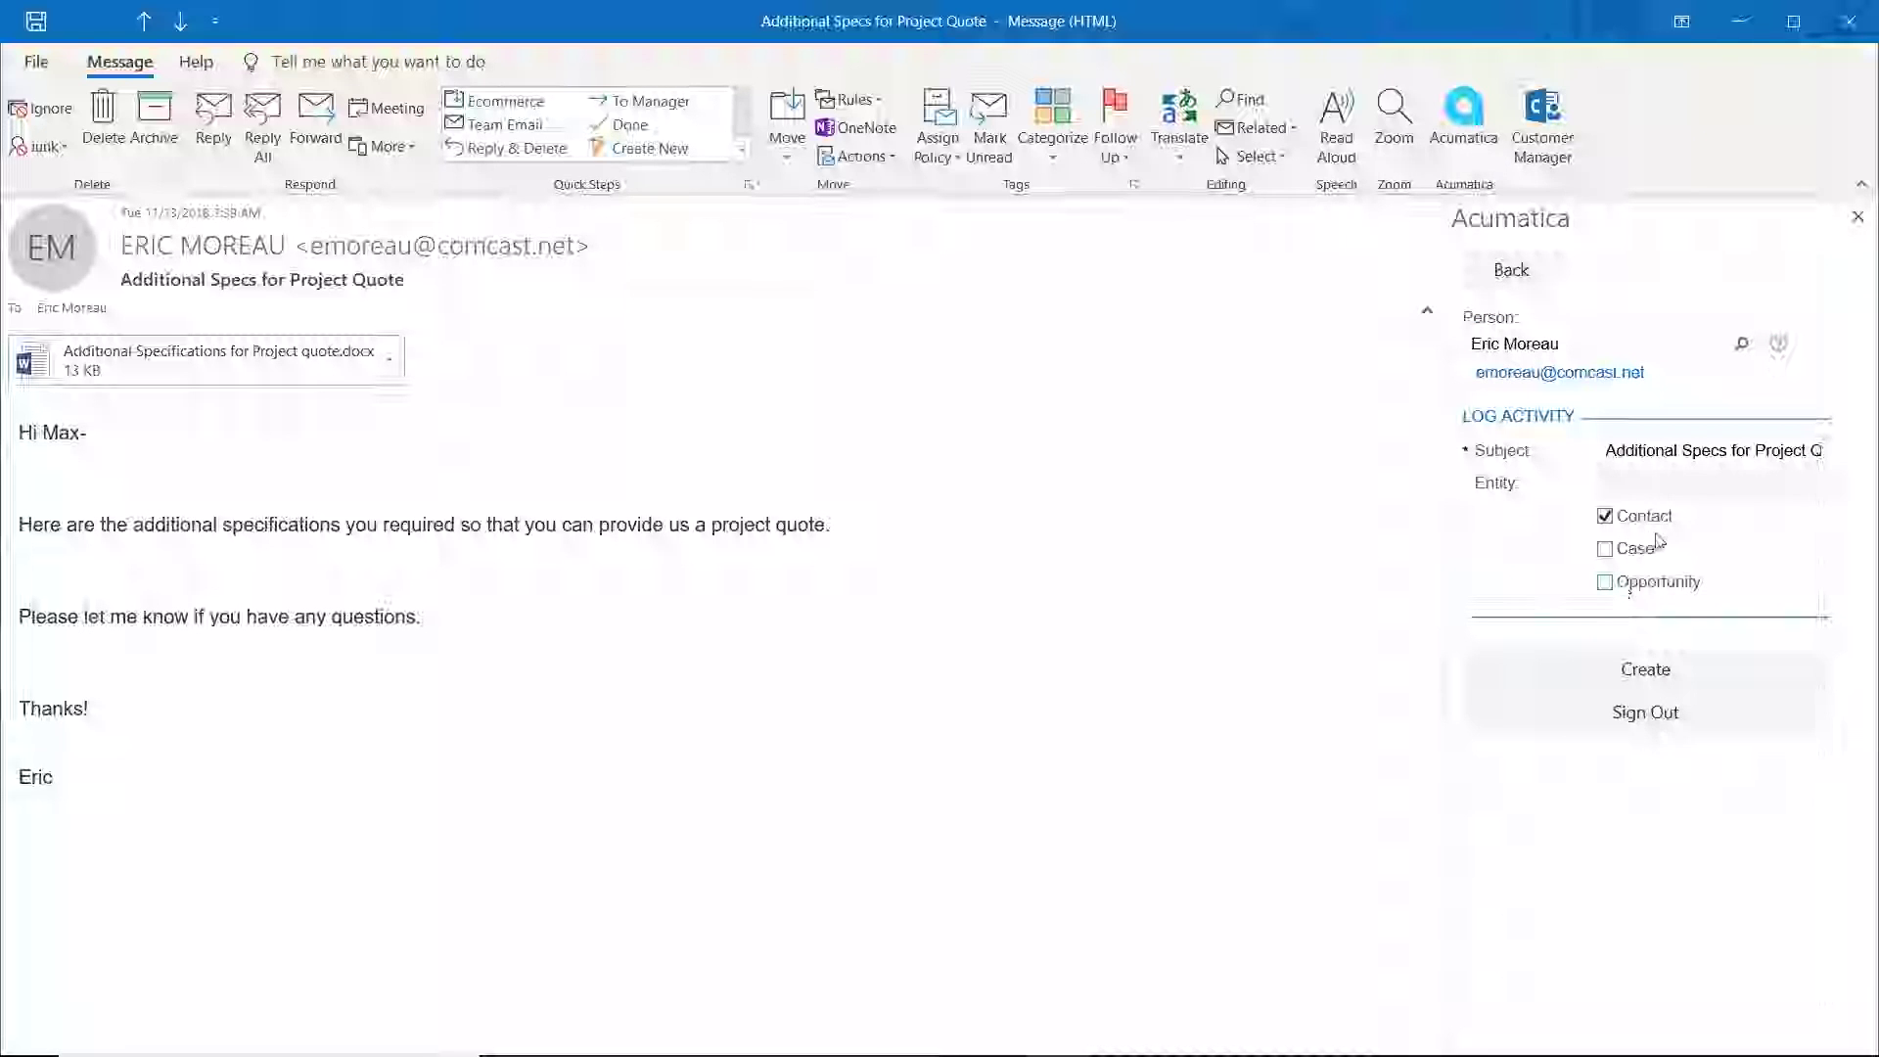
Log the email as an activity linked to opportunity OP000376 and close the message window
click(1605, 516)
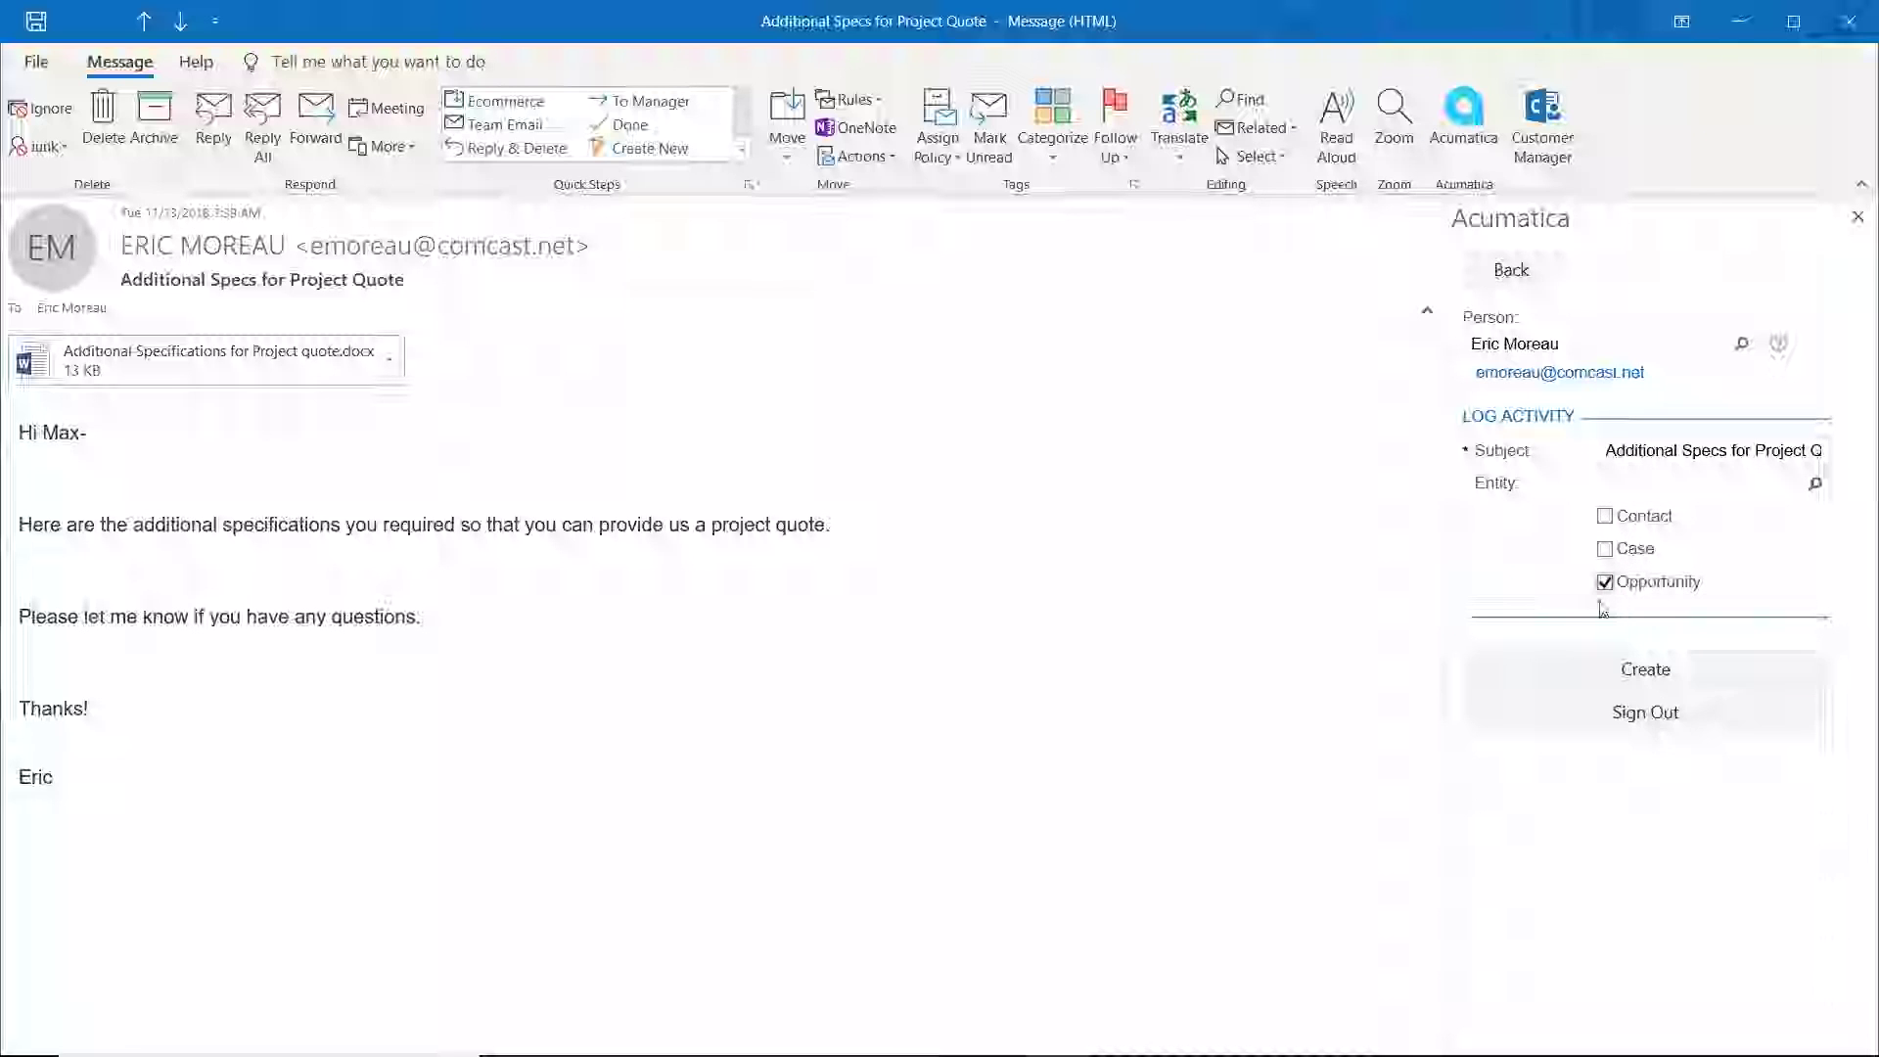
click(1821, 452)
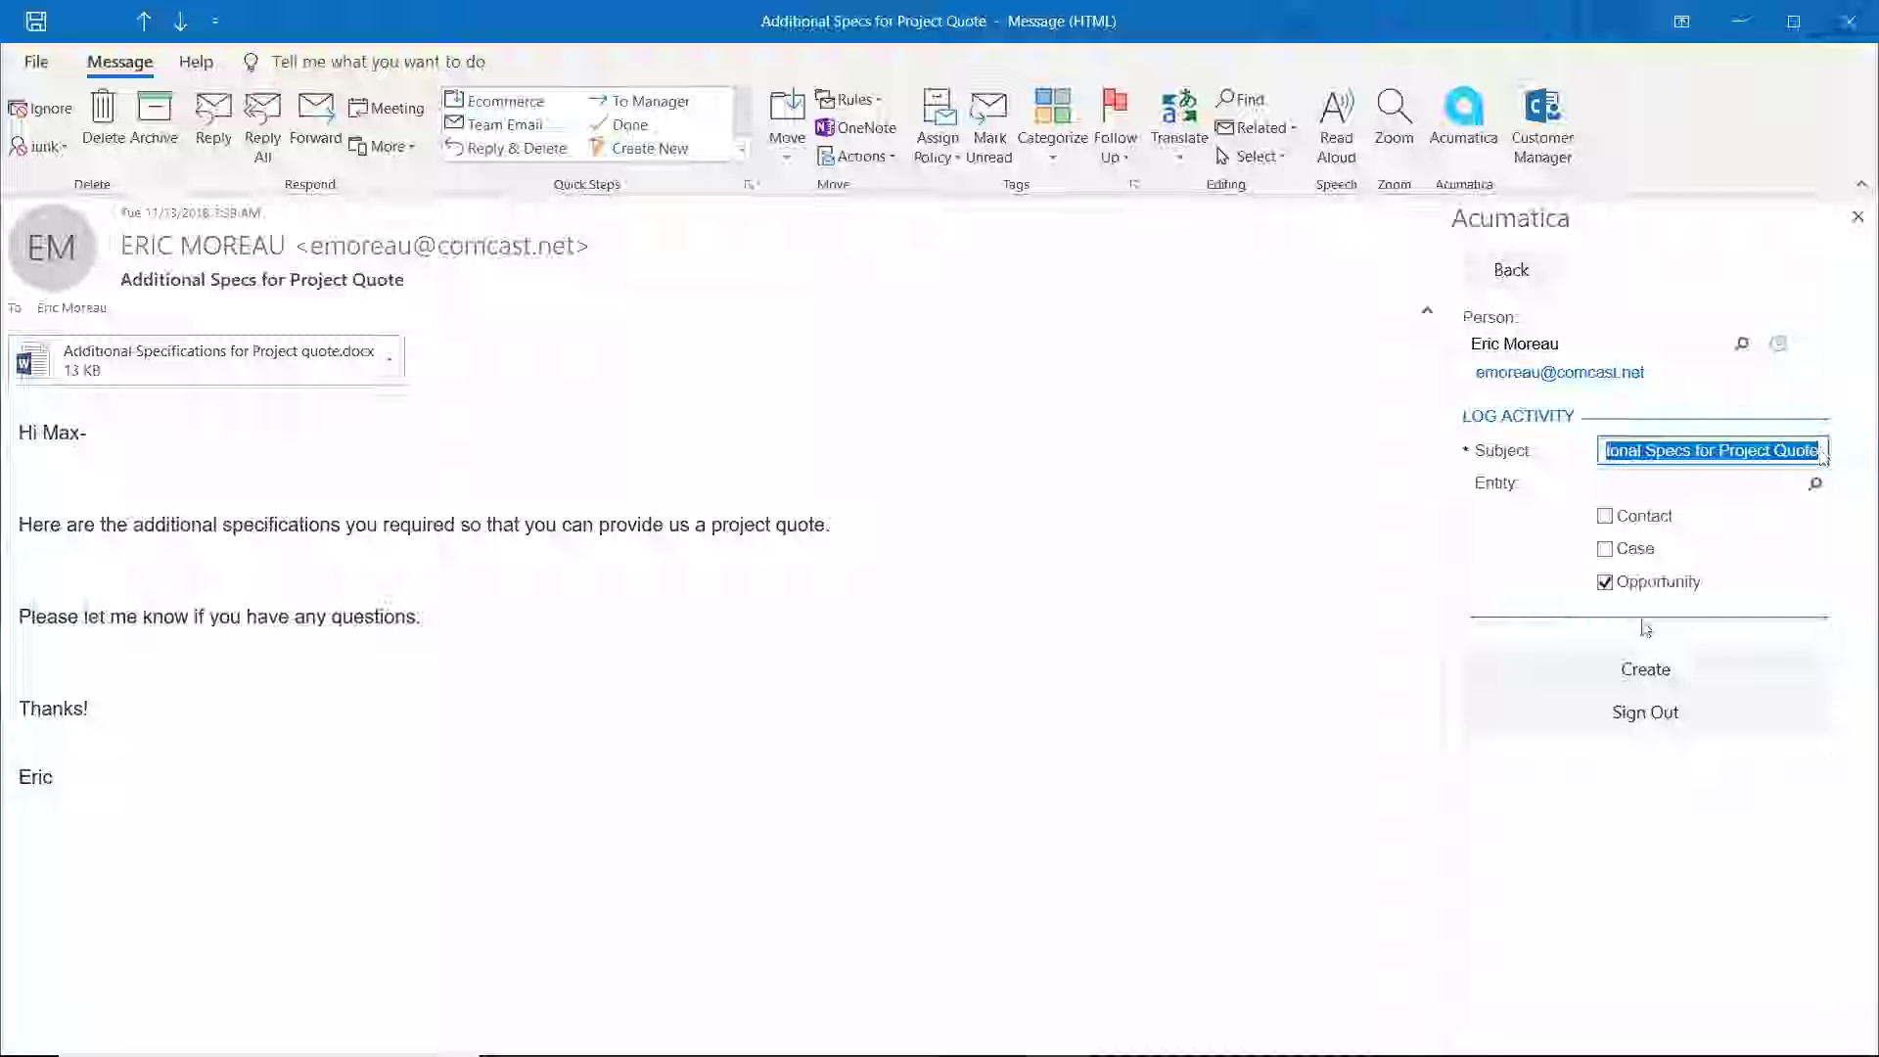
click(1816, 484)
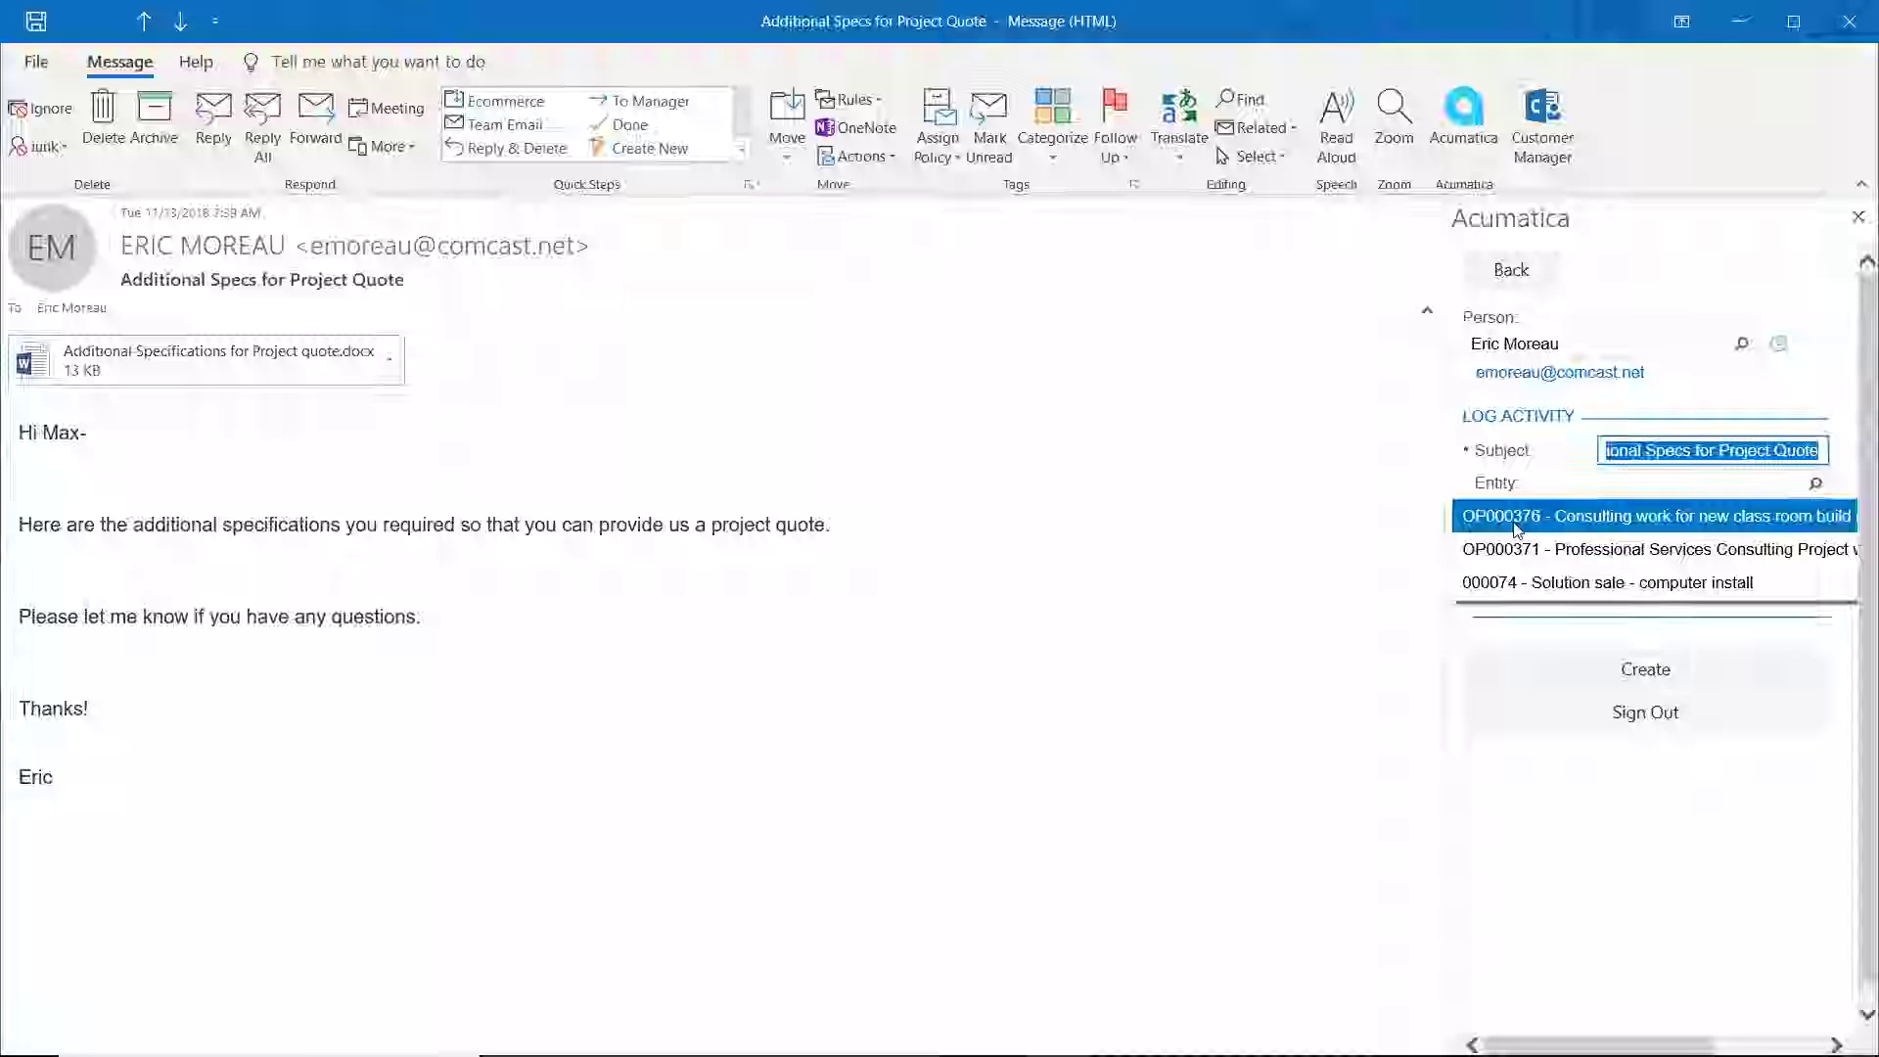
click(1587, 519)
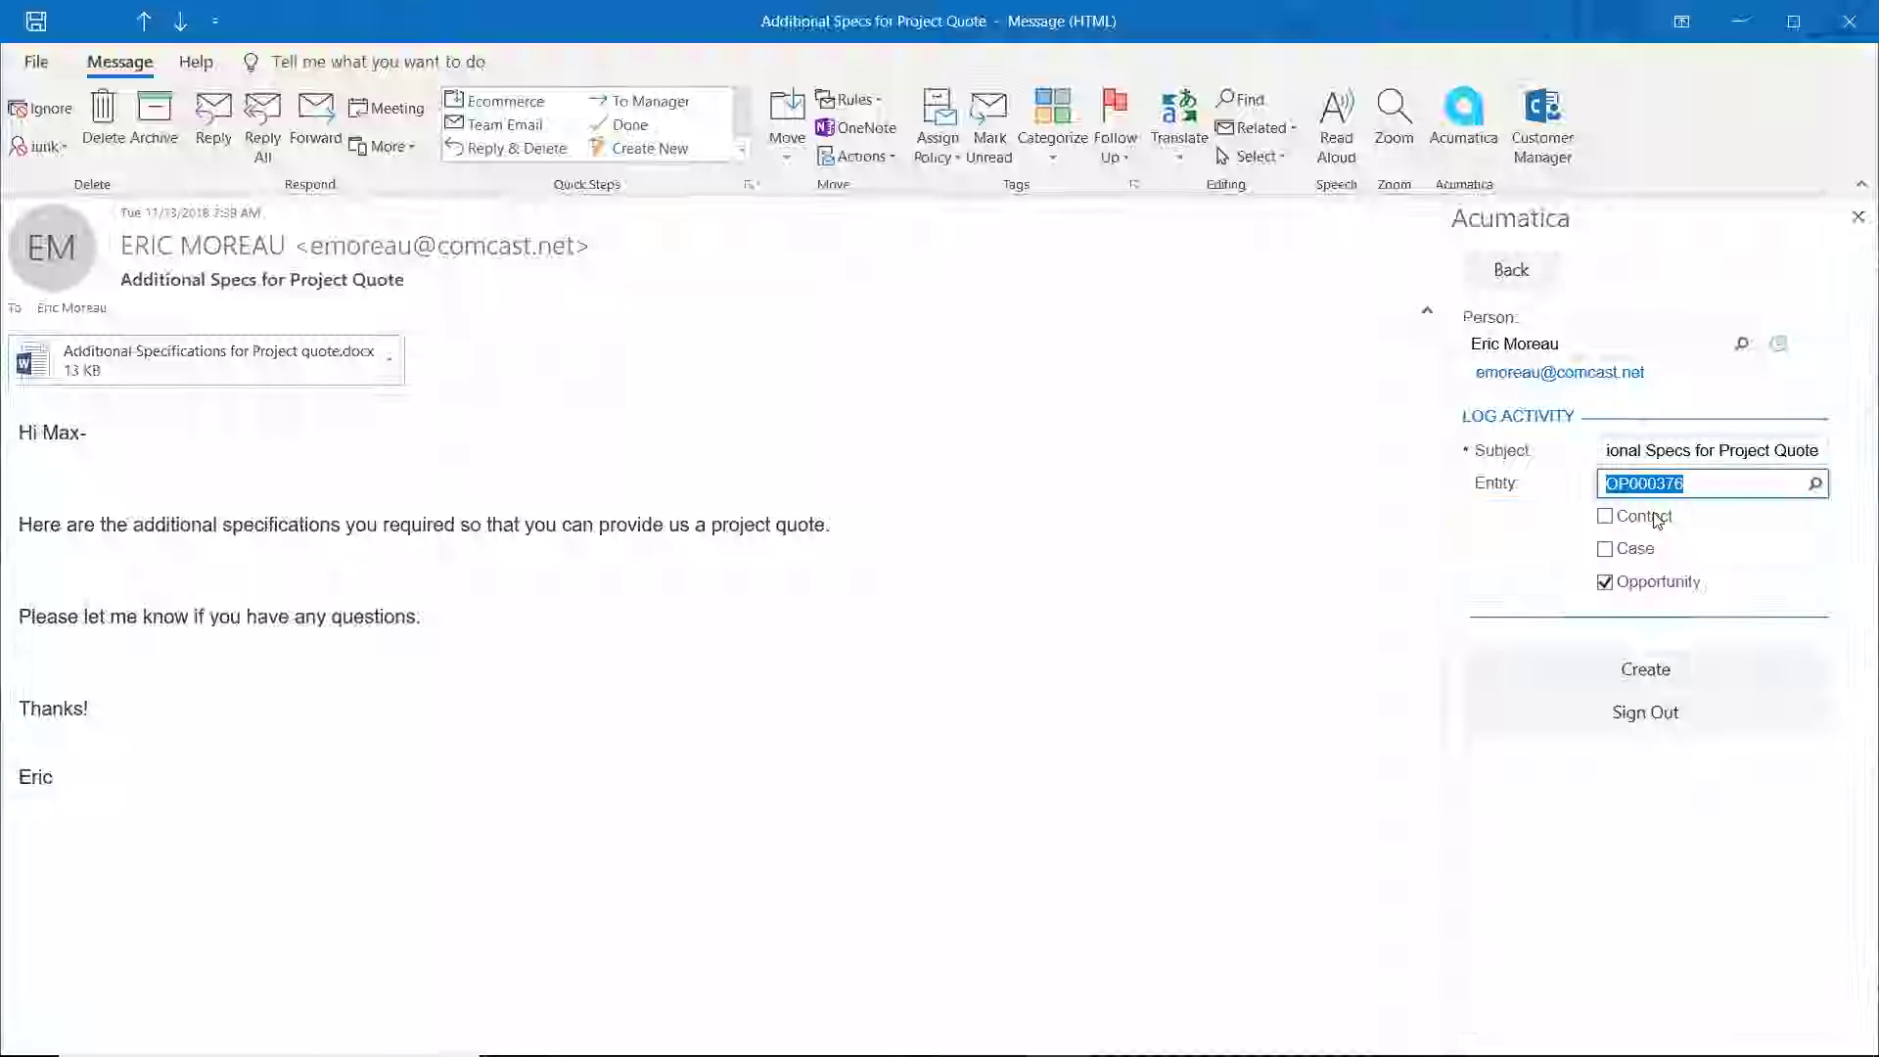
click(1655, 673)
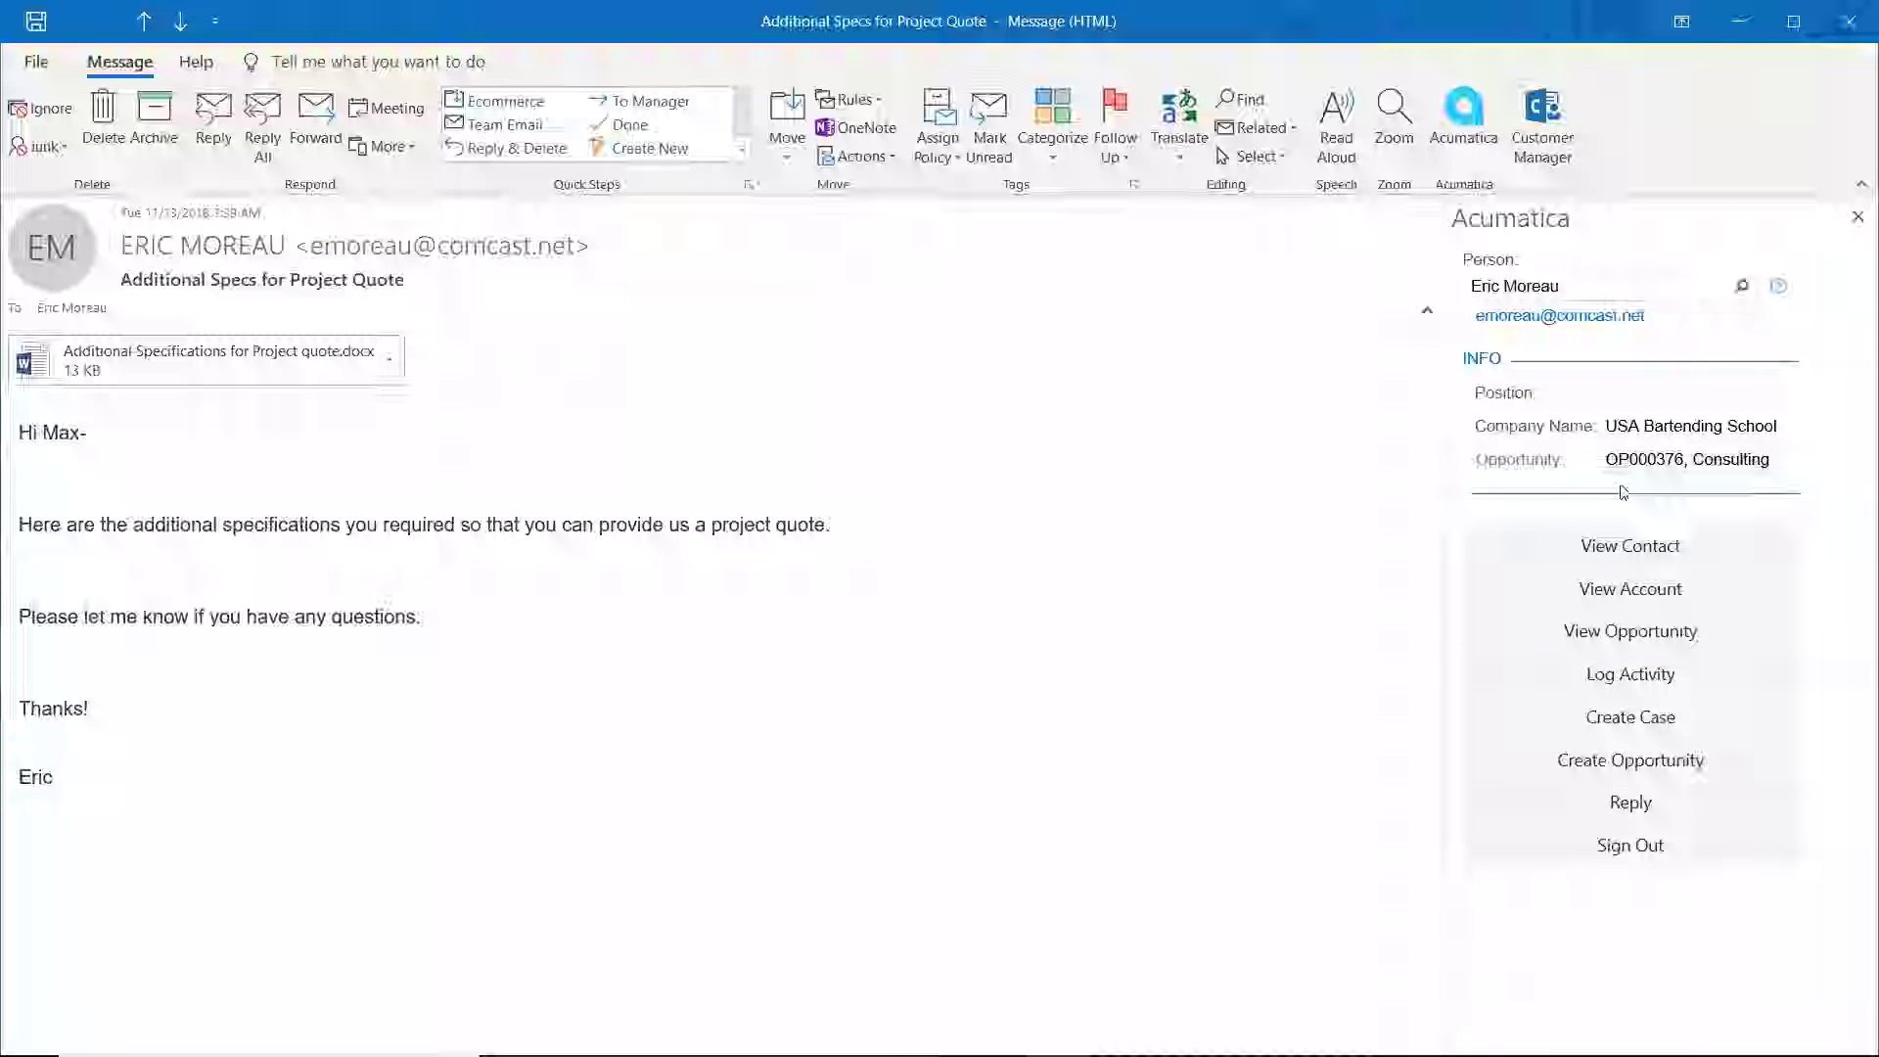
click(1849, 37)
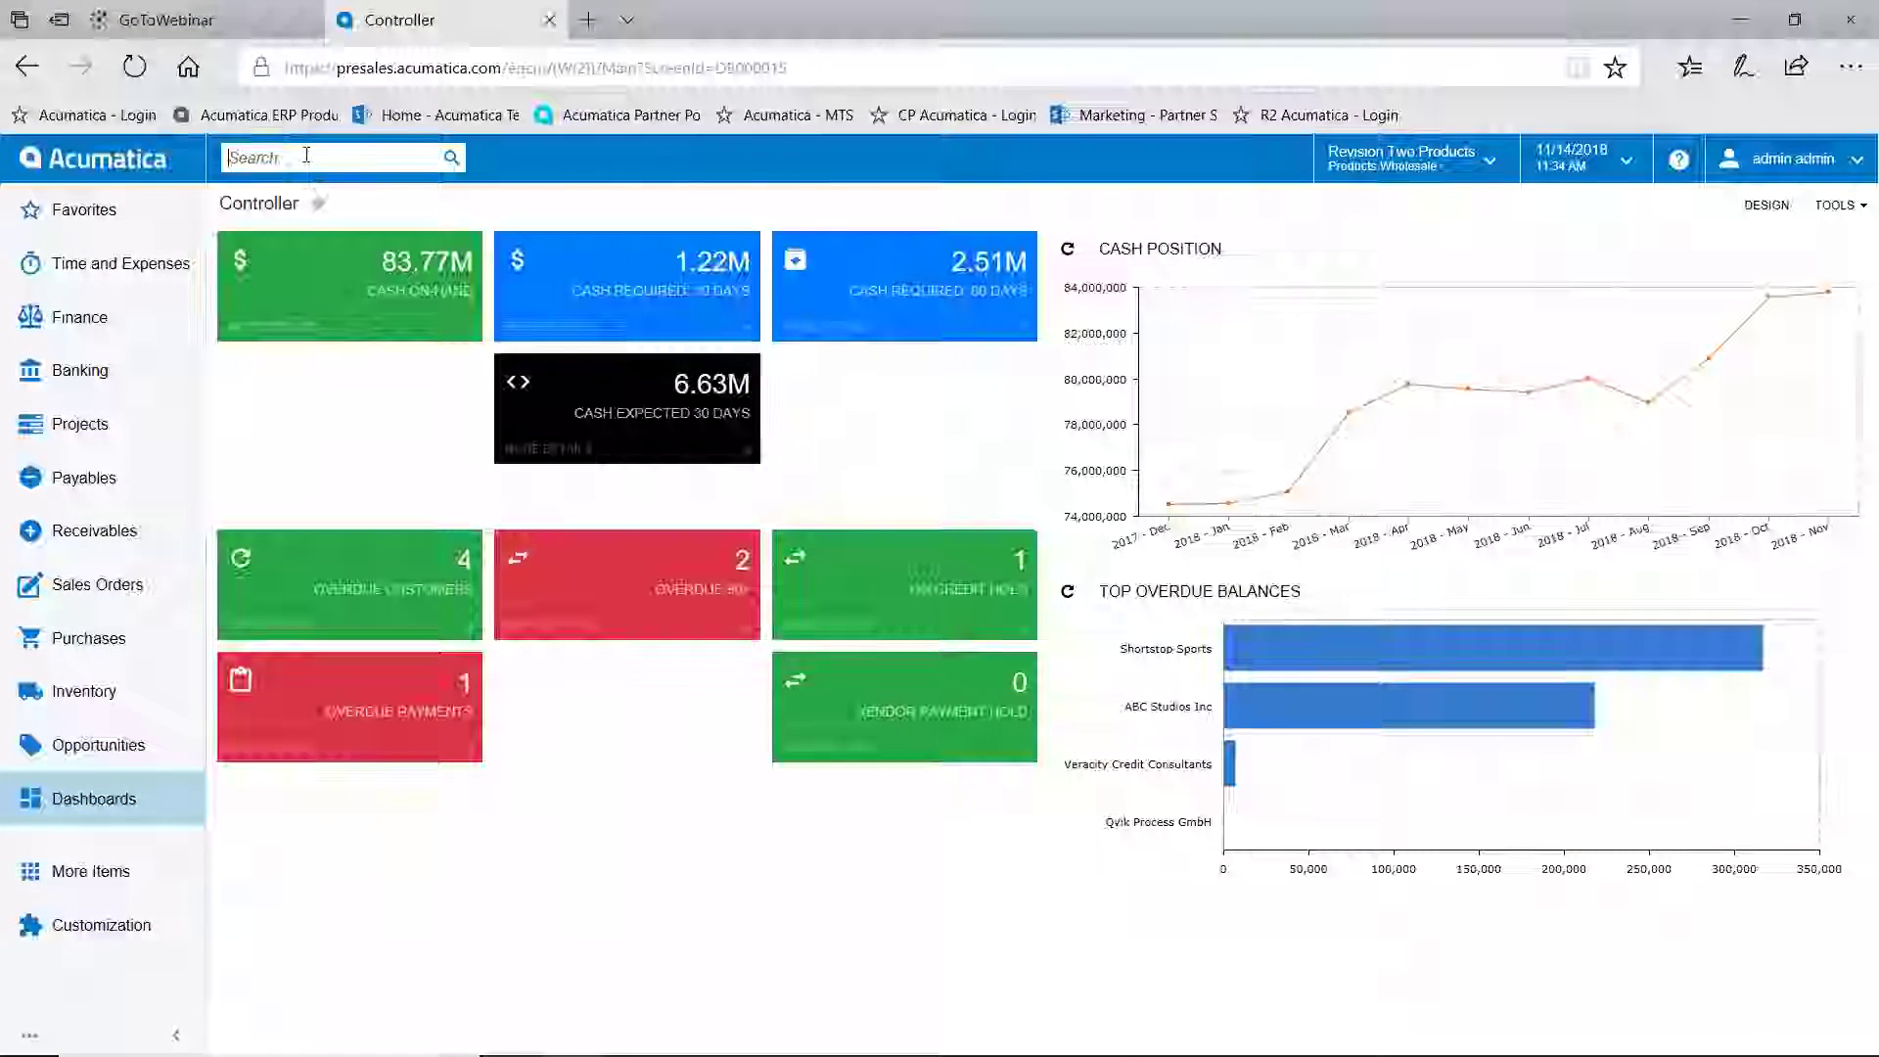
Search for 'op 376' and open opportunity OP000376 from the transaction results
text(op)
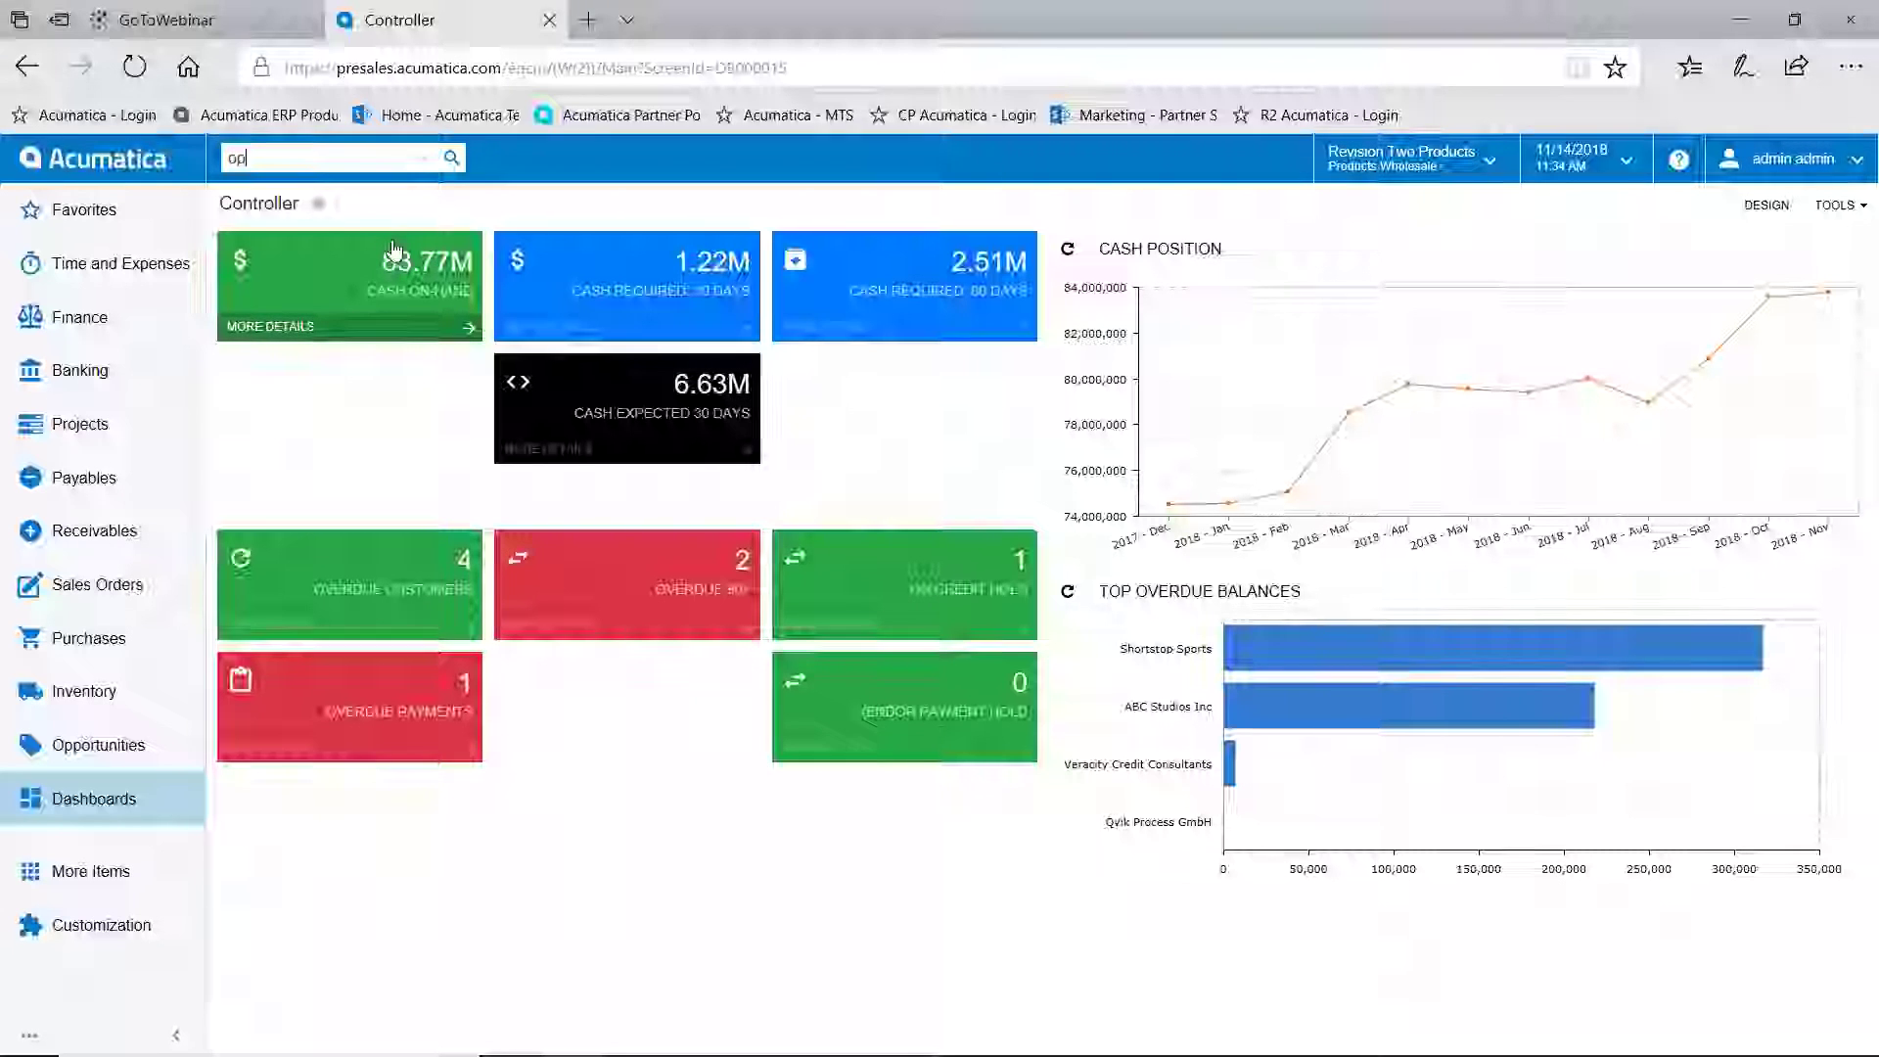
text( 376)
key(Return)
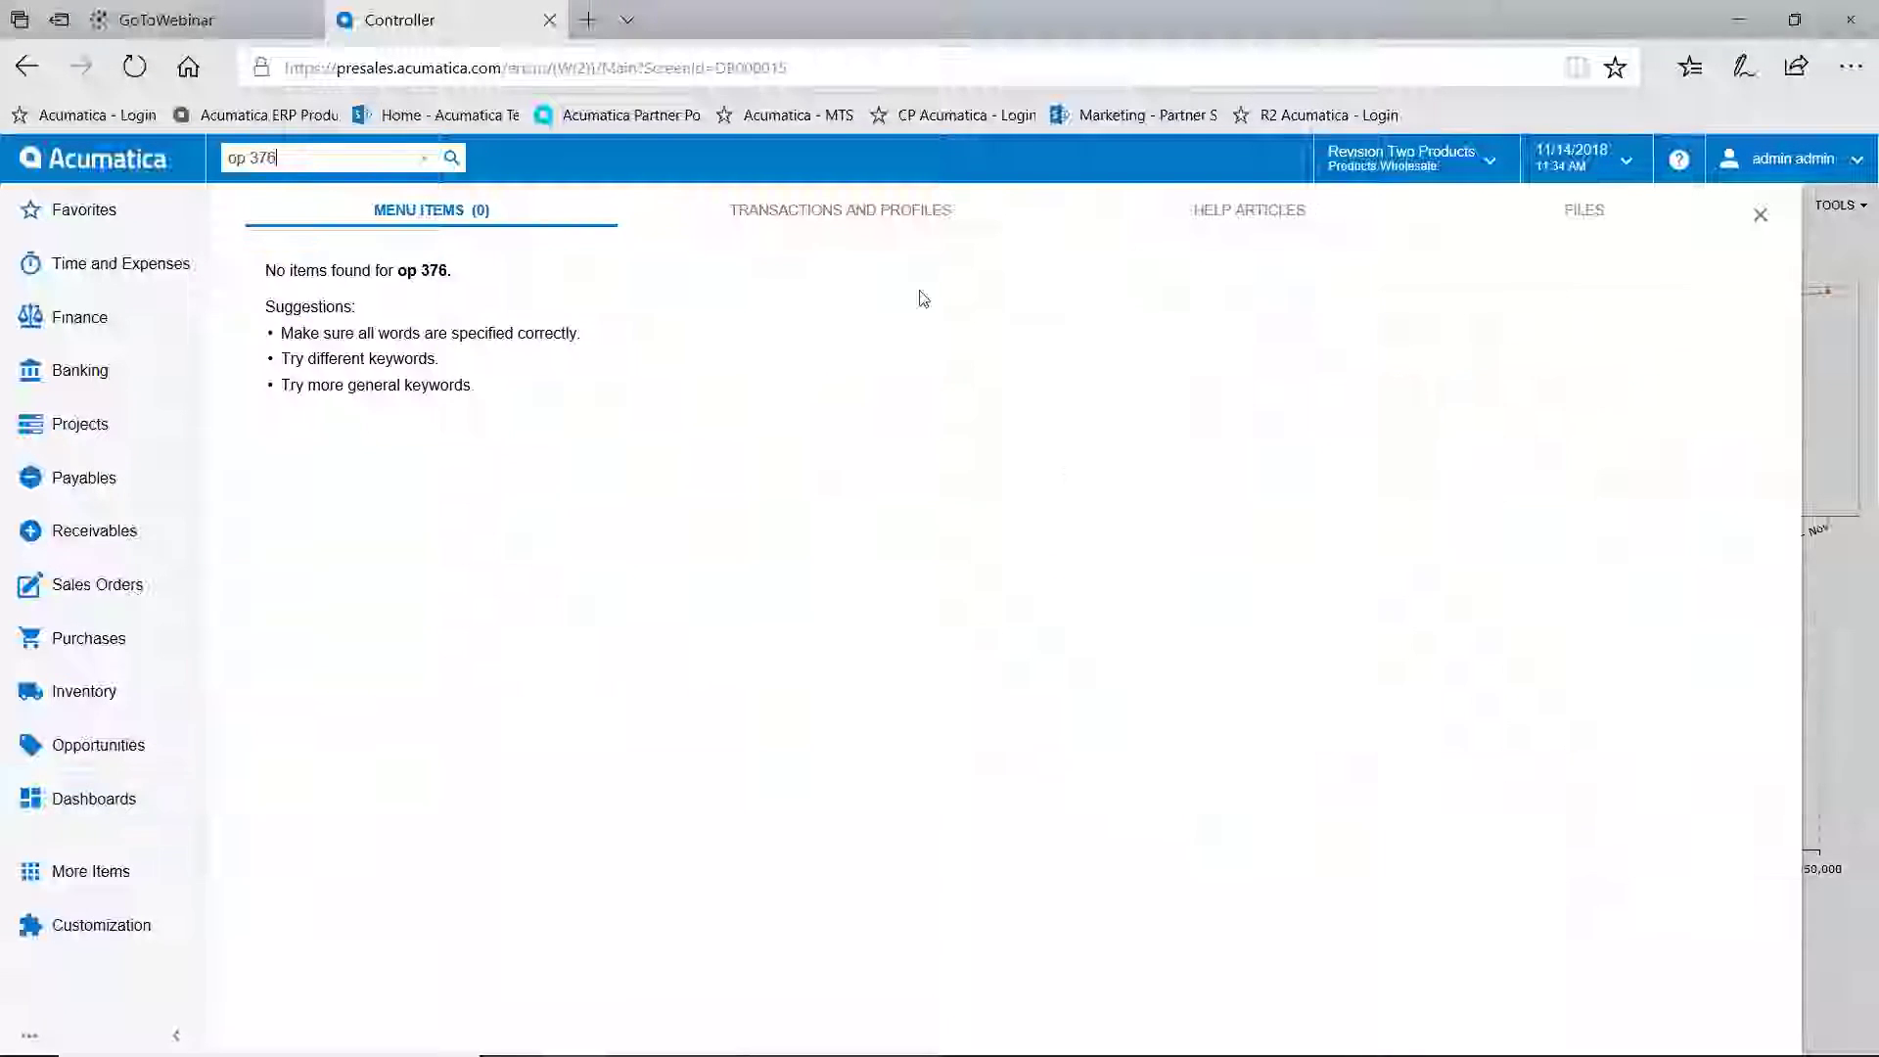
click(835, 210)
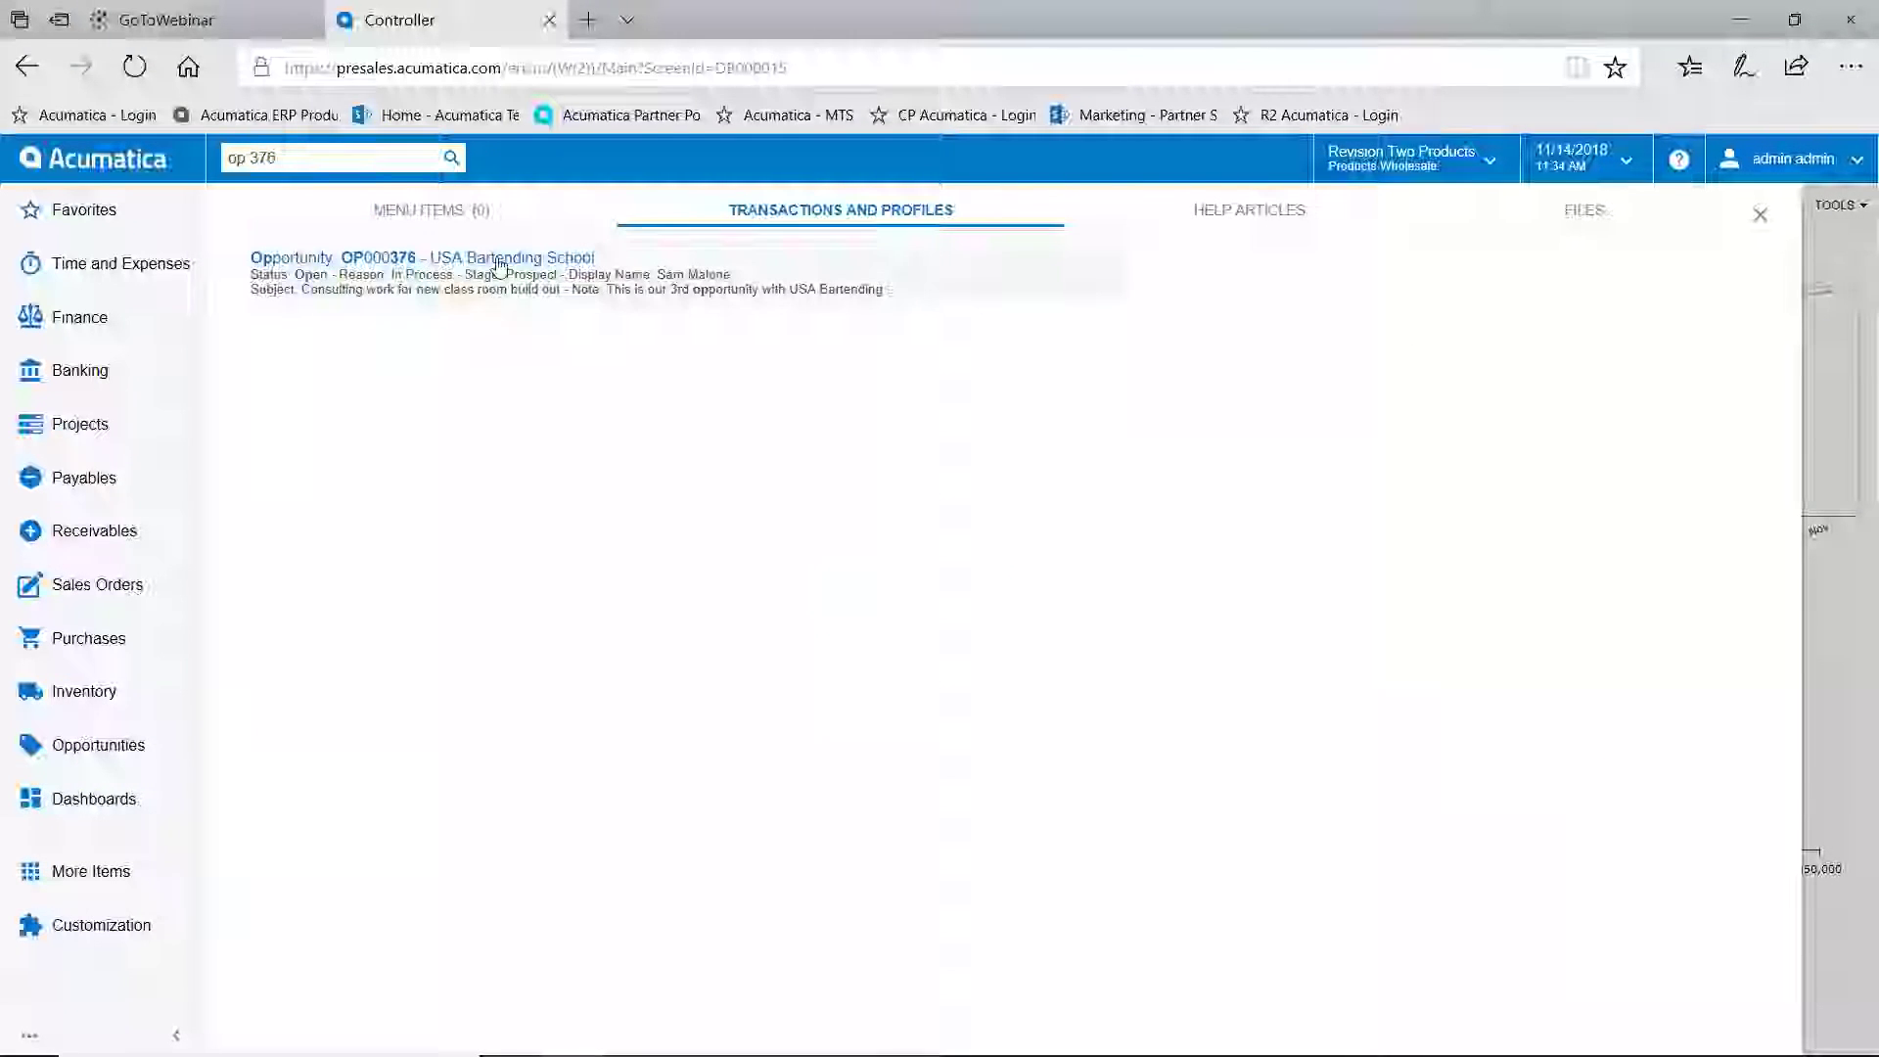
click(379, 258)
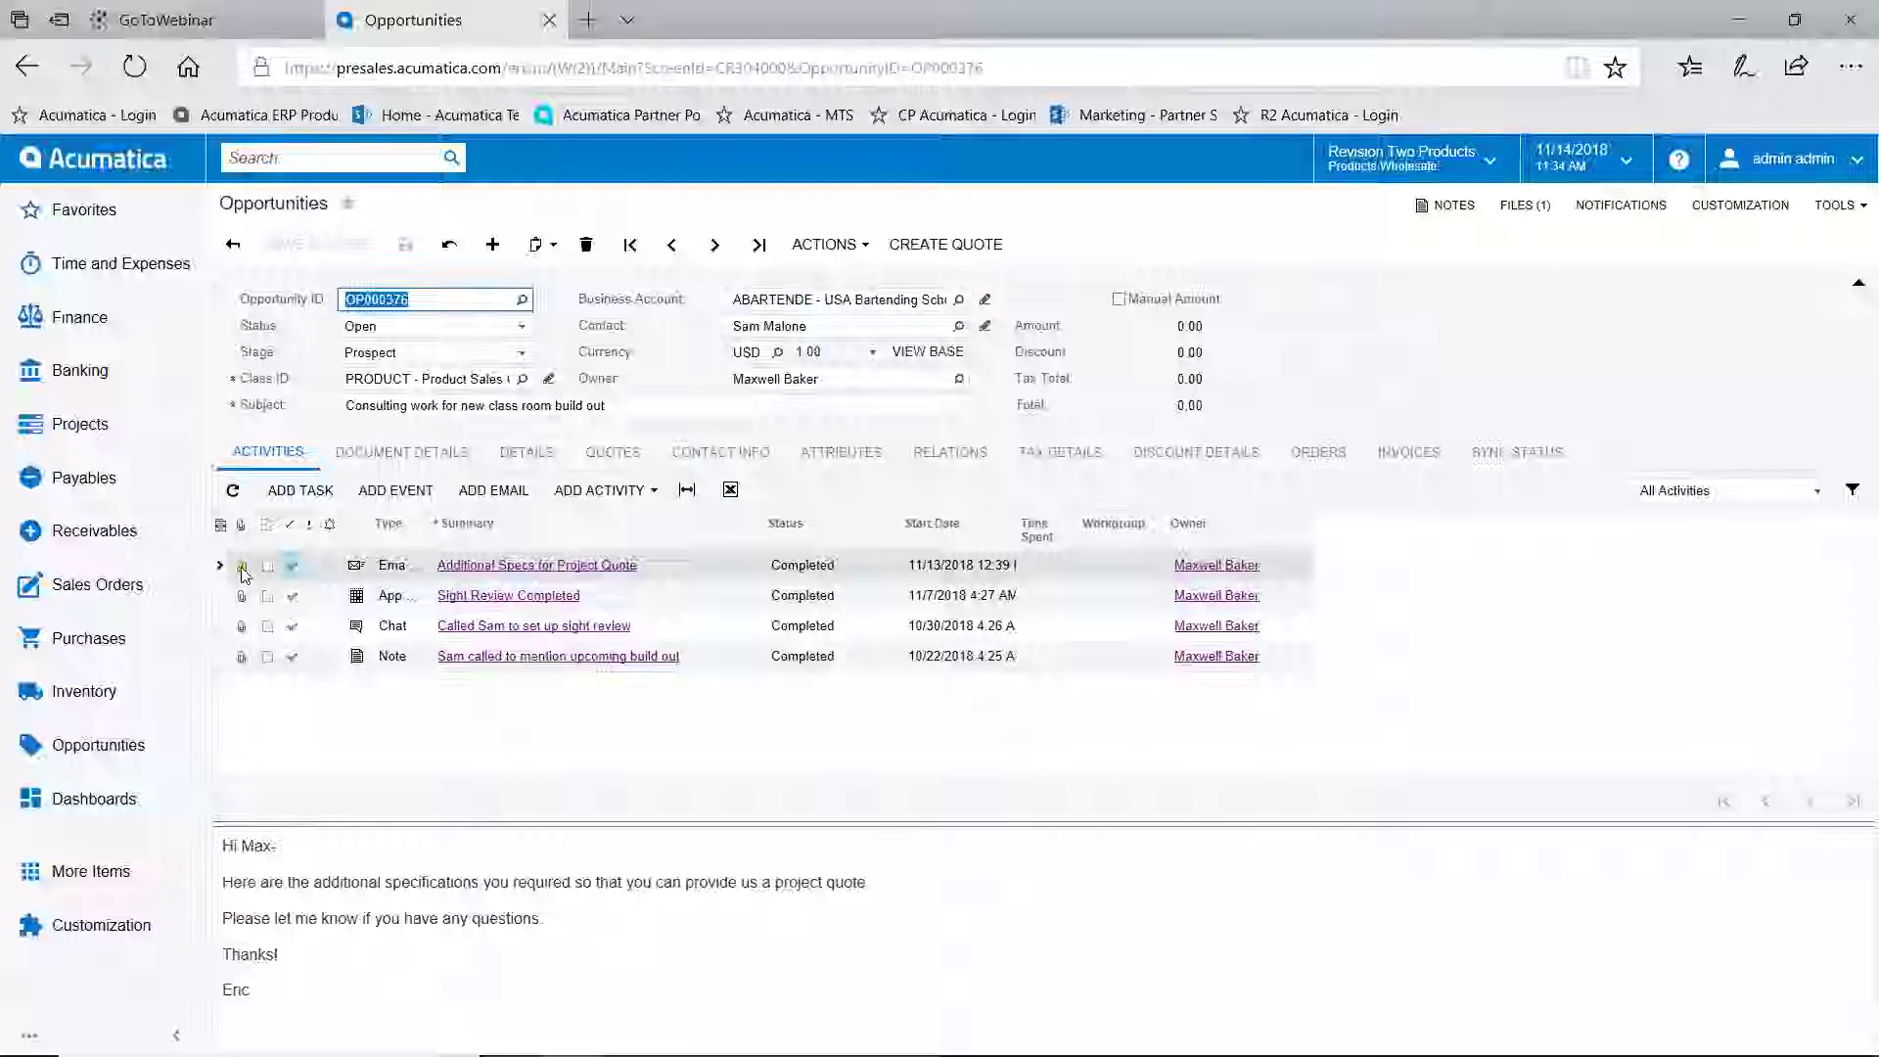
click(242, 568)
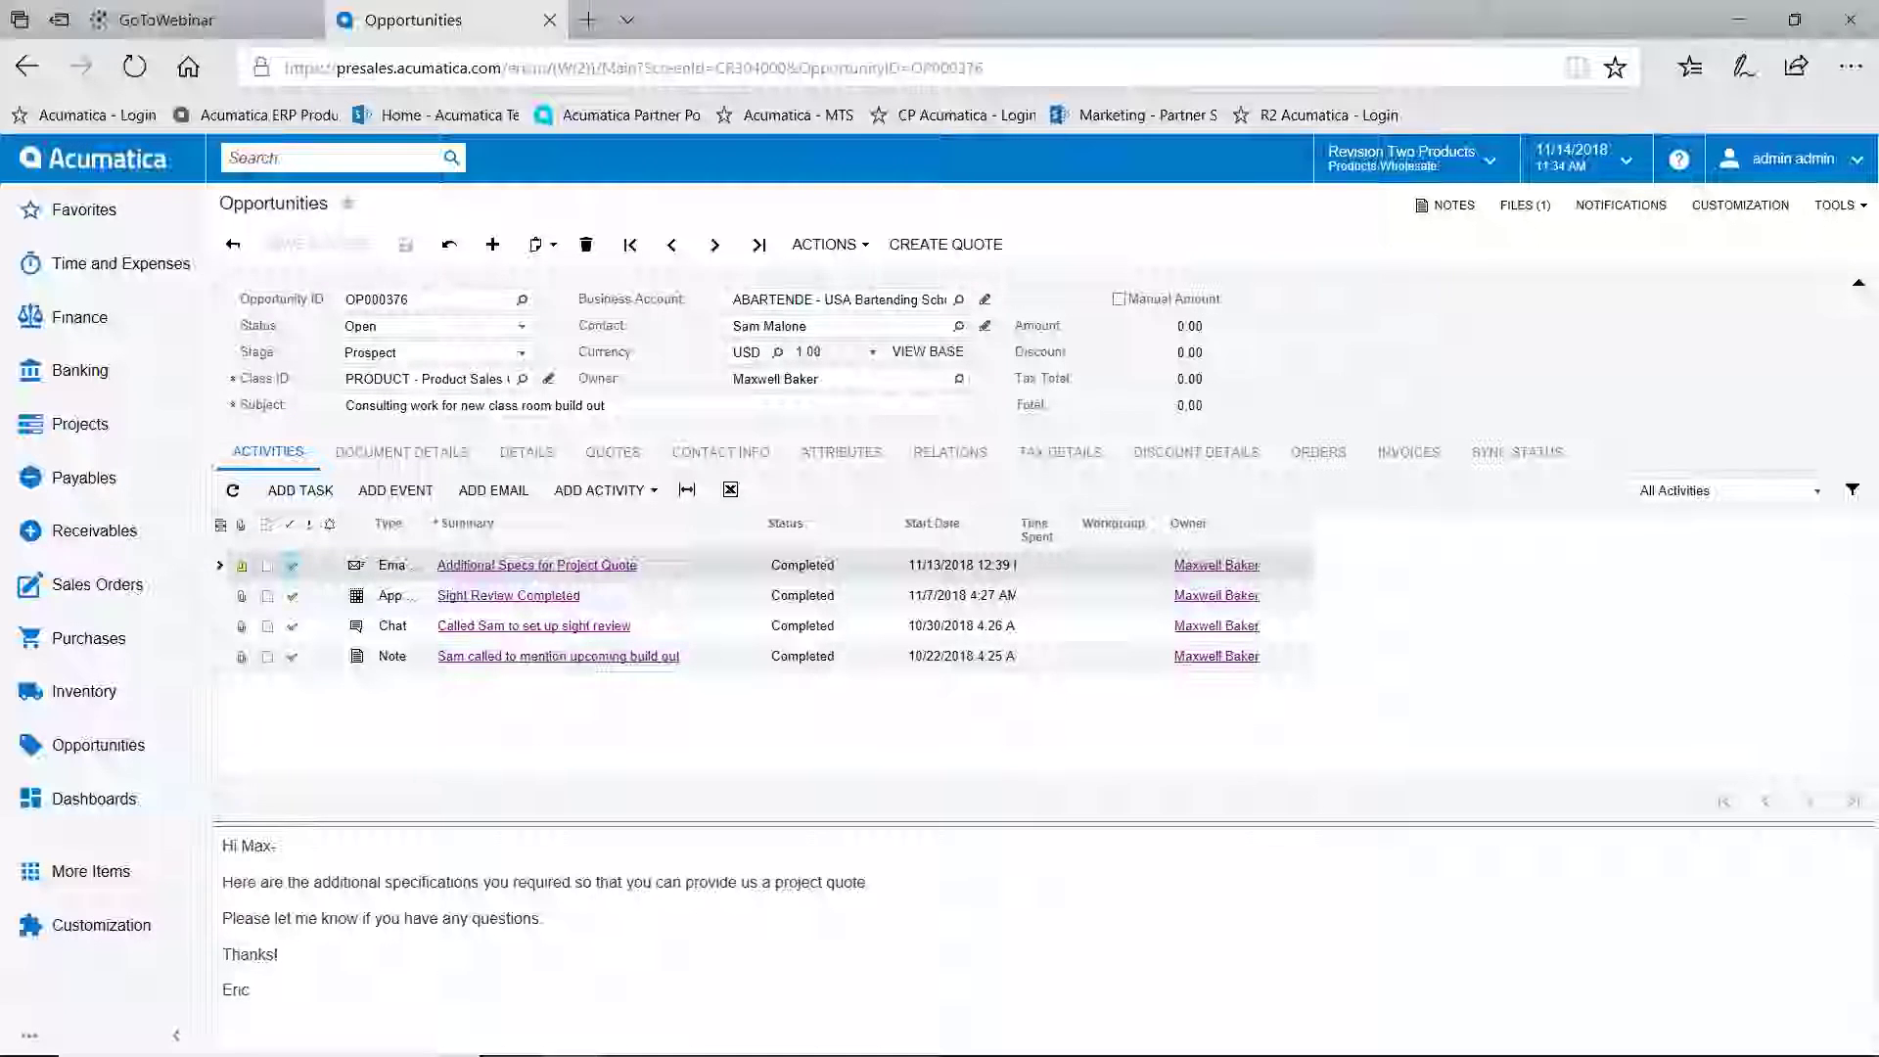
click(242, 566)
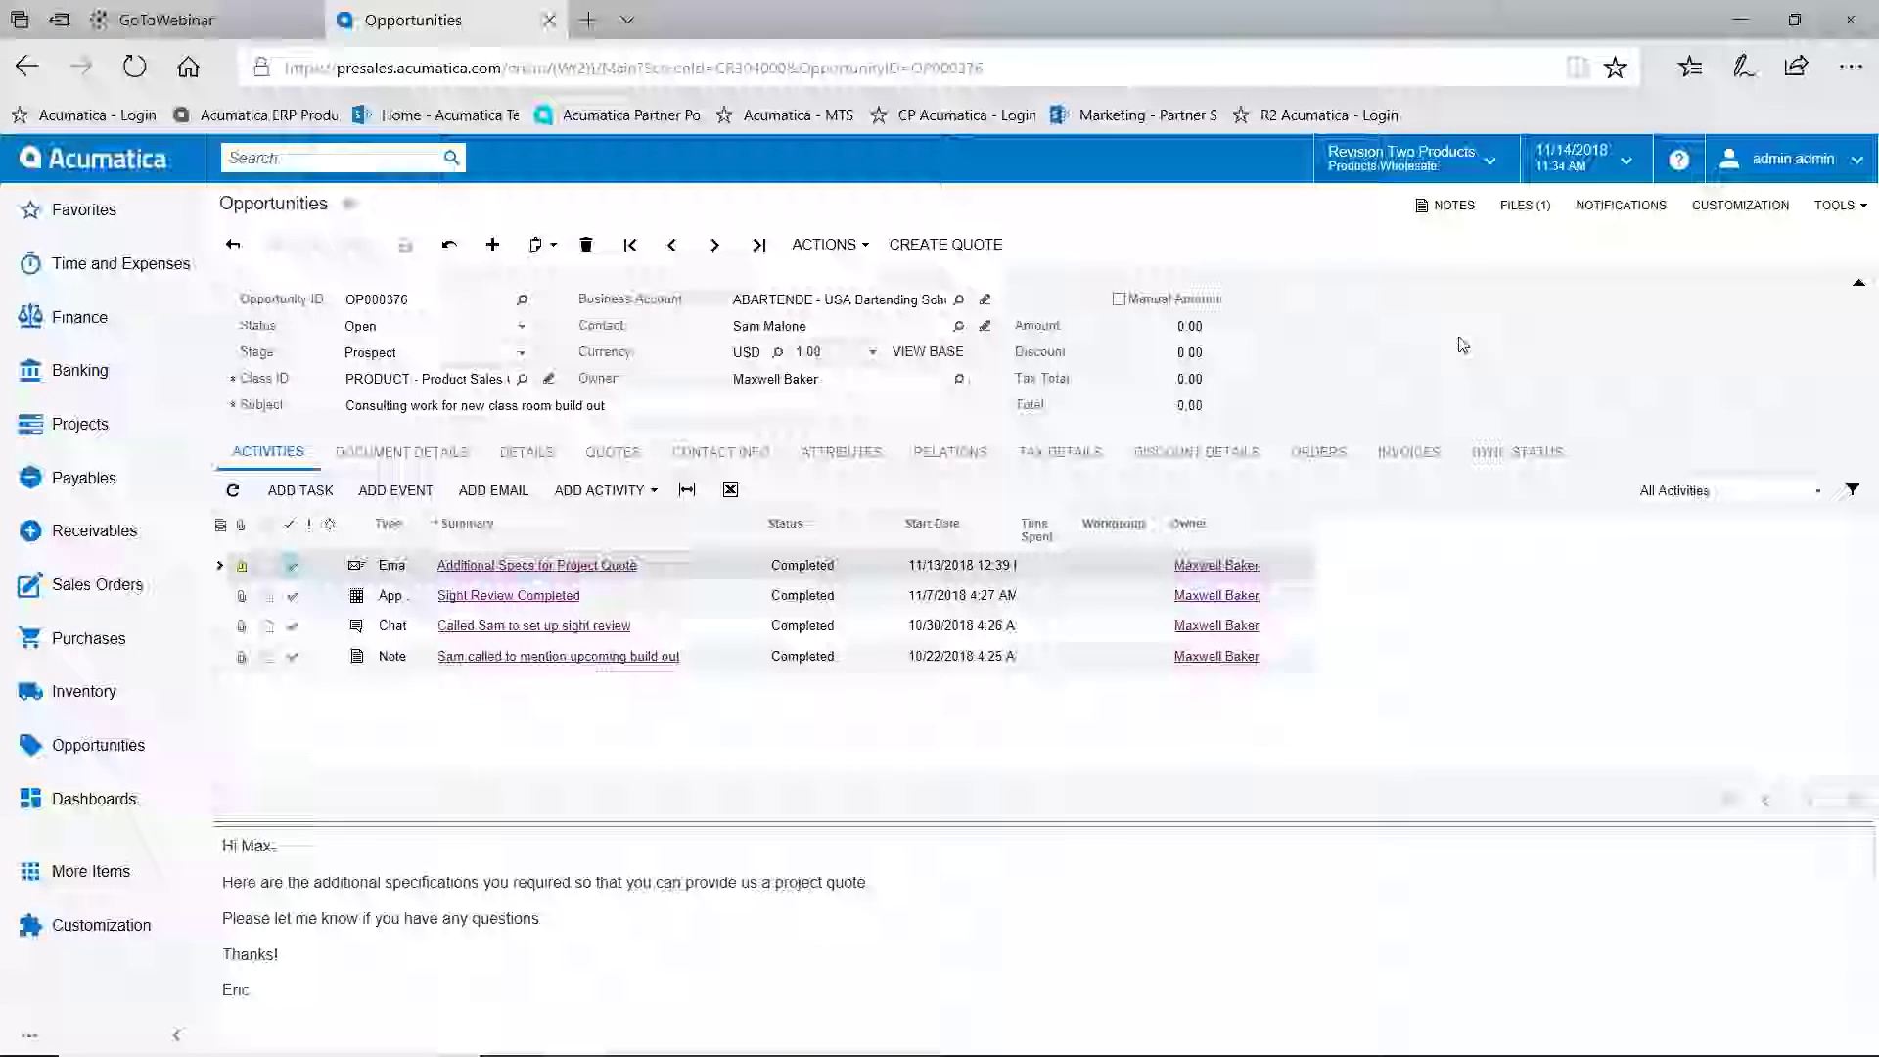
click(1374, 371)
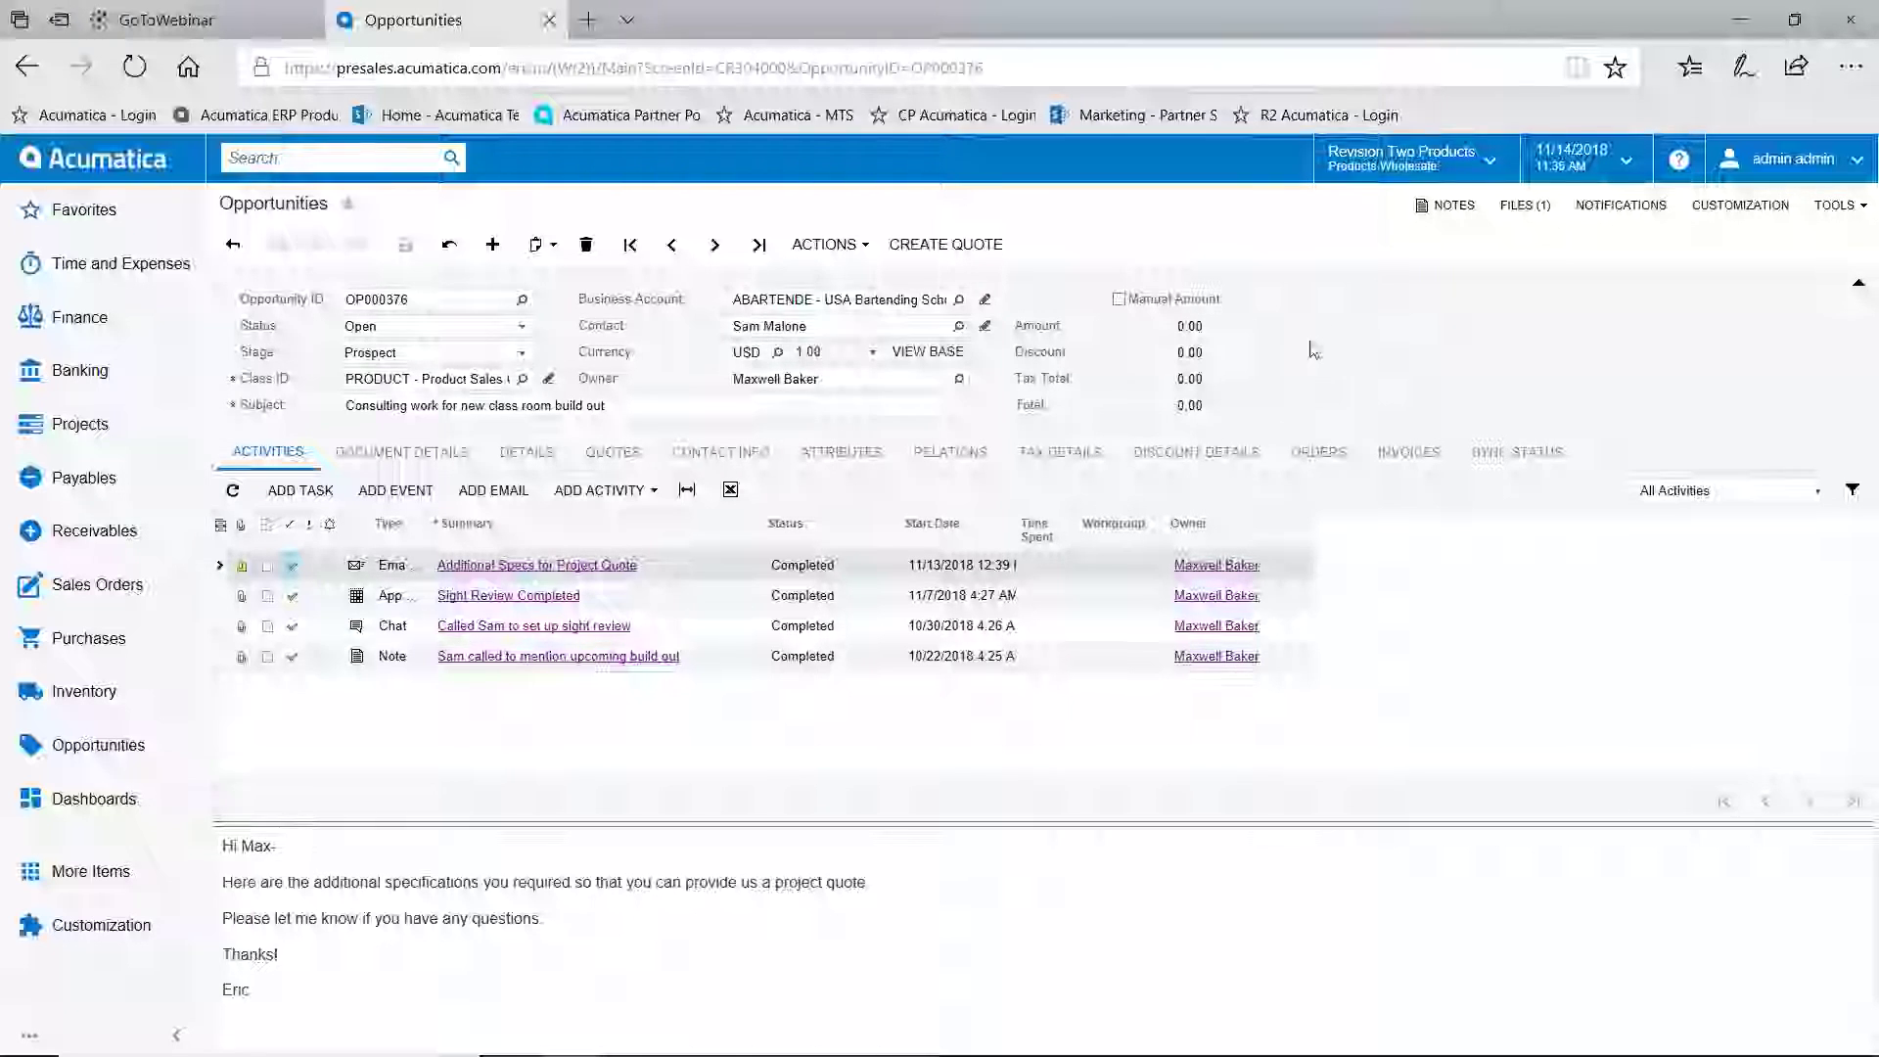
click(1447, 204)
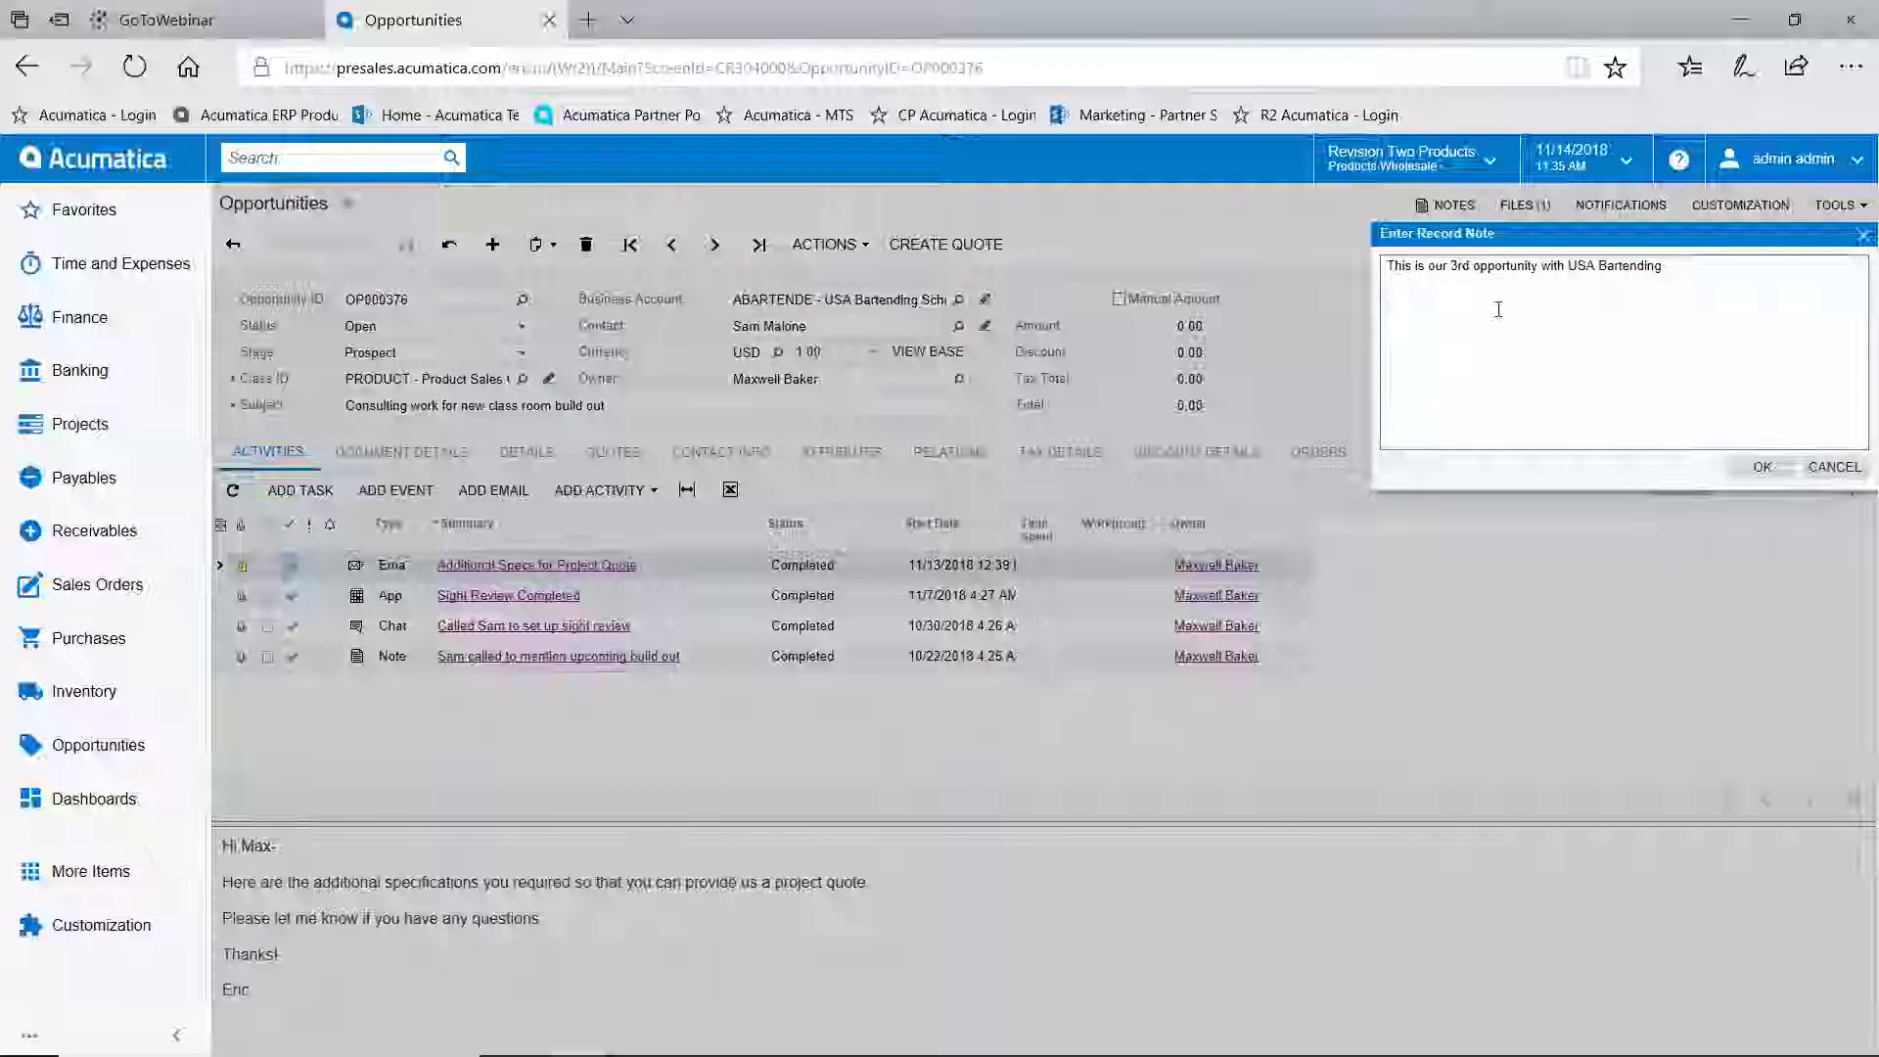
click(1834, 467)
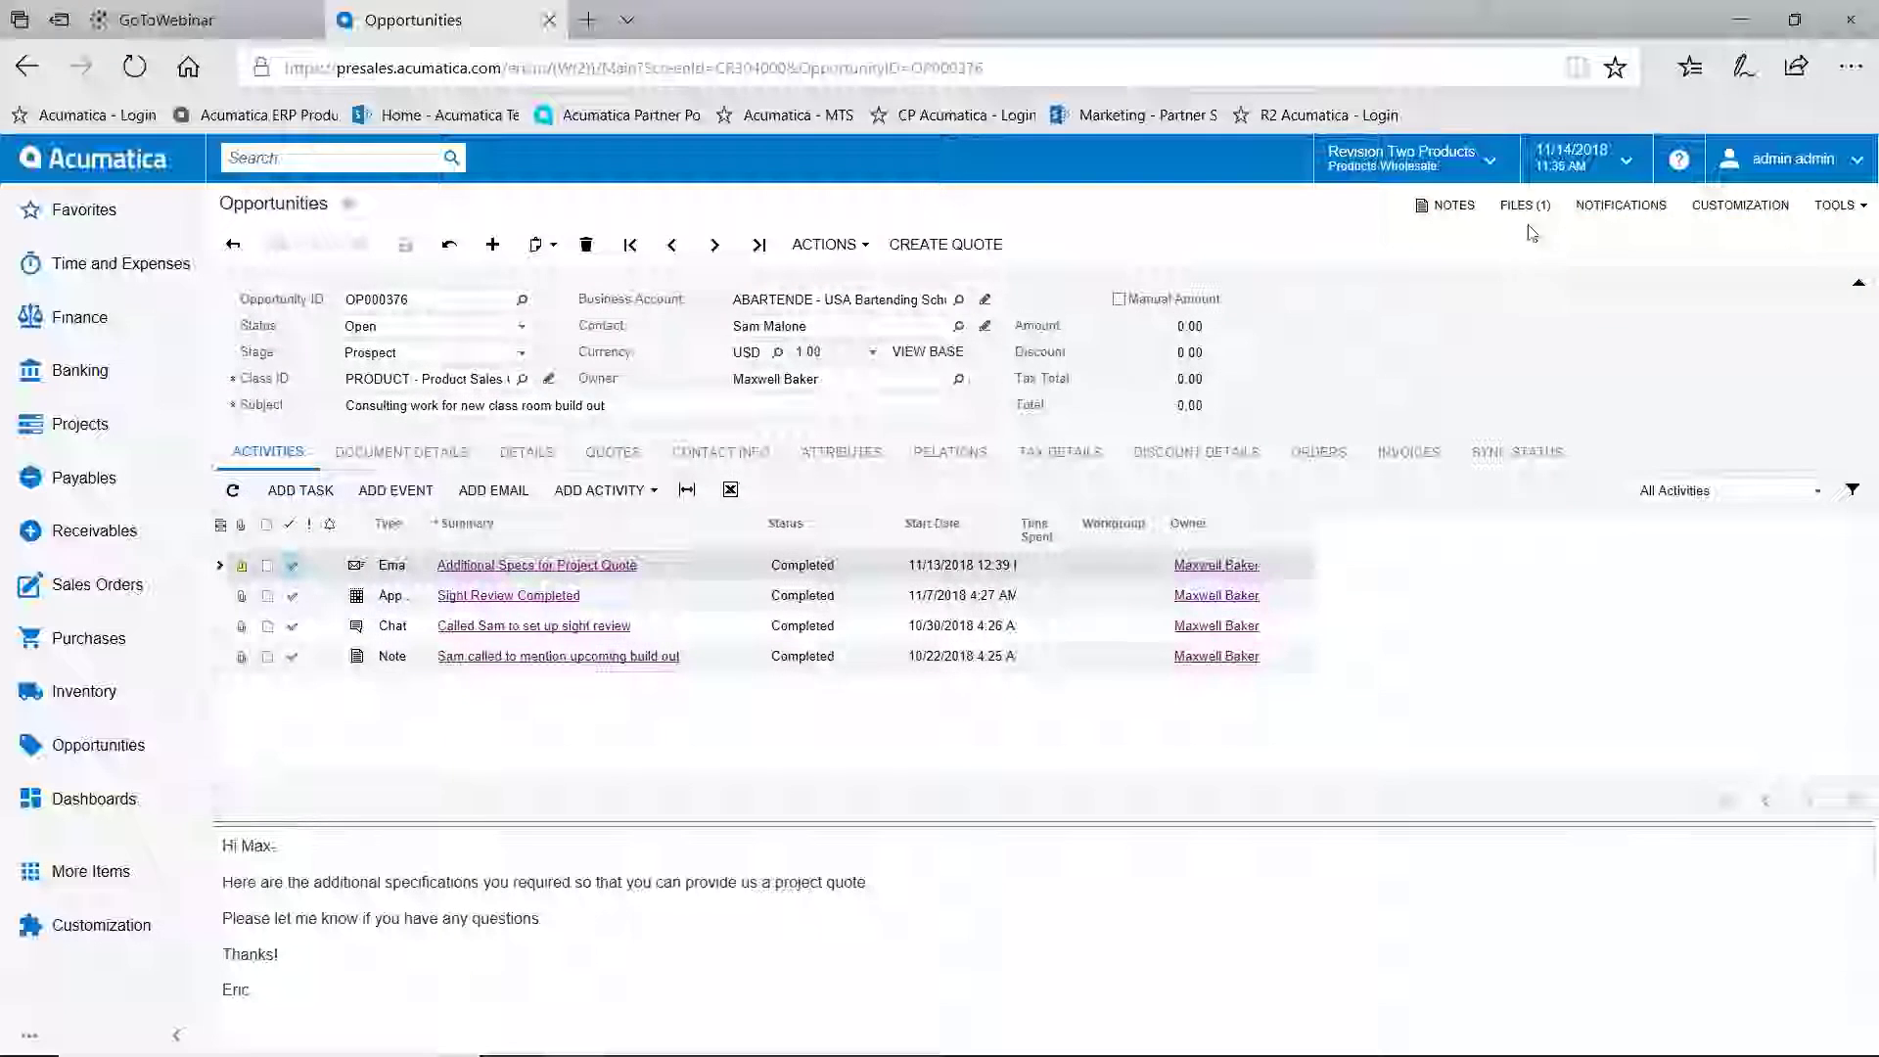
click(1517, 214)
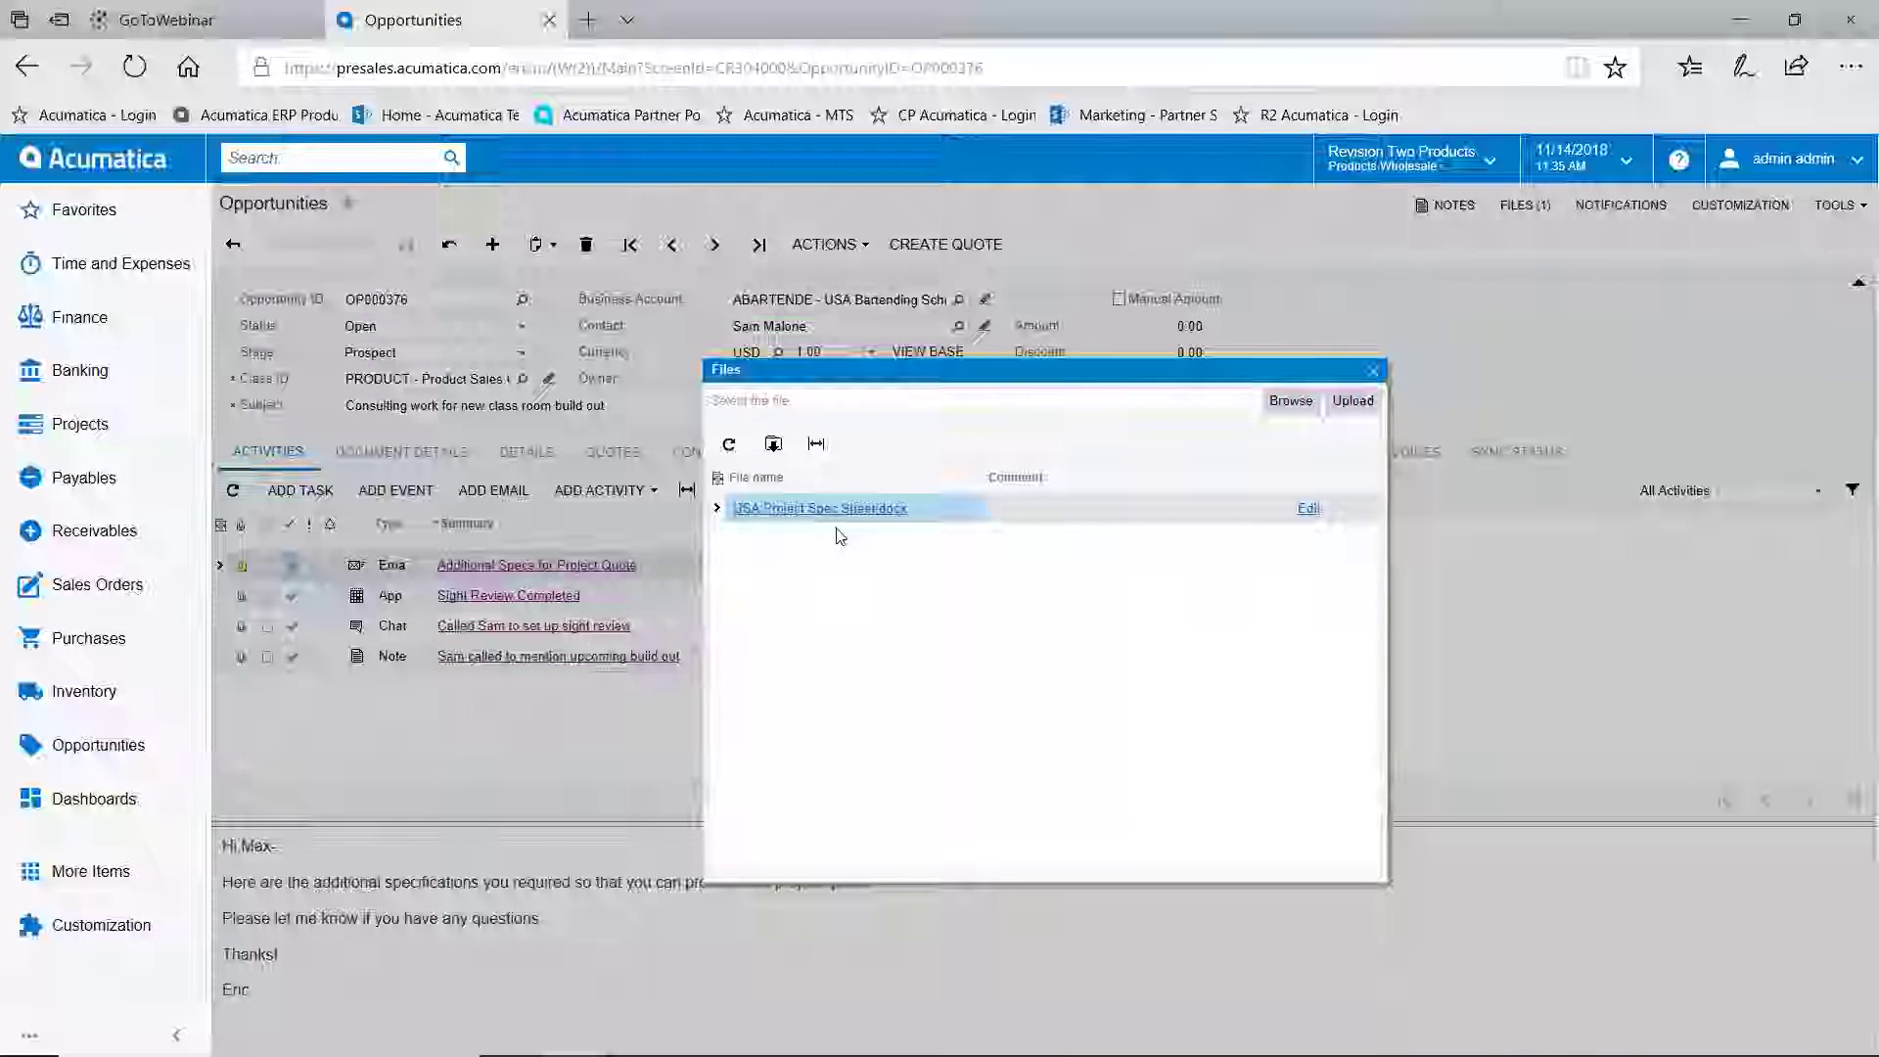
click(1374, 372)
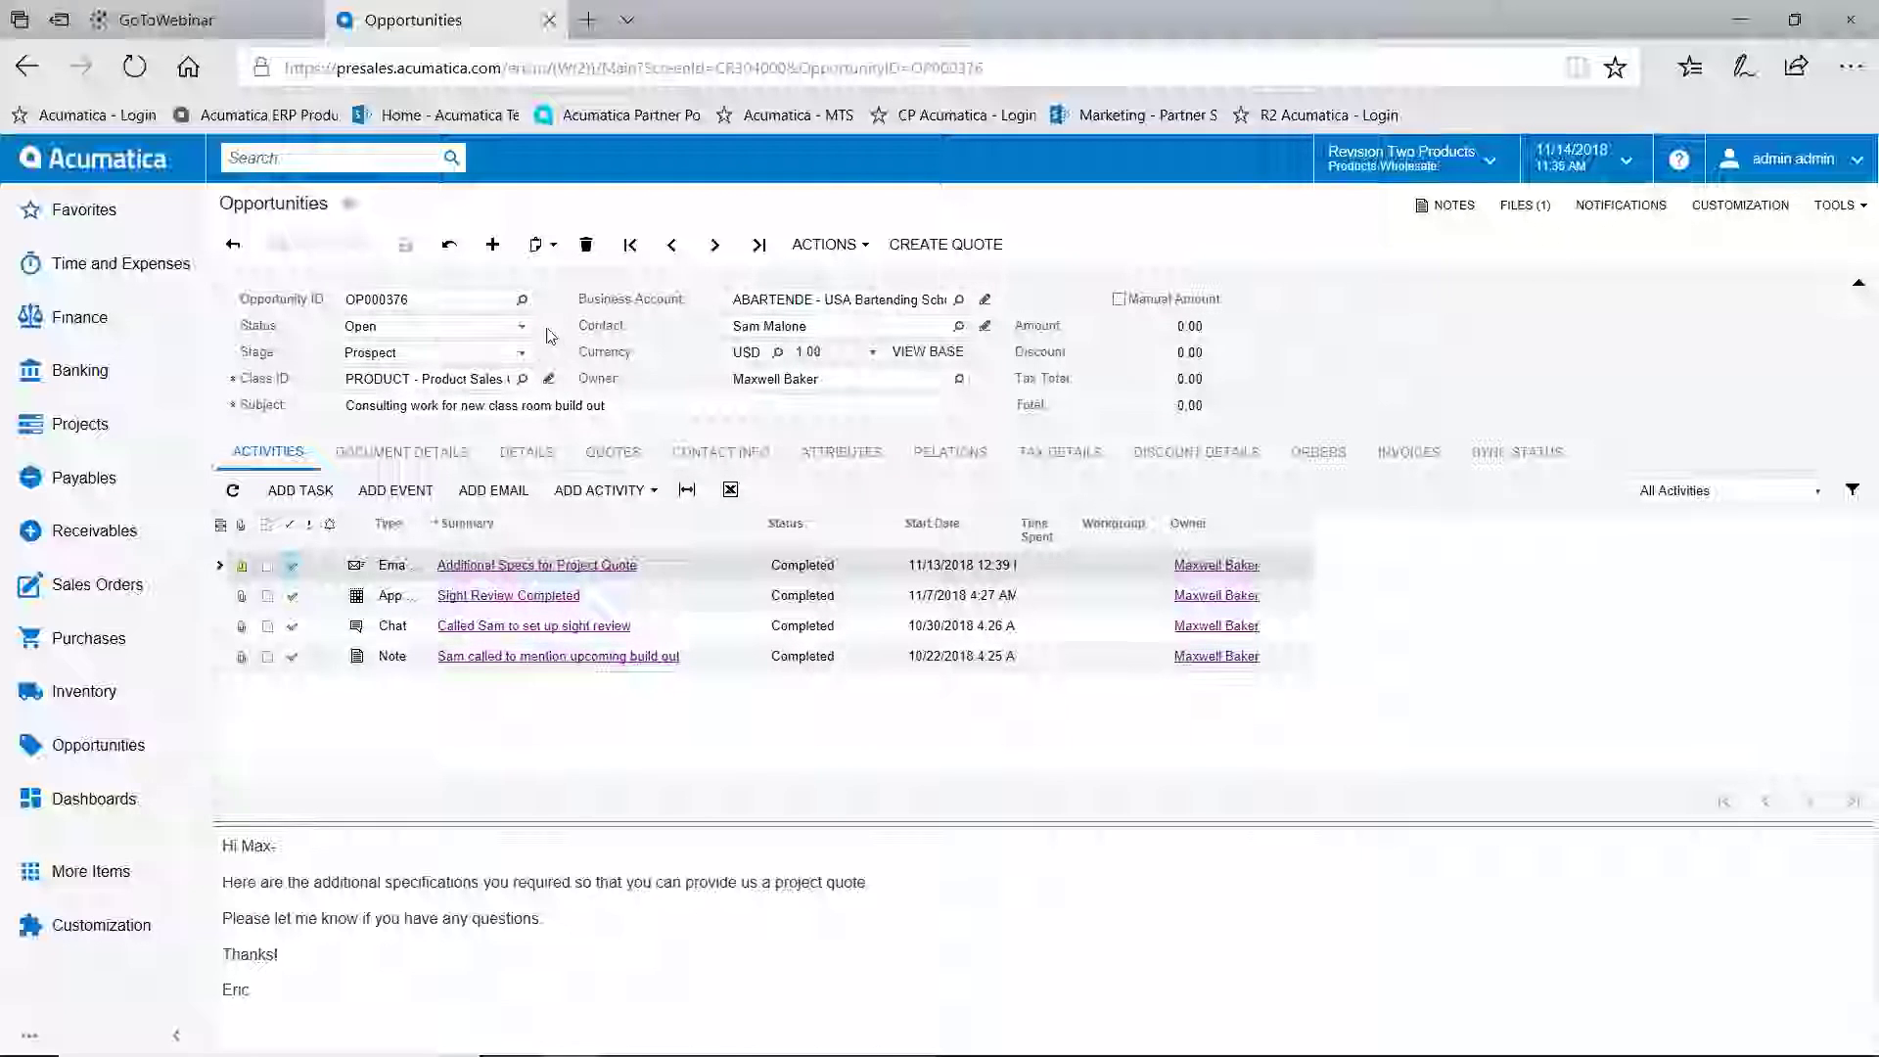
click(877, 355)
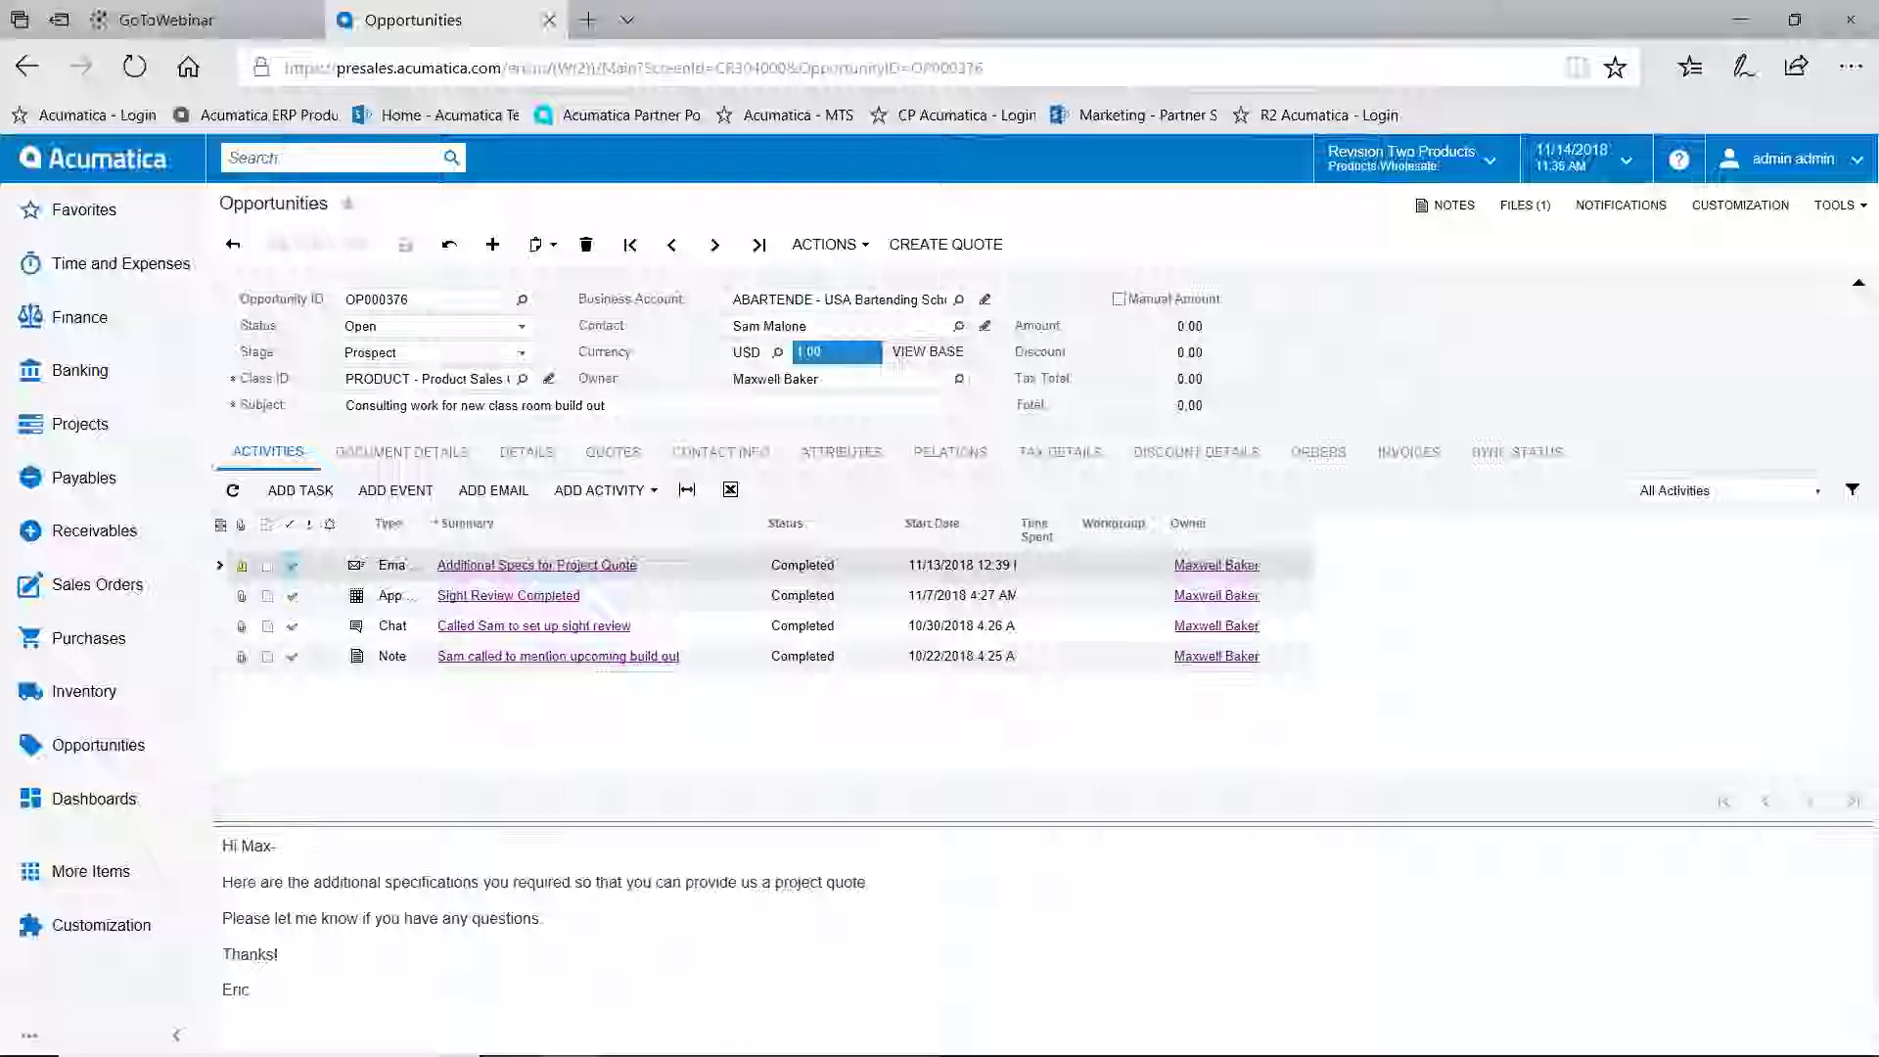
click(522, 326)
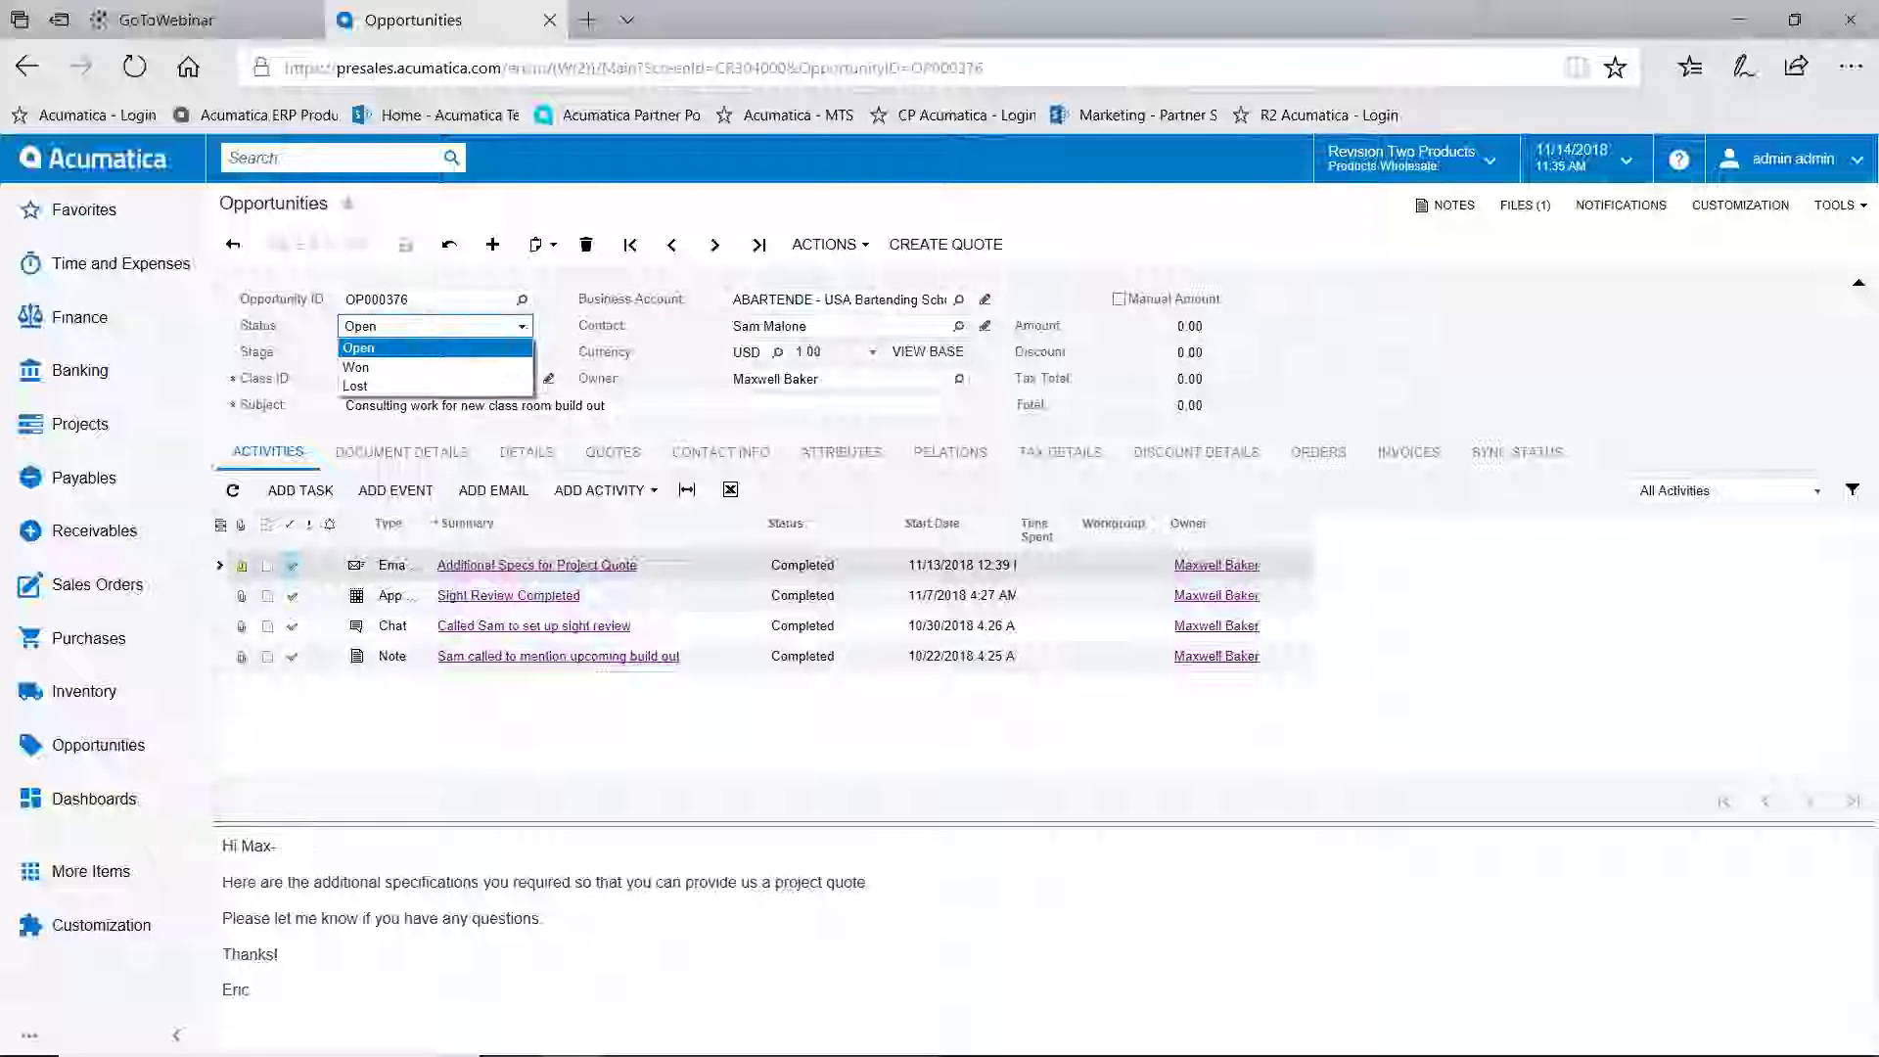
click(658, 373)
click(522, 353)
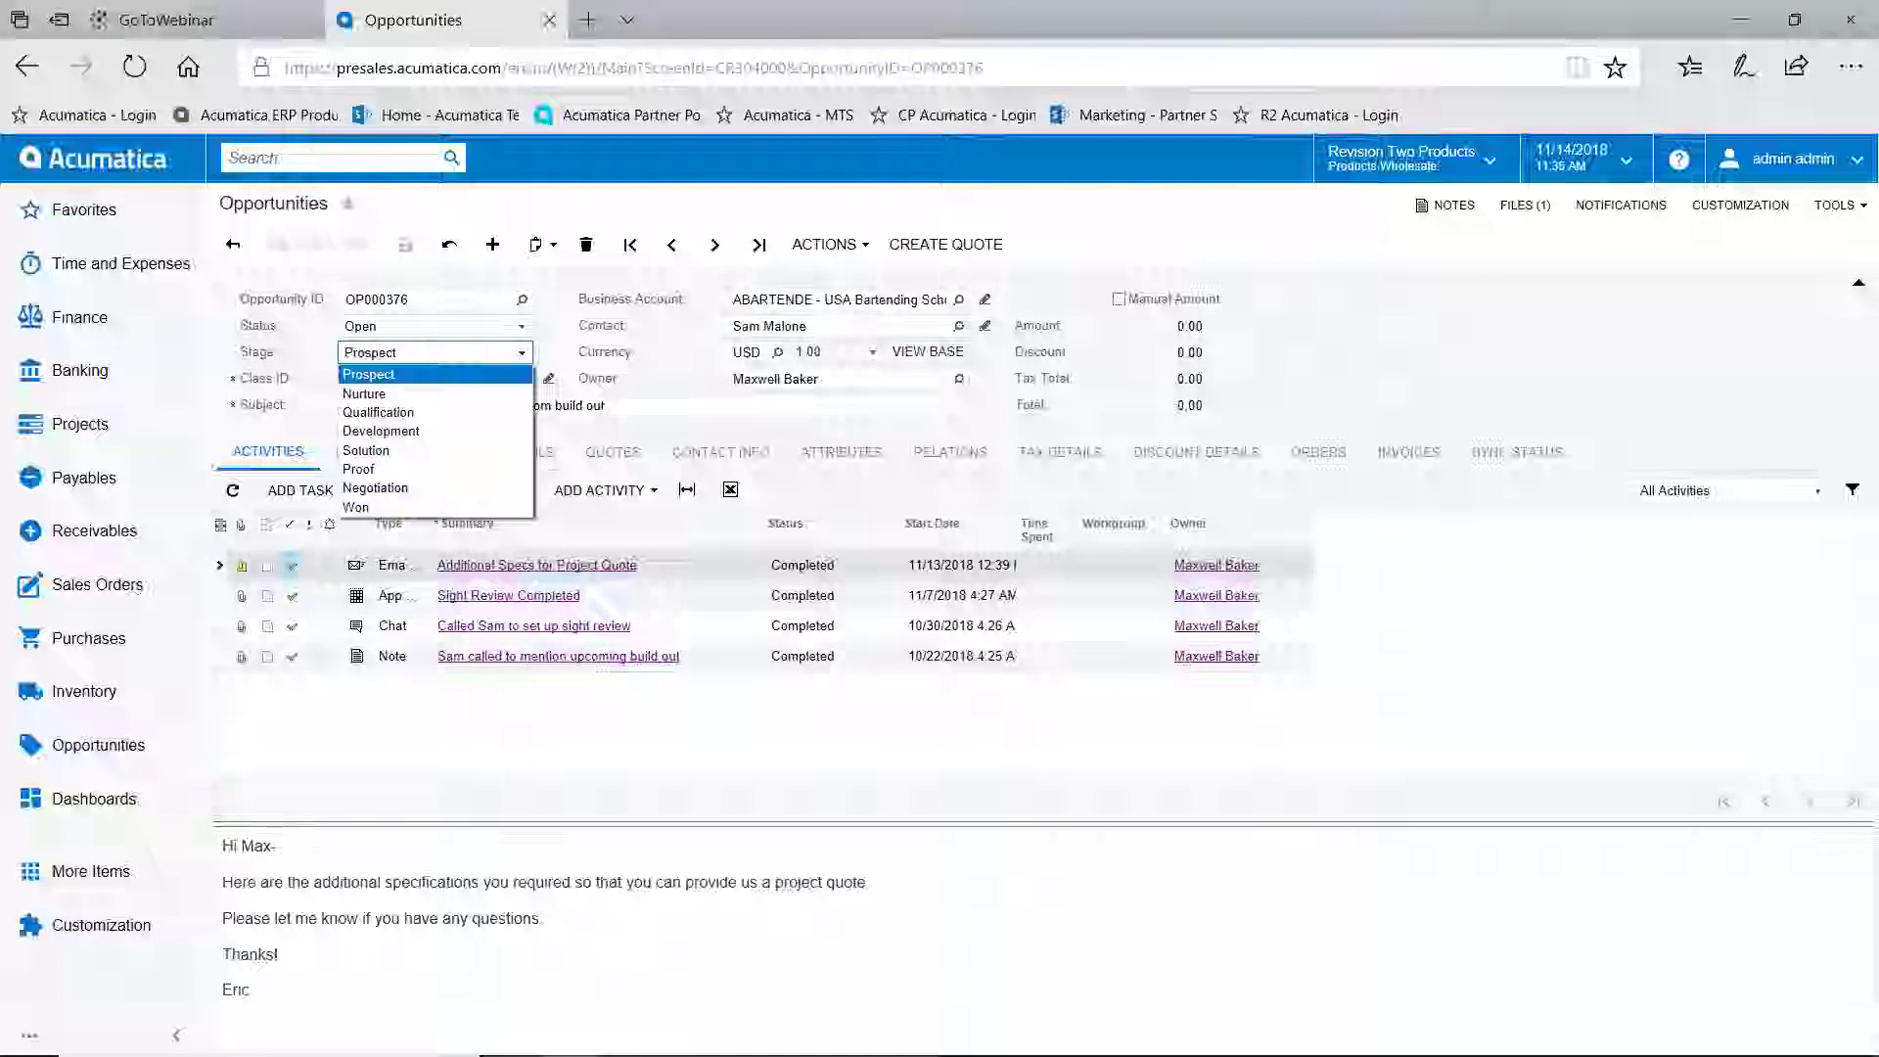
click(658, 367)
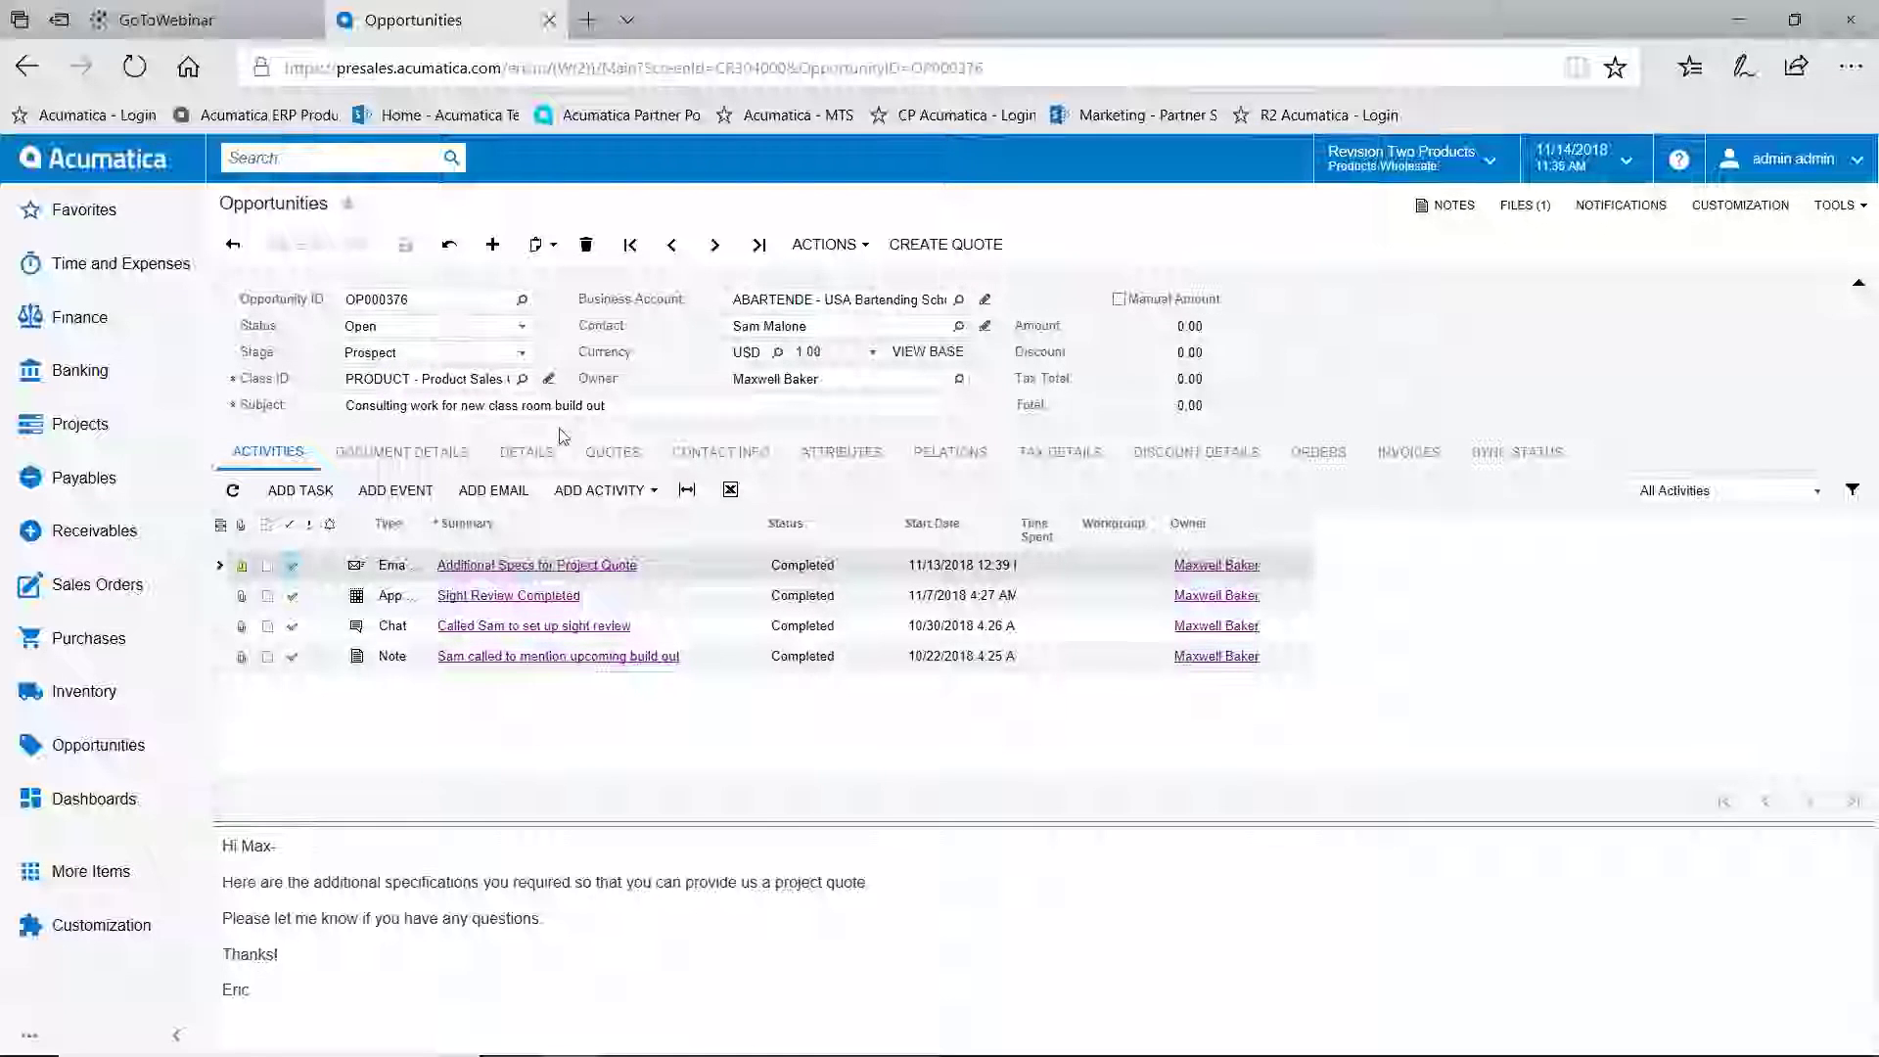
click(495, 490)
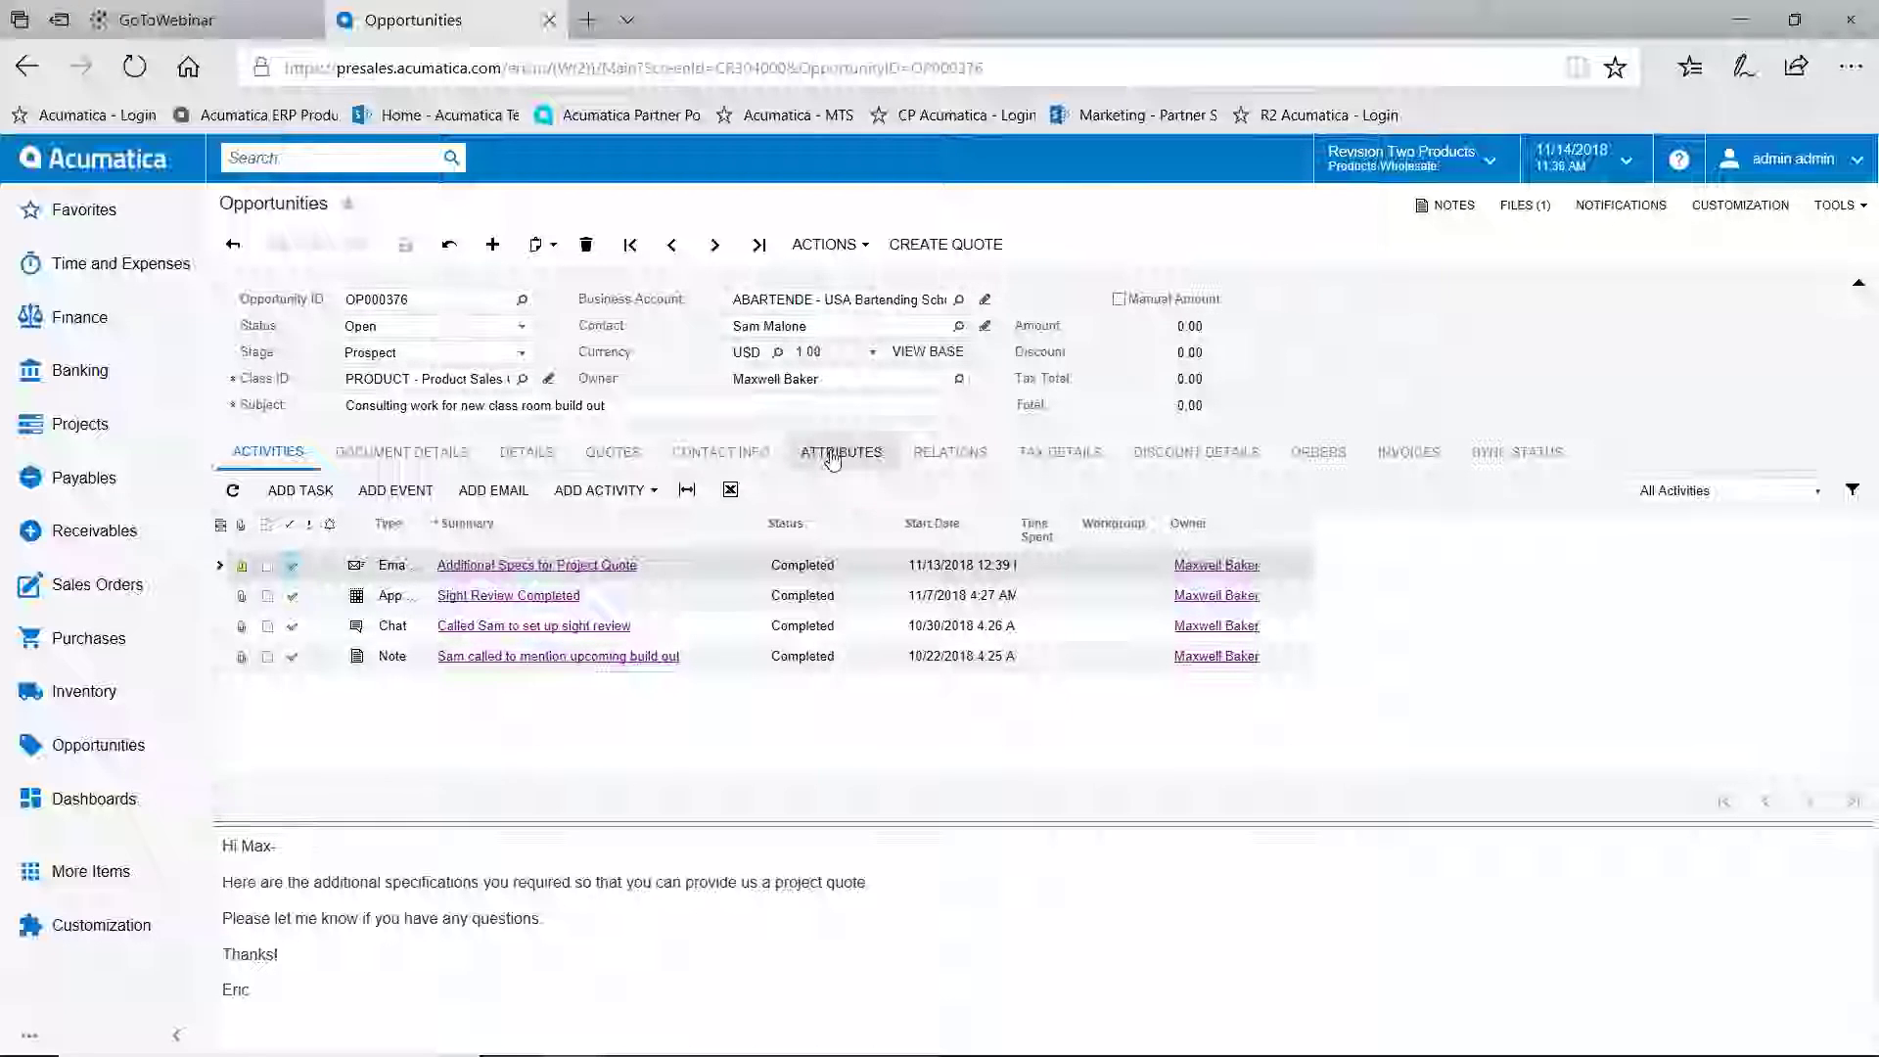
Create a Project Quote (not Sales Quote) from OP000376 and open it for review
click(945, 244)
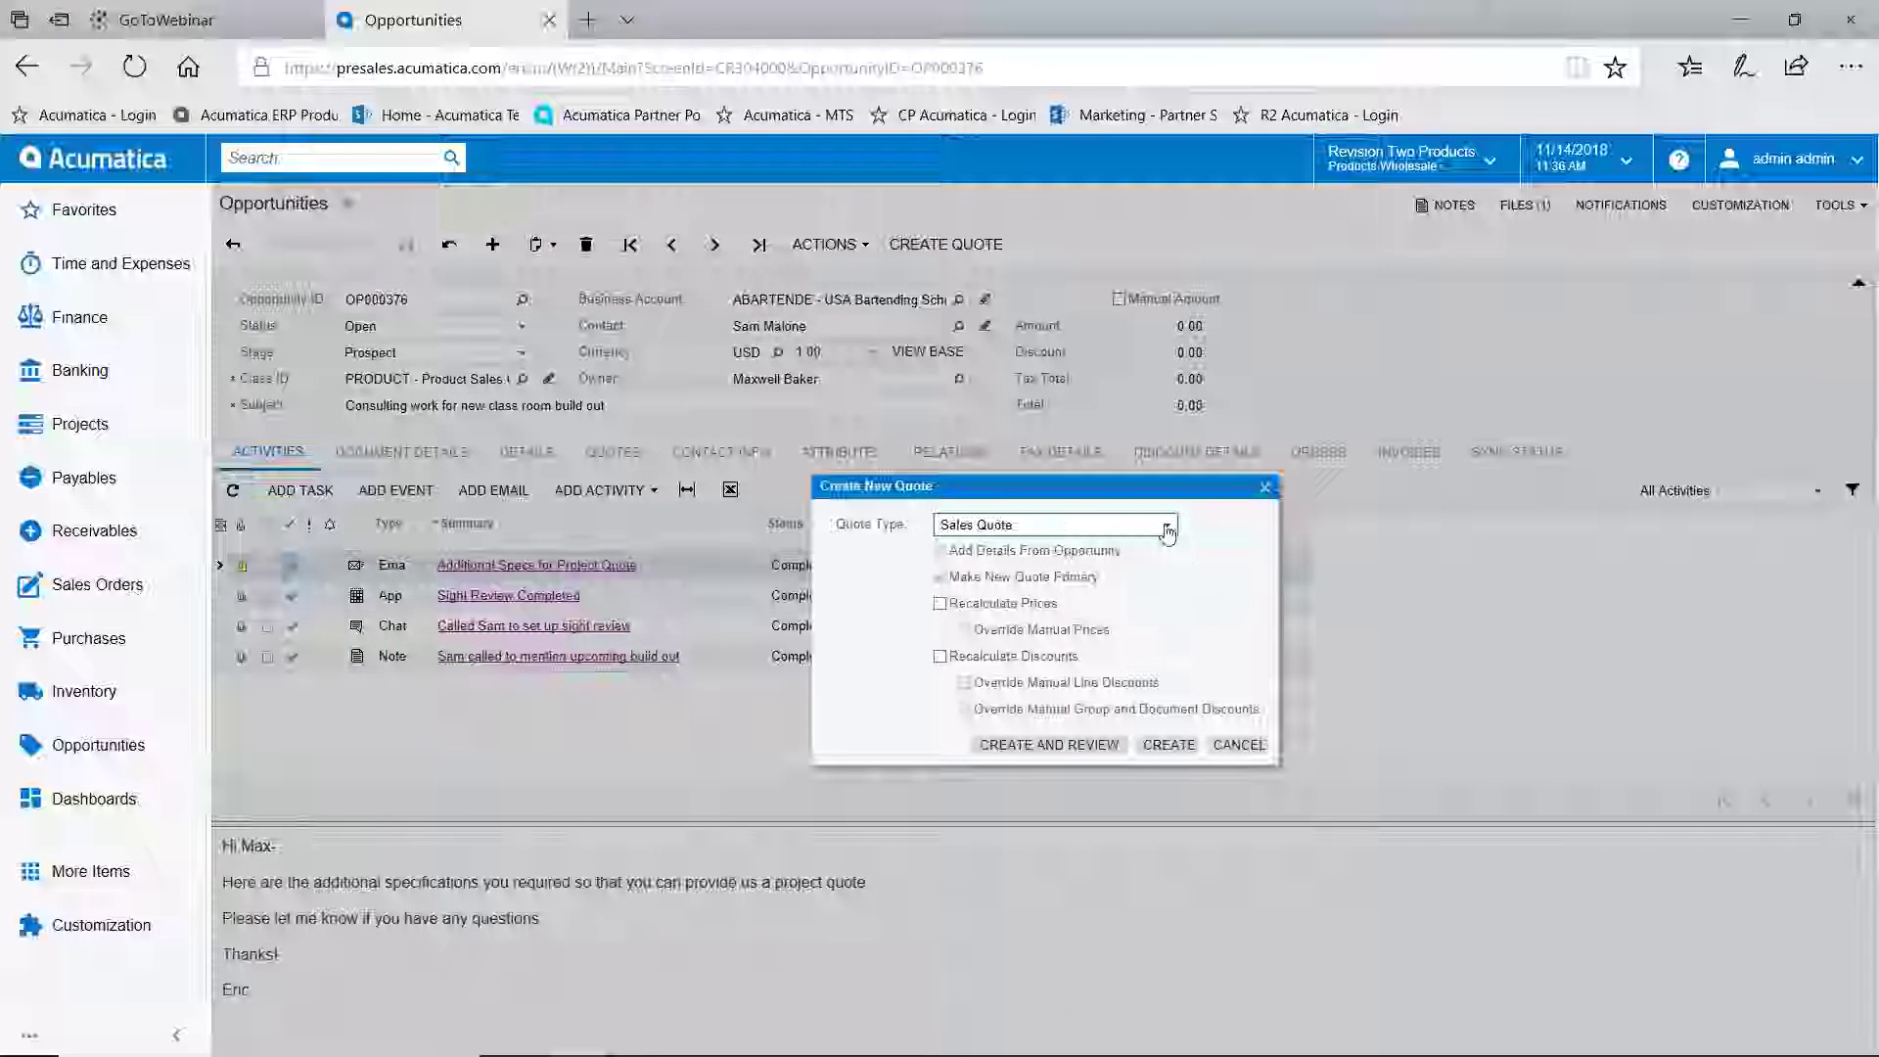
click(1166, 526)
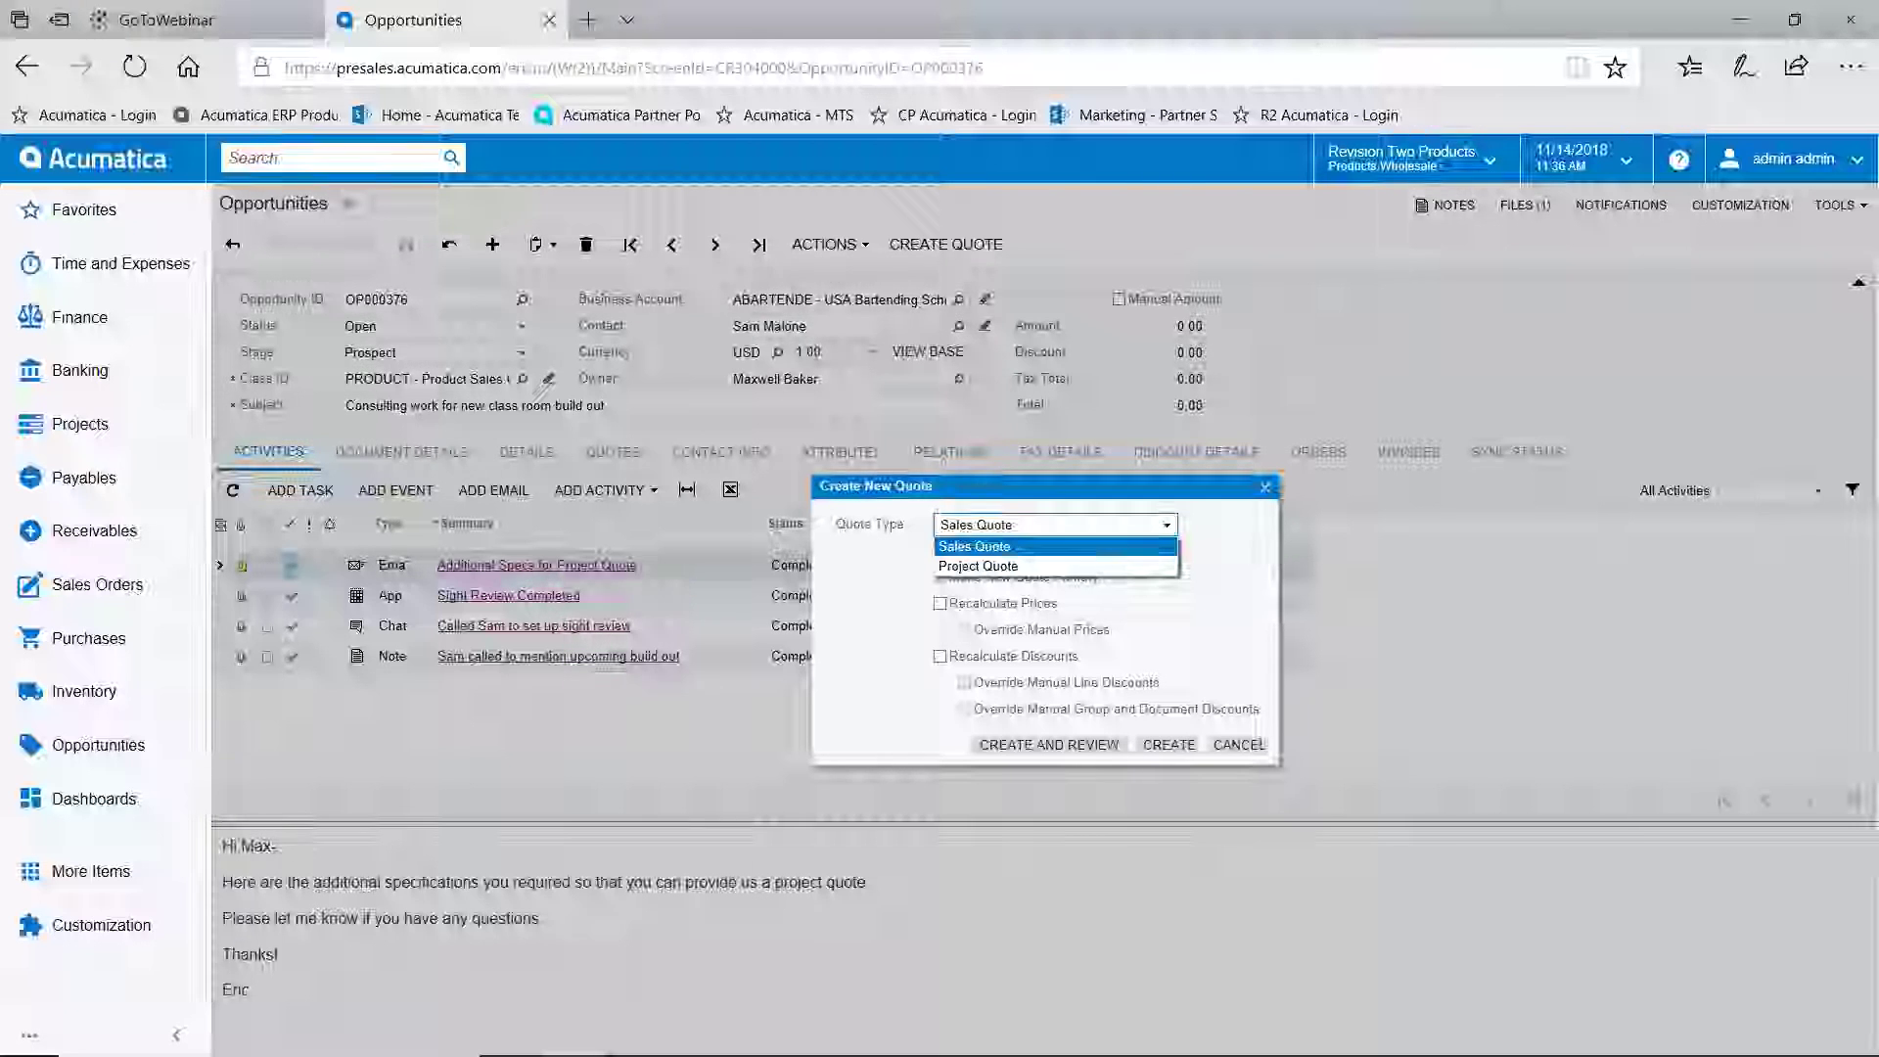
click(1121, 548)
click(1172, 528)
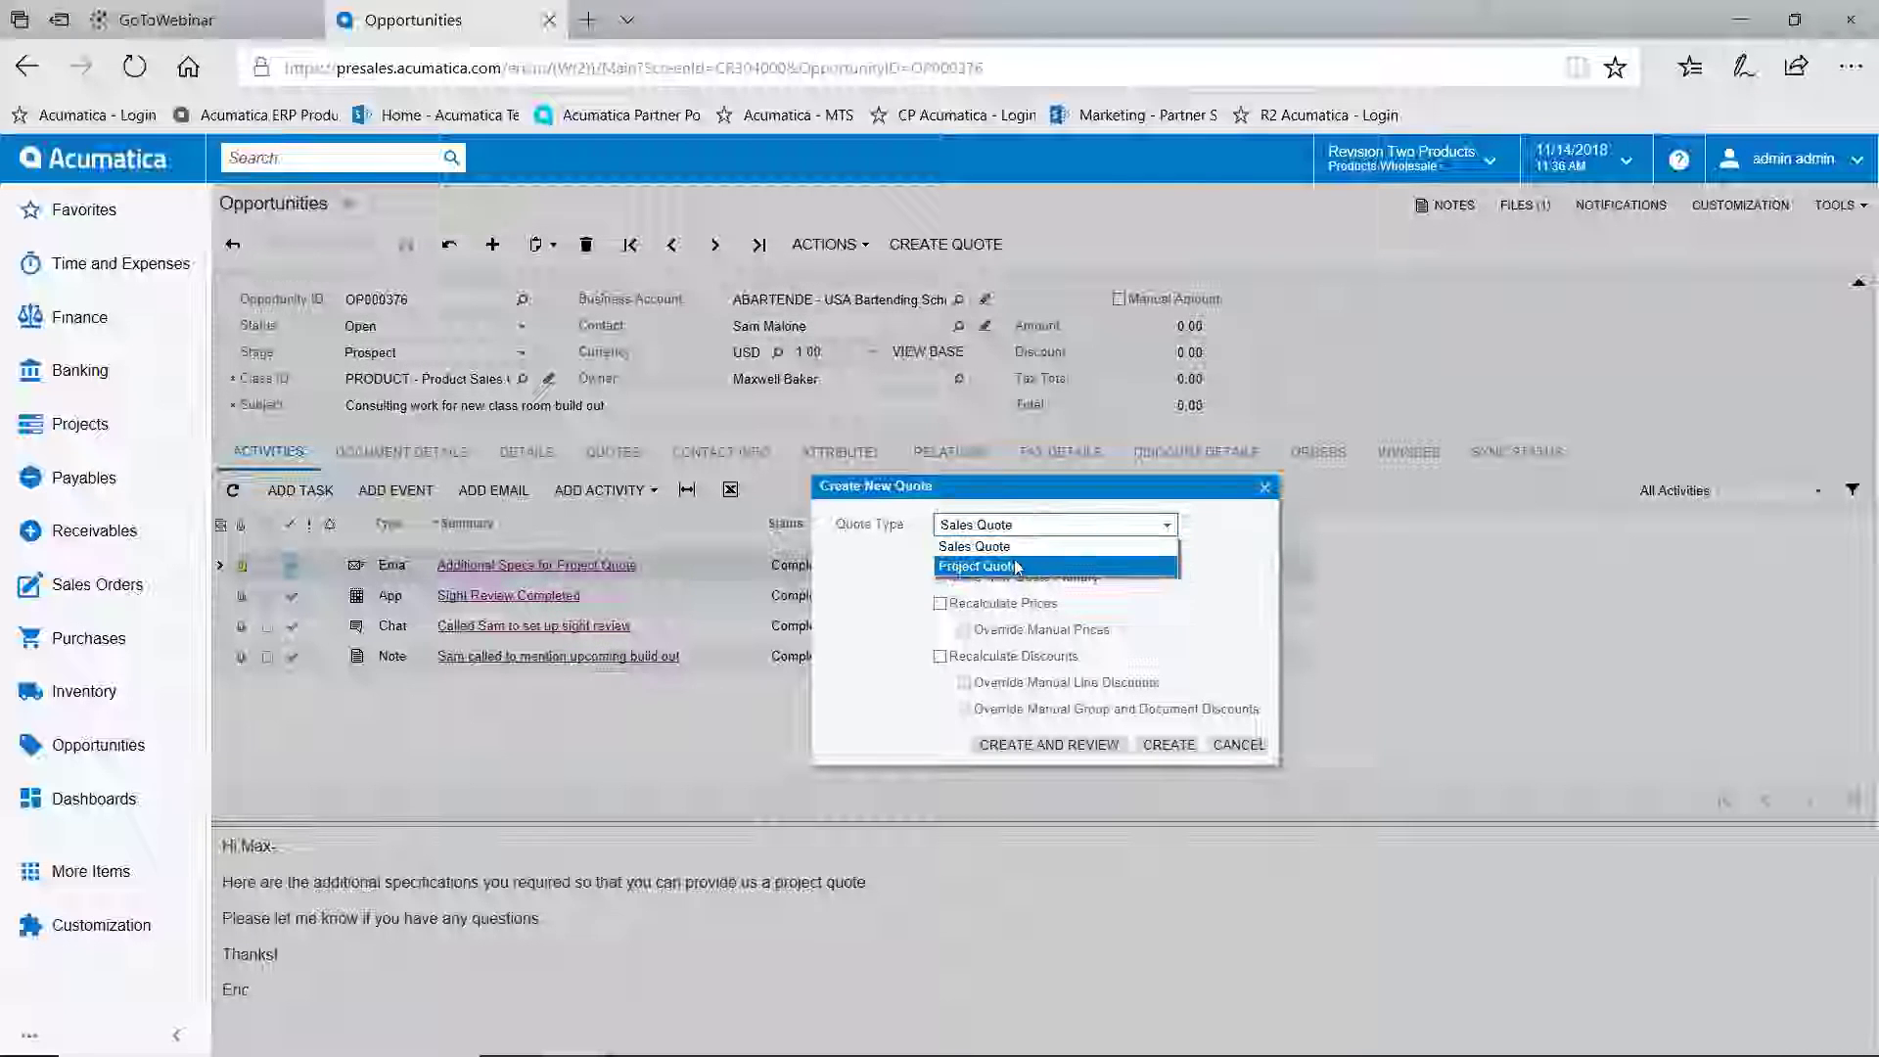
click(989, 565)
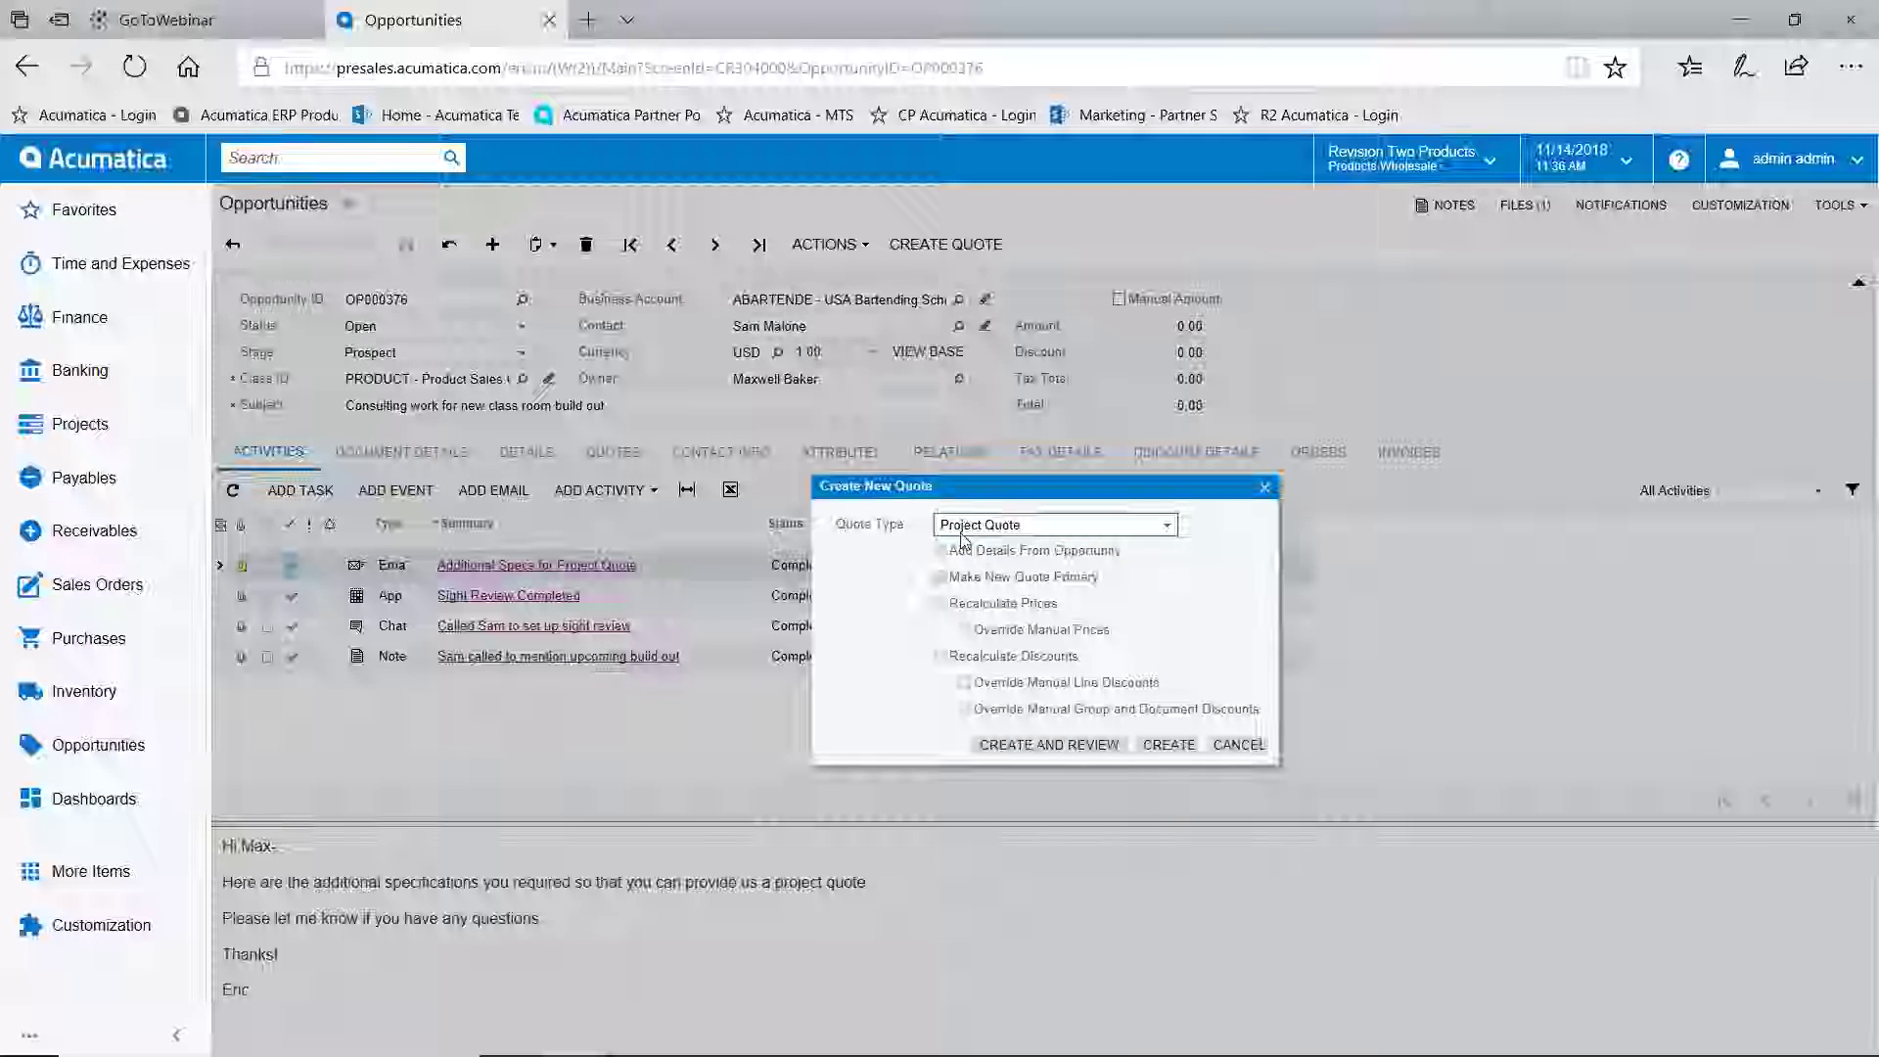
click(1055, 747)
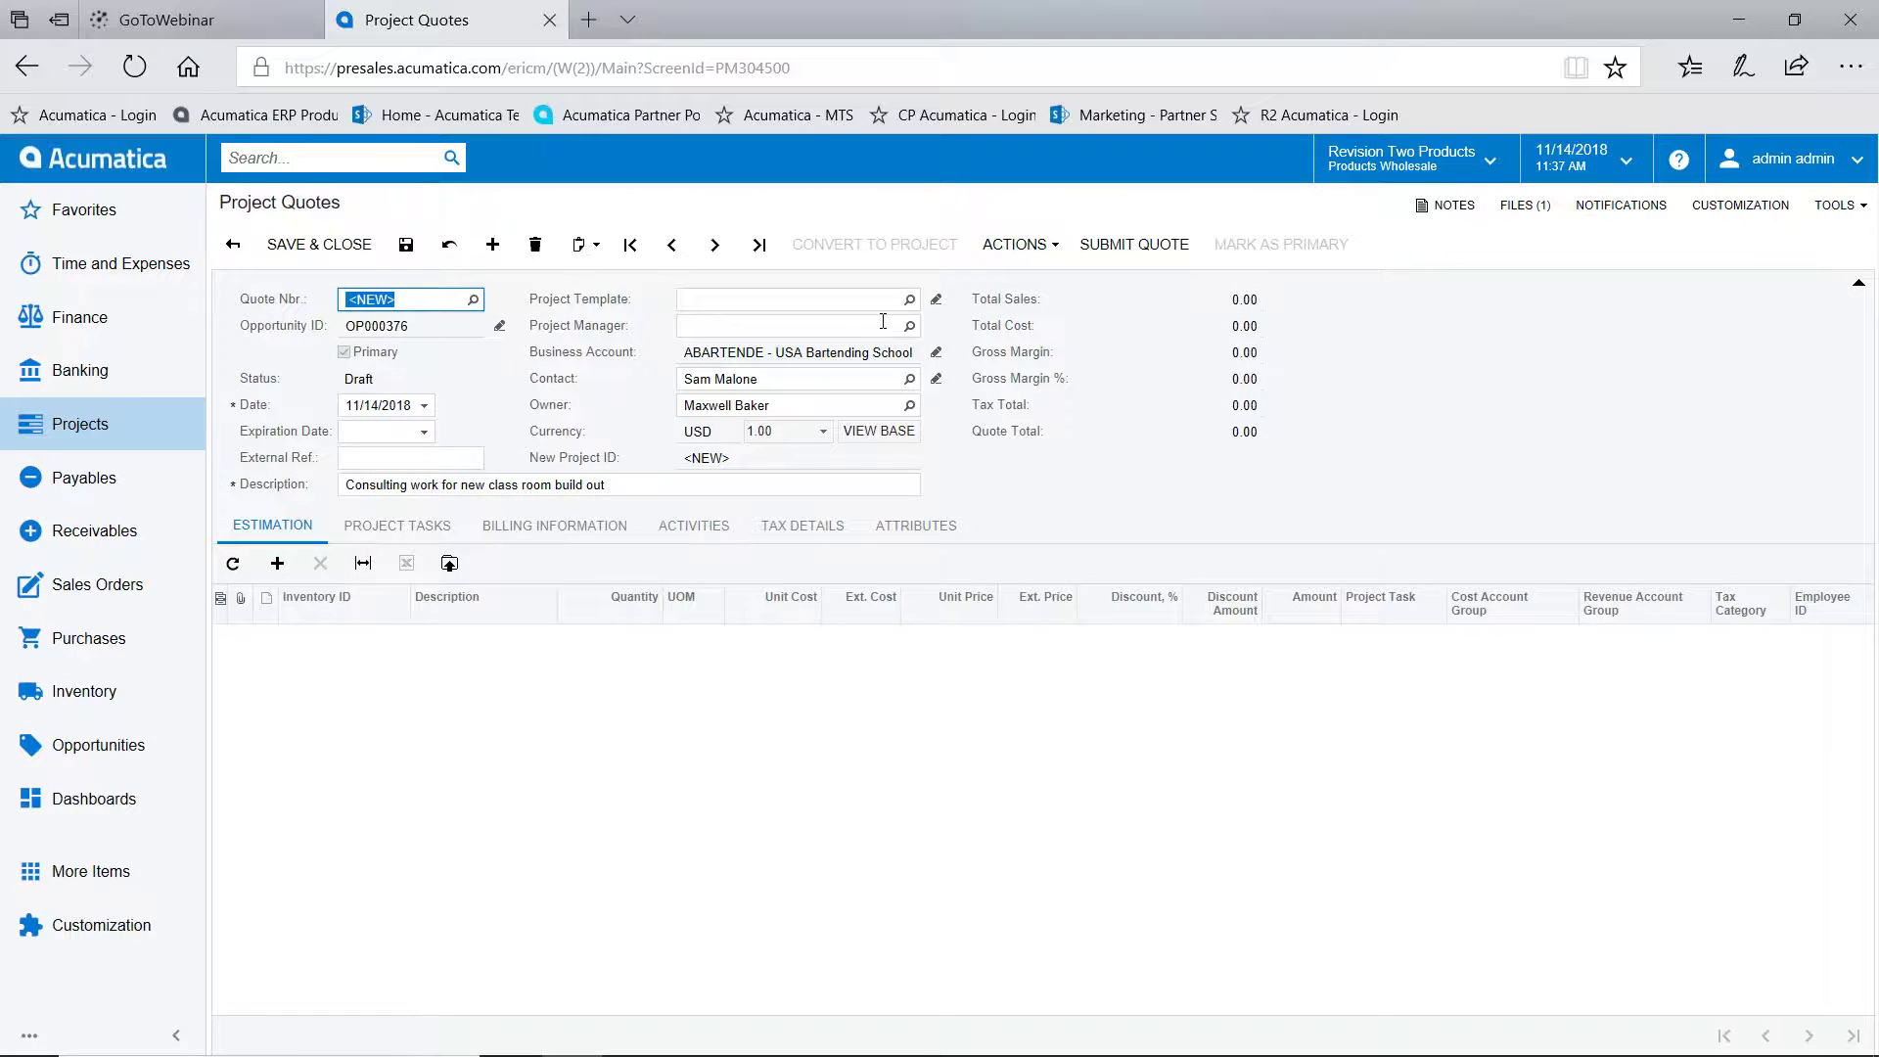
Search 'simpl' and apply the SIMPLE - One Task Project template to the quote
click(765, 299)
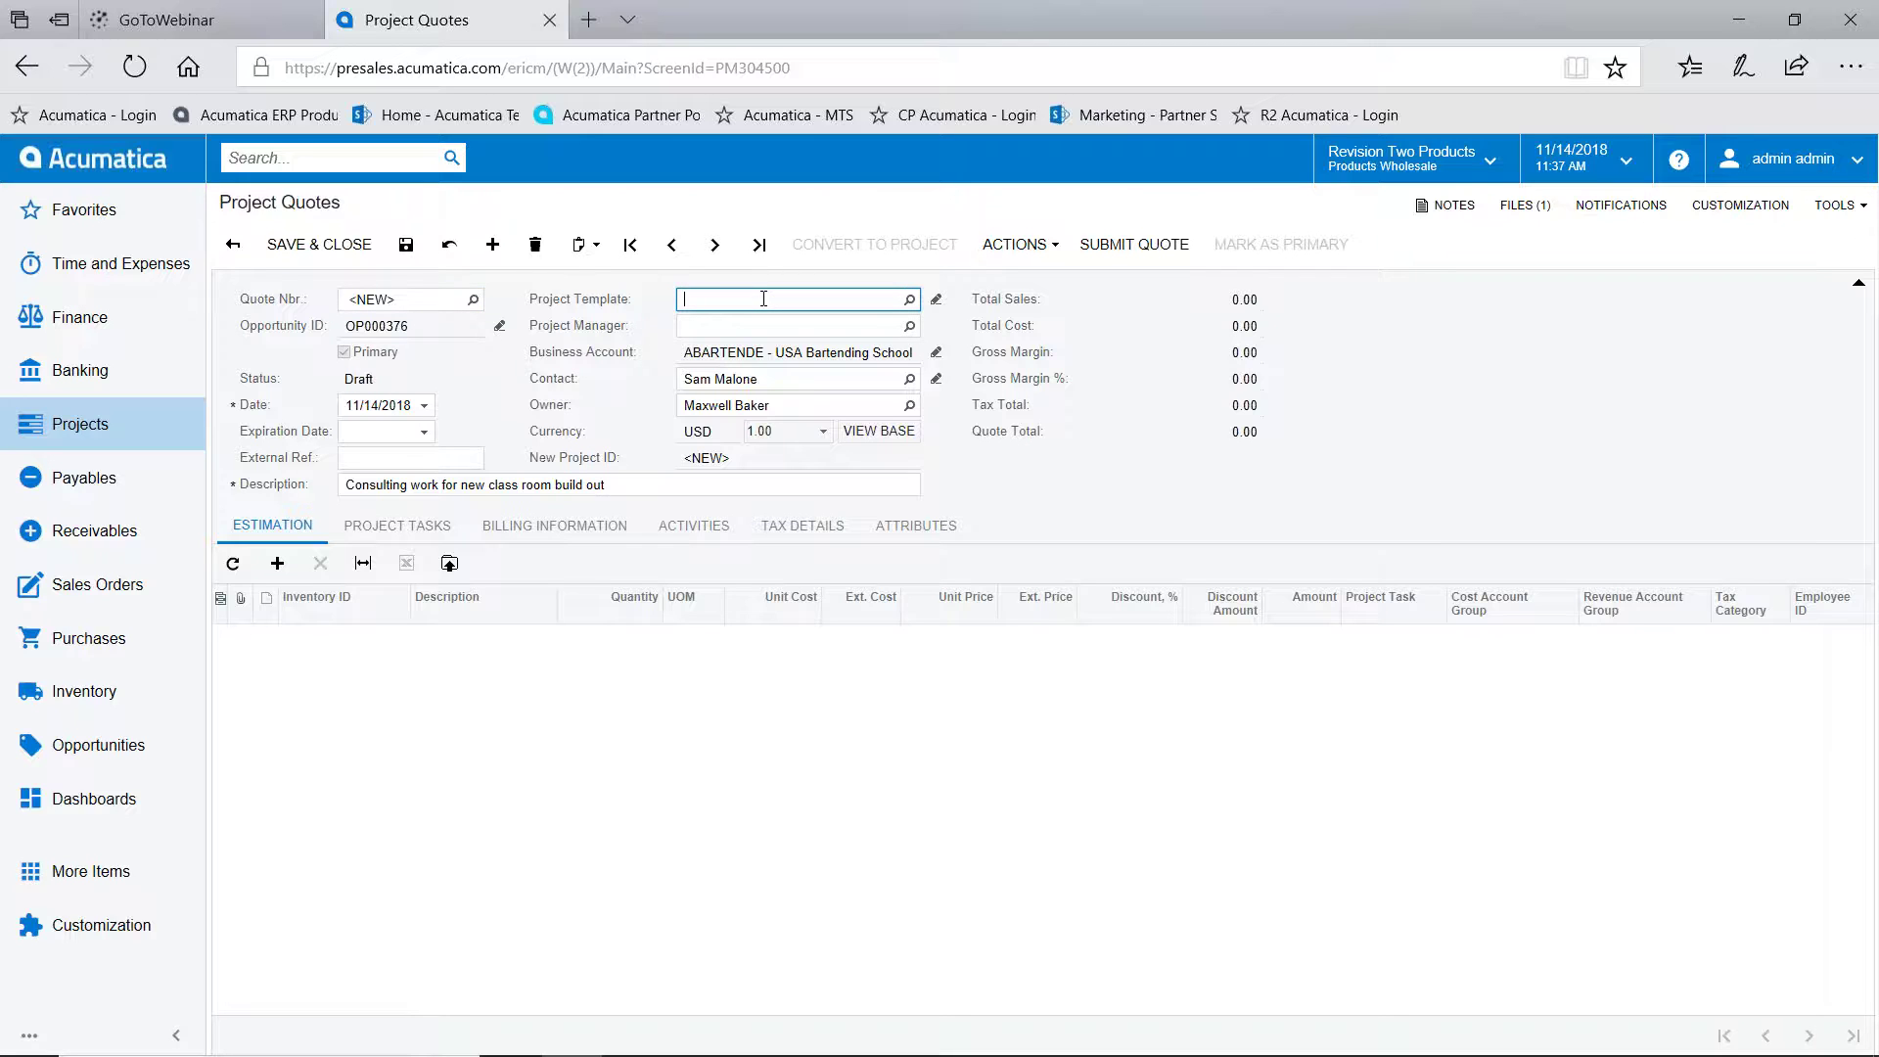
click(910, 300)
text(simple)
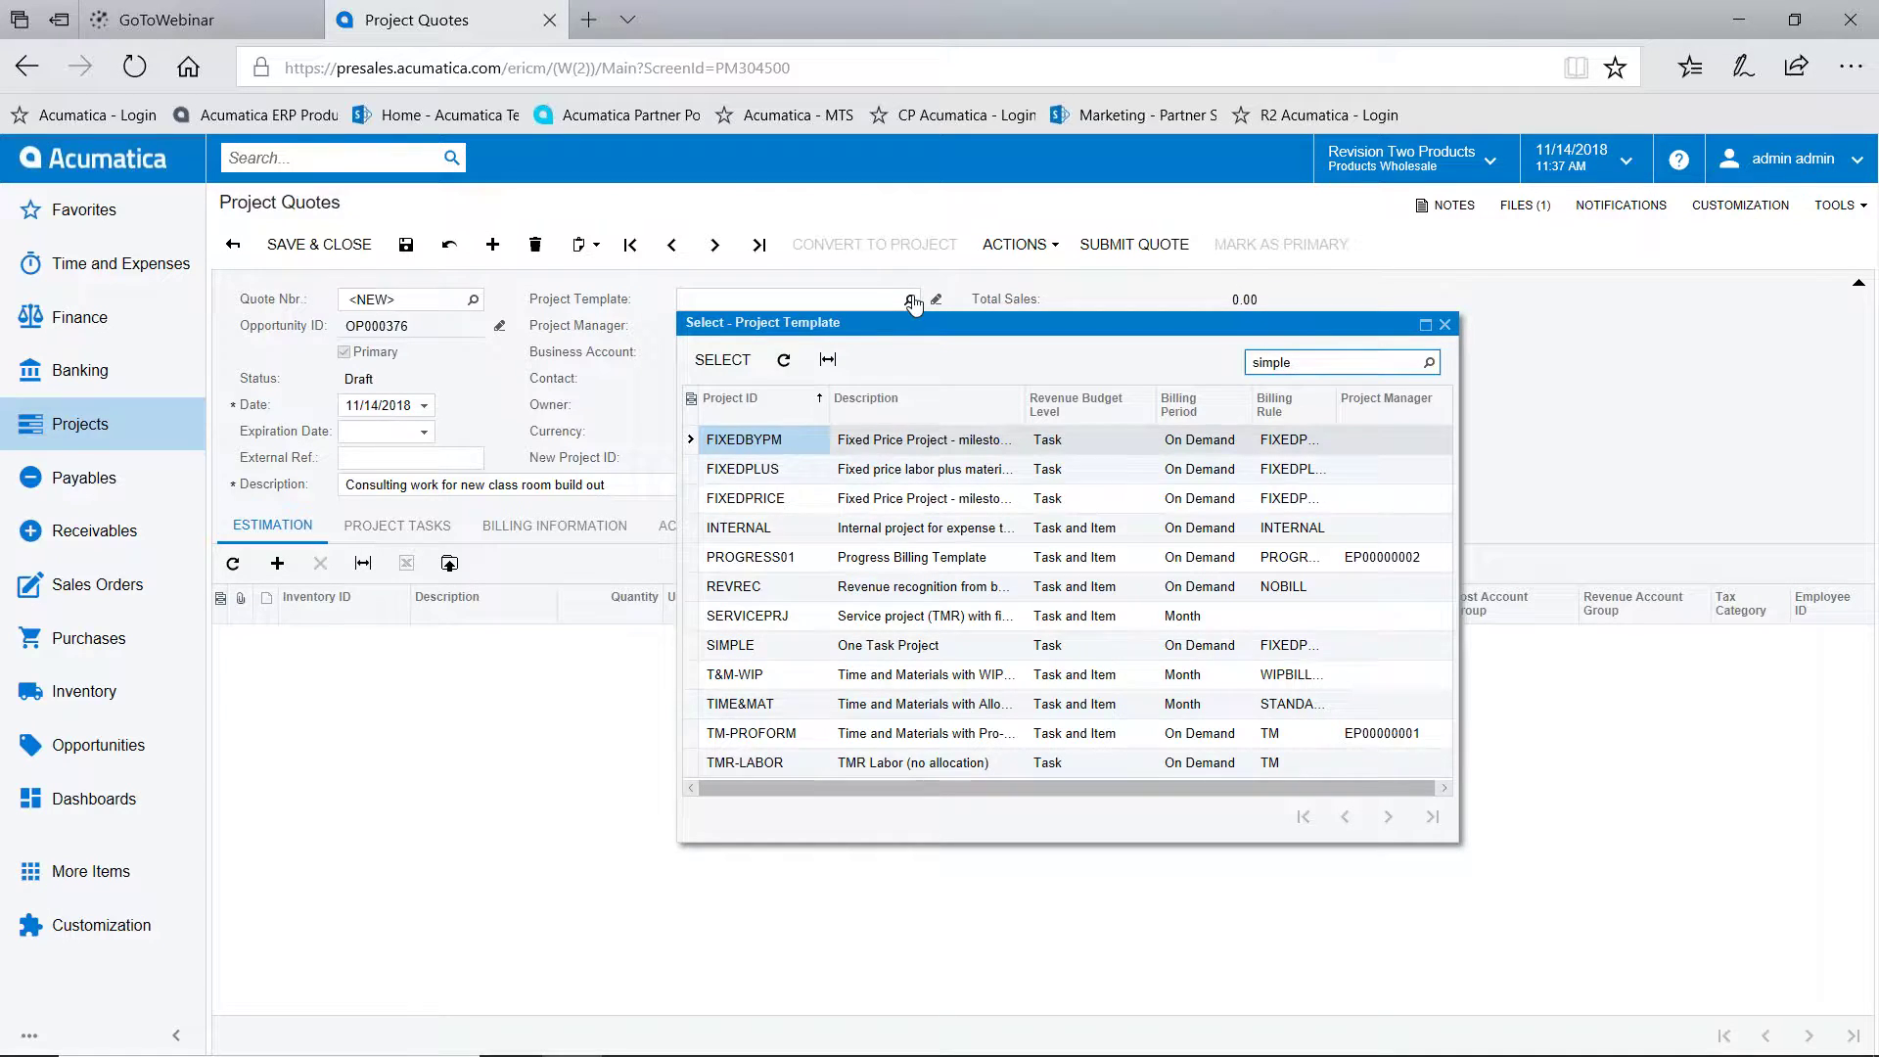
click(744, 358)
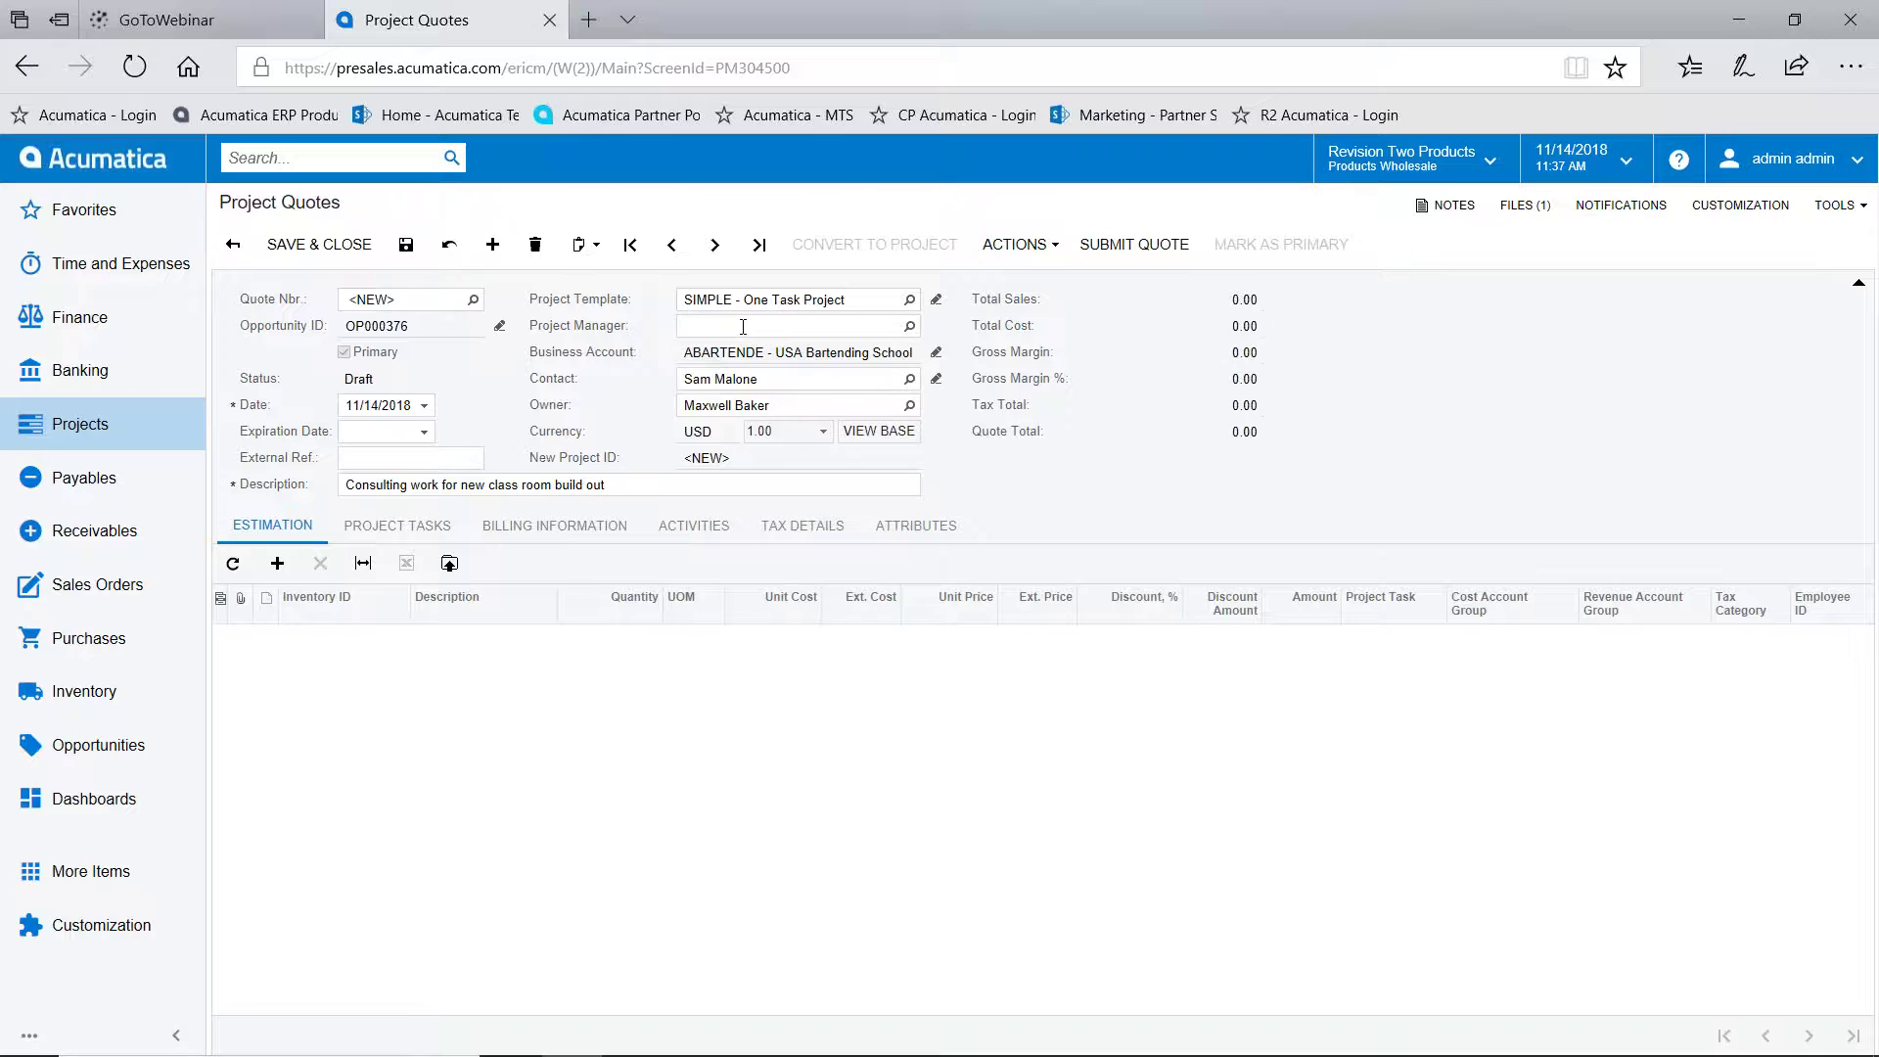
Look through the Project Manager lookup, then add a blank estimation line for task 01
click(743, 327)
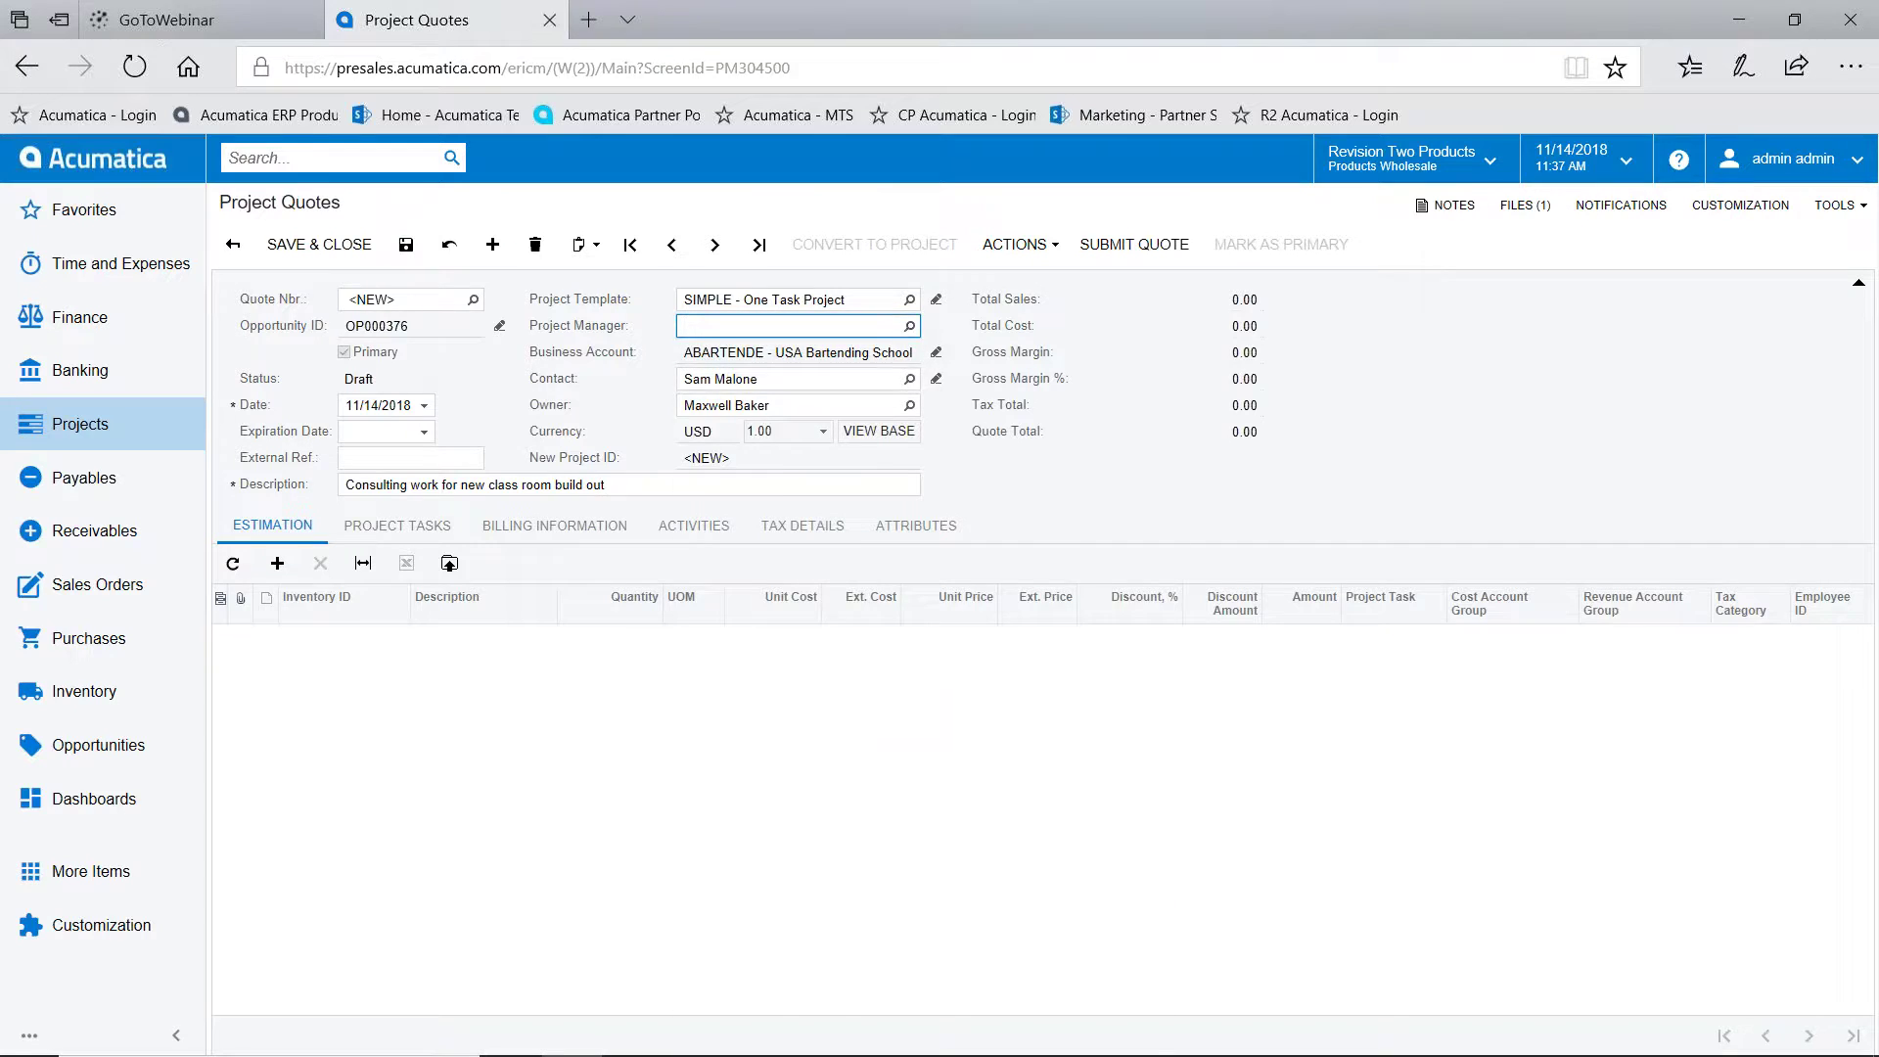
click(910, 326)
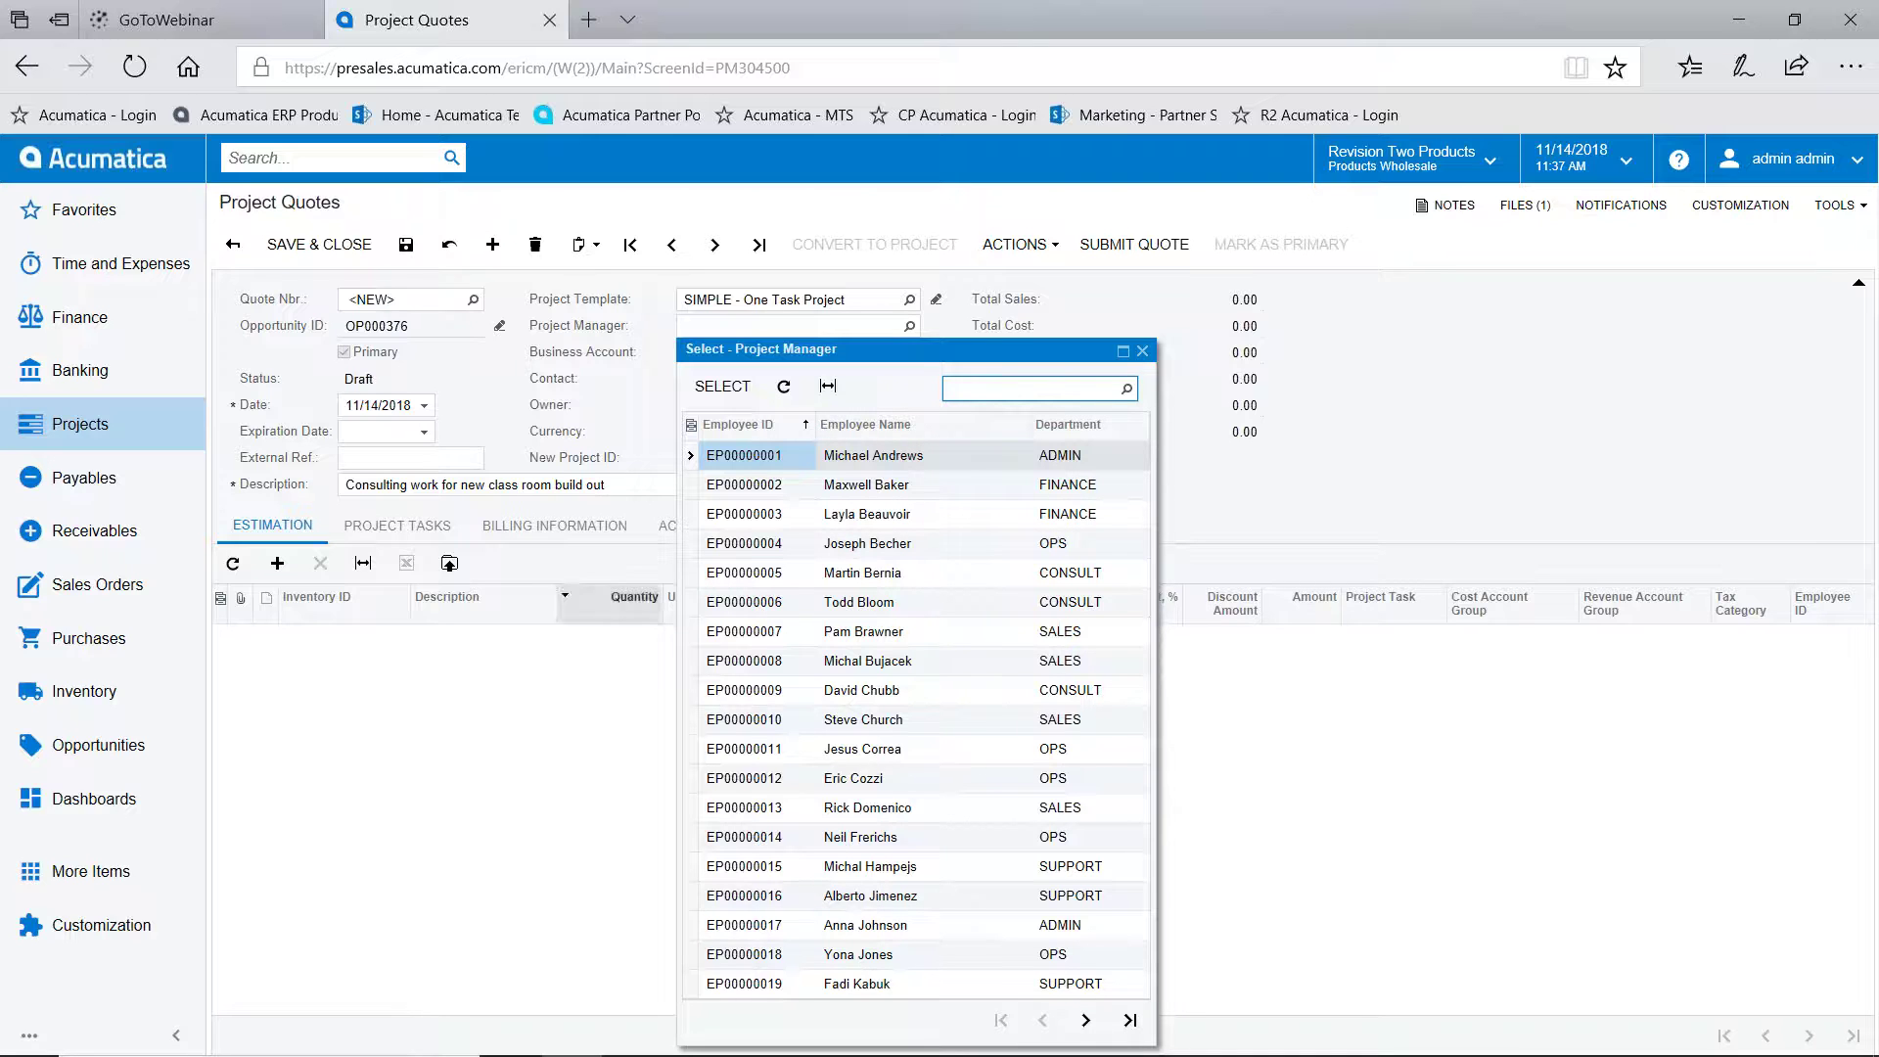
click(536, 752)
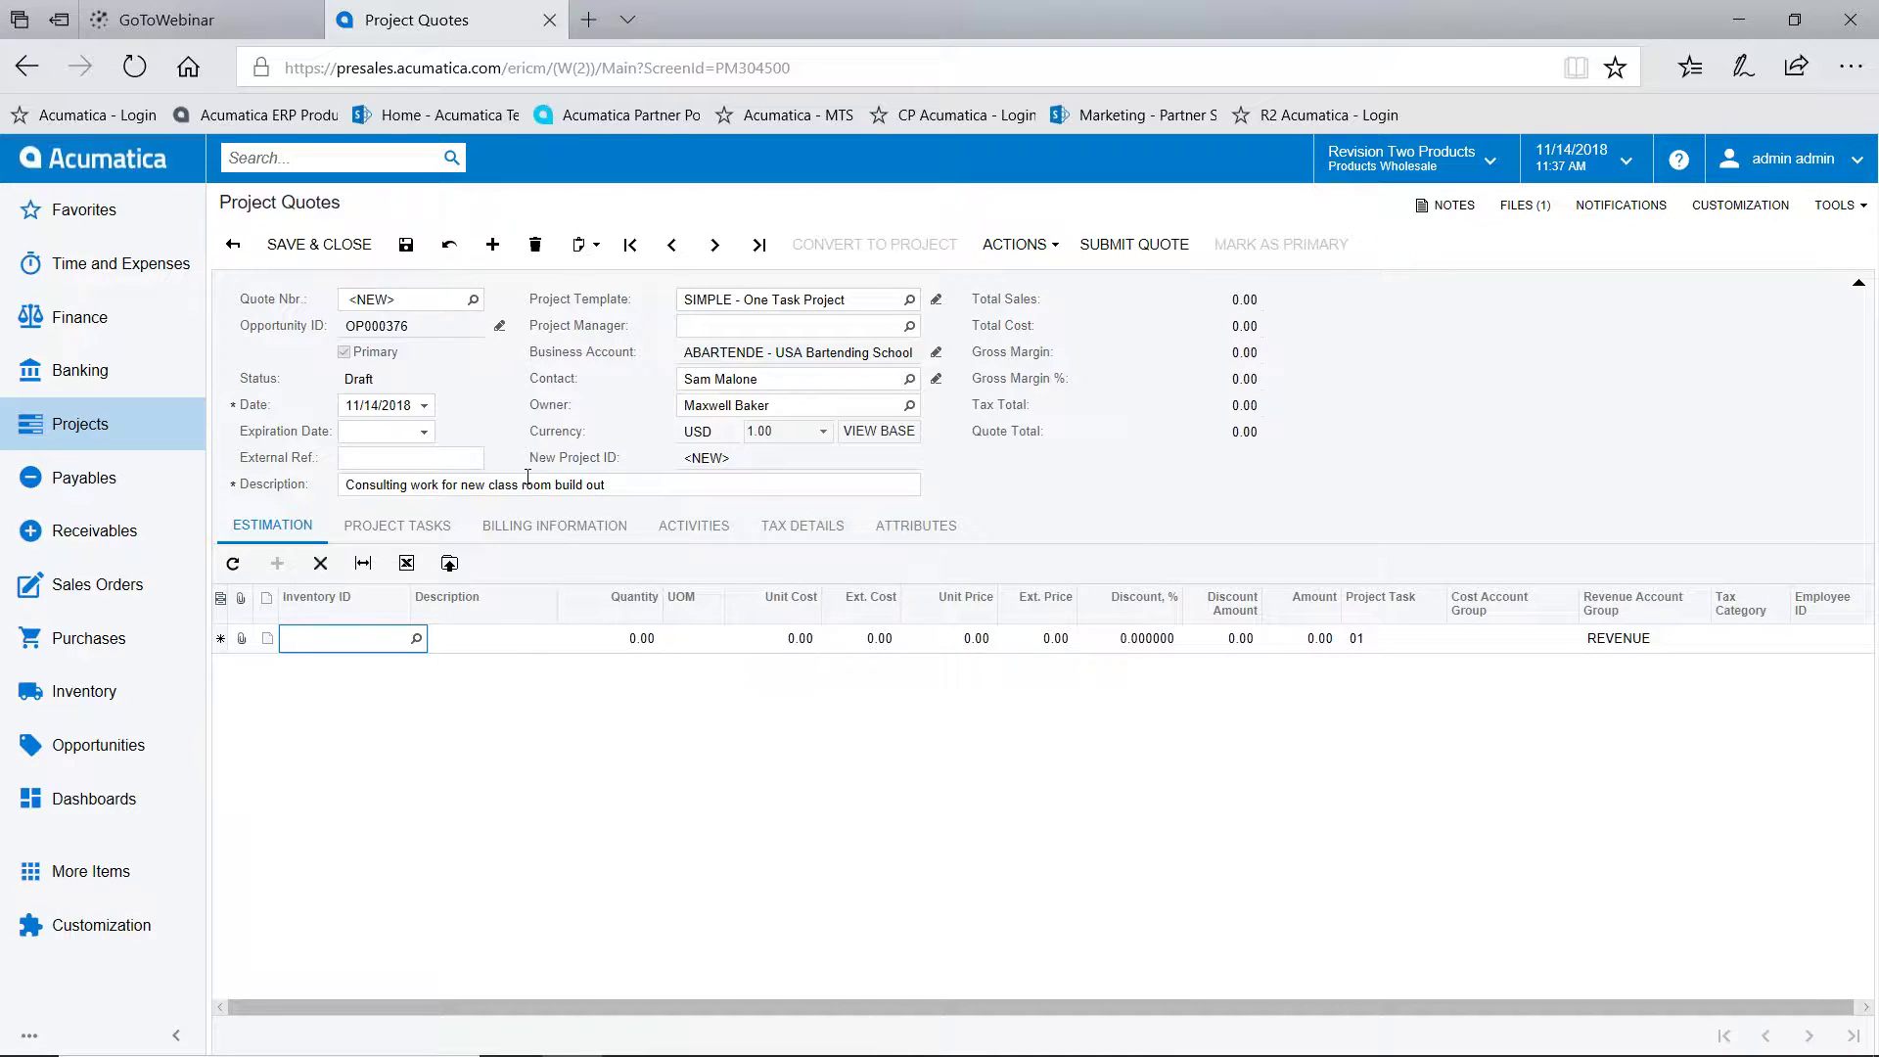
Estimate WIDGET03 with a quantity of 100 on the first line
text(widget)
click(398, 721)
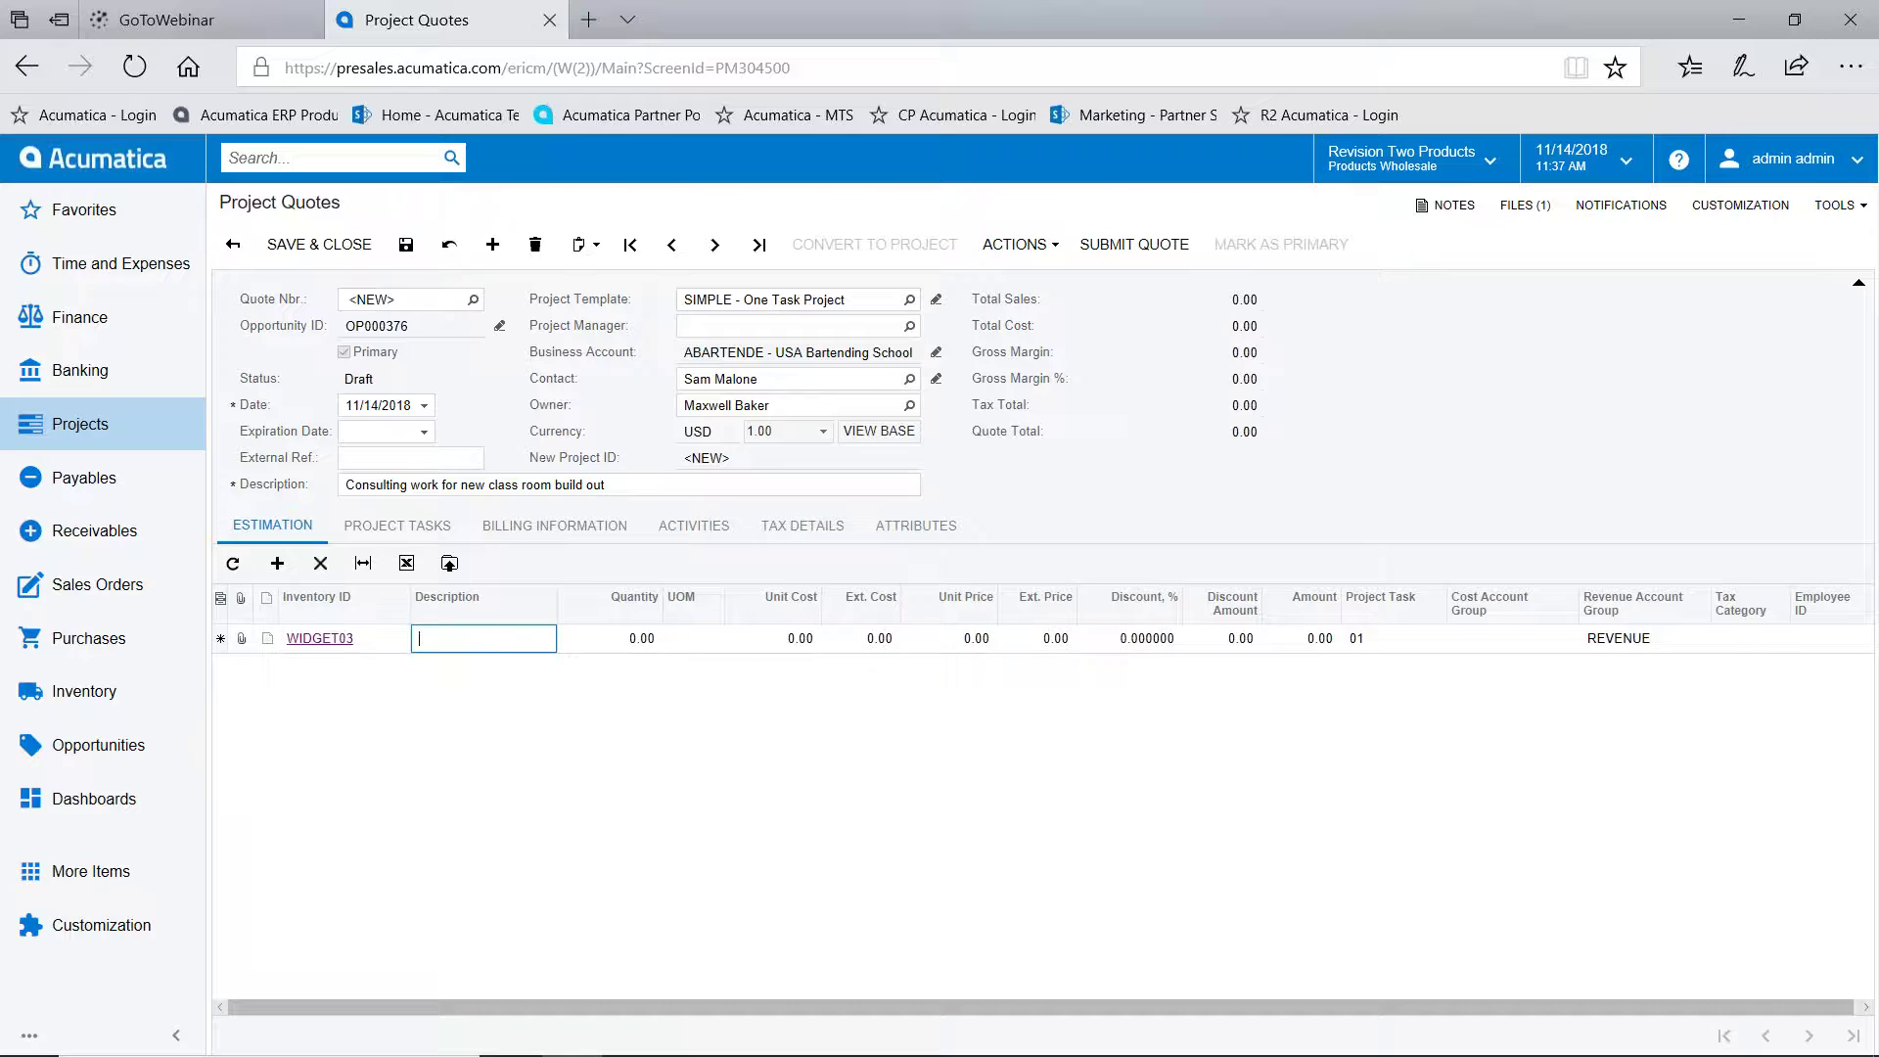
key(Tab)
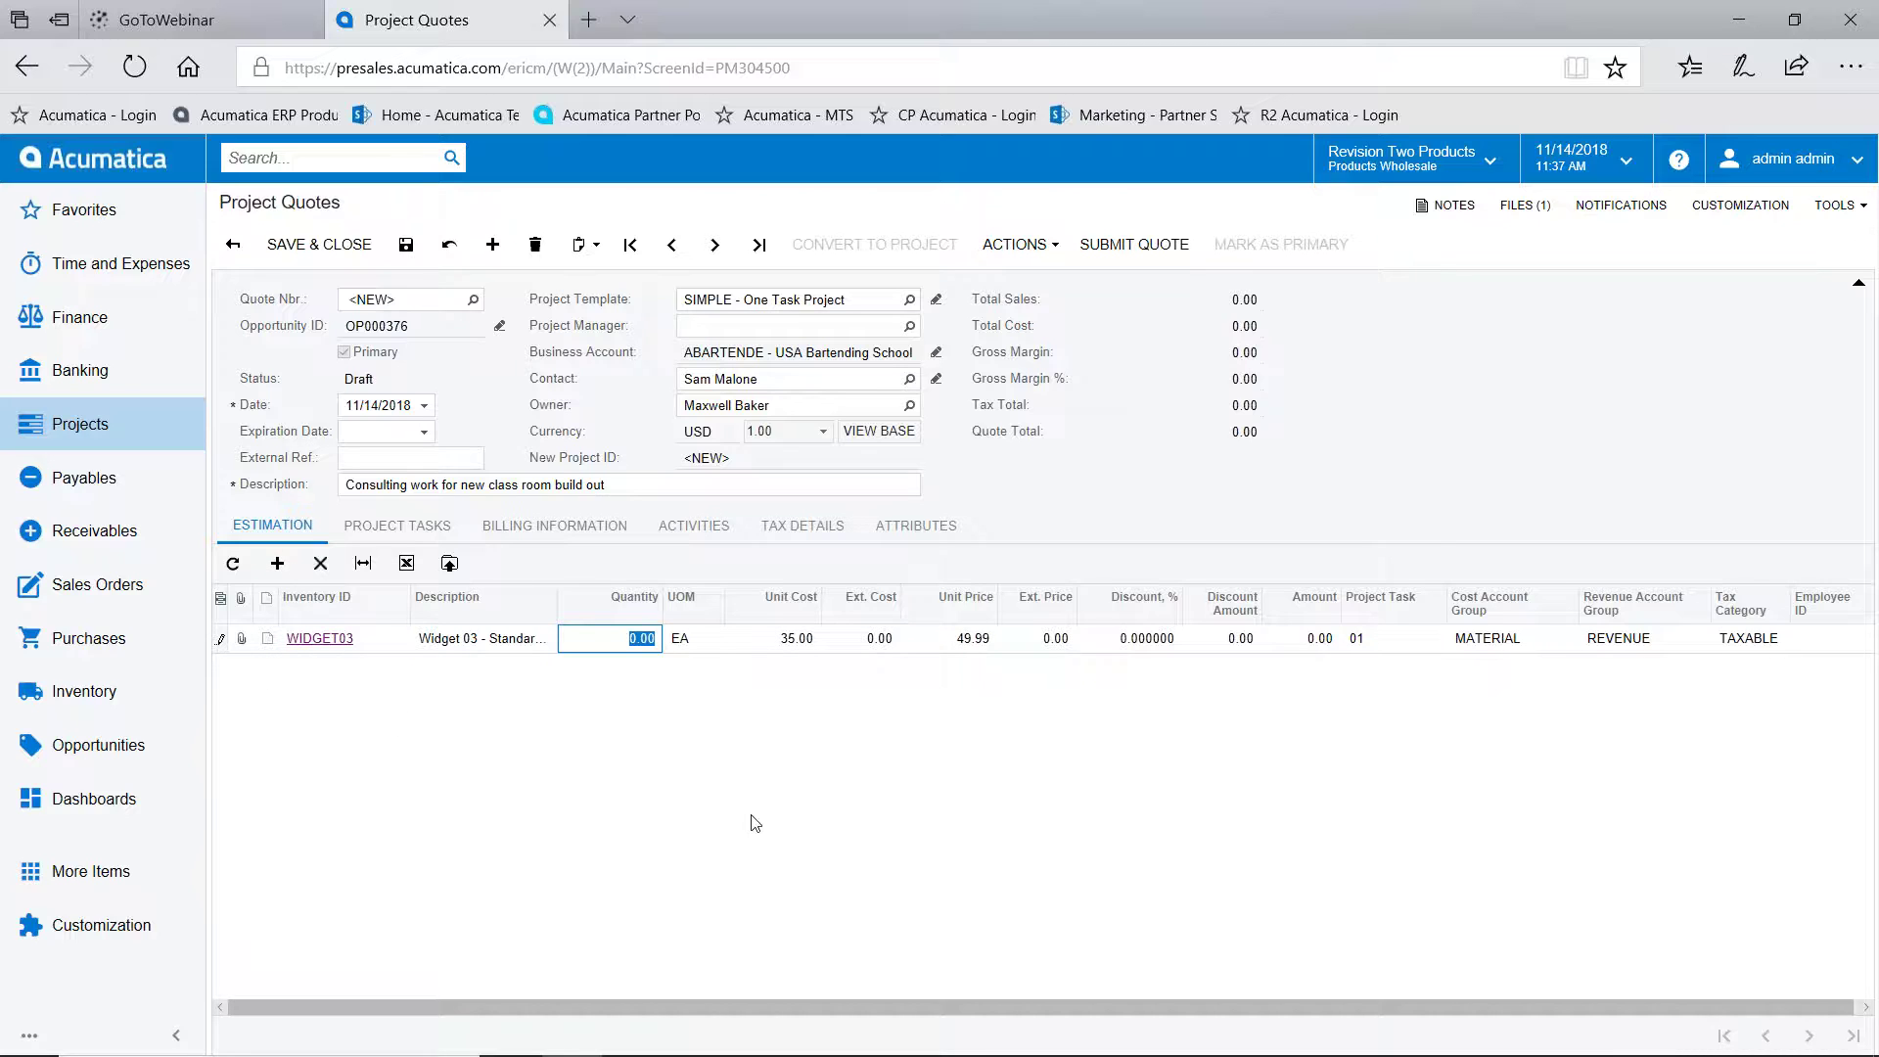
text(100)
key(Tab)
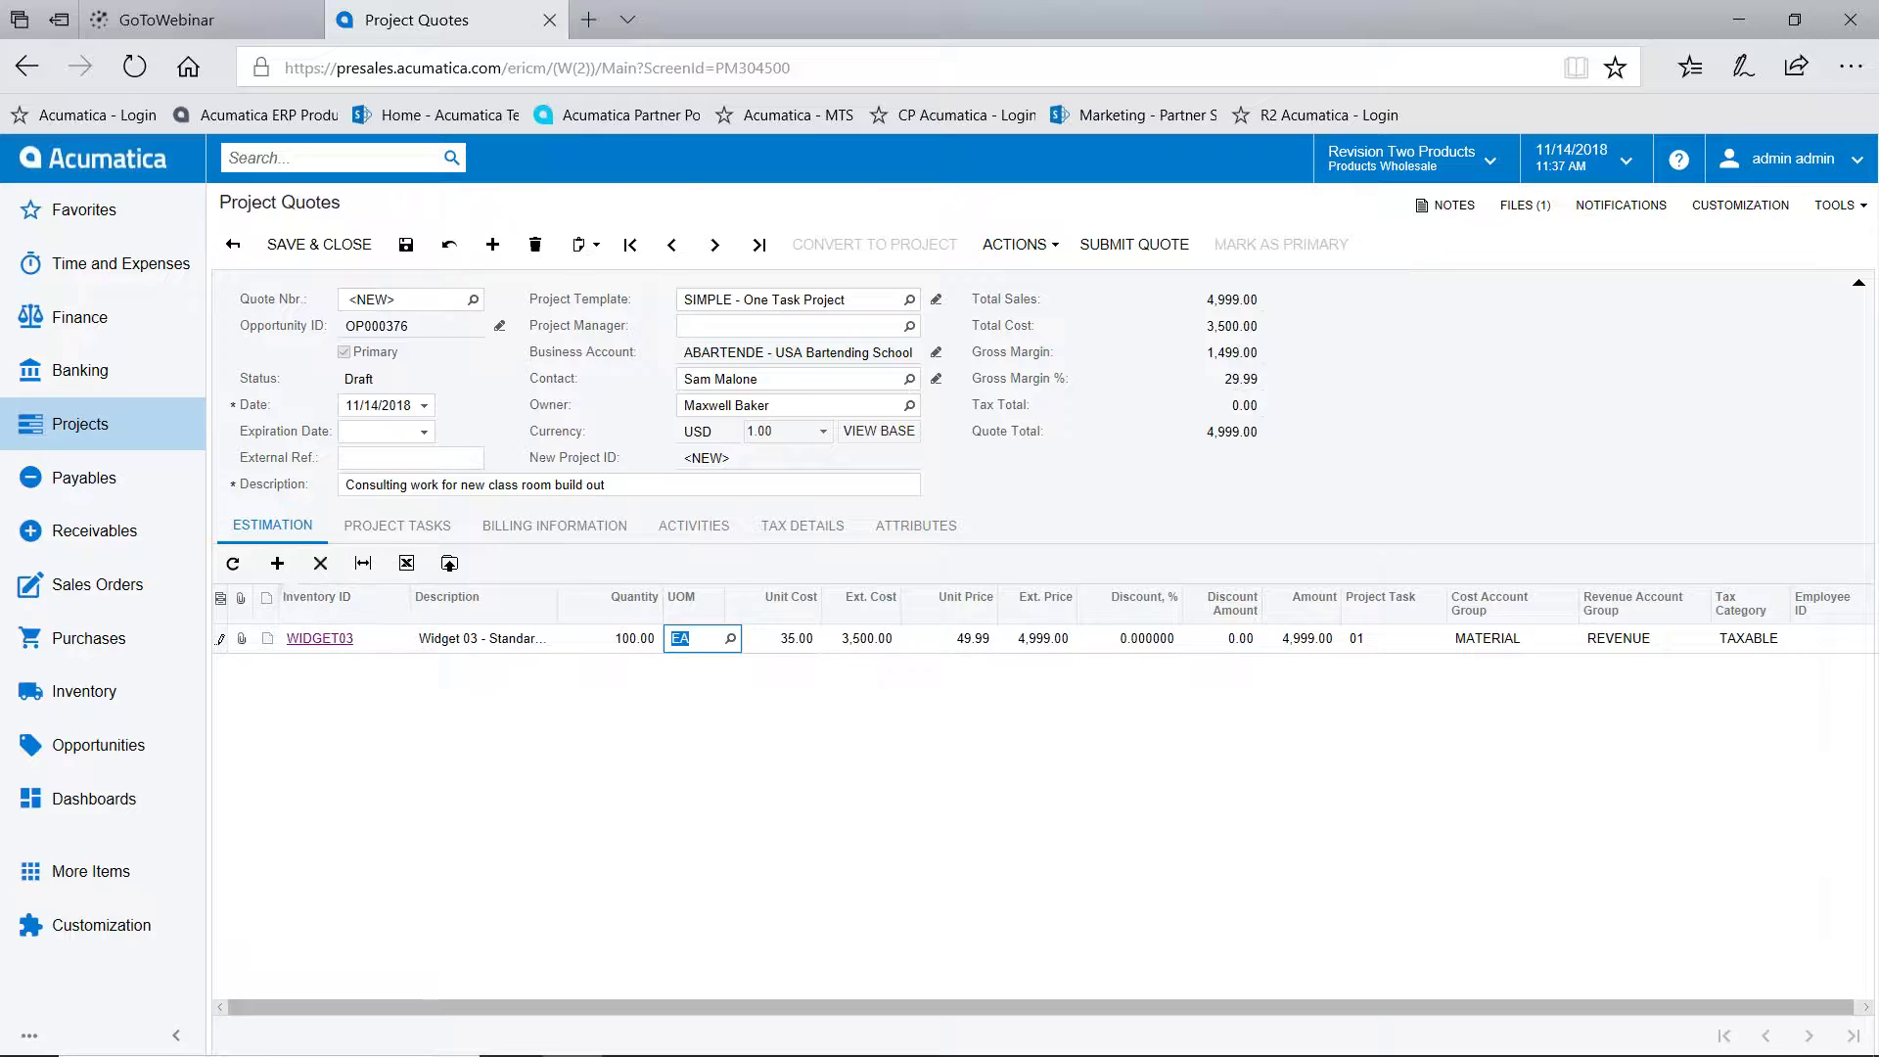
Add a CONSULTING line for 50 hours and save the quote as PQ000007
click(277, 563)
text(project)
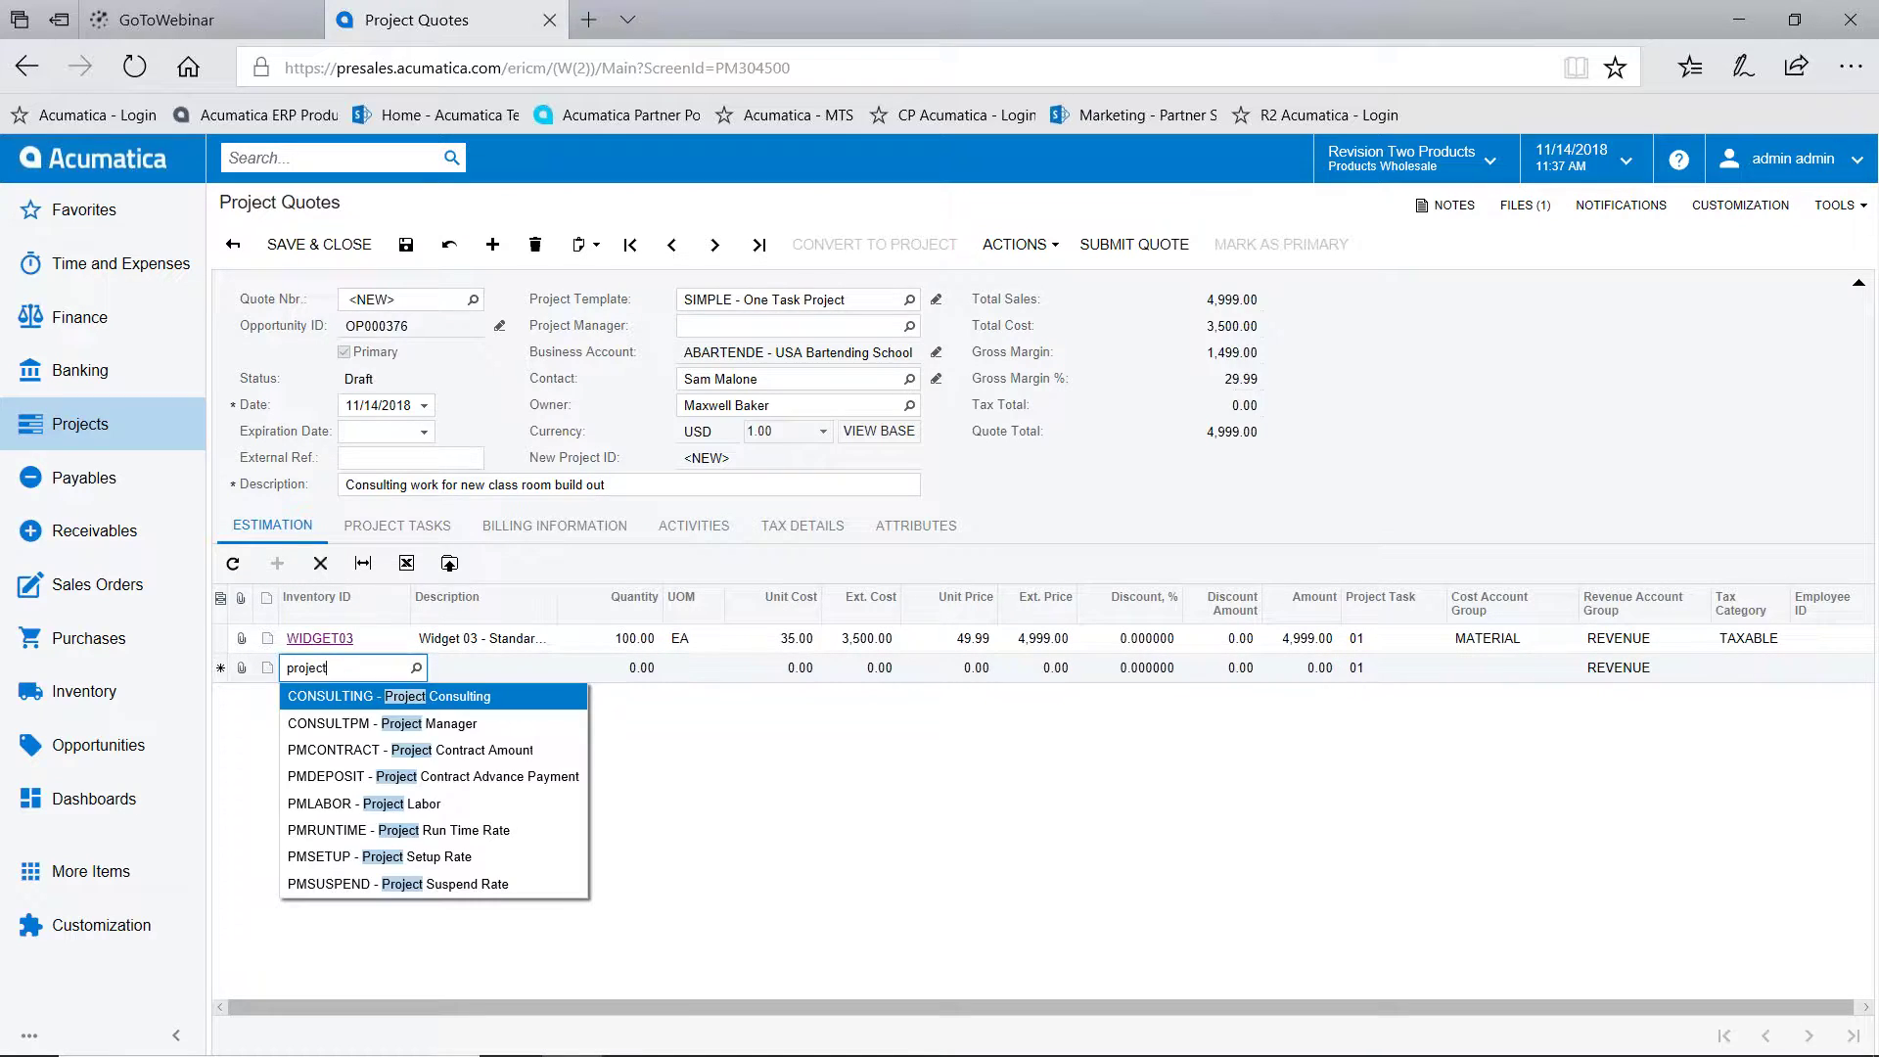
click(461, 706)
click(627, 674)
text(50)
key(Tab)
click(410, 257)
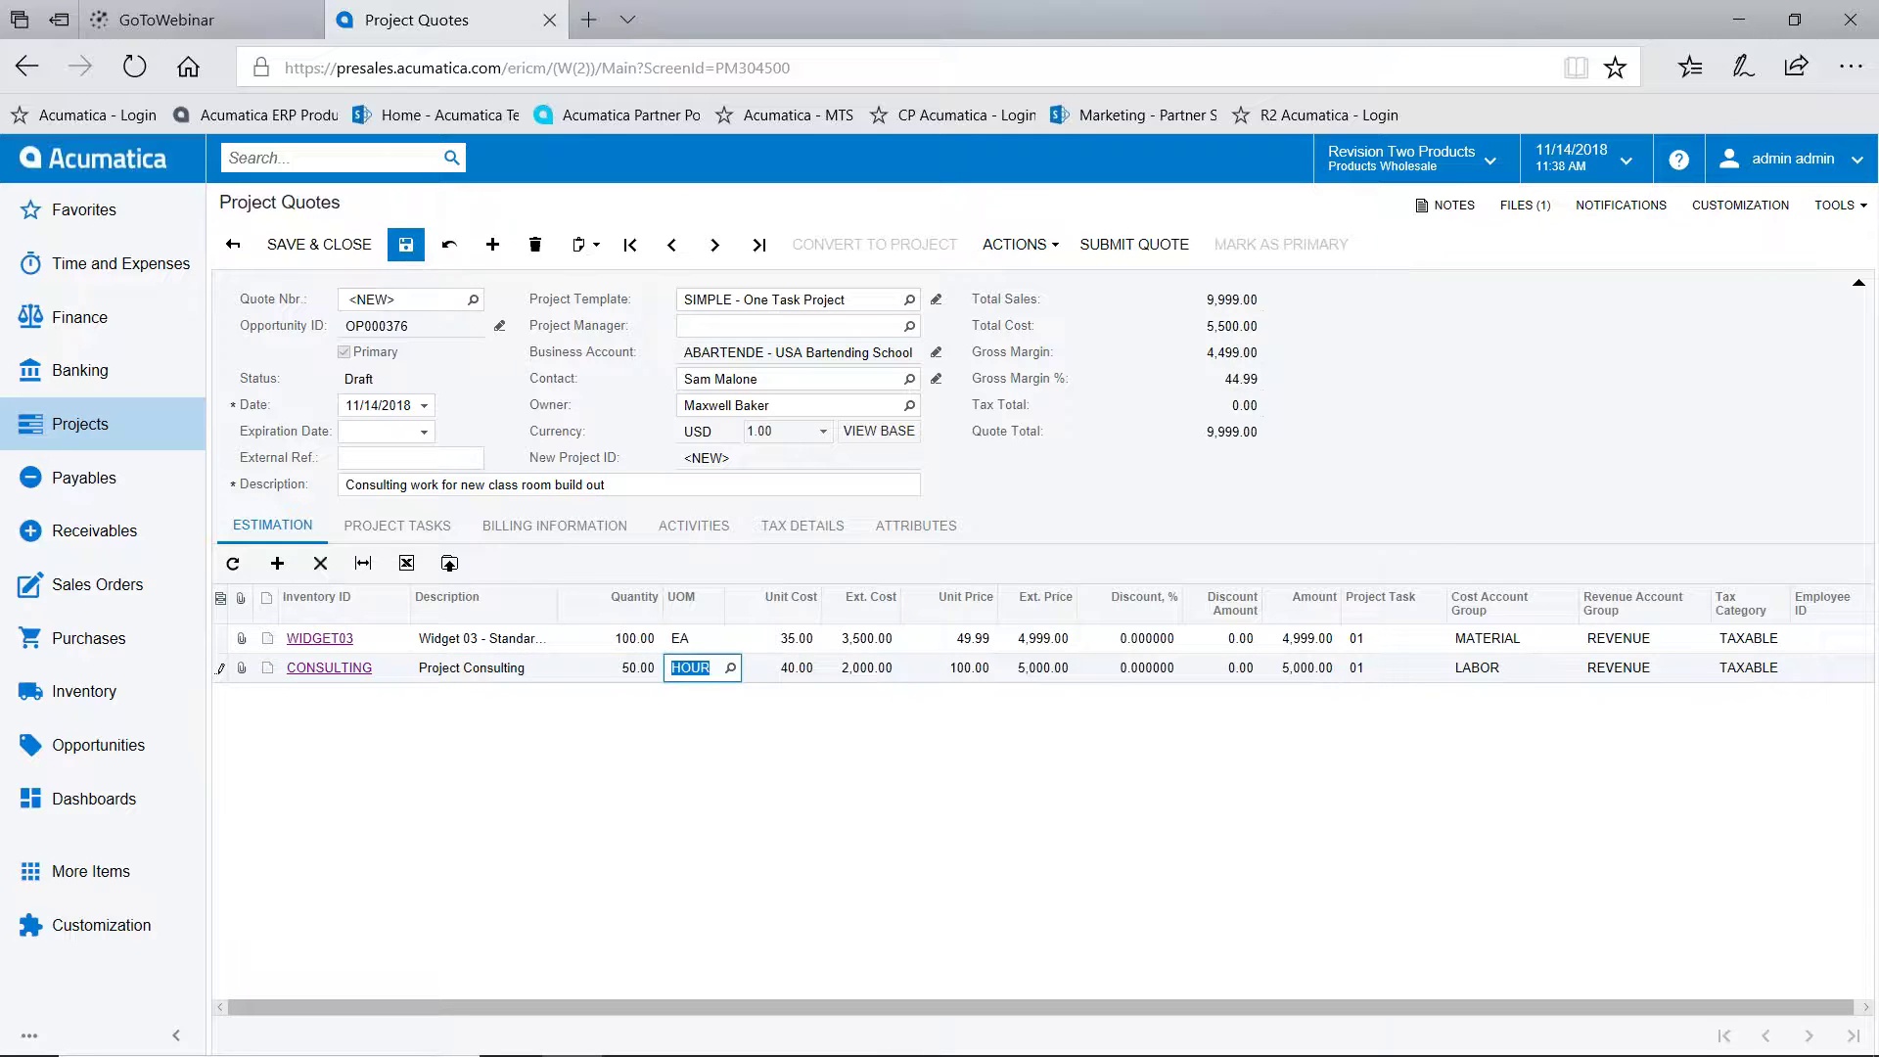
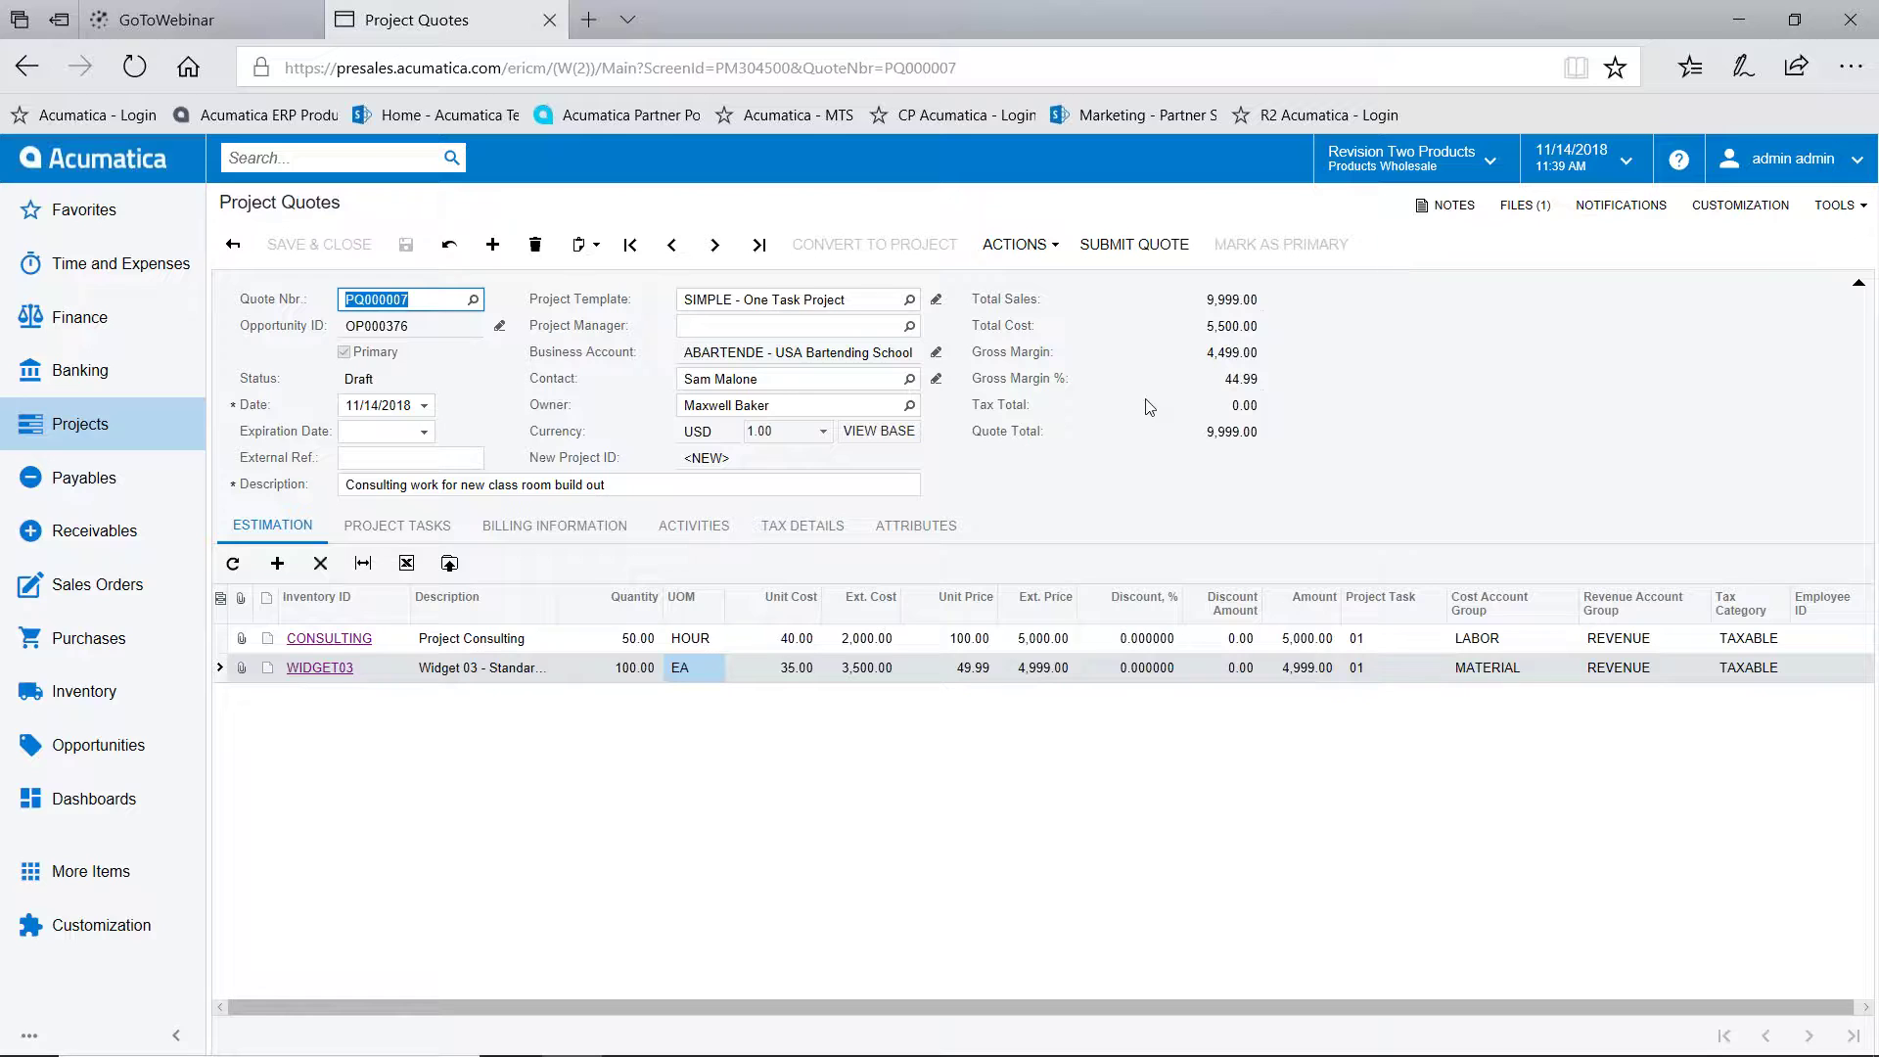
Submit project quote PQ000007 and email it to the customer with Send Quote
click(1139, 246)
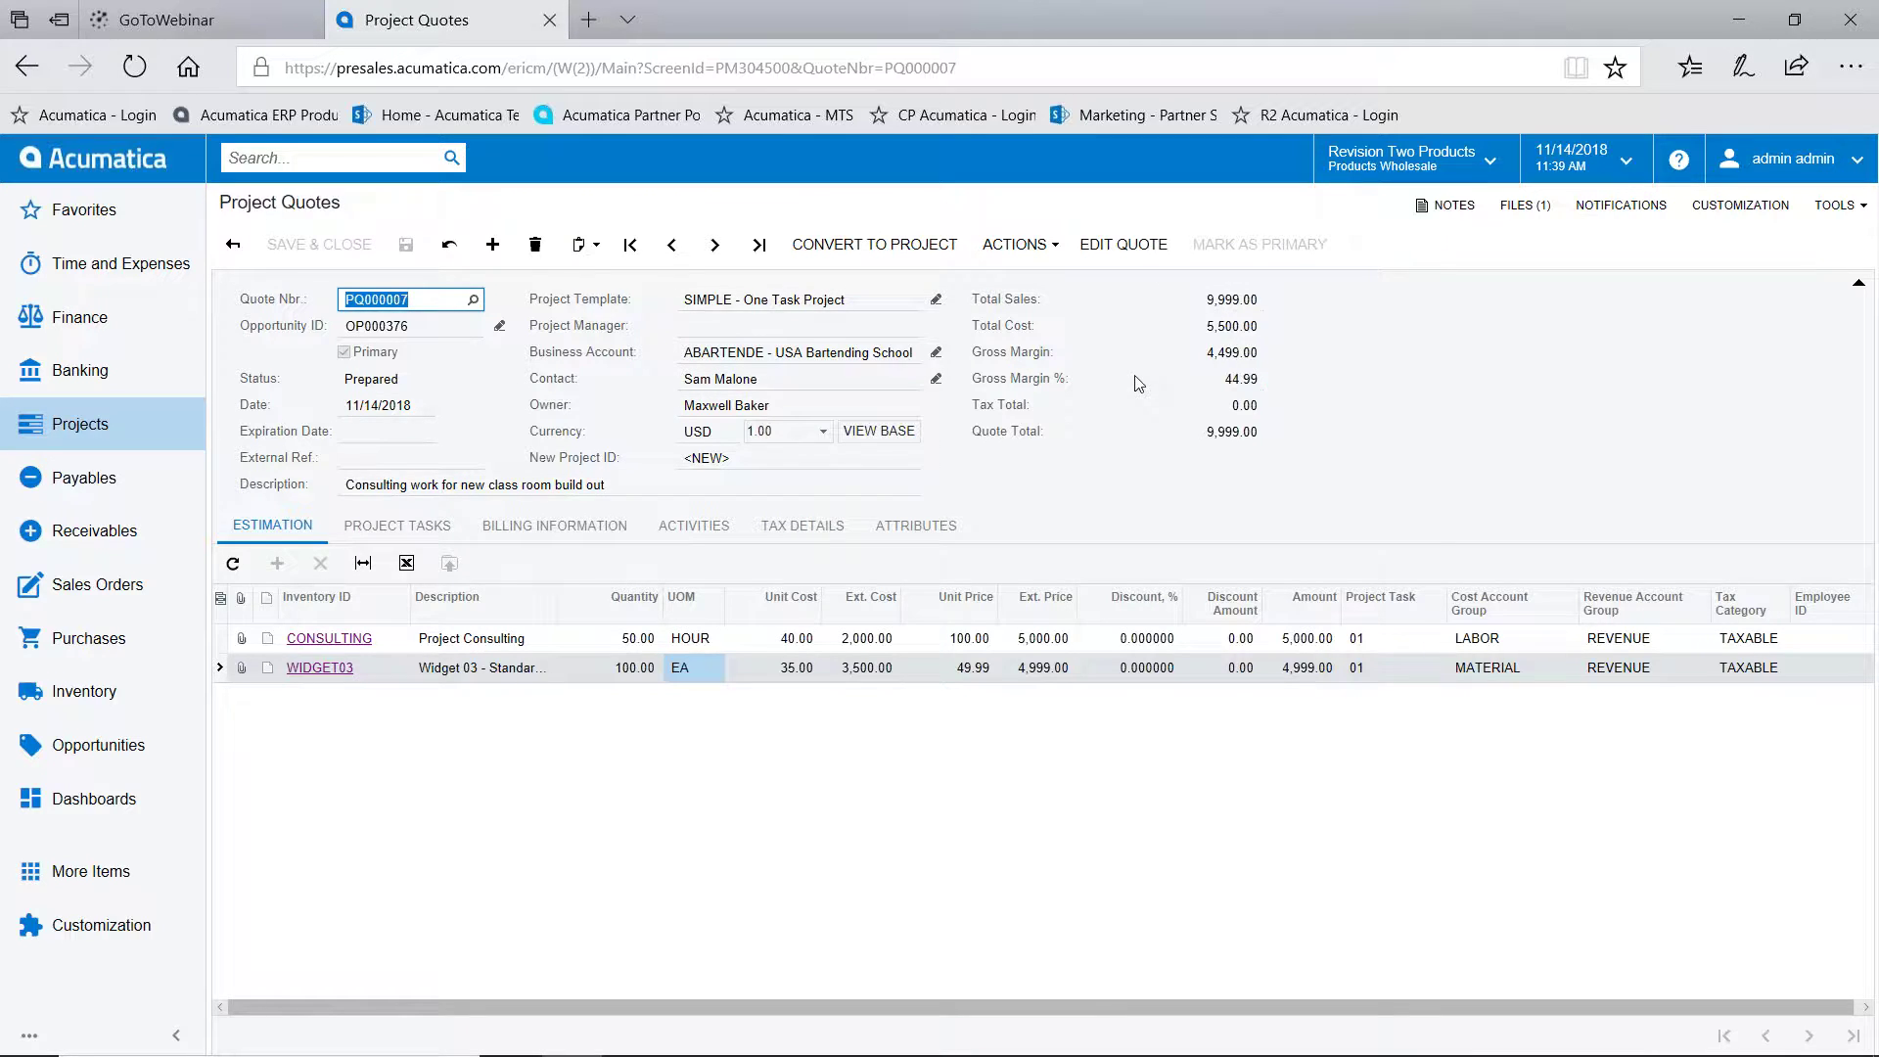
click(1019, 244)
click(1041, 333)
Check the quote email in Activities and its attached PDF, then open linked opportunity OP000376
click(694, 526)
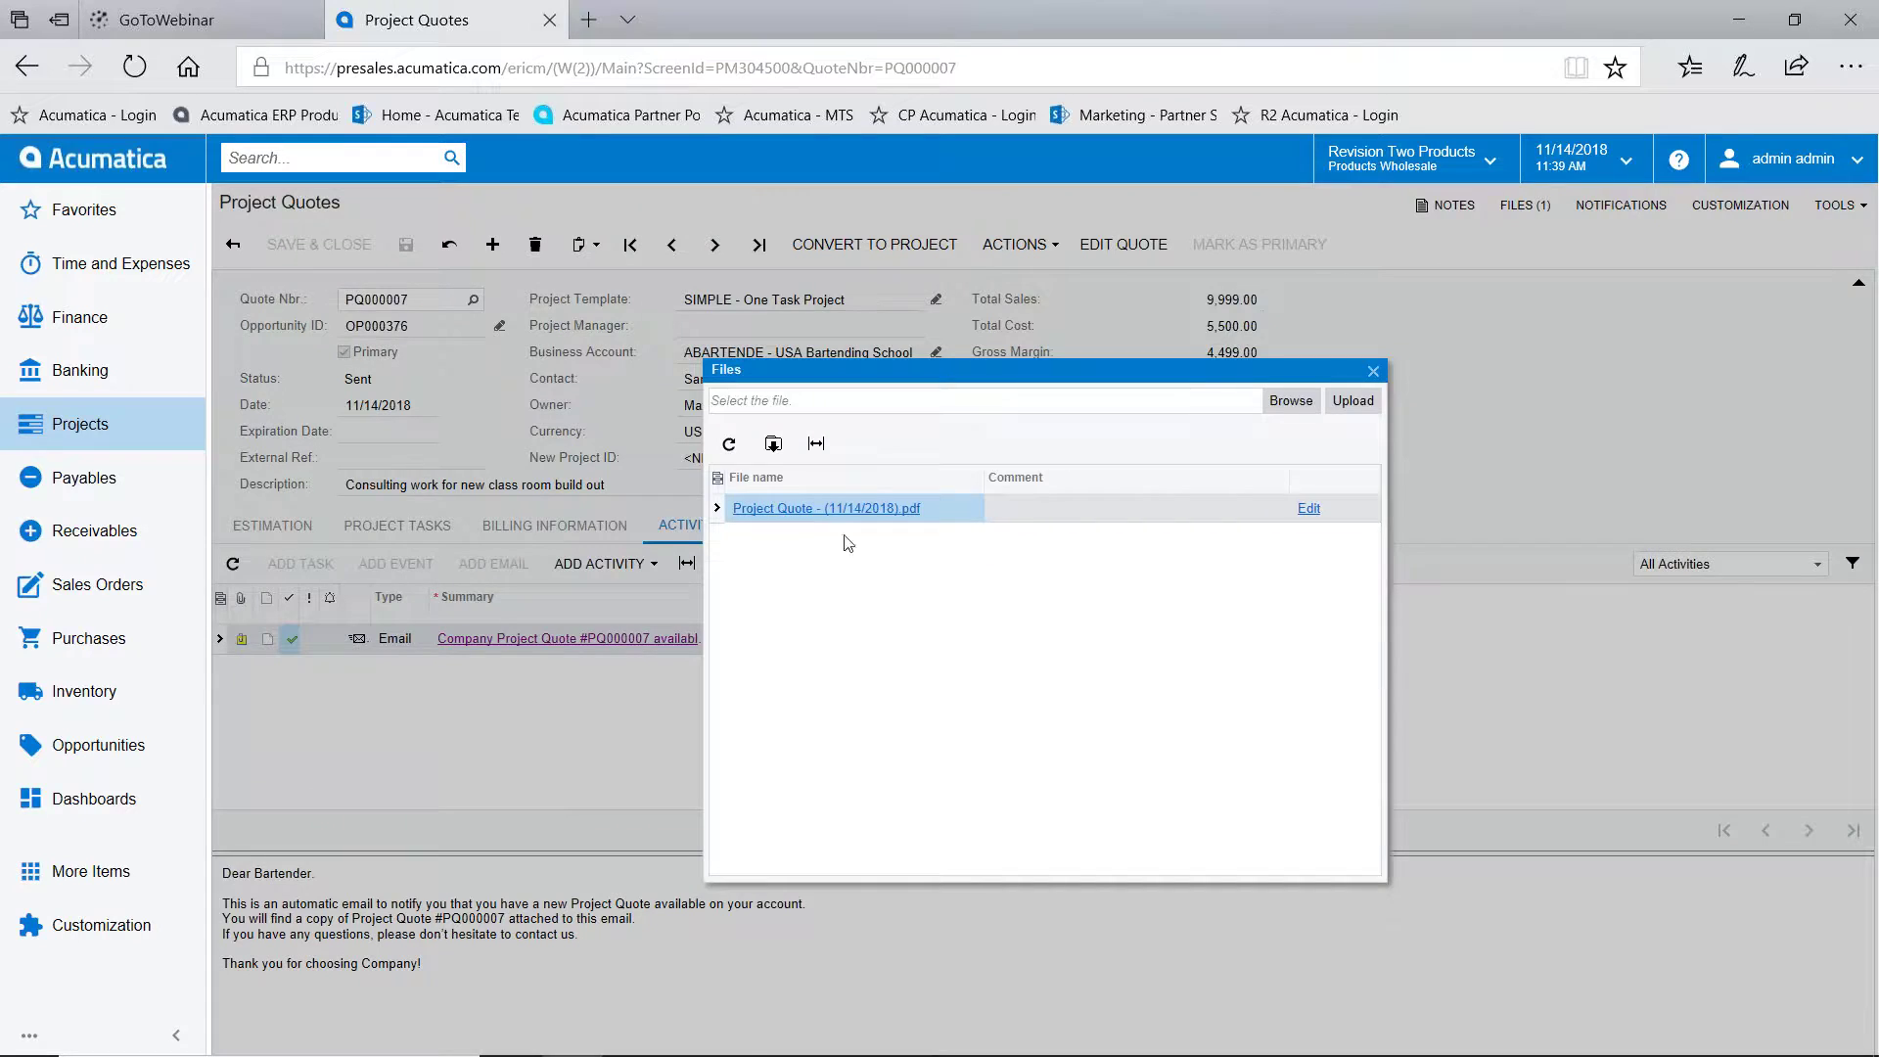
click(850, 508)
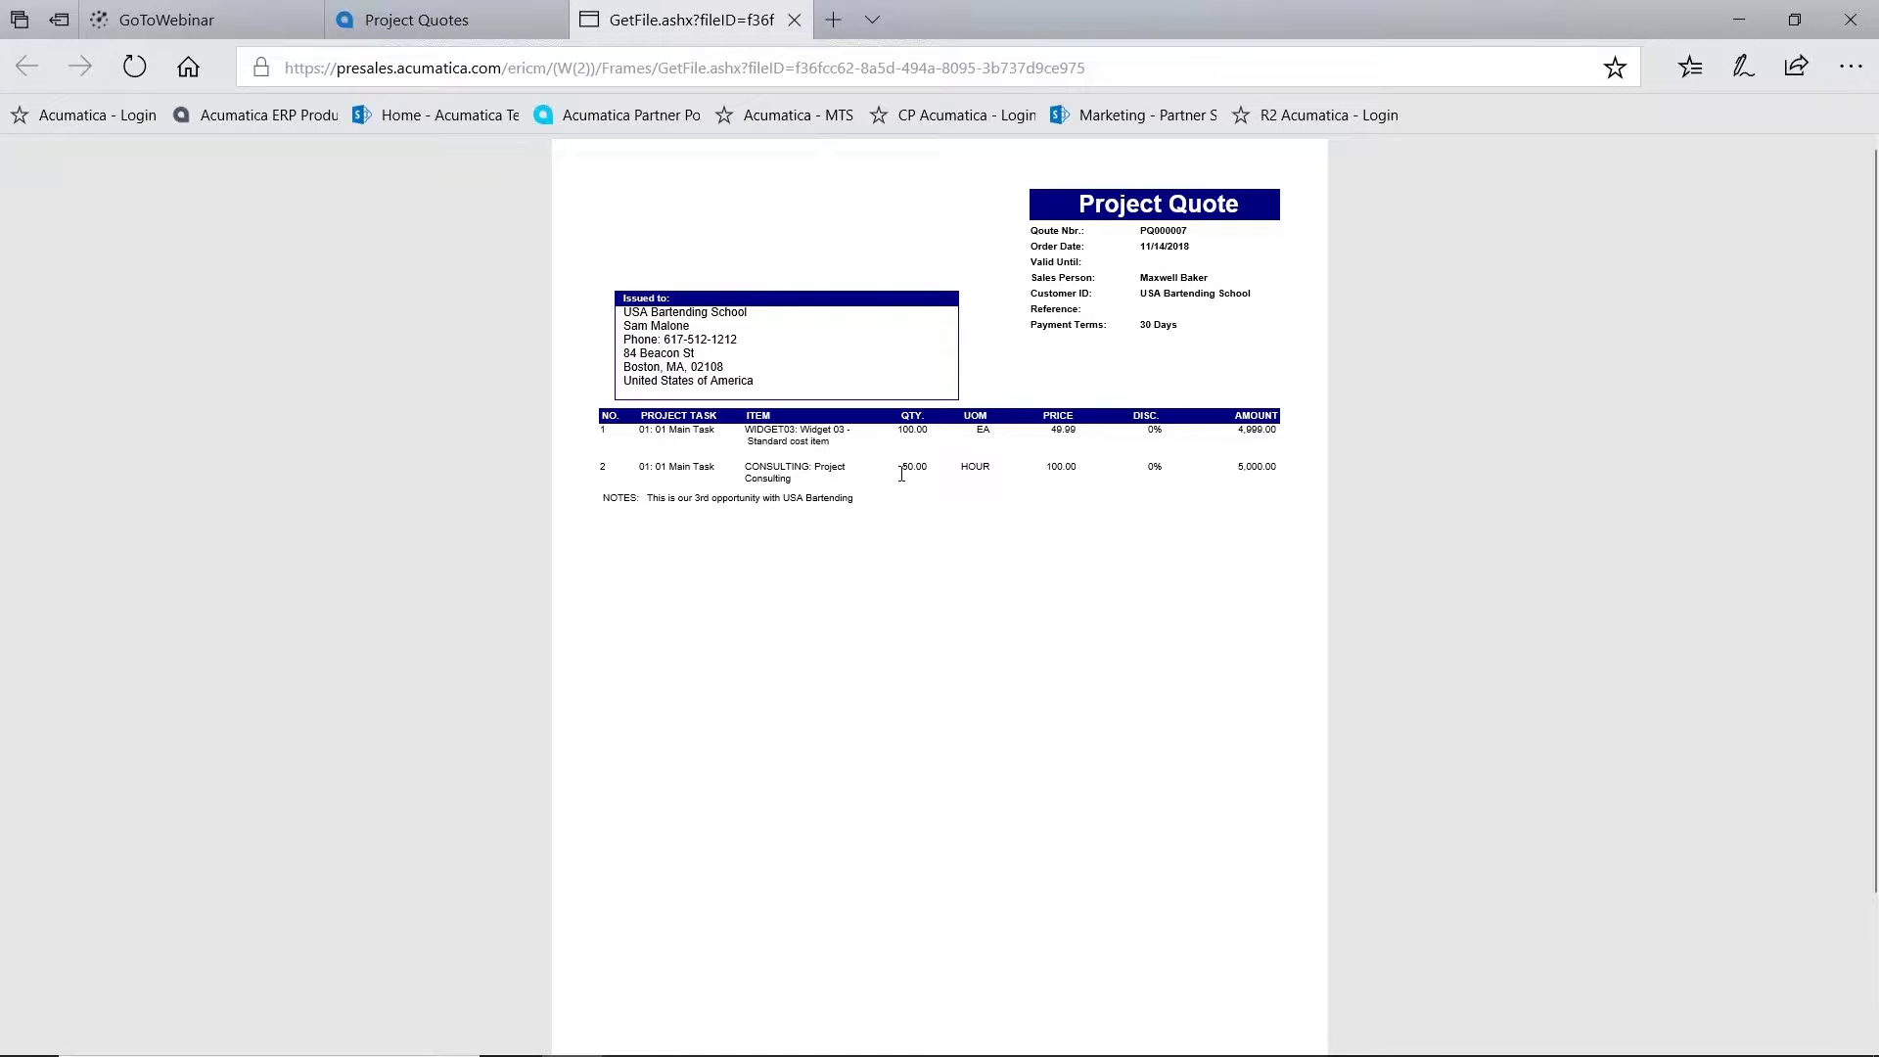
click(794, 22)
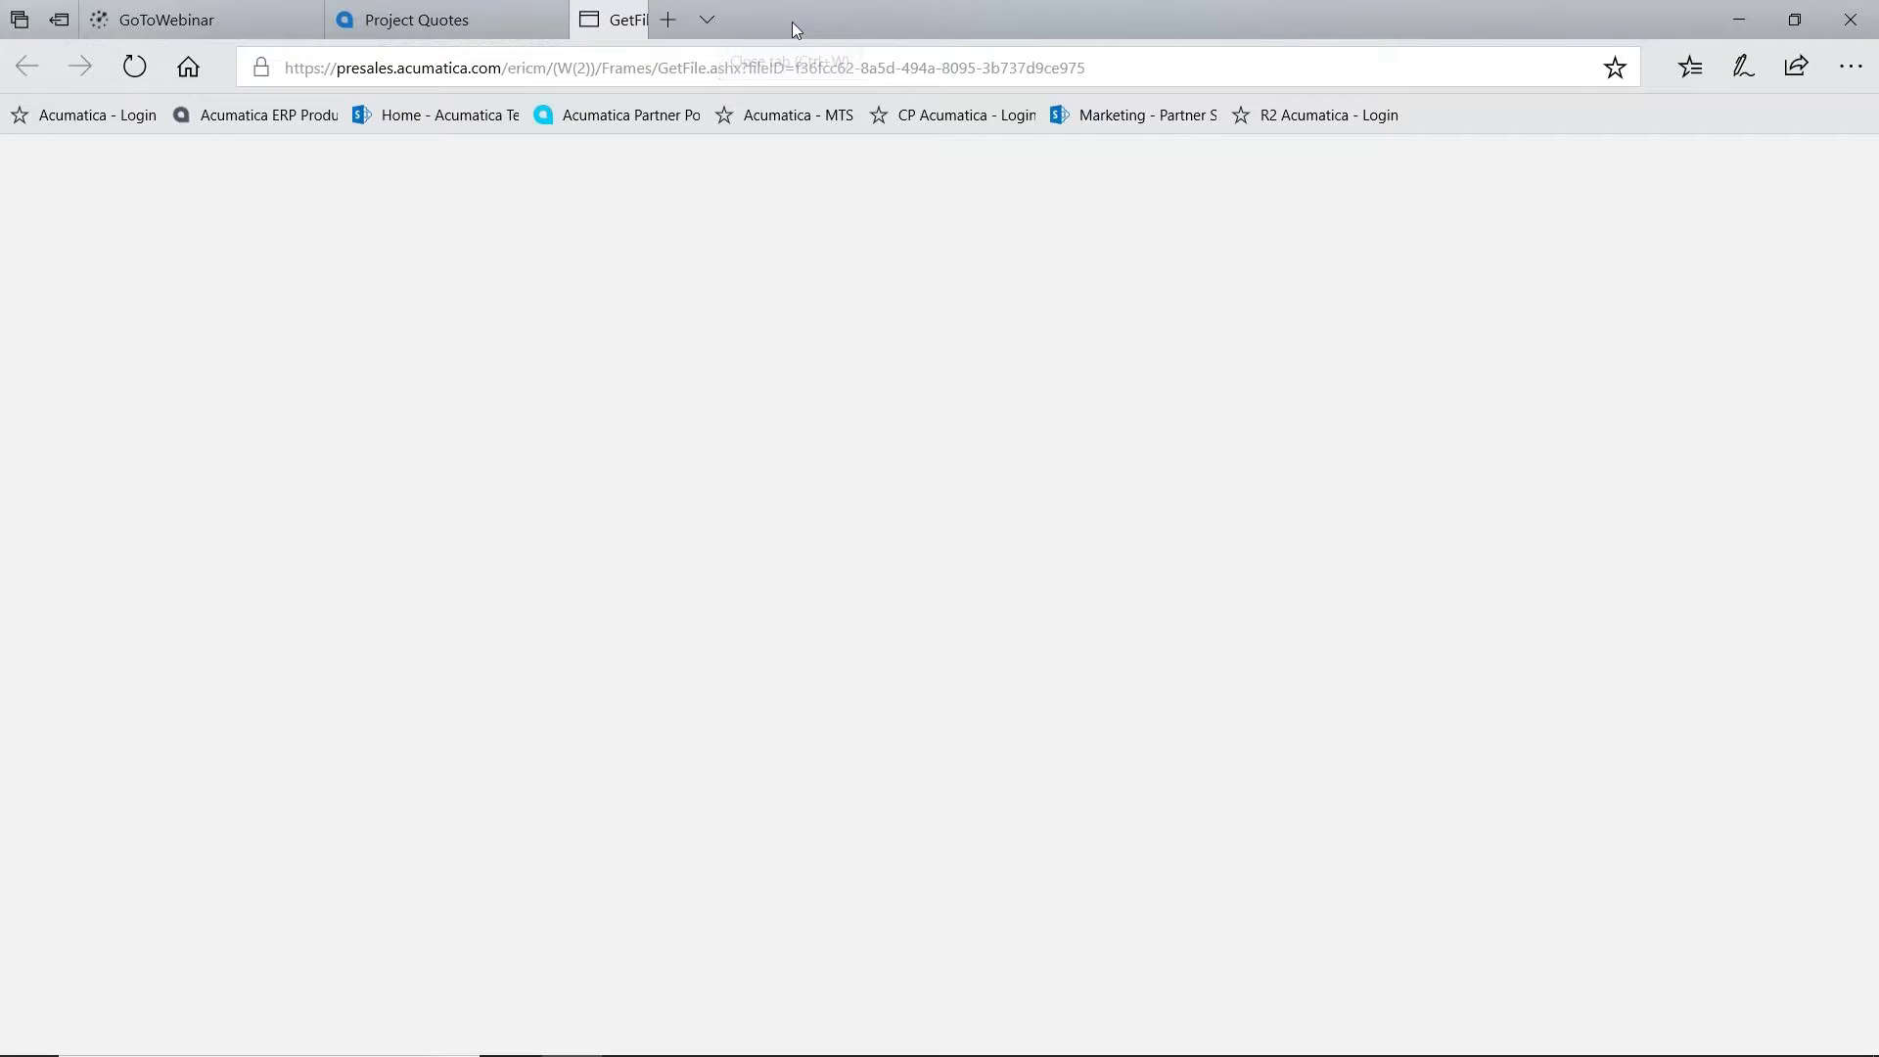
click(1374, 372)
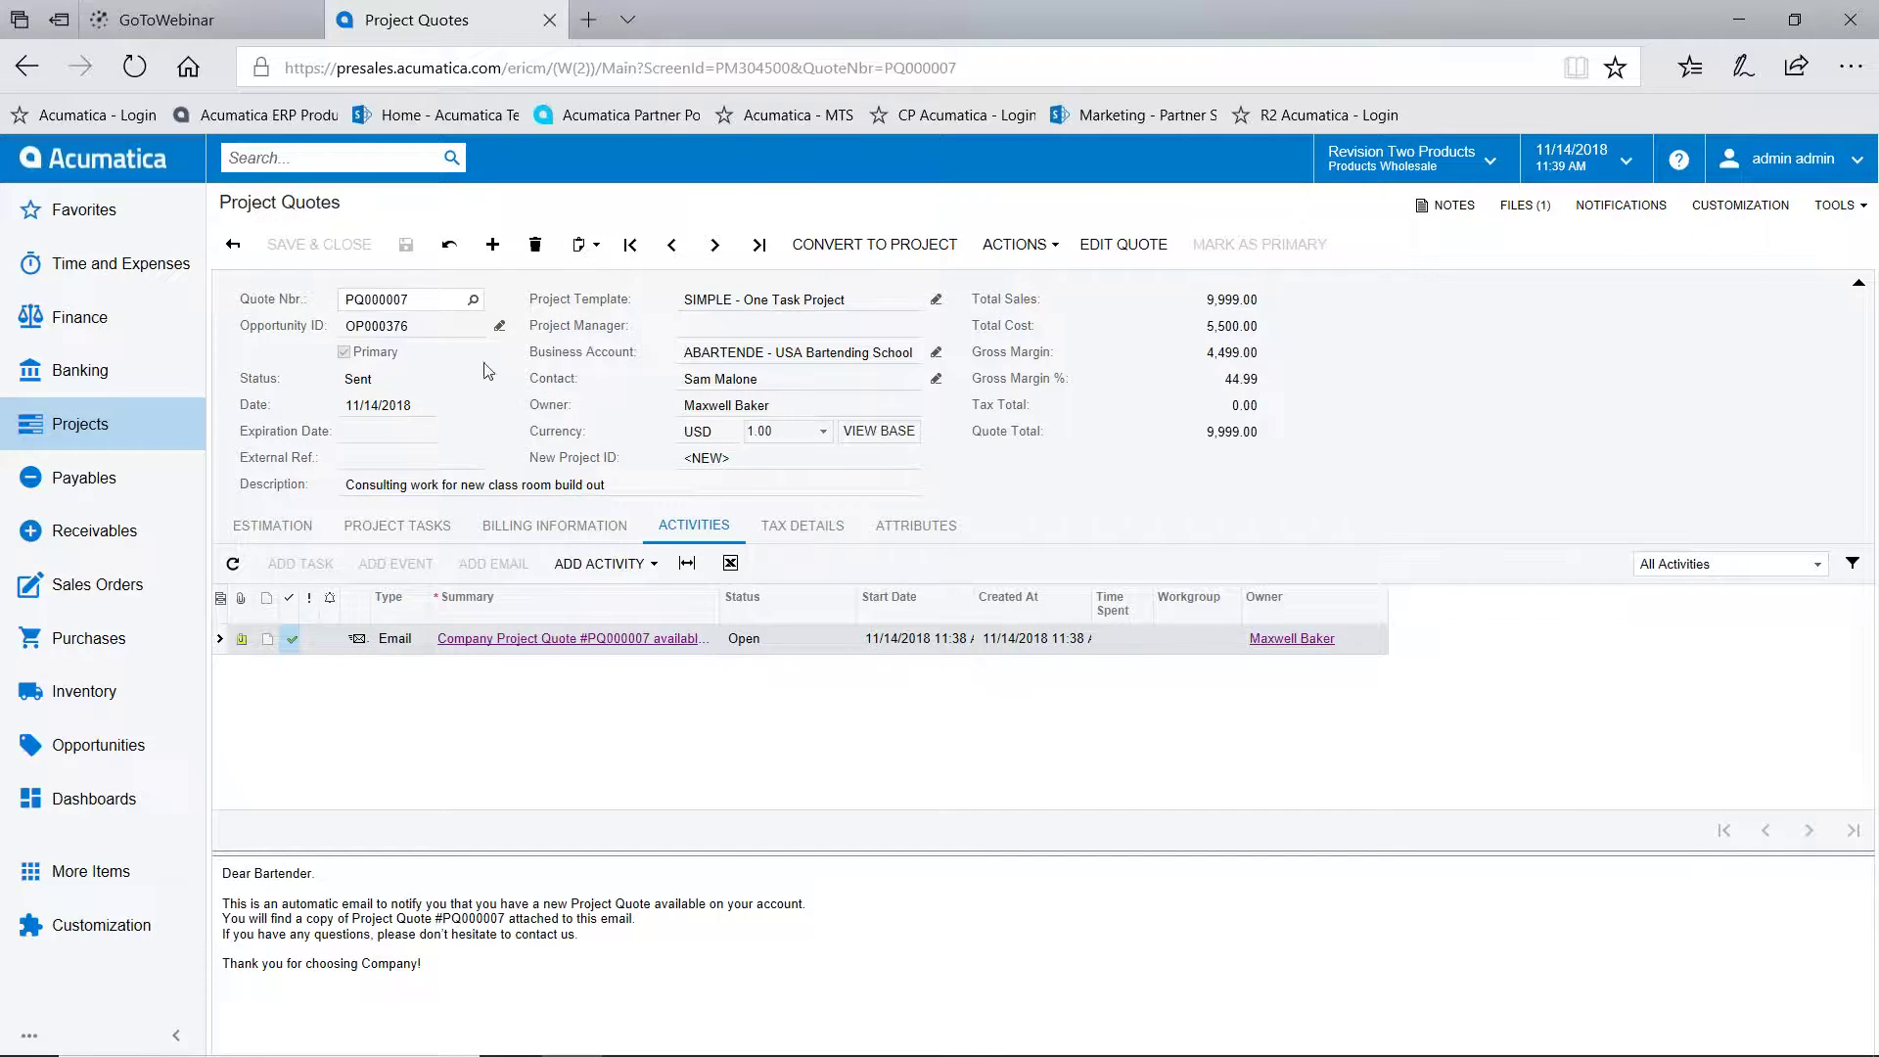
click(499, 326)
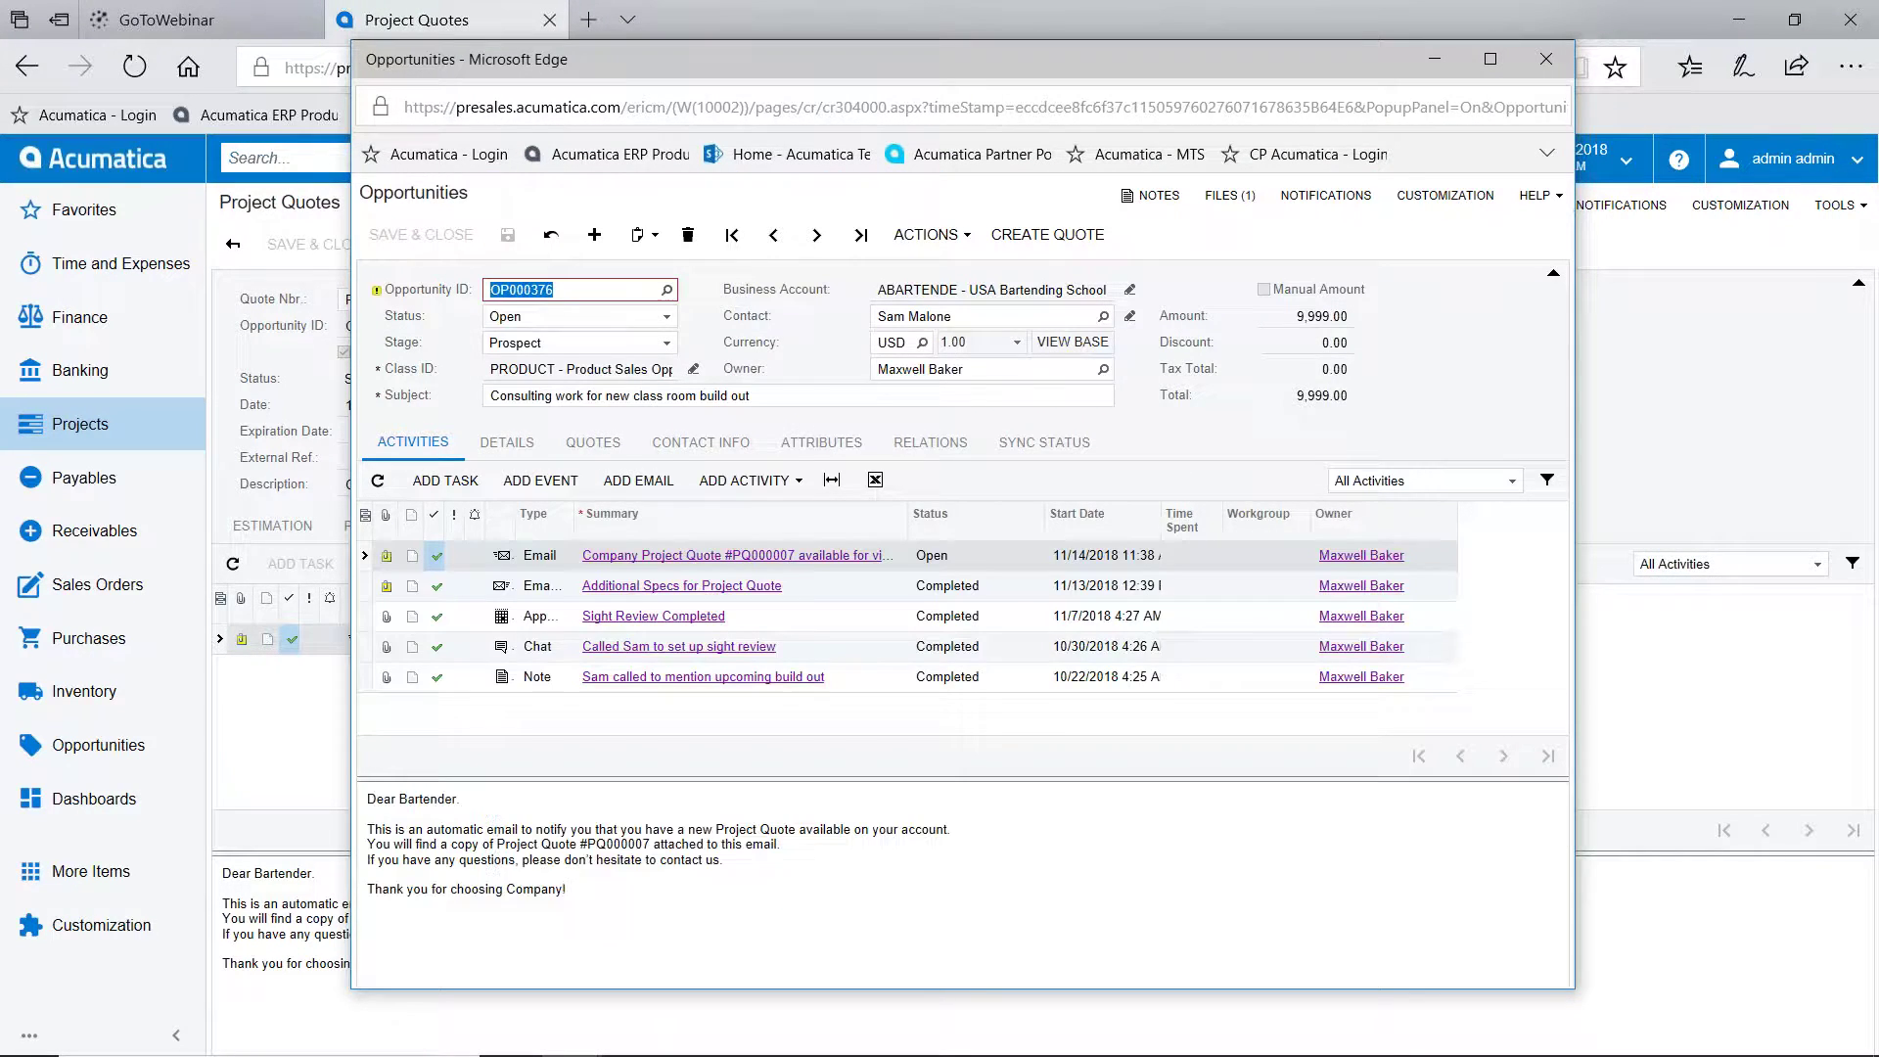
click(594, 448)
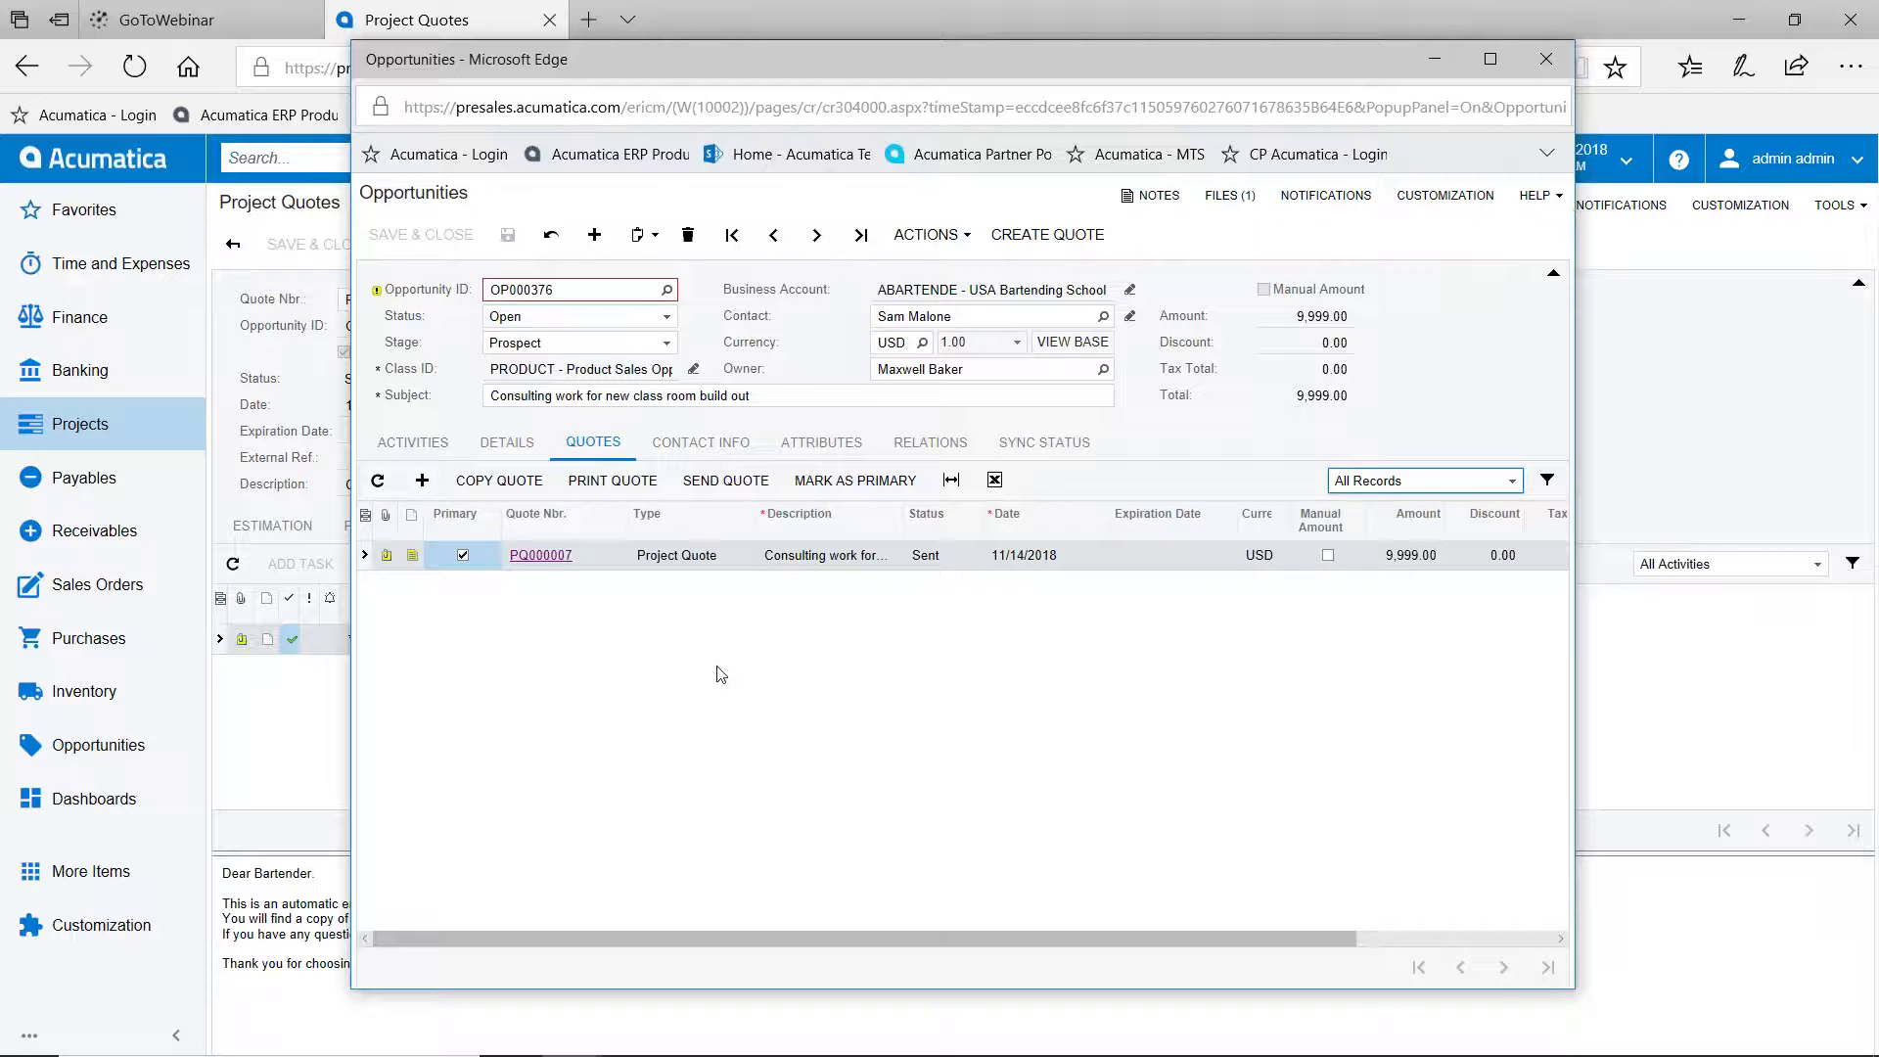
click(1547, 62)
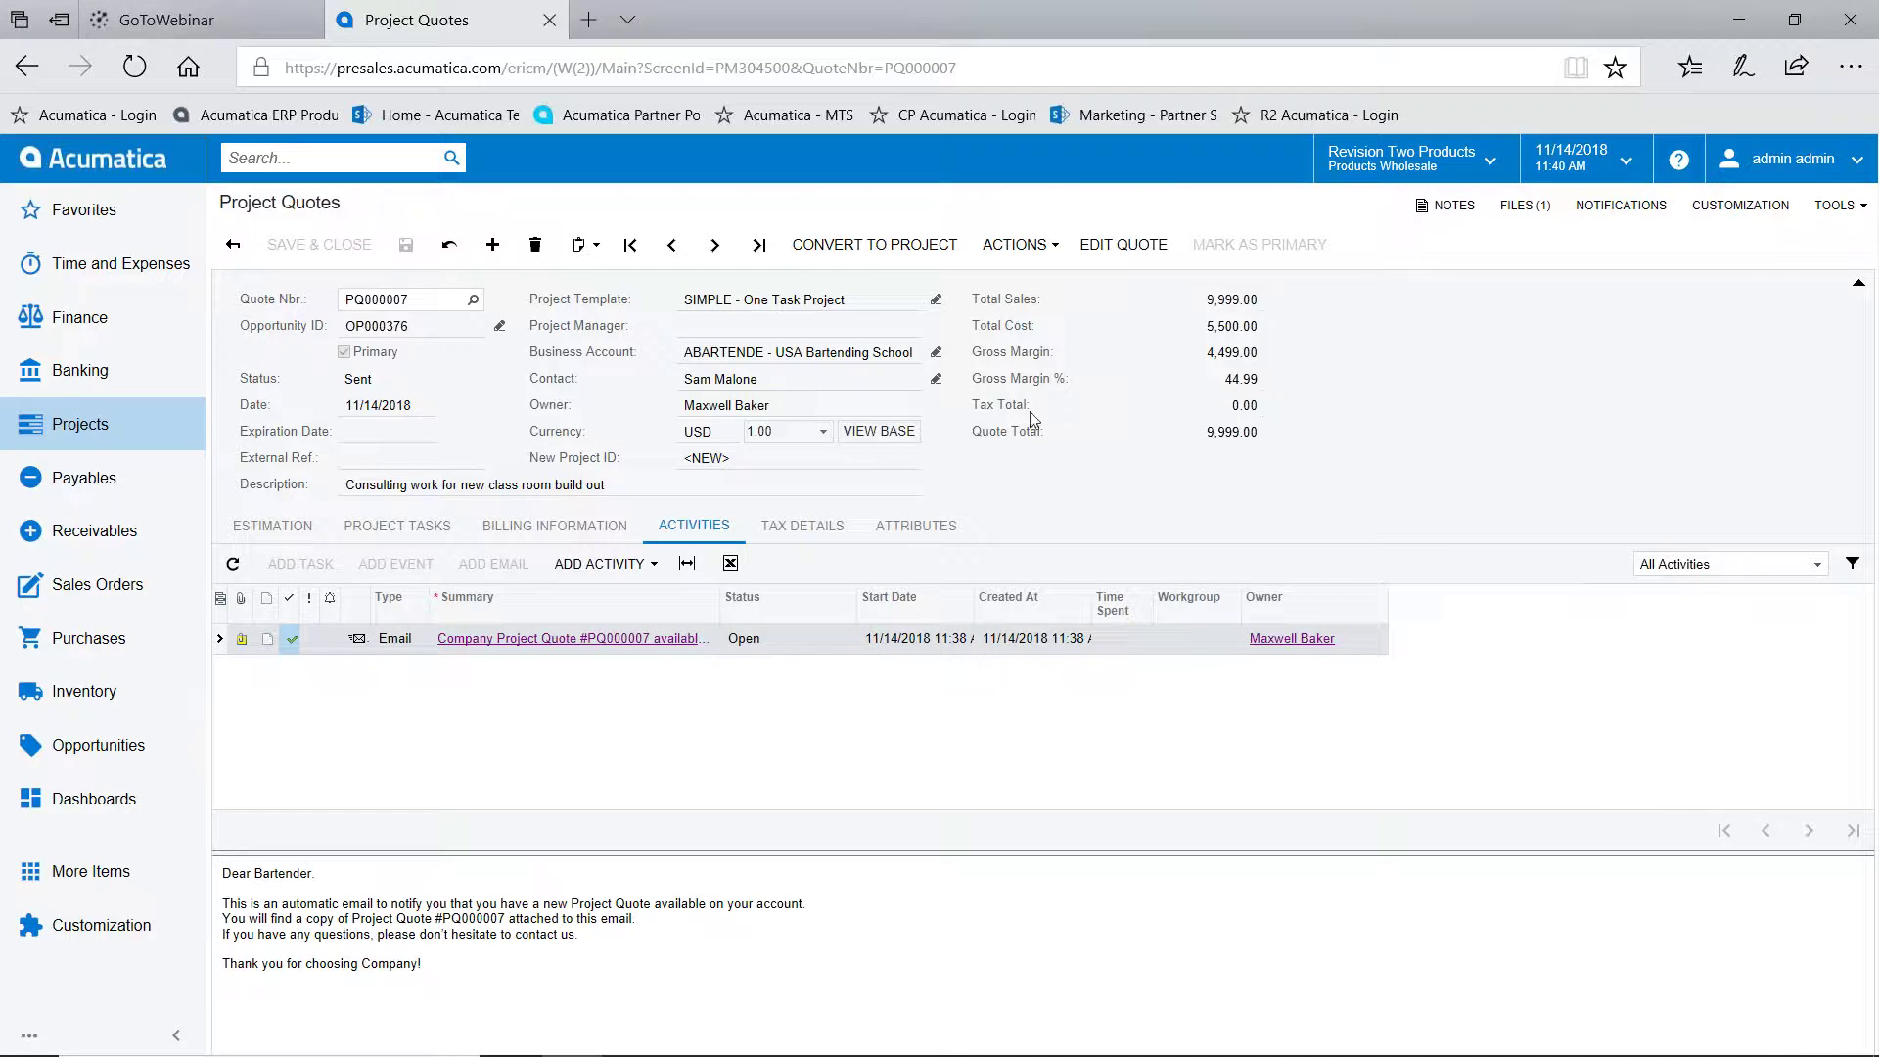
Convert PQ000007 into project PR00000006, copying the quote's notes and files
click(882, 246)
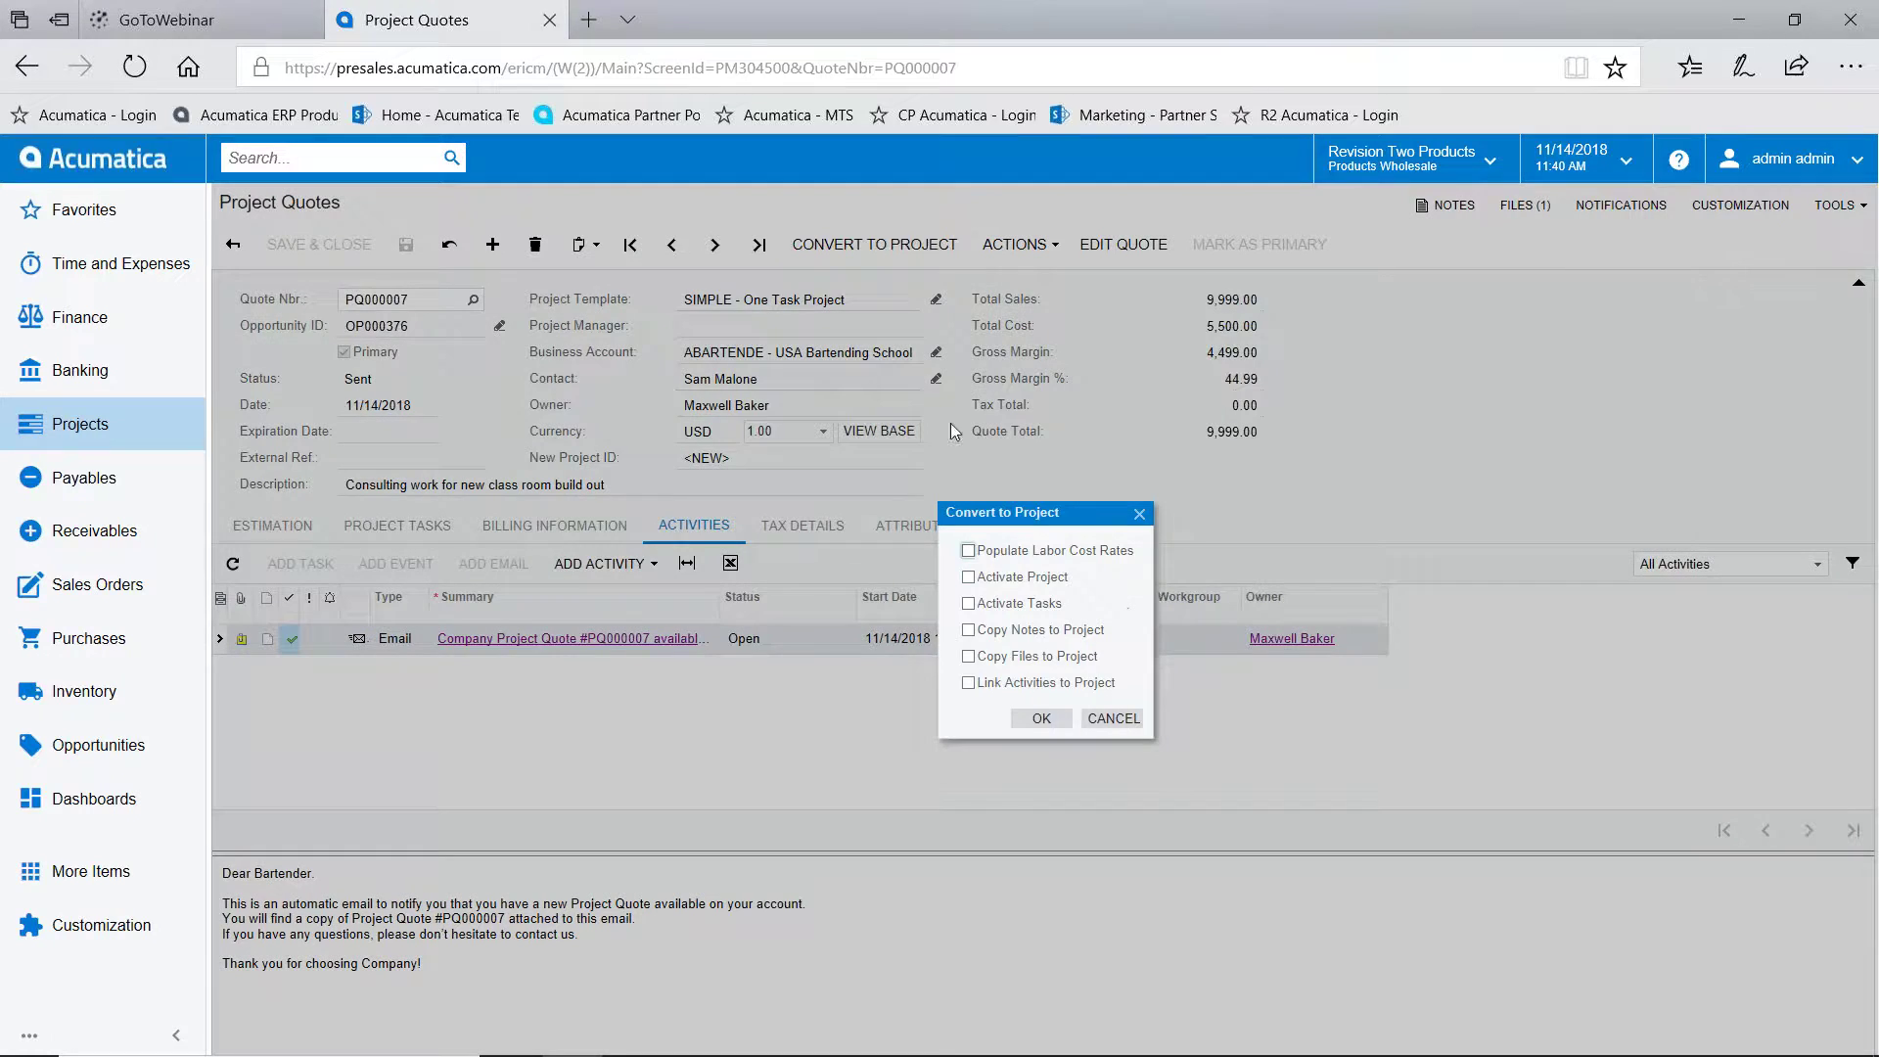
click(970, 631)
click(969, 658)
click(1041, 722)
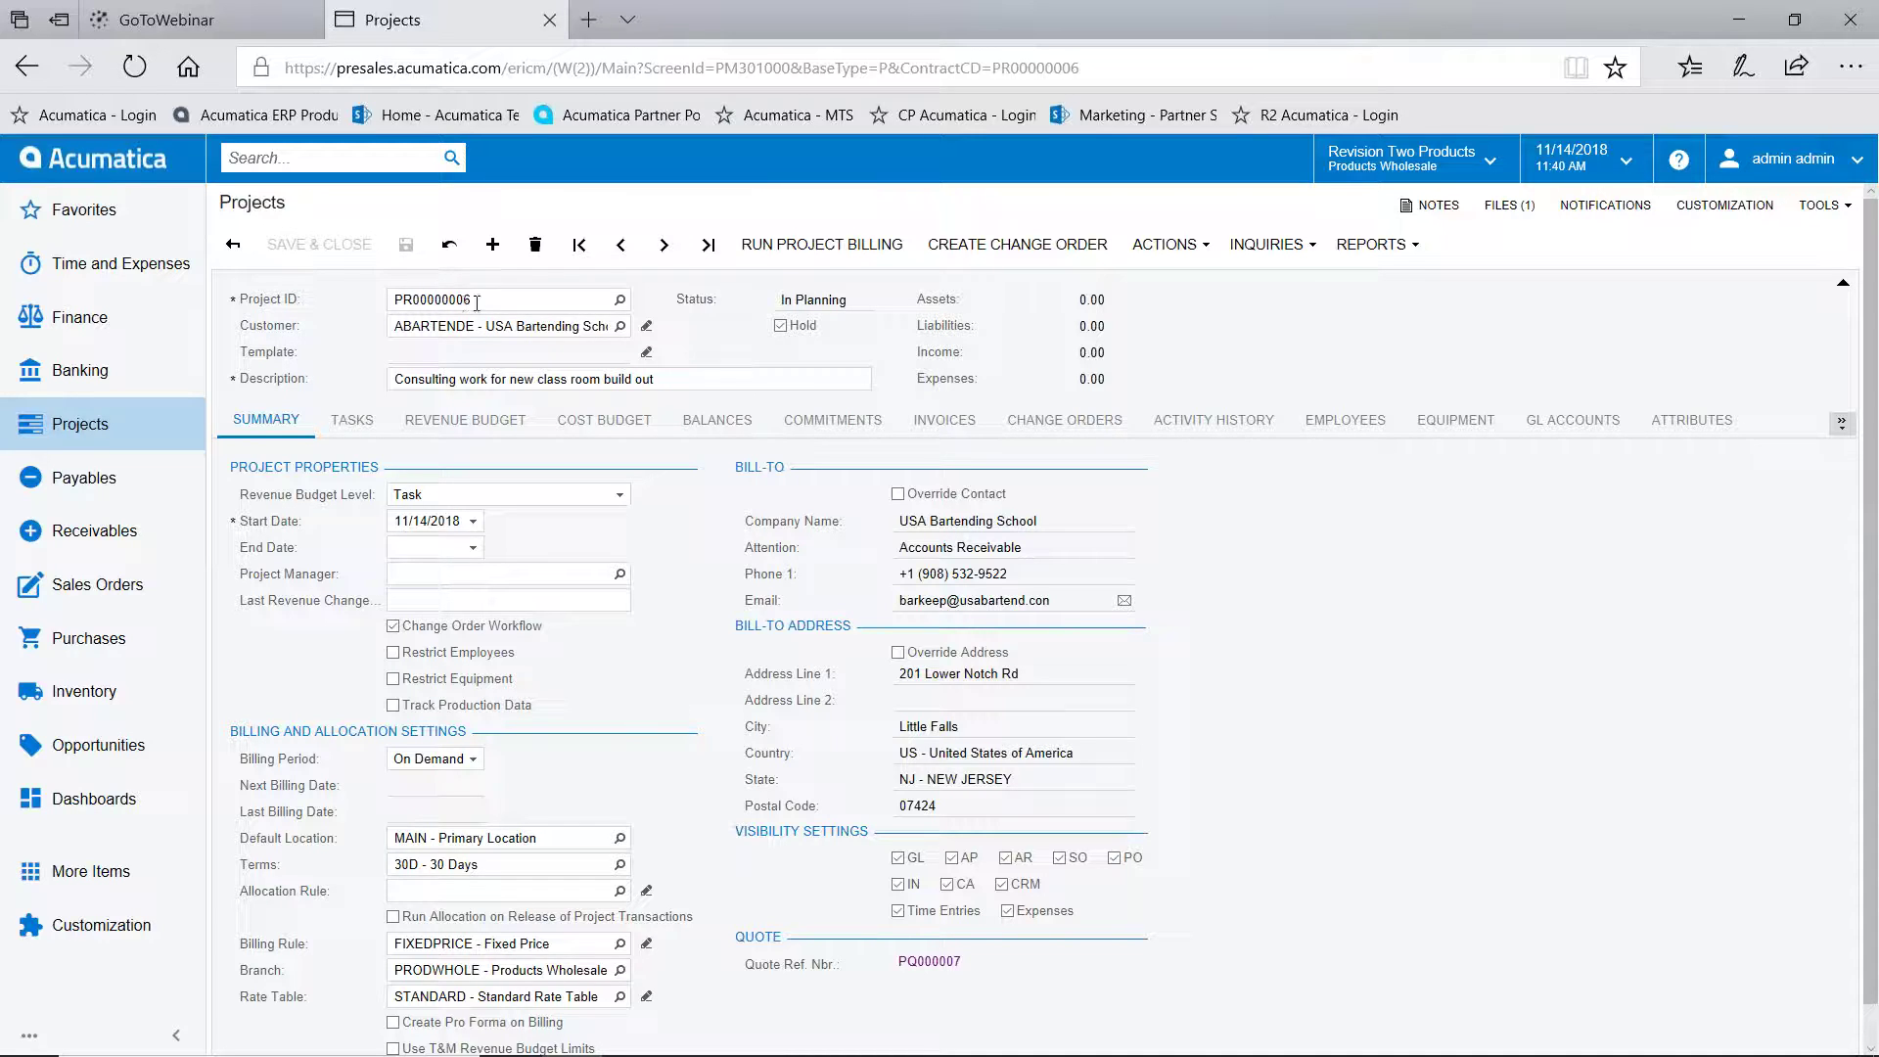
Review PR00000006's note and files, then clear Hold and save it as Active
click(1428, 204)
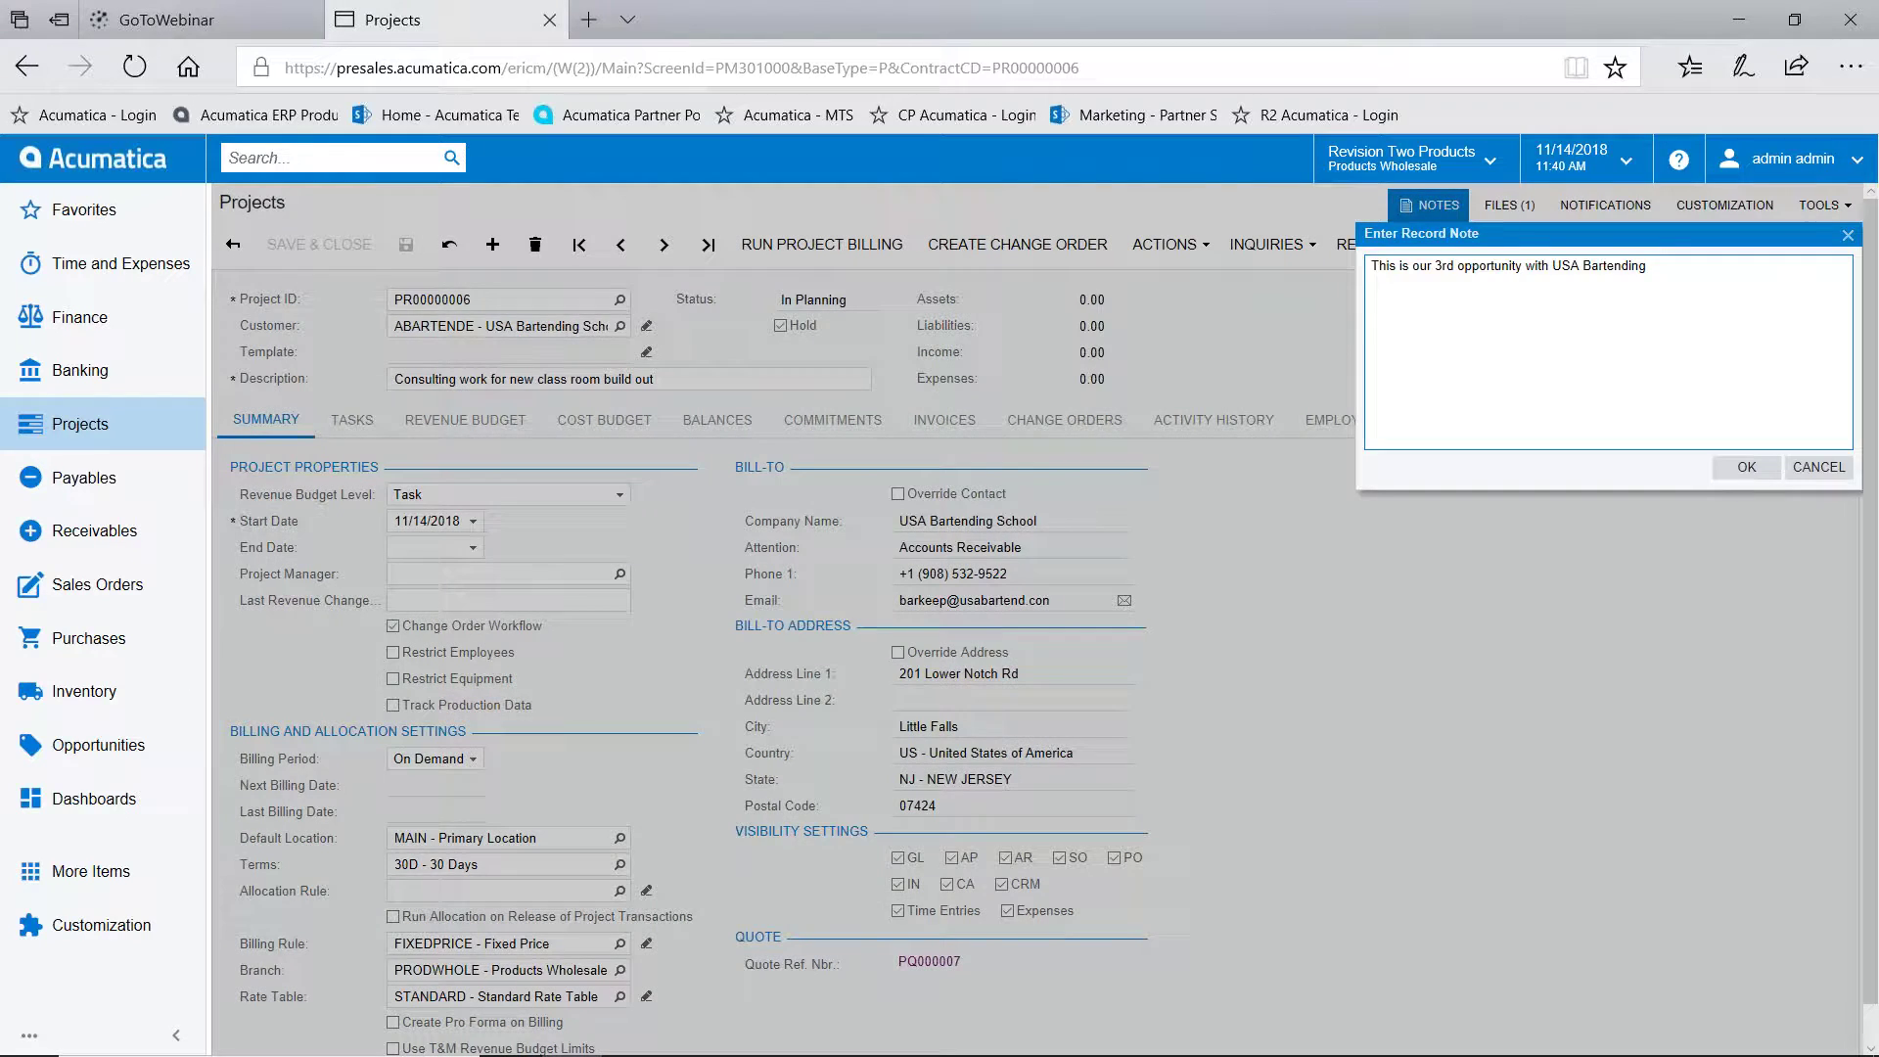
key(Escape)
click(1510, 204)
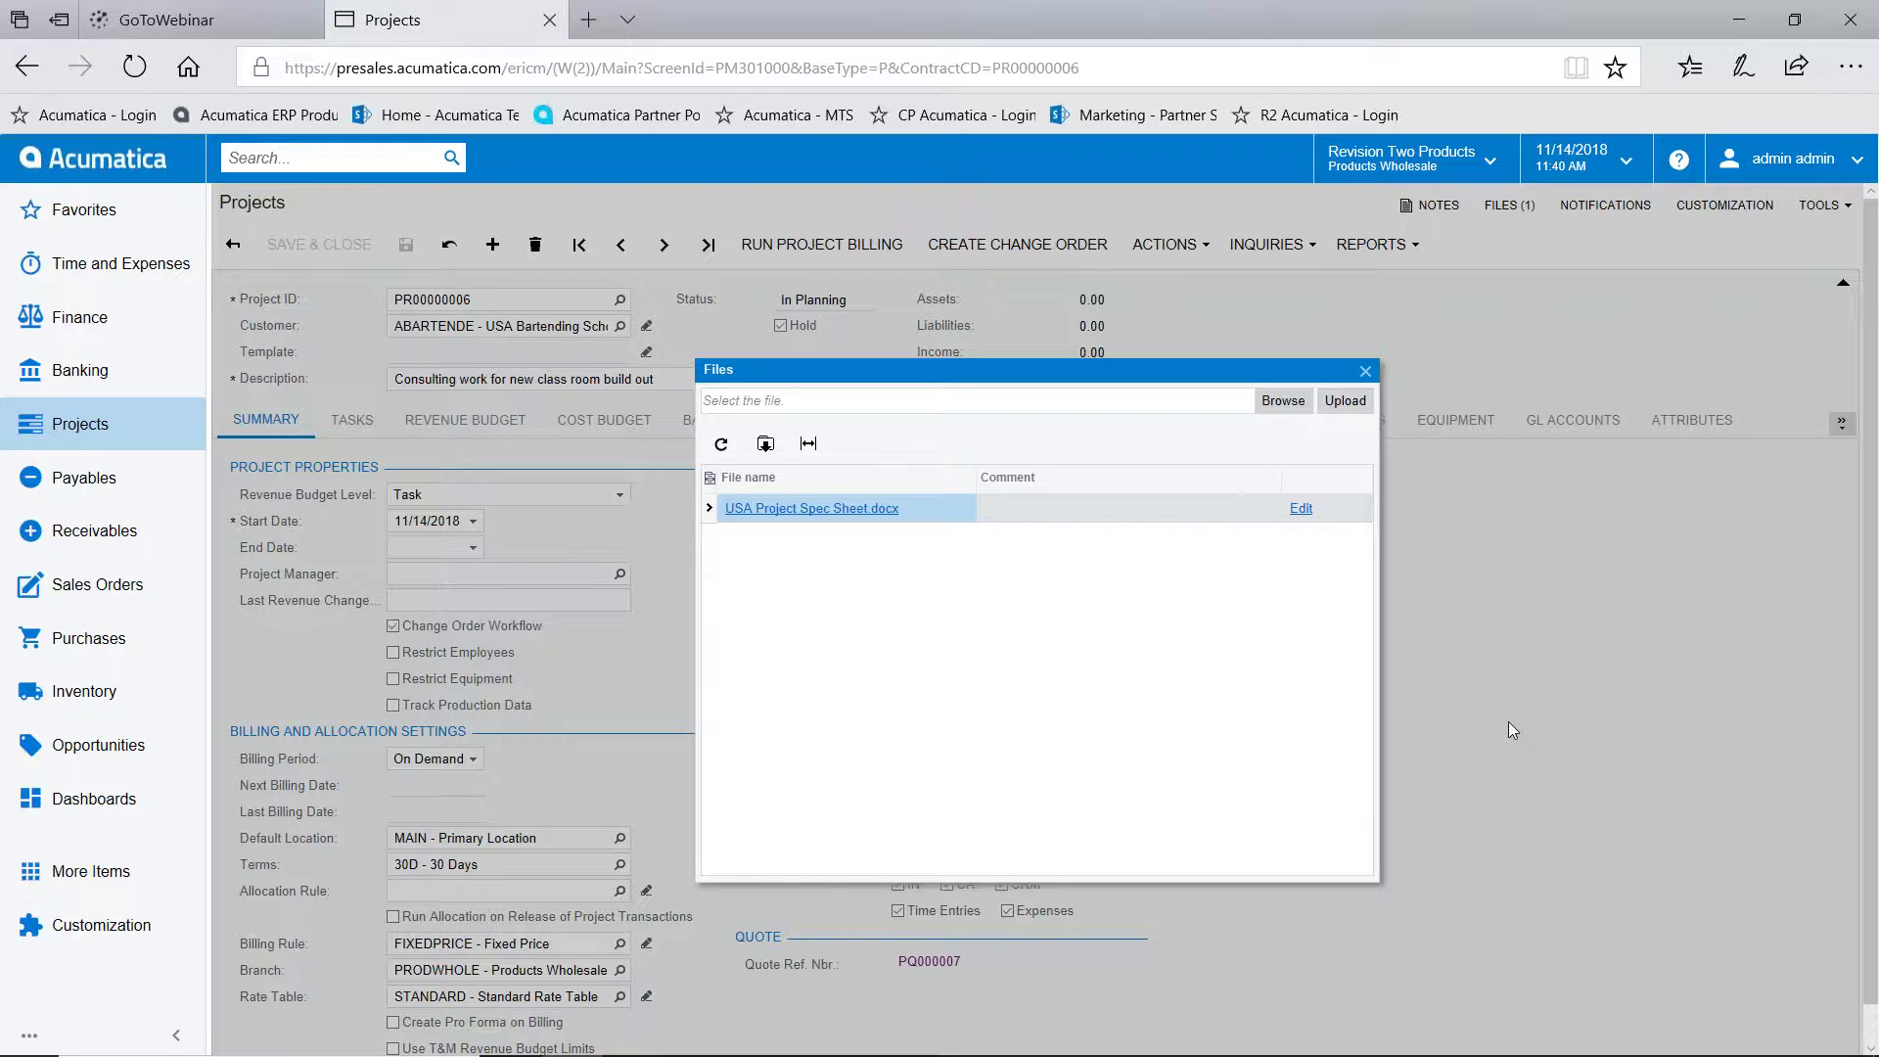
click(1366, 372)
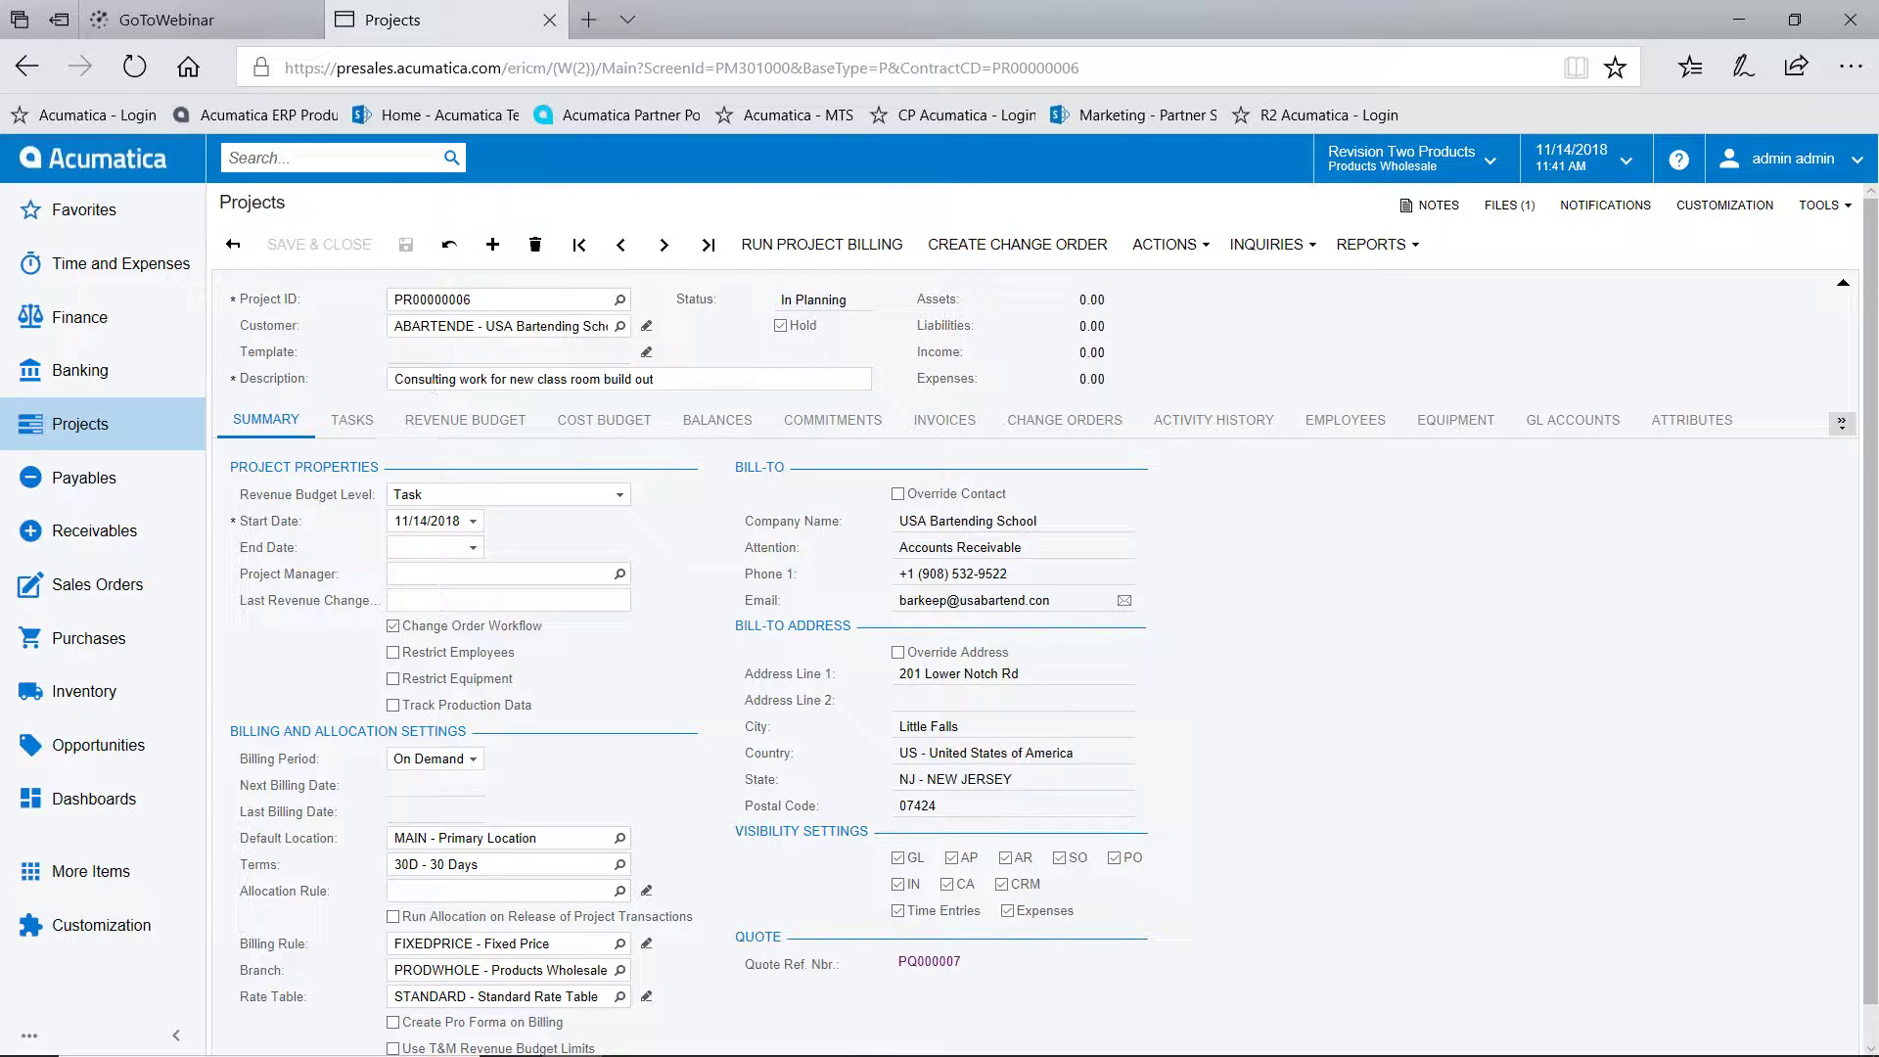
click(780, 326)
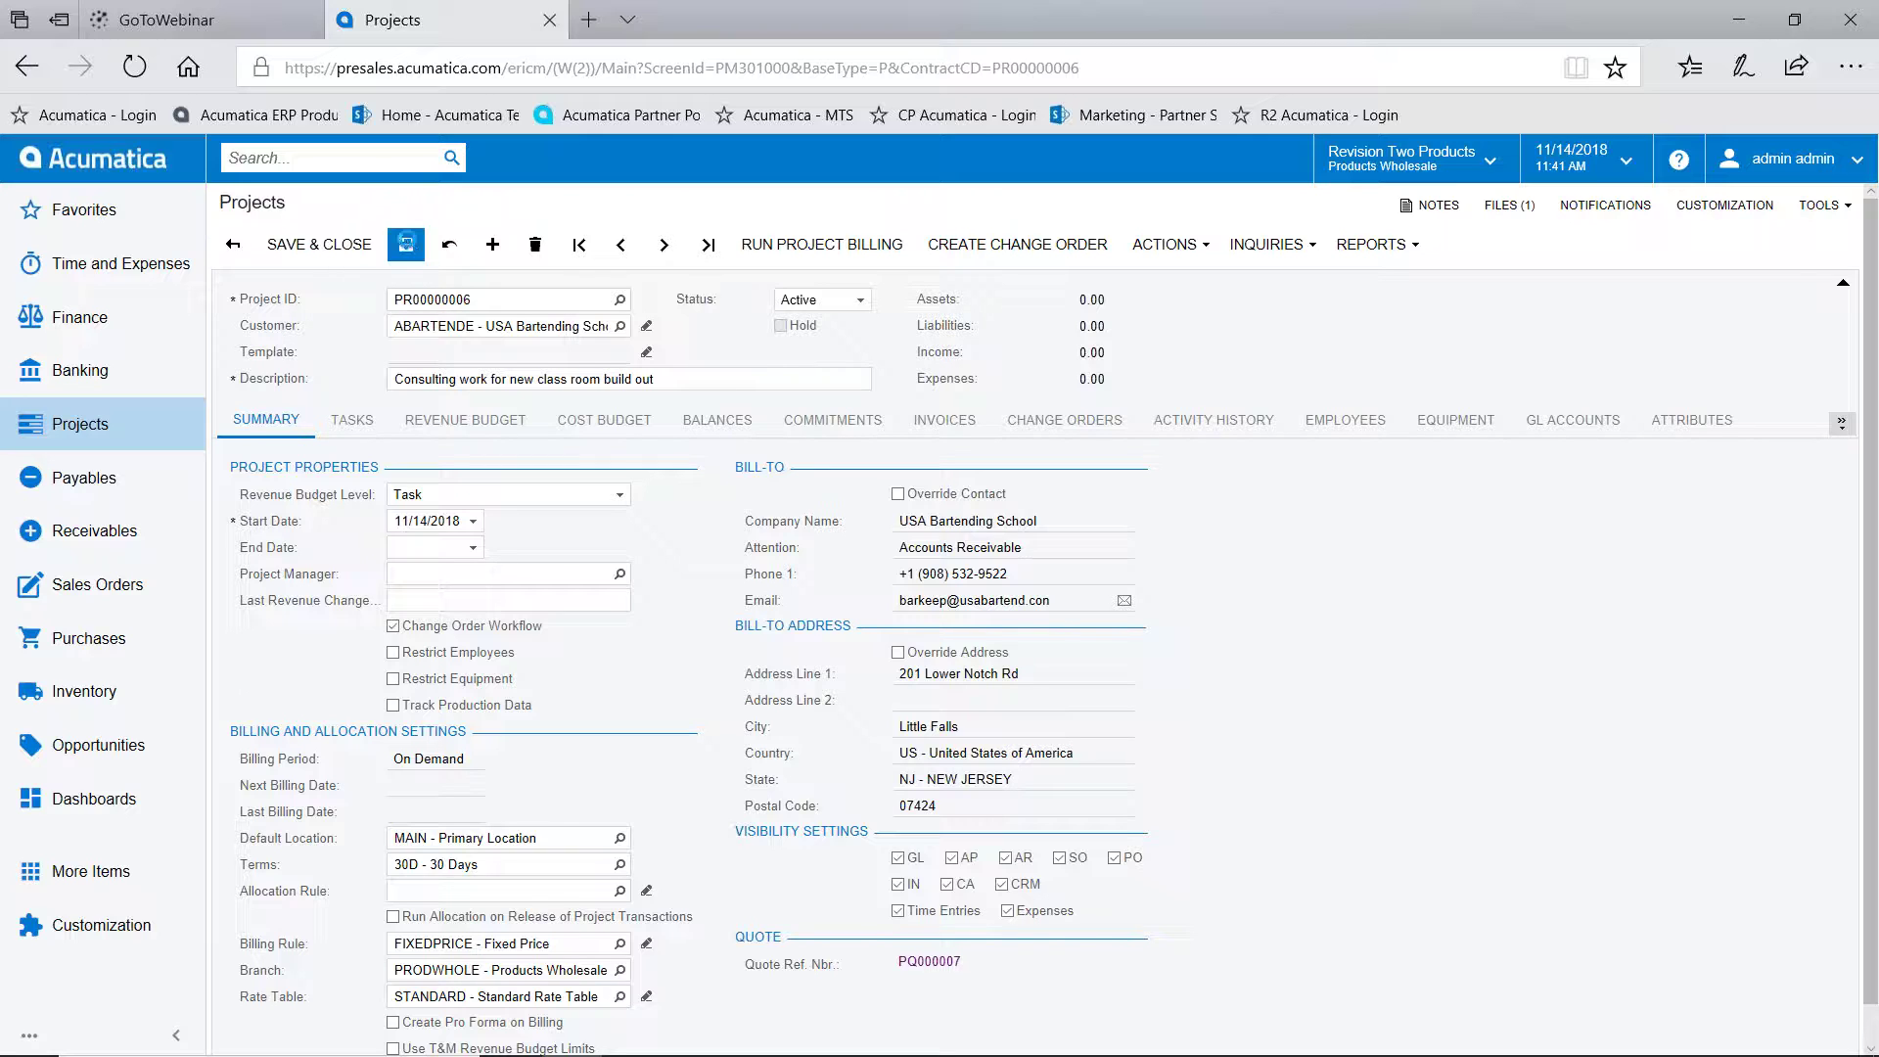
click(405, 245)
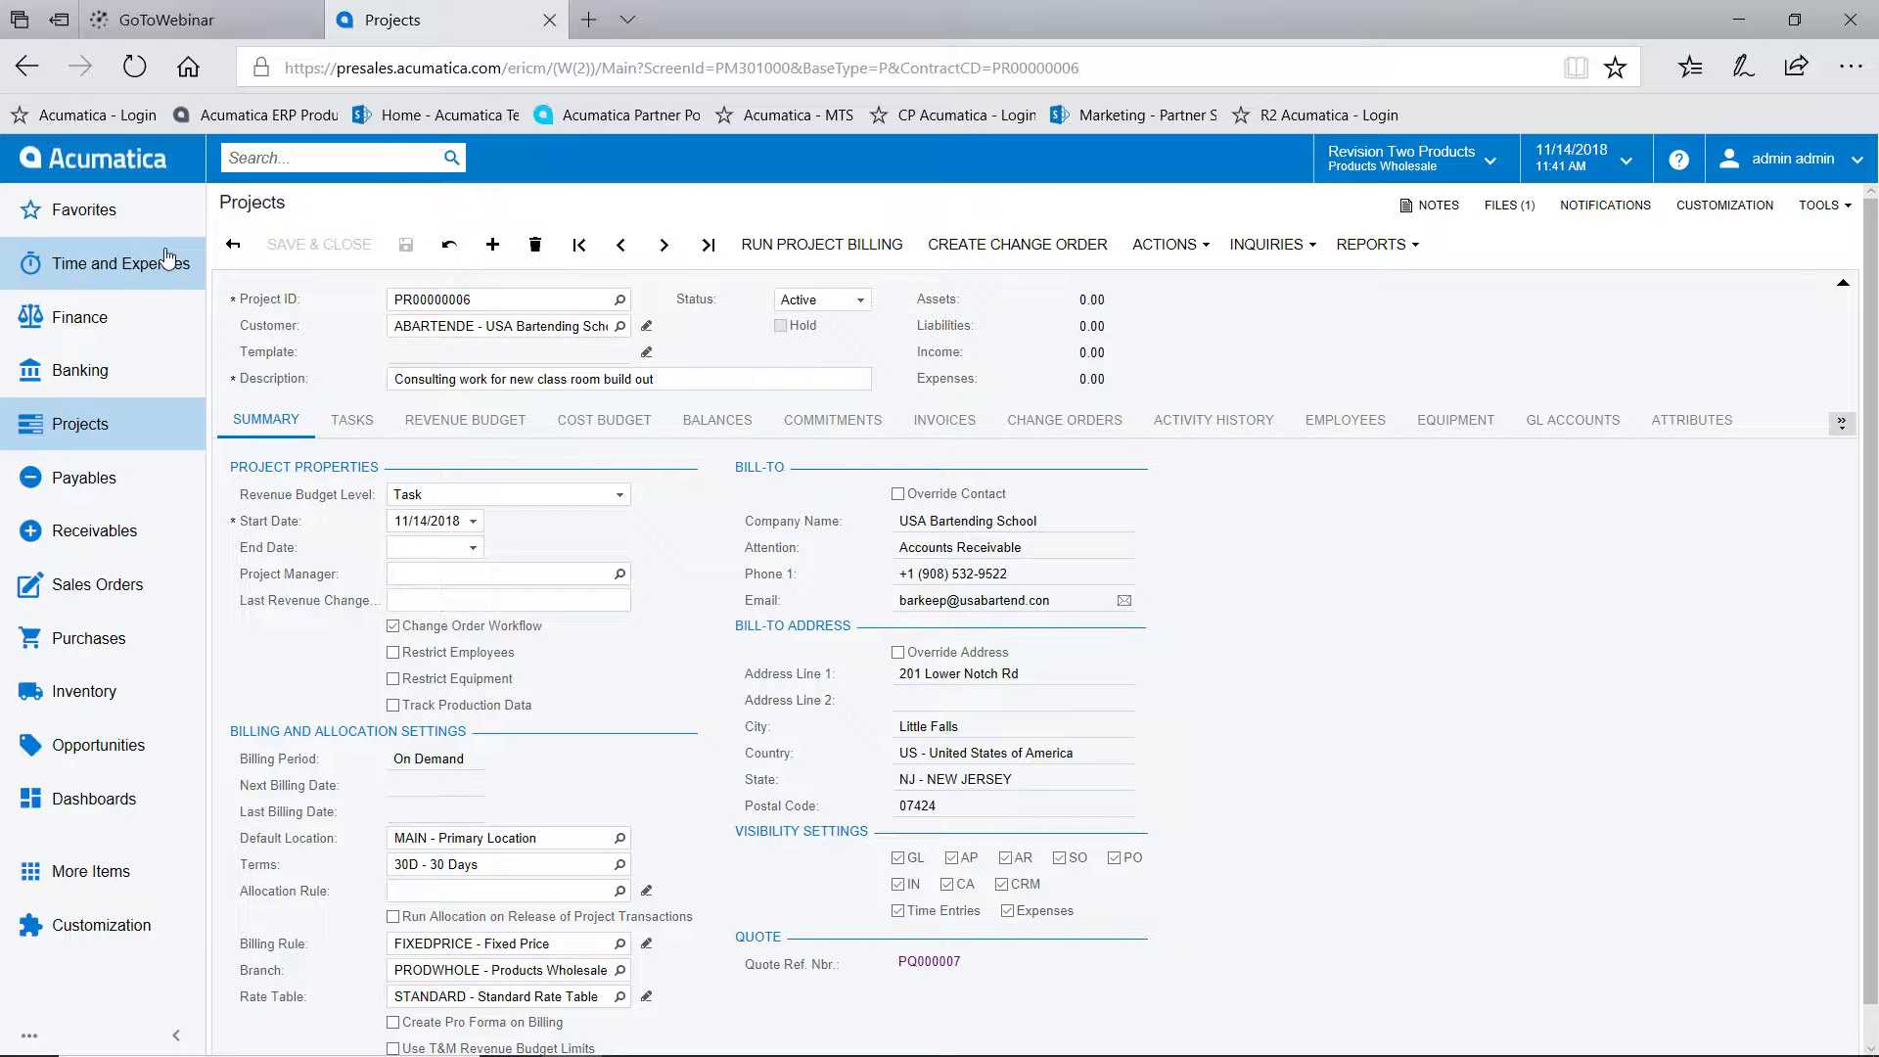
Open the Project Manager dashboard from Favorites to see the 10 active projects' budgets and expenses
click(88, 209)
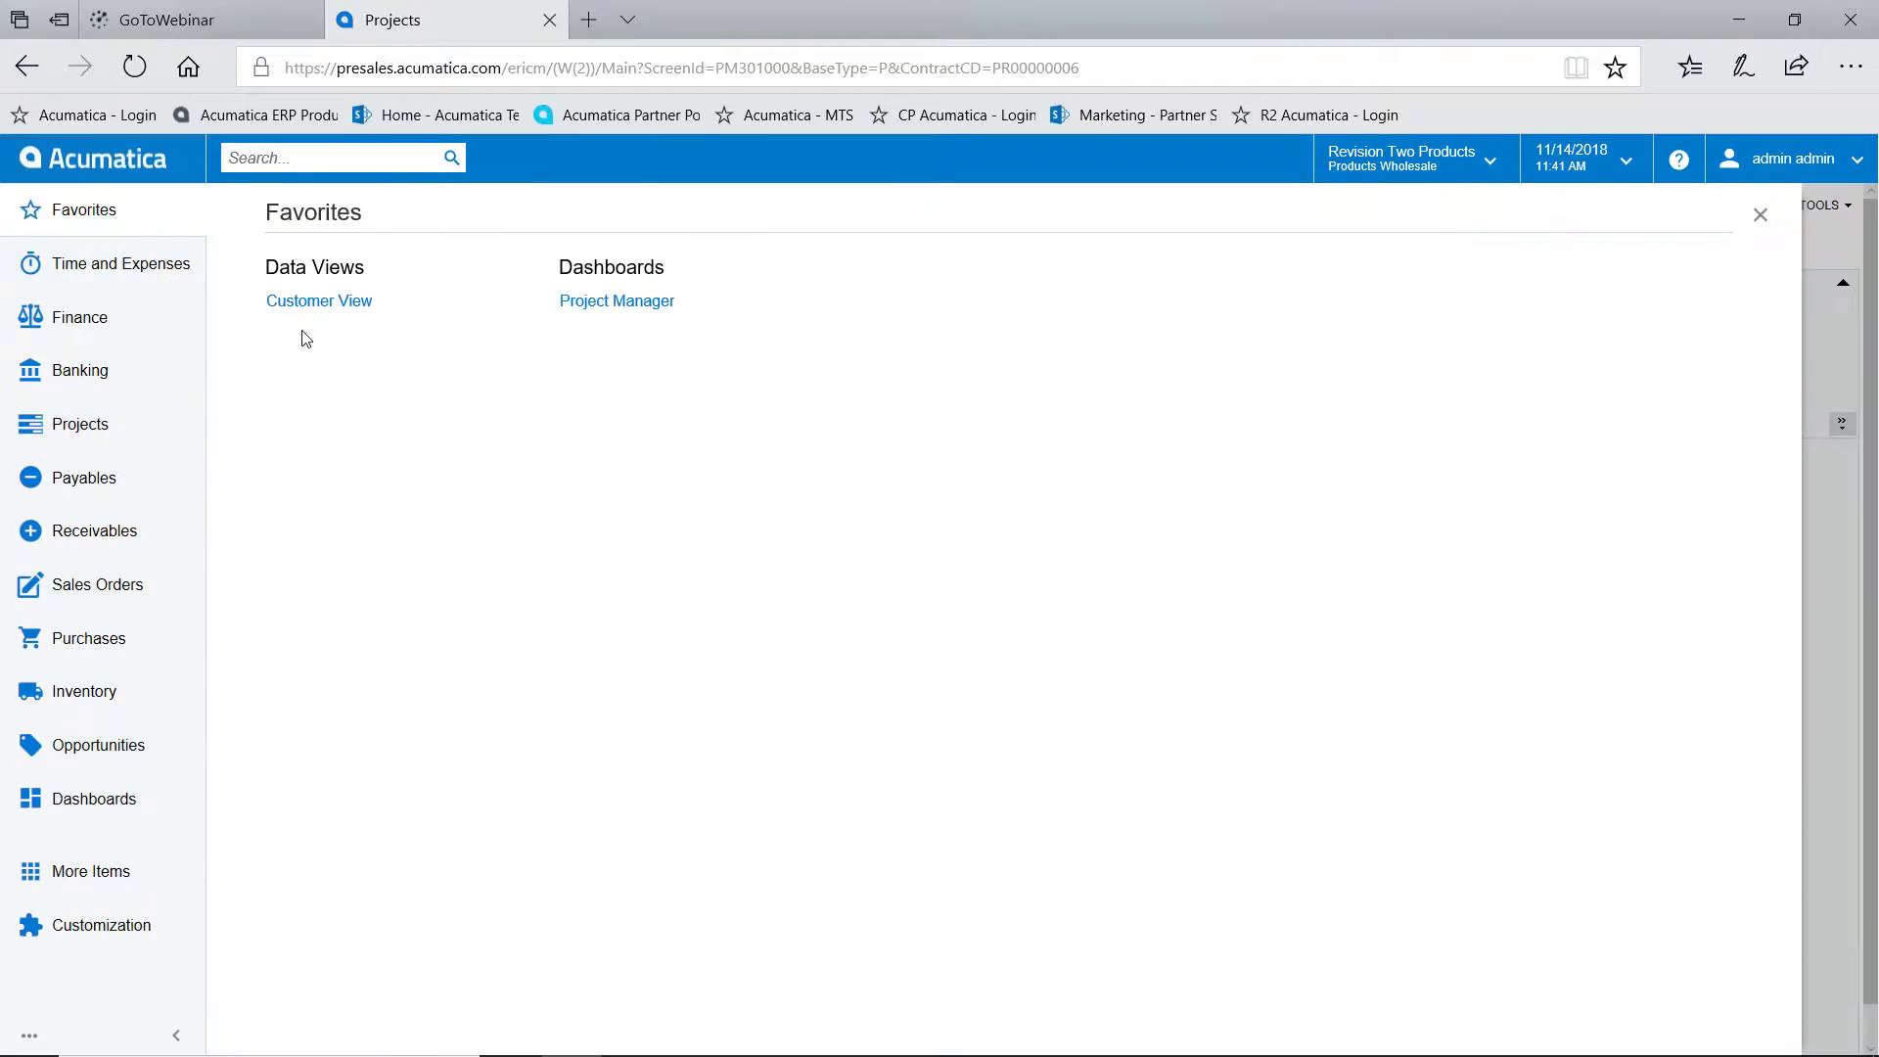
click(615, 301)
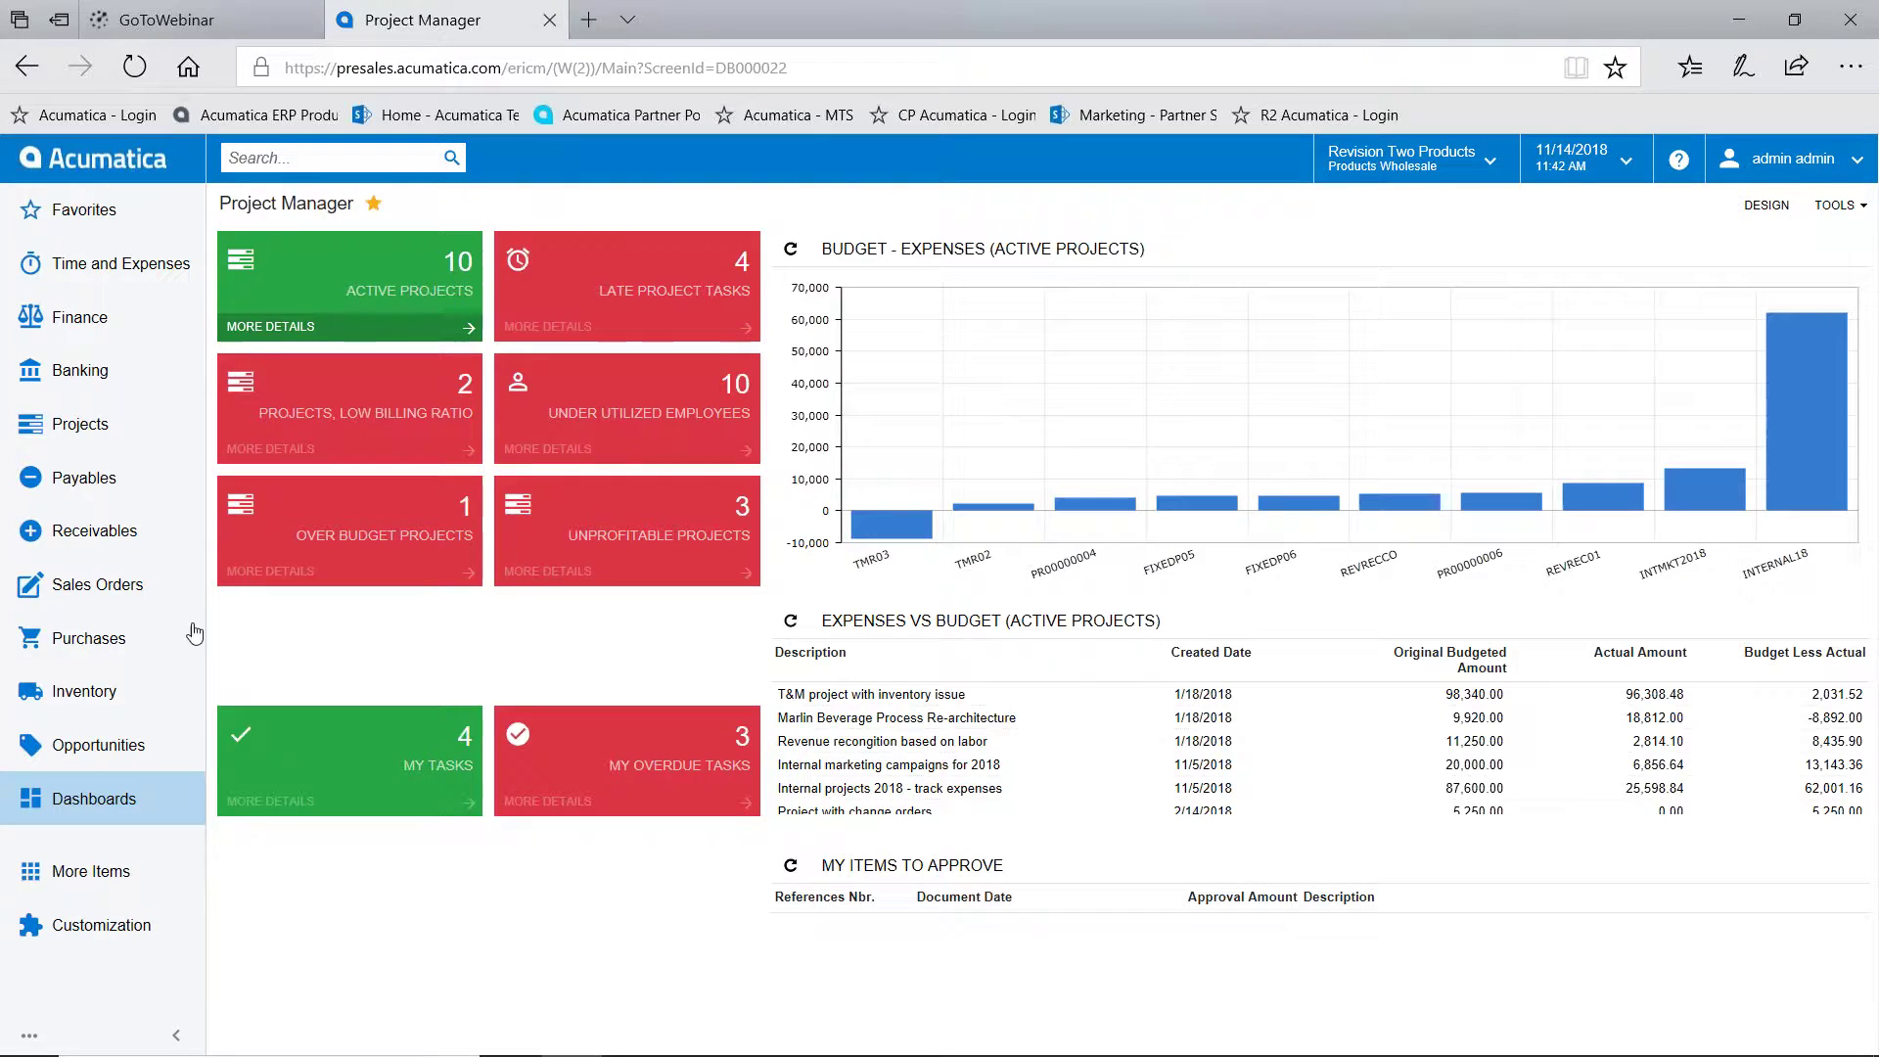
mouse_move(297, 1050)
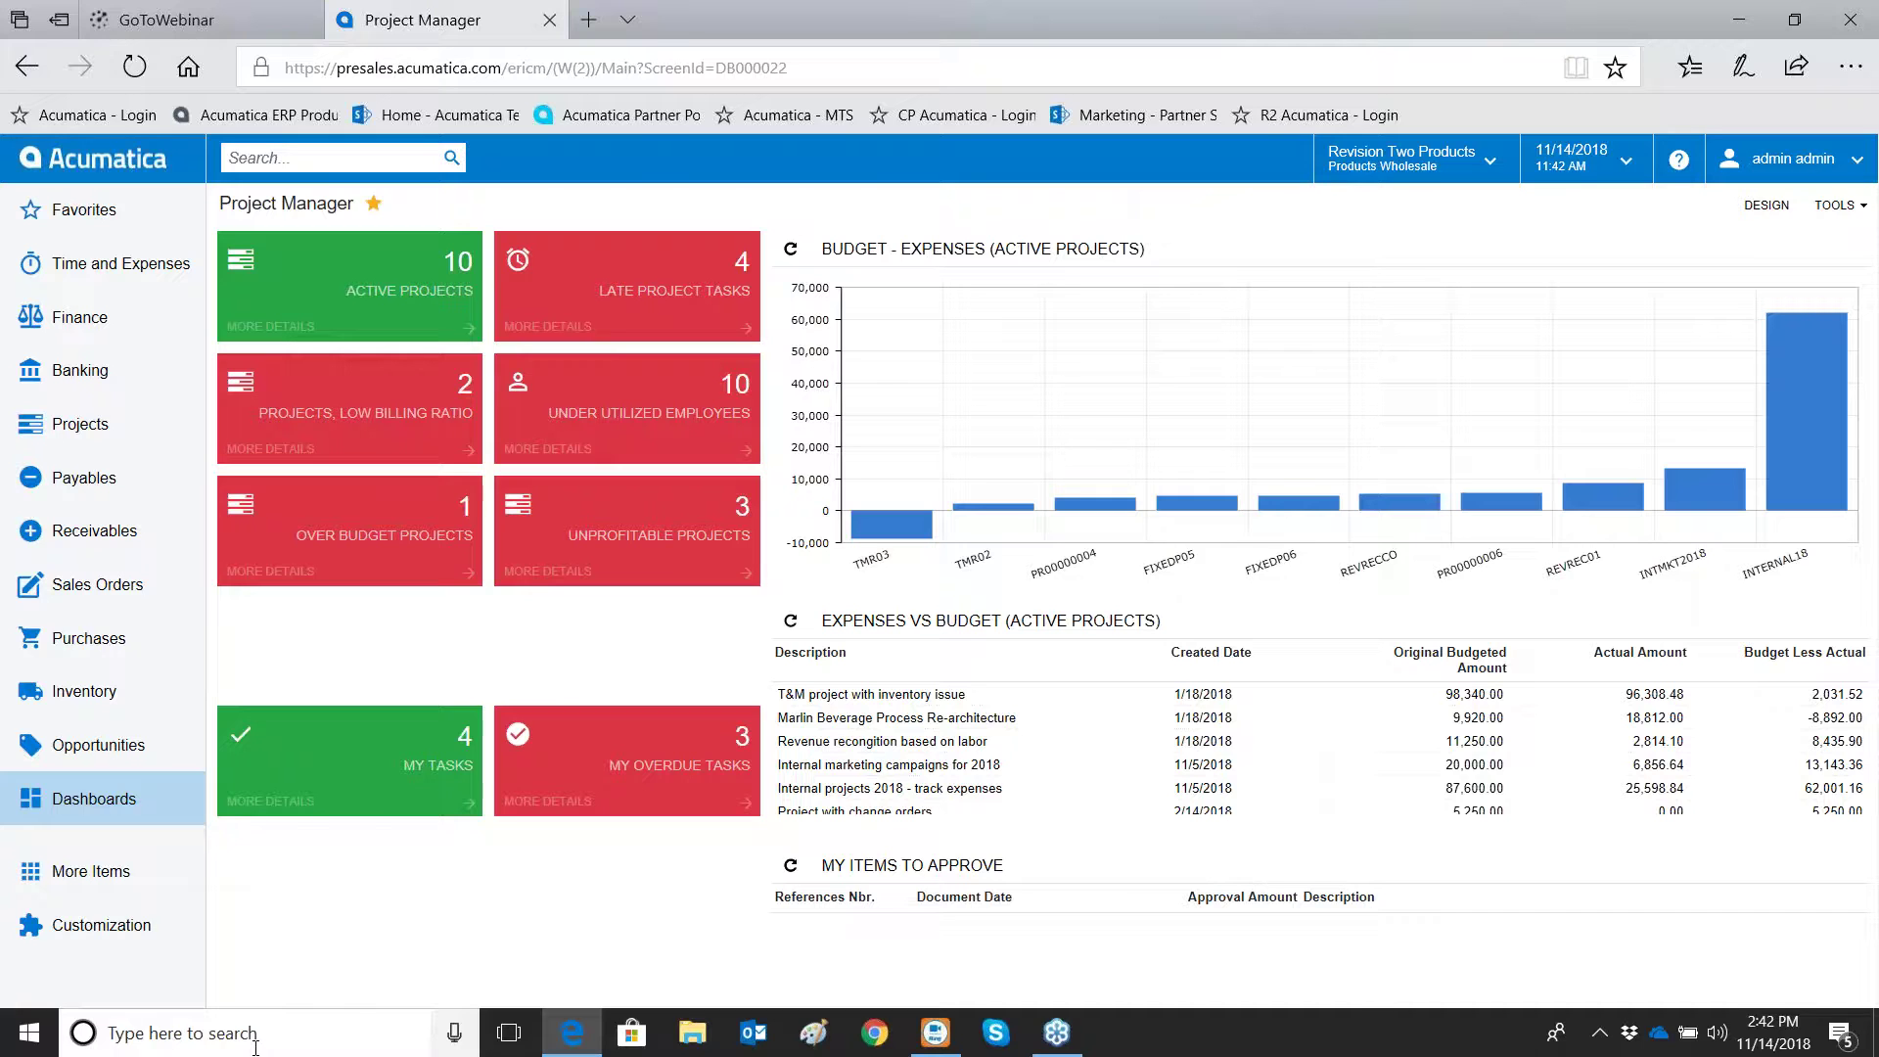
Launch AirServer Universal from Windows search, letting it start despite the conflict
click(254, 1040)
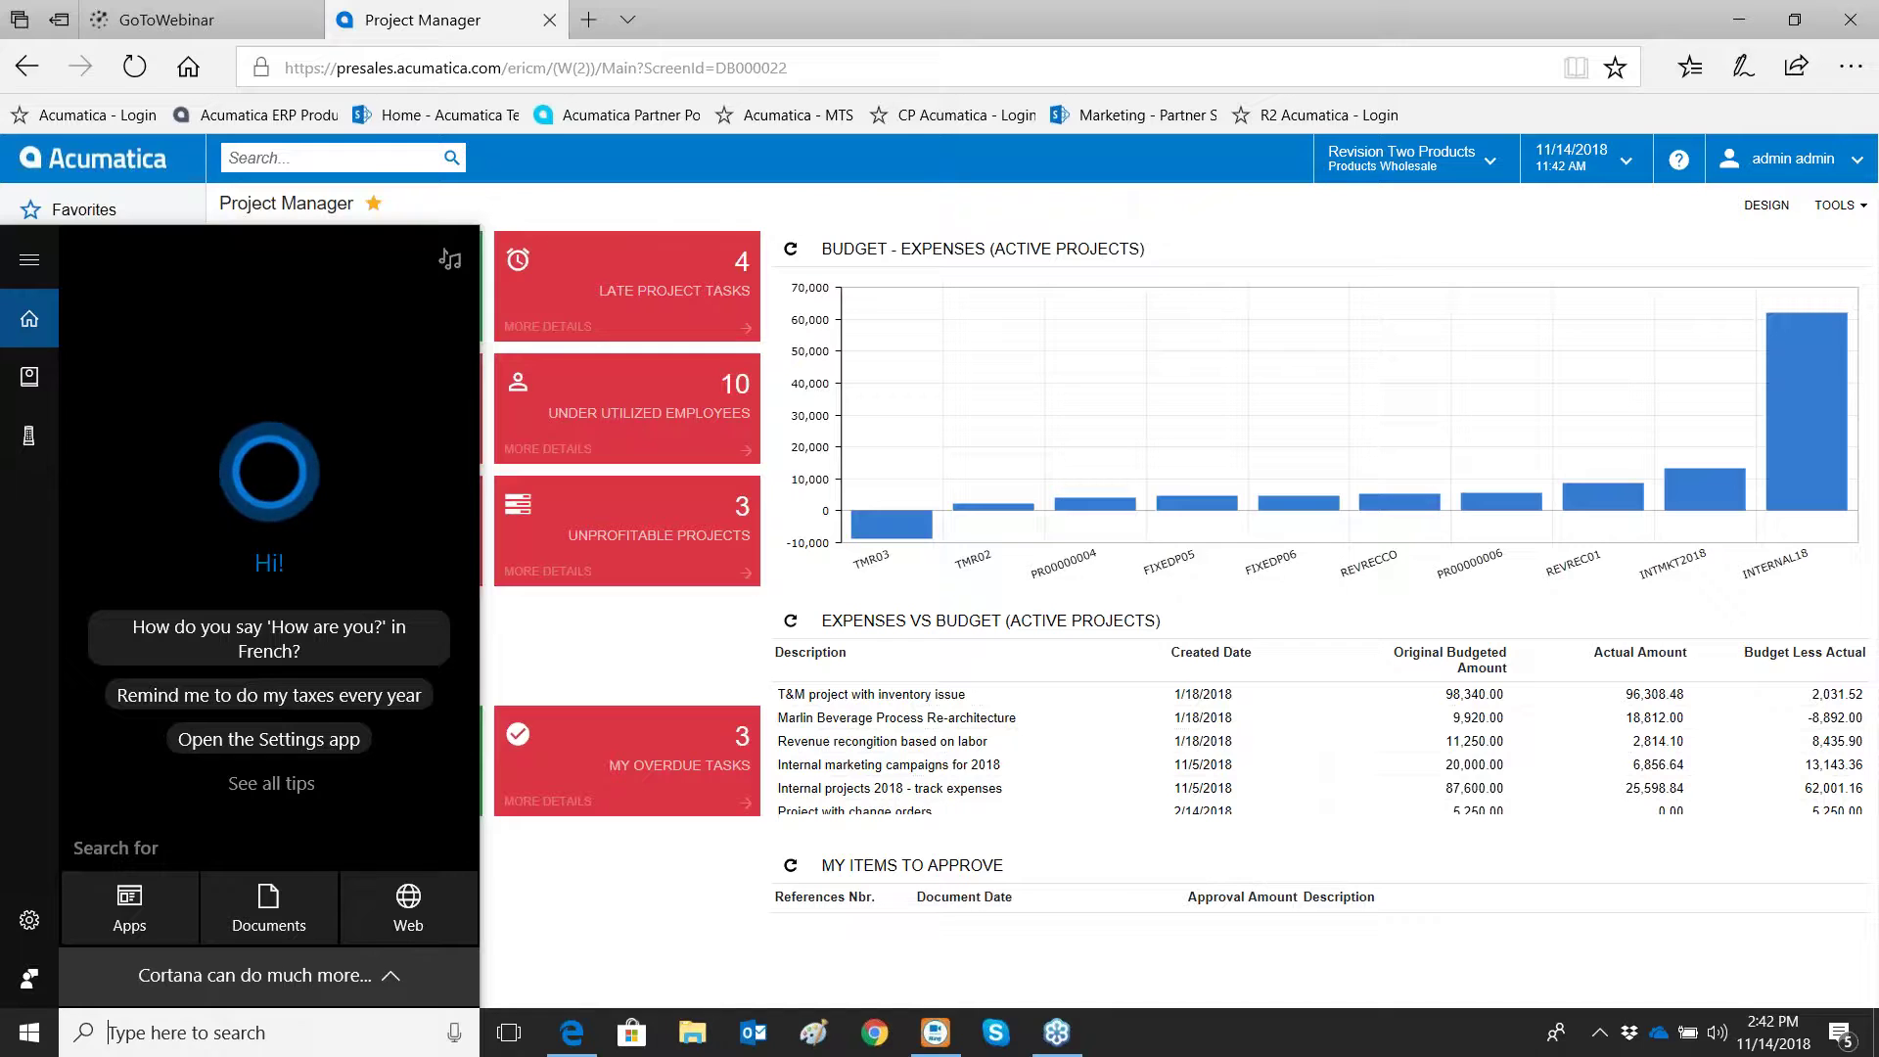
text(a)
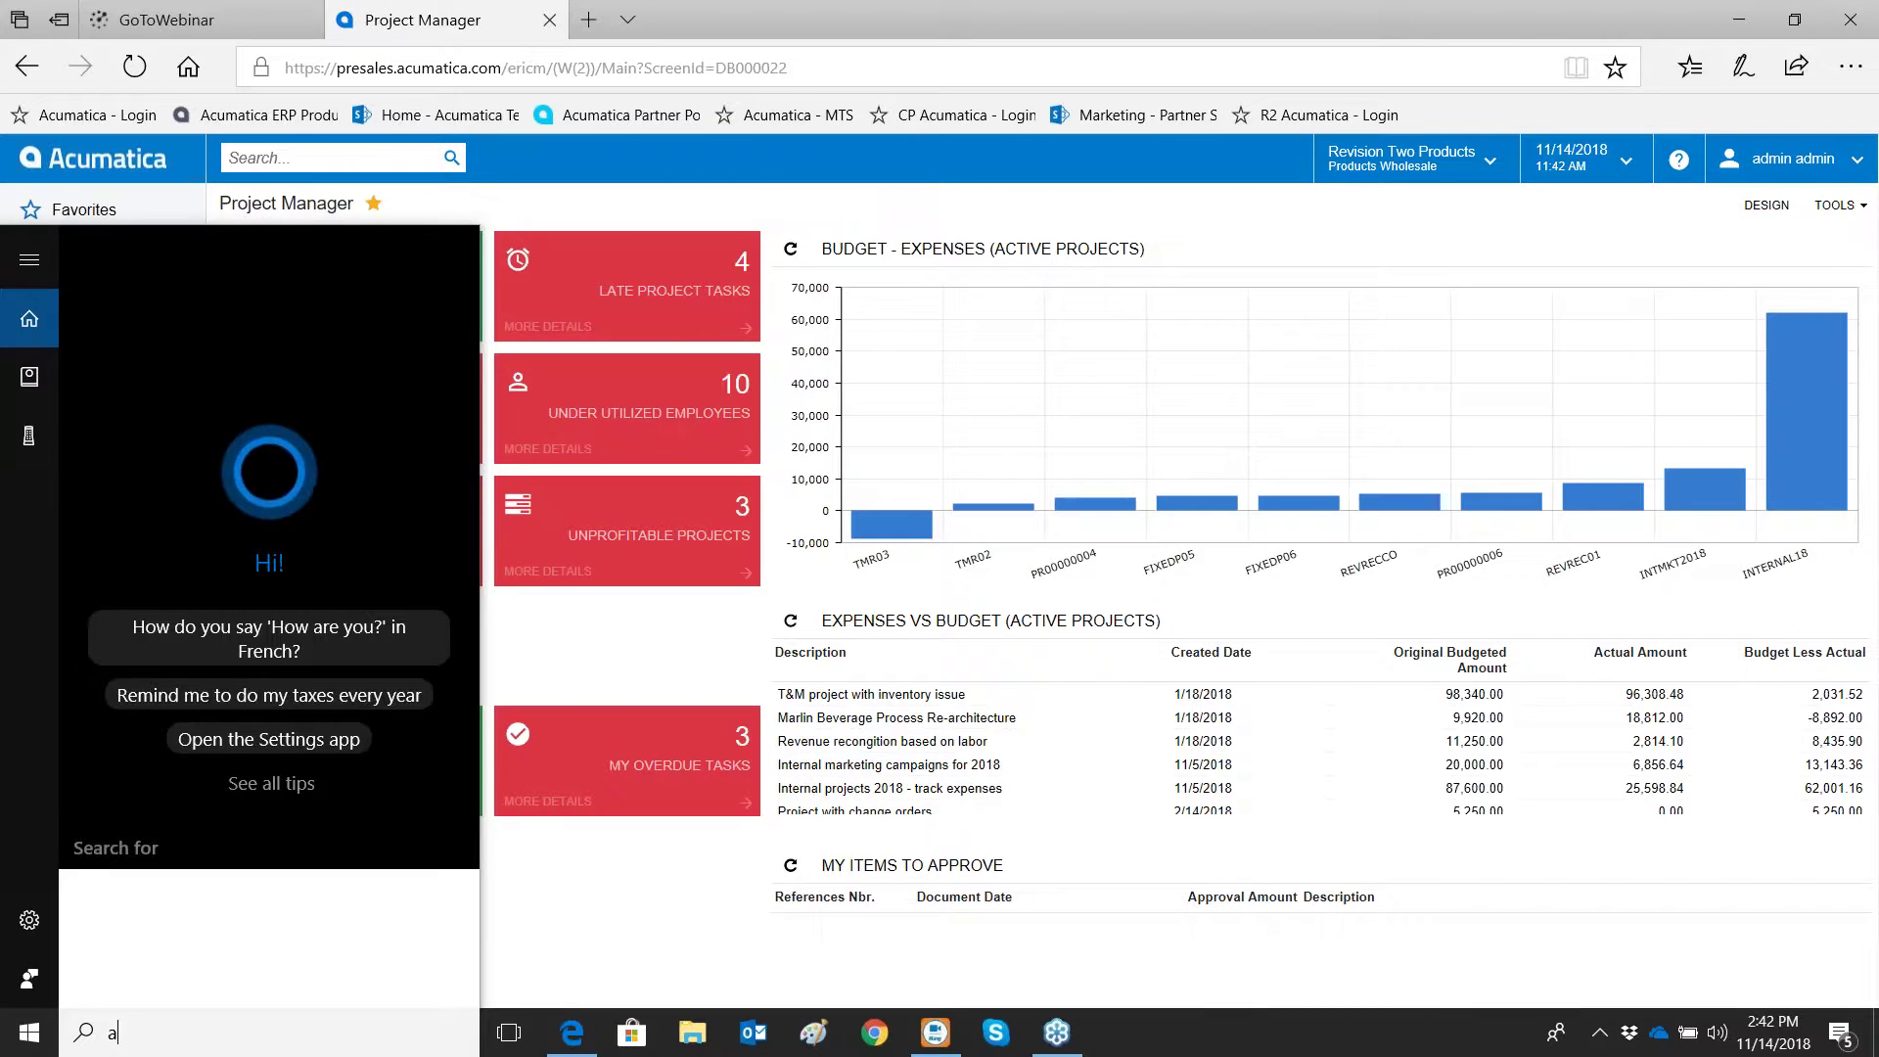
text(ir)
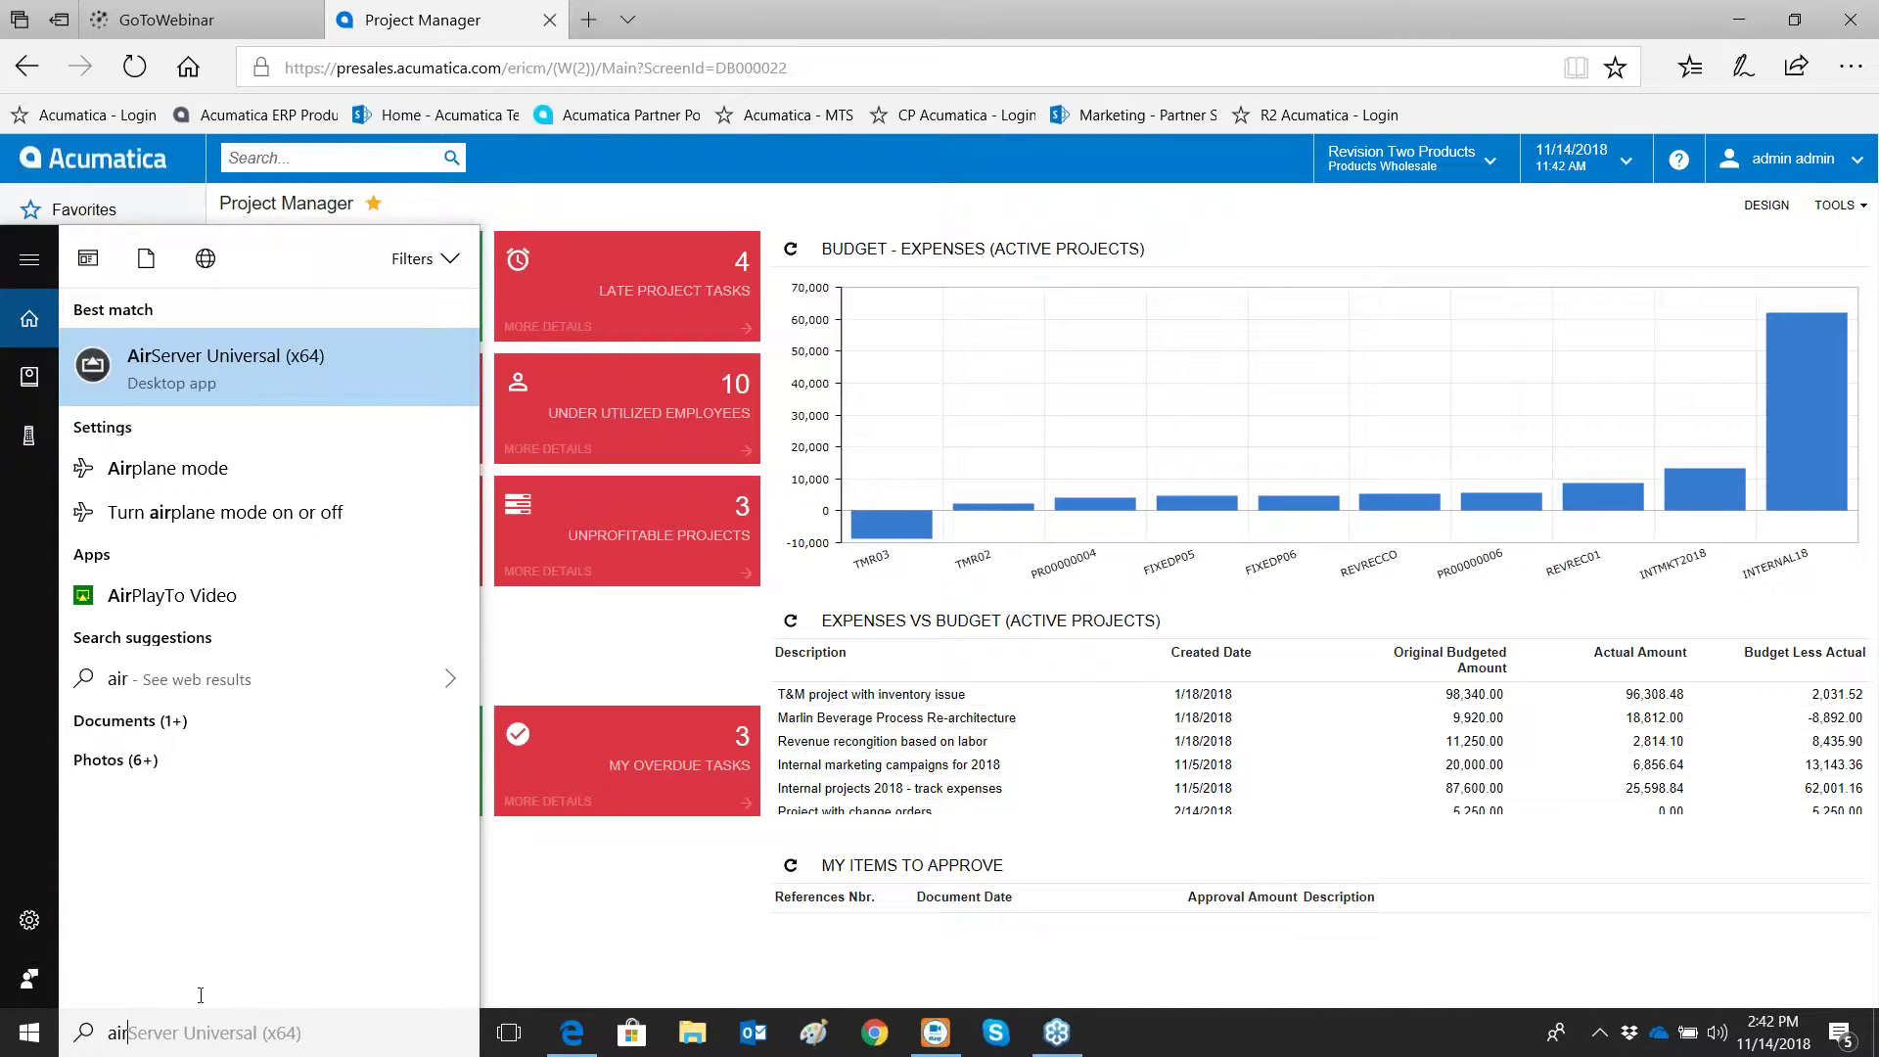
click(349, 364)
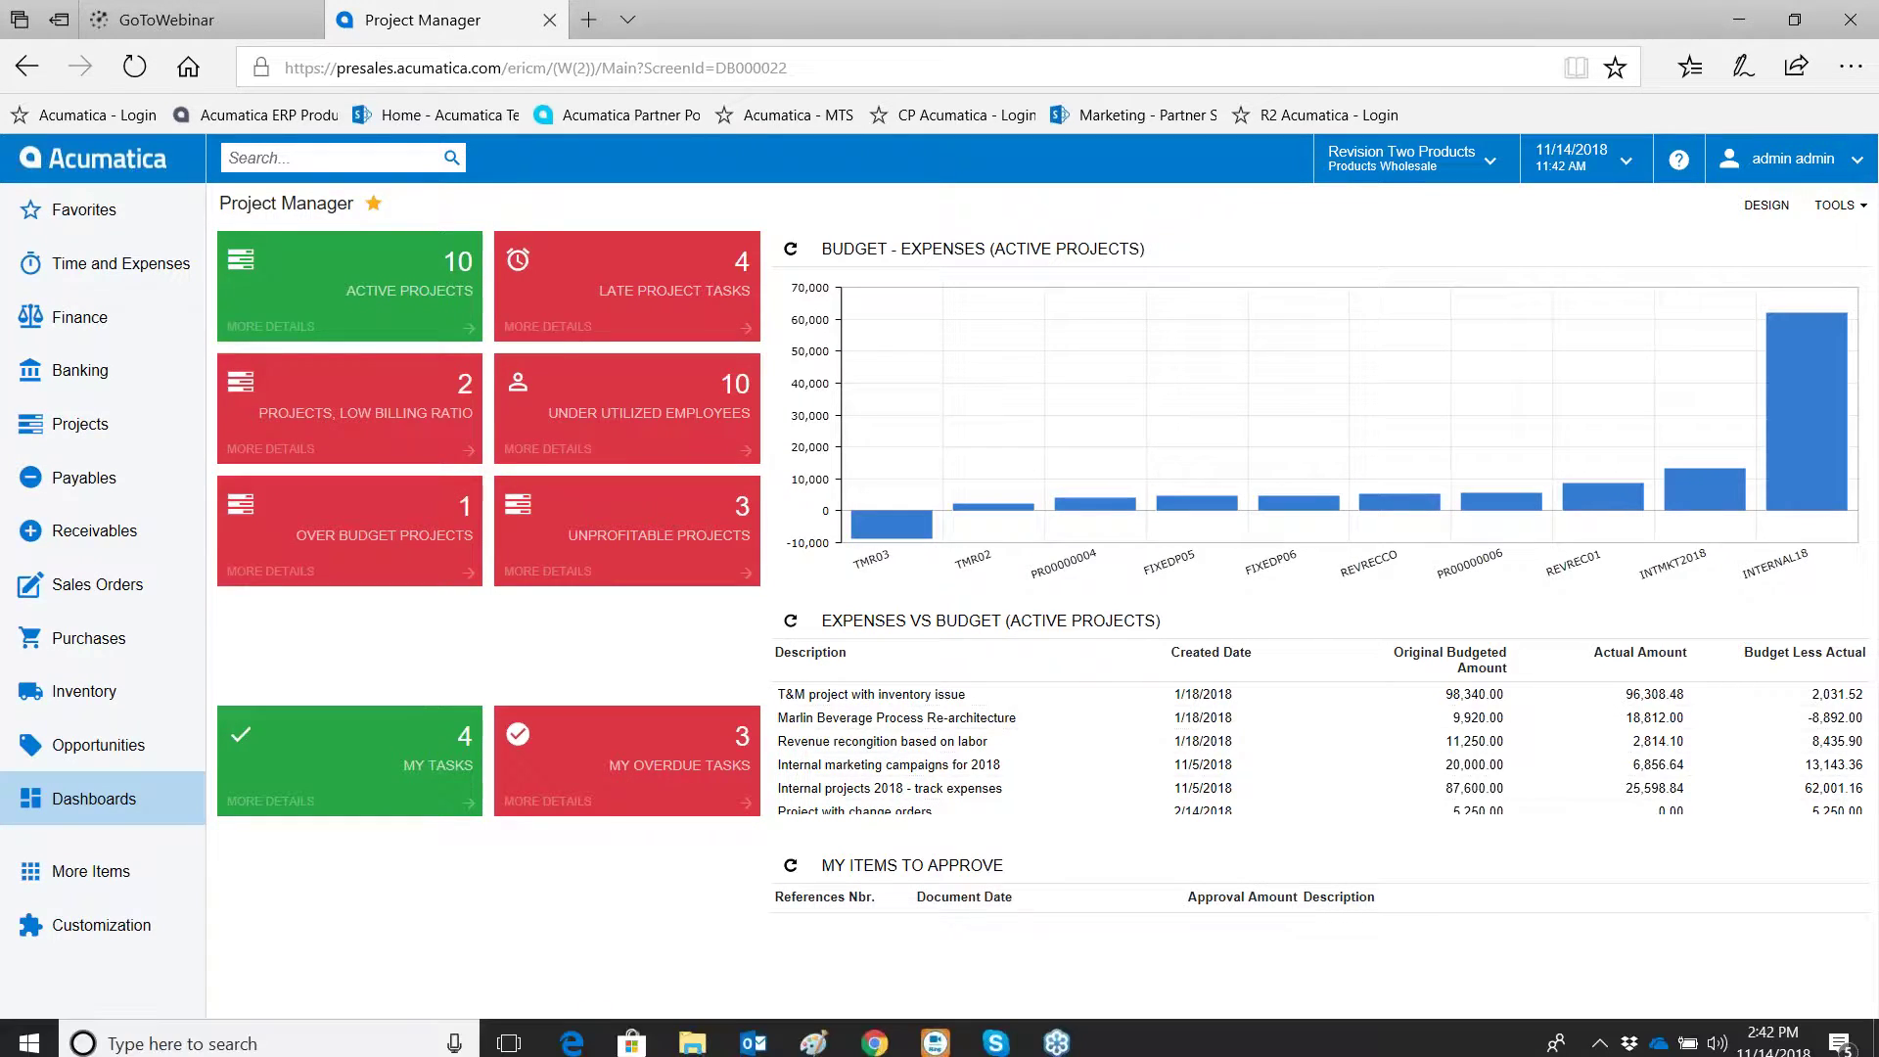
click(1114, 601)
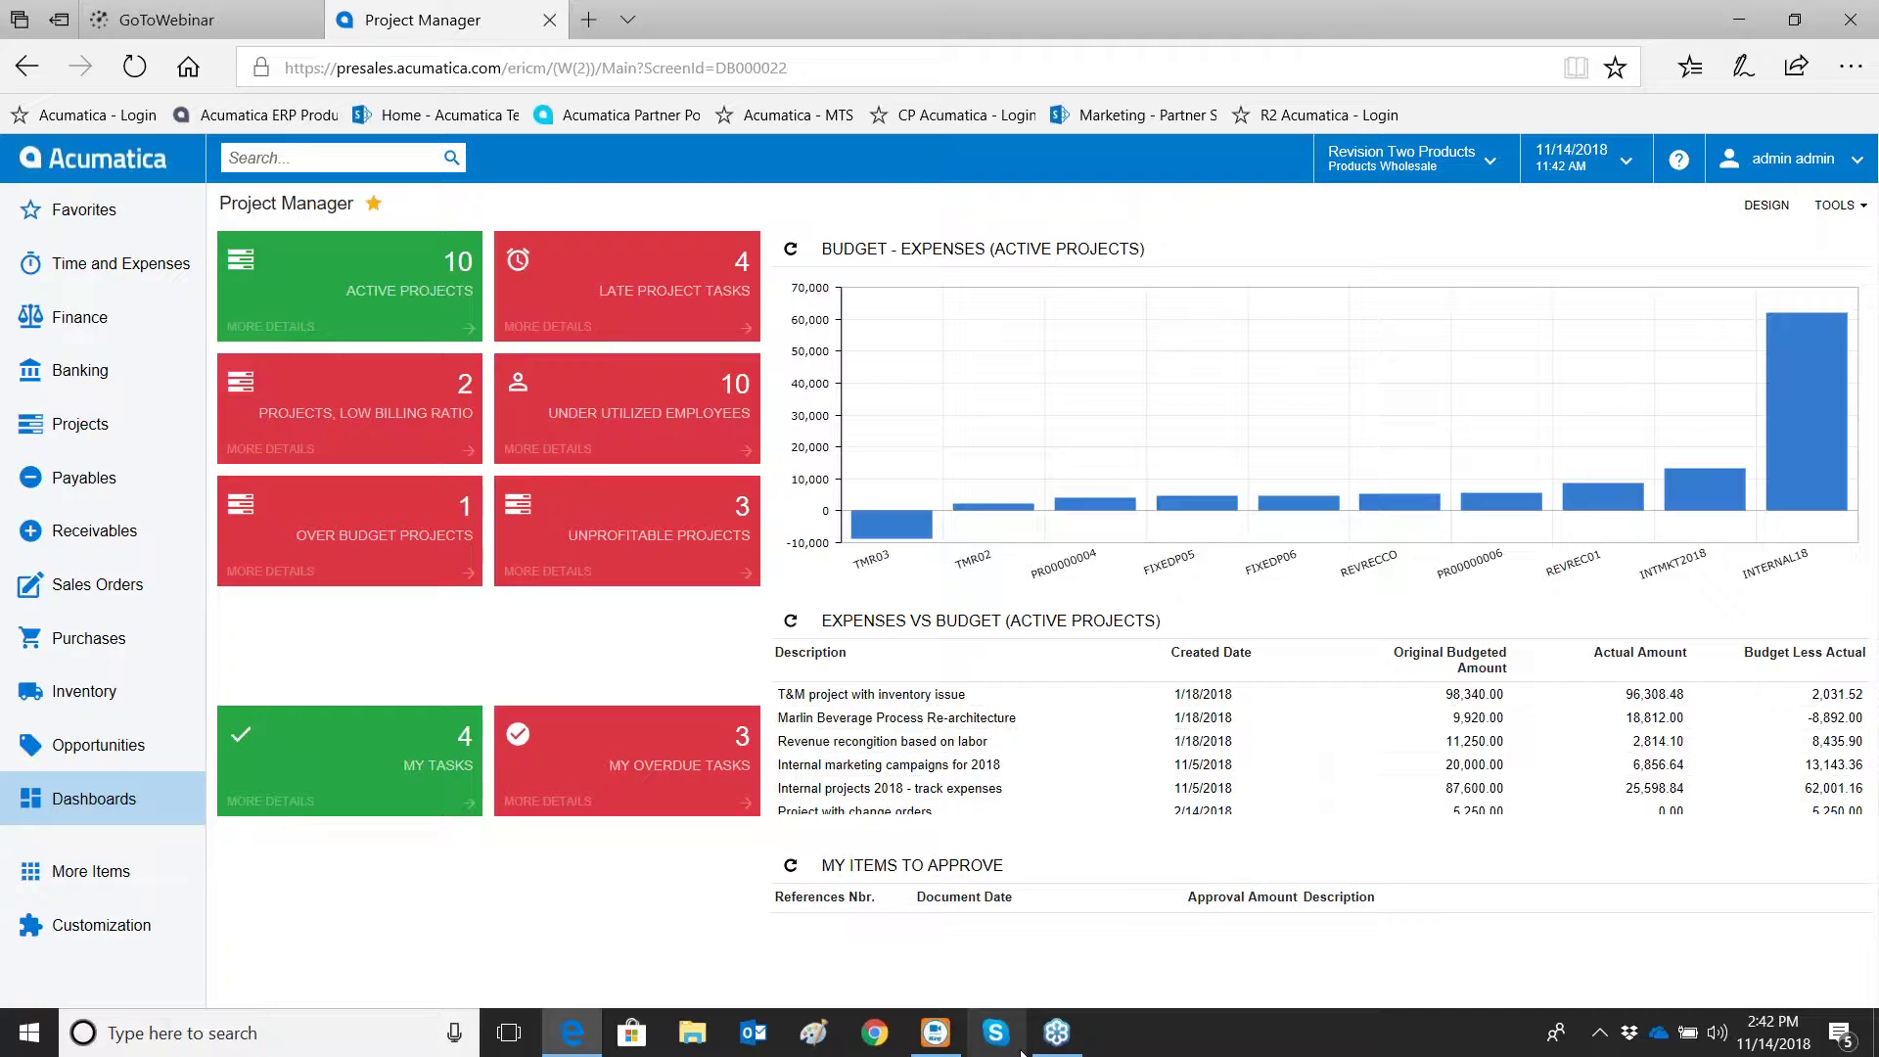
Bring the mirrored iPhone screen forward and move it further right
mouse_move(1057, 1033)
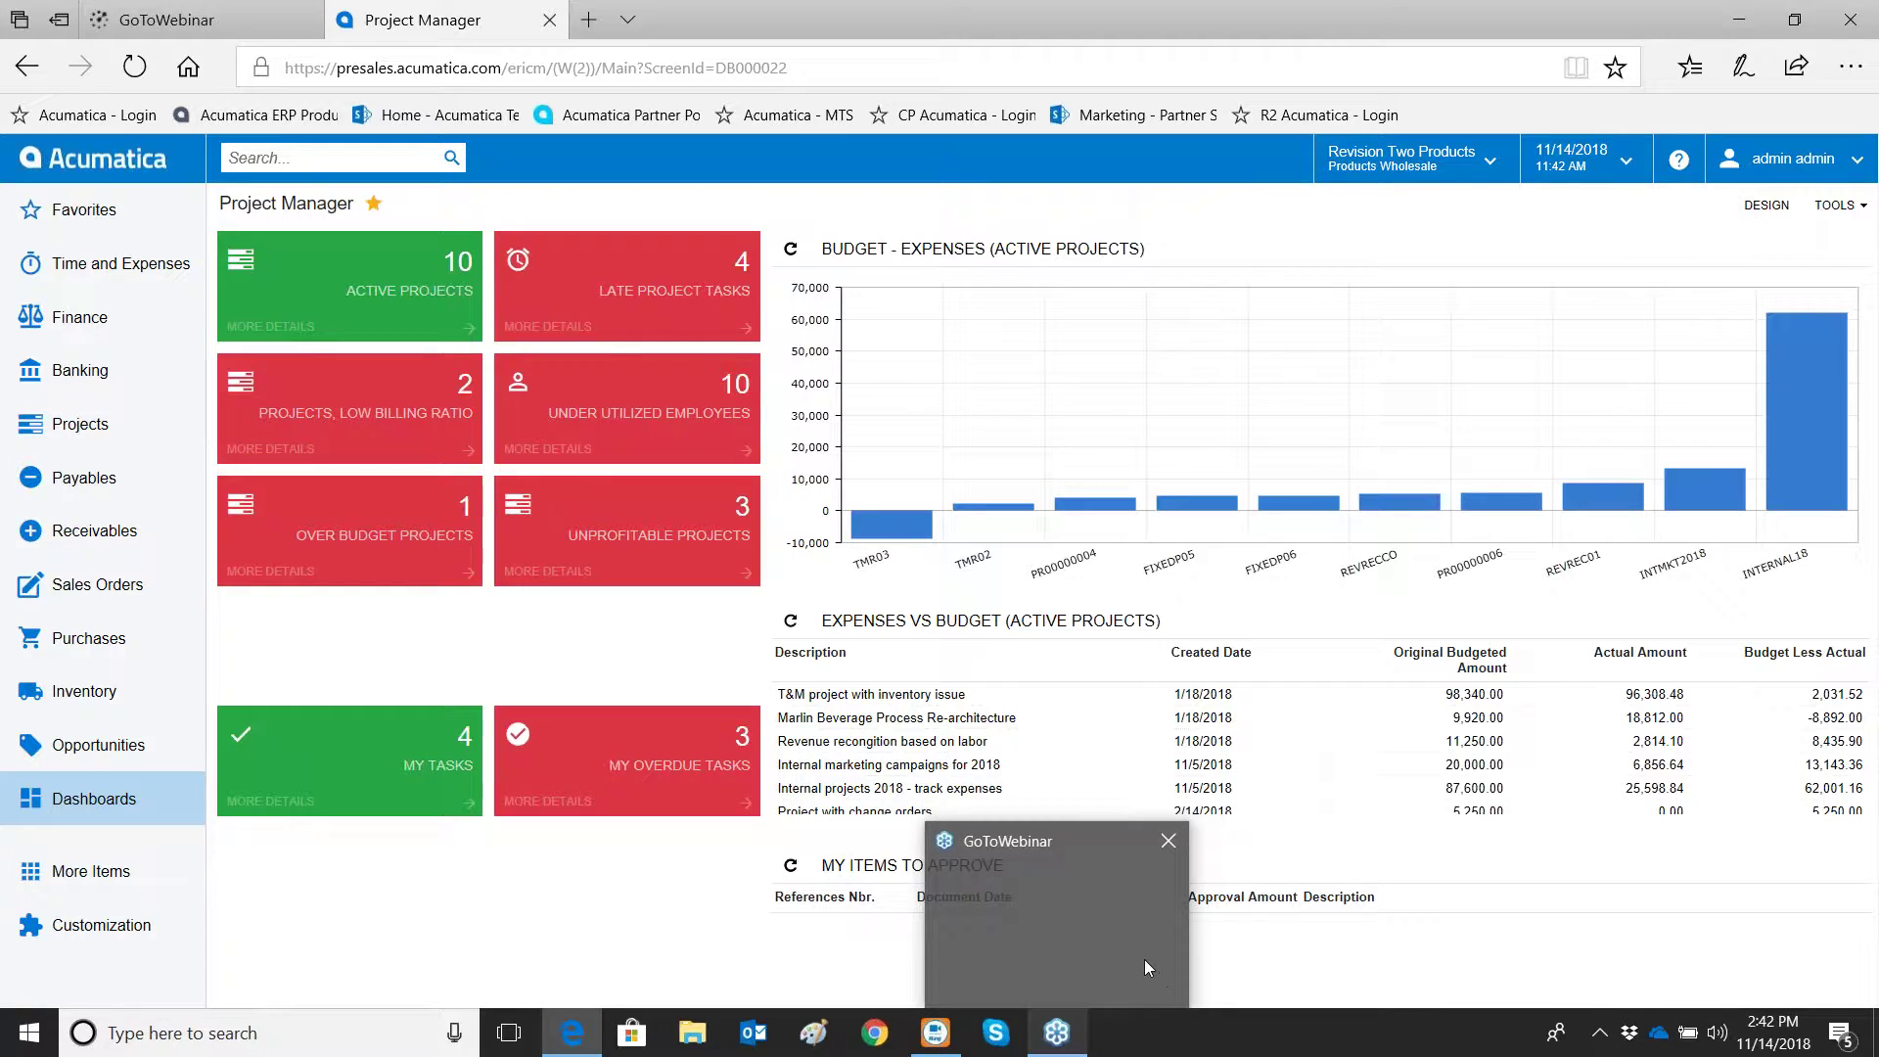
click(1149, 967)
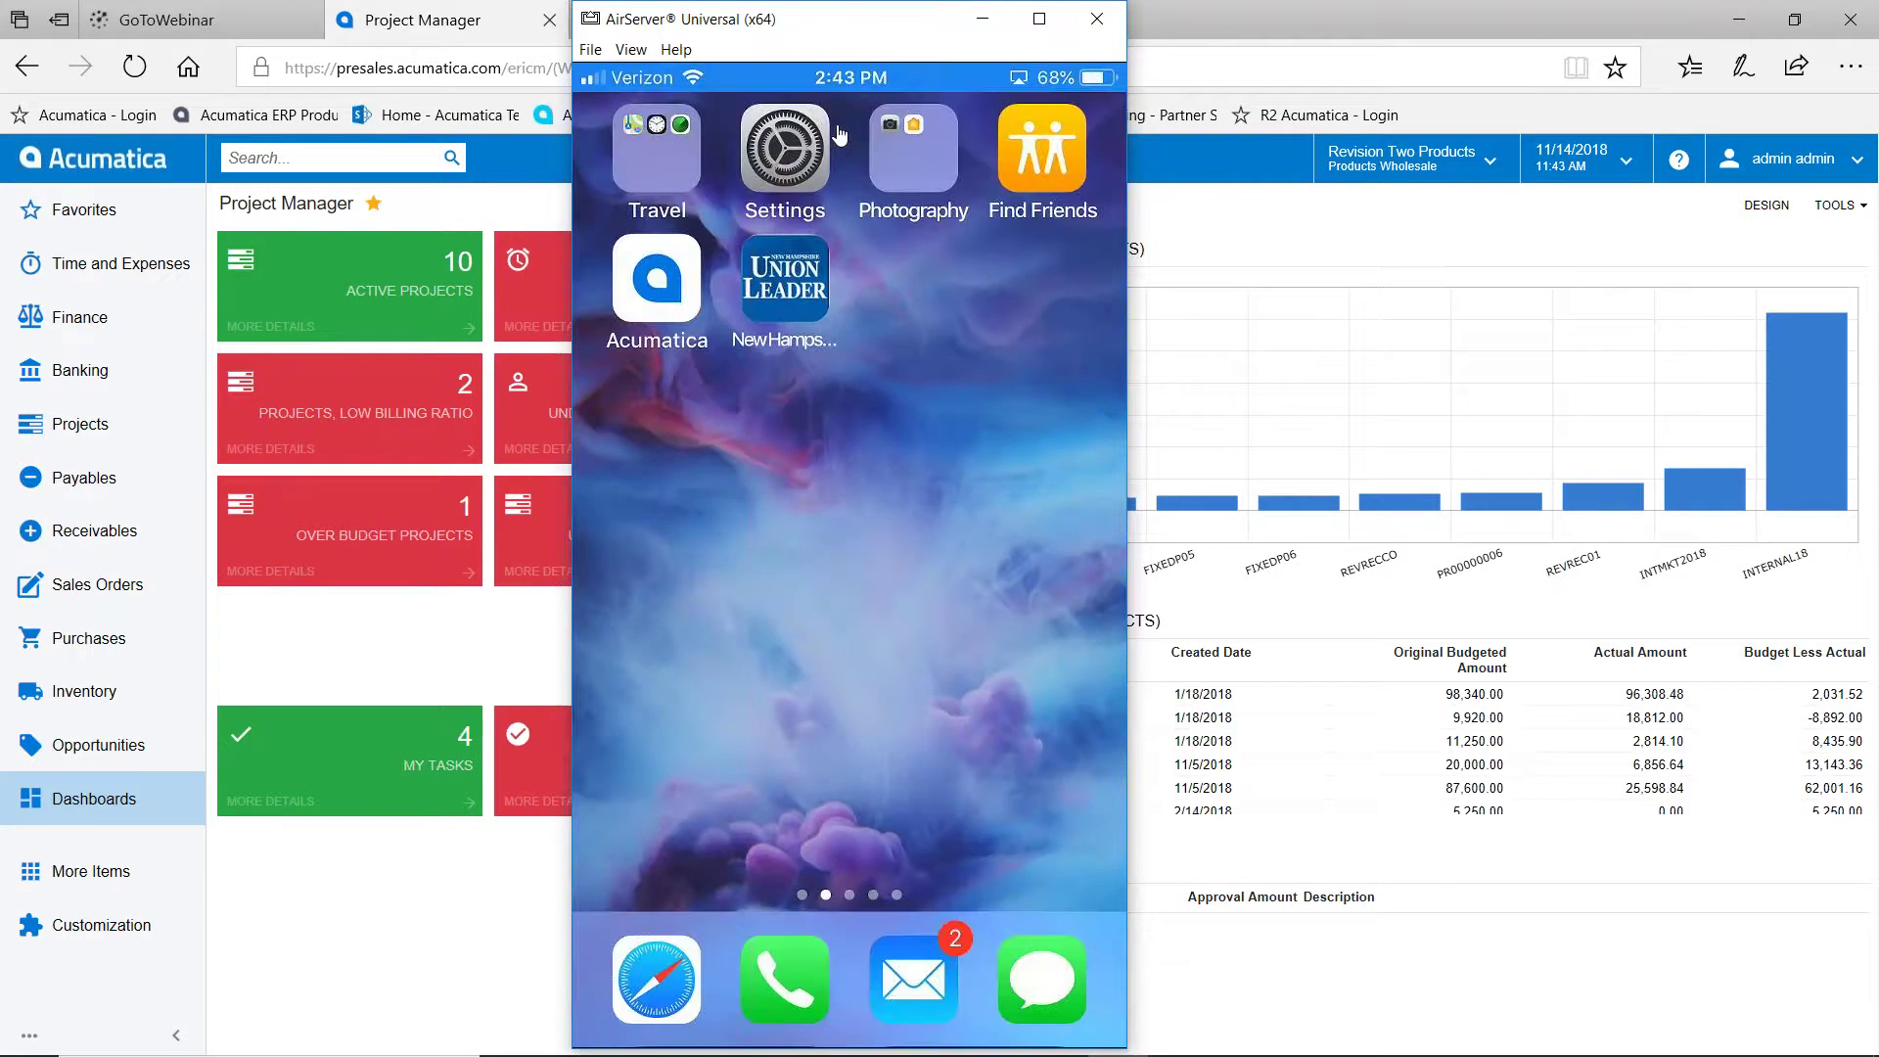
drag(889, 39, 1050, 42)
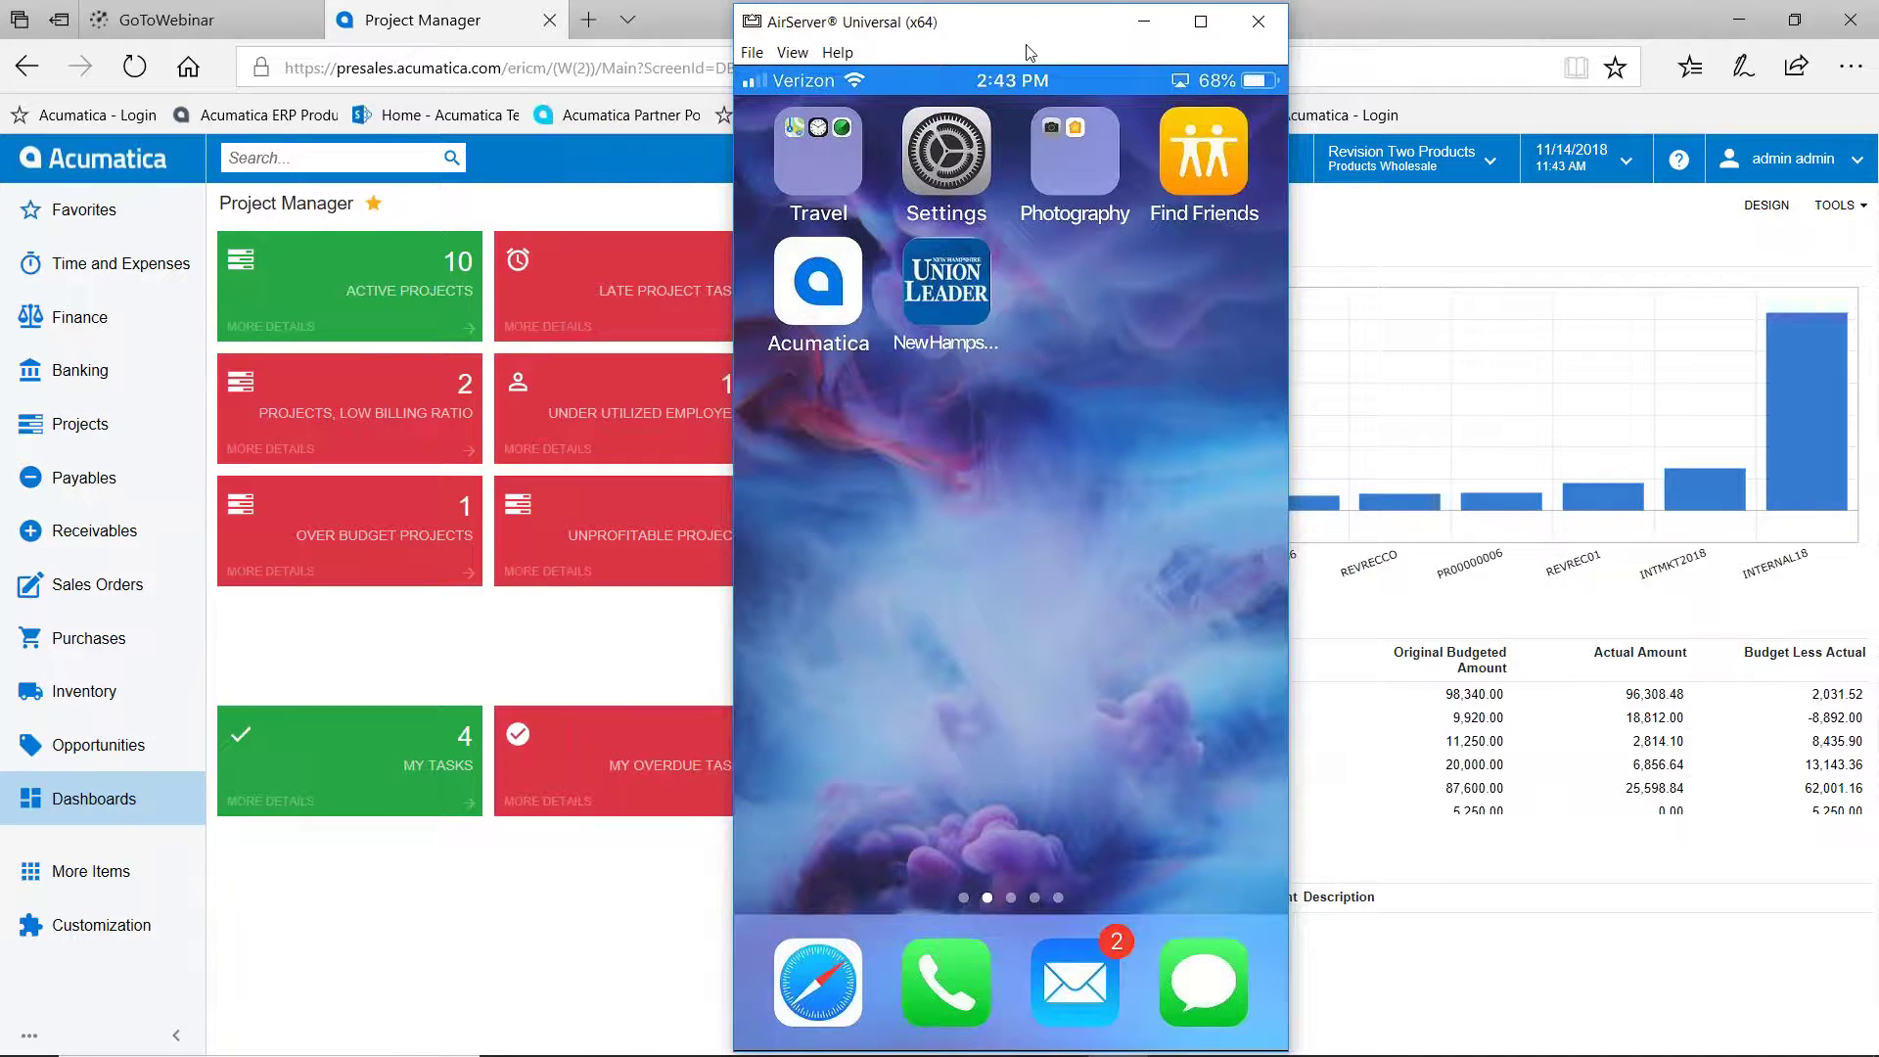
Search 'op 368' and open opportunity OP000368 for Southwest Food Distribution
click(259, 158)
text(op)
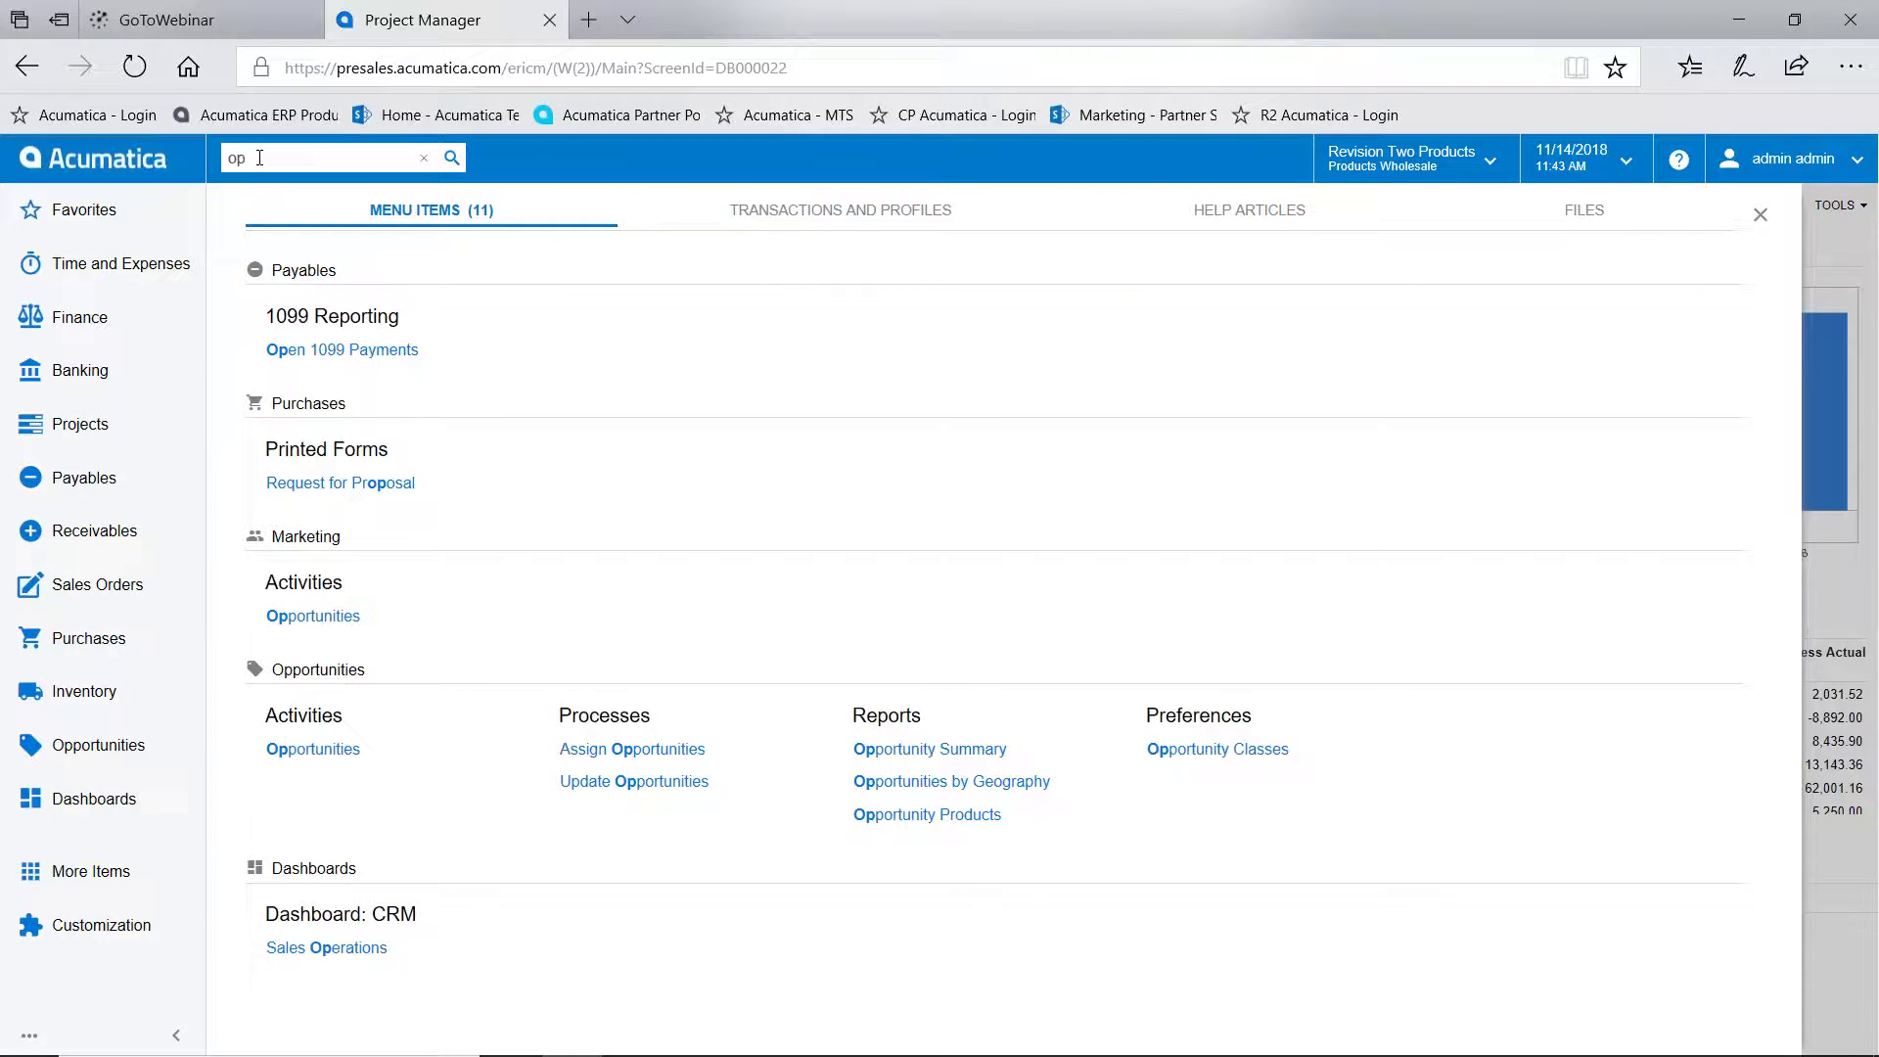
text( 368)
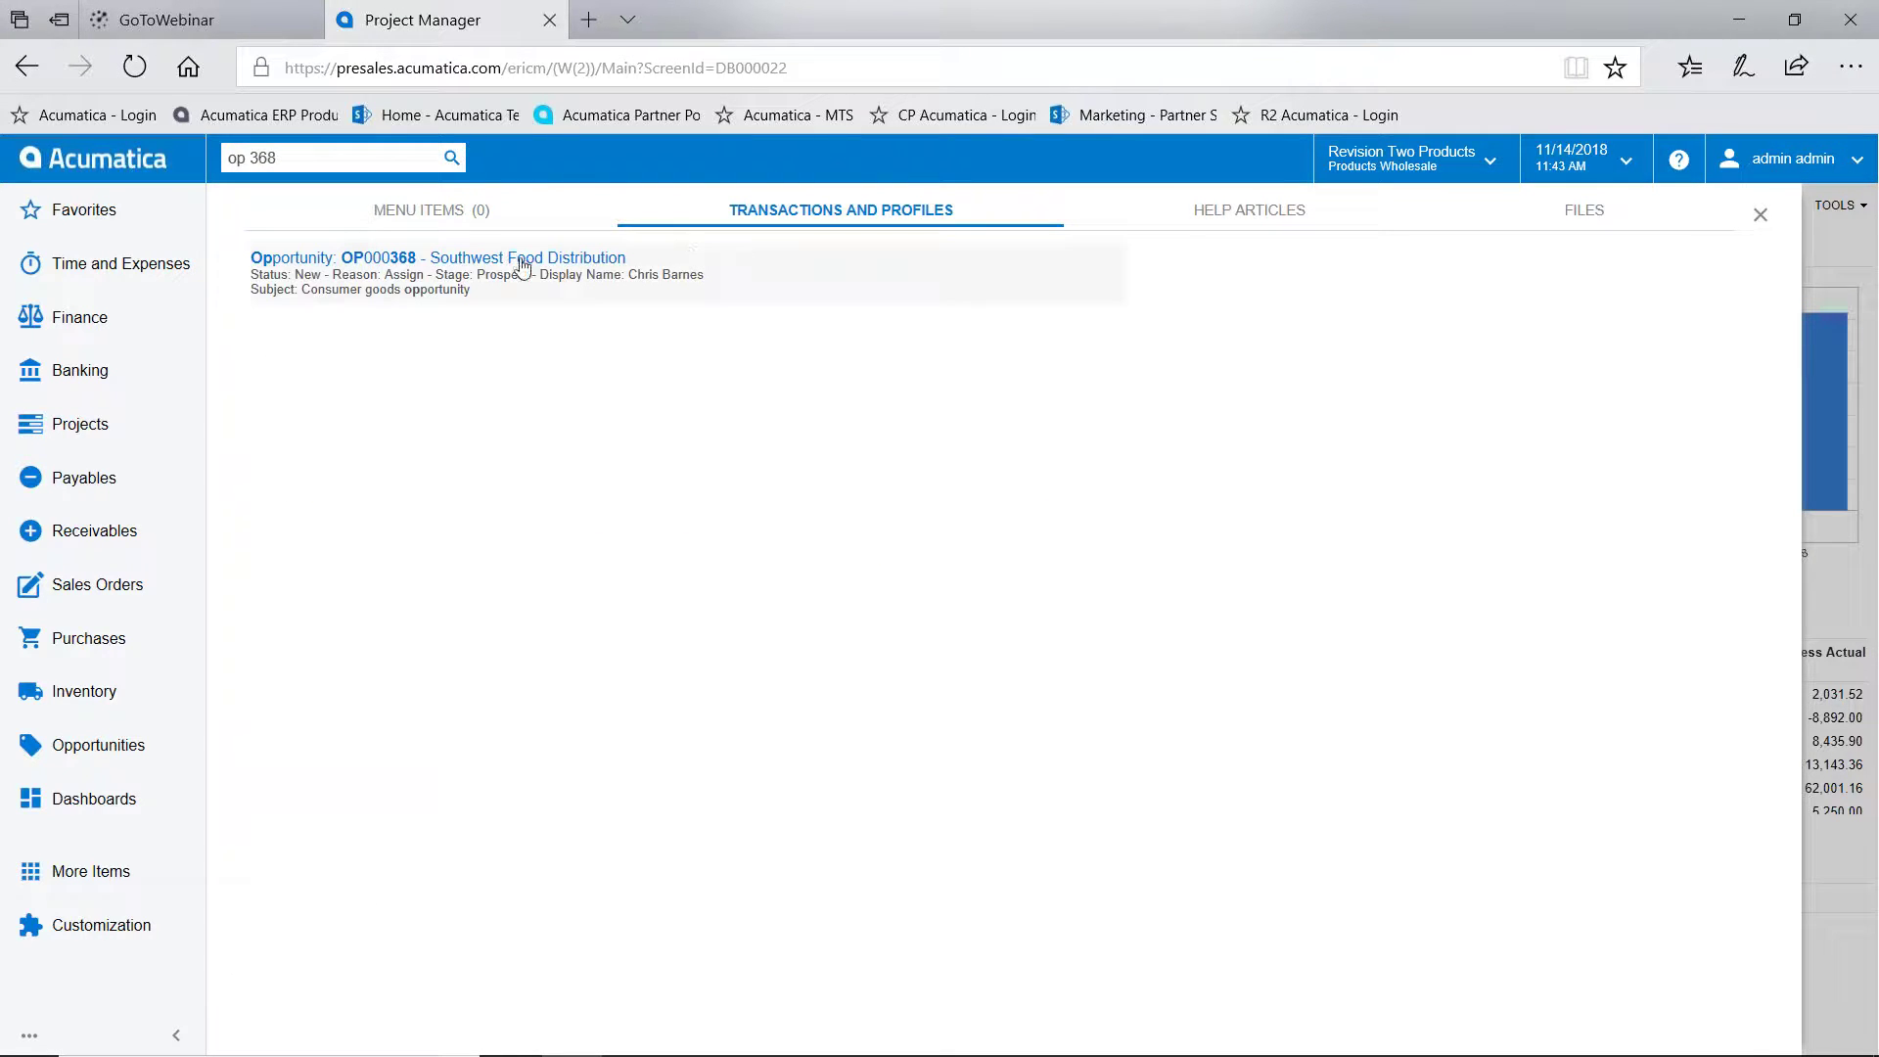
click(504, 260)
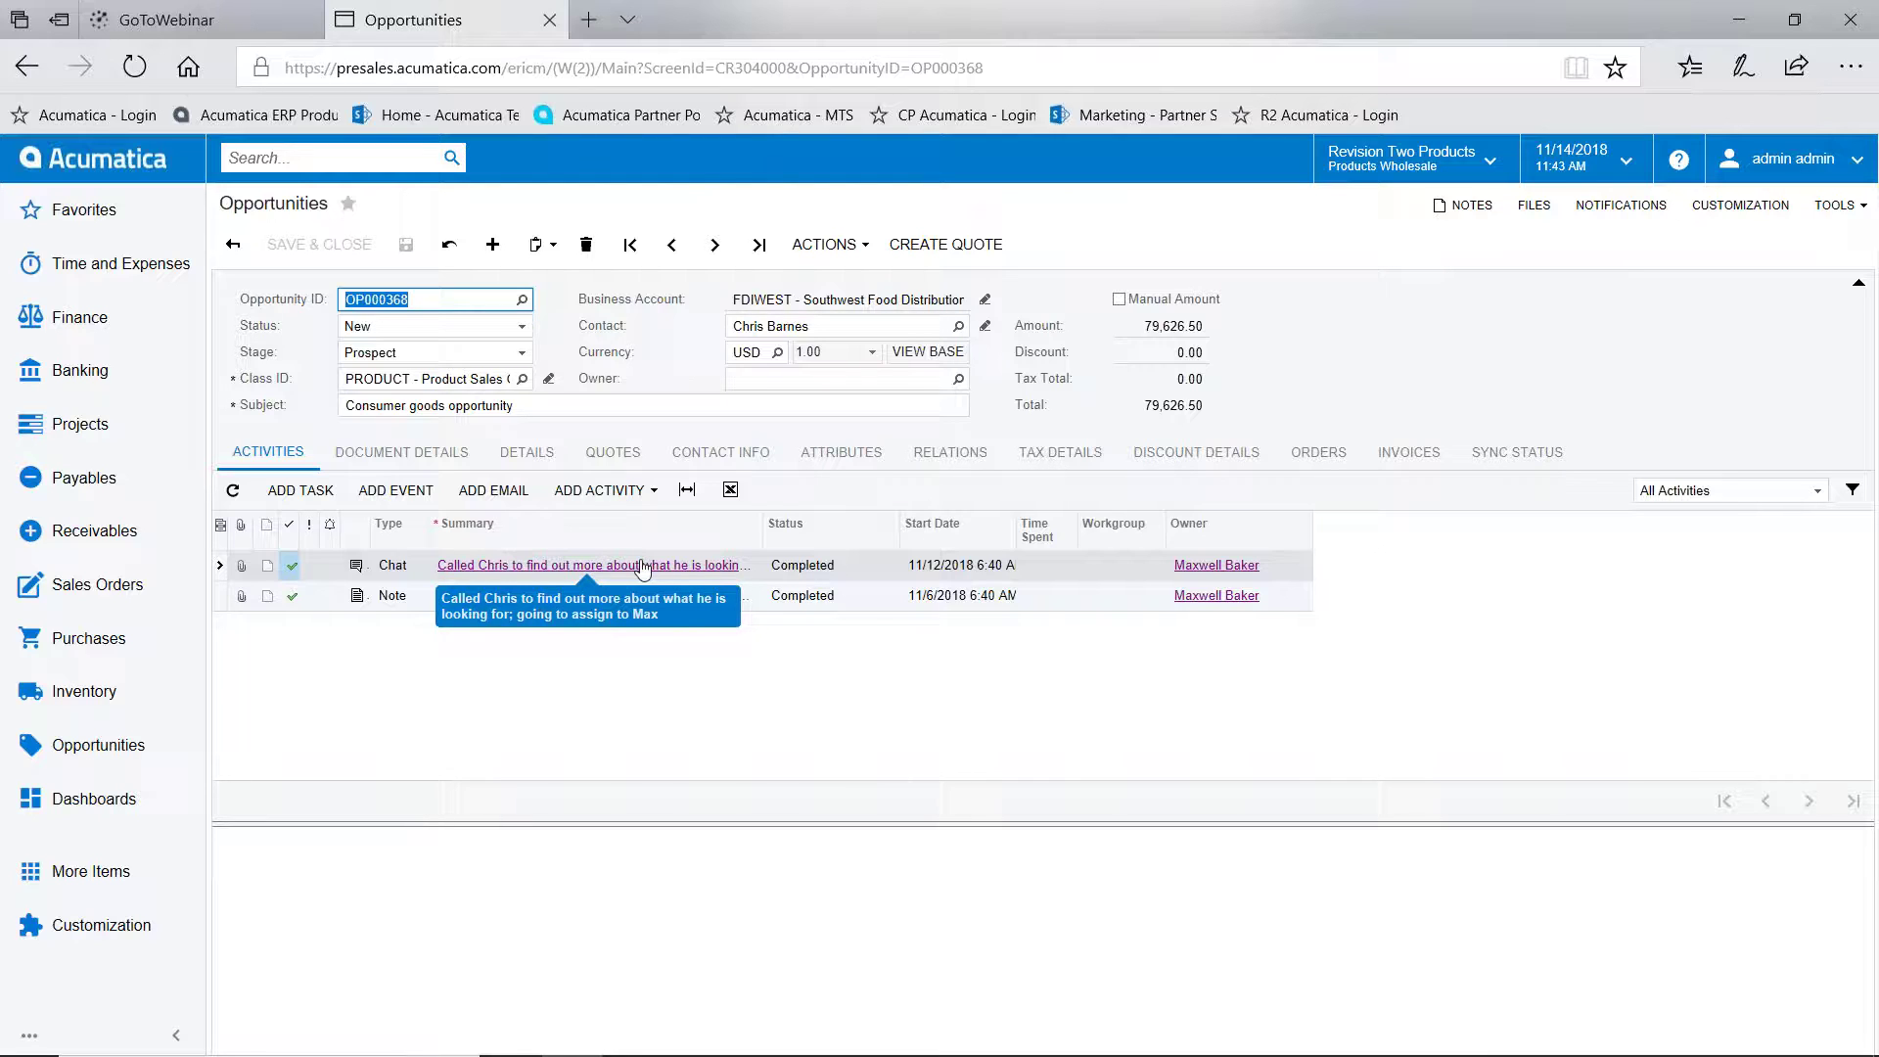
Set the matching employee as OP000368's owner and bring up the mirrored iPhone
click(794, 380)
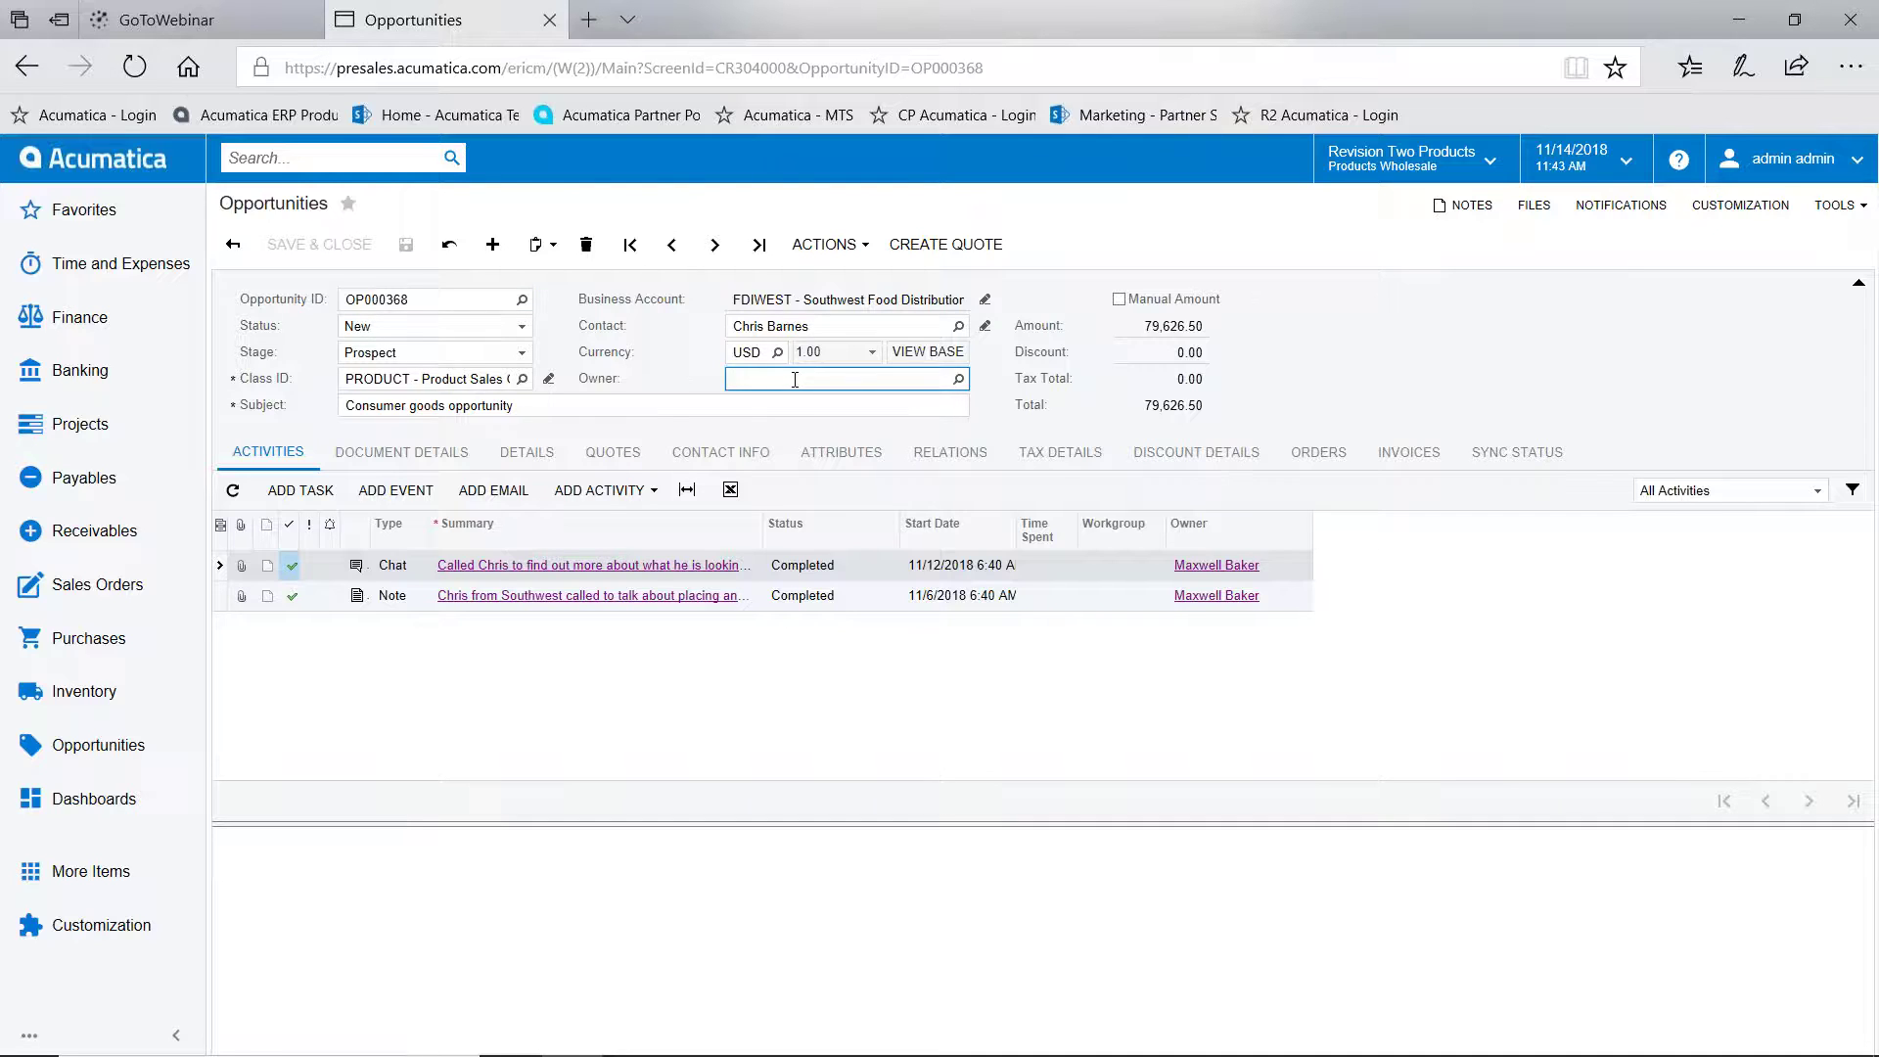
text(max)
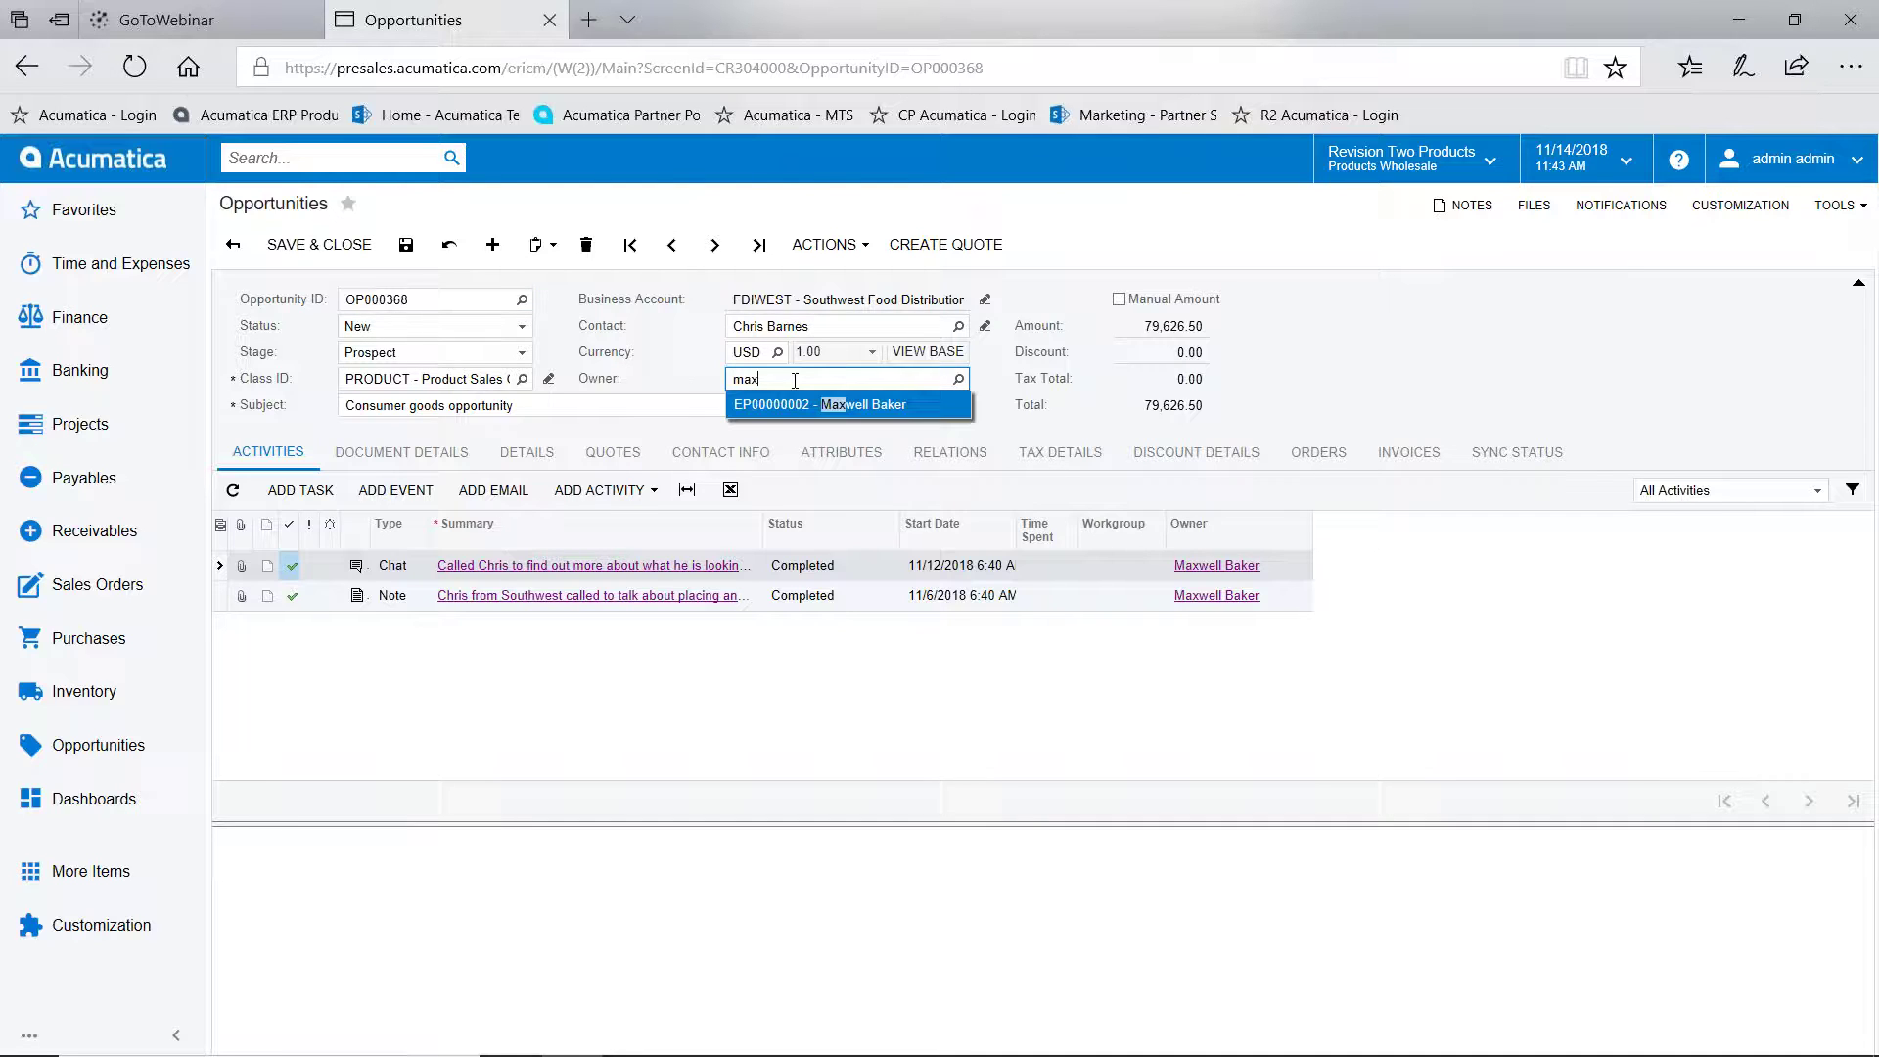
click(798, 399)
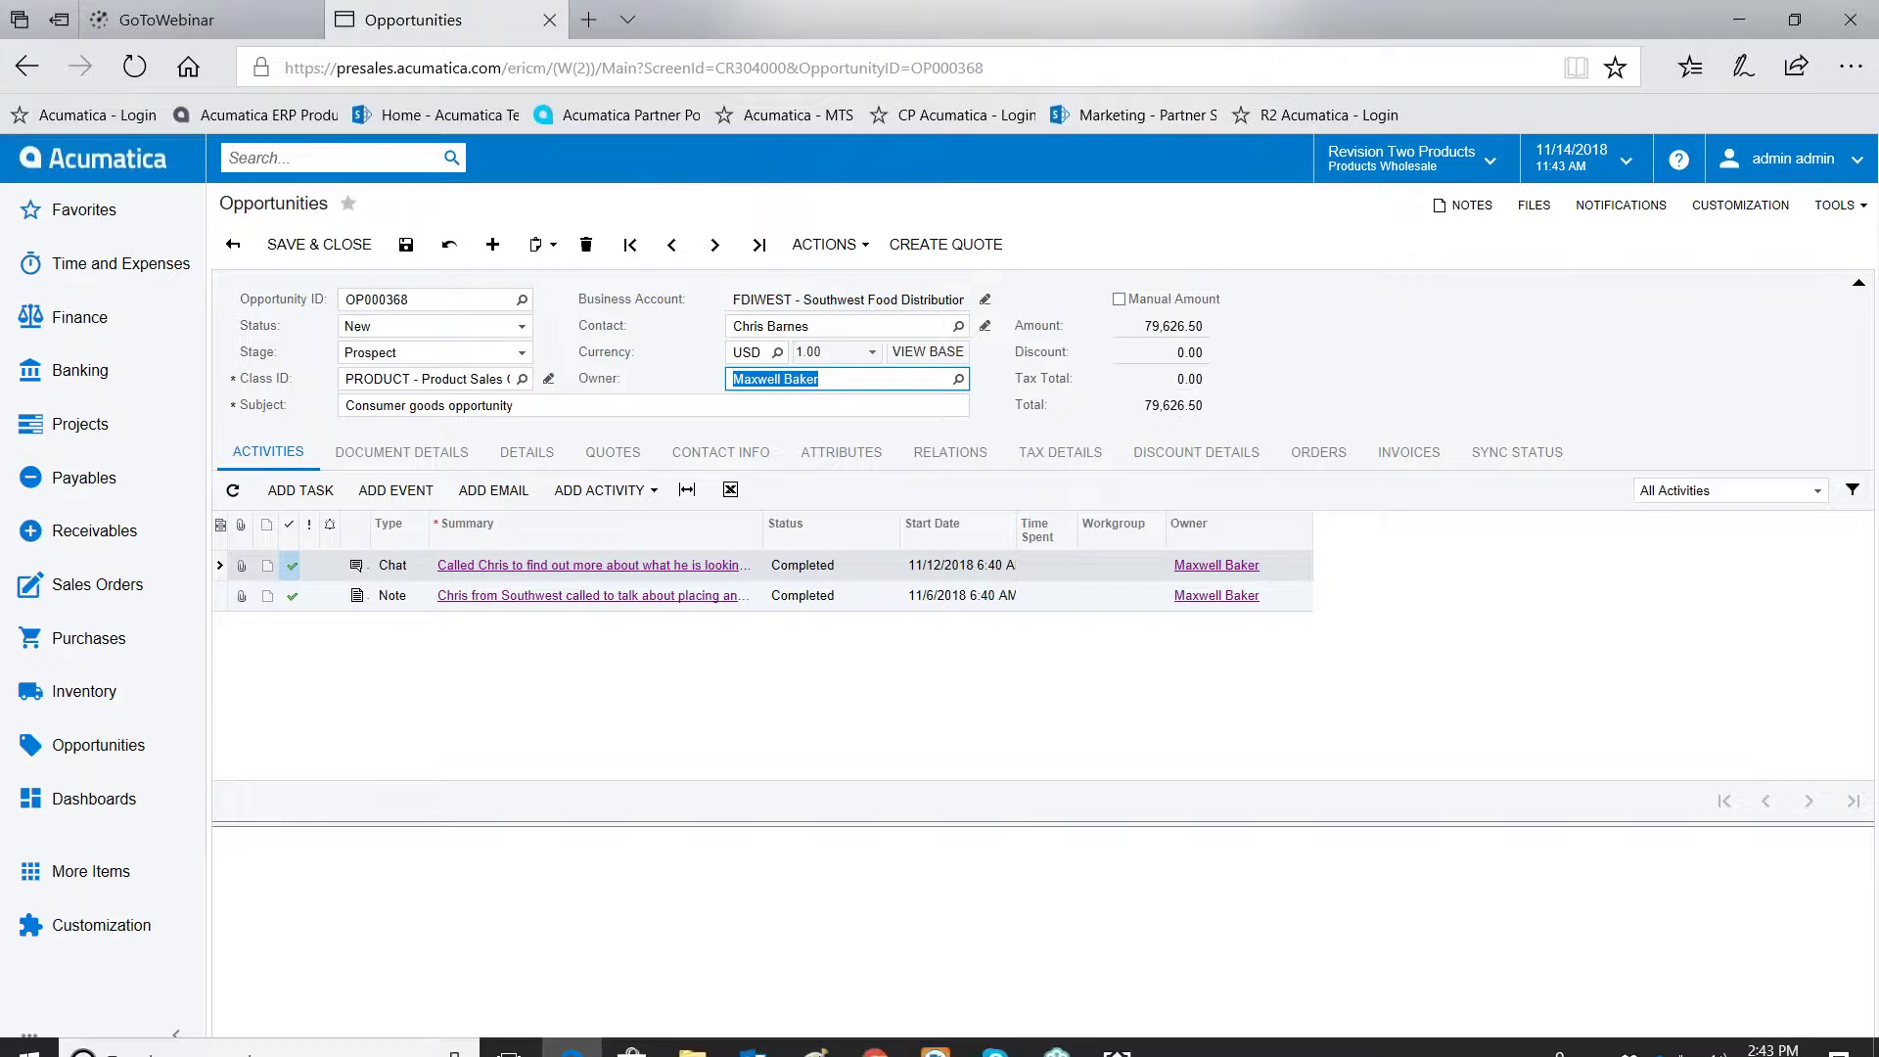
click(1115, 1033)
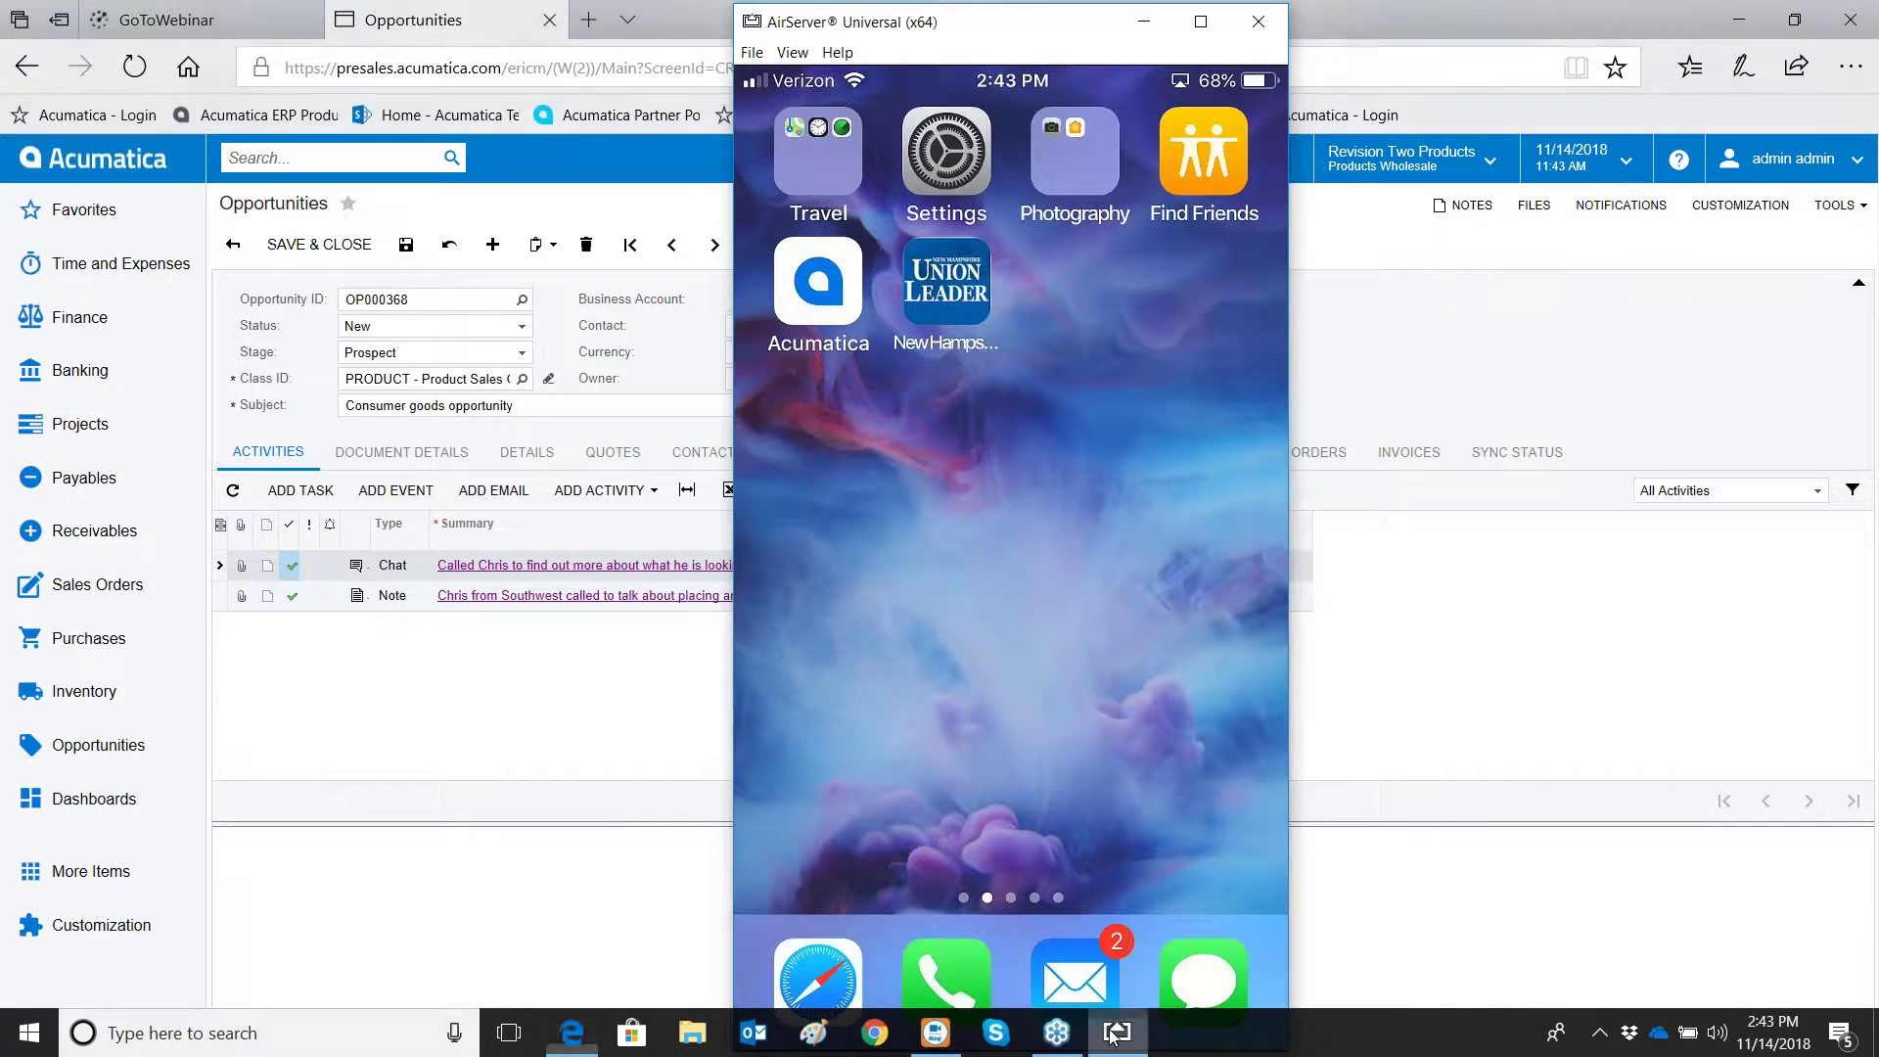
Save and close OP000368, bring the mirrored phone forward, and minimize the browser
drag(1040, 39, 1293, 56)
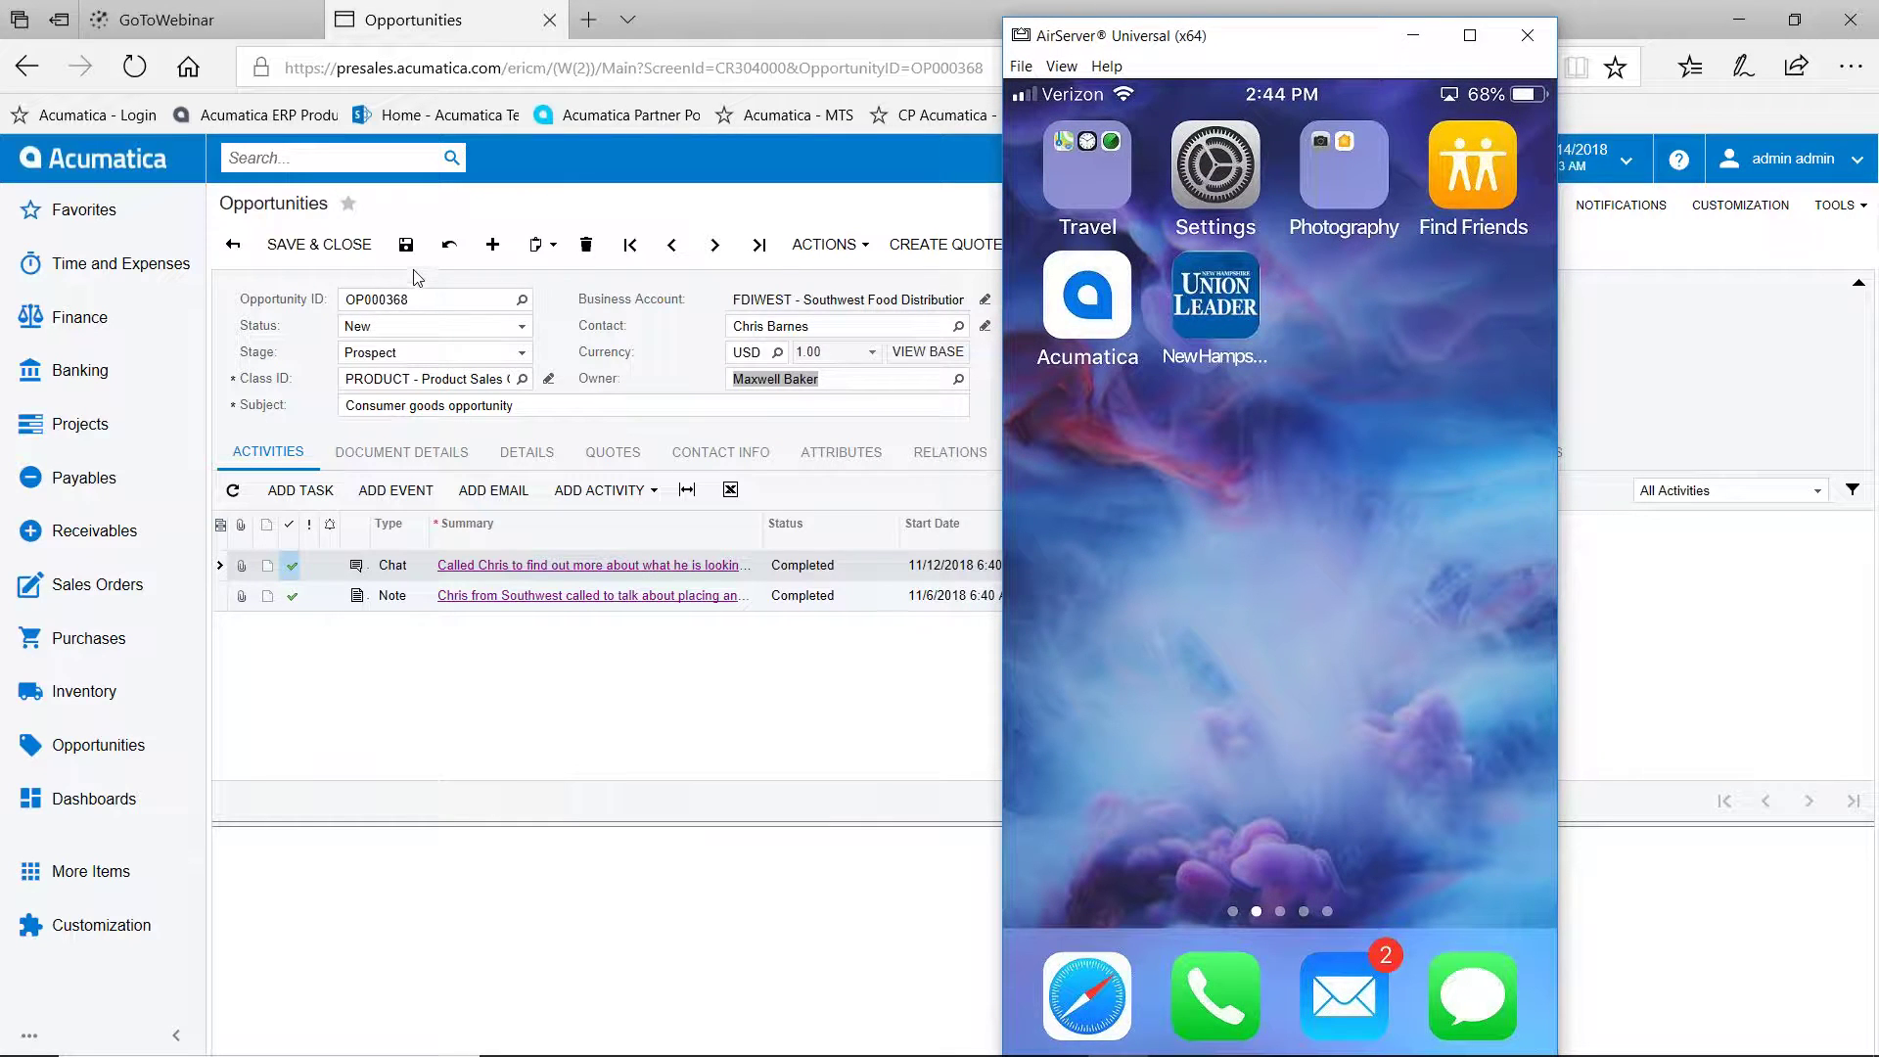
click(332, 246)
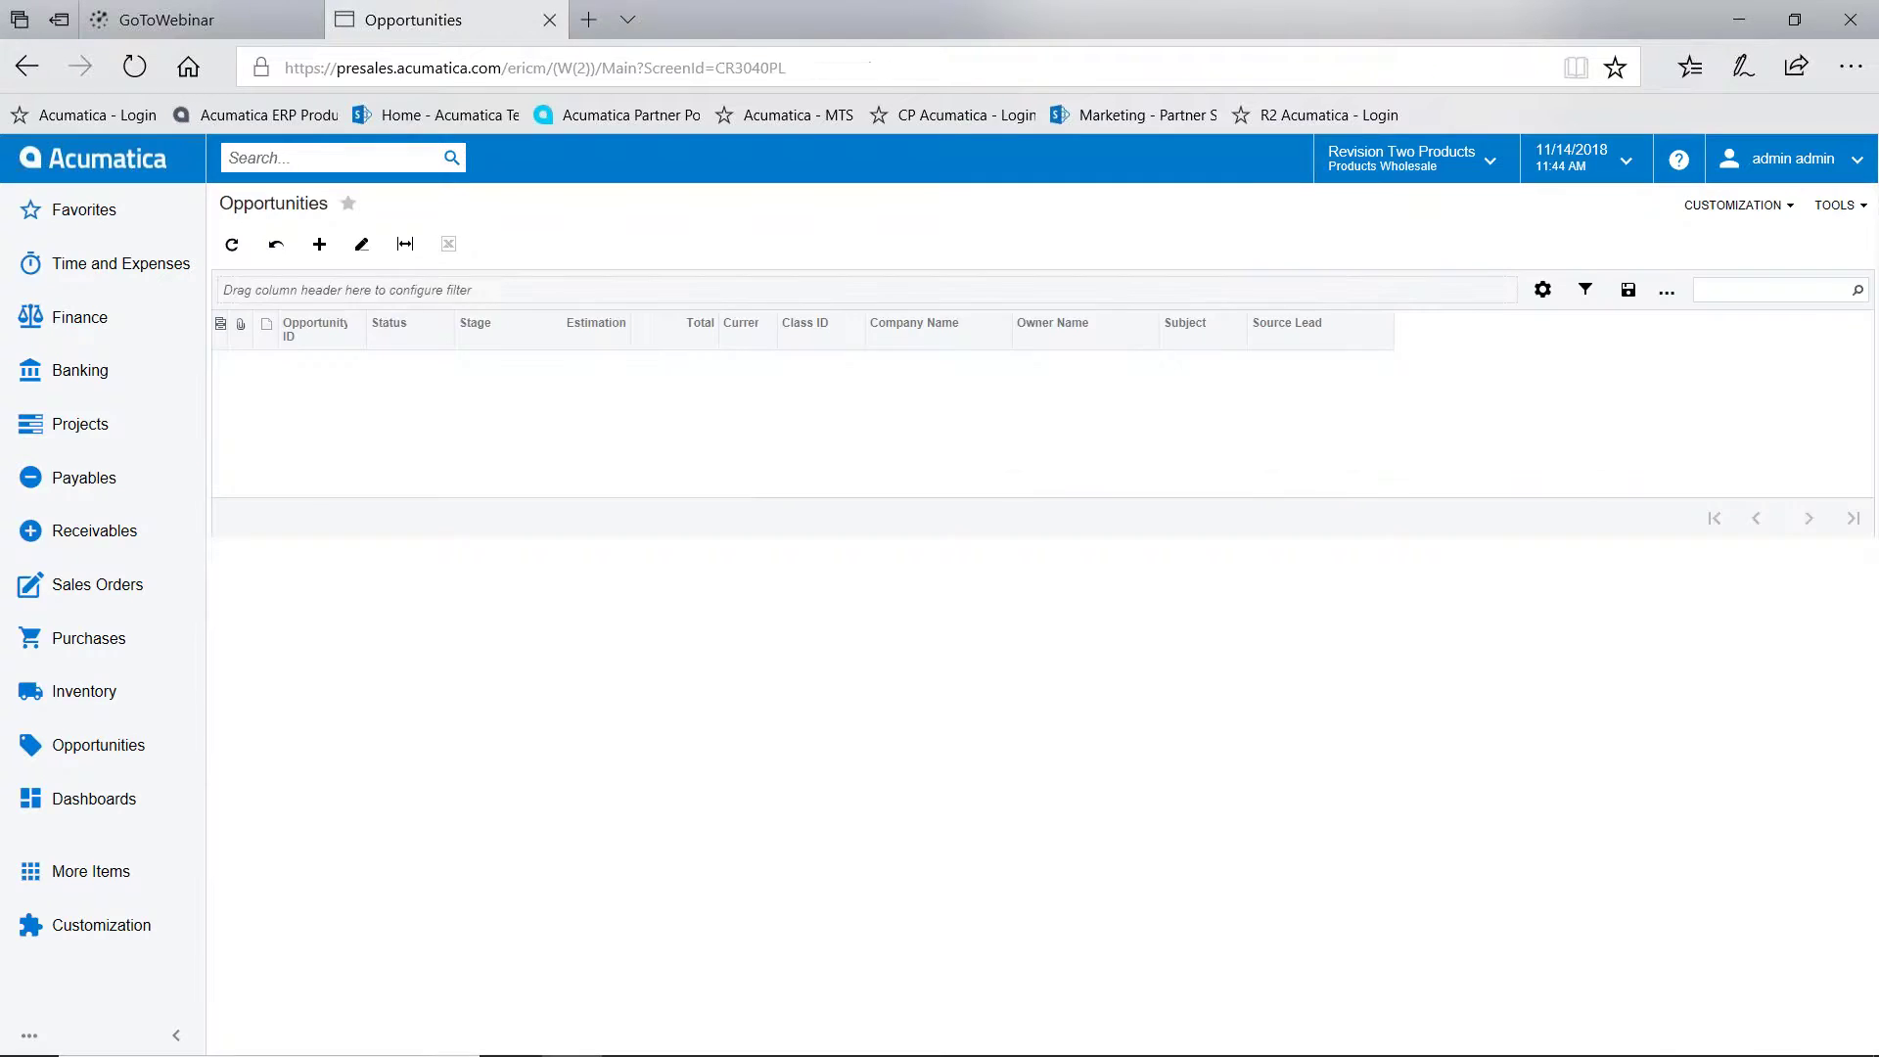
click(1116, 1036)
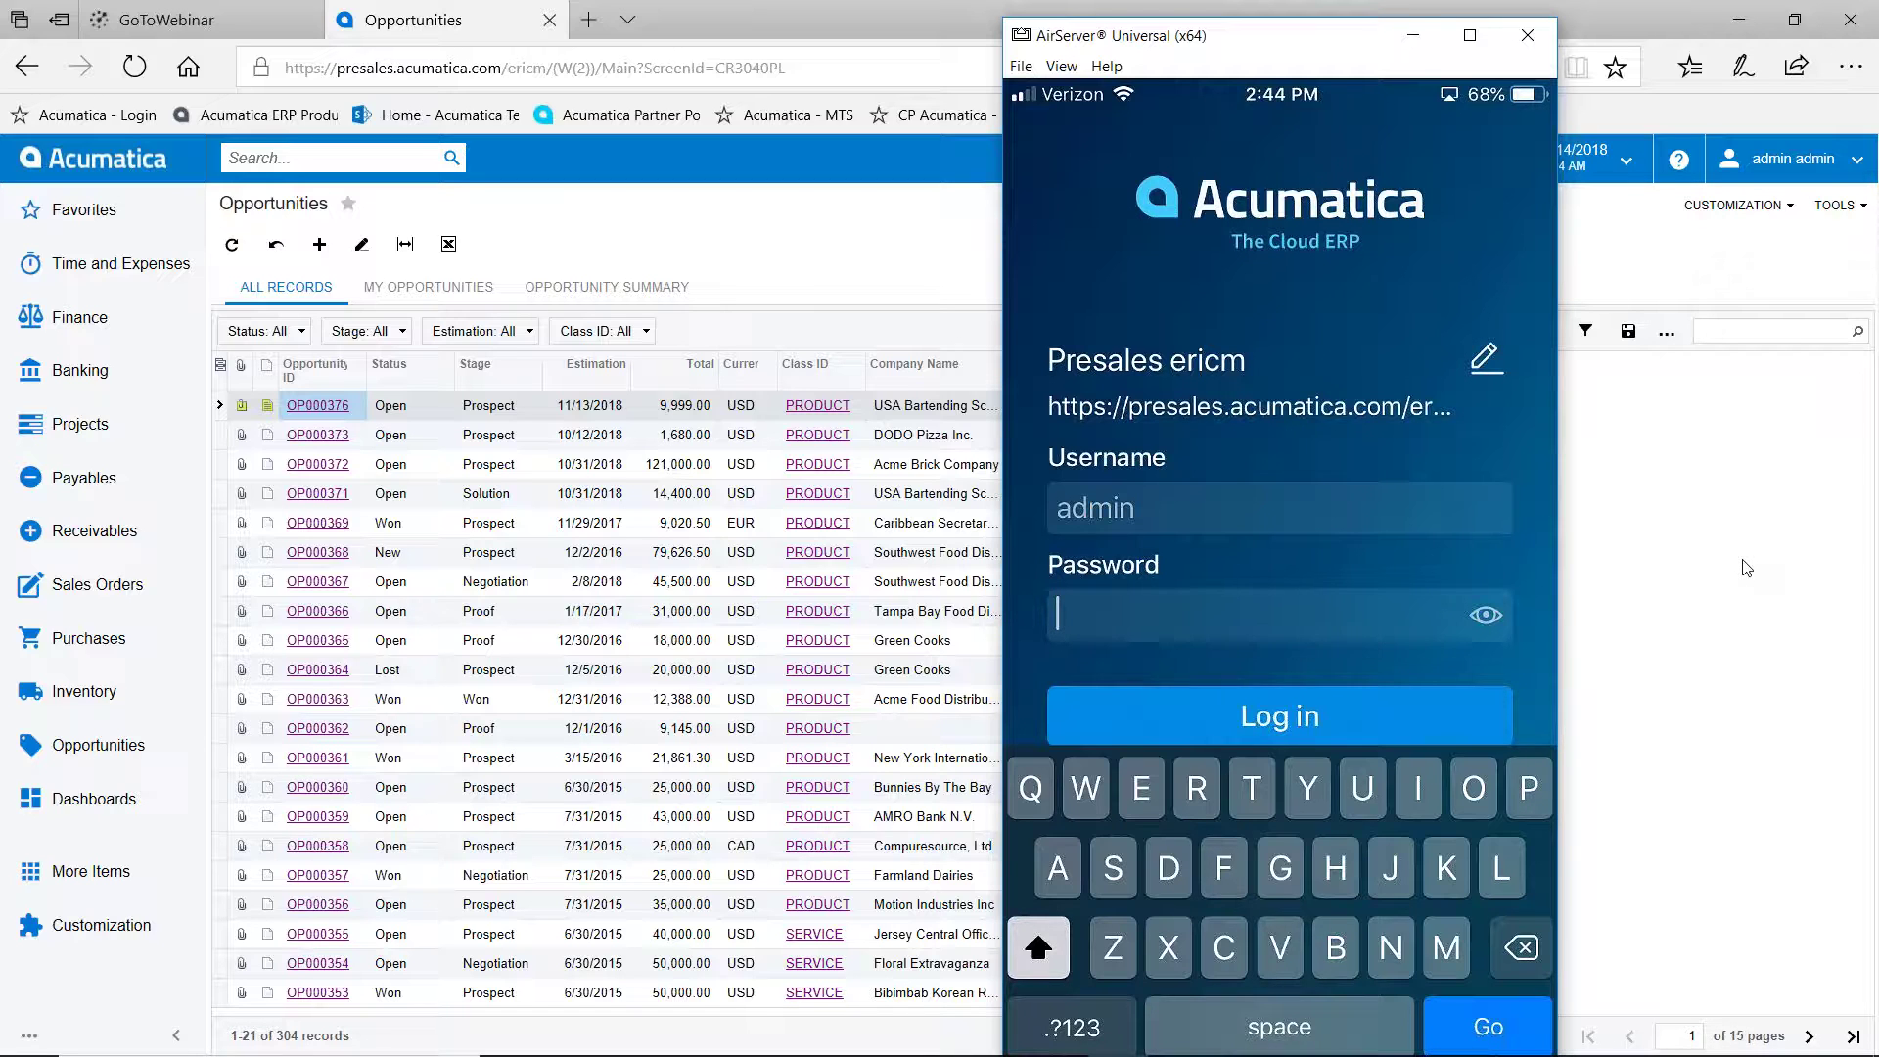
click(1735, 19)
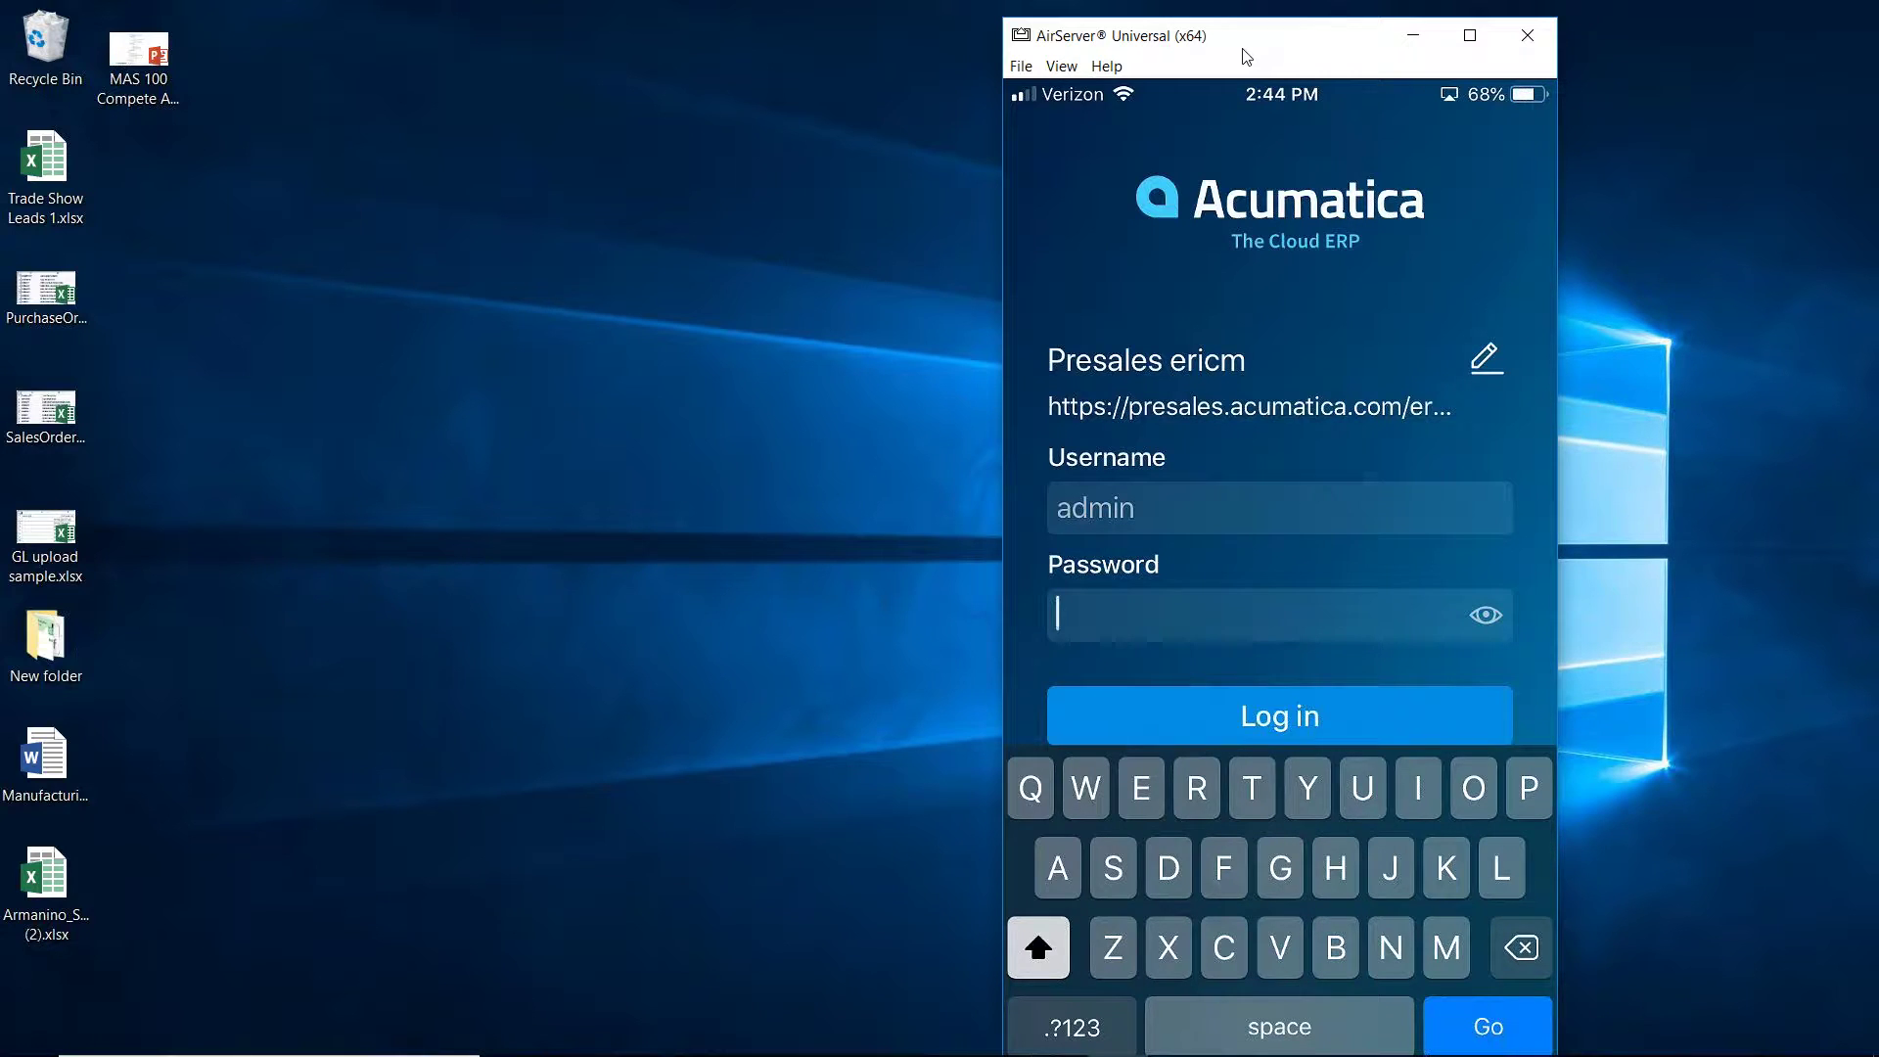
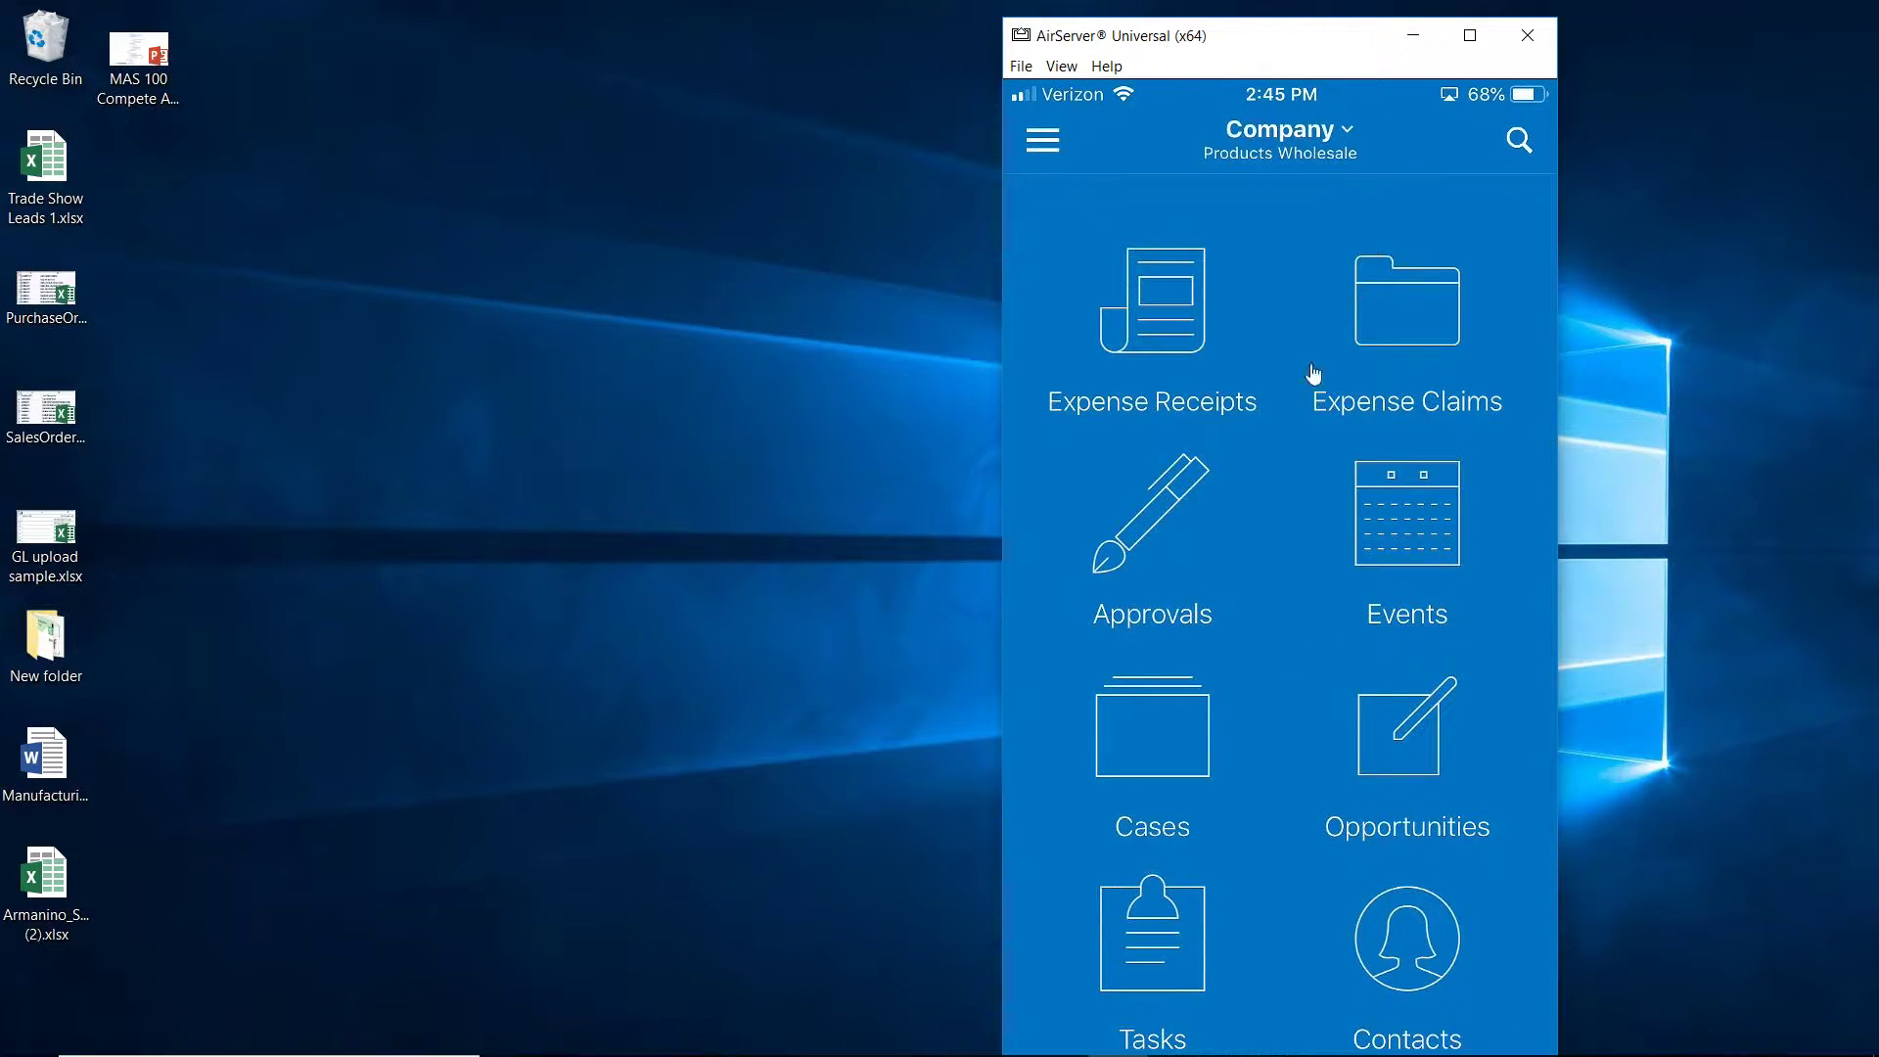
Sign in to the Acumatica mobile app with the account password and recentre the phone window
drag(1289, 47, 1029, 77)
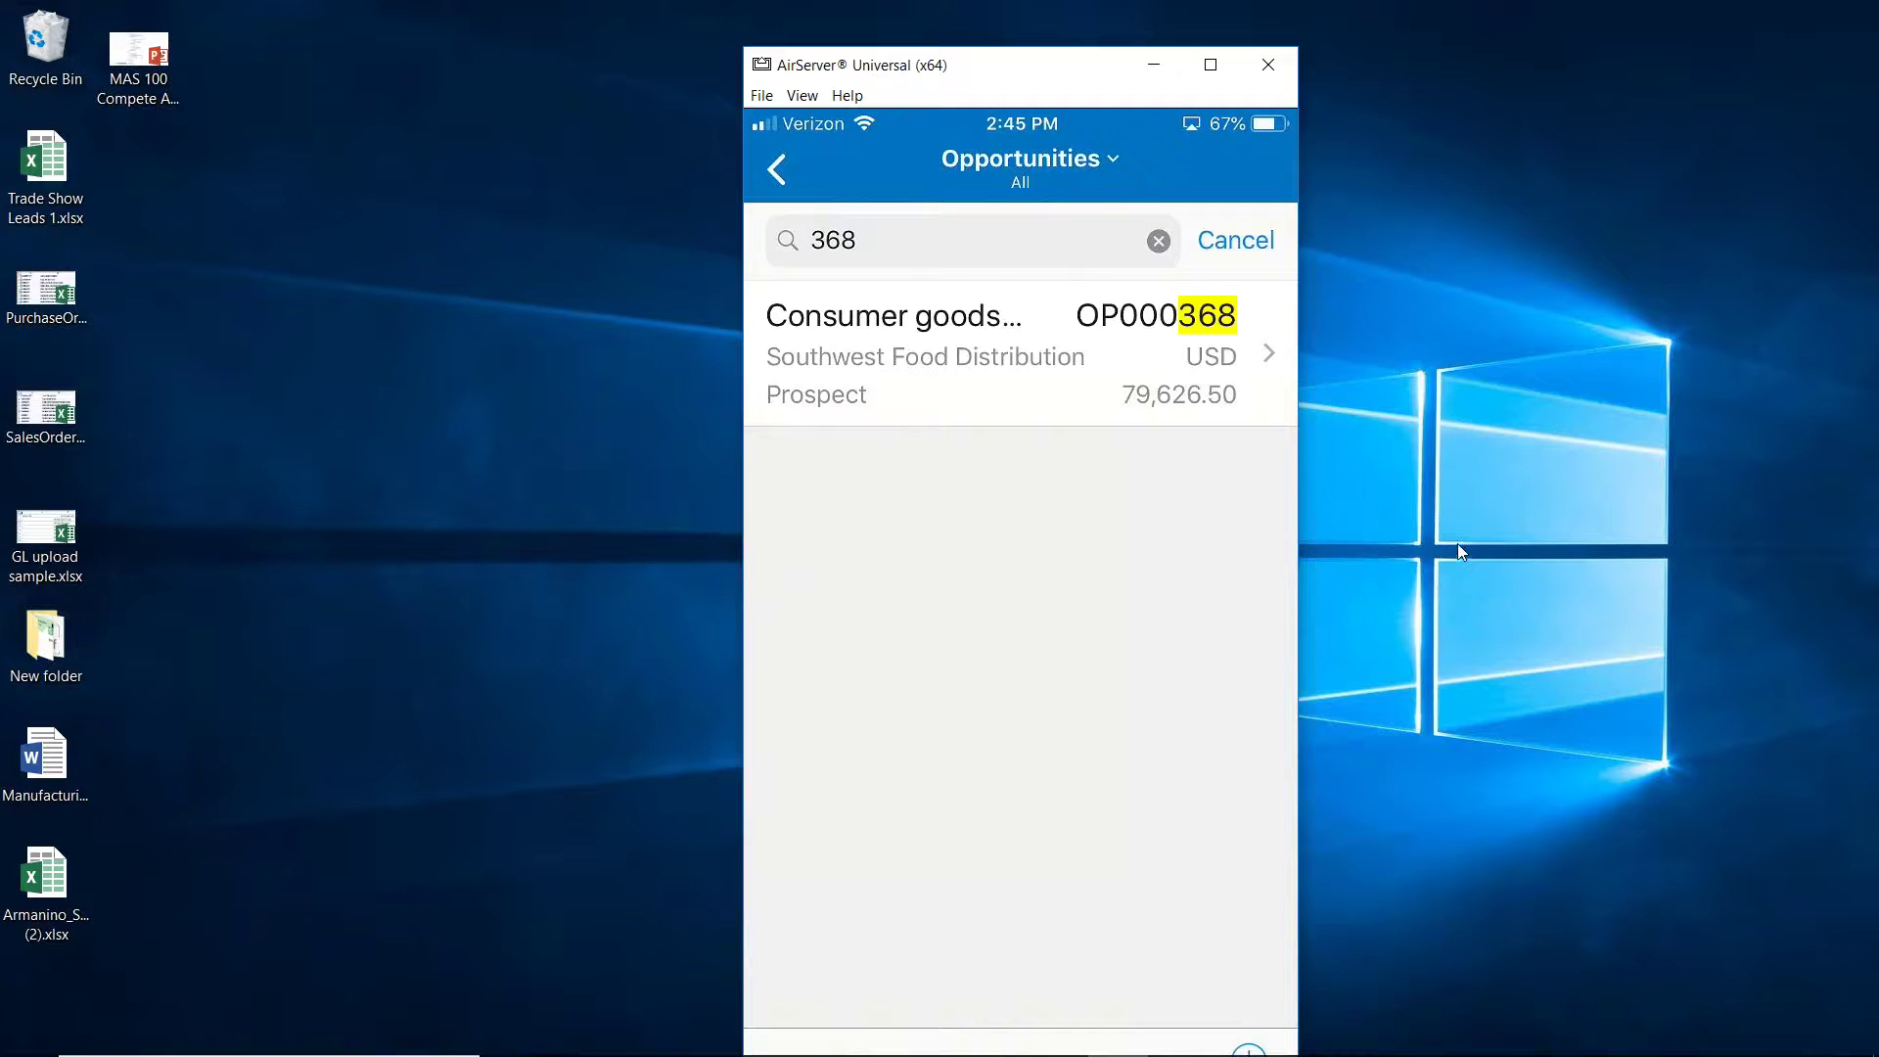
Open OP000368 on the phone, view its Chat and Note activities, then return to its details
click(1172, 329)
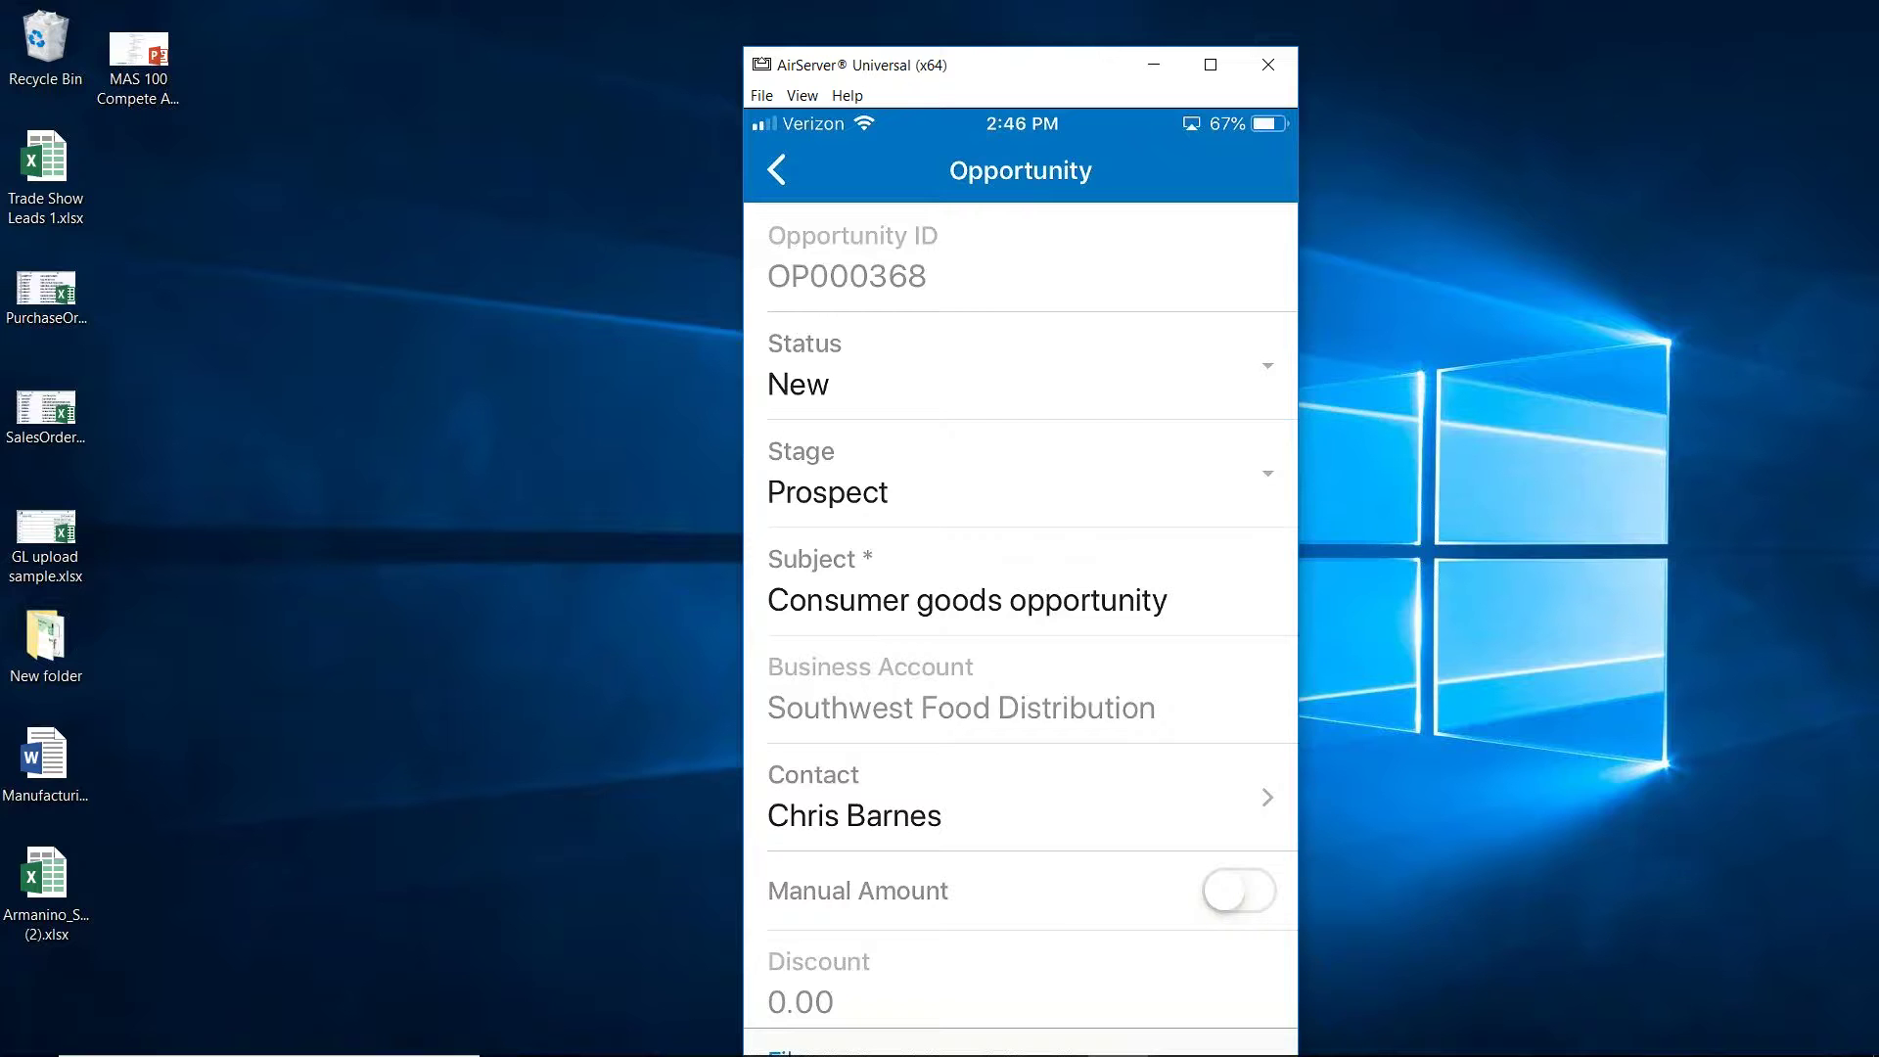
scroll(1021, 612, down, 2)
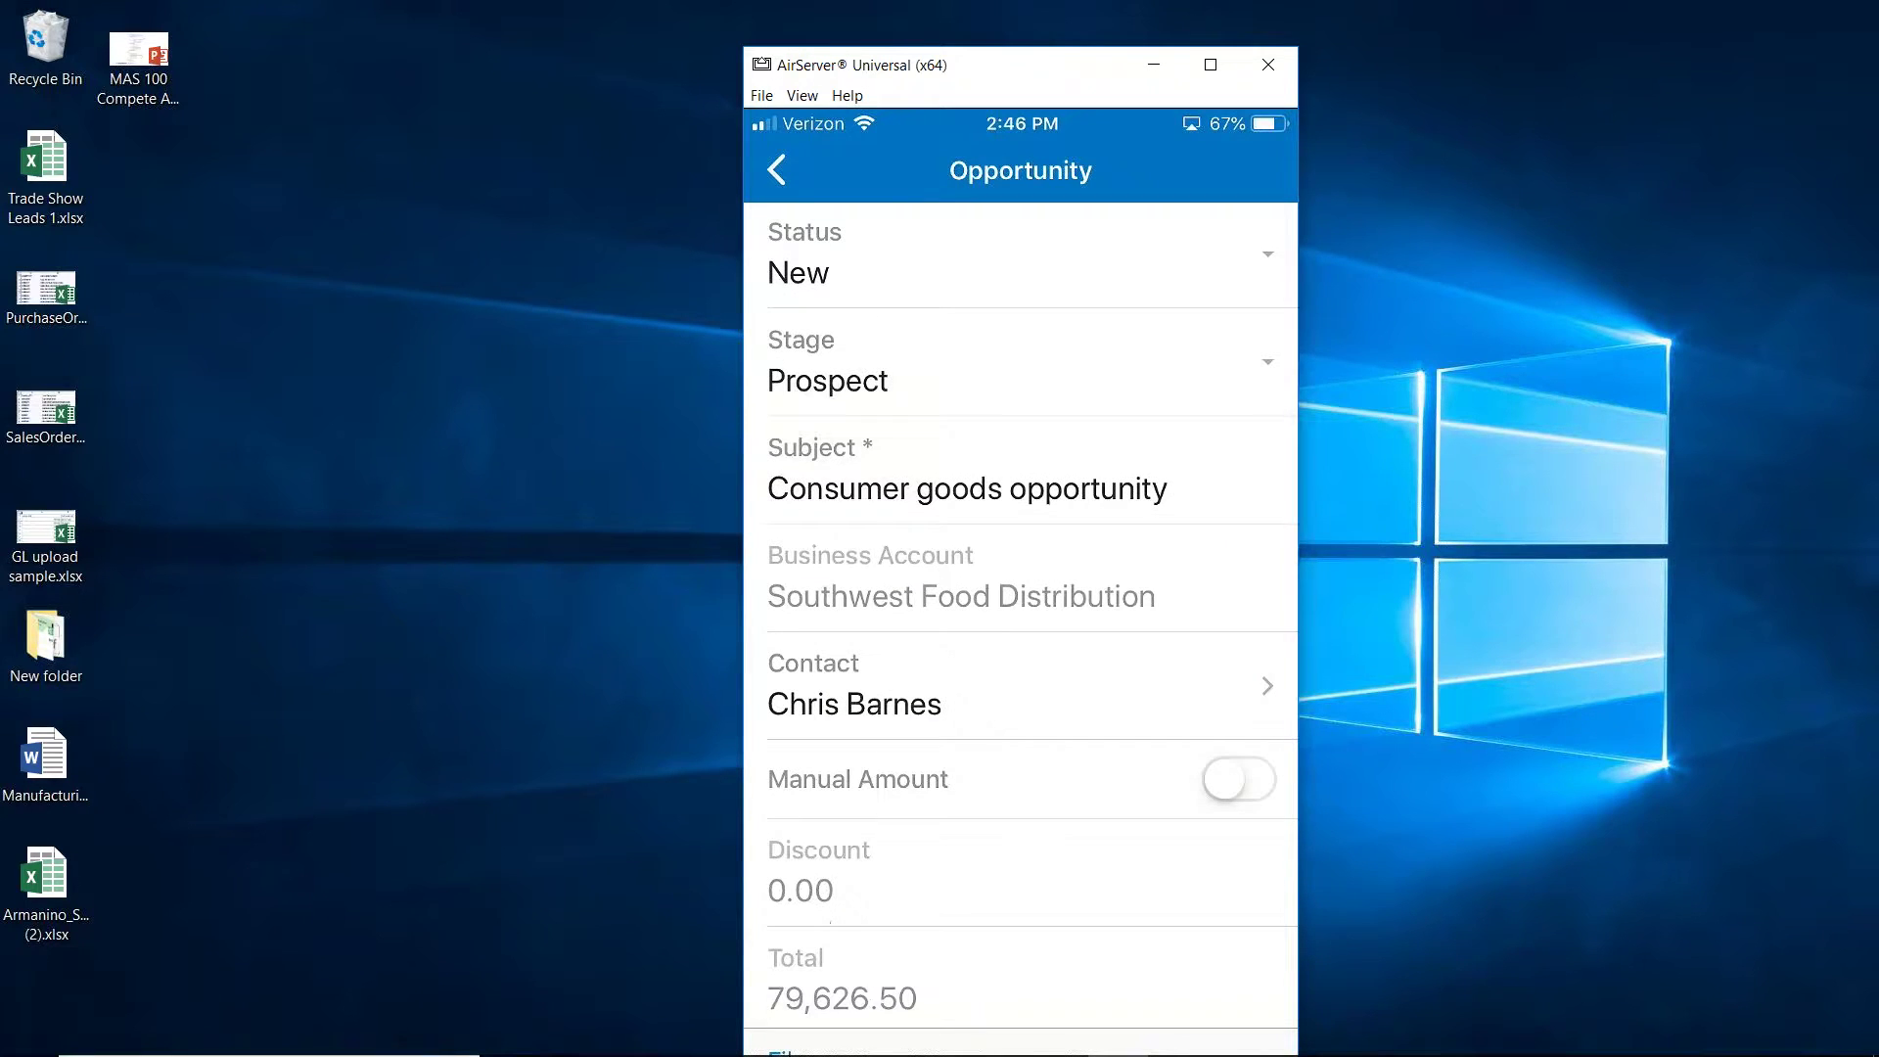
scroll(1021, 612, down, 4)
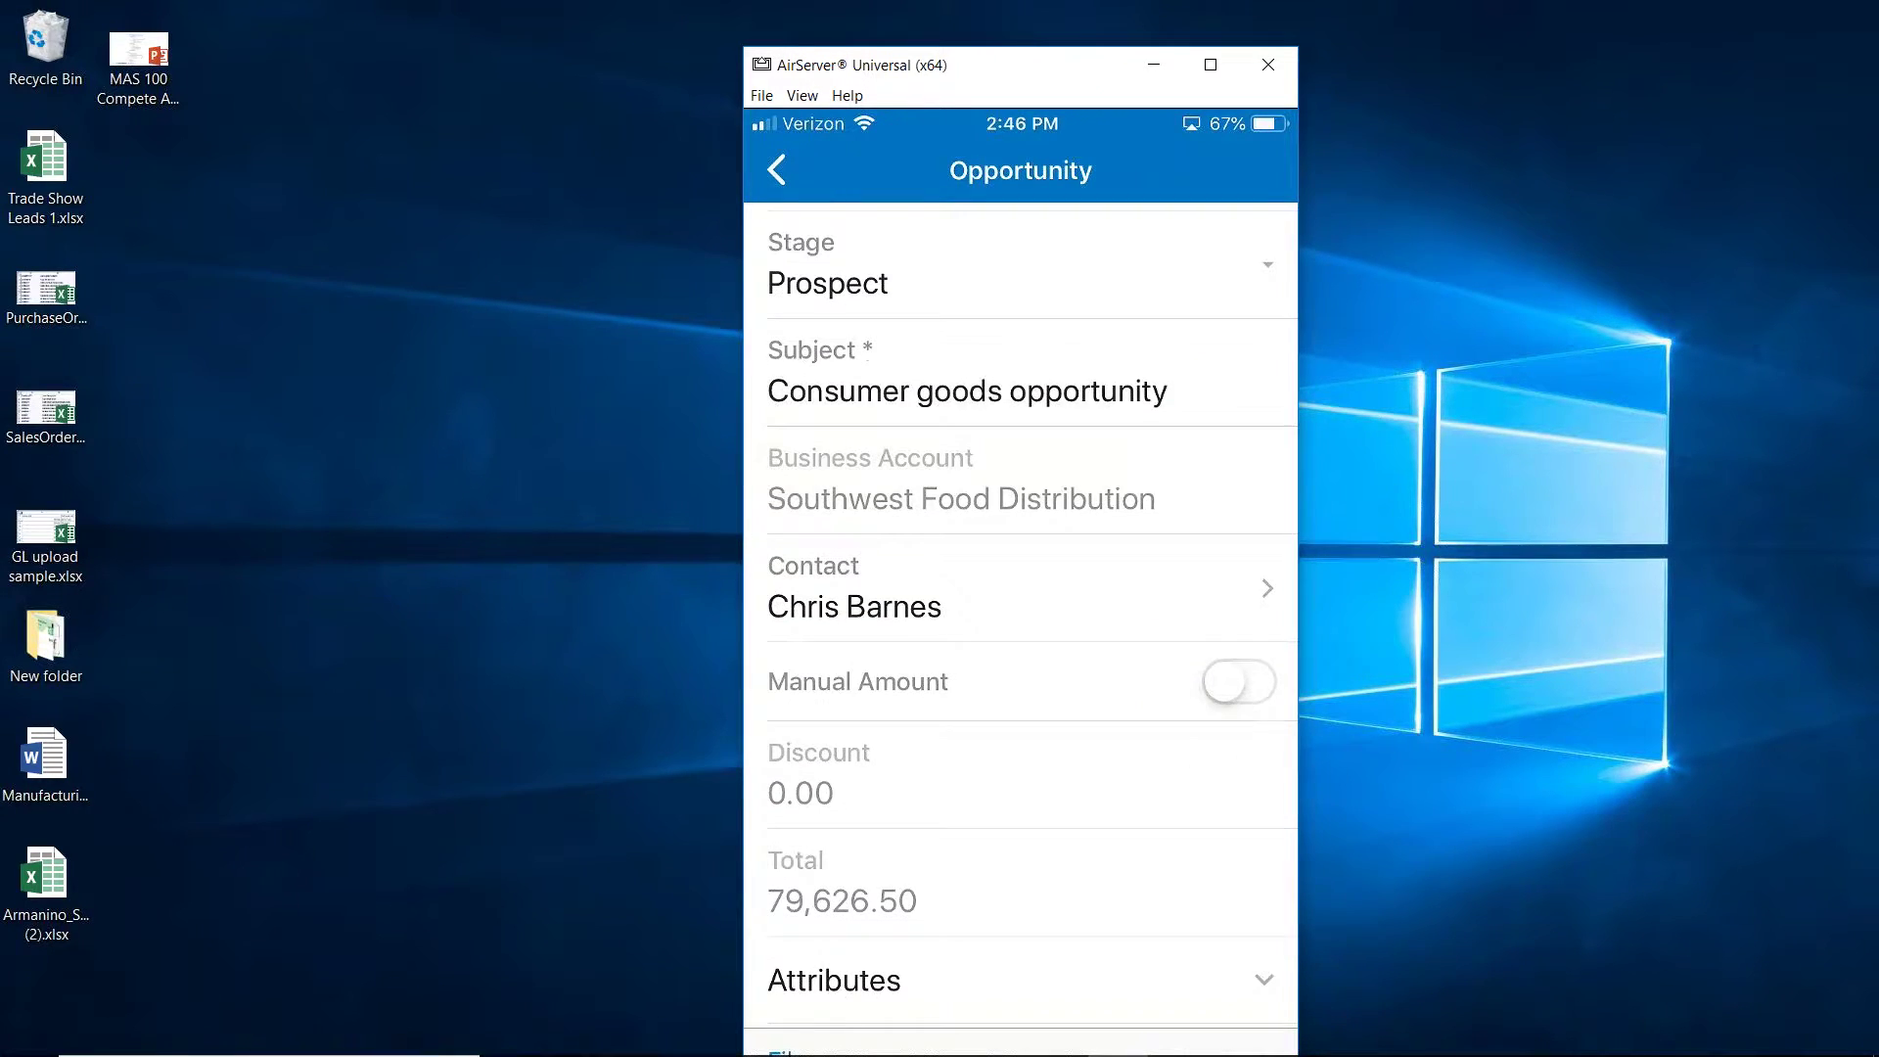
scroll(1021, 612, down, 5)
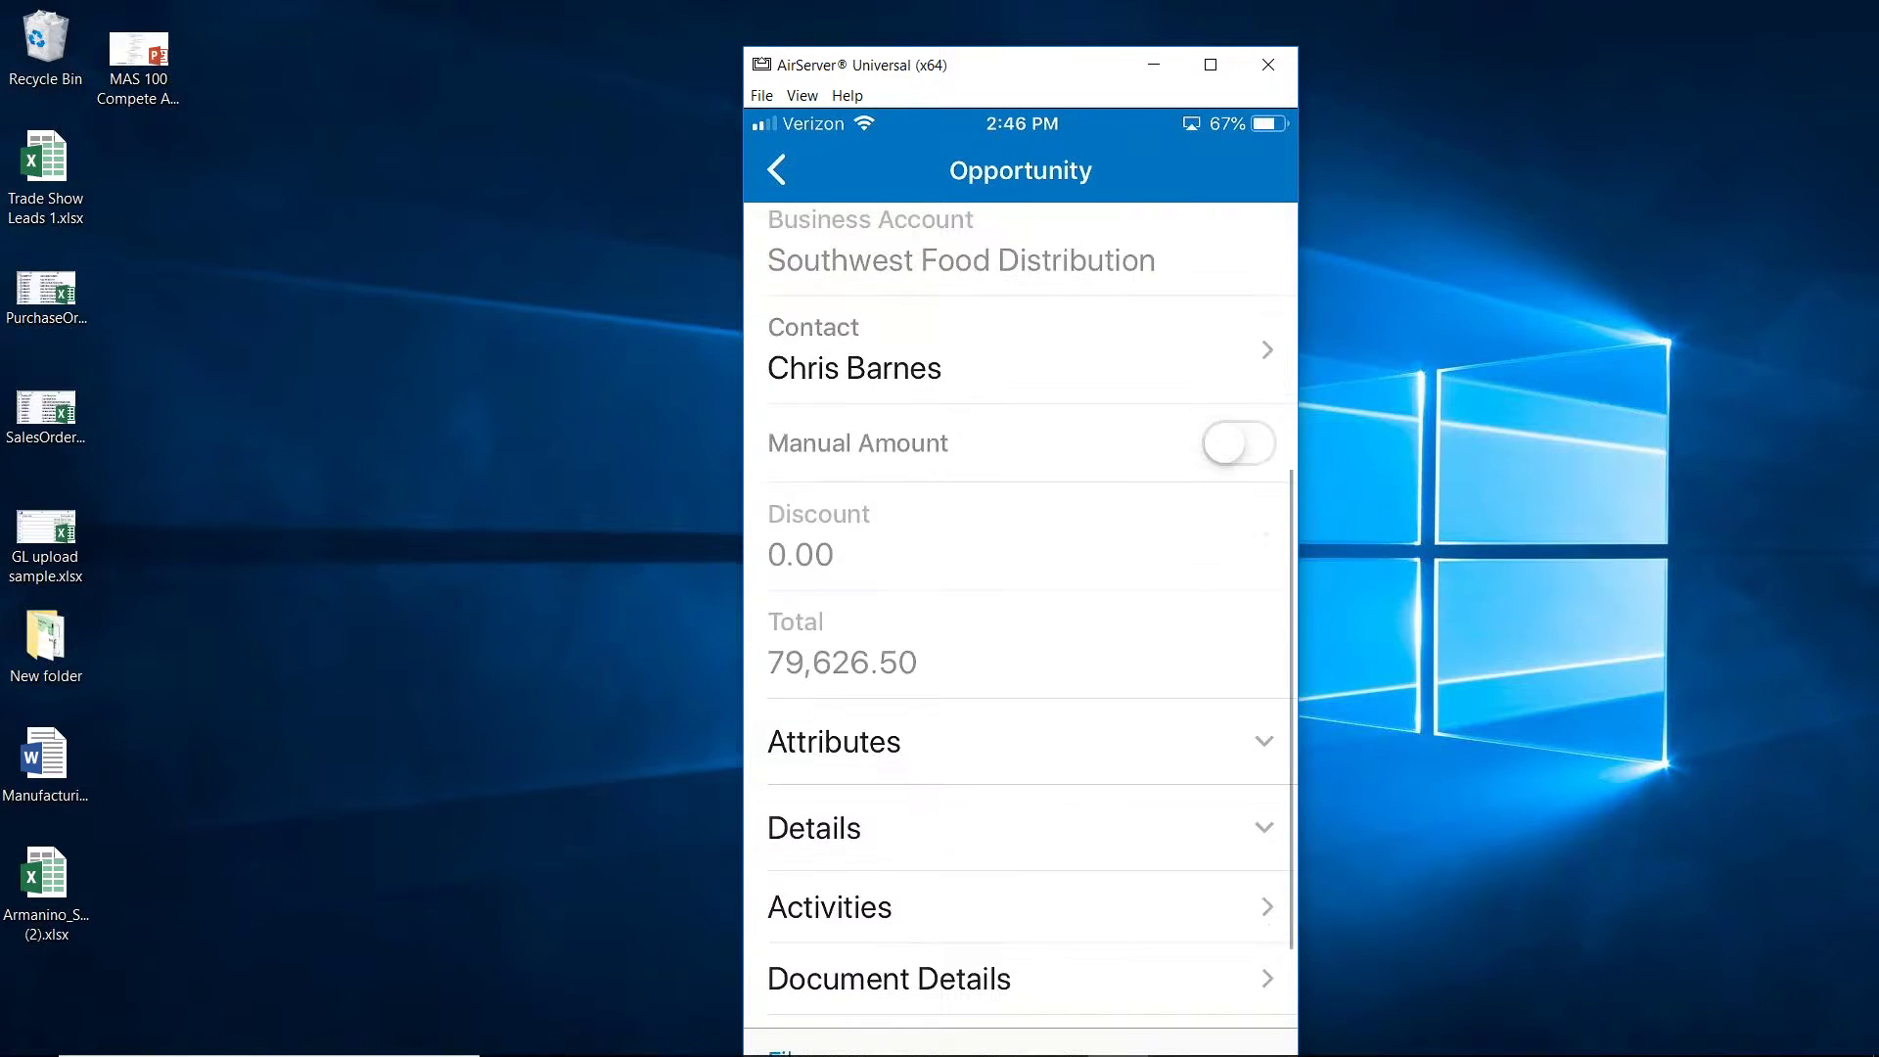
click(831, 787)
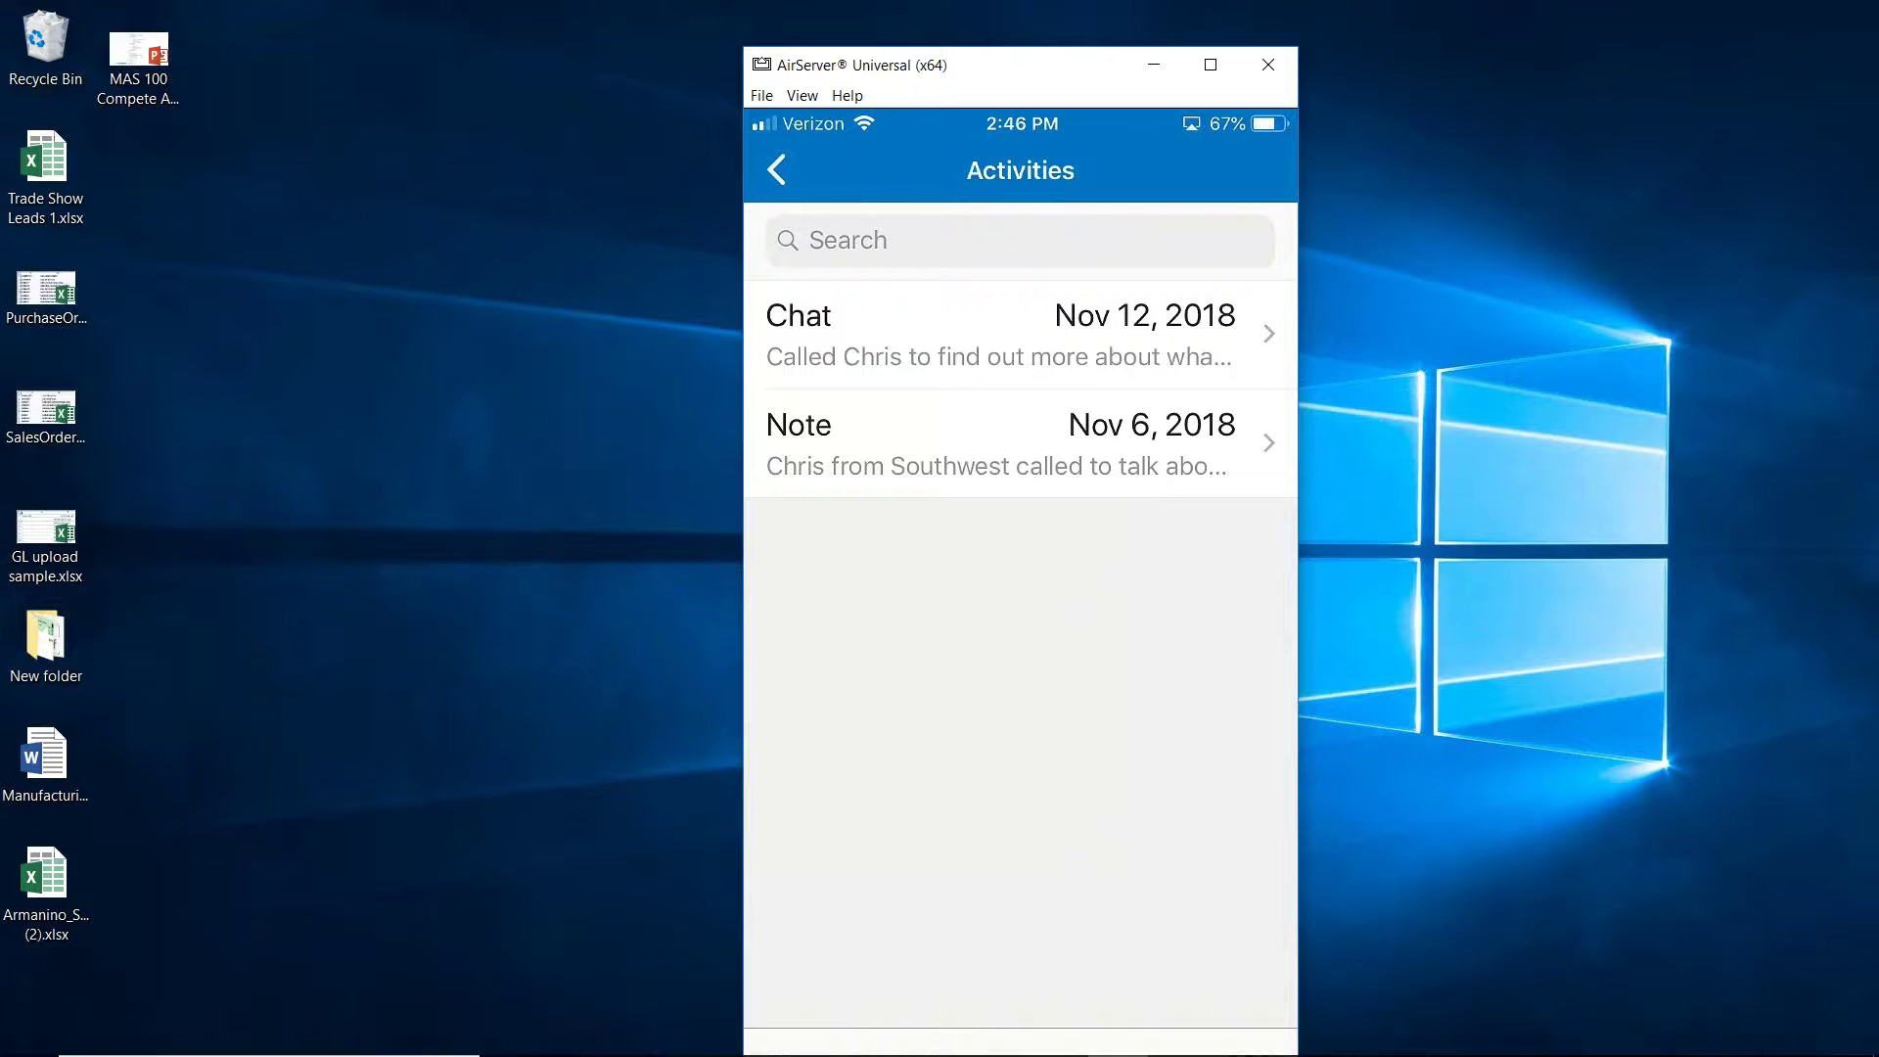
click(776, 171)
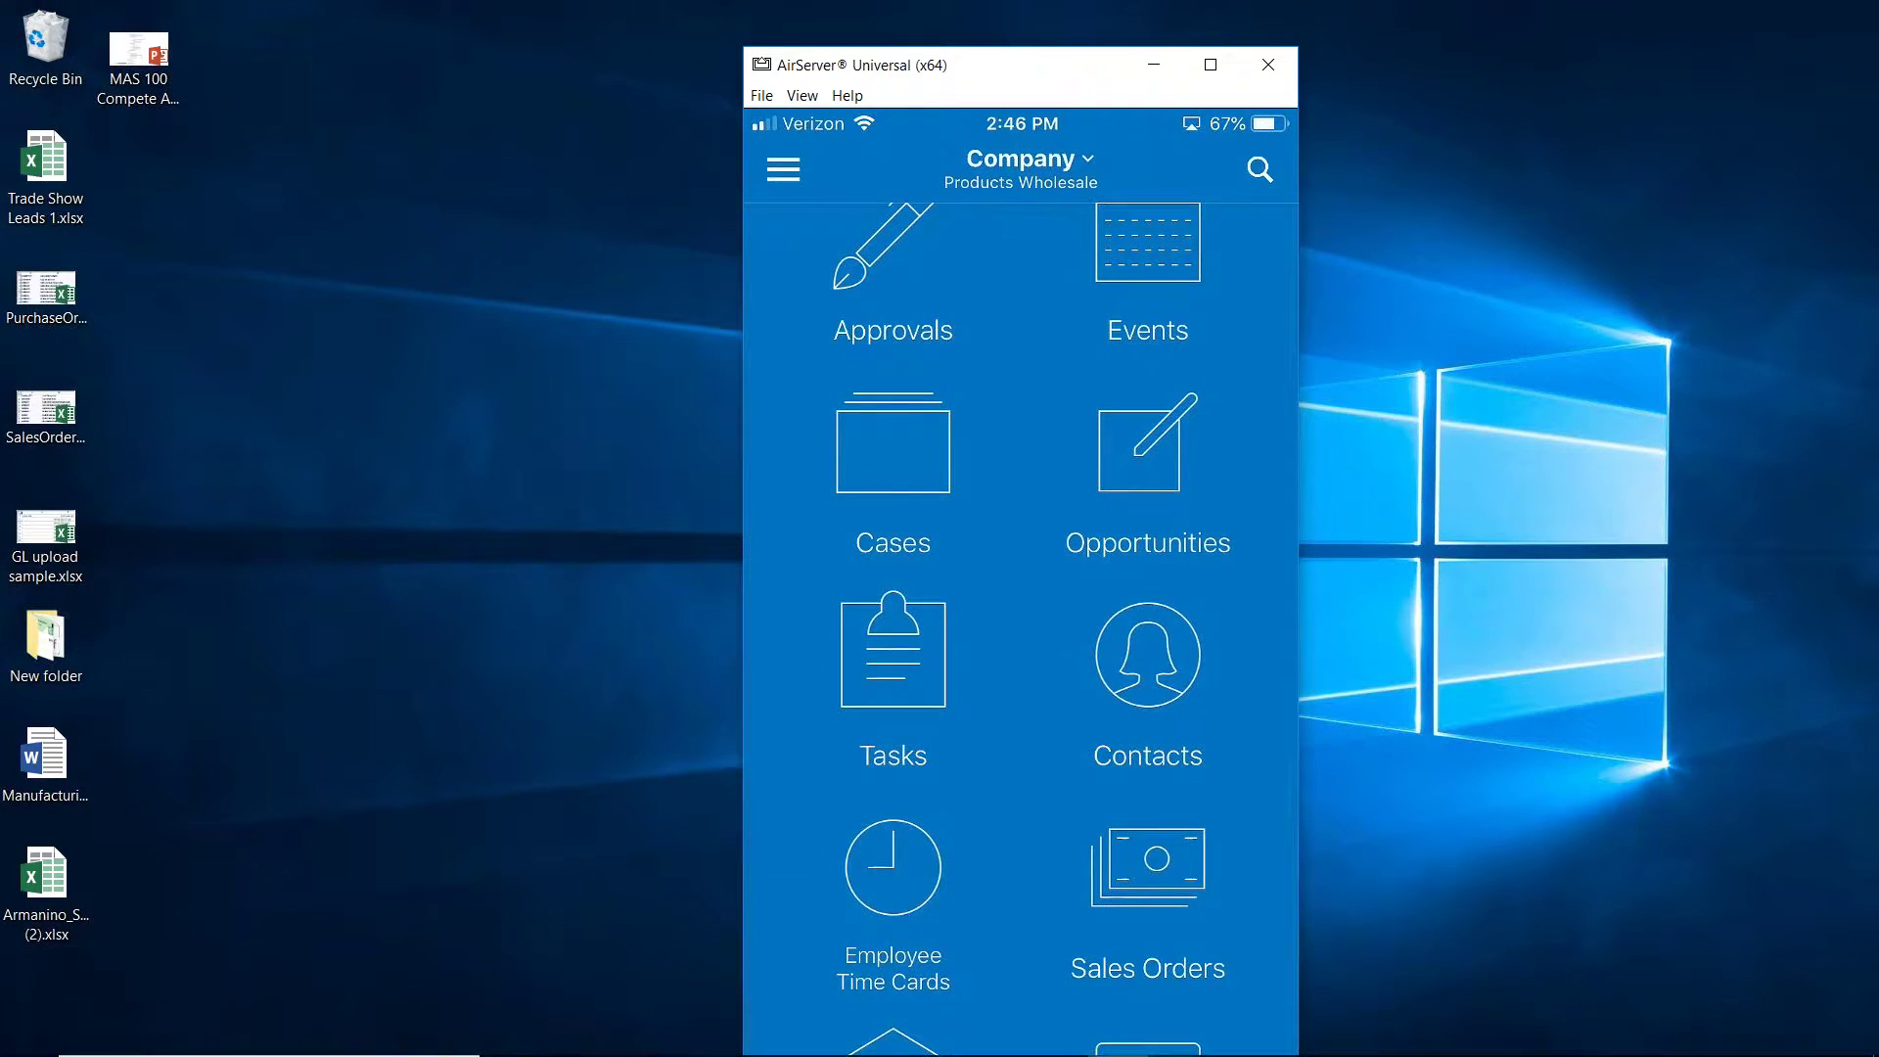
Scroll the mobile app's home tiles down to Projects and Purchase Orders, then return to Edge
scroll(1021, 626, down, 2)
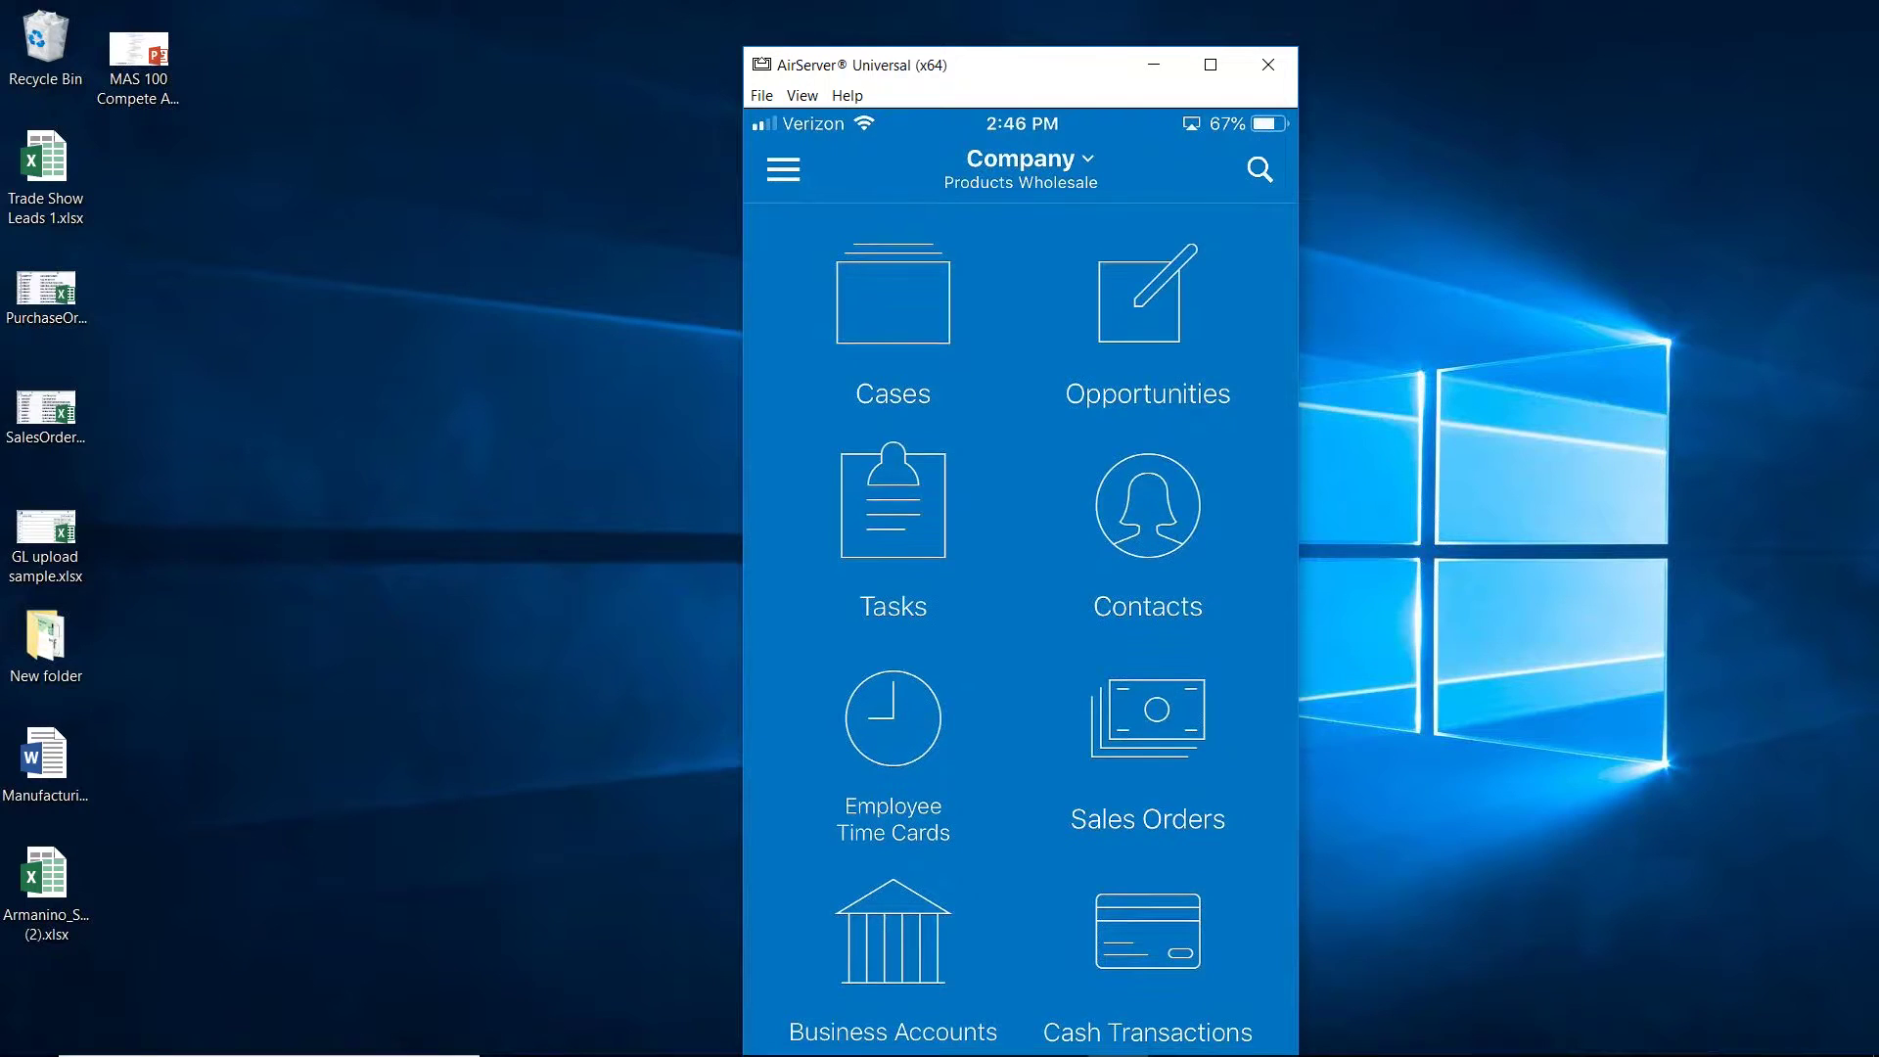
scroll(1021, 626, down, 2)
scroll(1021, 627, down, 2)
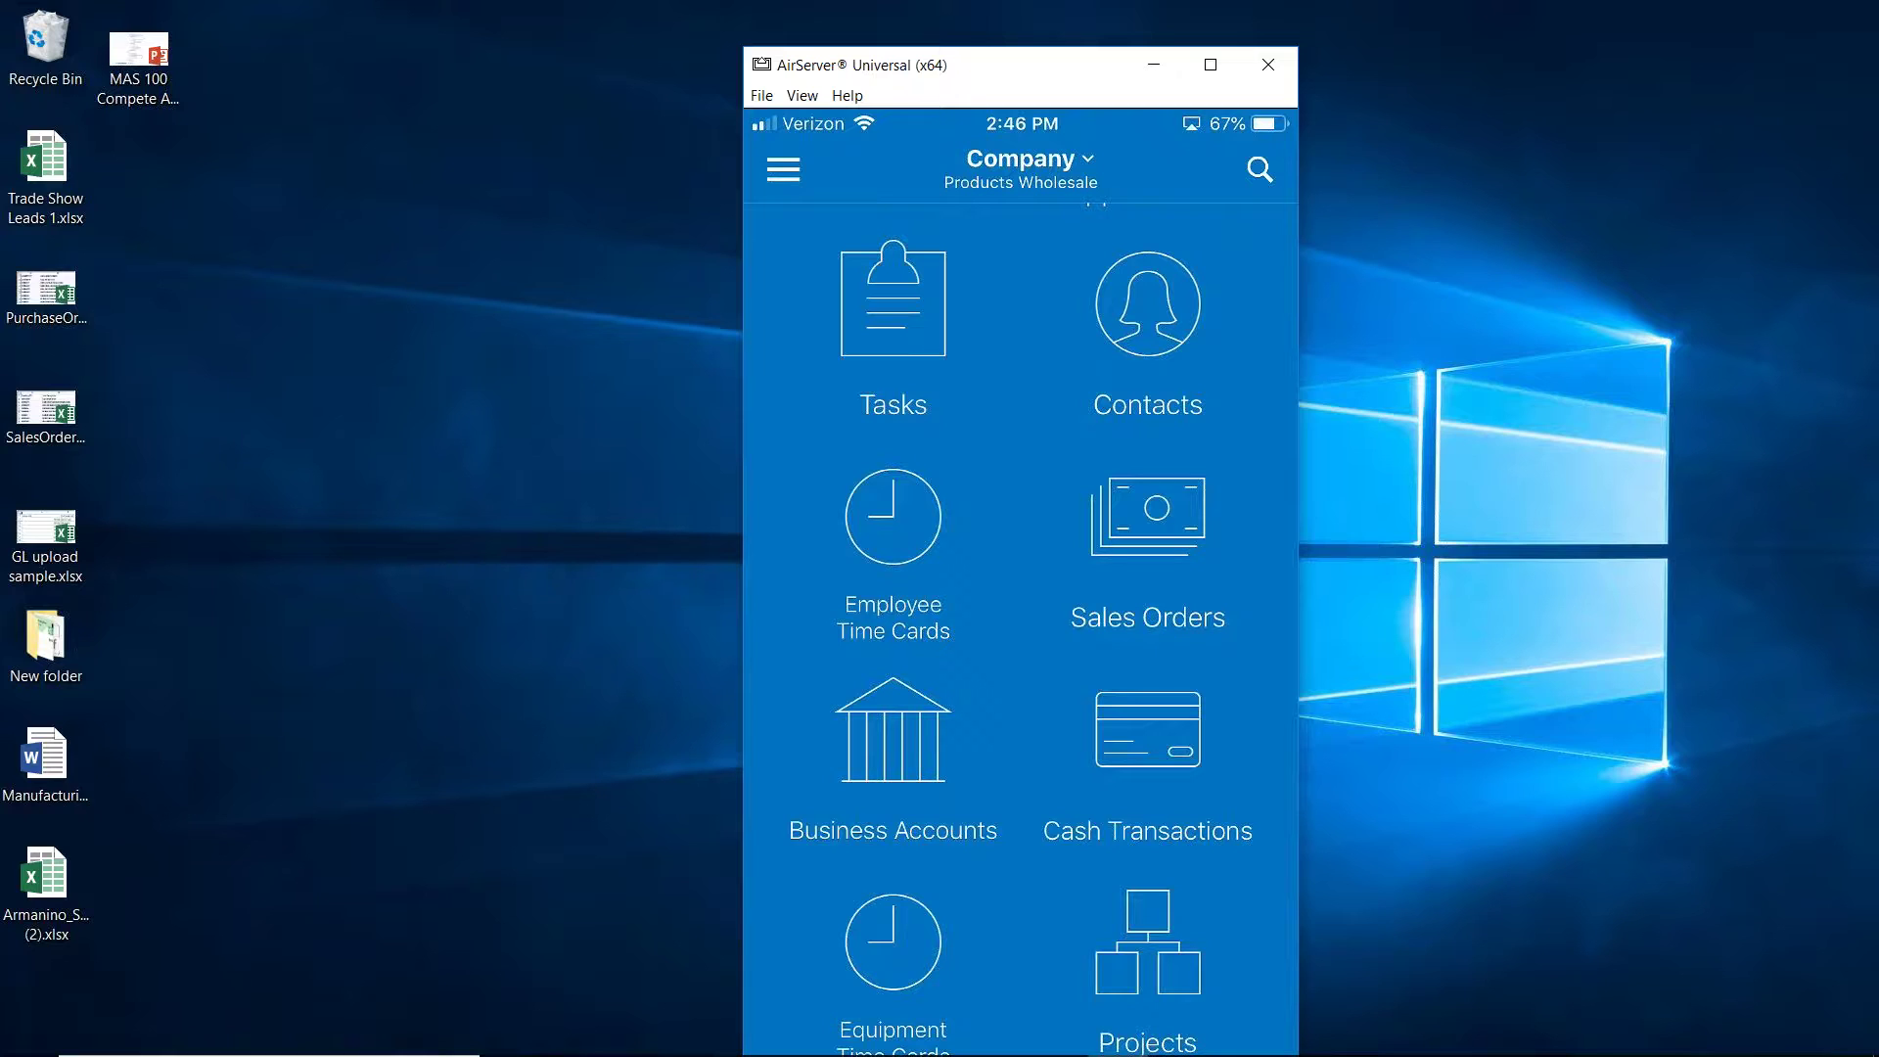
scroll(1021, 627, down, 5)
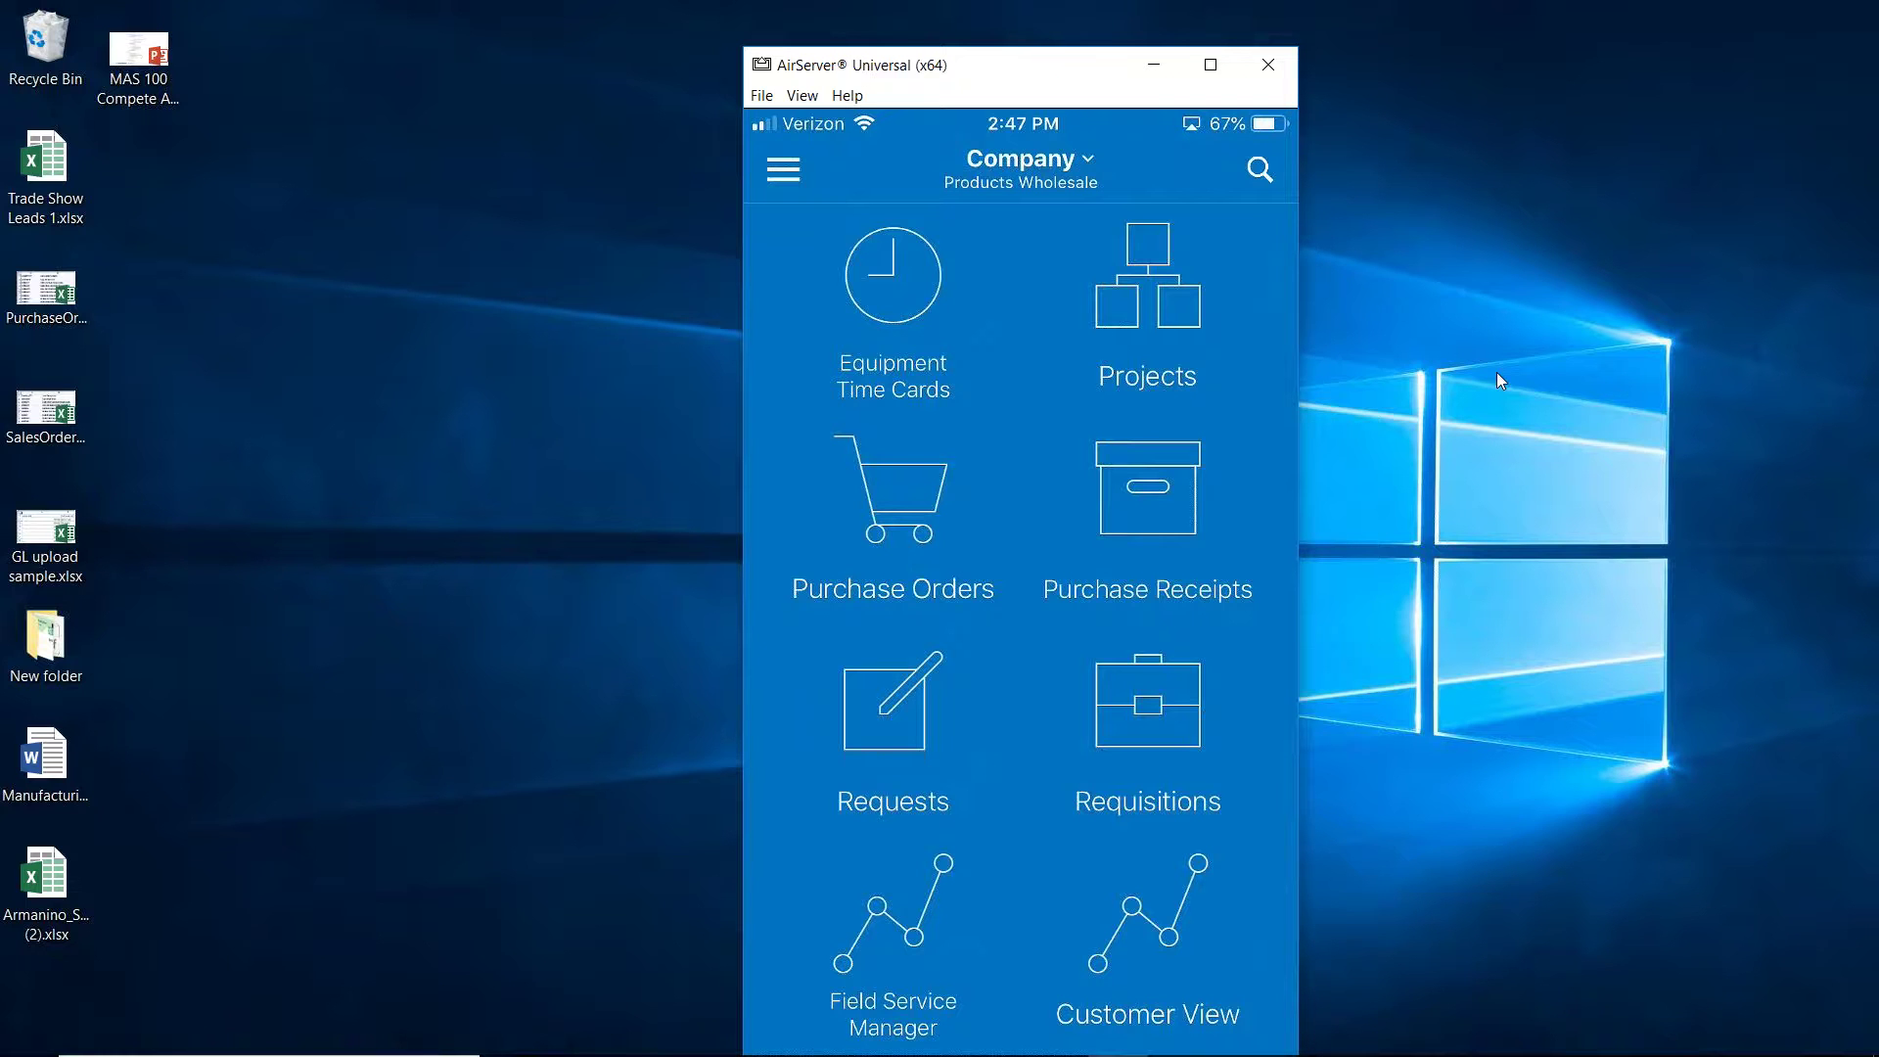
key(alt+Tab)
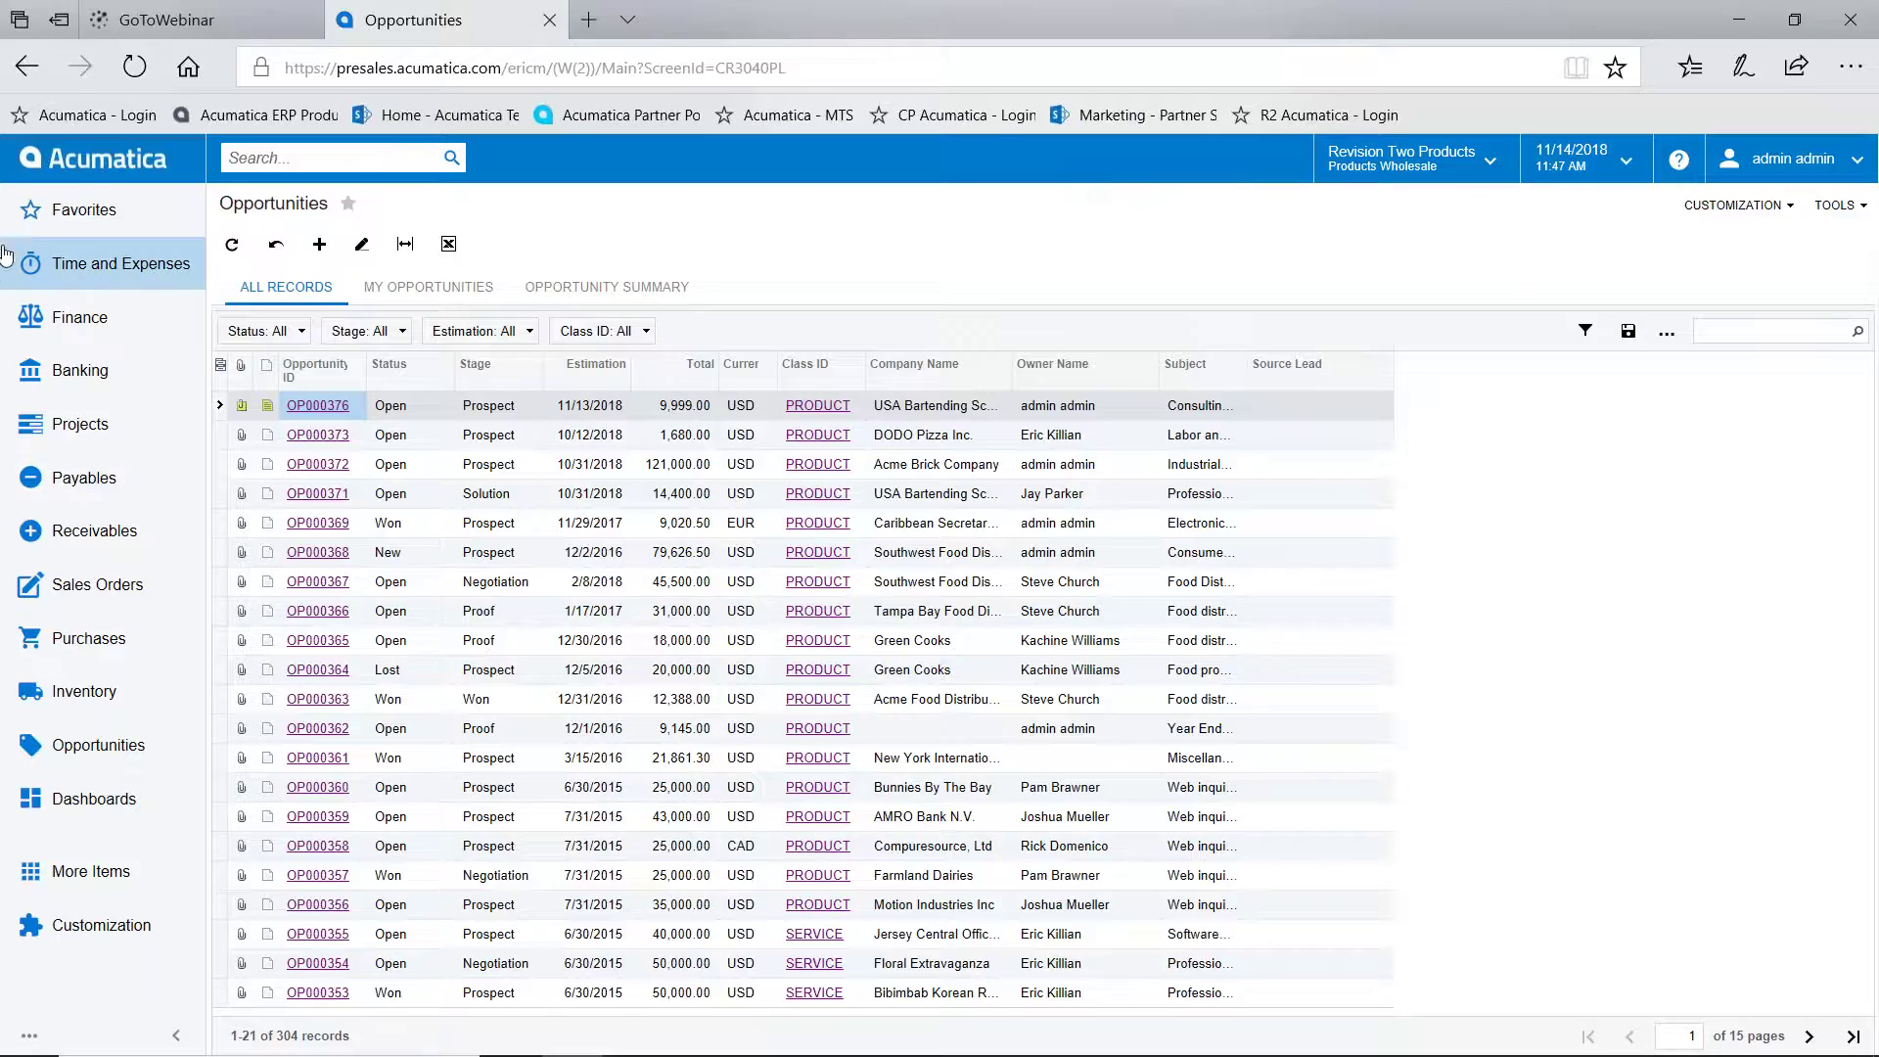
Open project PR00000006 from the Projects list
click(107, 166)
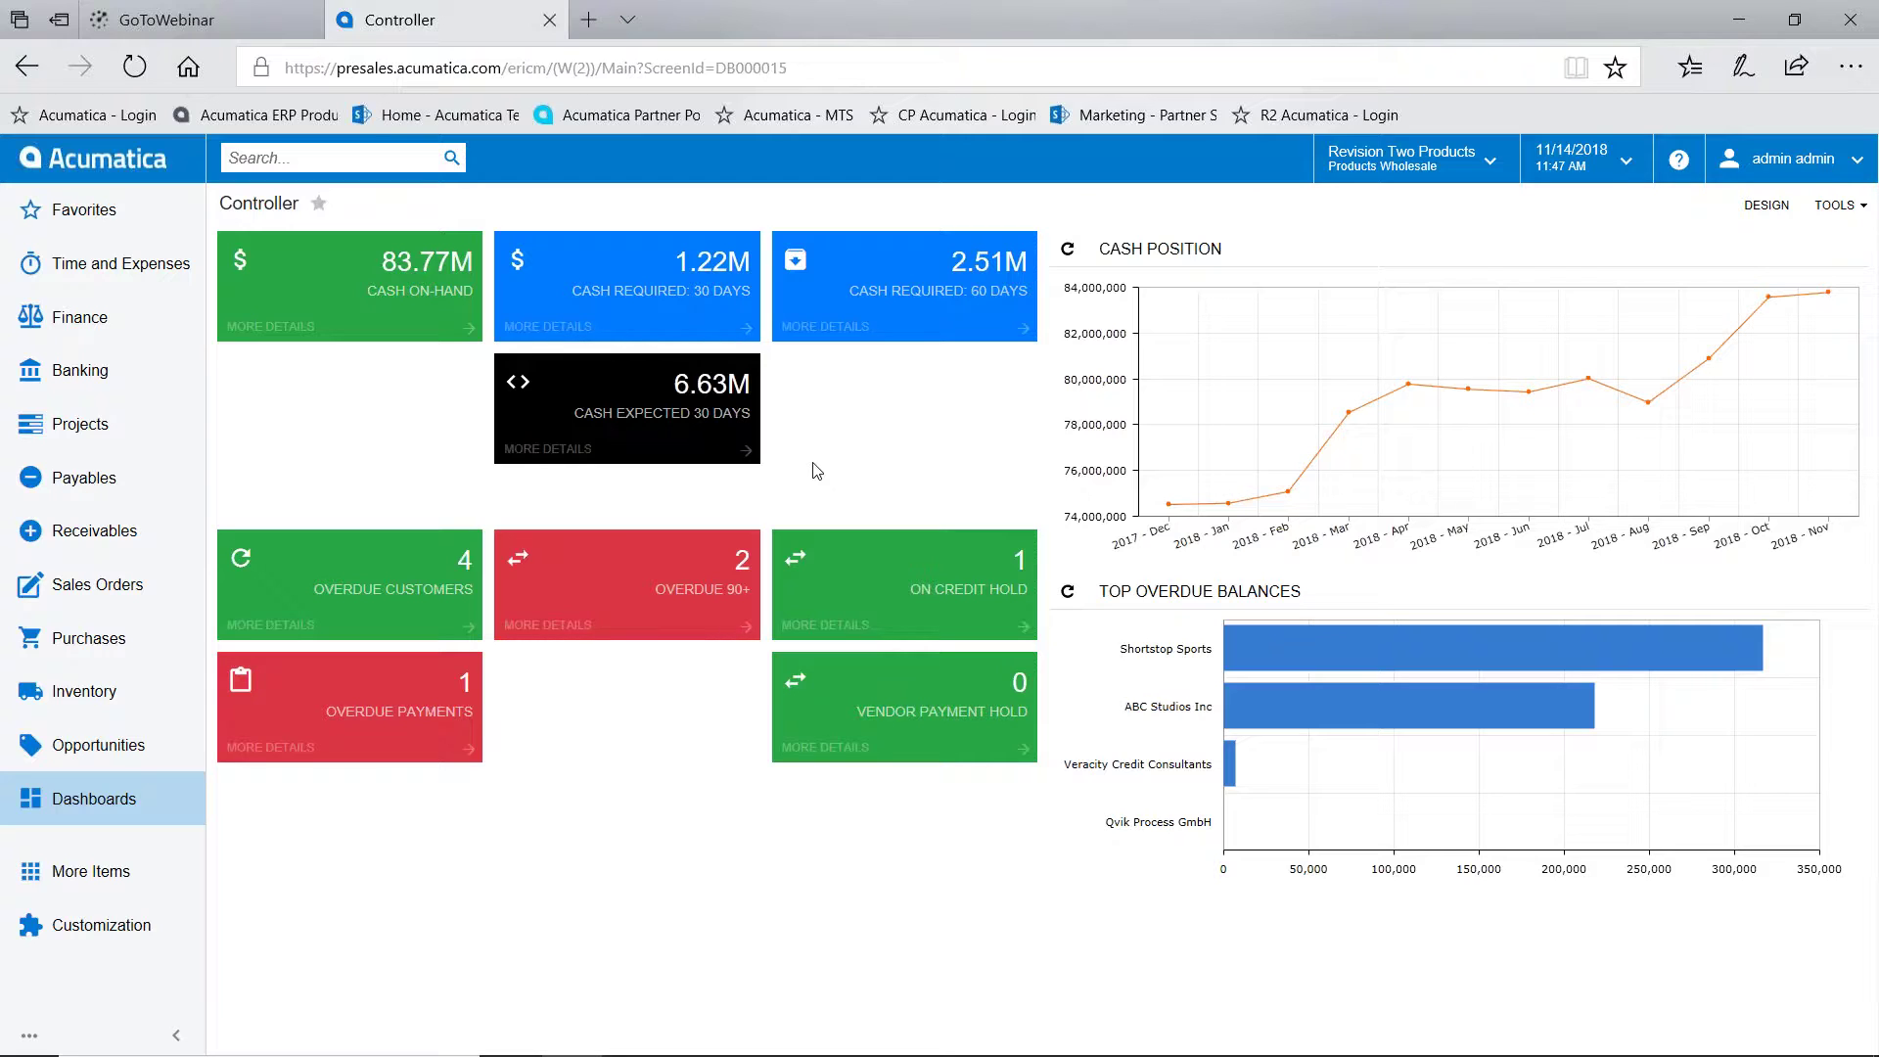
click(108, 421)
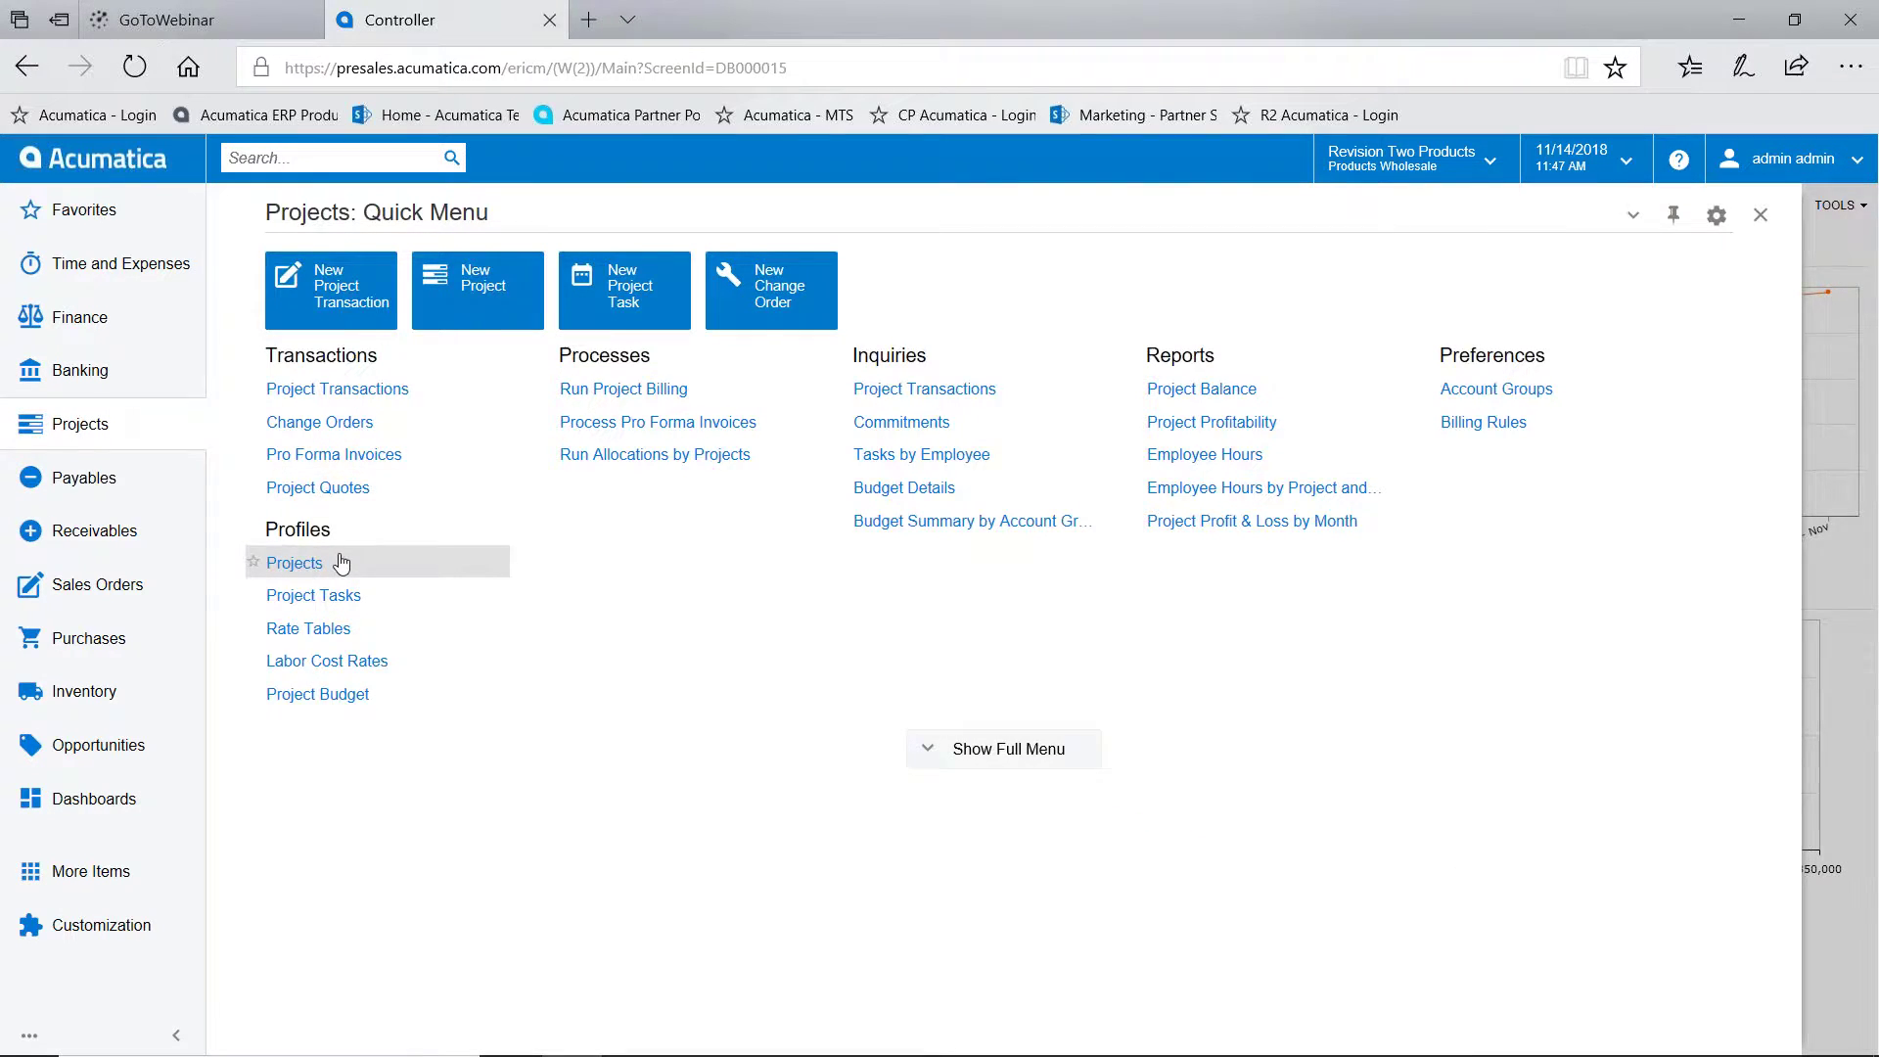
click(293, 563)
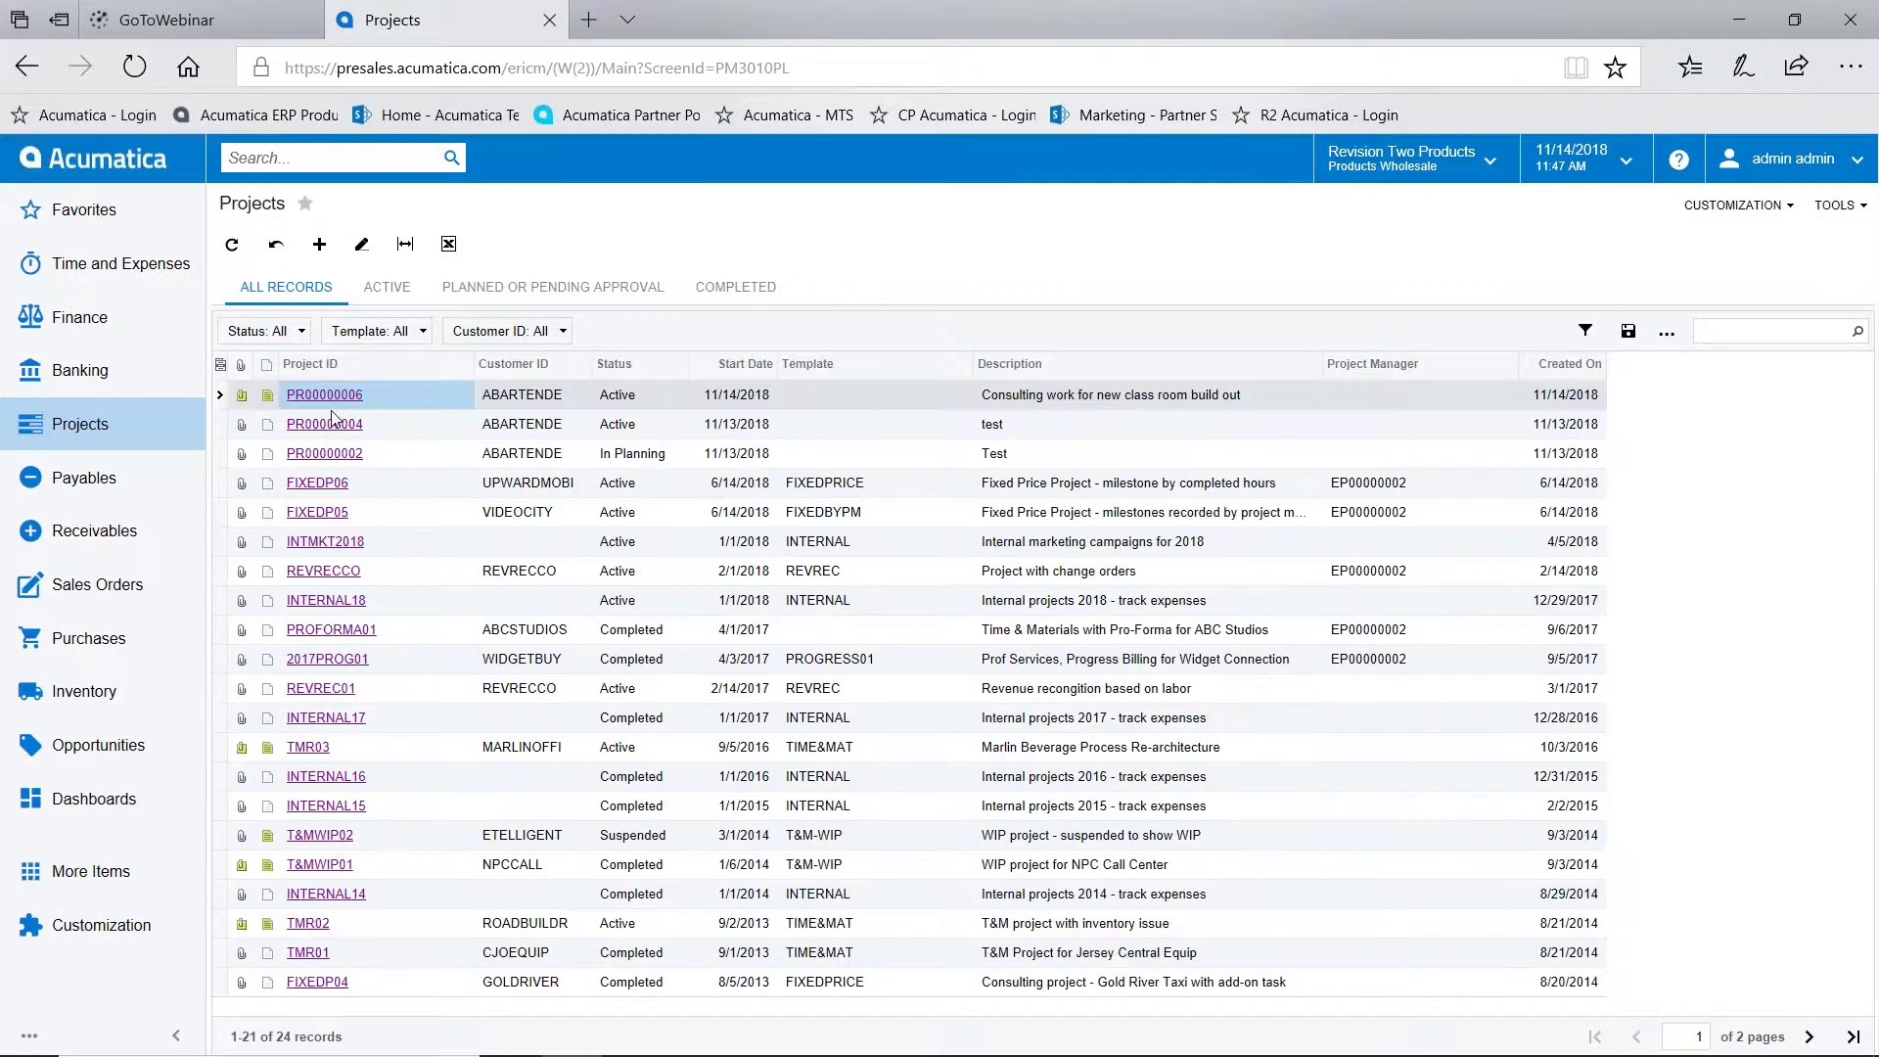
click(331, 397)
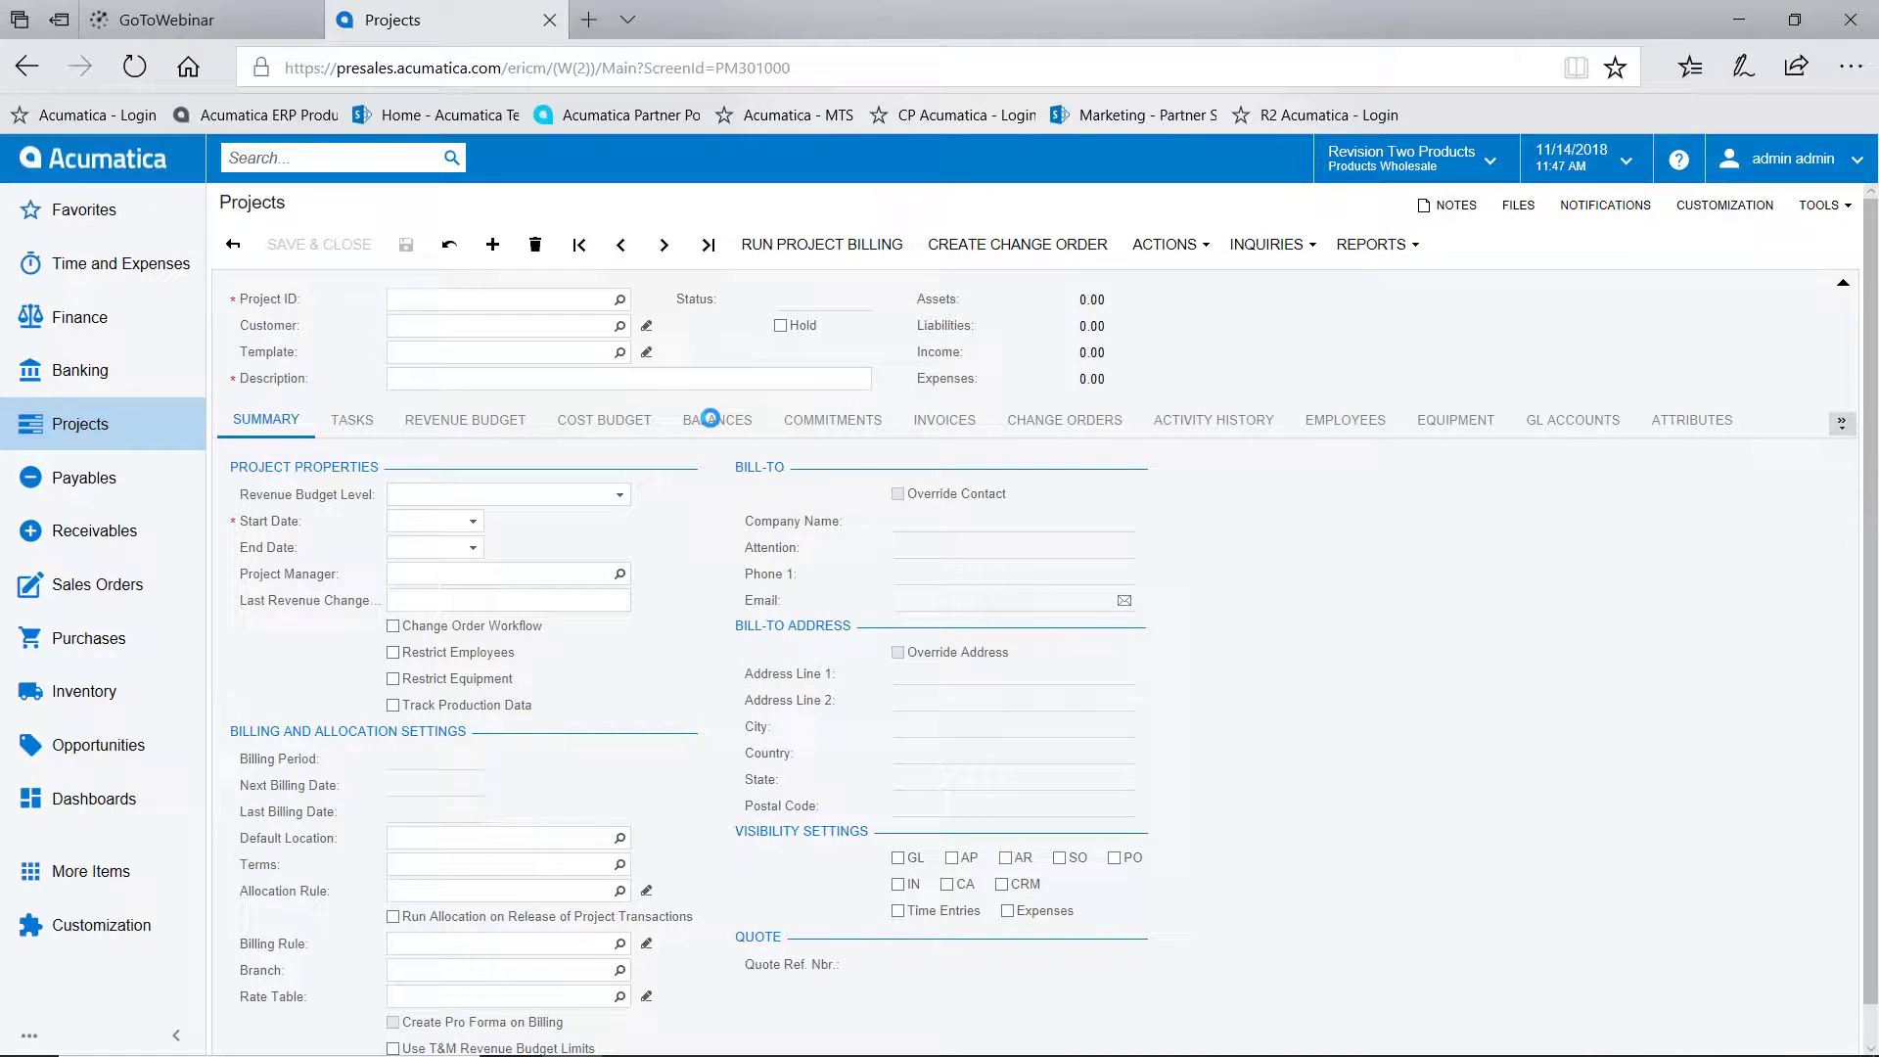
Review PR00000006's balances (9,999.00 budgeted revenue, 5,500.00 expenses), then go to Favorites
click(714, 419)
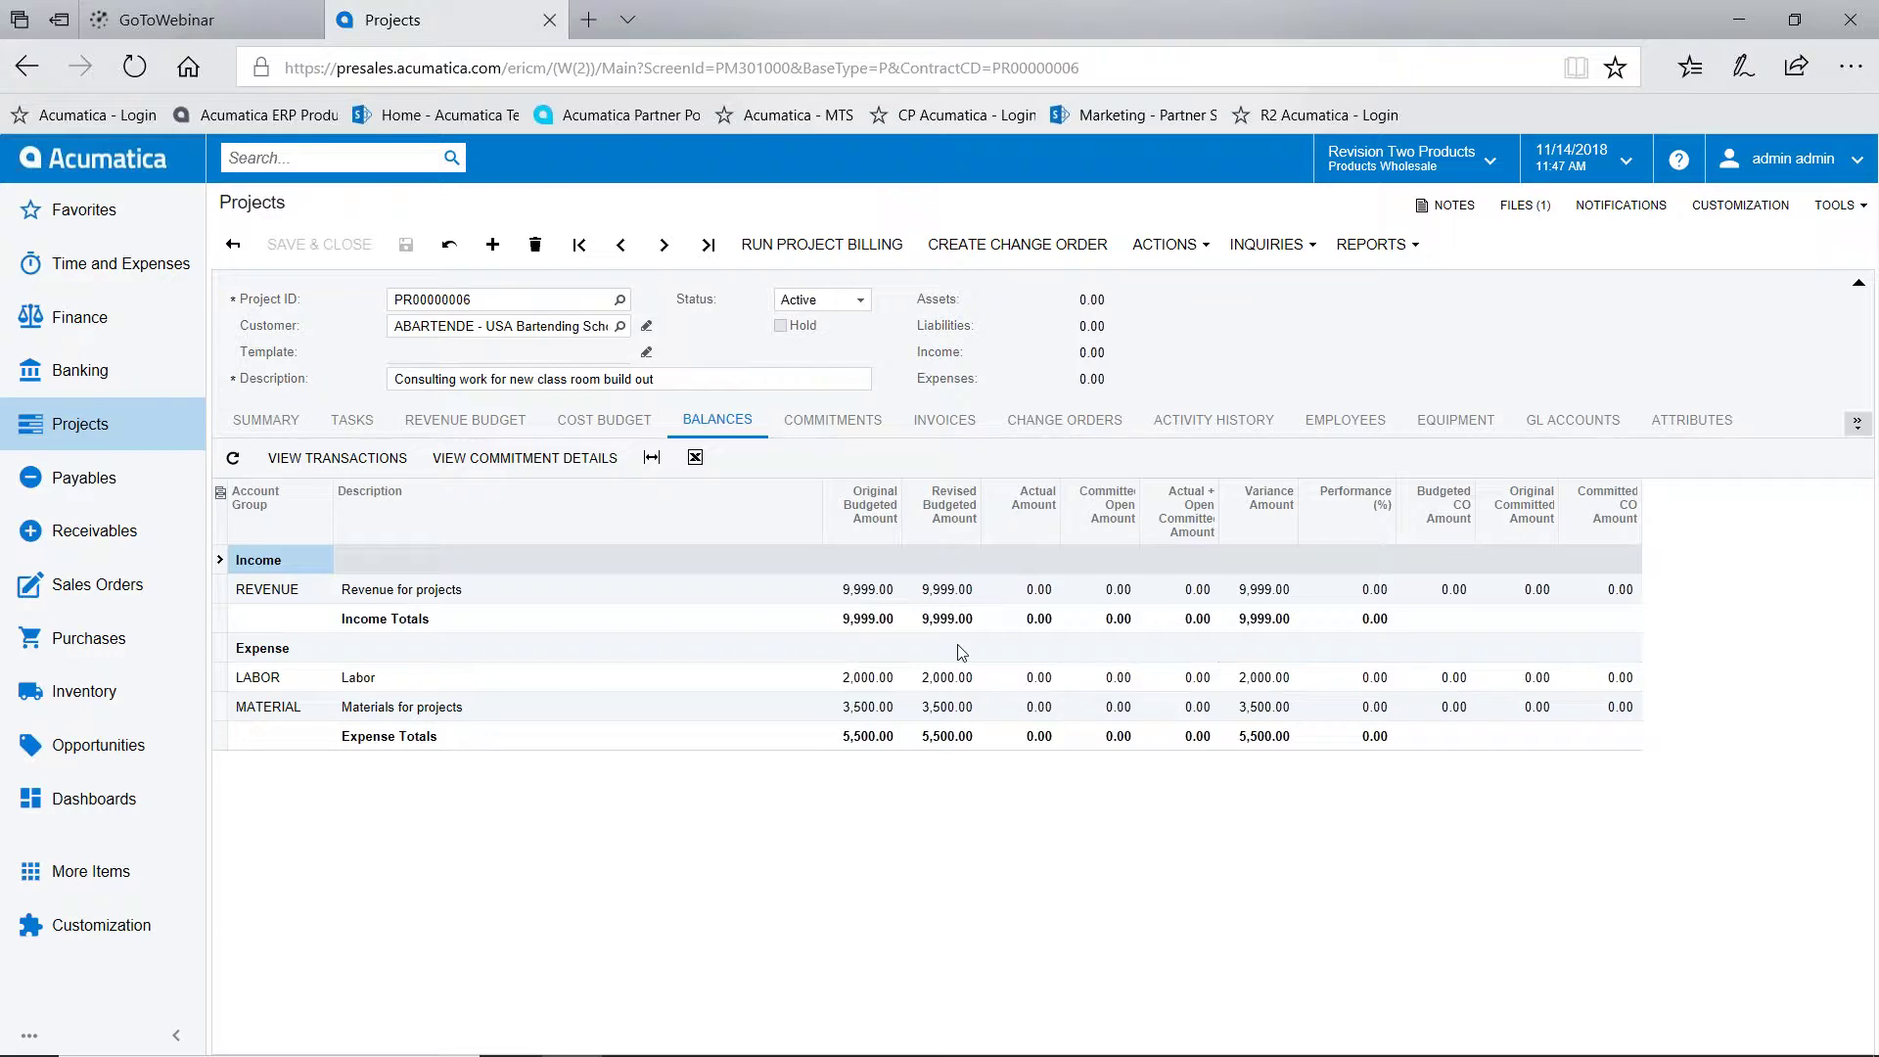
click(116, 163)
click(84, 209)
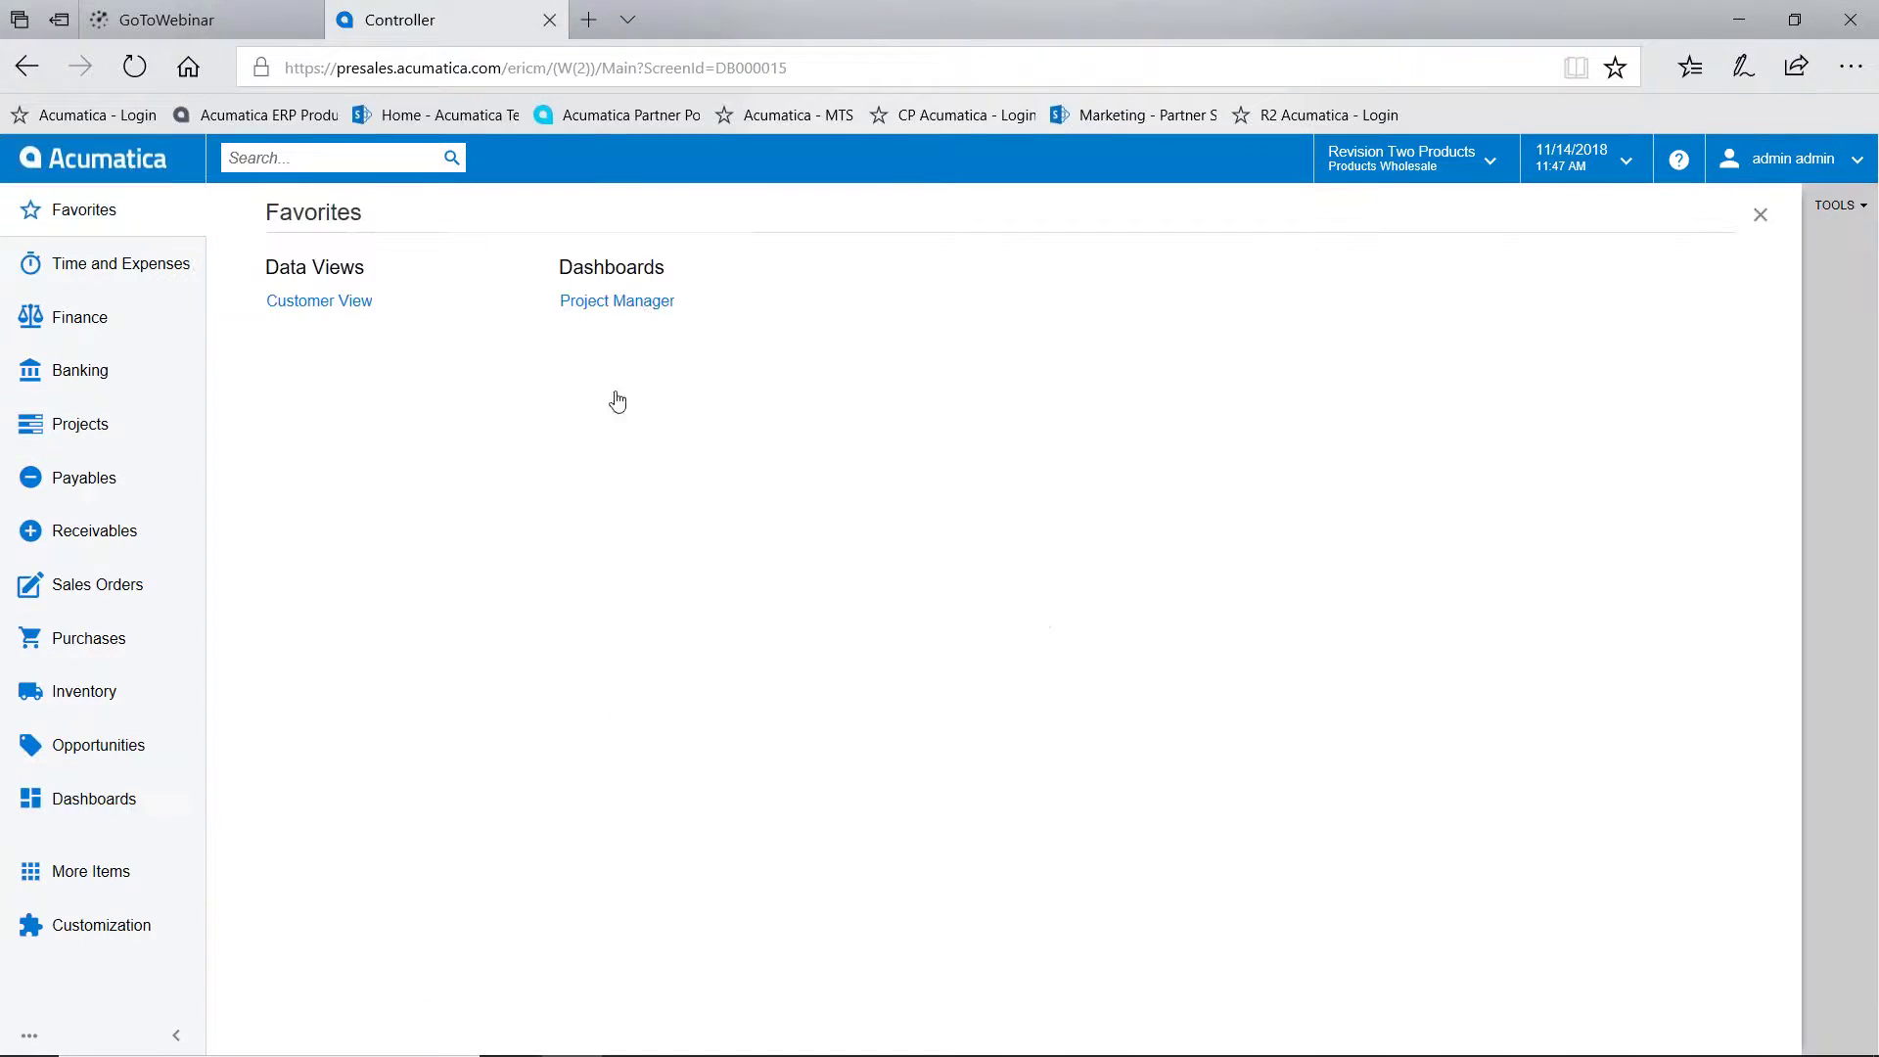
Open the Project Manager dashboard, then close the AirServer Universal phone mirroring window
click(640, 304)
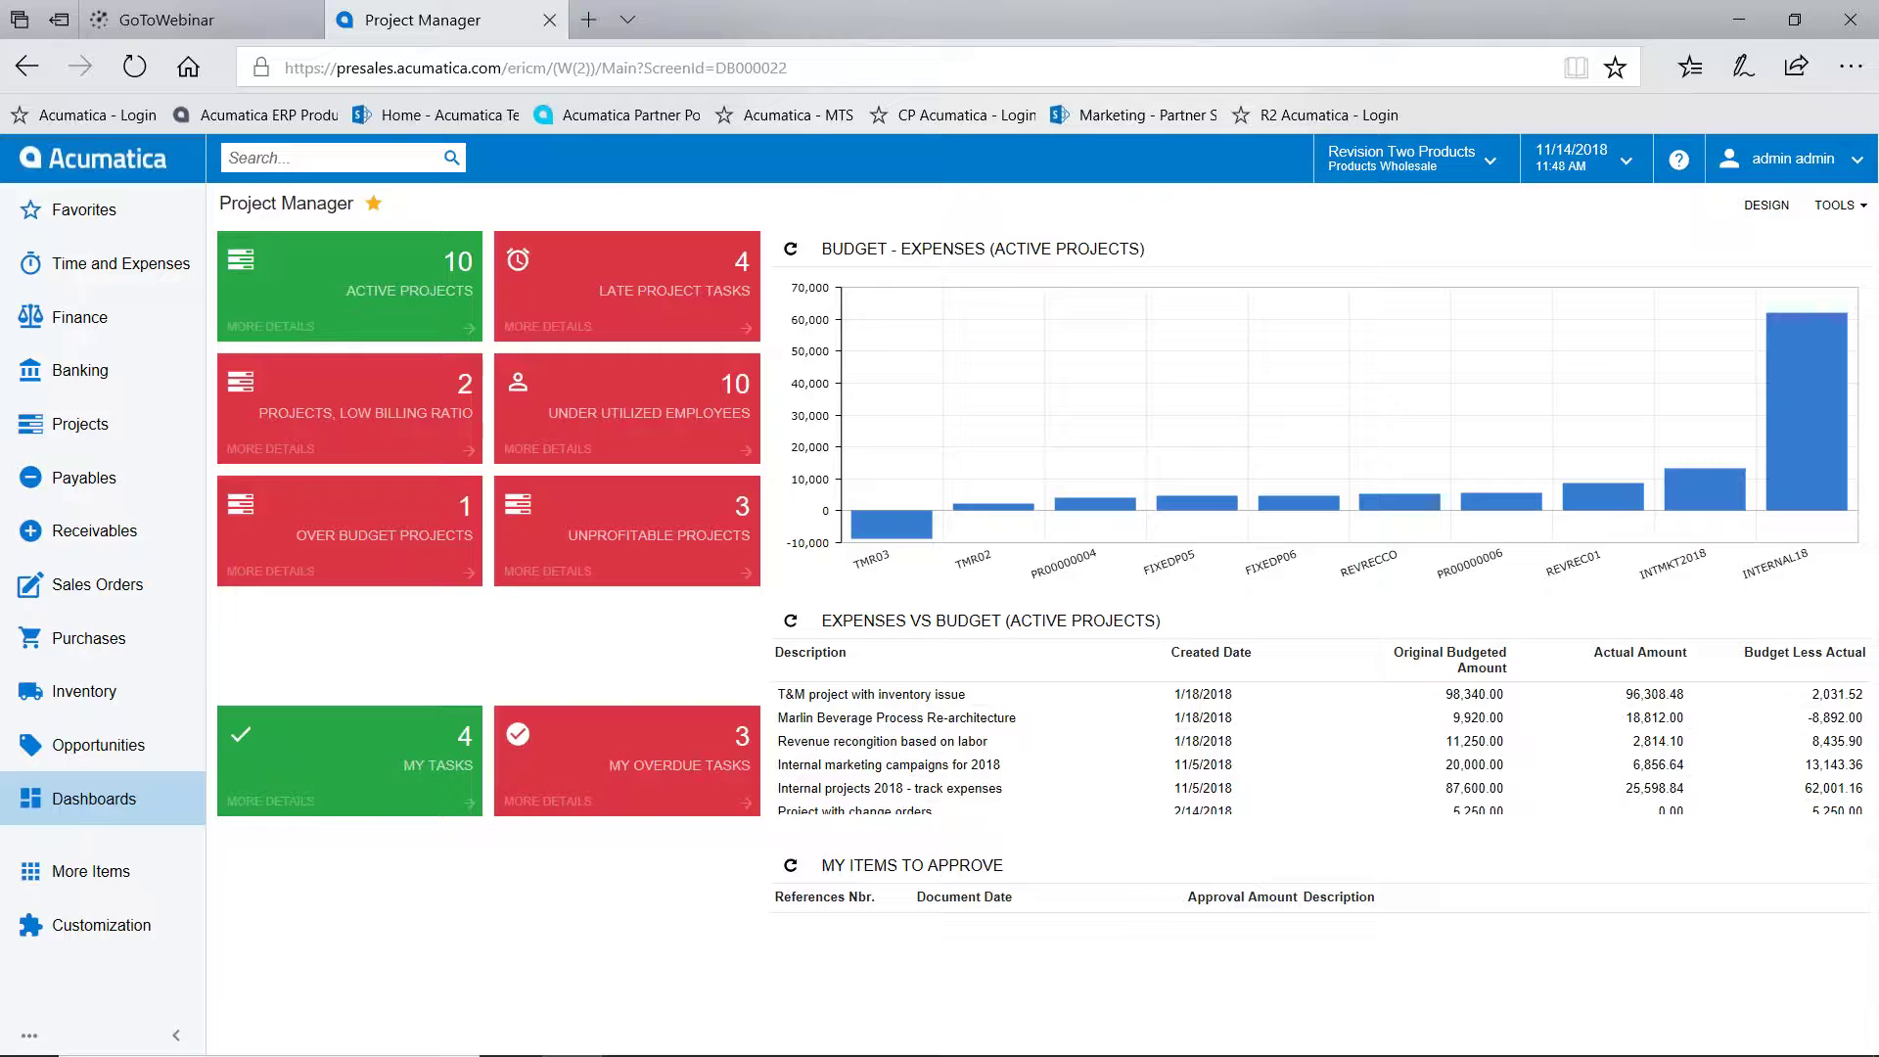
mouse_move(1774, 1037)
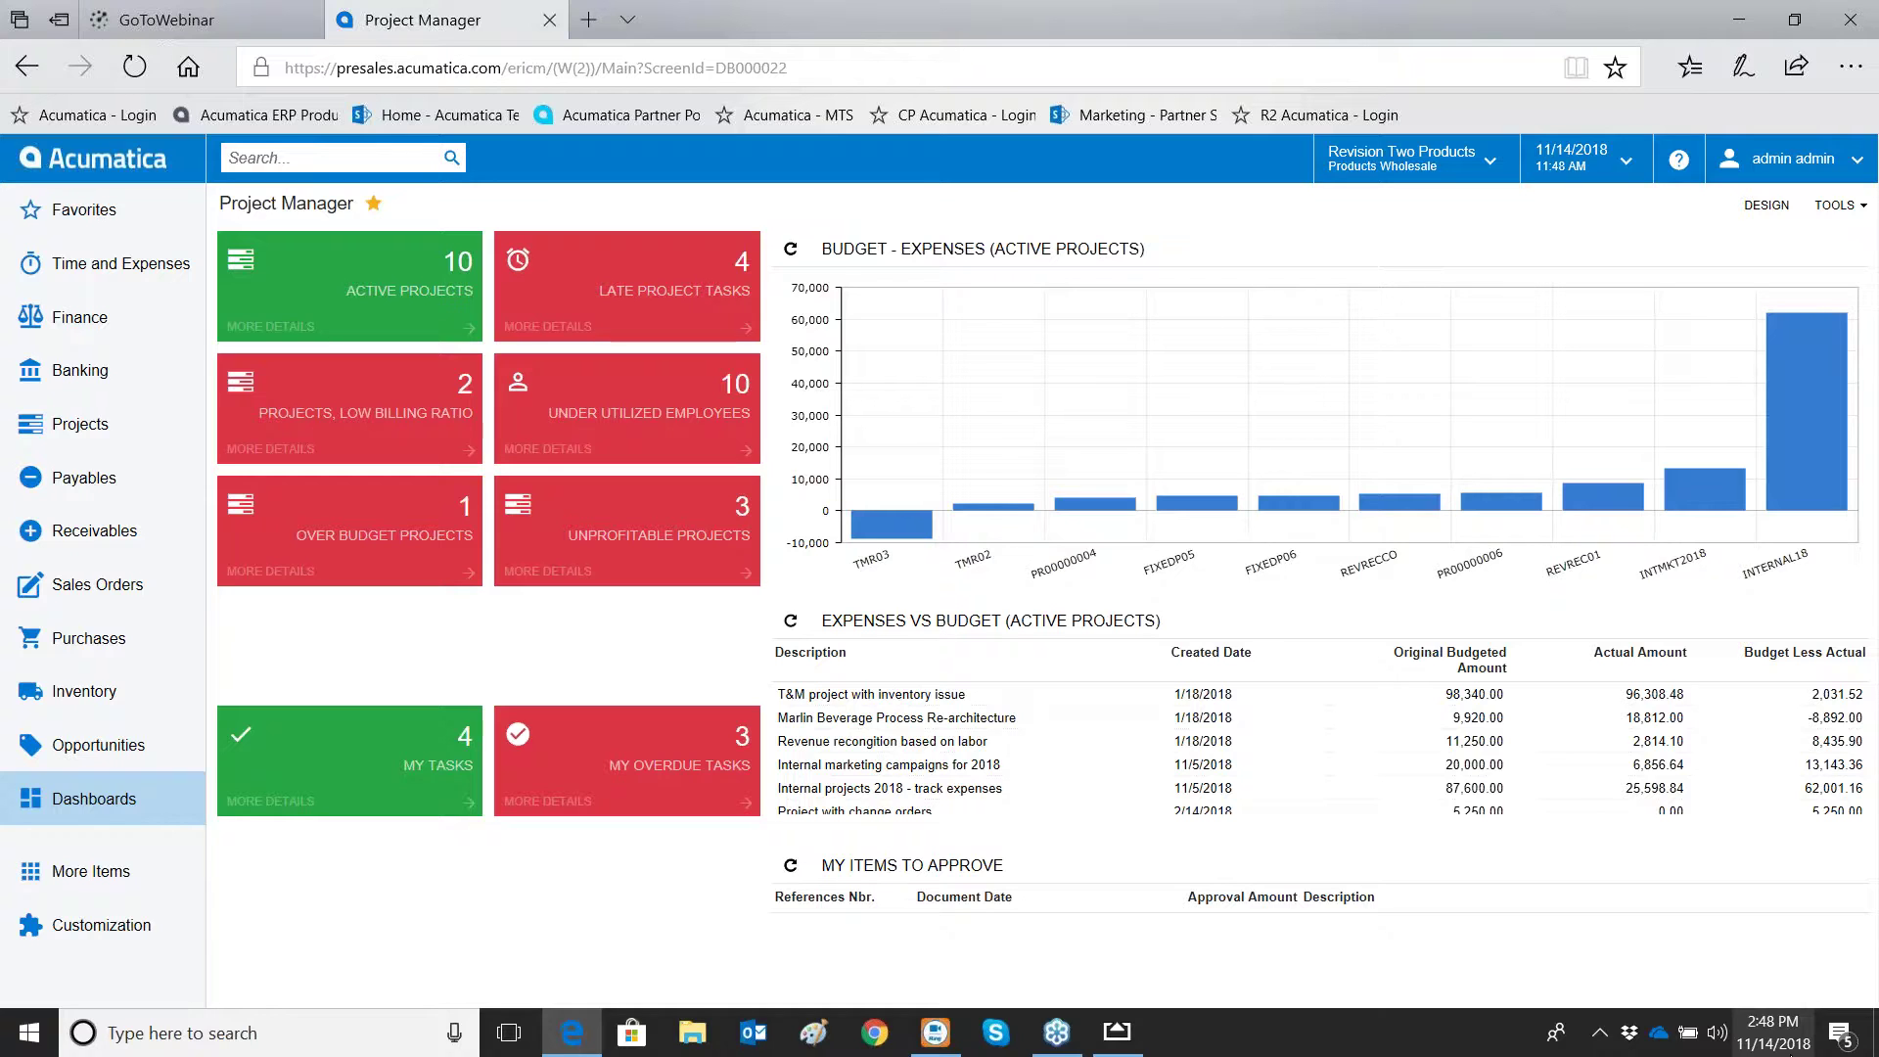
click(1117, 1034)
click(1268, 65)
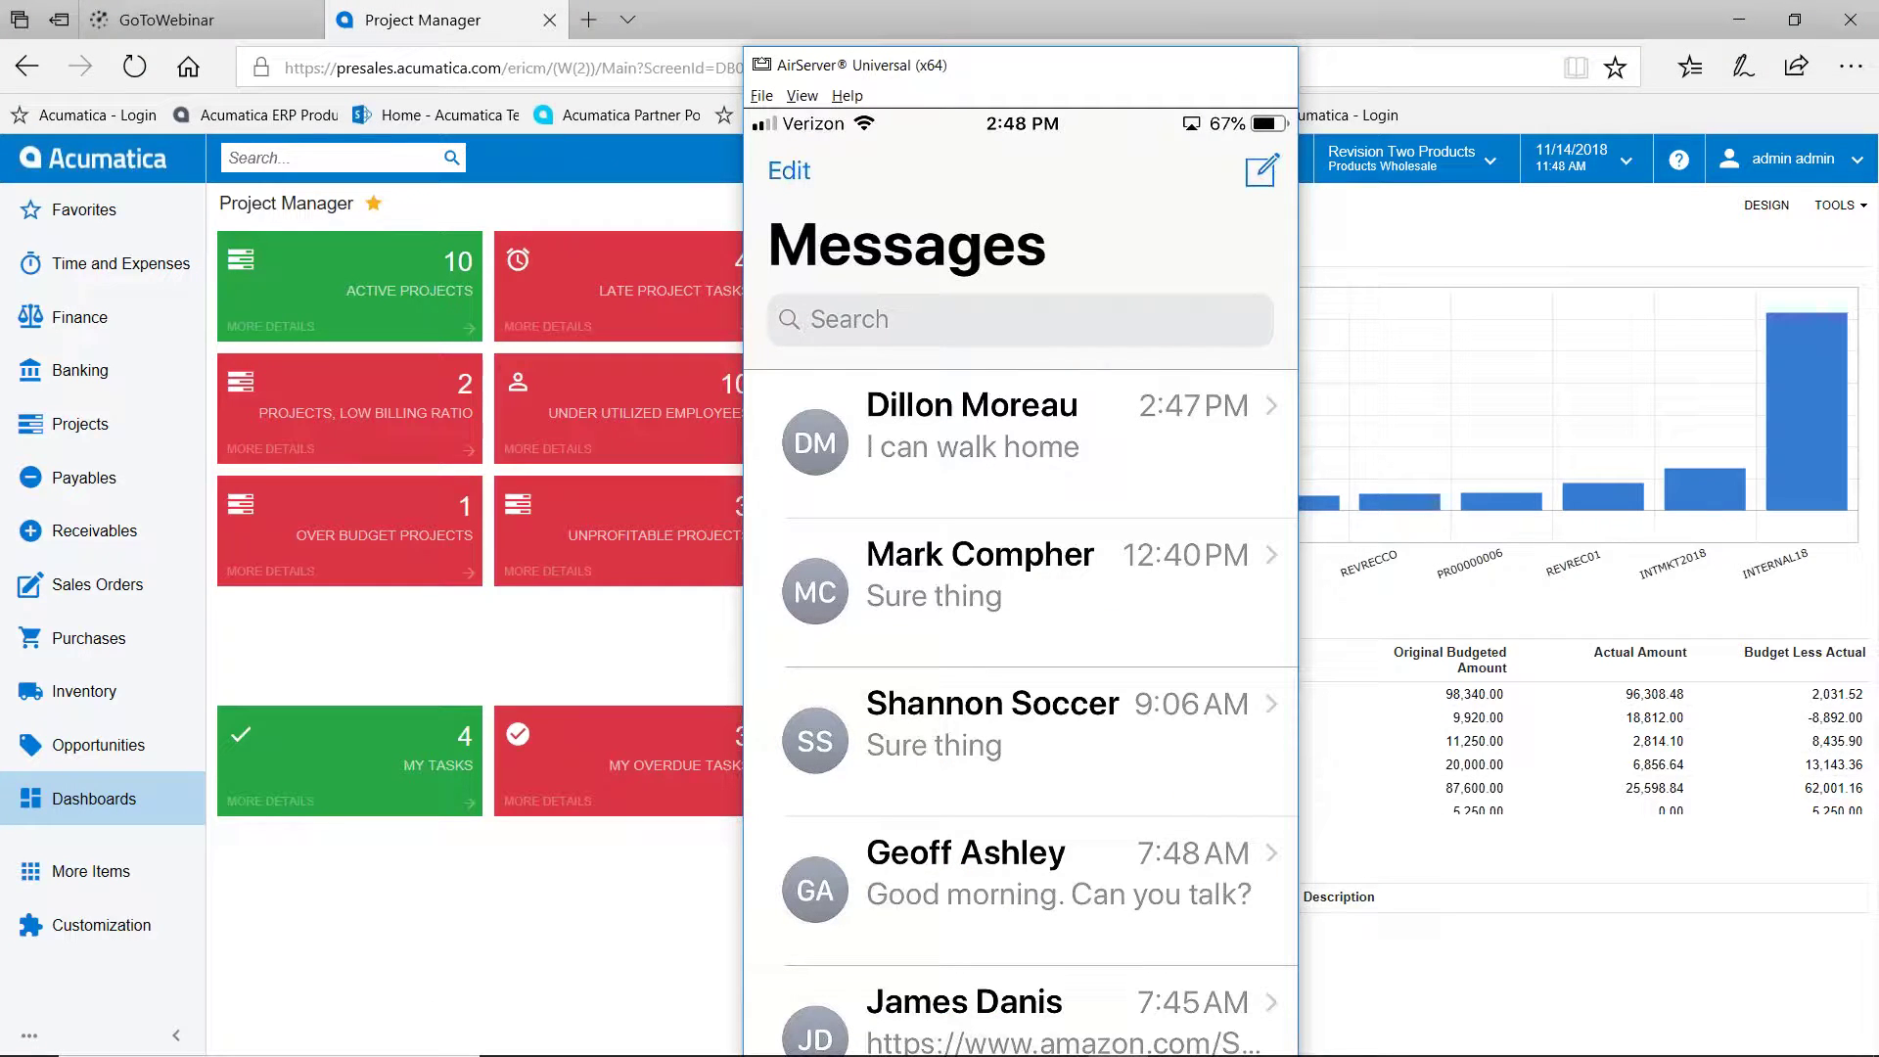